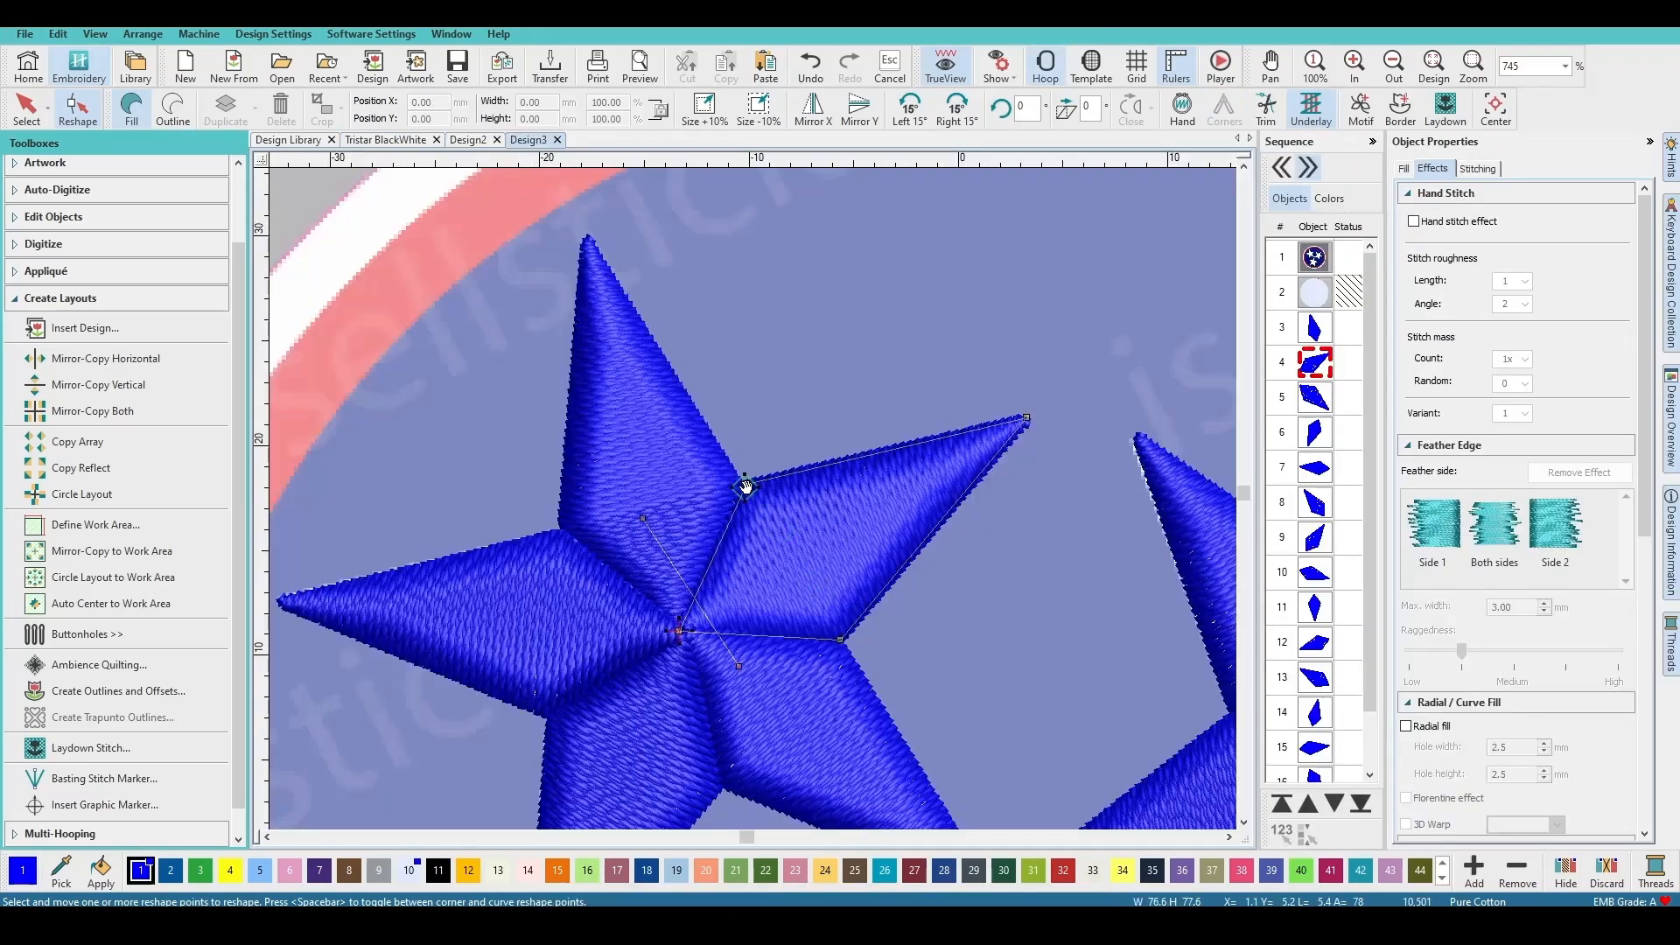
Step: Move the stitch entry point of the star's right-pointing upper arm to its upper inner corner and the exit point to its lower inner corner
{"action": "left_click_drag", "start_coordinate": [745, 487], "coordinate": [748, 489]}
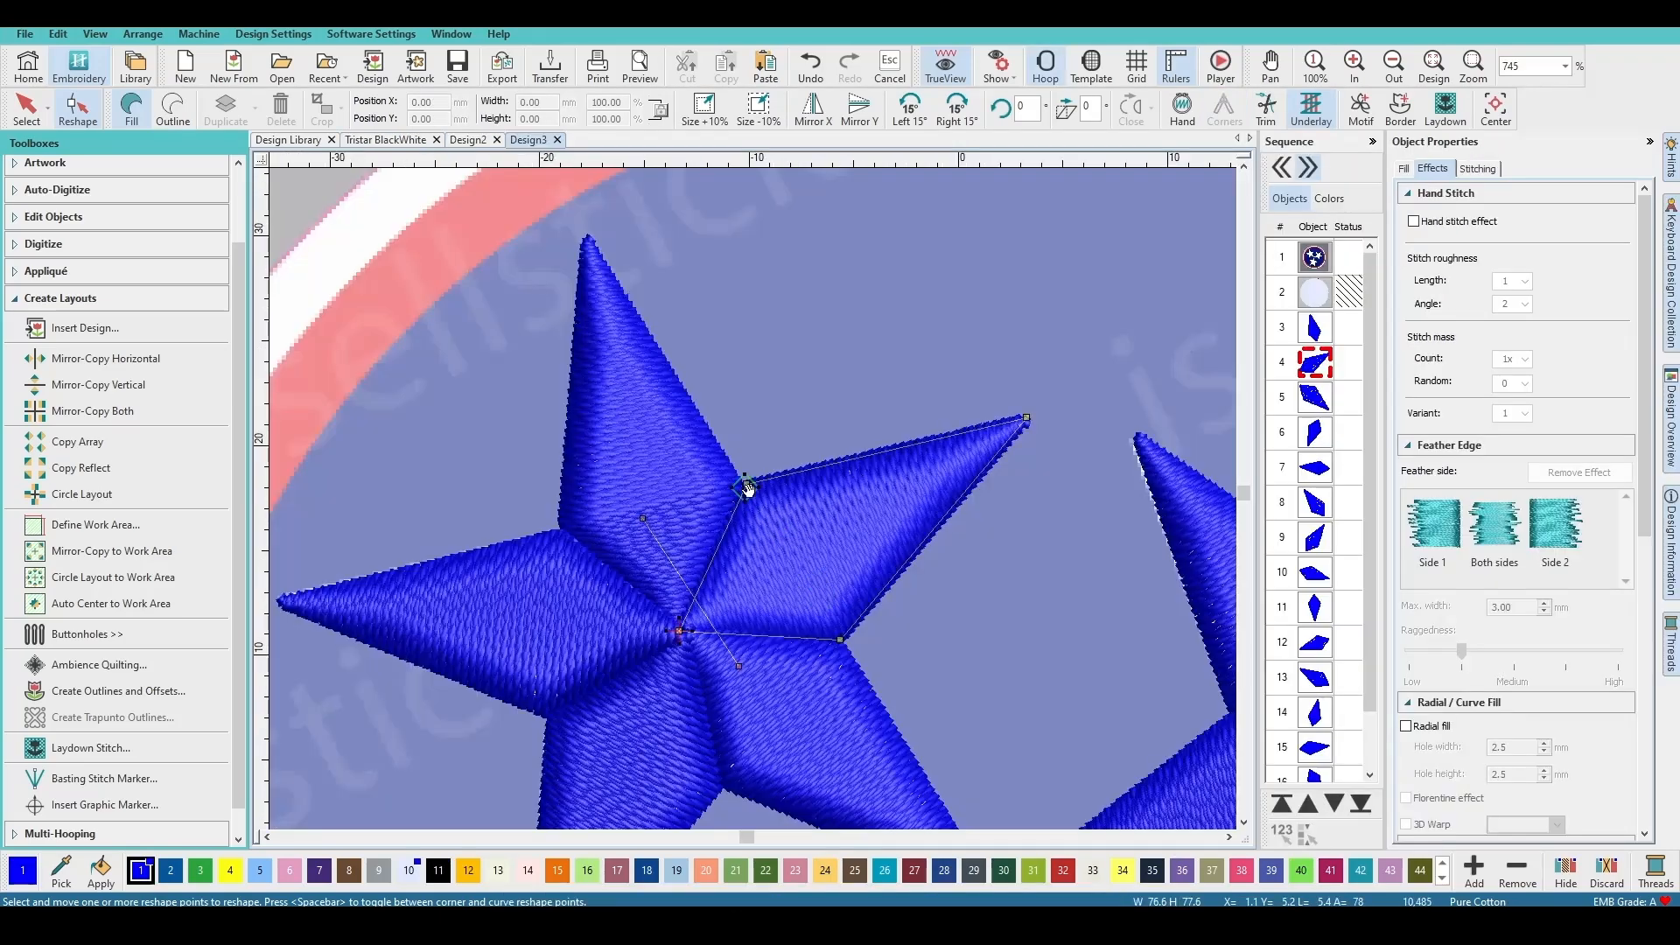
{"action": "scroll", "coordinate": [735, 502], "scroll_direction": "up", "scroll_amount": 6}
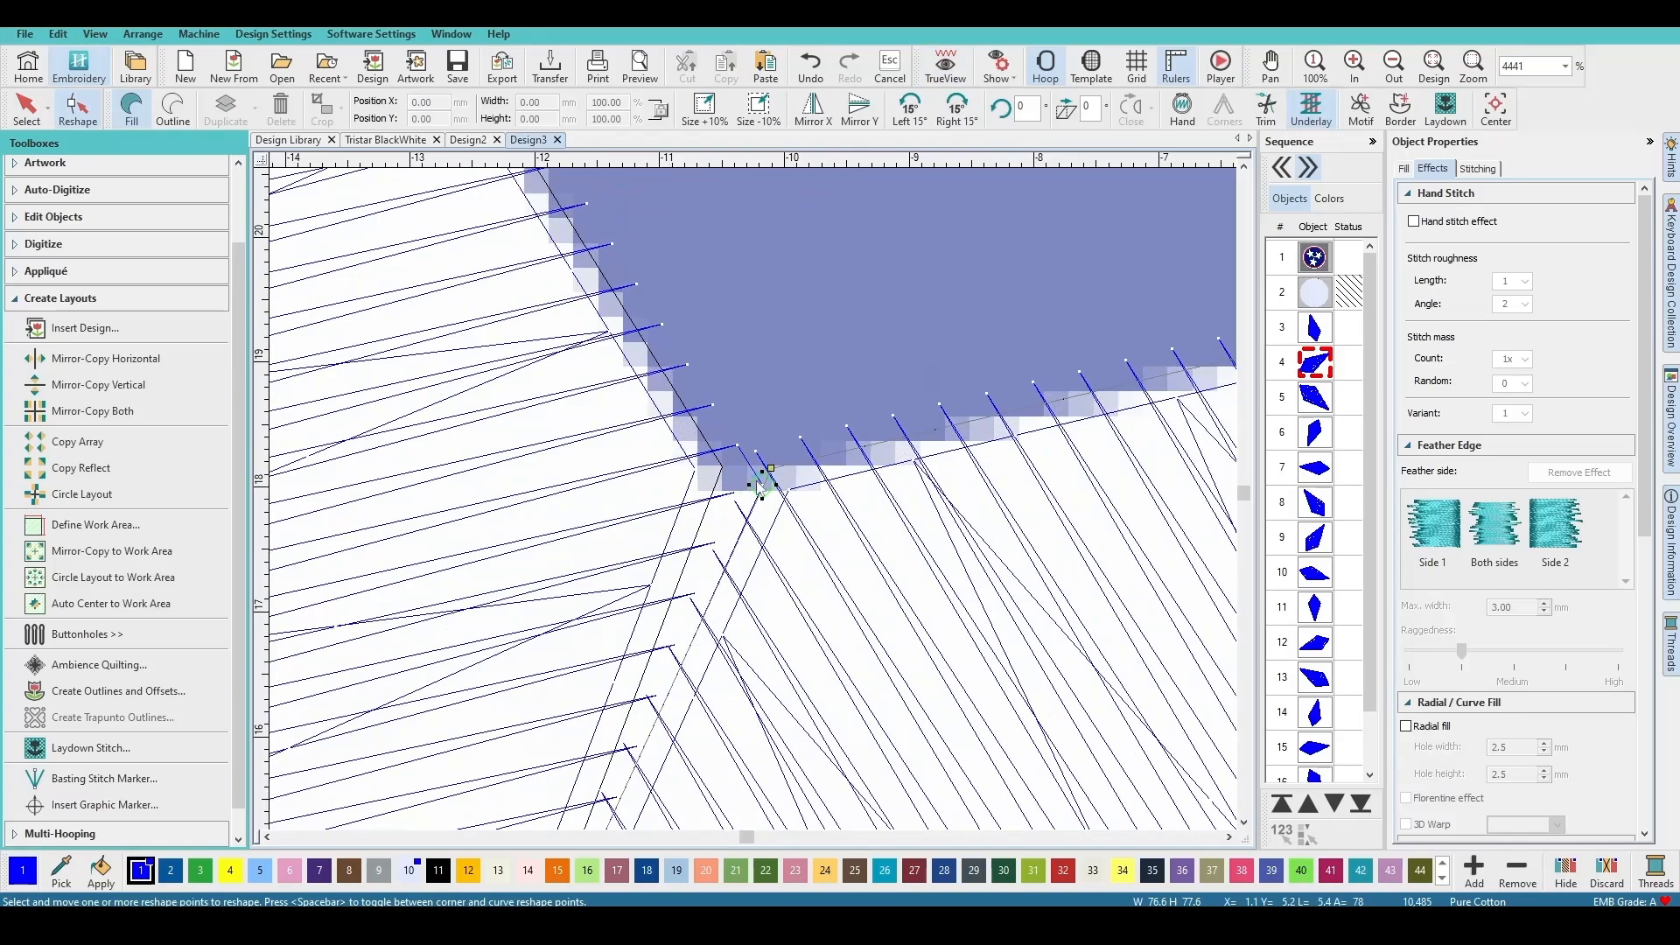
{"action": "scroll", "coordinate": [758, 484], "scroll_direction": "down", "scroll_amount": 8}
{"action": "scroll", "coordinate": [776, 499], "scroll_direction": "up", "scroll_amount": 2}
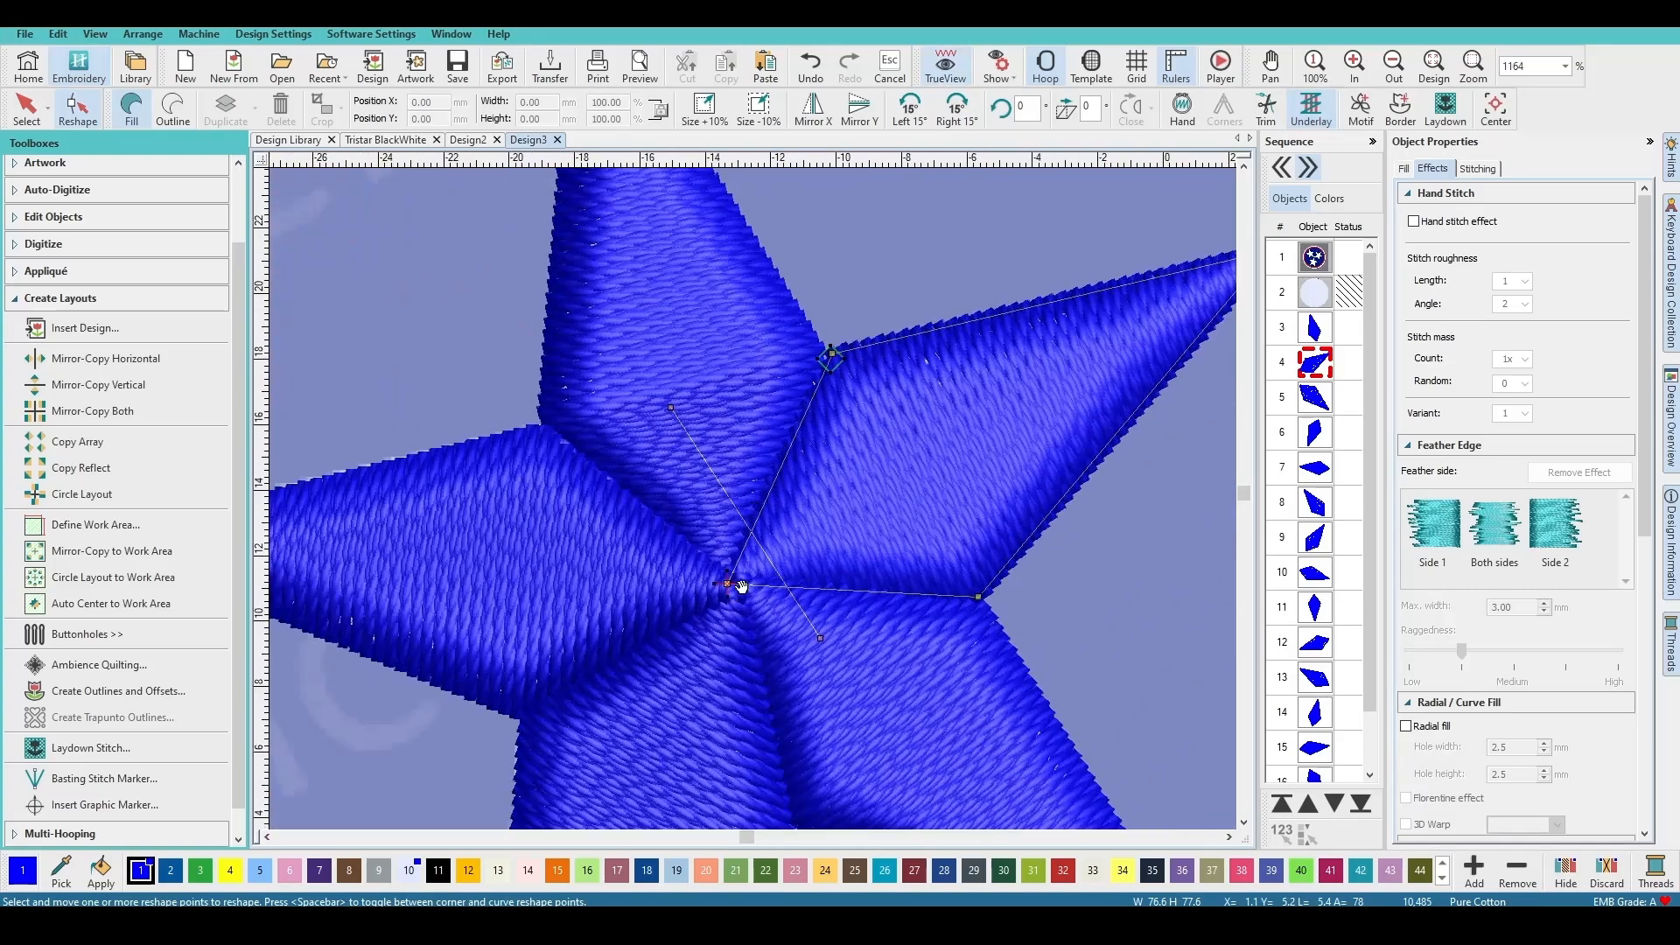
{"action": "left_click", "coordinate": [977, 601]}
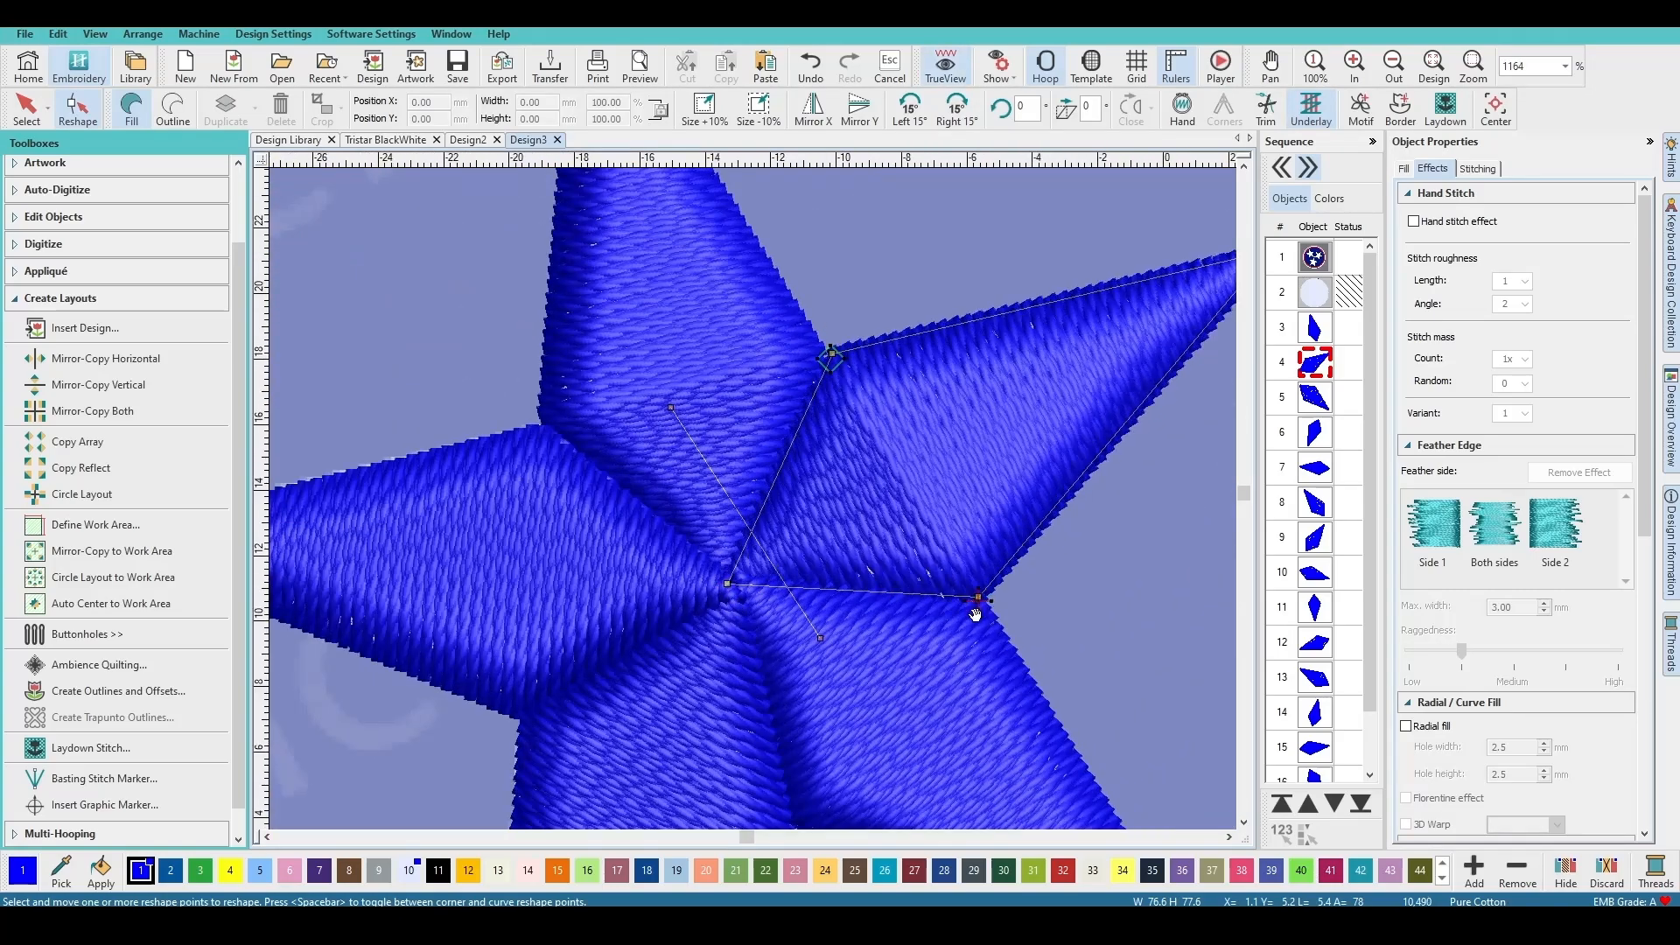
{"action": "scroll", "coordinate": [752, 500], "scroll_direction": "down", "scroll_amount": 3}
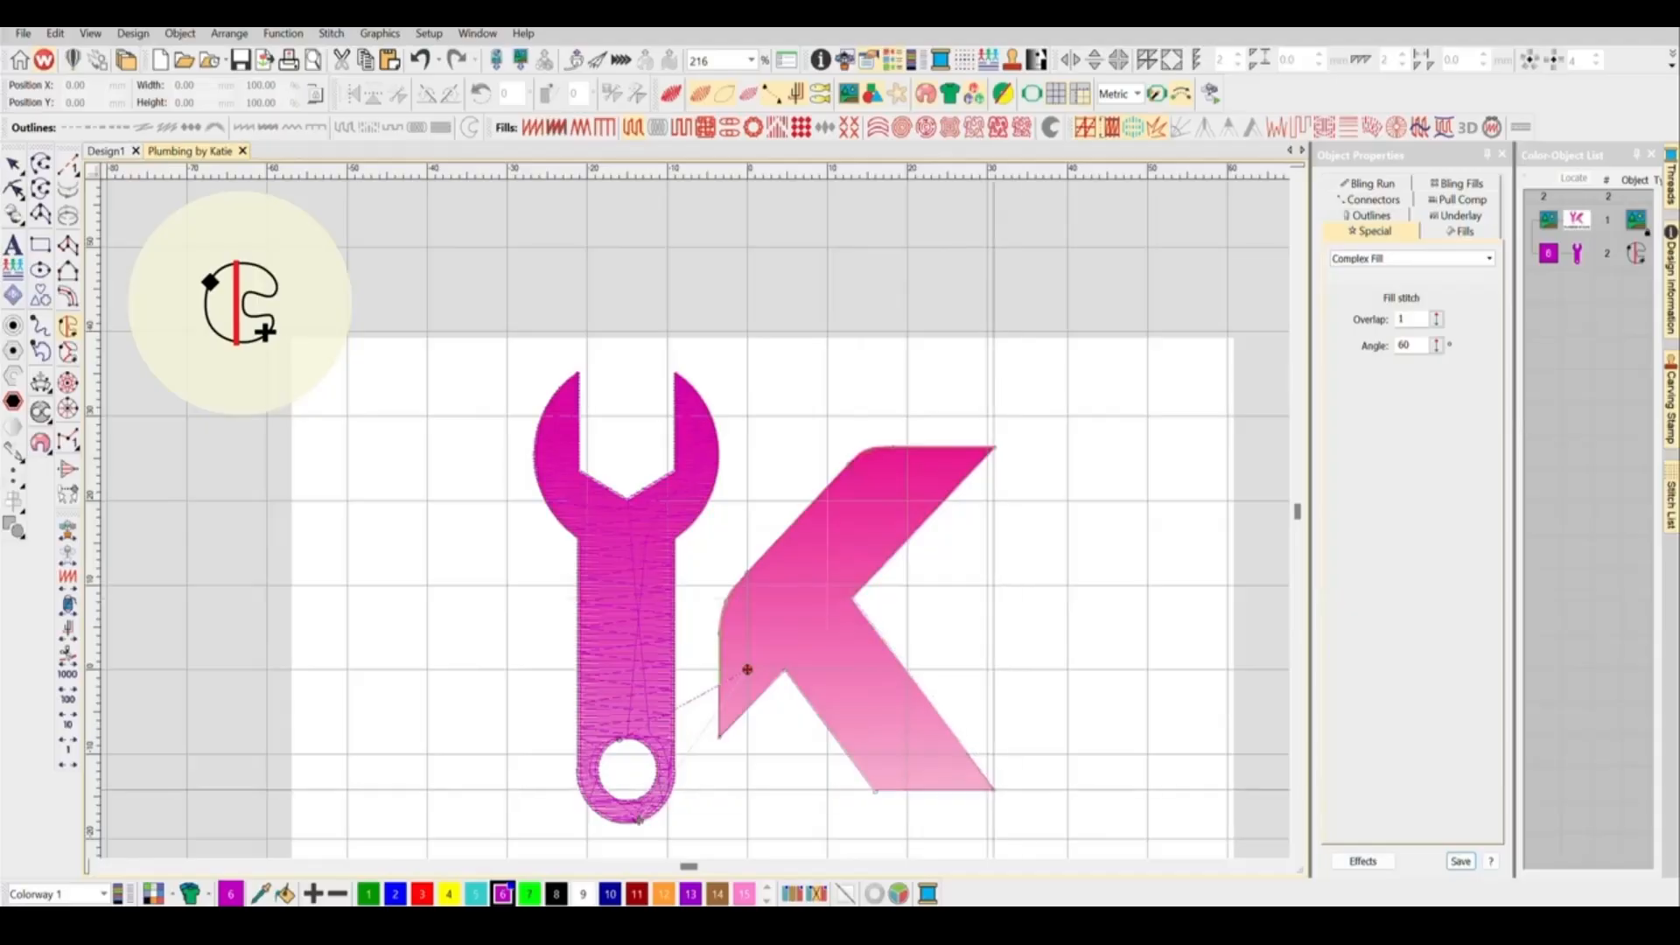
Step: Complete the Complex Fill of the letter K beside the wrench and open it for reshaping
{"action": "key", "text": "Return"}
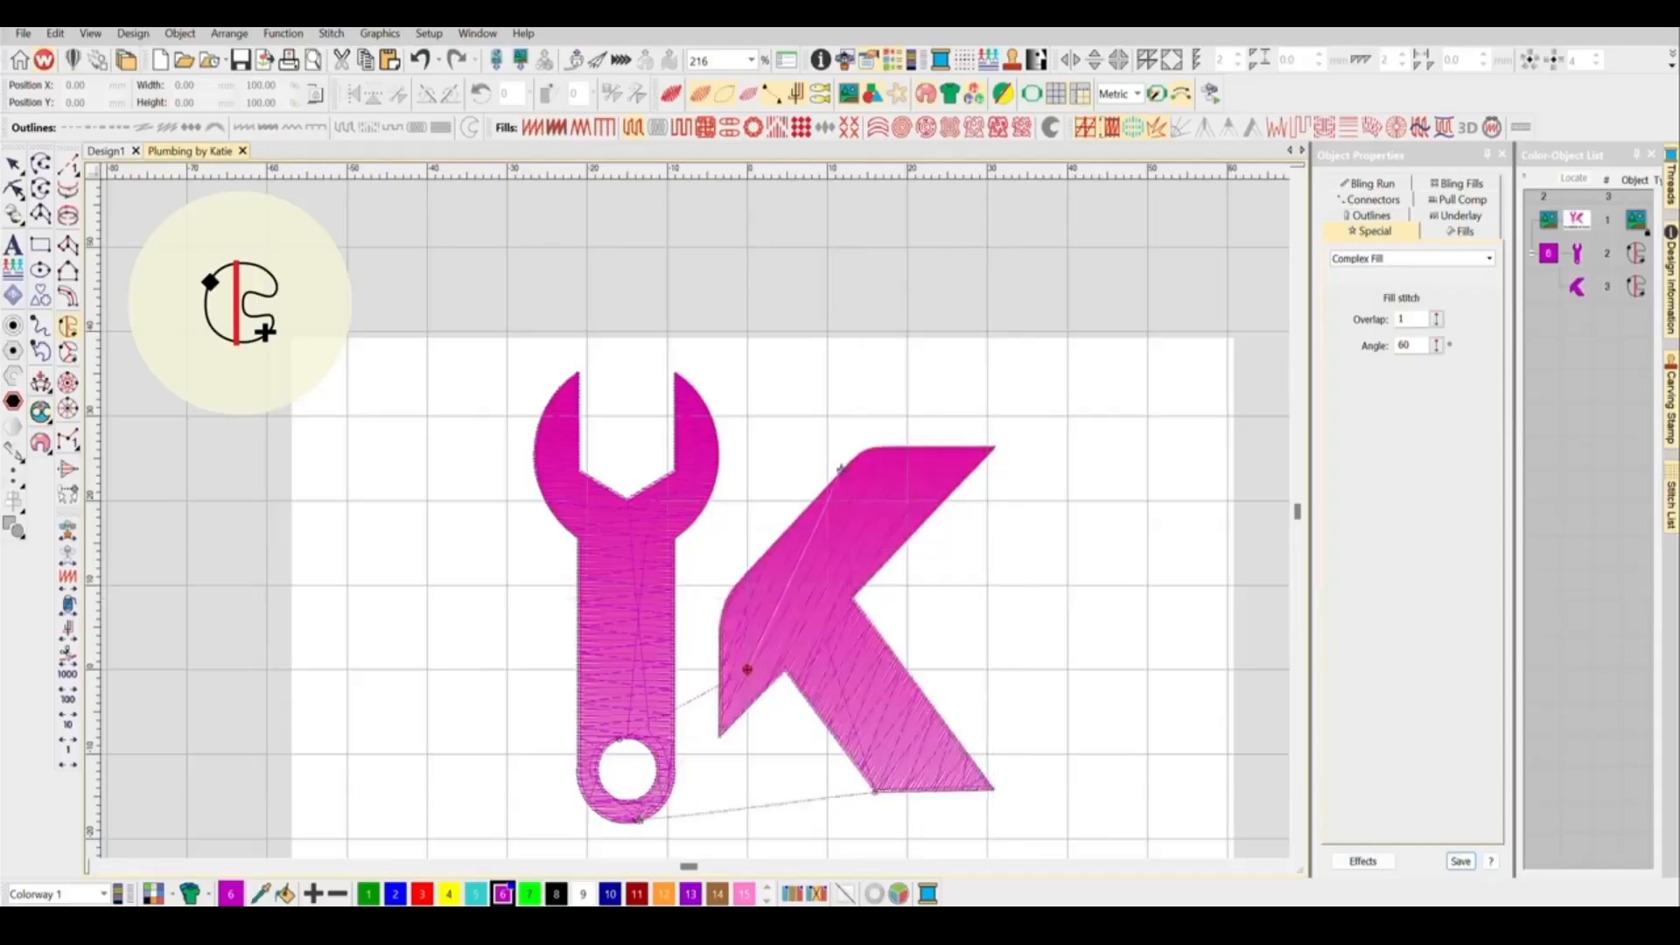
{"action": "key", "text": "h"}
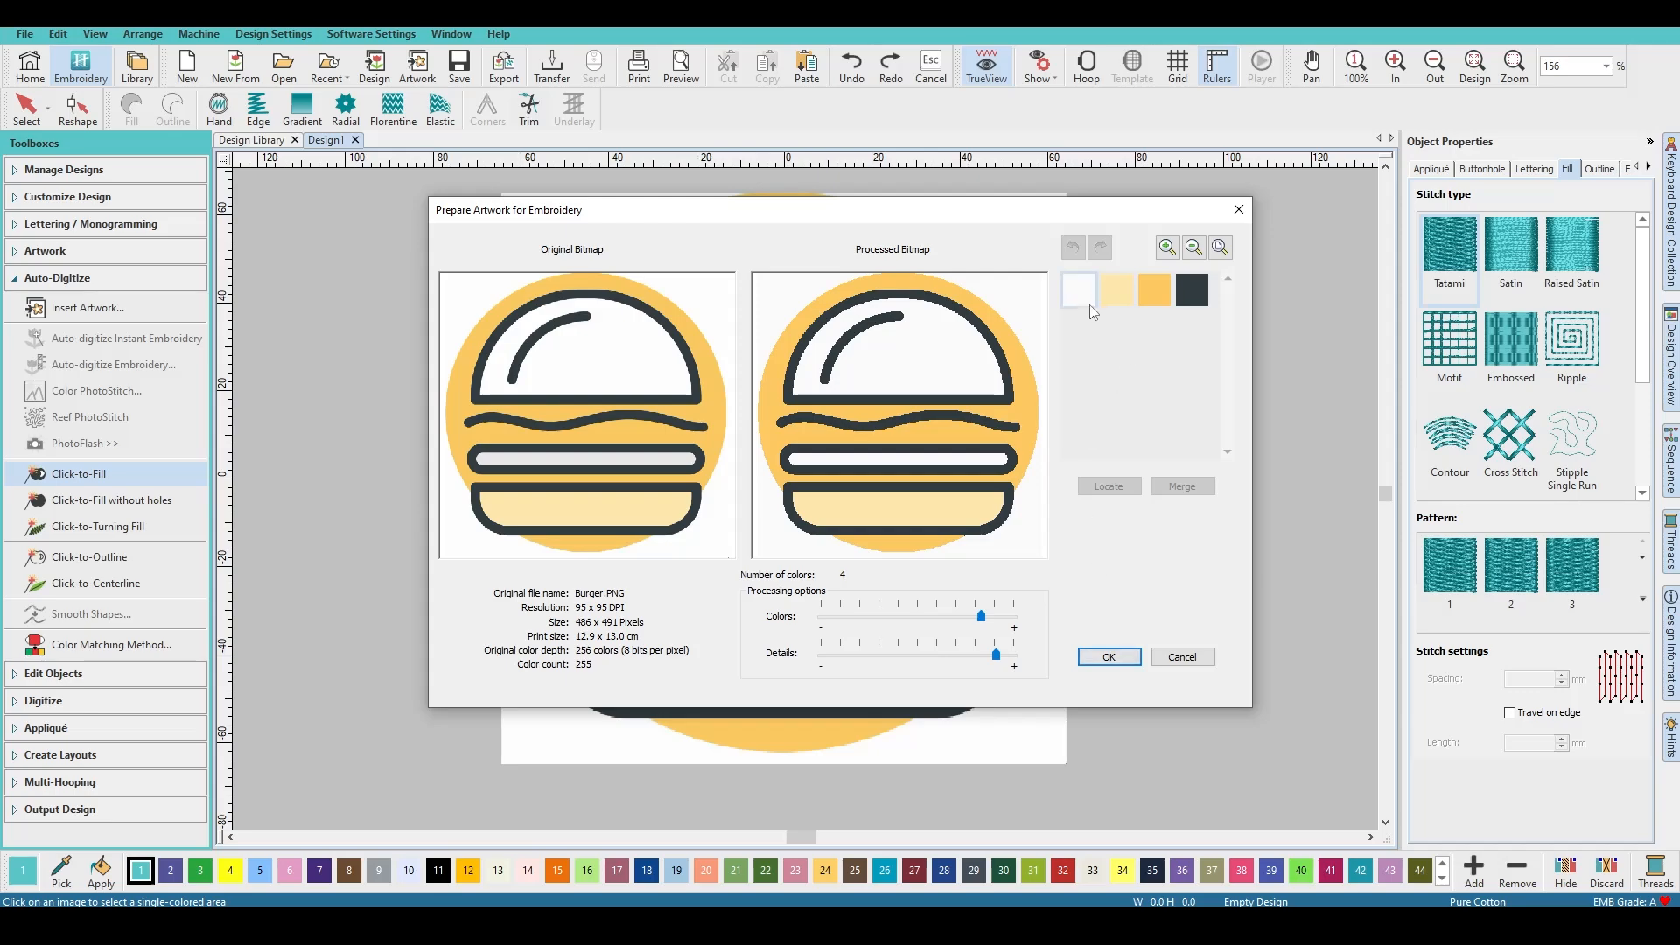
Step: Accept the processed four-color burger artwork and convert the orange background and the white top bun to stitches with Click-to-Fill
{"action": "left_click", "coordinate": [1113, 658]}
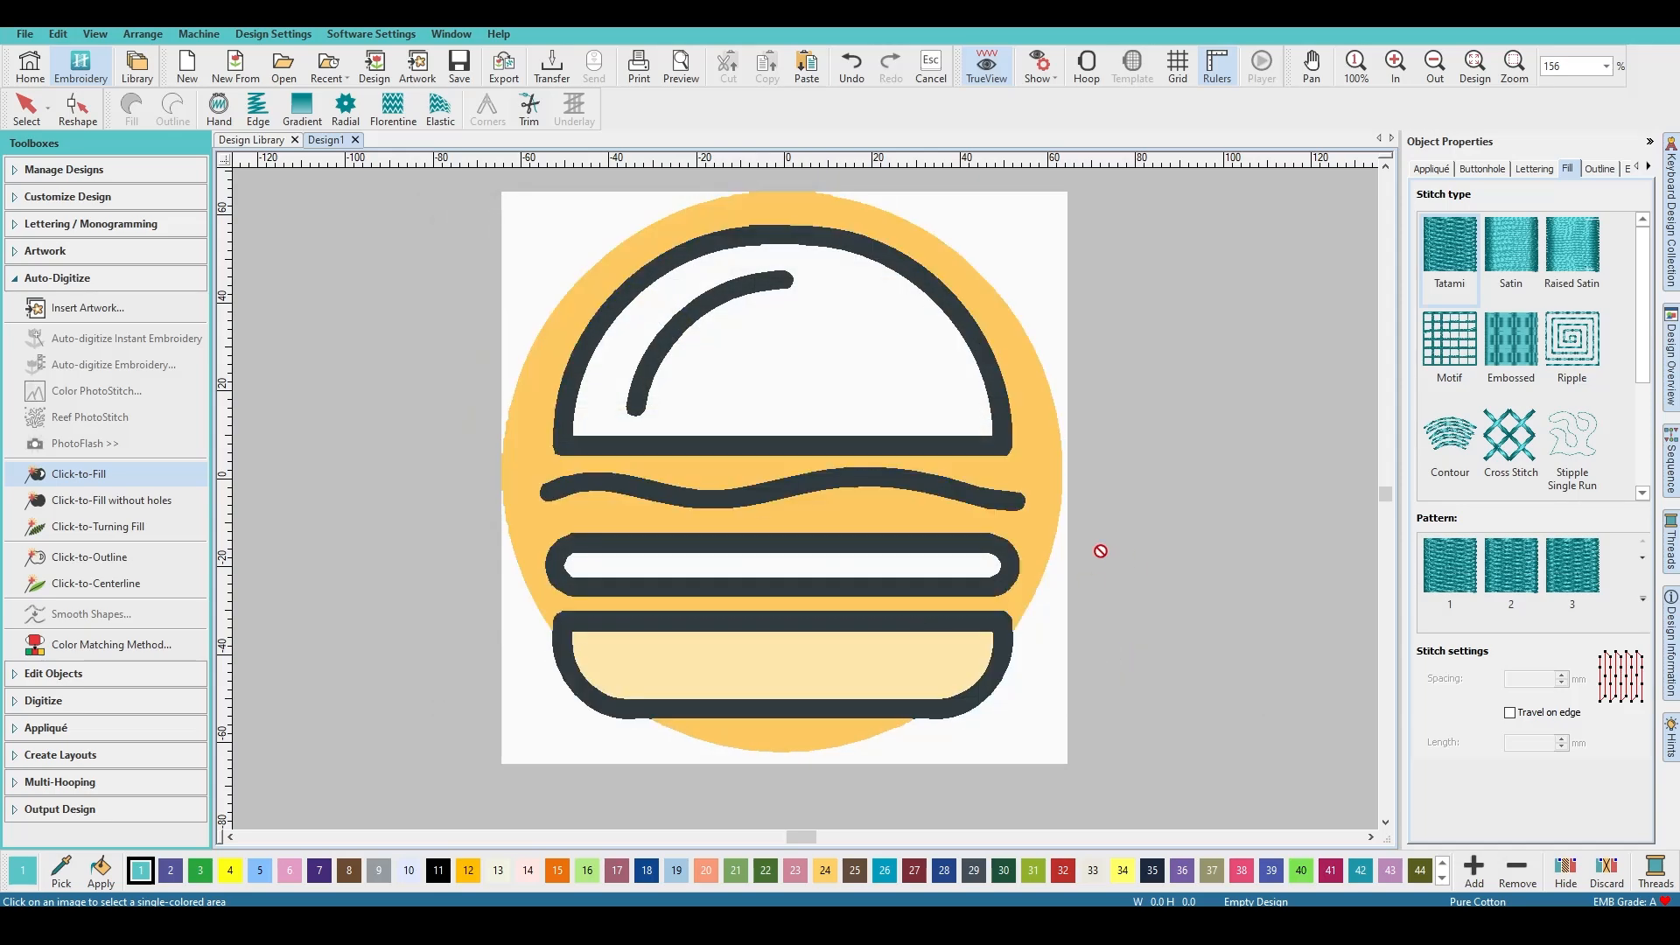
{"action": "left_click", "coordinate": [875, 518]}
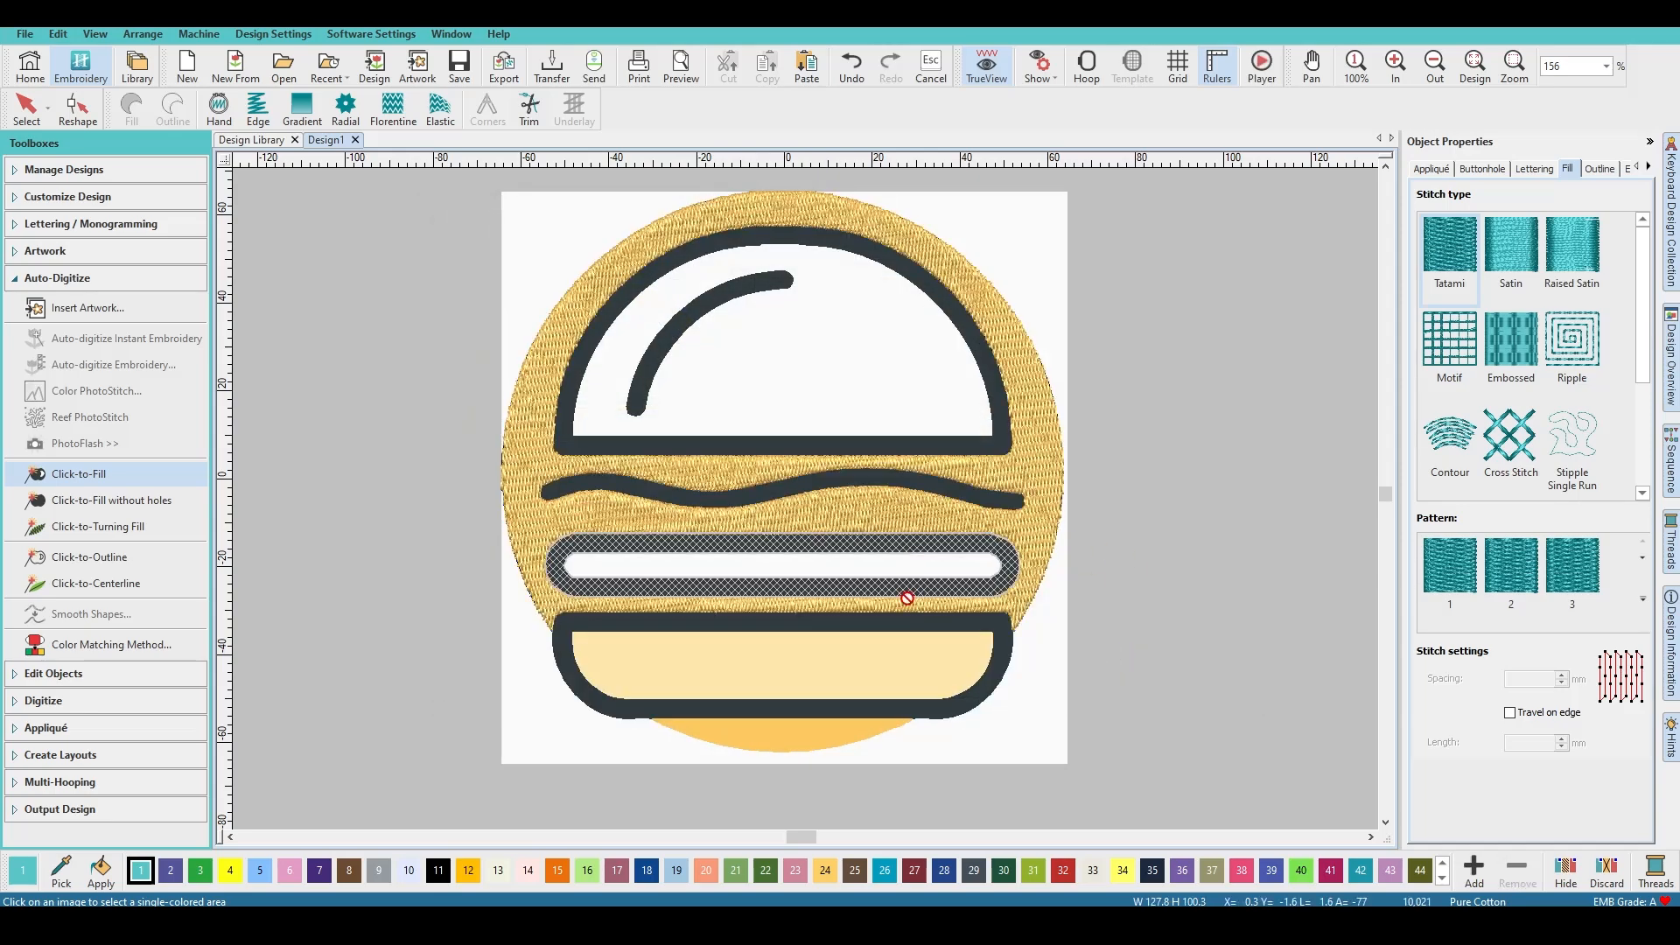
{"action": "left_click", "coordinate": [762, 416]}
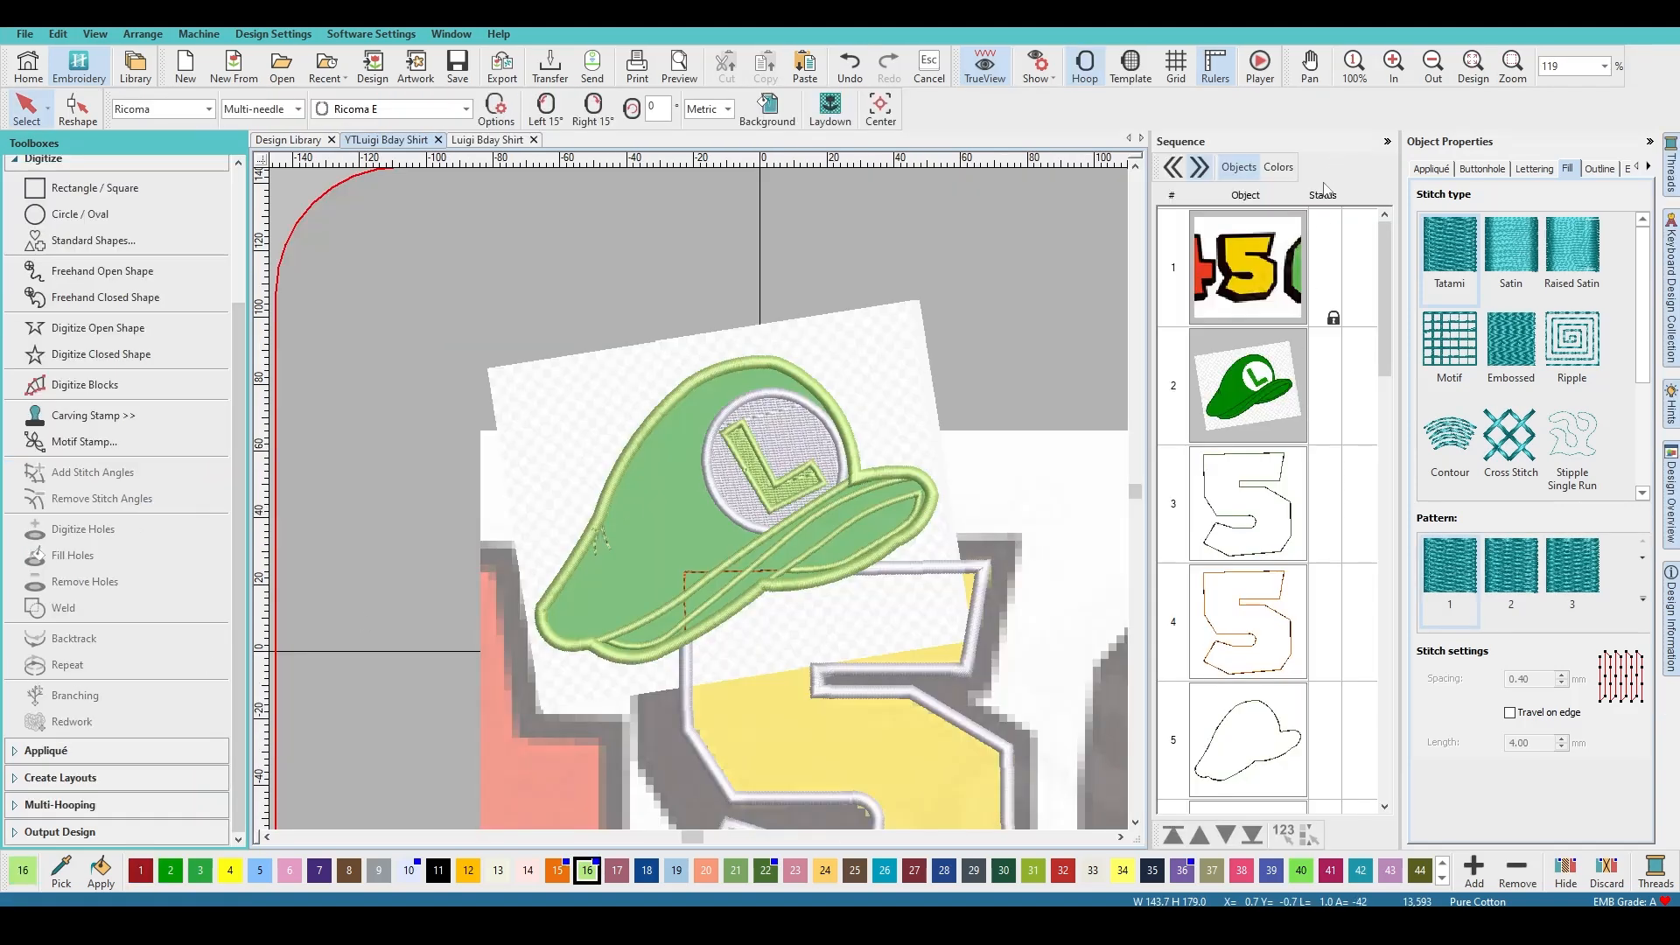
Step: List the hat design's sequence by color and select both light green color 16 blocks
{"action": "scroll", "coordinate": [698, 499], "scroll_direction": "up", "scroll_amount": 2}
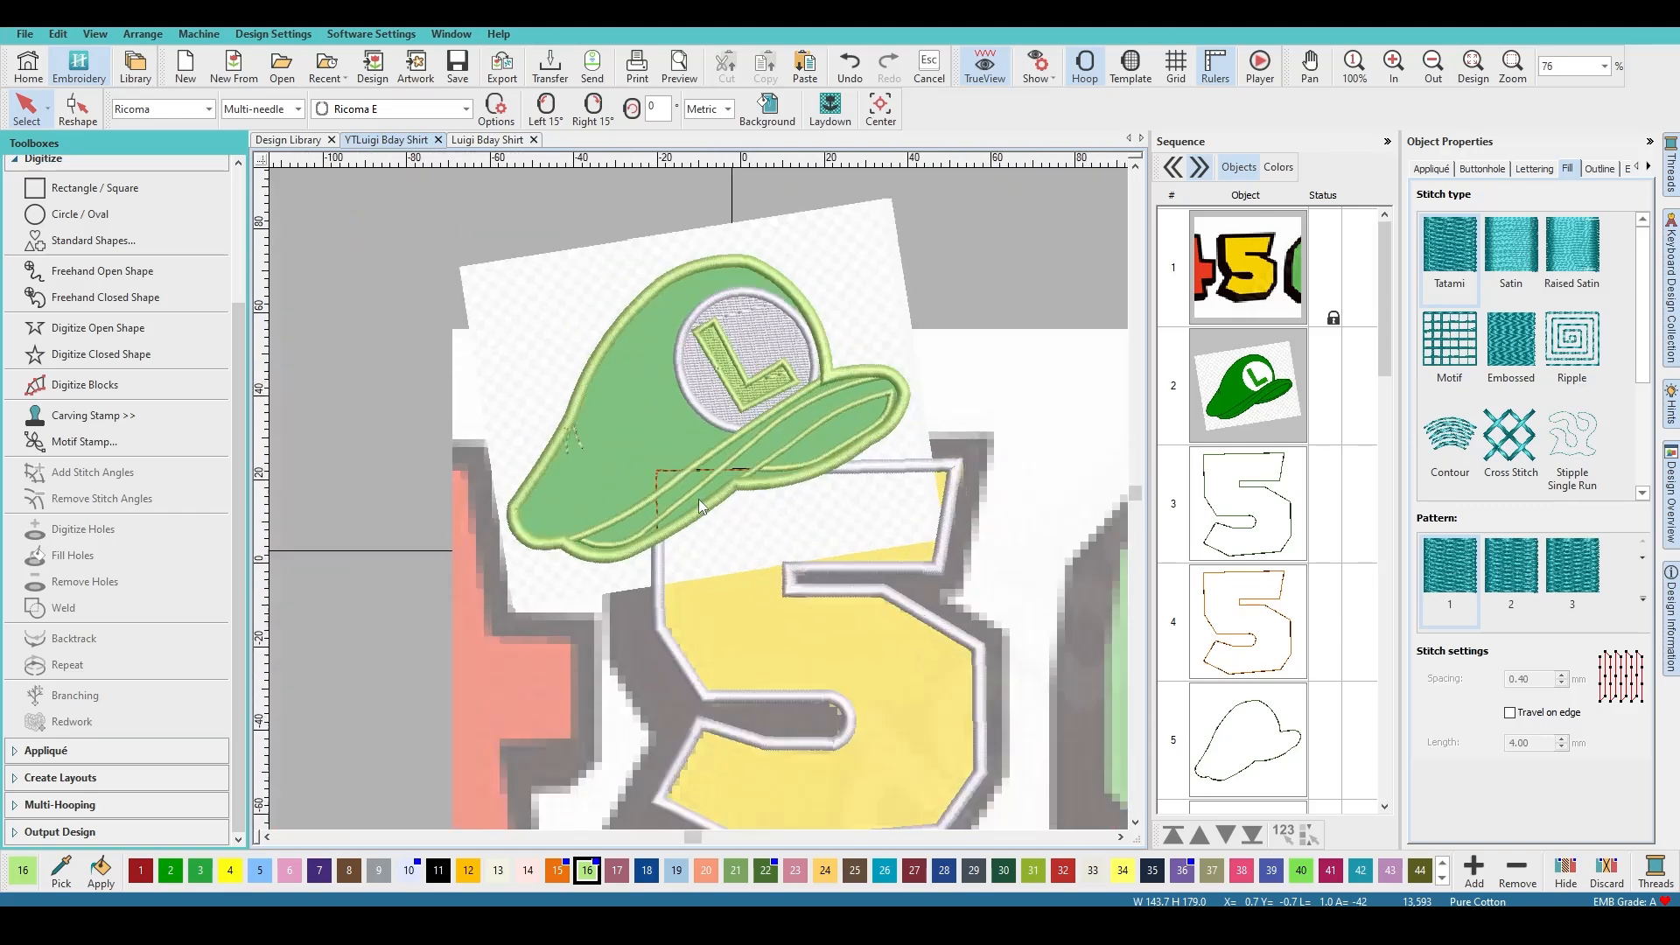
{"action": "left_click", "coordinate": [1280, 165]}
{"action": "scroll", "coordinate": [1297, 504], "scroll_direction": "down", "scroll_amount": 3}
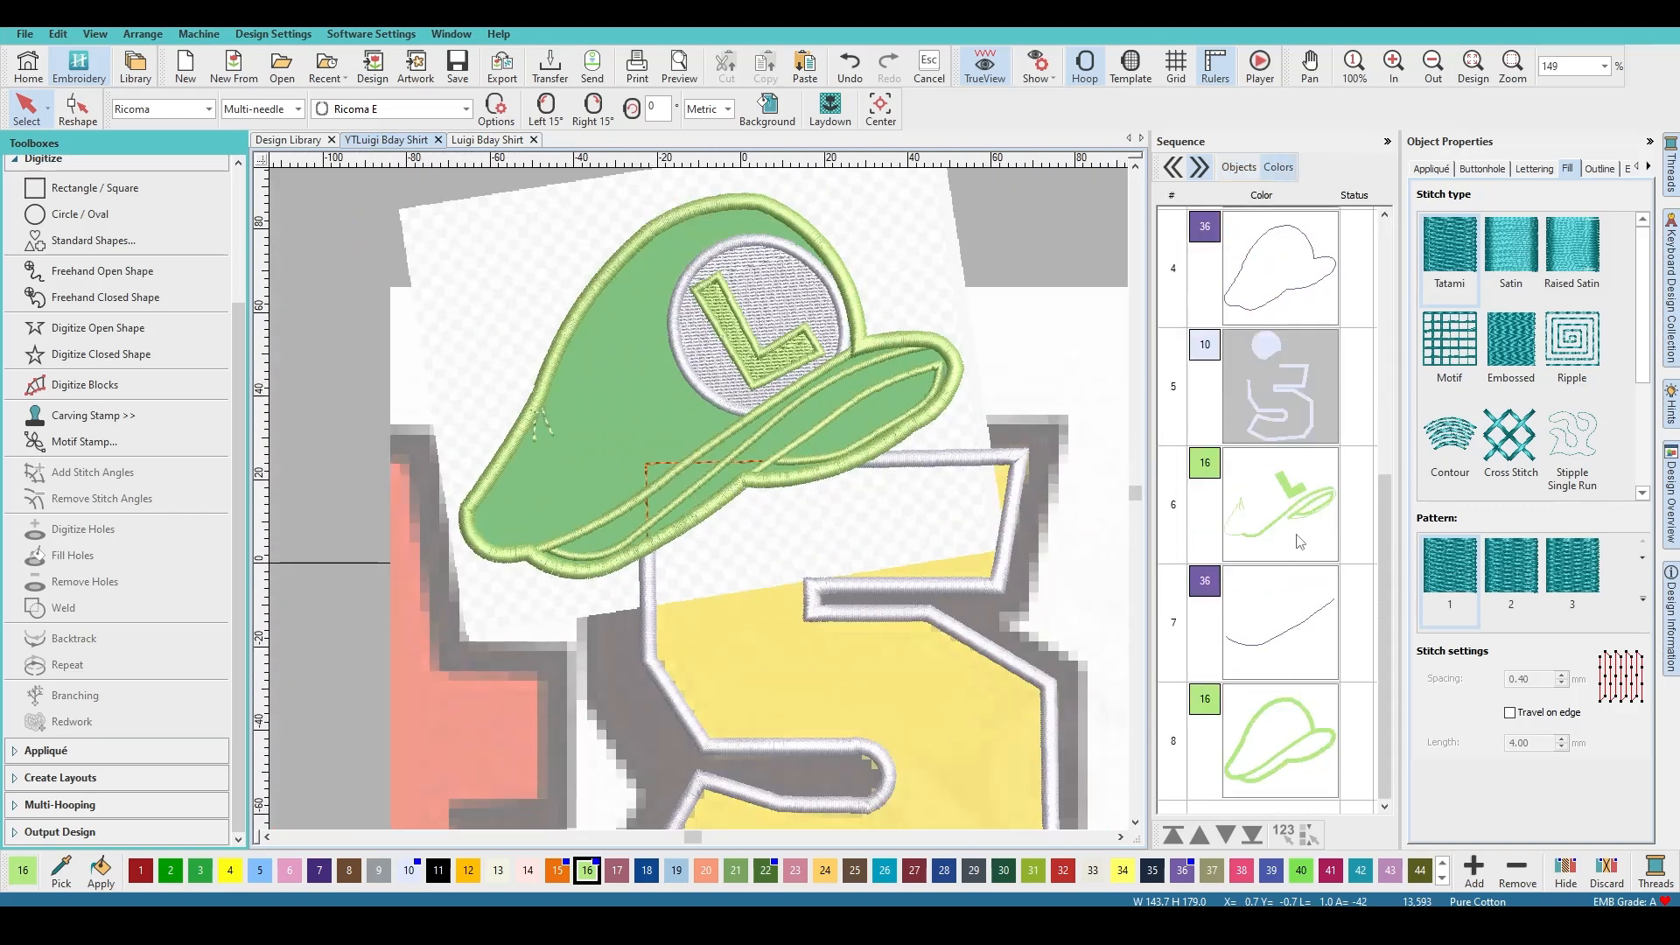
{"action": "left_click", "coordinate": [1295, 525]}
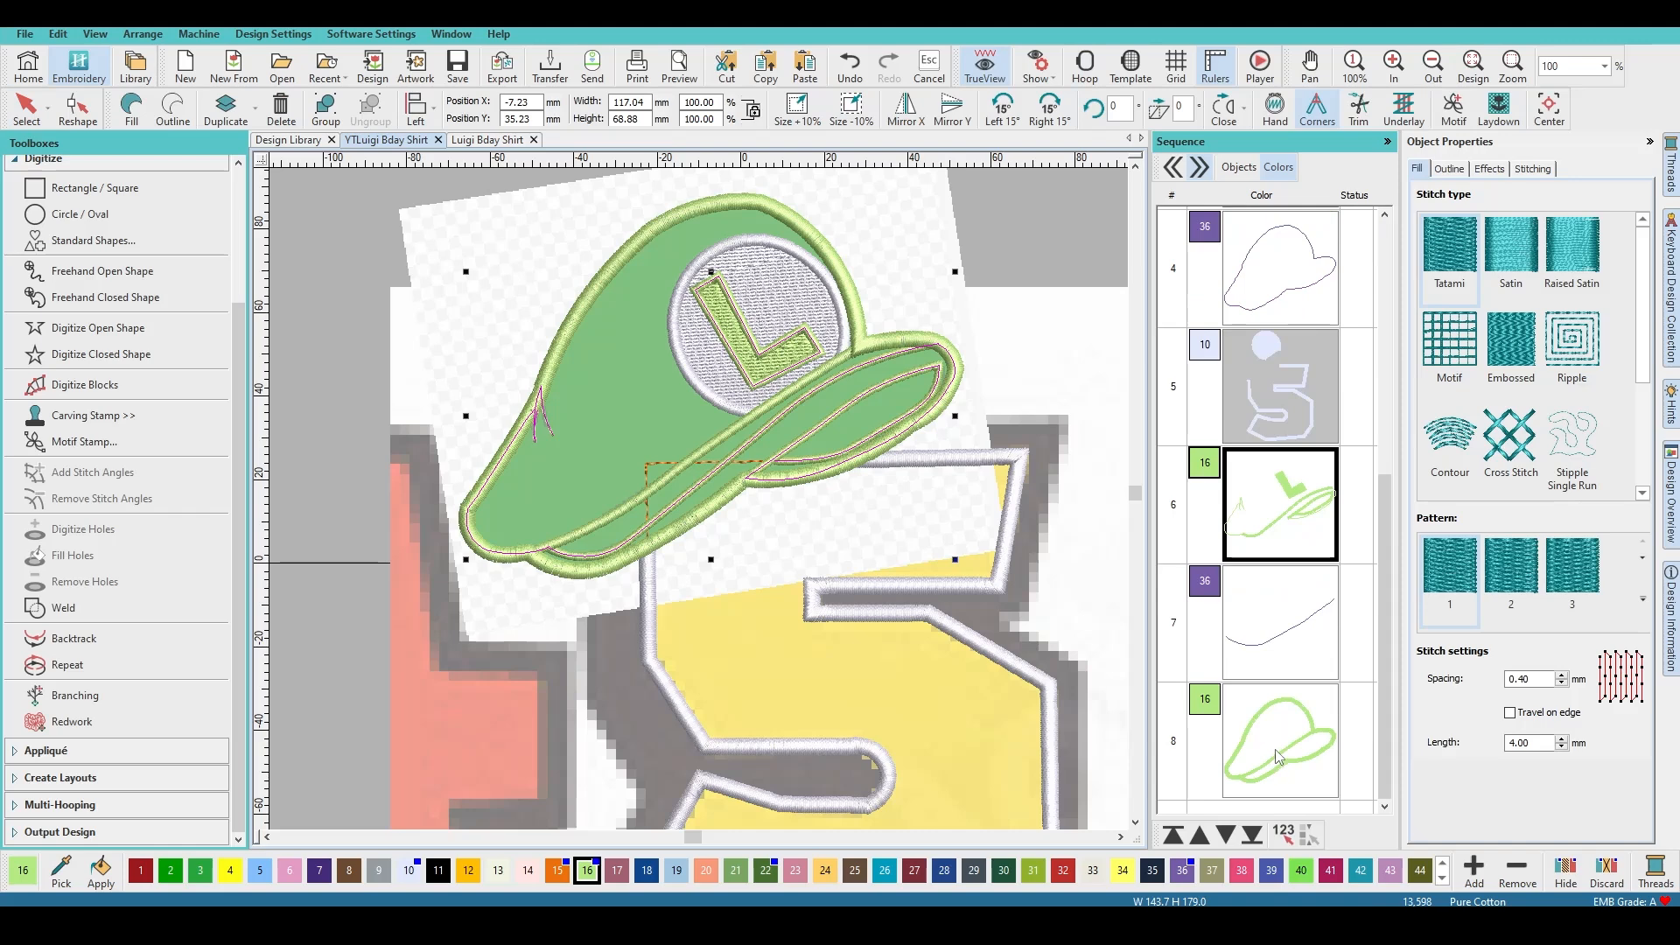
{"action": "left_click", "coordinate": [1277, 756], "text": "ctrl"}
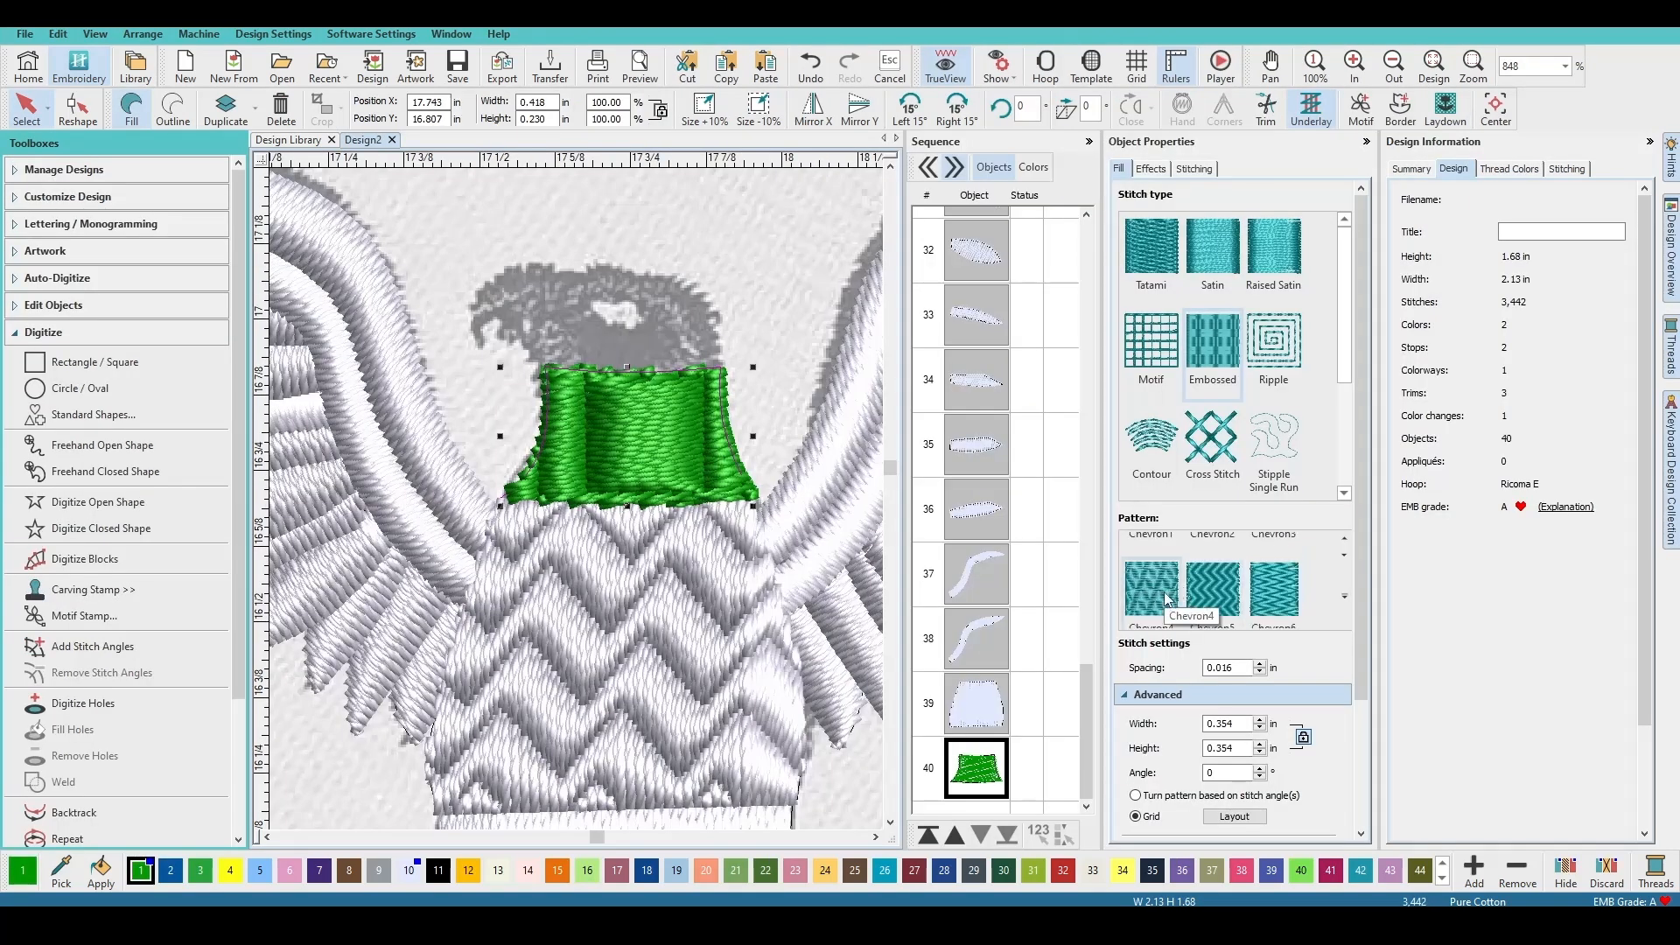
Step: Apply the Chevron4 embossed pattern to the eagle's green neck fill and recolor it with thread color 10
{"action": "left_click", "coordinate": [1165, 598]}
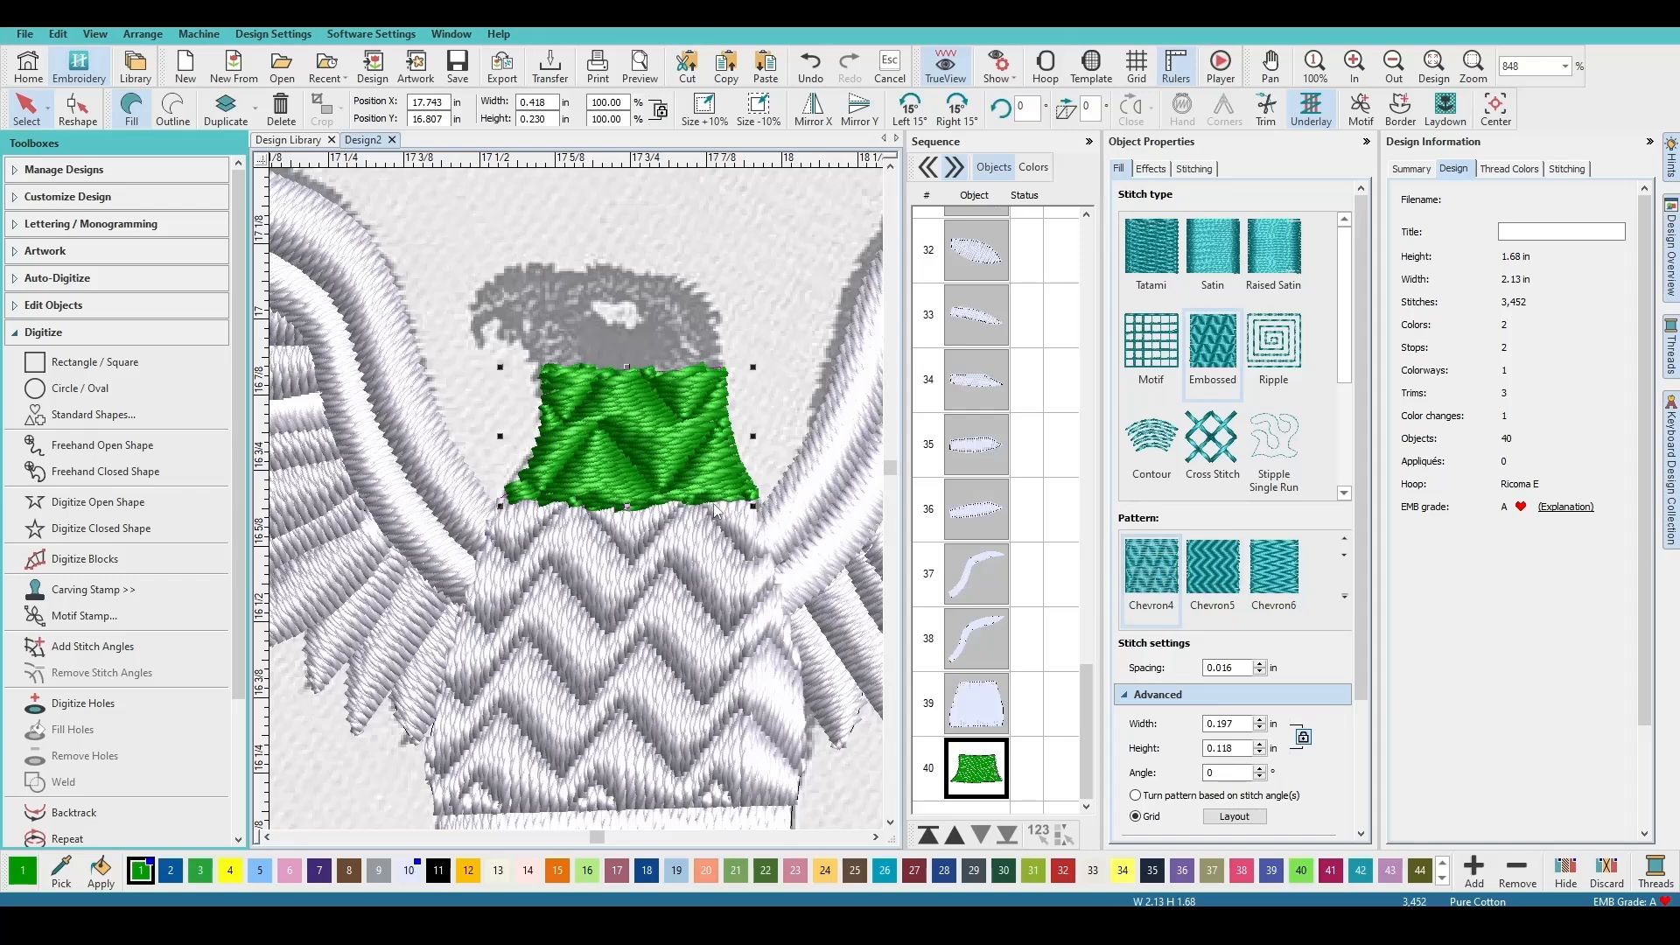
{"action": "left_click", "coordinate": [409, 871]}
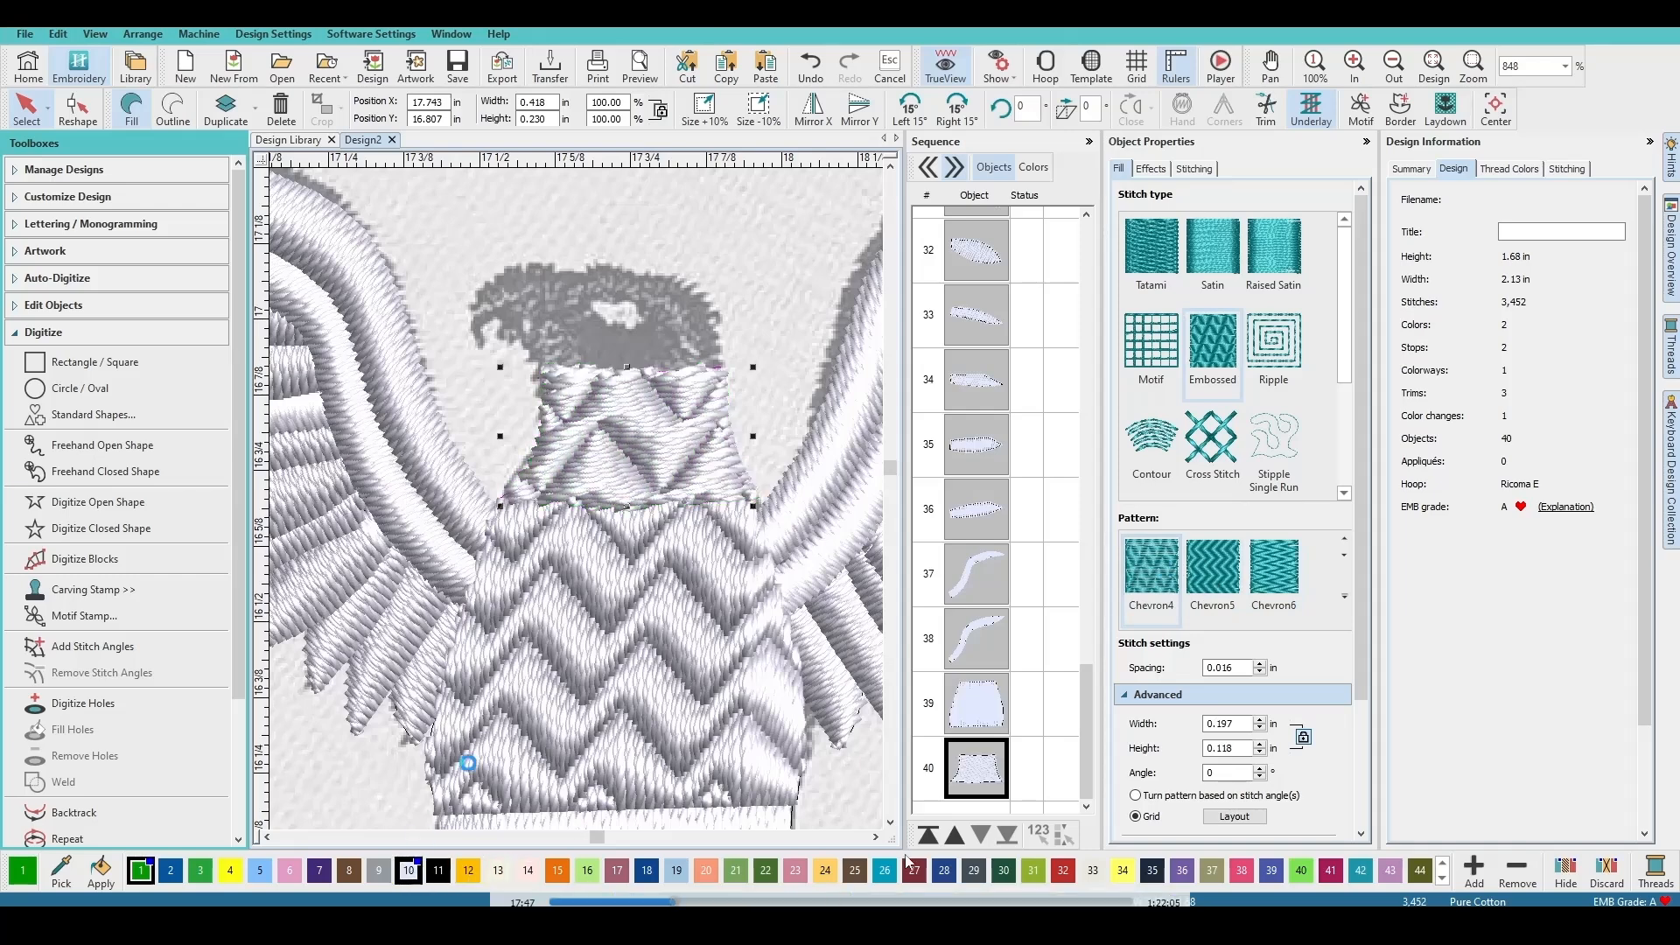
{"action": "key", "text": "h"}
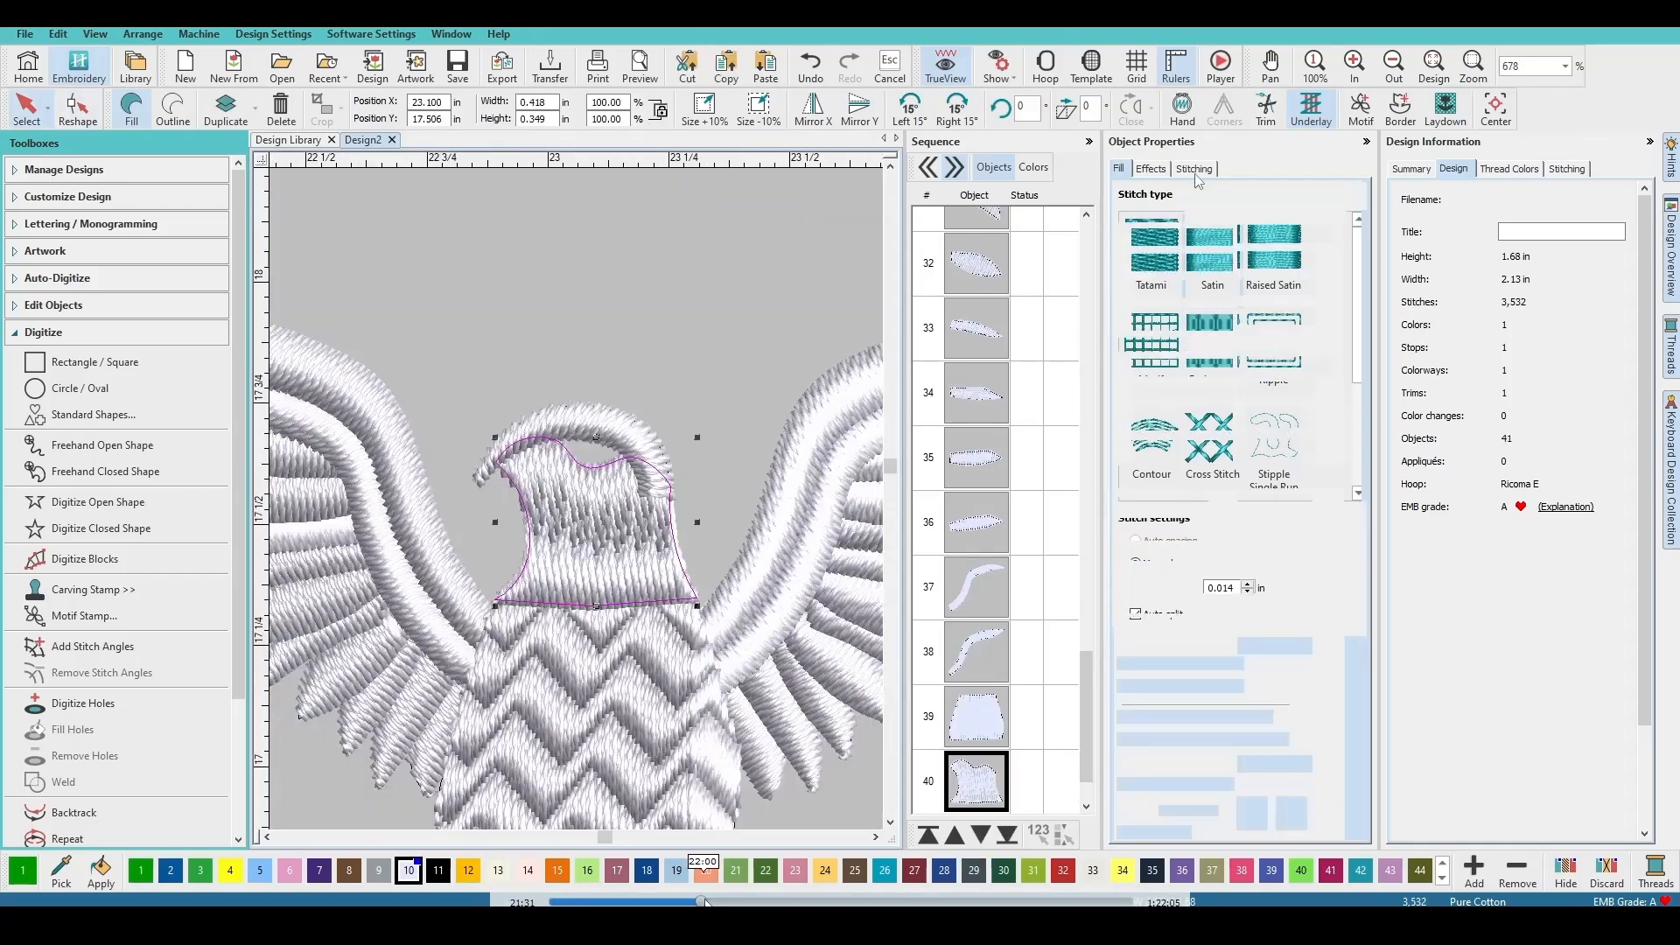
Step: Compare feather edge options on the eagle's head fill and apply the Side 1 feather edge
{"action": "left_click", "coordinate": [1148, 168]}
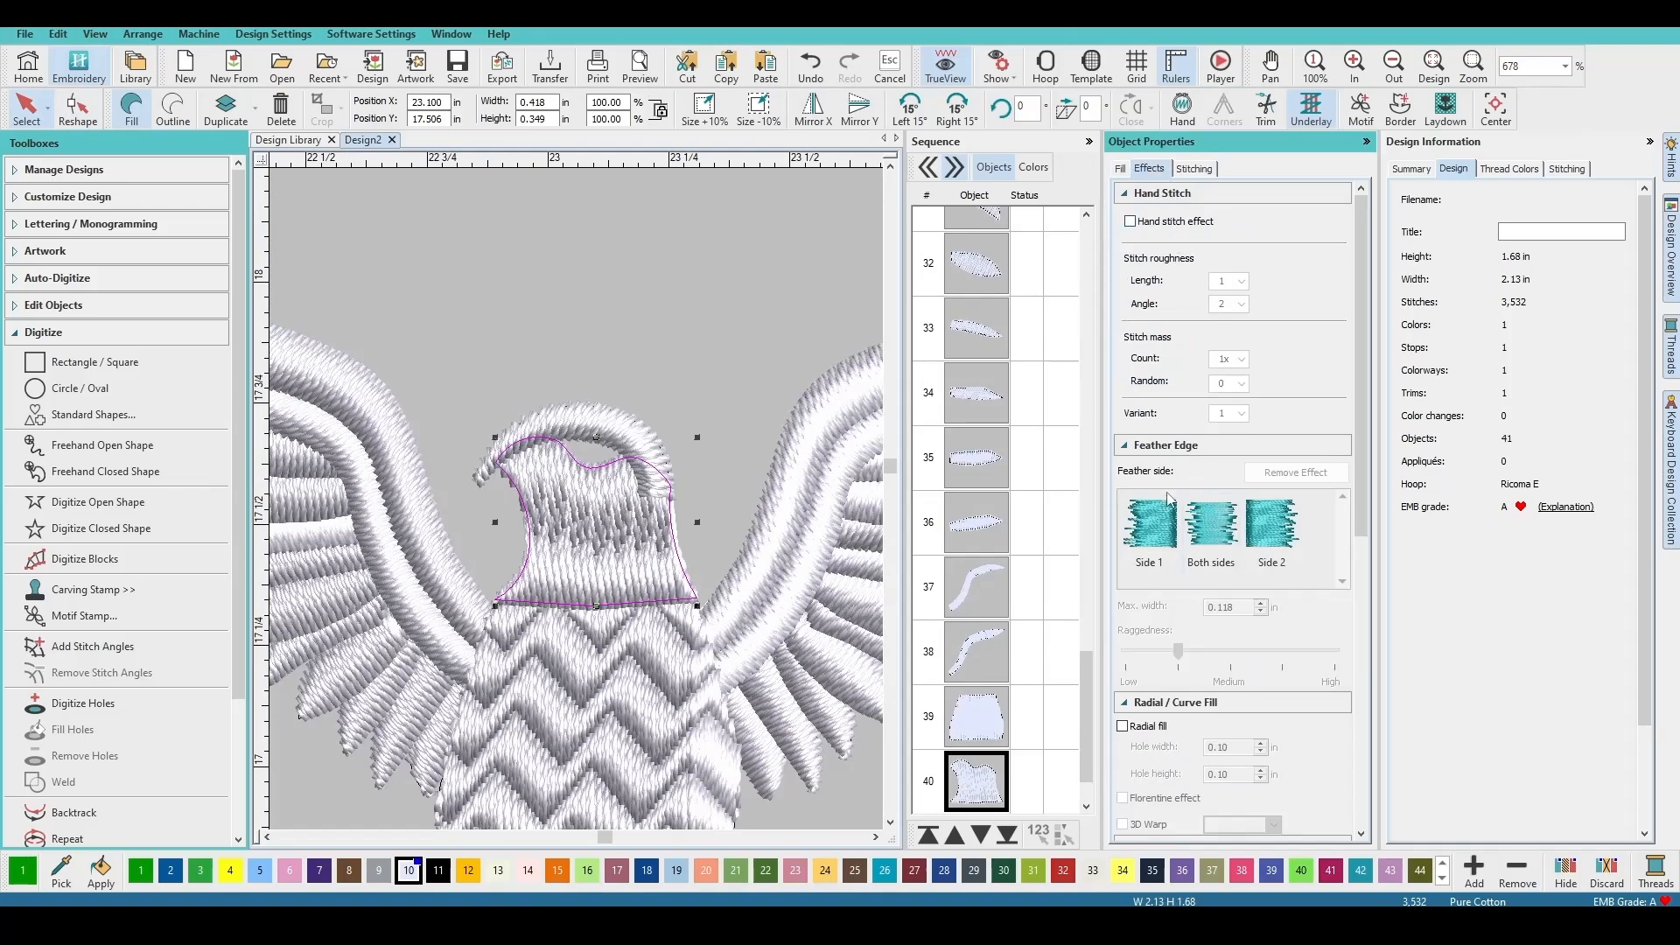
{"action": "left_click", "coordinate": [1149, 525]}
{"action": "left_click", "coordinate": [1208, 536]}
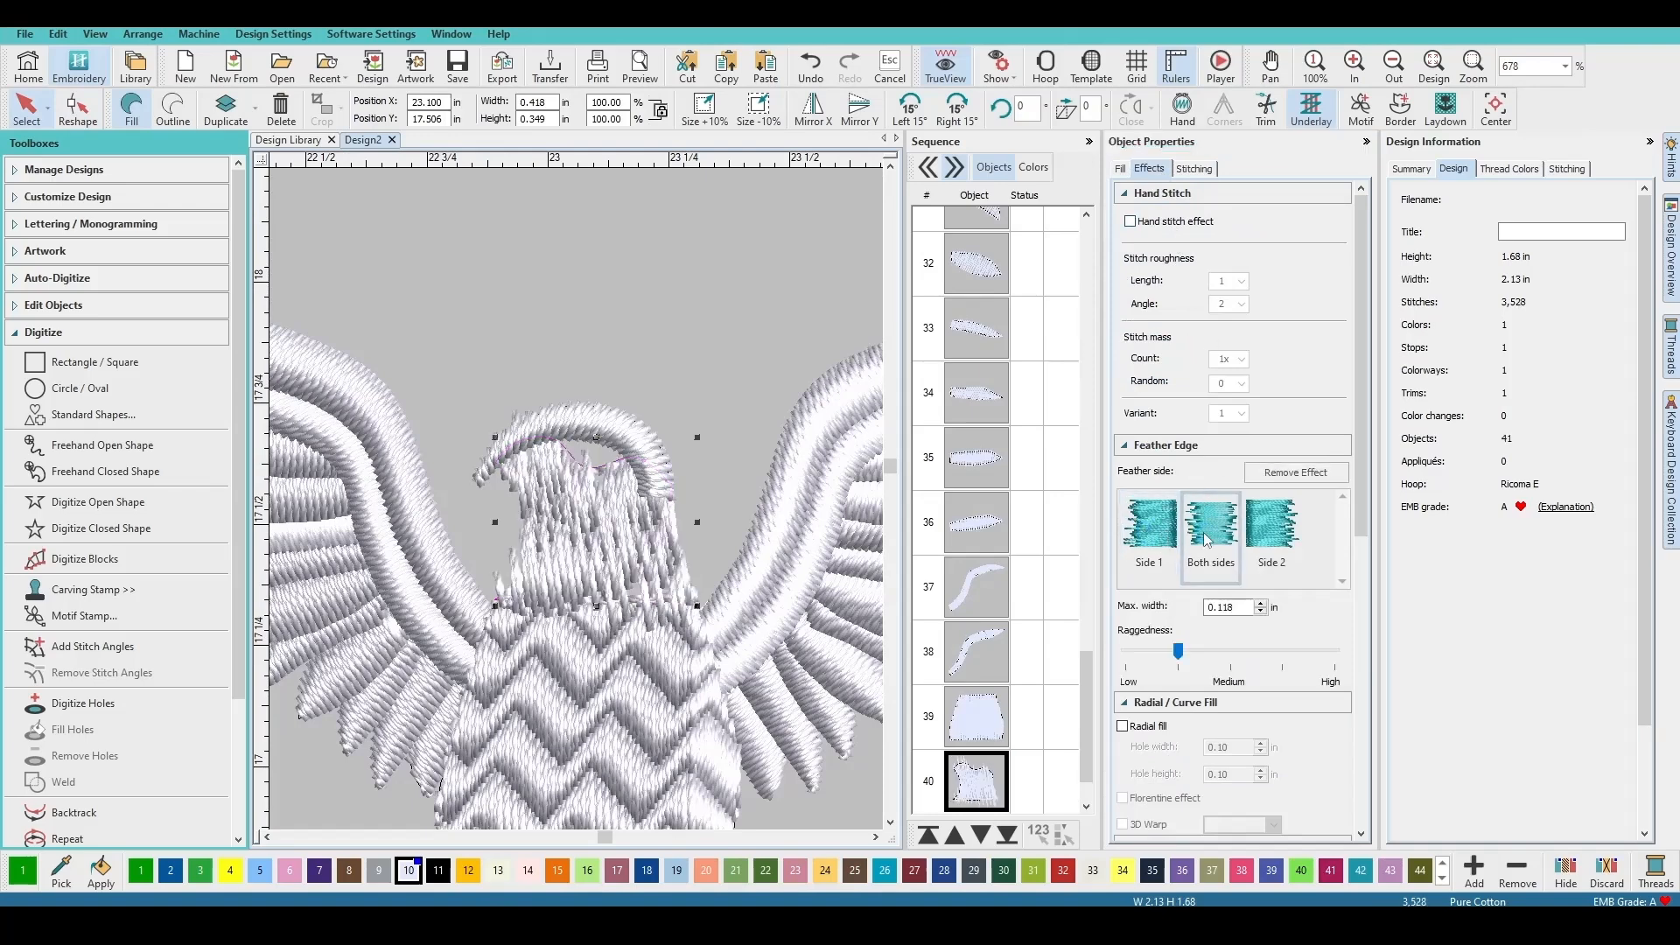
{"action": "left_click", "coordinate": [1149, 525]}
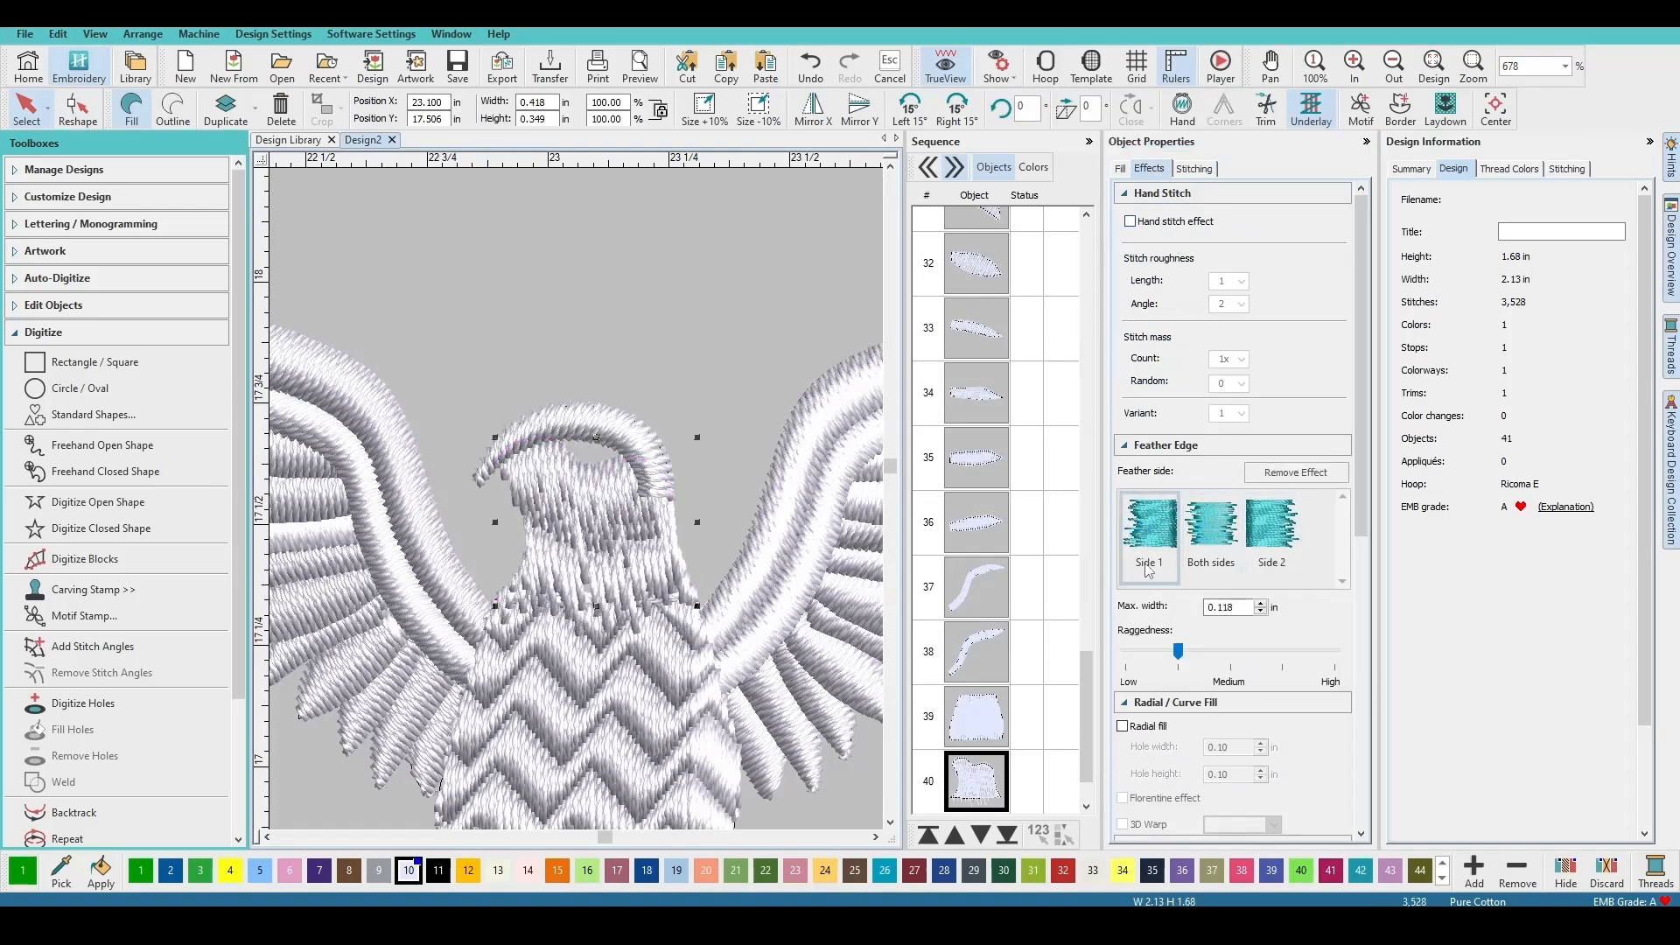
{"action": "scroll", "coordinate": [1196, 634], "scroll_direction": "down", "scroll_amount": 1}
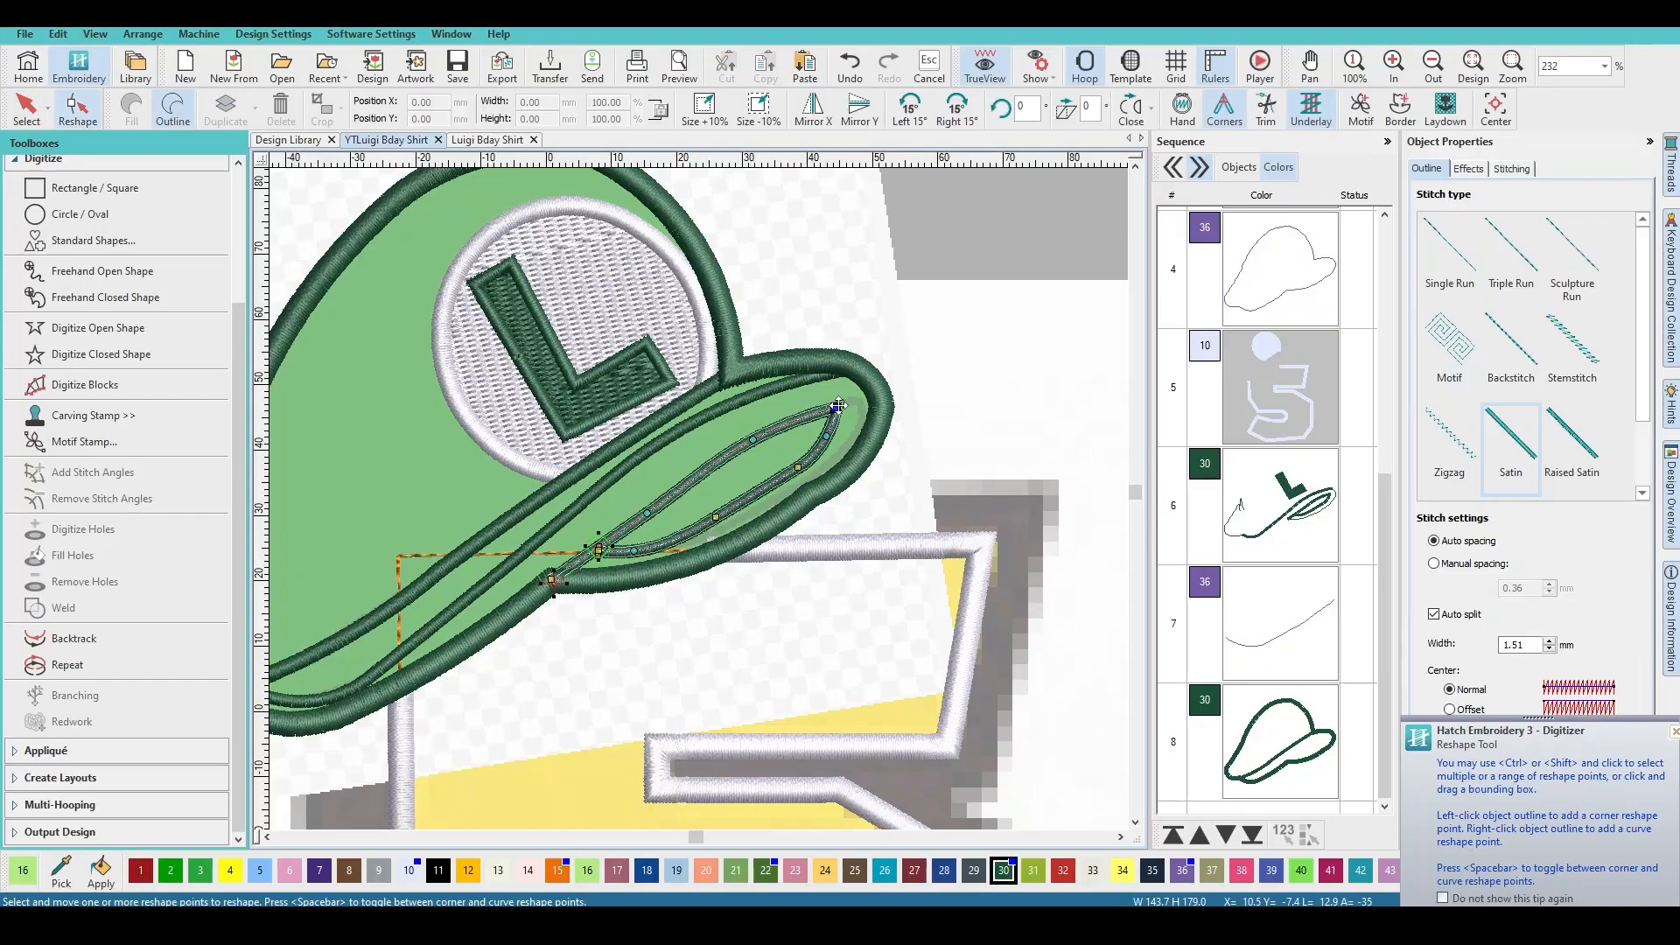
Step: Reshape the inner satin outline of the hat brim by moving its tip node slightly outward
{"action": "left_click_drag", "start_coordinate": [838, 406], "coordinate": [848, 405]}
{"action": "key", "text": "Escape"}
{"action": "scroll", "coordinate": [690, 495], "scroll_direction": "down", "scroll_amount": 4}
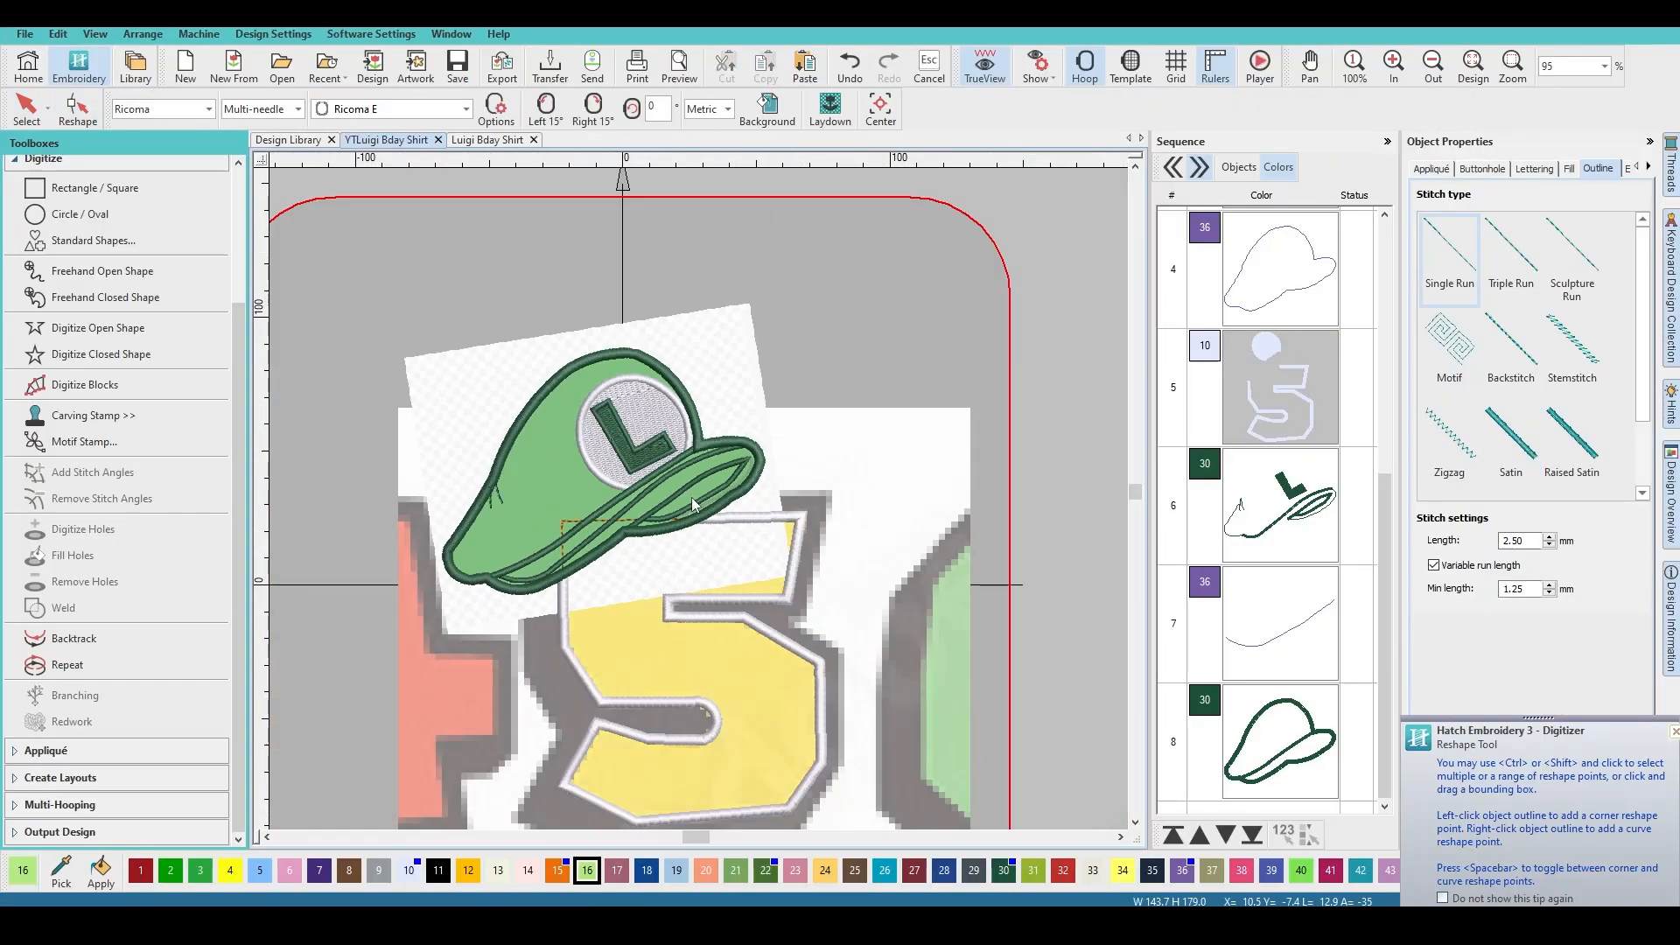
Step: Reshape the lower satin curve of the hat brim by moving two of its nodes slightly upward
{"action": "scroll", "coordinate": [691, 497], "scroll_direction": "up", "scroll_amount": 3}
{"action": "scroll", "coordinate": [695, 491], "scroll_direction": "down", "scroll_amount": 3}
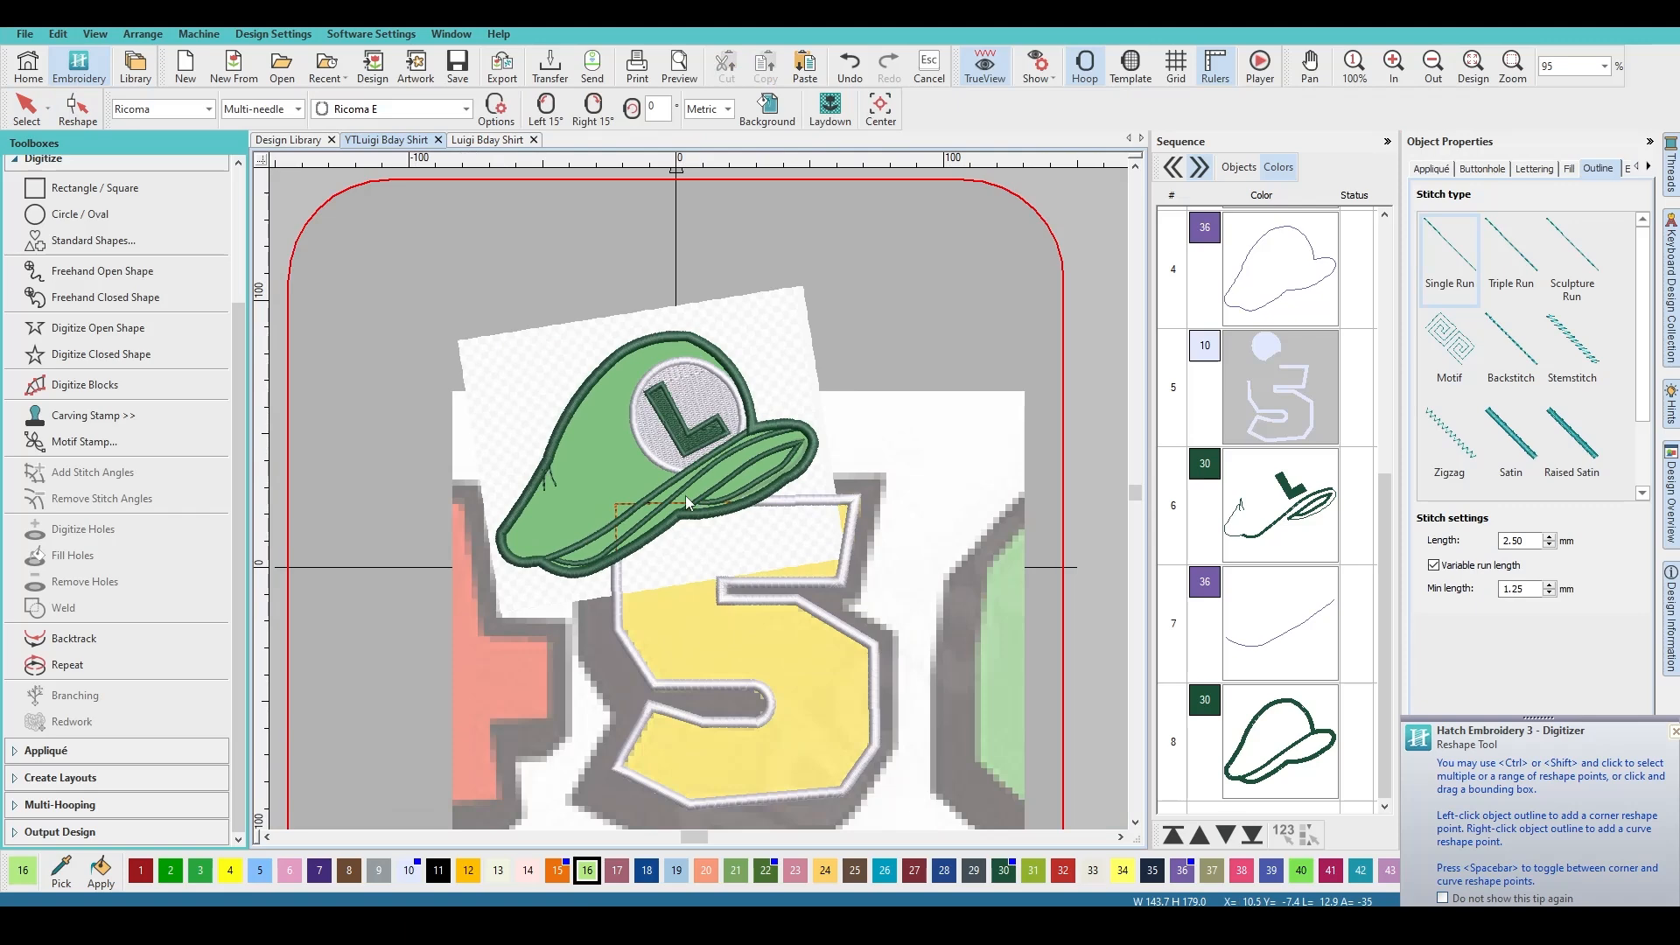
{"action": "scroll", "coordinate": [691, 499], "scroll_direction": "up", "scroll_amount": 2}
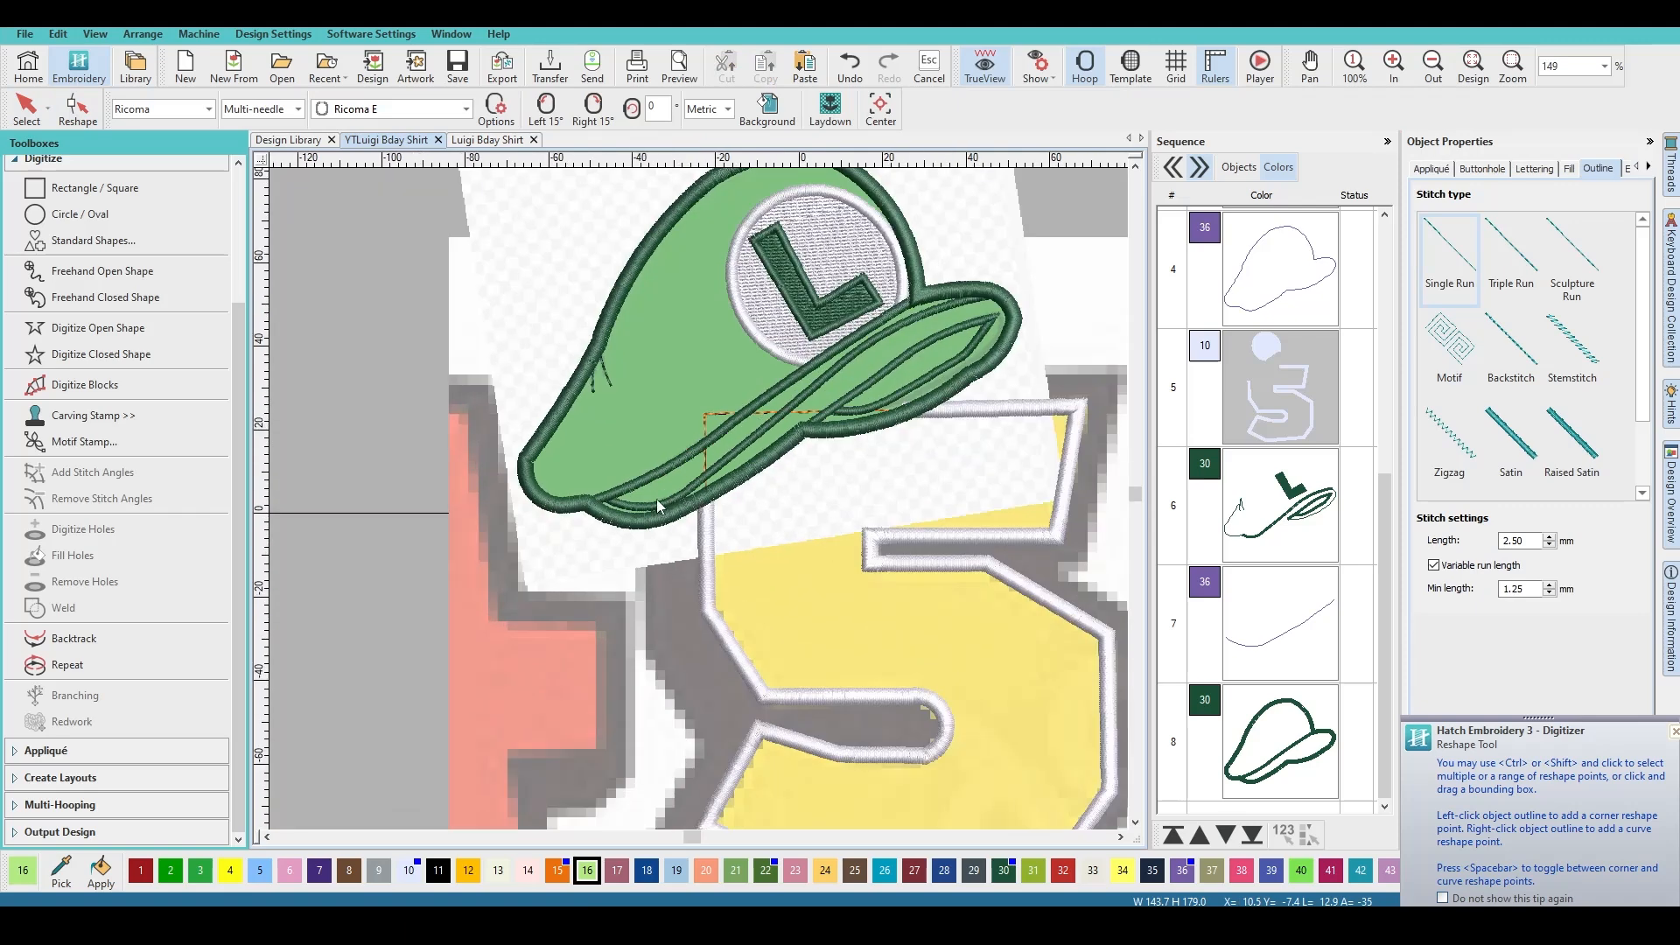
{"action": "scroll", "coordinate": [698, 499], "scroll_direction": "up", "scroll_amount": 3}
{"action": "left_click", "coordinate": [700, 504]}
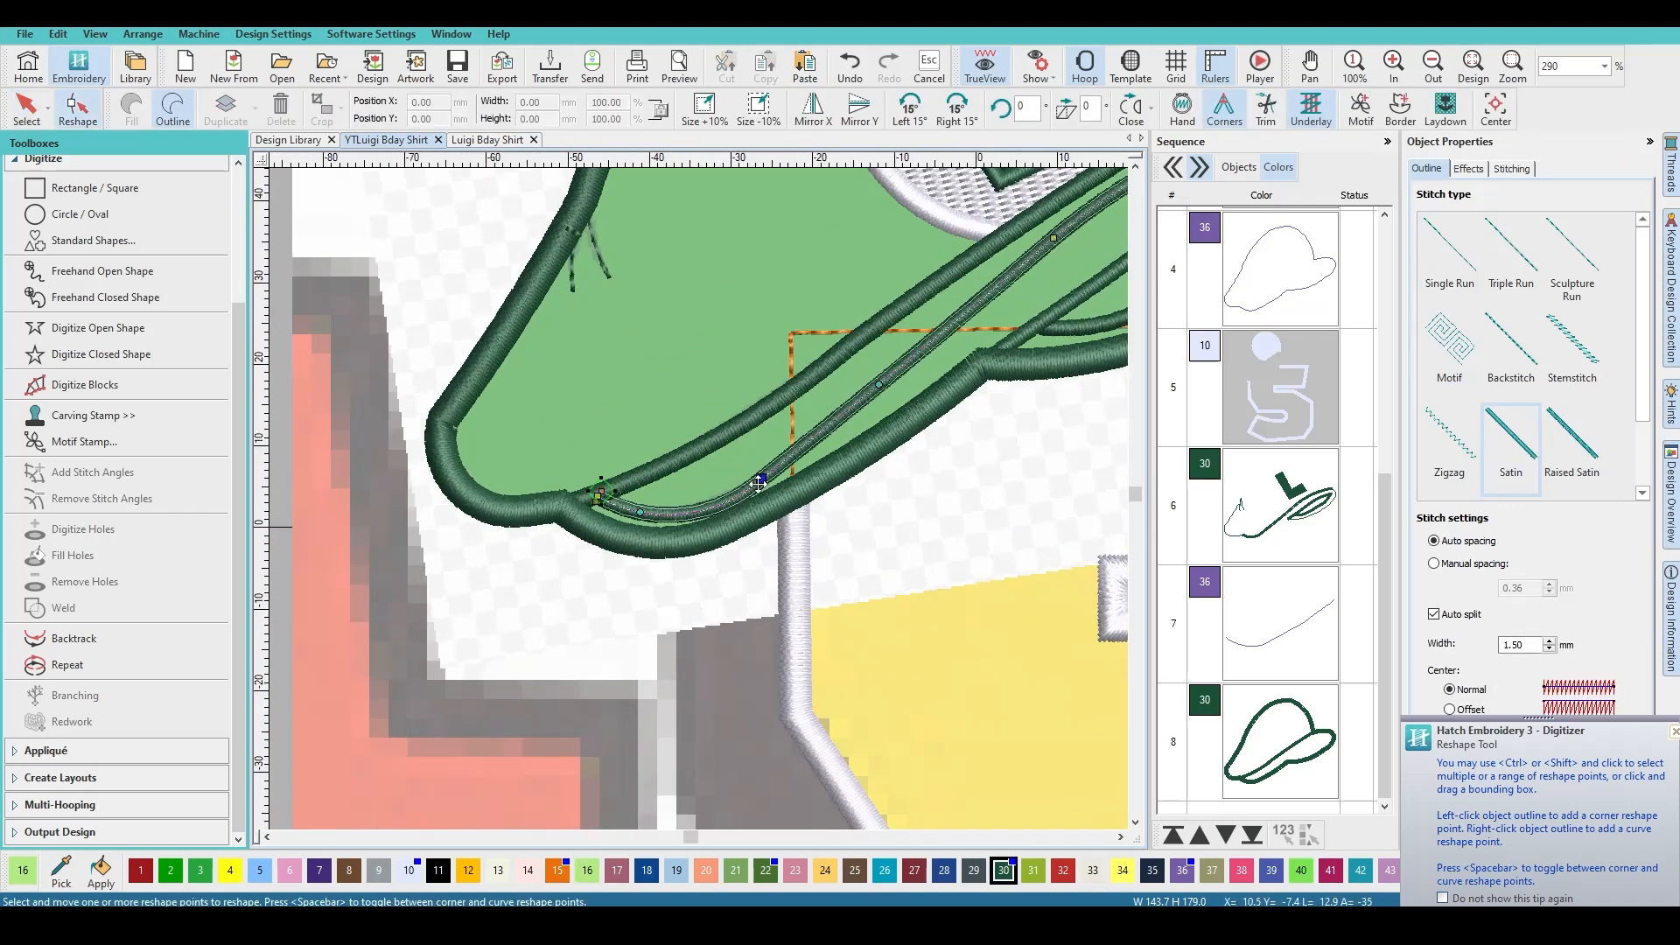
{"action": "left_click_drag", "start_coordinate": [758, 483], "coordinate": [760, 475]}
{"action": "left_click_drag", "start_coordinate": [641, 514], "coordinate": [648, 507]}
{"action": "left_click", "coordinate": [851, 480]}
{"action": "scroll", "coordinate": [673, 500], "scroll_direction": "down", "scroll_amount": 5}
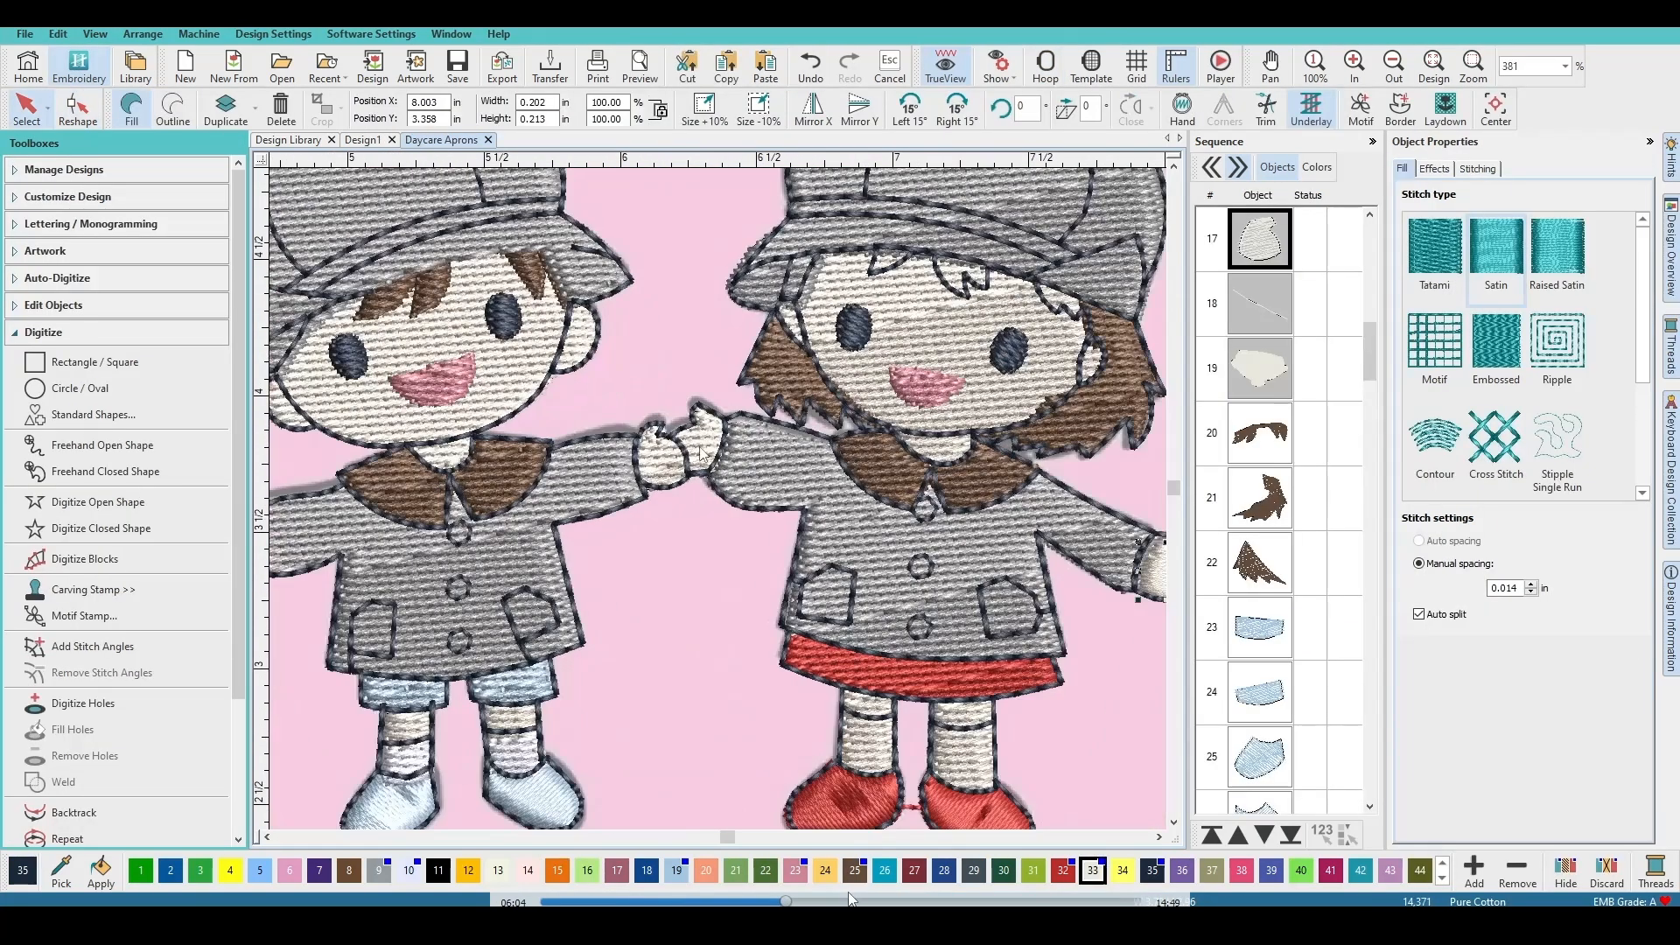
Step: Set the fill of the two children's joined hands to Satin and check its reshape nodes
{"action": "left_click", "coordinate": [700, 447]}
{"action": "left_click", "coordinate": [1494, 255]}
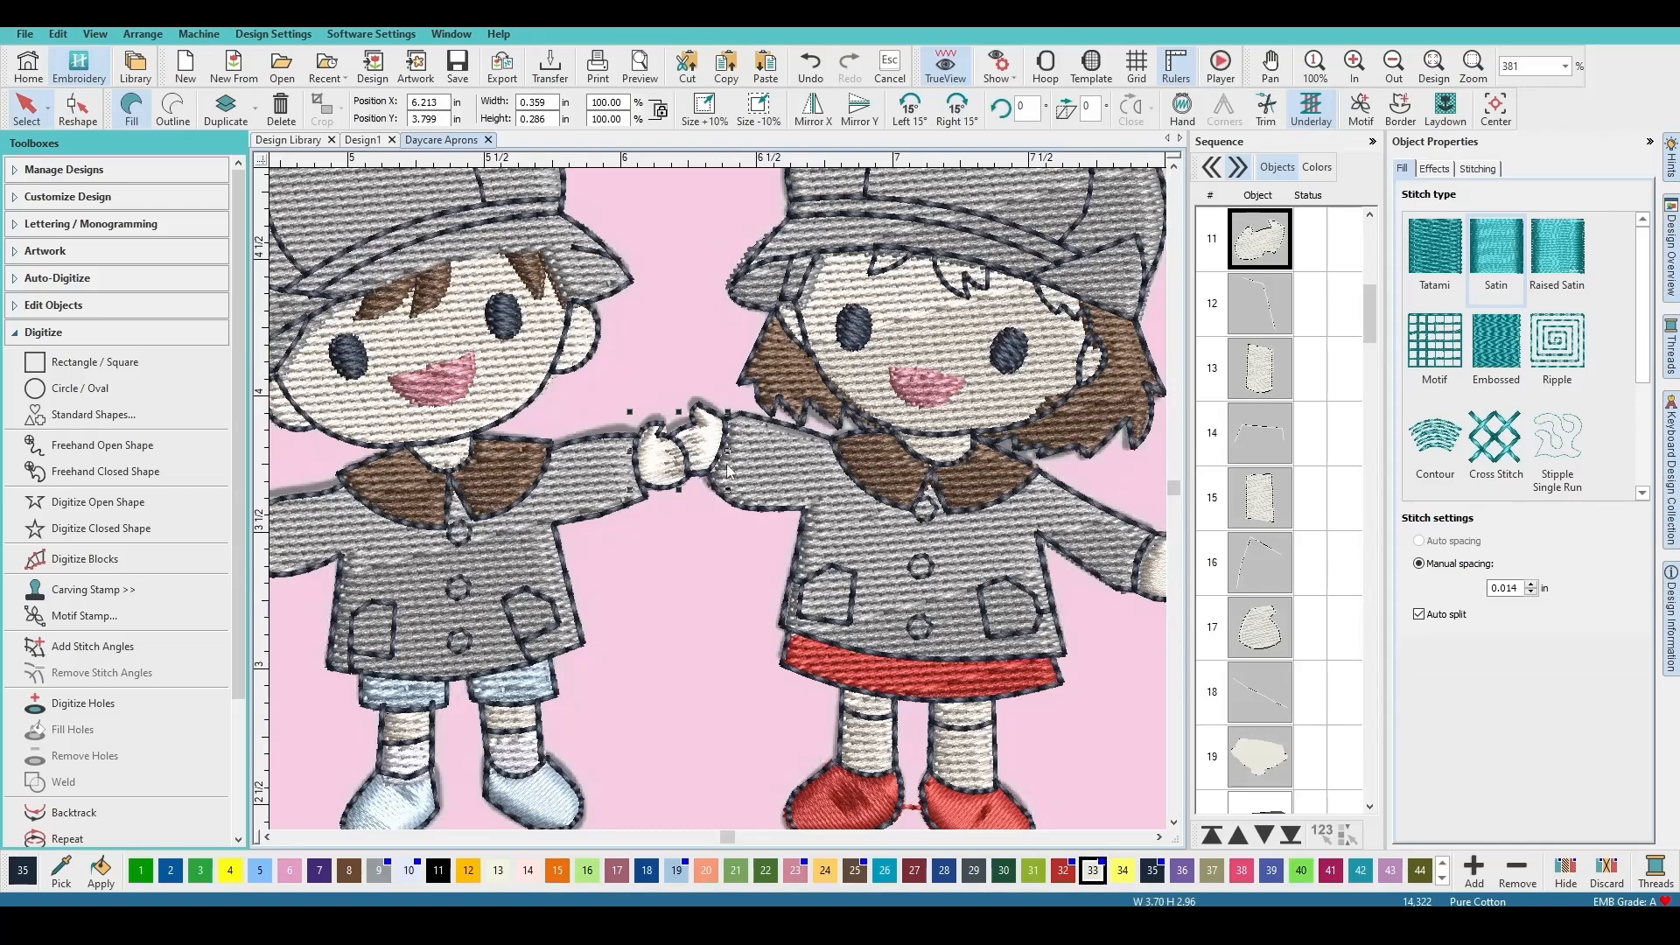
{"action": "key", "text": "h"}
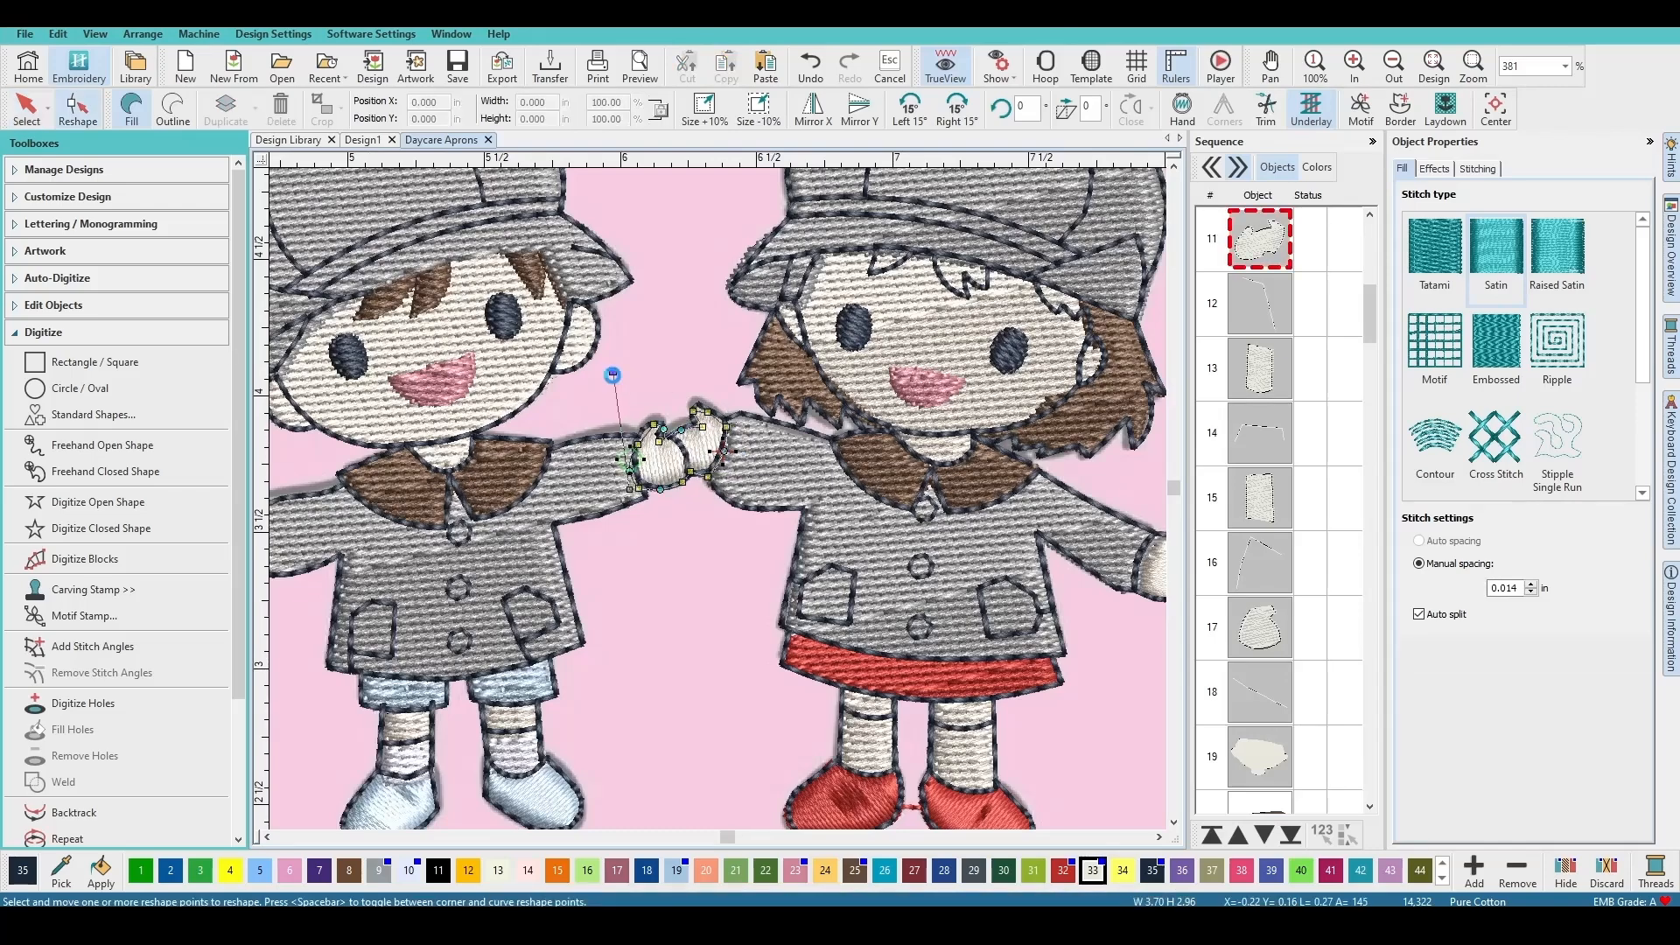
{"action": "key", "text": "Escape"}
Step: Examine the eagle's body fill and how its stitches connect to the three diamond shapes above it
{"action": "scroll", "coordinate": [980, 499], "scroll_direction": "down", "scroll_amount": 2}
{"action": "scroll", "coordinate": [573, 516], "scroll_direction": "up", "scroll_amount": 2}
{"action": "left_click", "coordinate": [583, 535]}
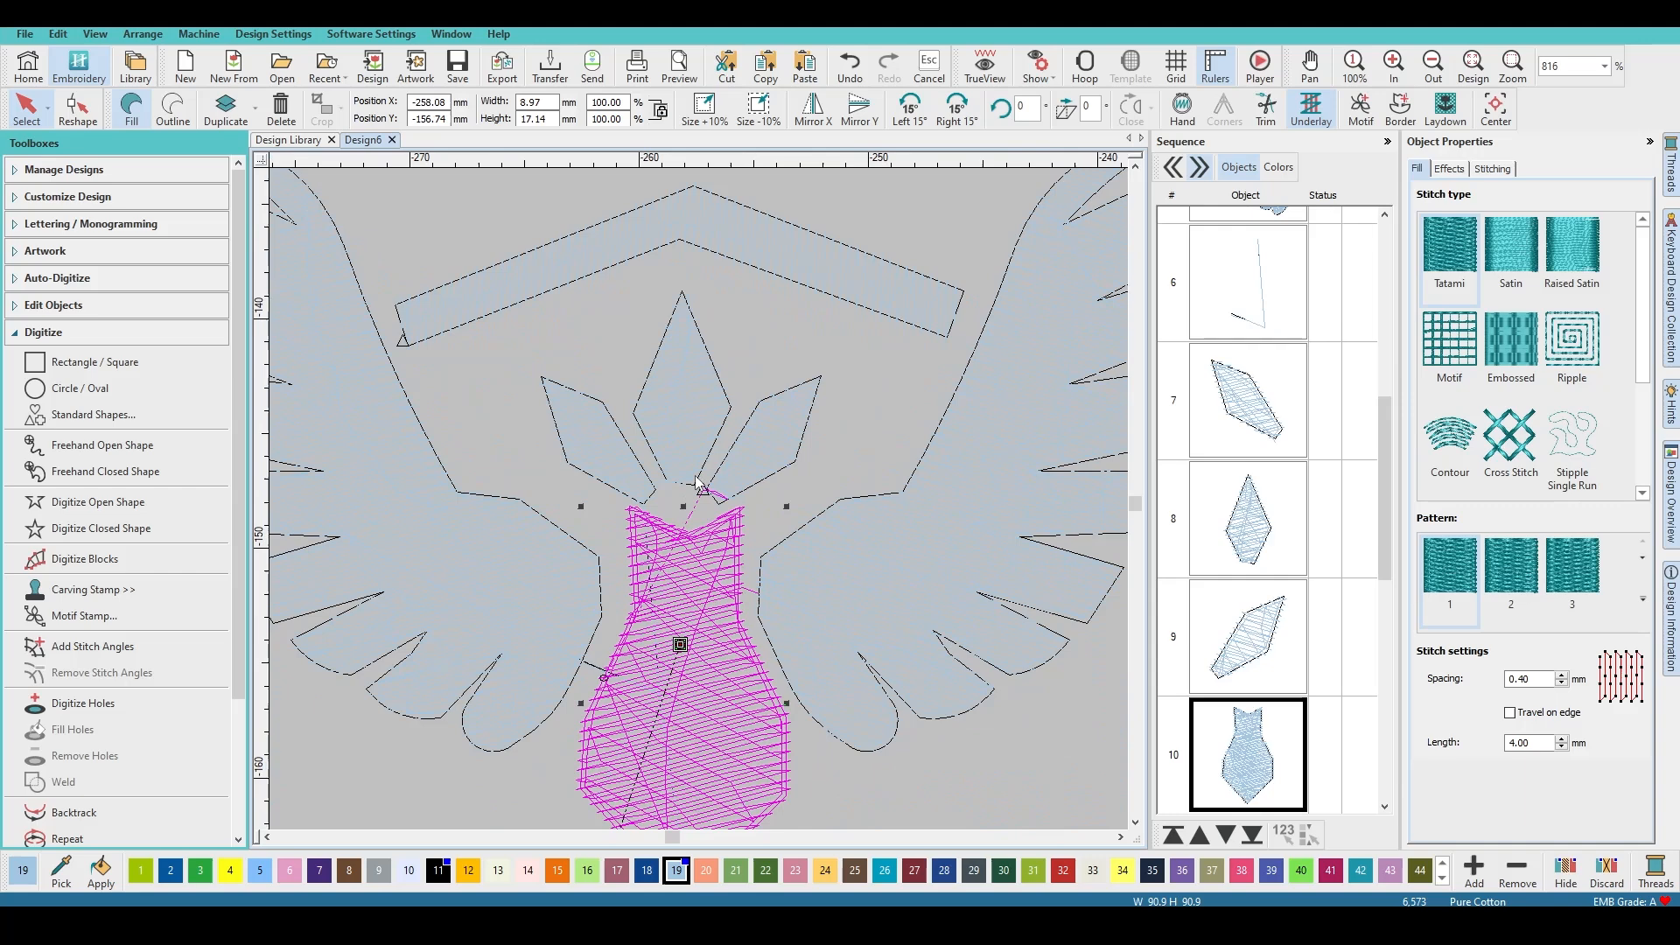
{"action": "scroll", "coordinate": [719, 550], "scroll_direction": "up", "scroll_amount": 2}
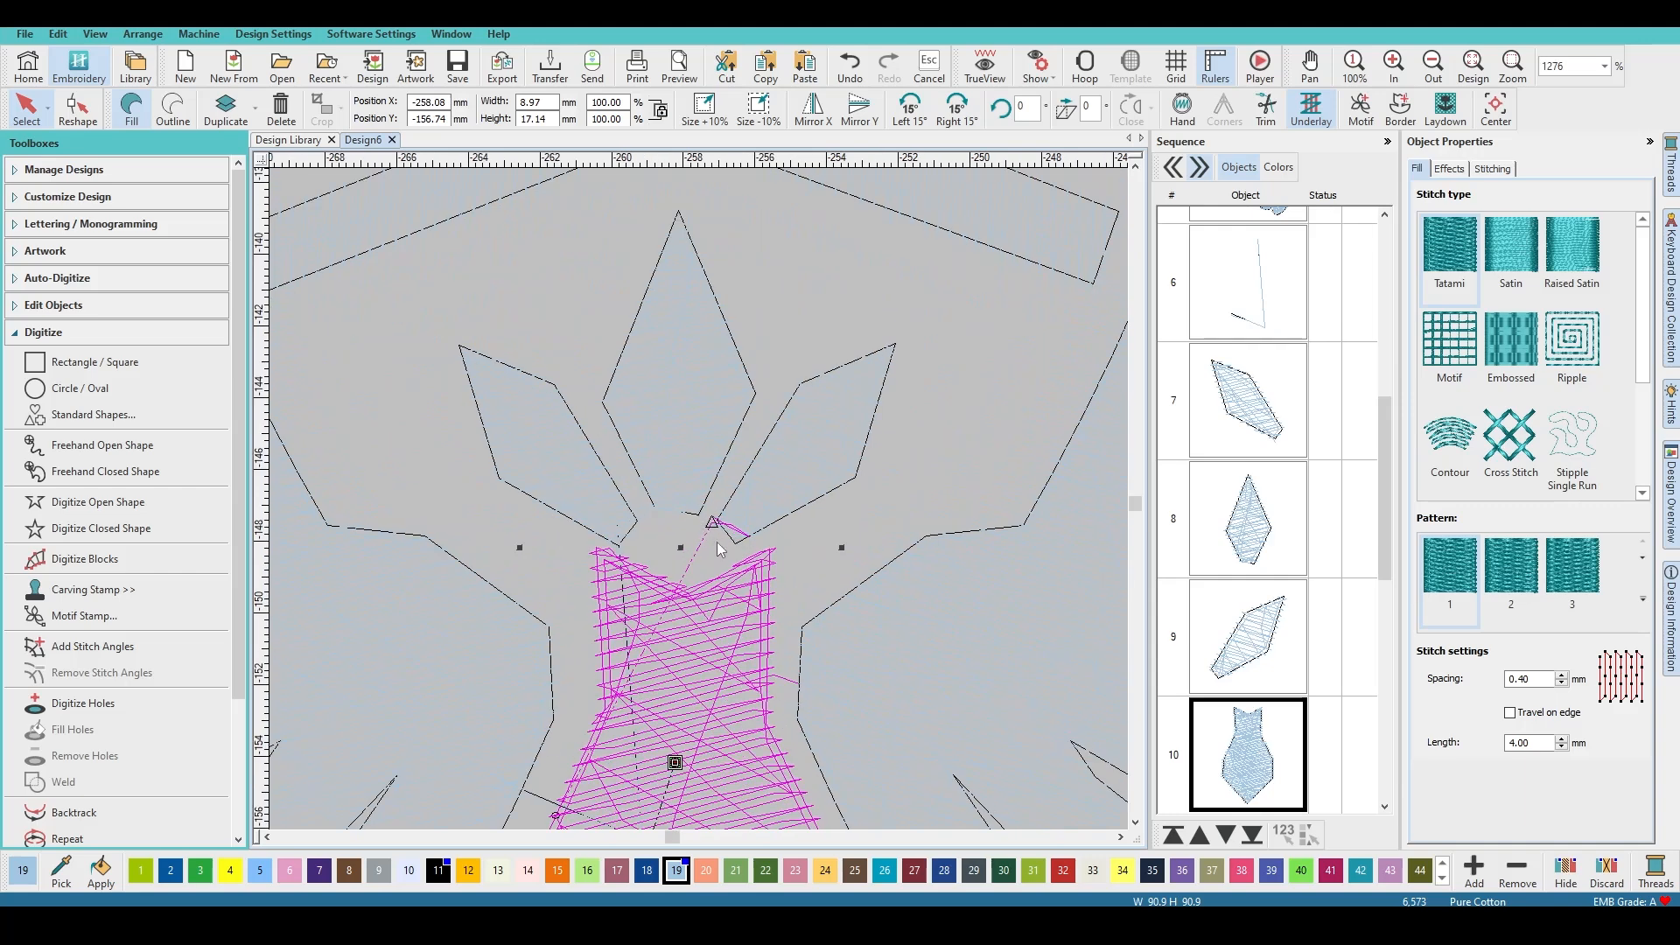
{"action": "scroll", "coordinate": [716, 540], "scroll_direction": "down", "scroll_amount": 3}
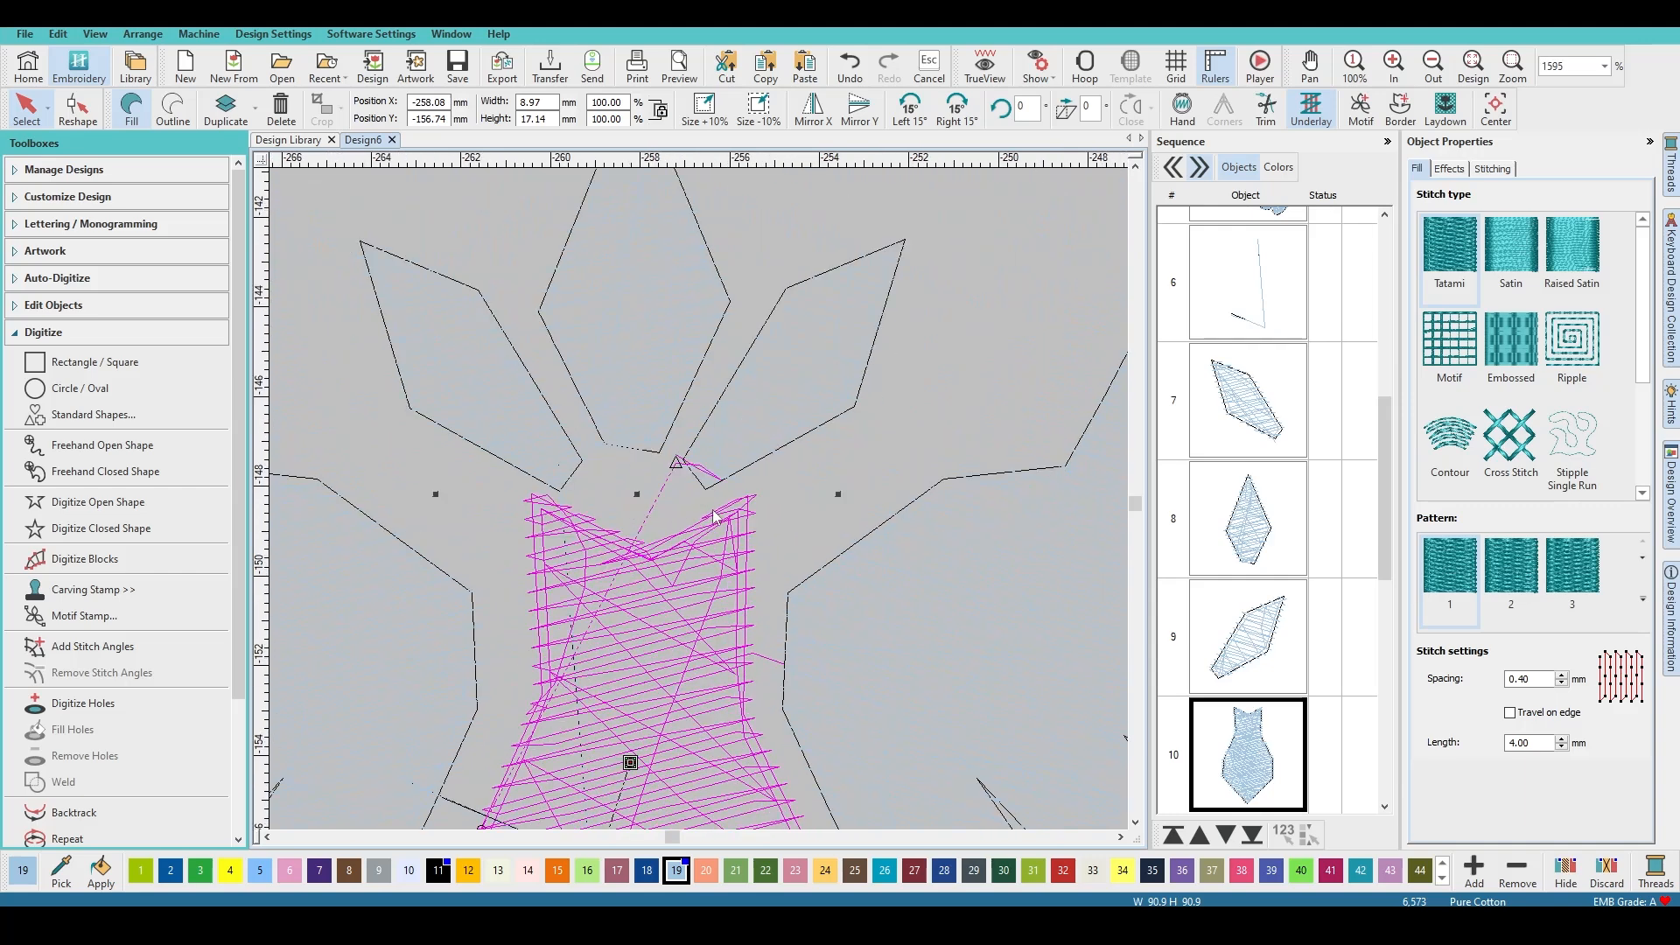
{"action": "key", "text": "Escape"}
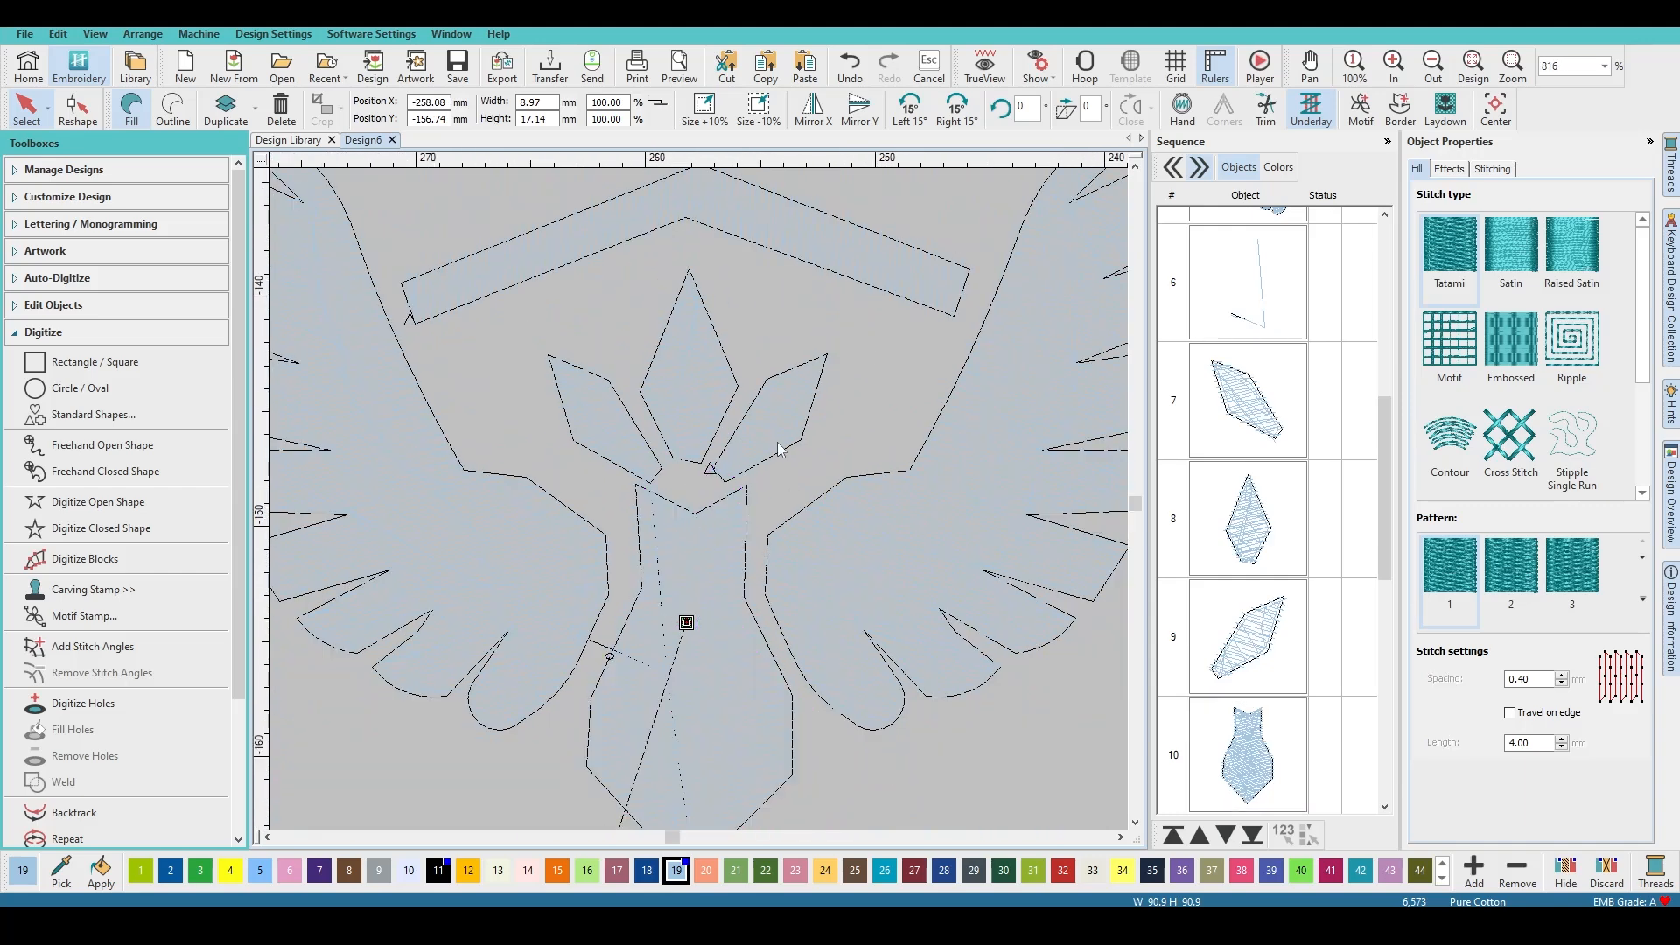
{"action": "scroll", "coordinate": [717, 488], "scroll_direction": "down", "scroll_amount": 1}
{"action": "key", "text": "Escape"}
Step: Move the stitch exit point of the right diamond shape above the eagle's body to its lower tip
{"action": "left_click", "coordinate": [749, 421]}
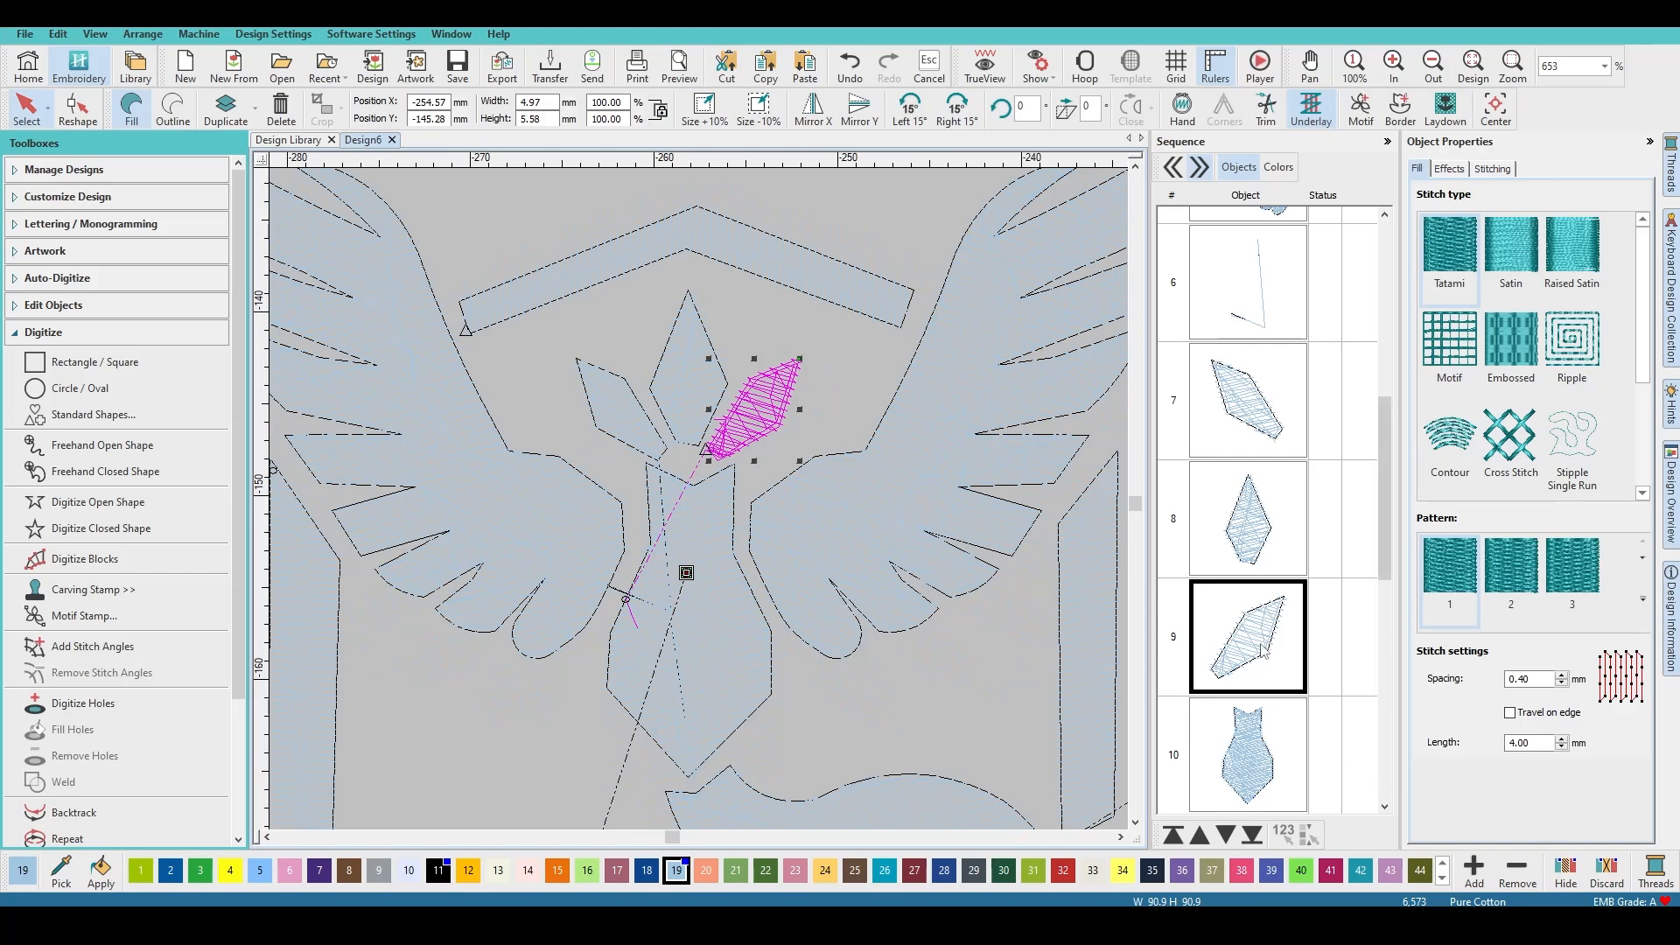
{"action": "key", "text": "h"}
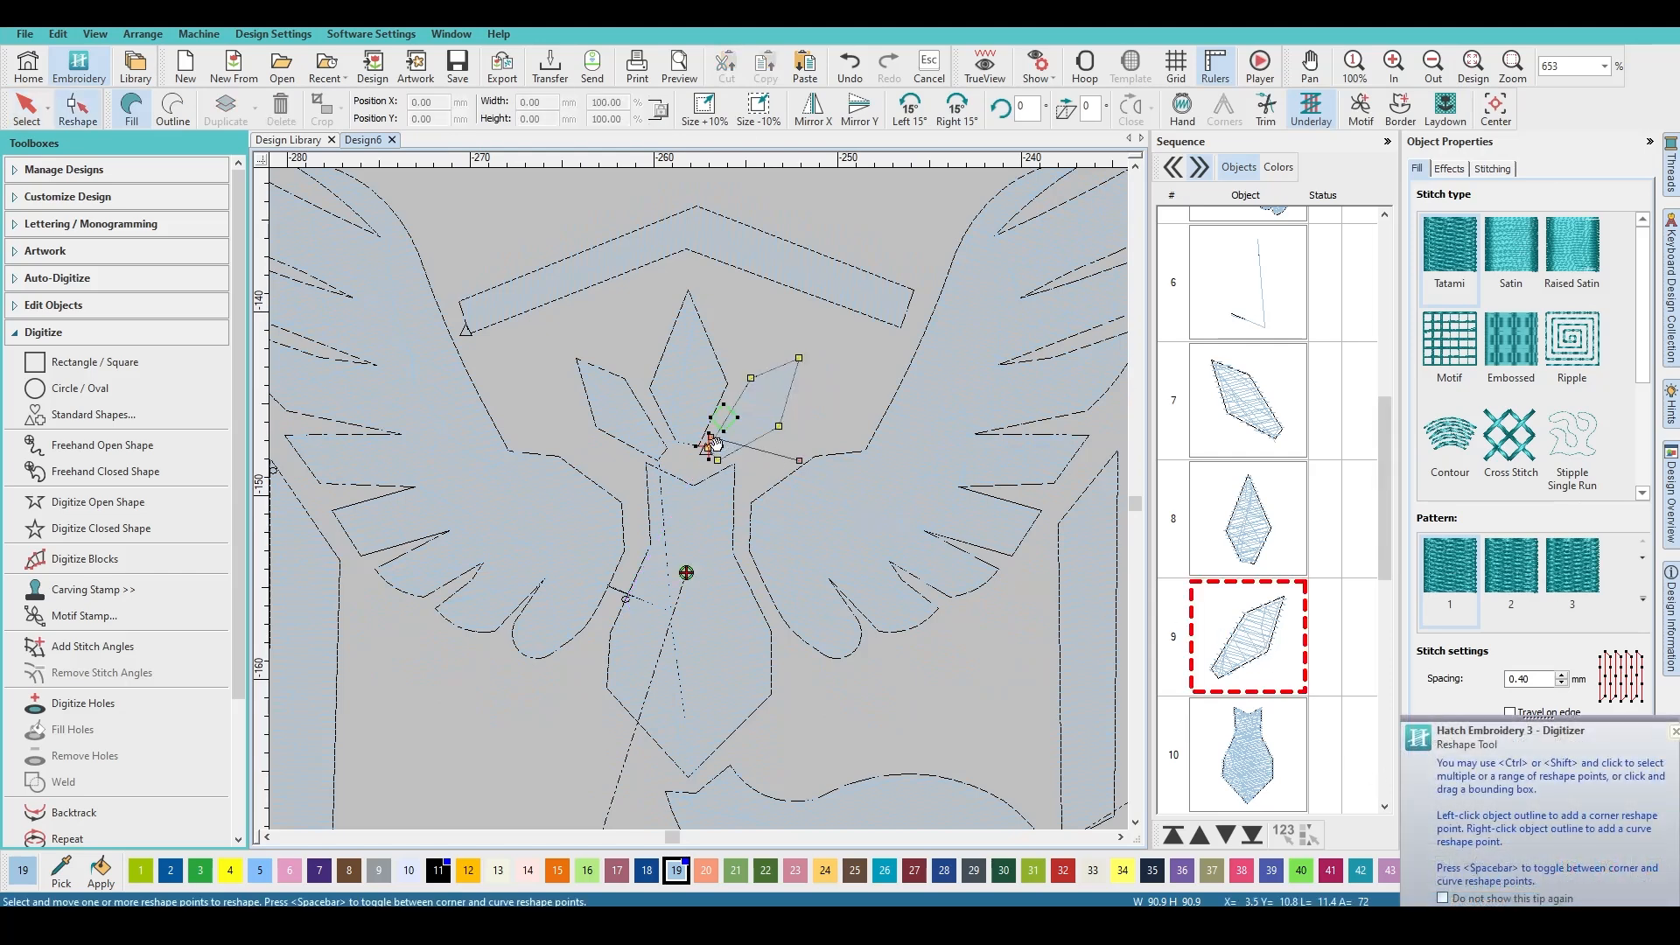
{"action": "left_click_drag", "start_coordinate": [717, 445], "coordinate": [720, 458]}
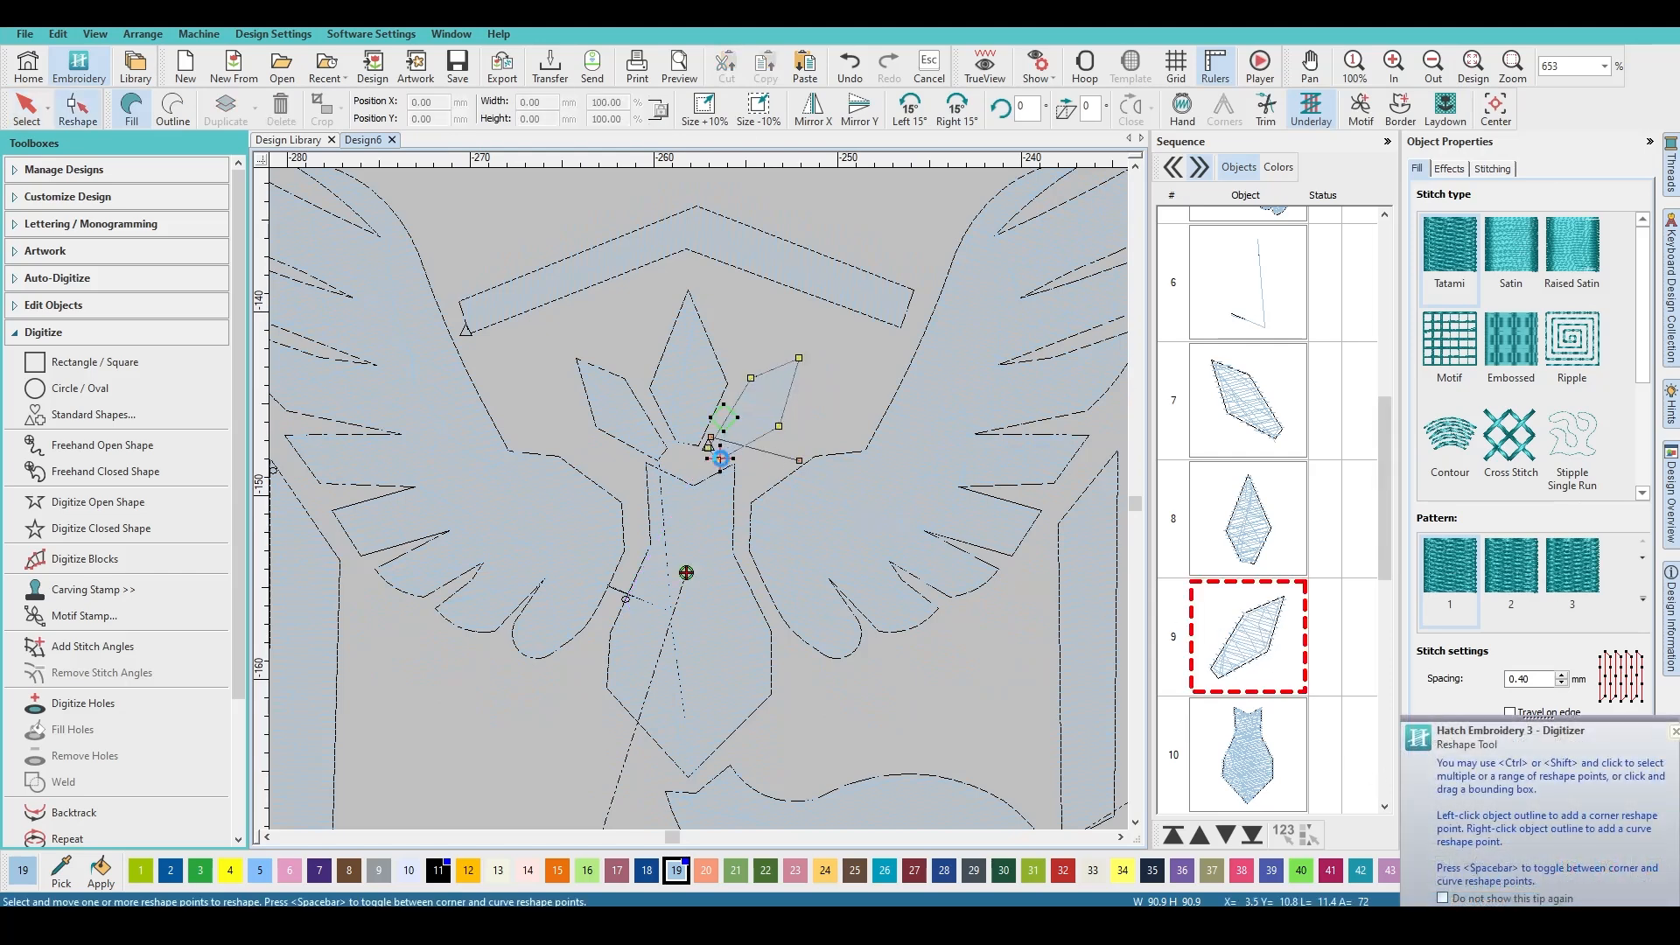
Step: Select the eagle's body fill and show its reshape nodes
{"action": "key", "text": "Escape"}
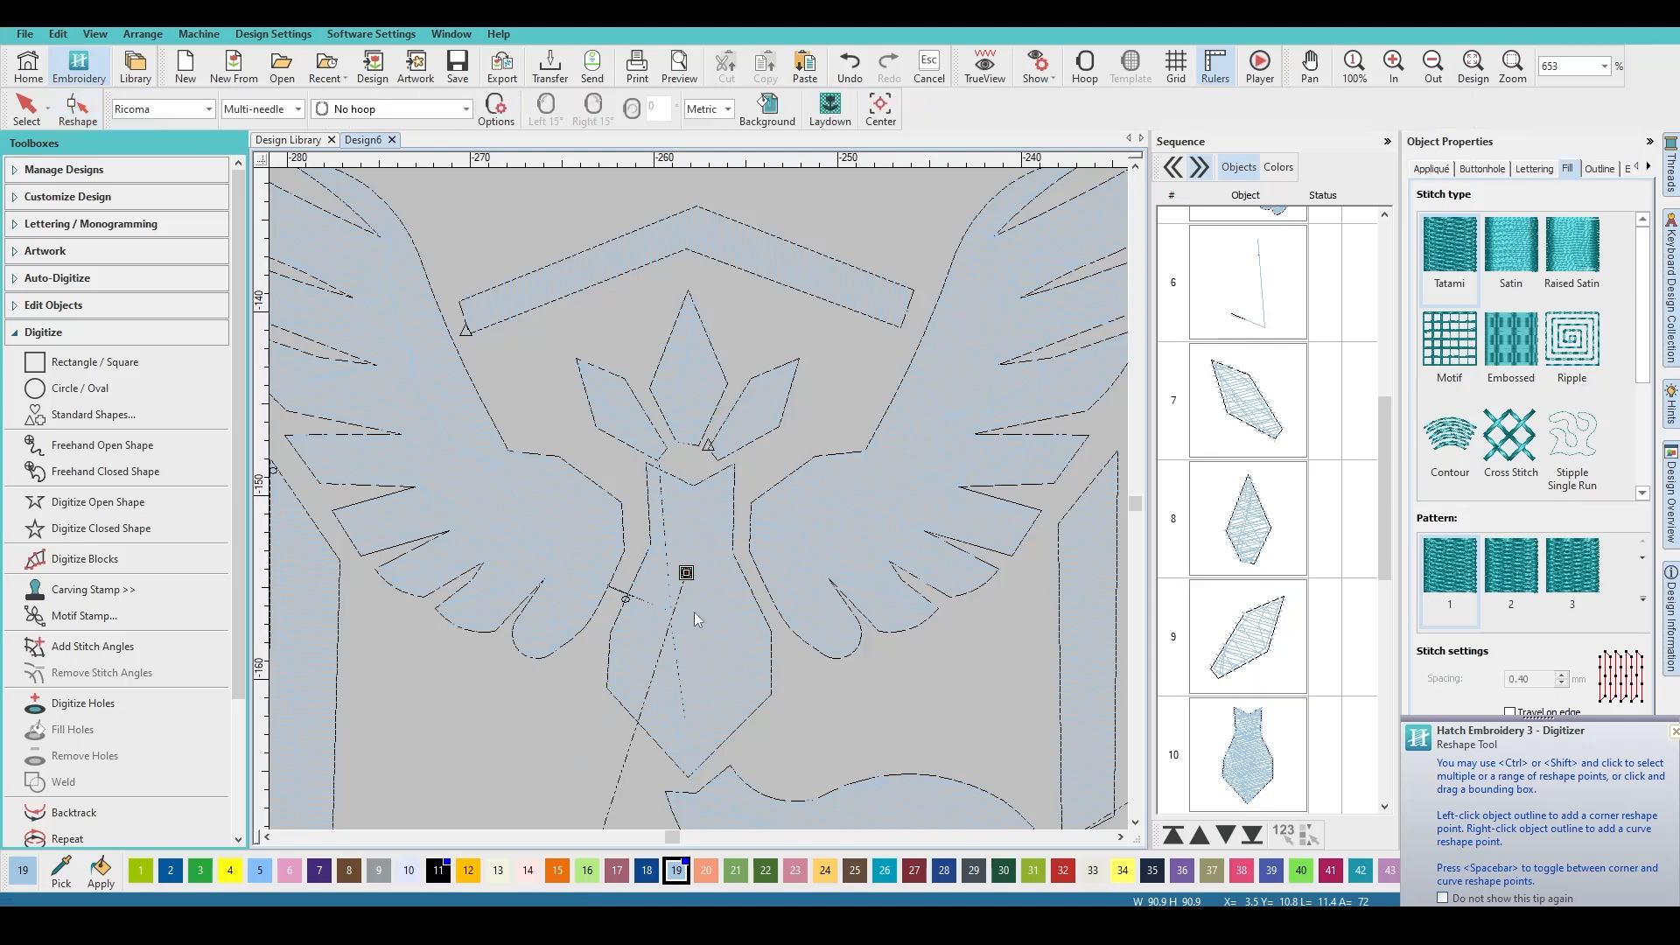
{"action": "left_click", "coordinate": [707, 673]}
{"action": "key", "text": "h"}
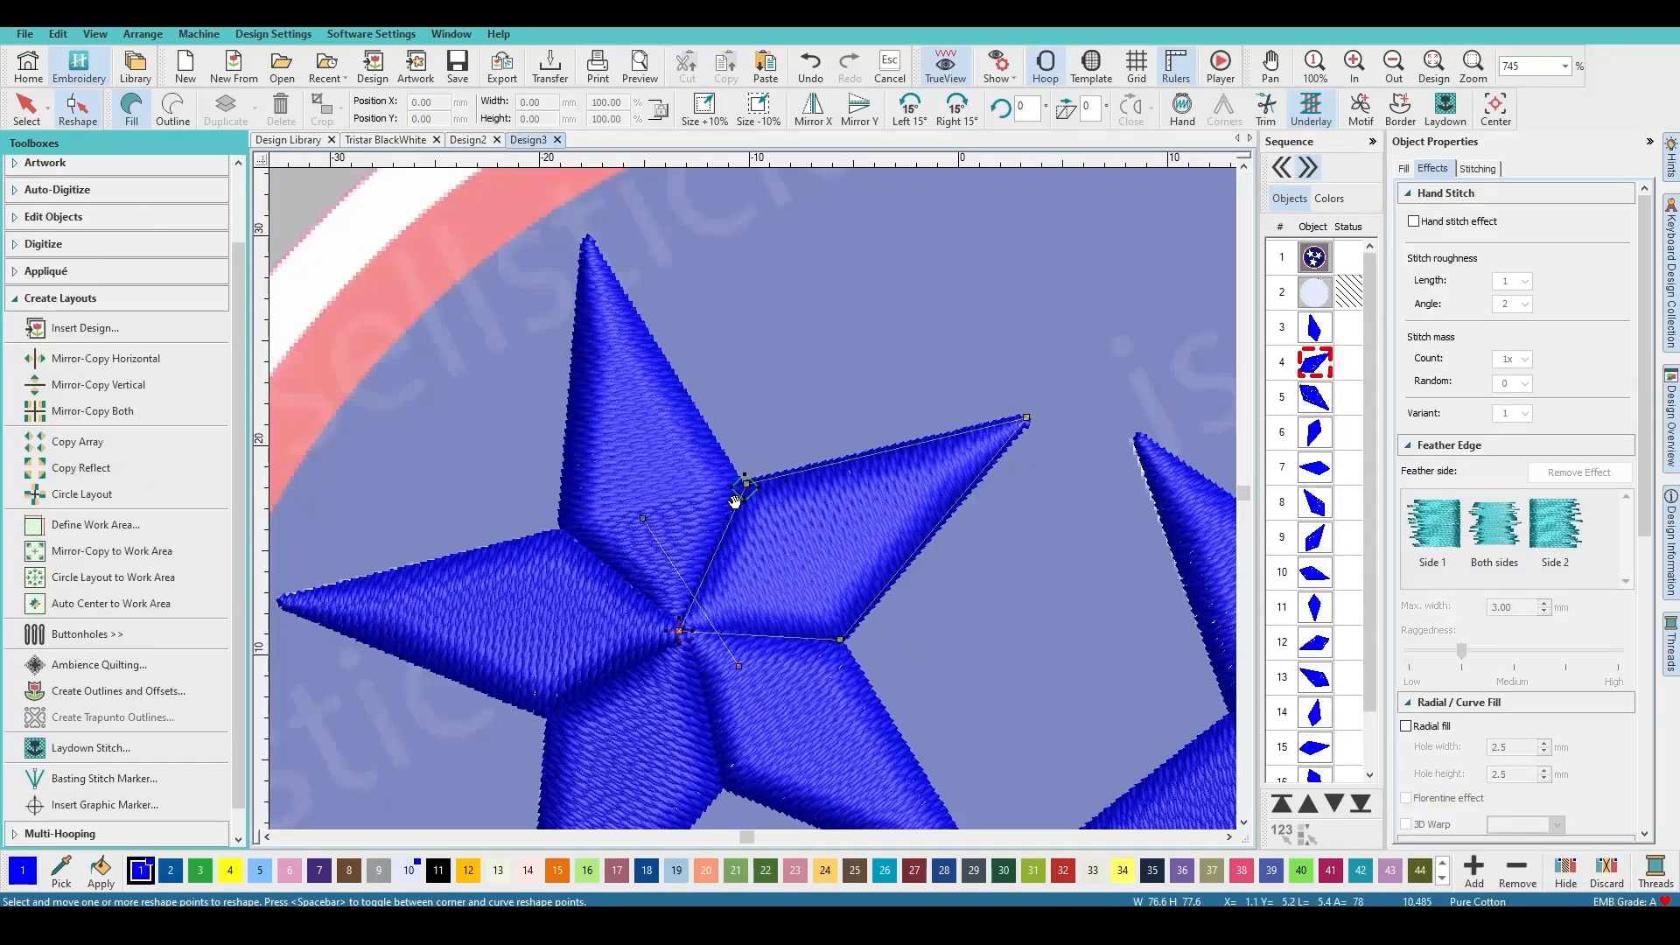
Step: Move the stitch exit point of the upper-left star's upper-right segment from the star's centre to the segment's lower-right corner
{"action": "scroll", "coordinate": [735, 501], "scroll_direction": "up", "scroll_amount": 8}
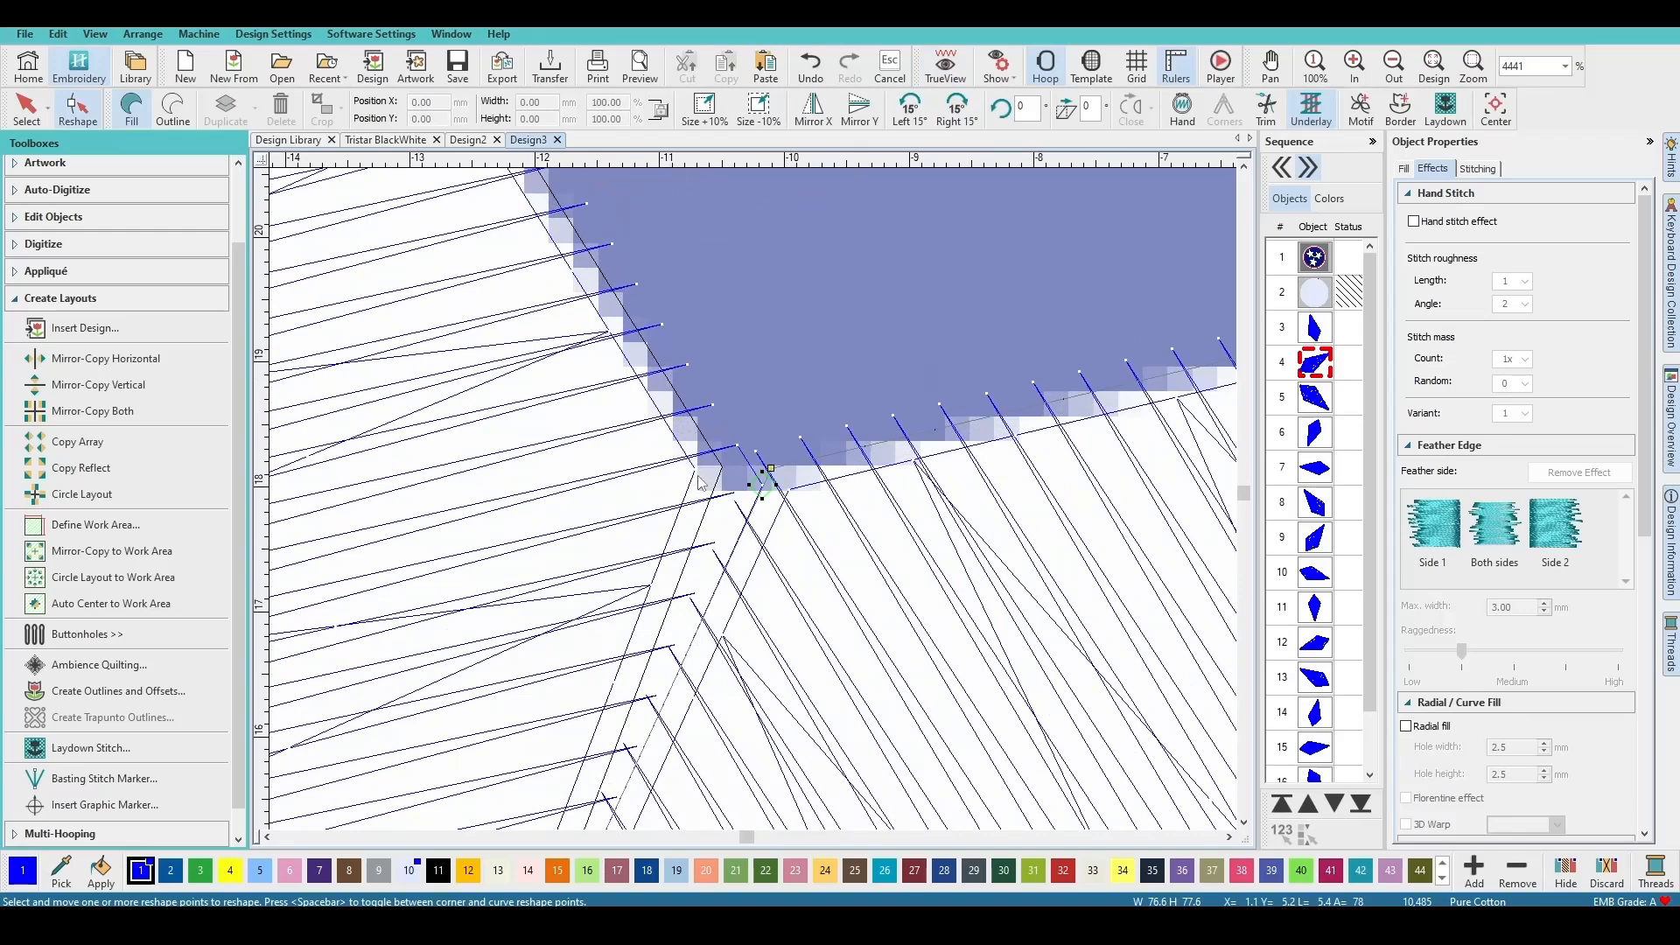
{"action": "scroll", "coordinate": [756, 480], "scroll_direction": "down", "scroll_amount": 6}
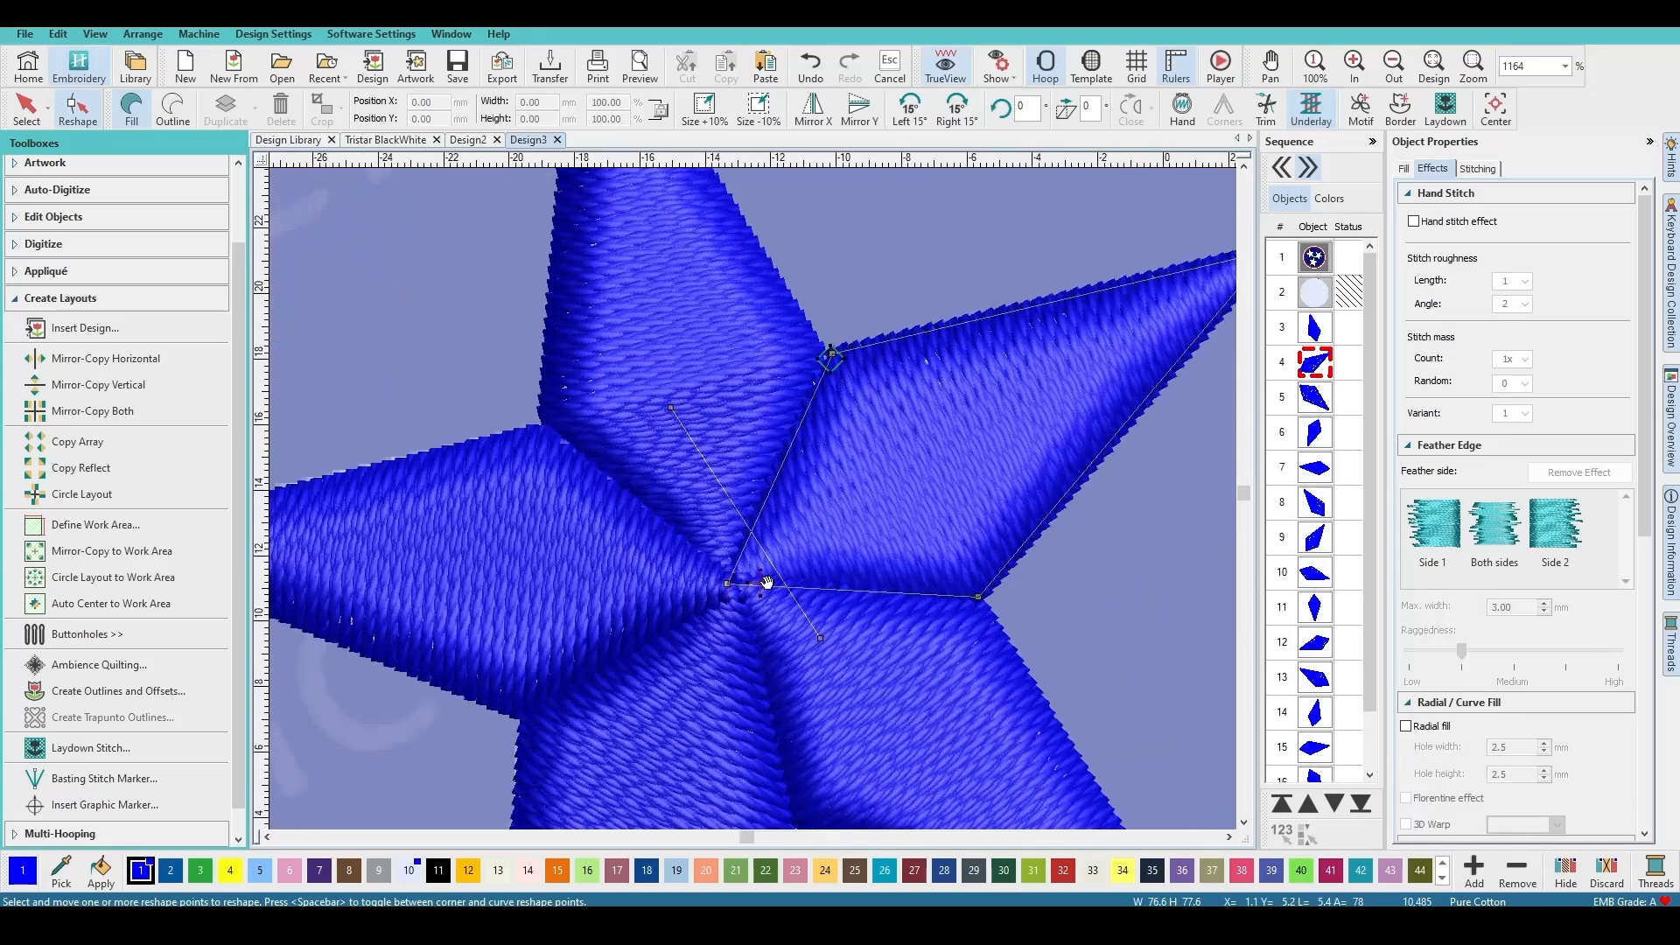
{"action": "scroll", "coordinate": [910, 665], "scroll_direction": "down", "scroll_amount": 4}
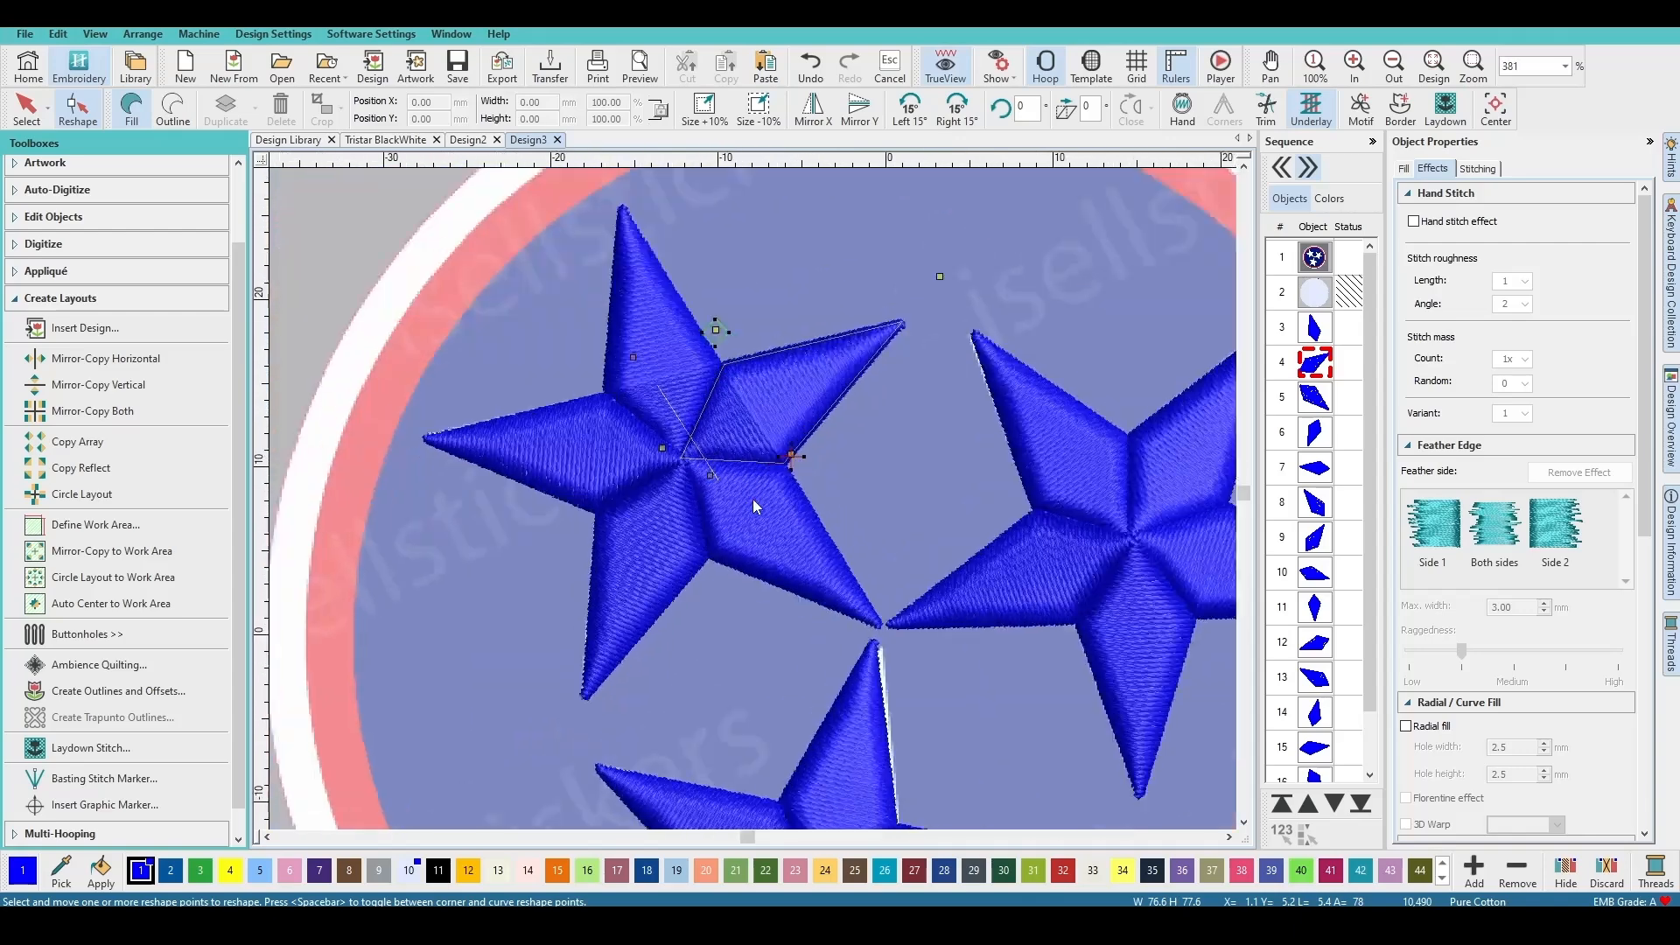
{"action": "scroll", "coordinate": [754, 499], "scroll_direction": "up", "scroll_amount": 2}
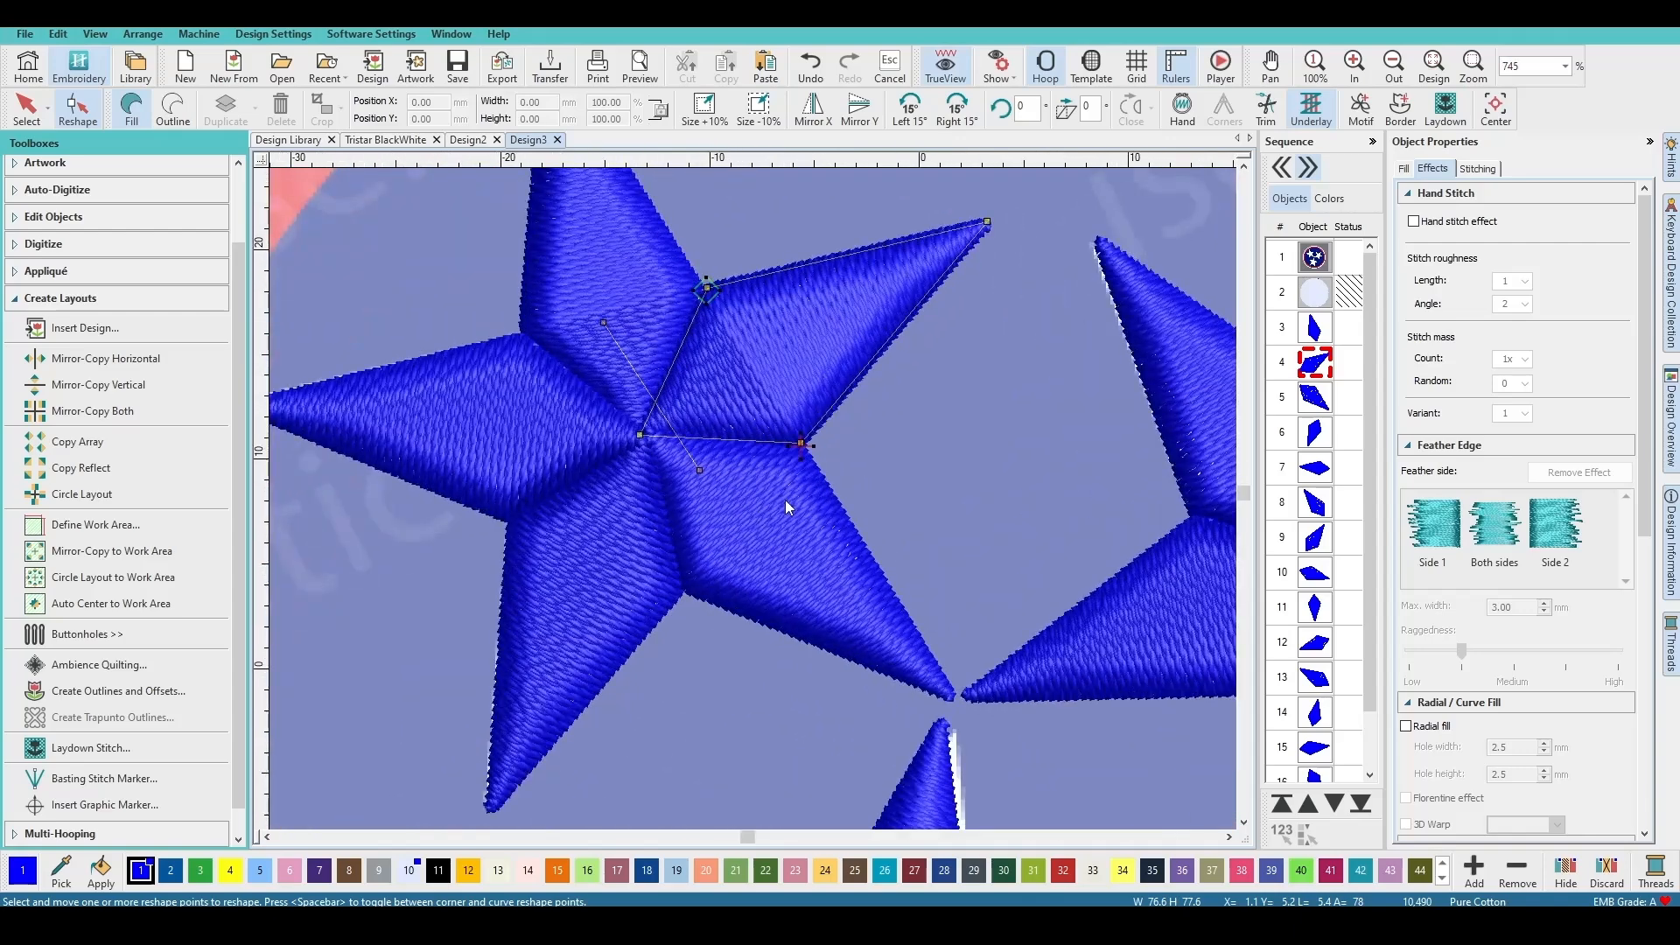
{"action": "key", "text": "Escape"}
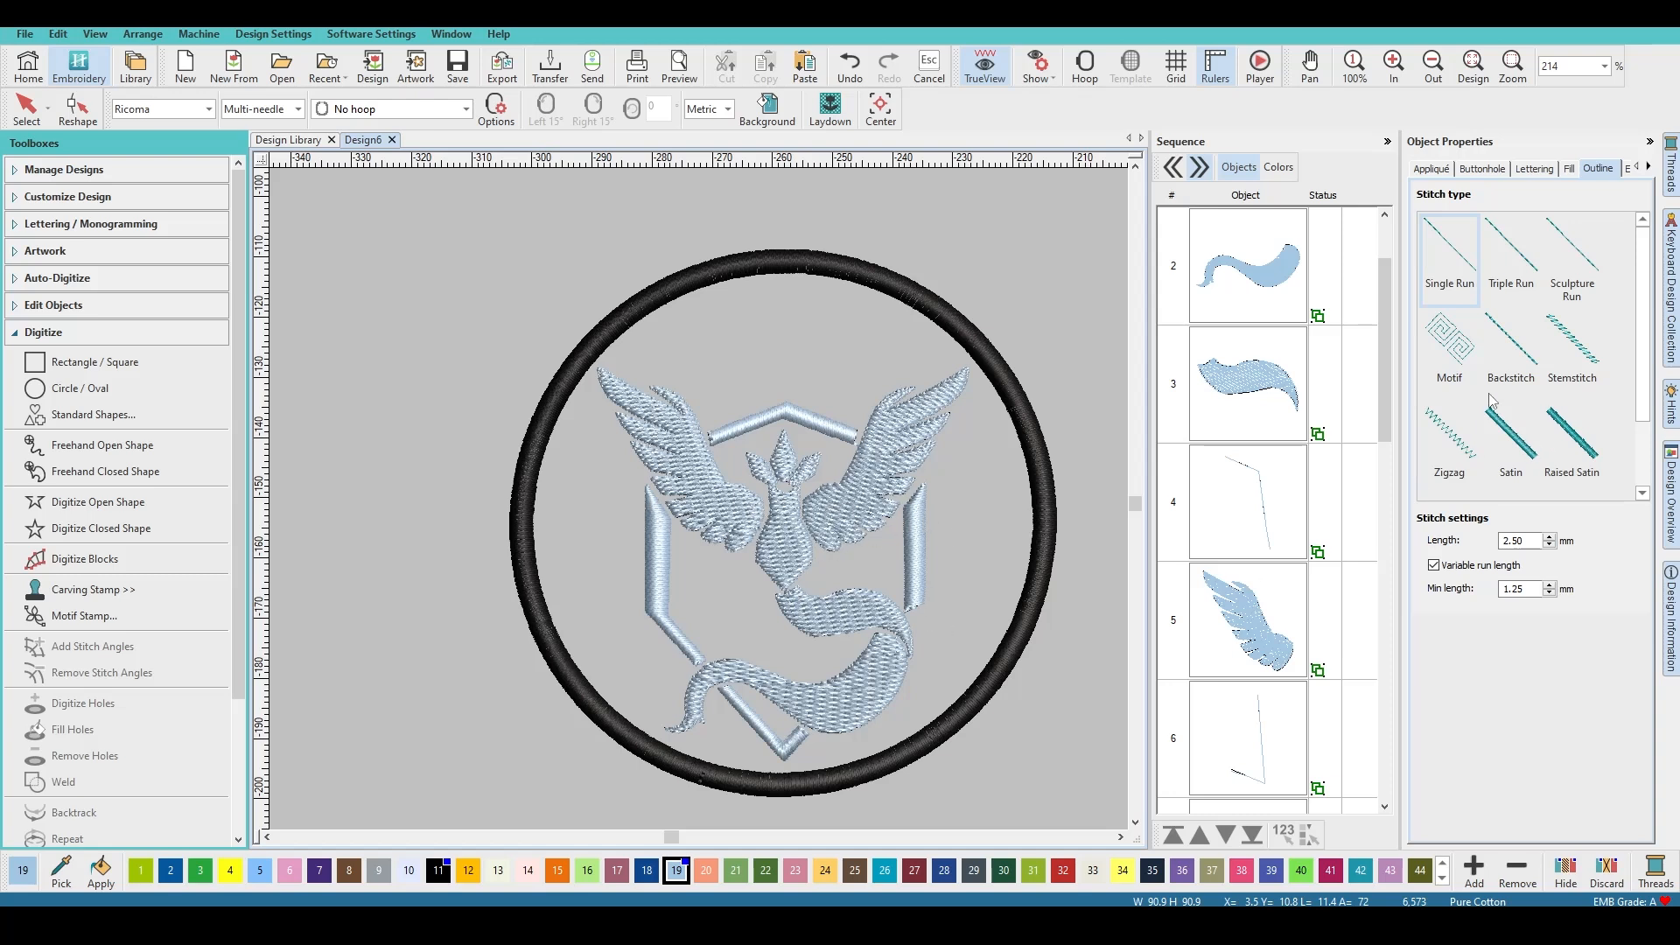
Step: Select all objects of the light blue eagle emblem and open the editing options for the selection
{"action": "left_click_drag", "start_coordinate": [1382, 402], "coordinate": [1400, 276]}
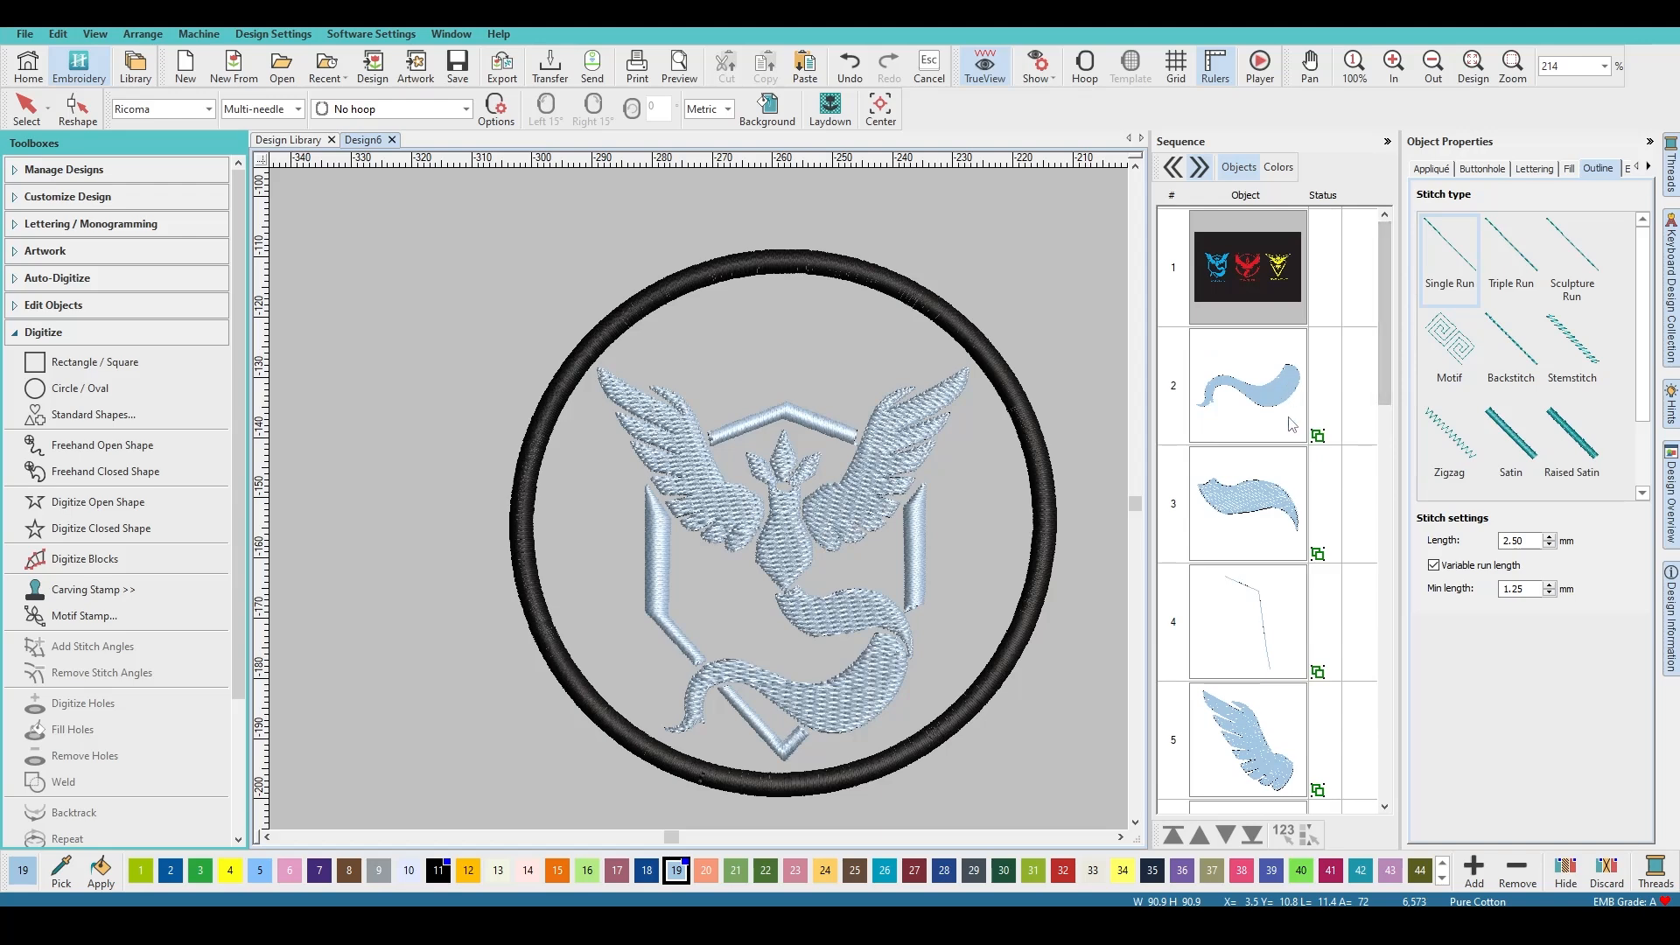
{"action": "left_click", "coordinate": [1246, 423], "text": "shift"}
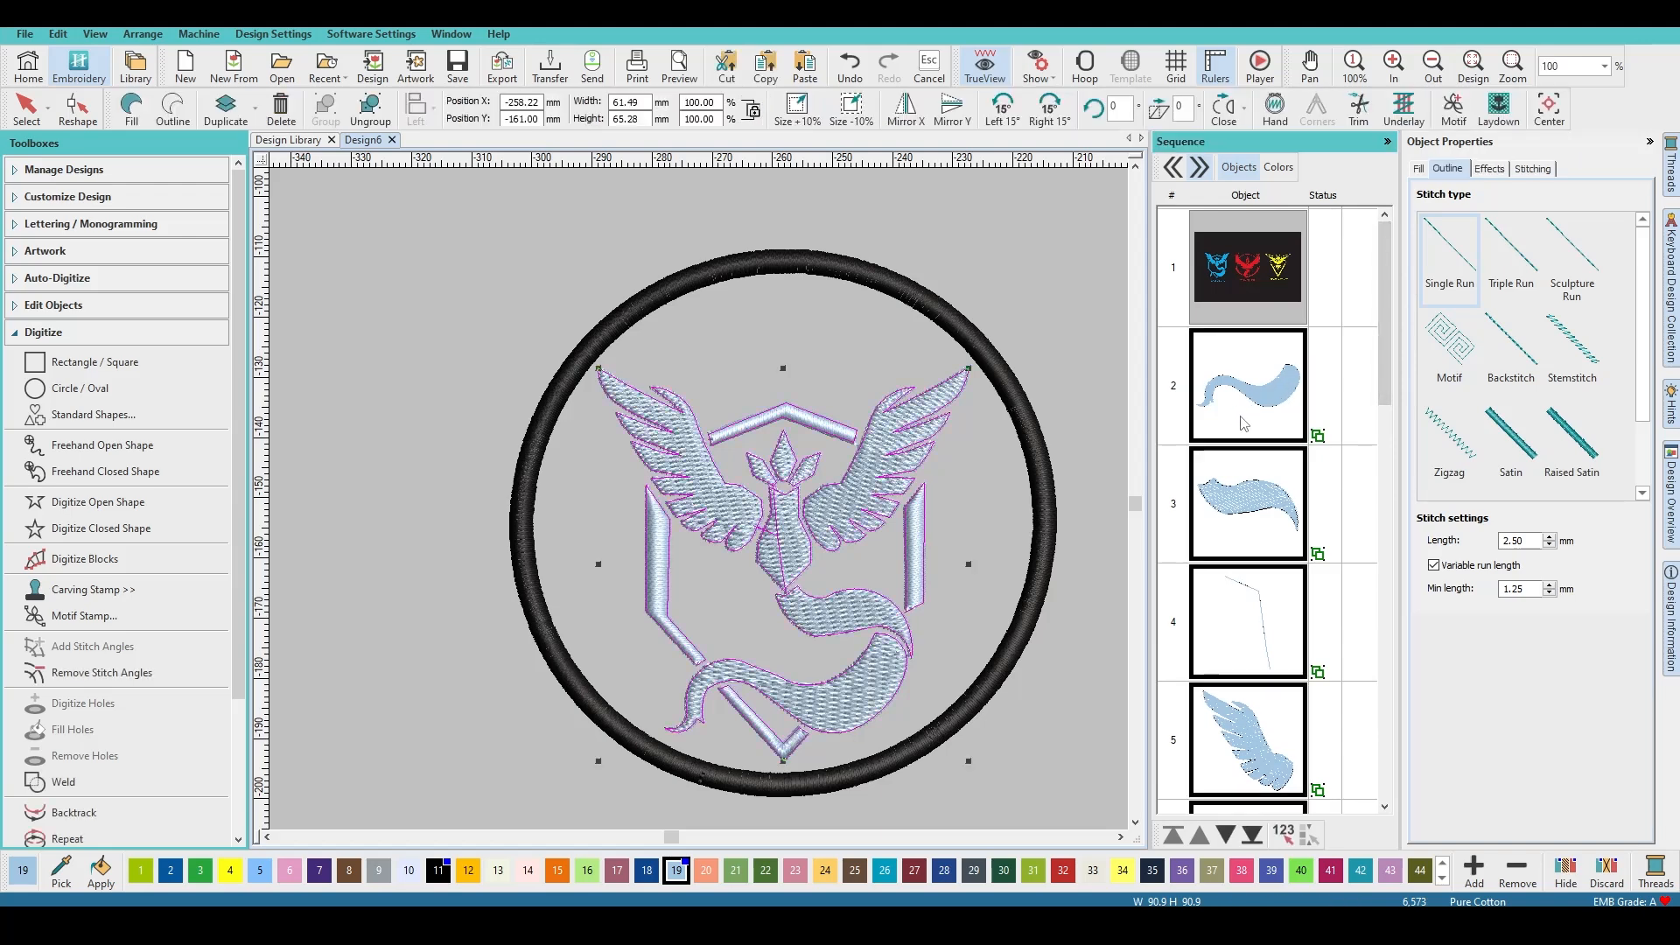
{"action": "right_click", "coordinate": [1220, 391]}
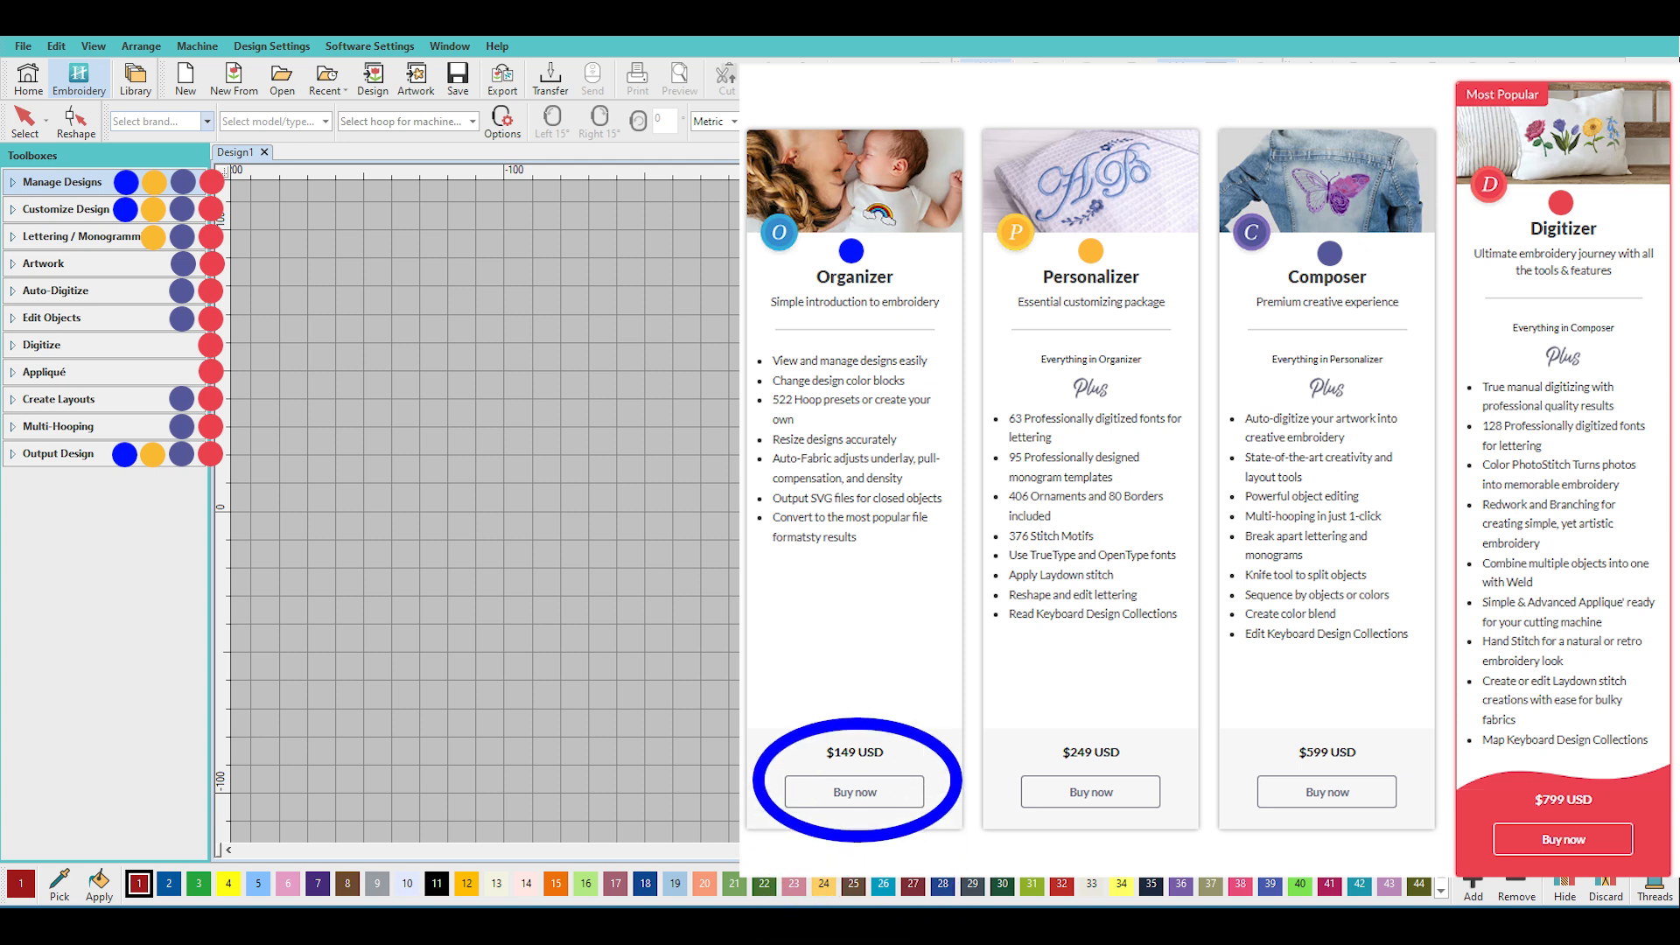
Step: Browse the thumbnails of the embroidery design library and show the Customize Design tools
{"action": "scroll", "coordinate": [1658, 367], "scroll_direction": "down", "scroll_amount": 5}
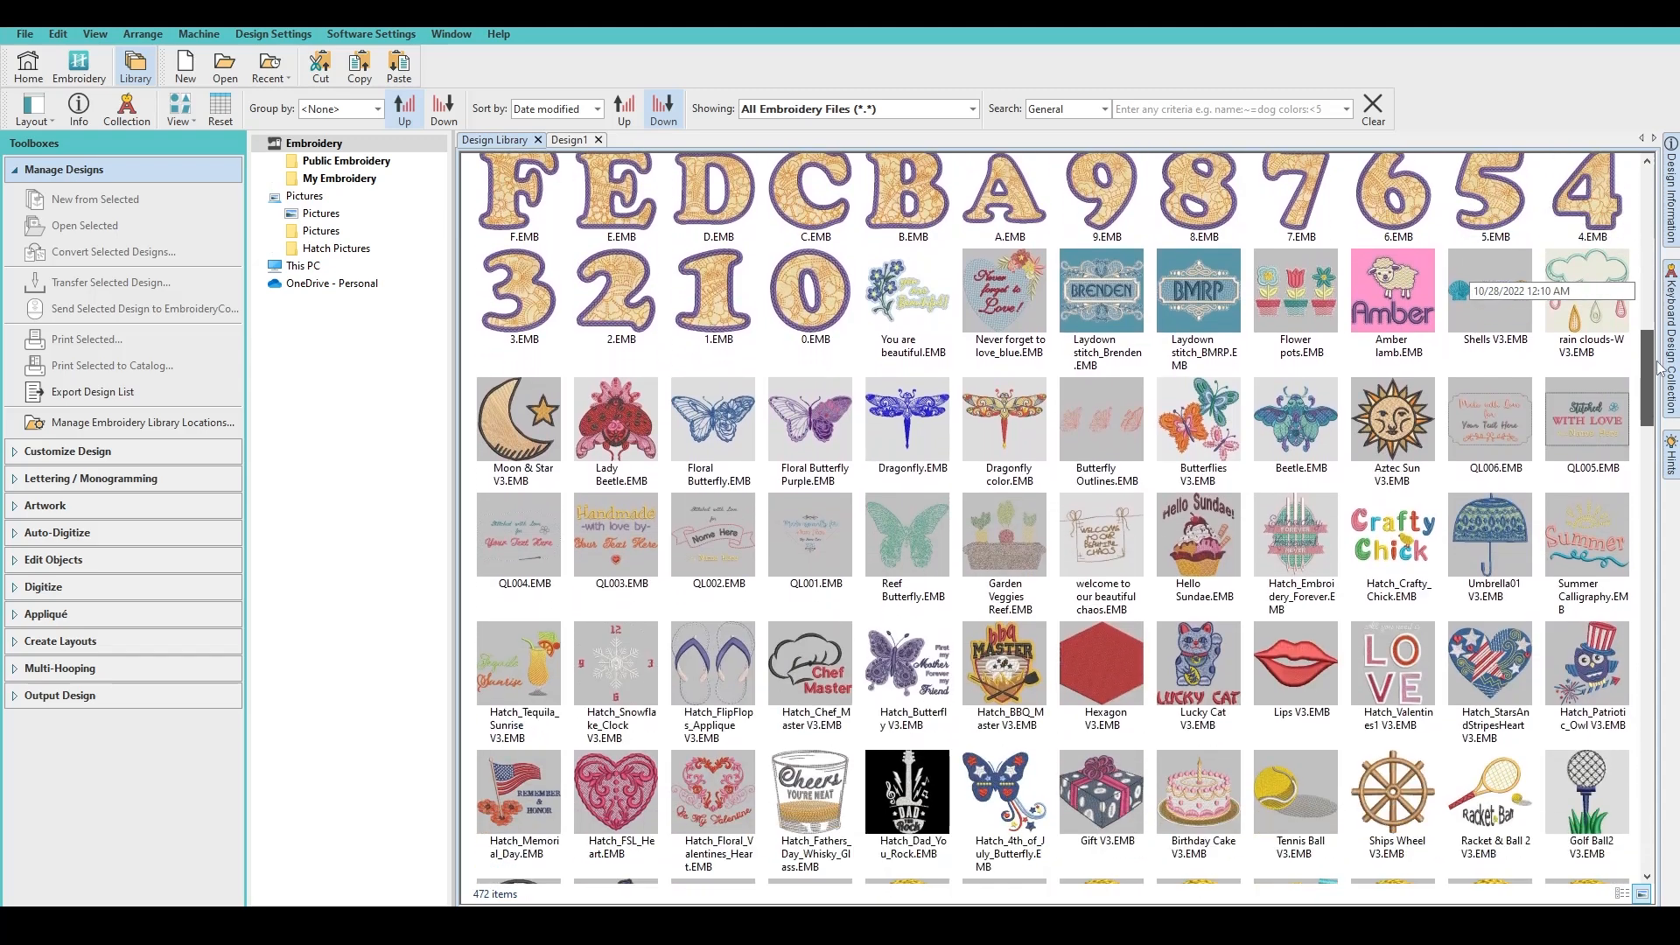
{"action": "left_click_drag", "start_coordinate": [1658, 367], "coordinate": [1660, 487]}
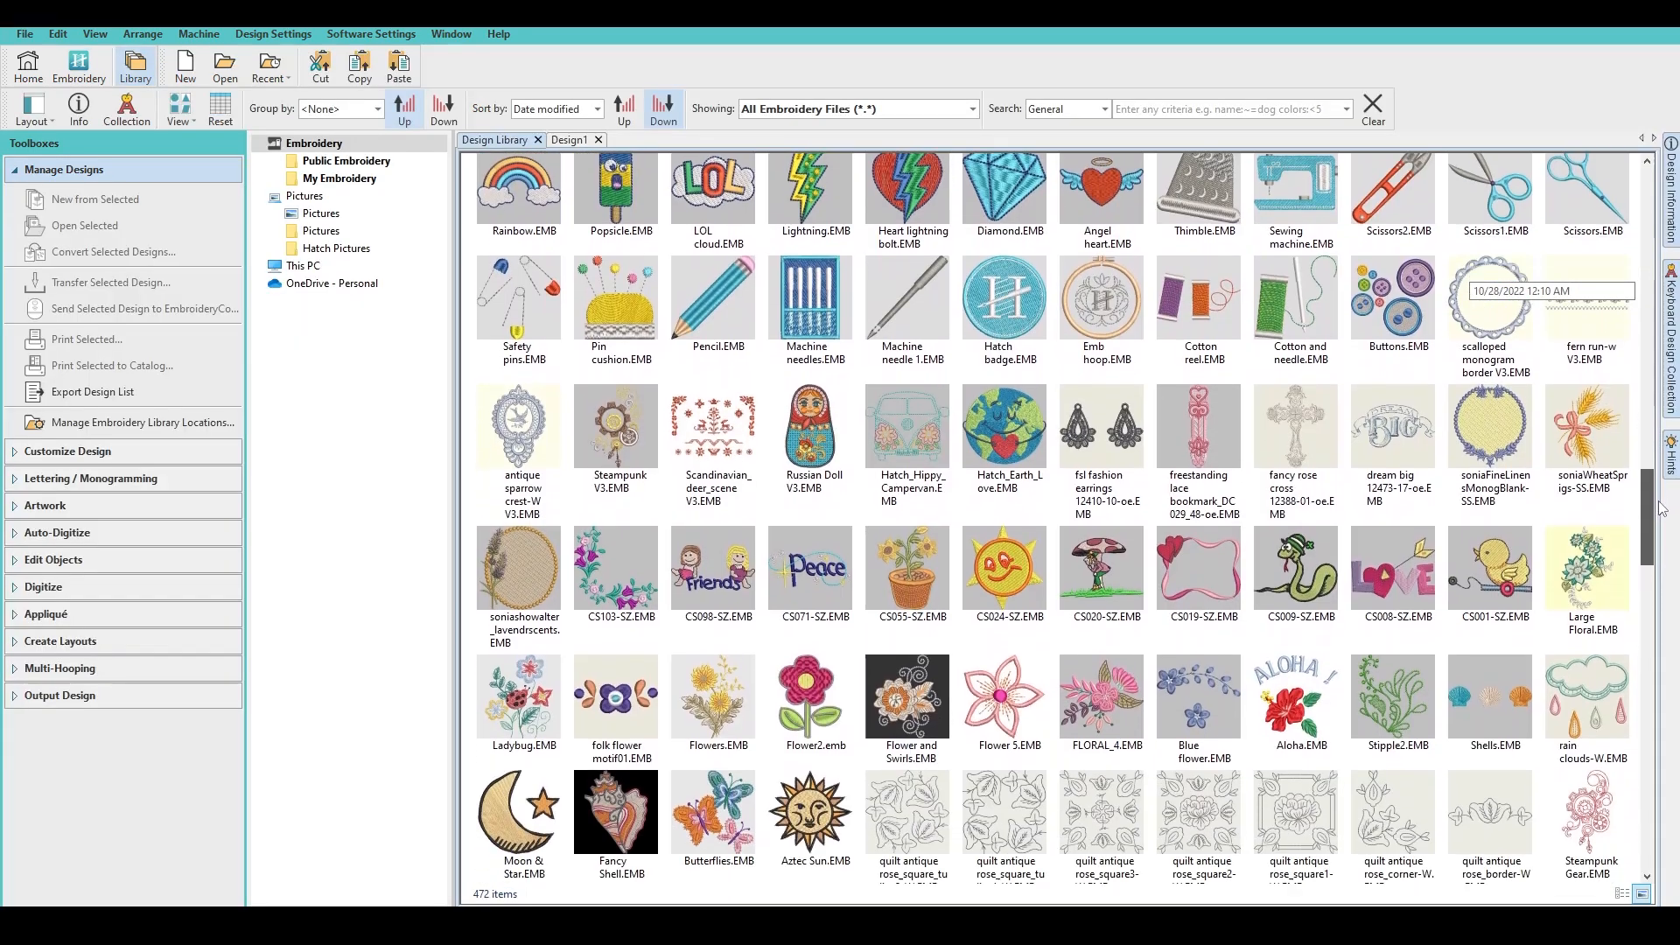
{"action": "scroll", "coordinate": [1049, 516], "scroll_direction": "down", "scroll_amount": 2}
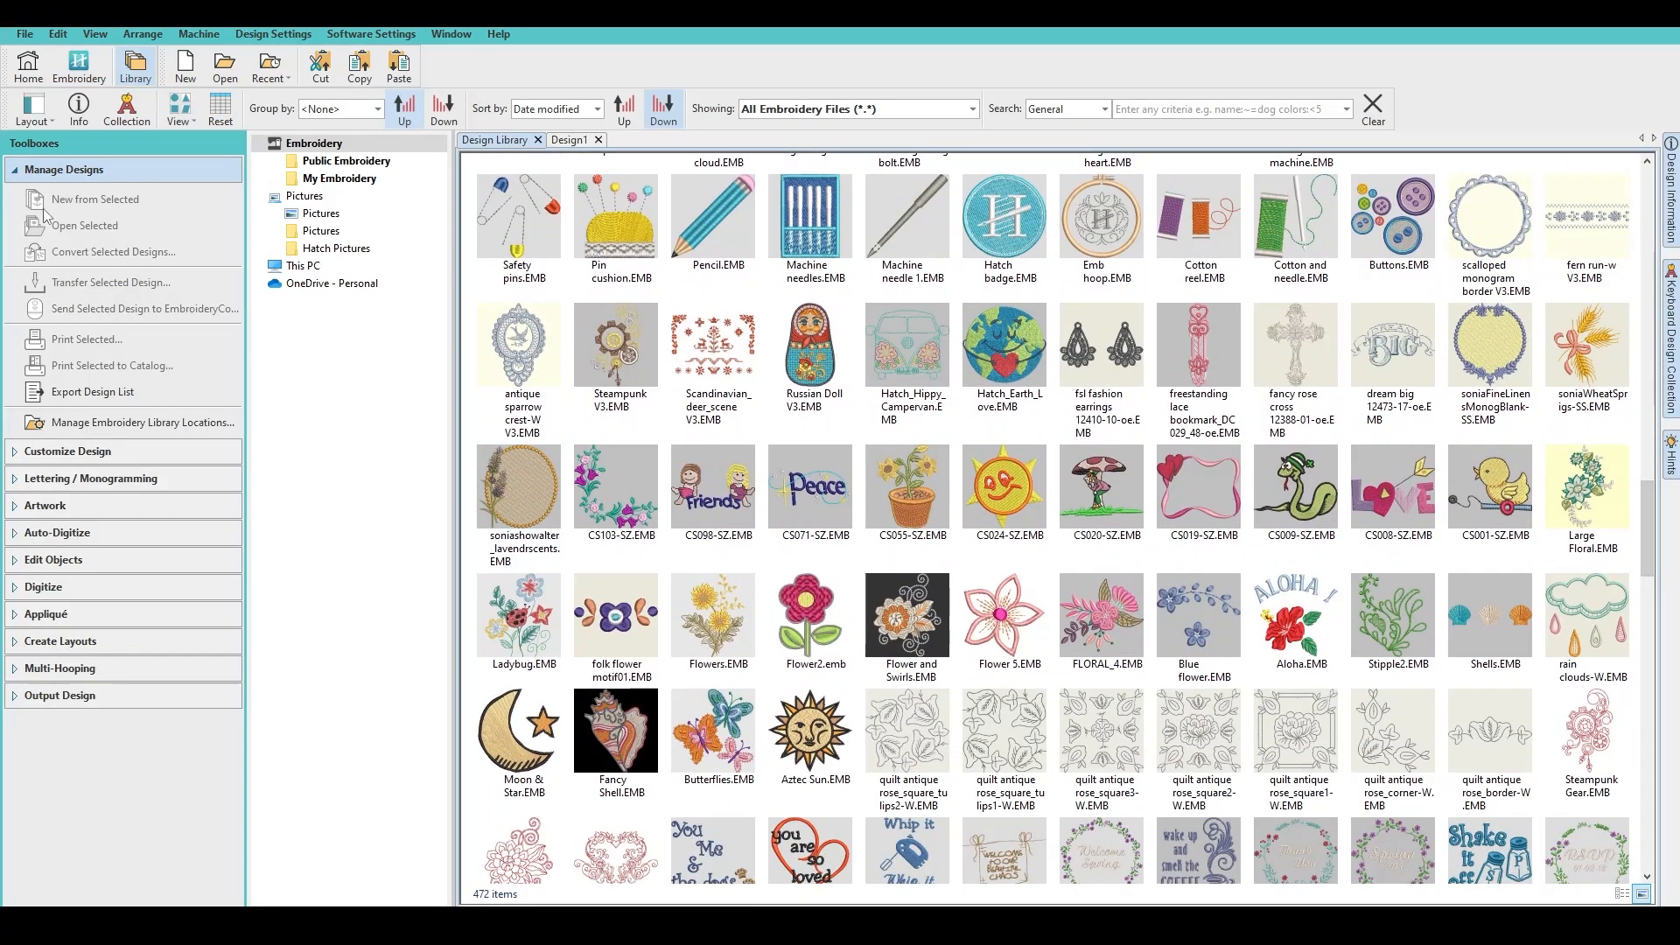
{"action": "left_click", "coordinate": [19, 459]}
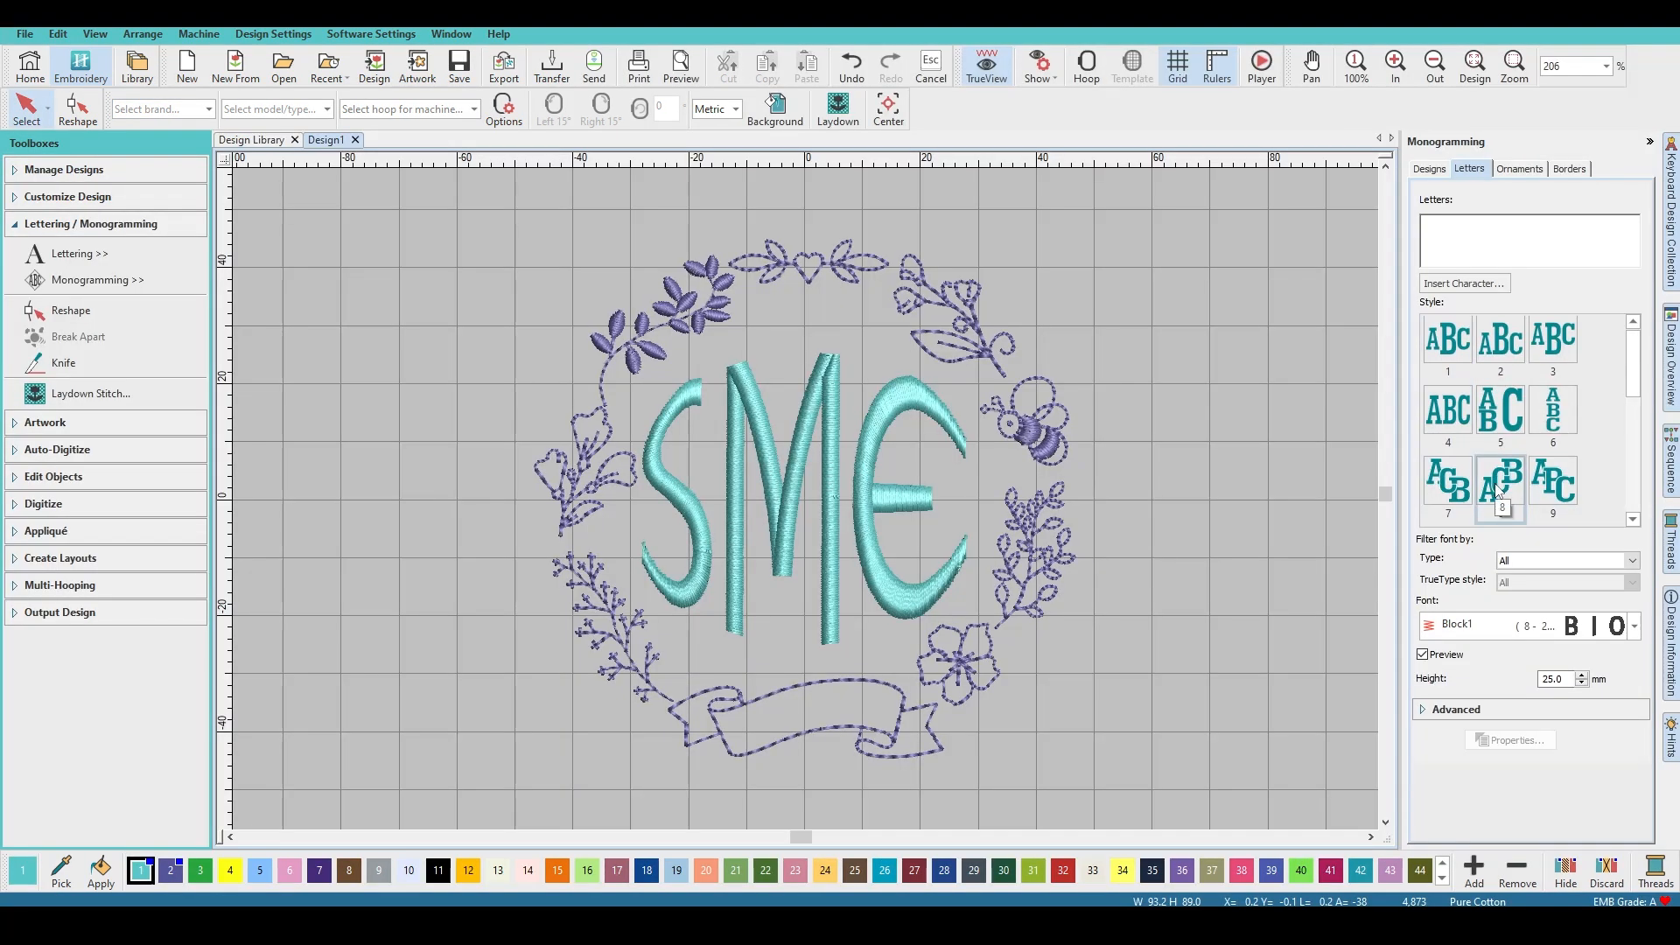
Step: Try several lettering styles on the SME monogram inside the floral wreath, including styles 22 and 21
{"action": "left_click", "coordinate": [927, 506]}
{"action": "scroll", "coordinate": [1500, 420], "scroll_direction": "down", "scroll_amount": 4}
{"action": "left_click", "coordinate": [1441, 495]}
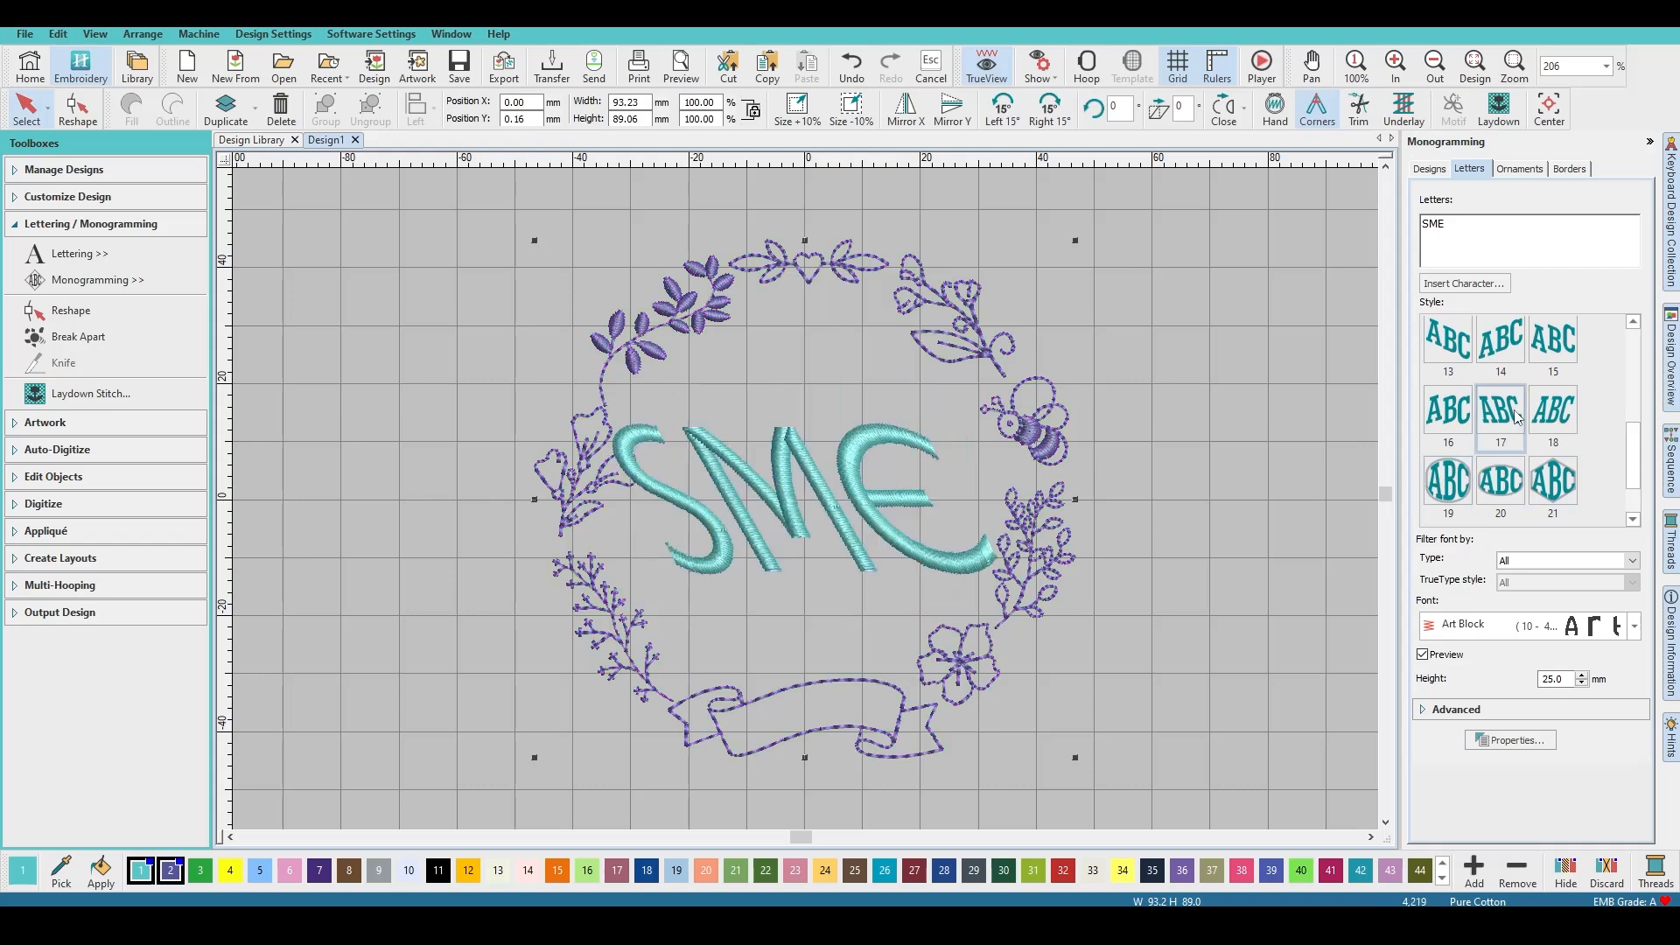
{"action": "scroll", "coordinate": [1479, 490], "scroll_direction": "down", "scroll_amount": 1}
{"action": "left_click", "coordinate": [1501, 483]}
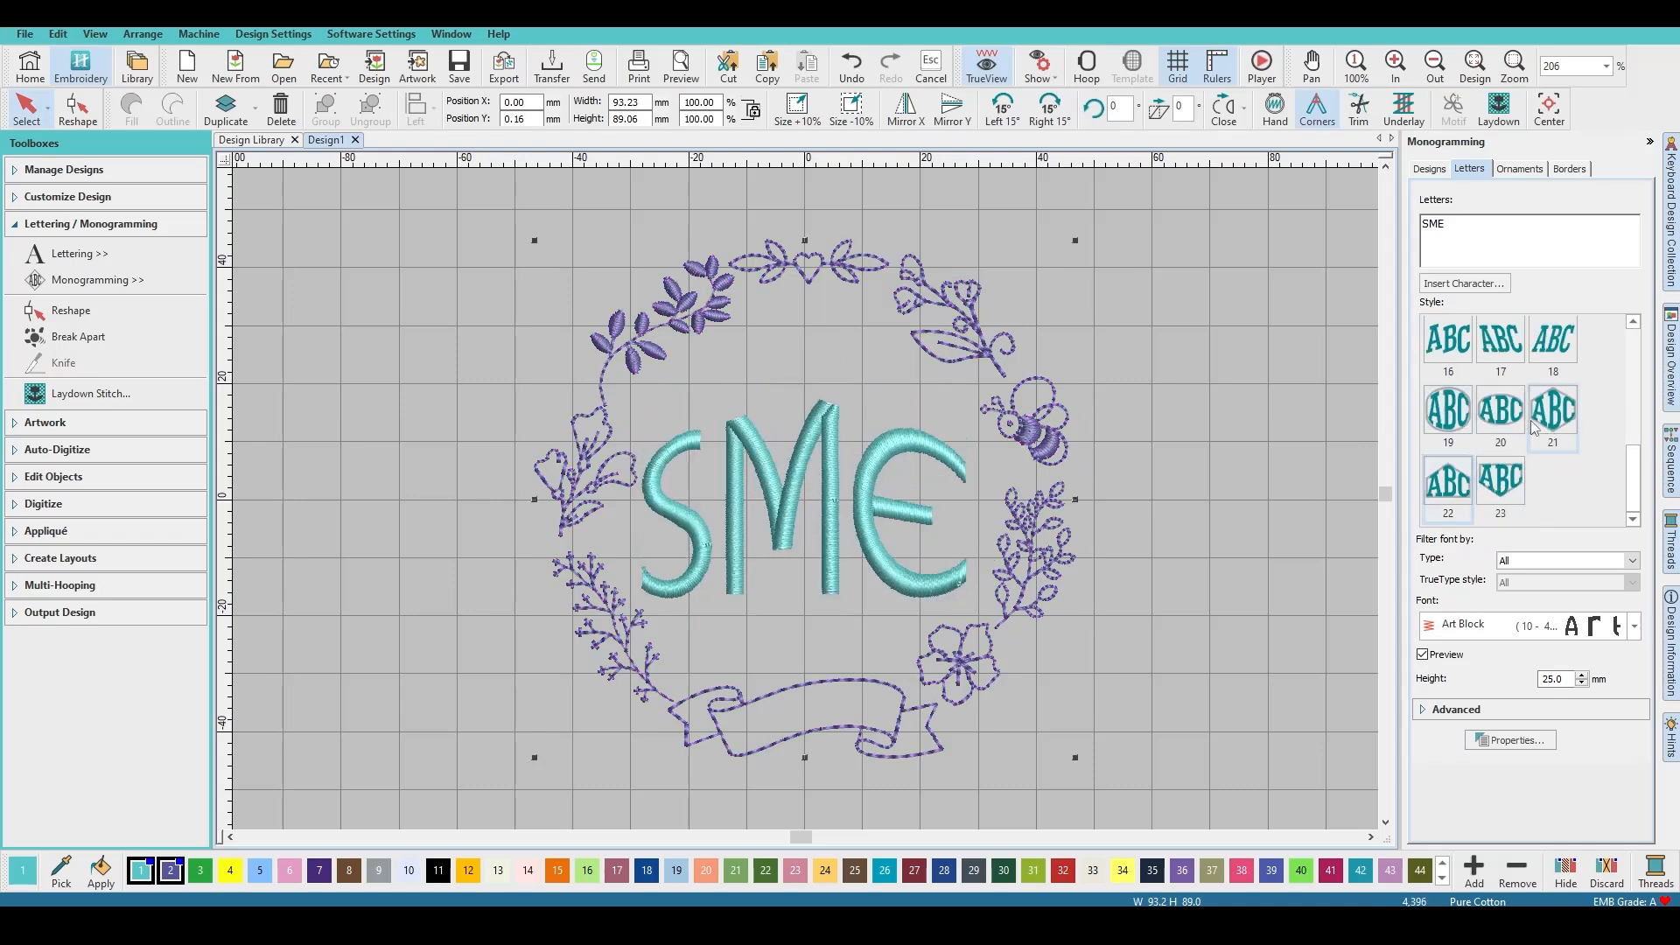
{"action": "left_click", "coordinate": [1548, 426]}
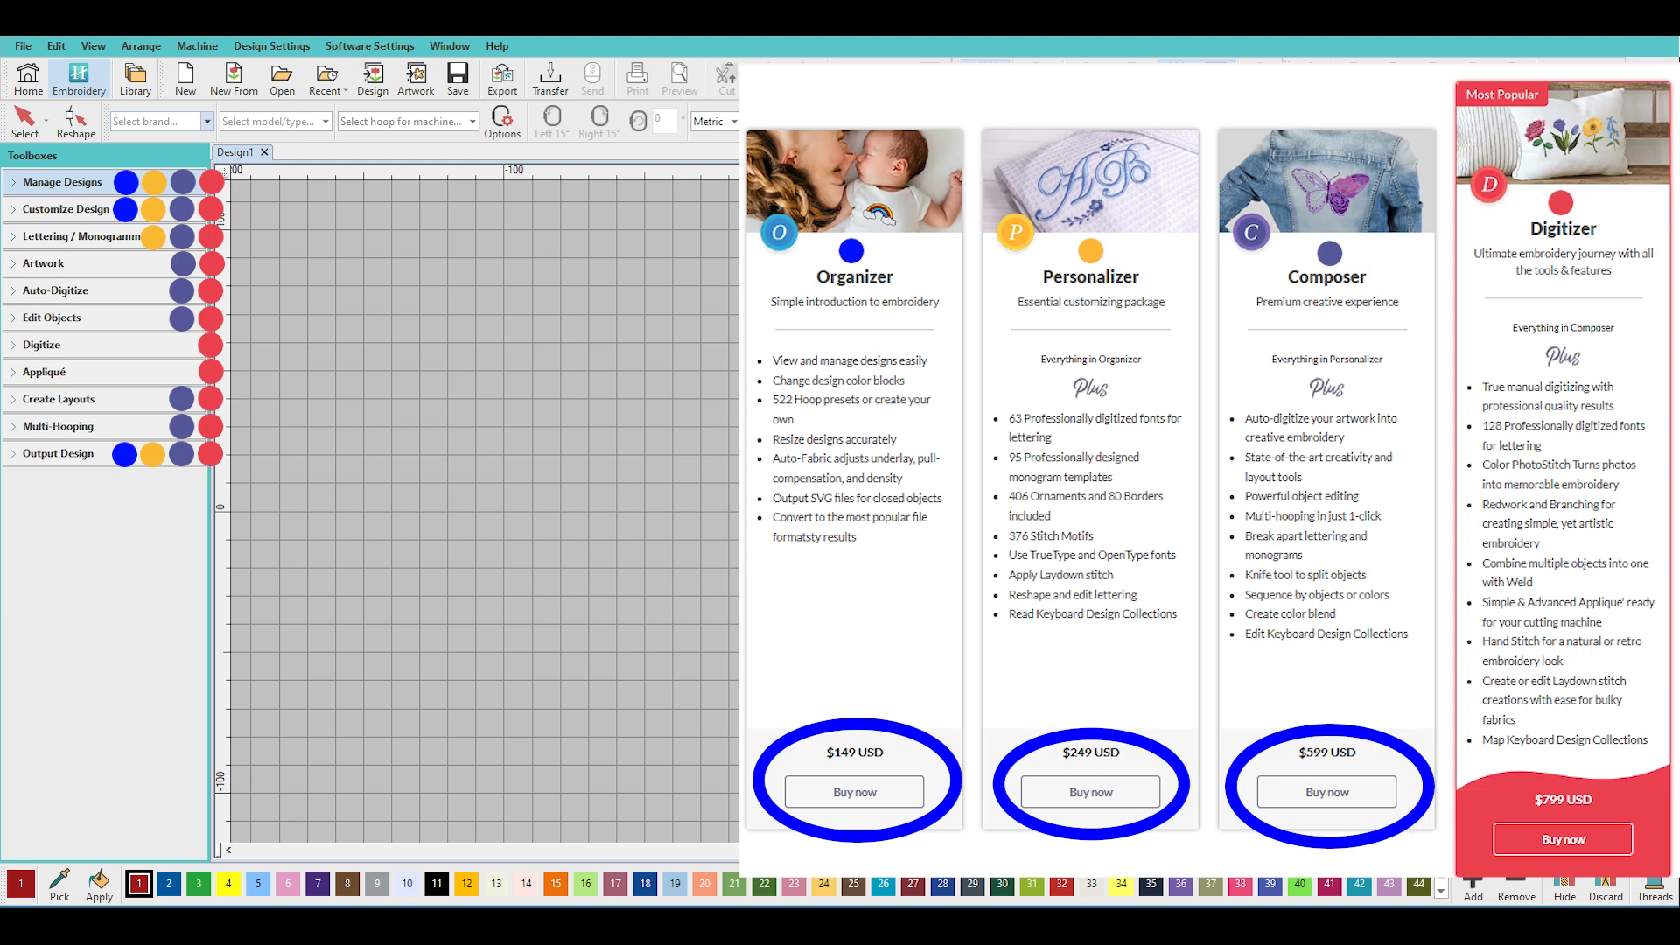
Step: Fill the burger's remaining dark outlines, wavy line, patty, bottom bun and lower orange background segment with stitches using Click-to-Fill
{"action": "left_click", "coordinate": [591, 337]}
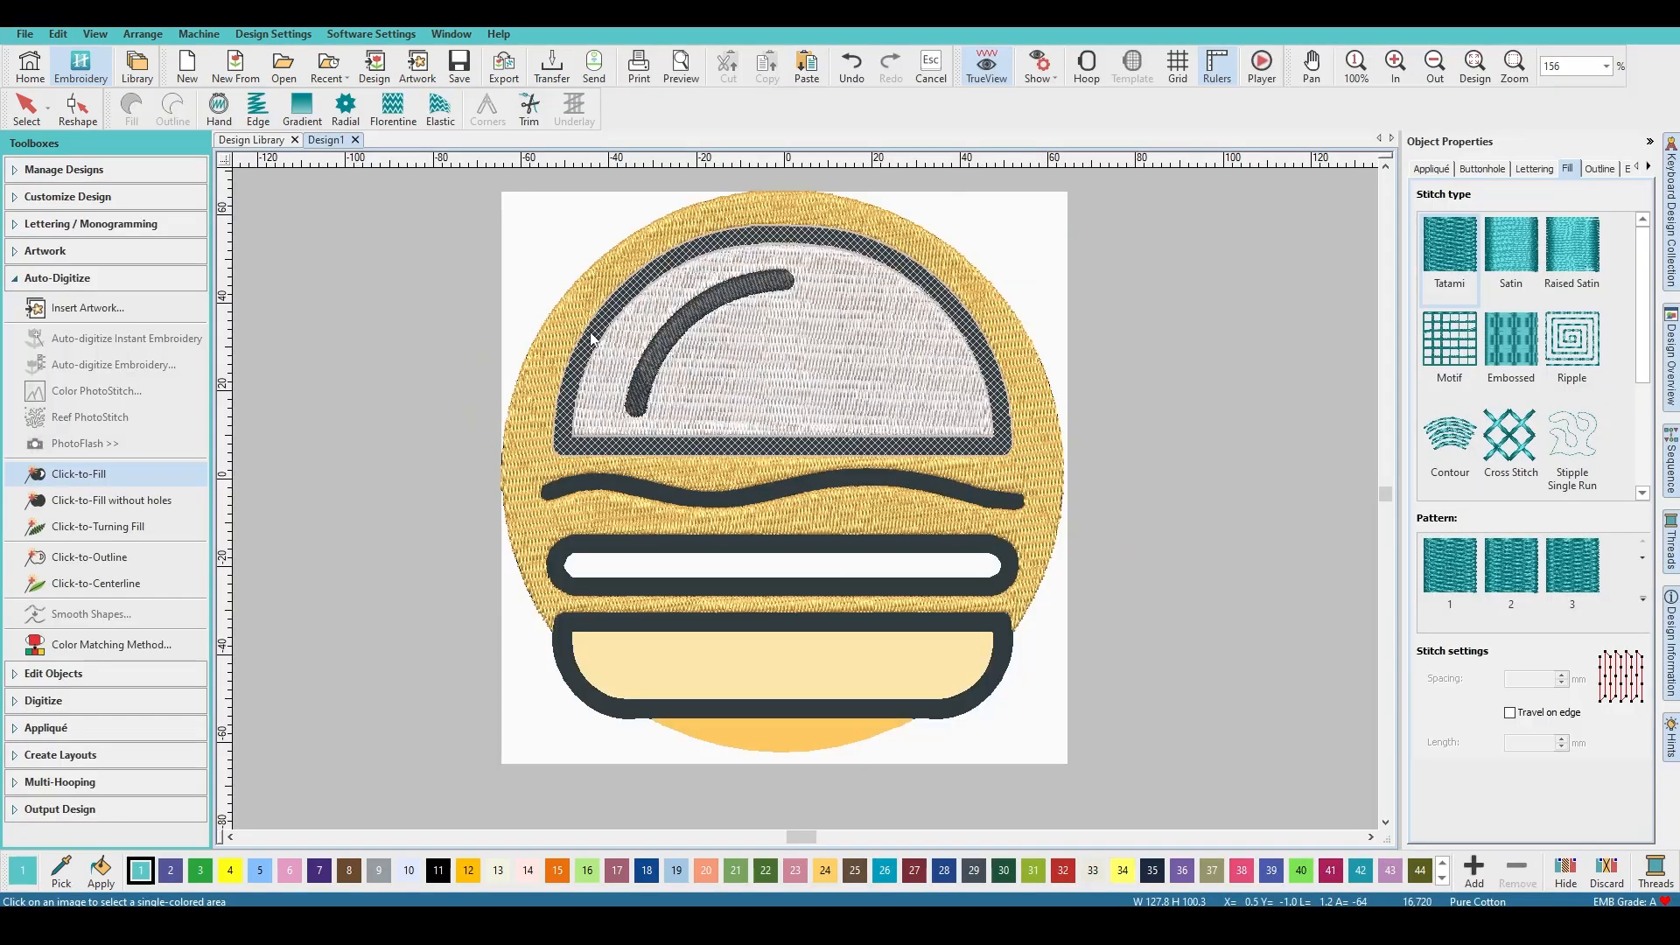
{"action": "left_click", "coordinate": [568, 465]}
{"action": "left_click", "coordinate": [622, 490]}
{"action": "left_click", "coordinate": [640, 560]}
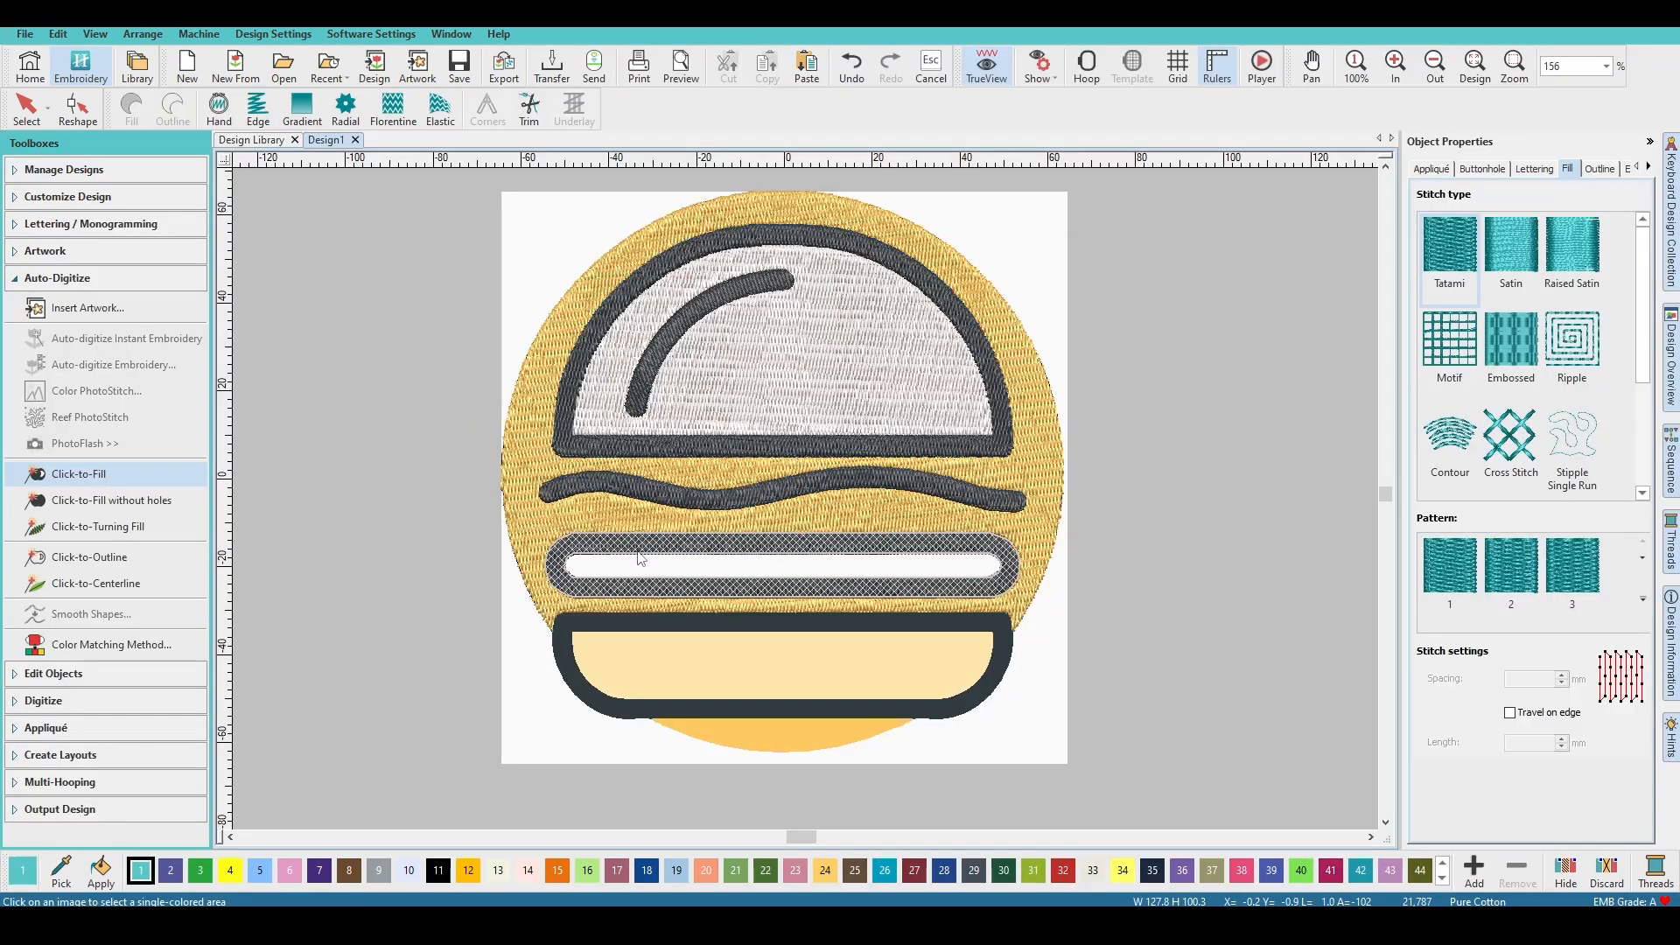
{"action": "left_click", "coordinate": [668, 647]}
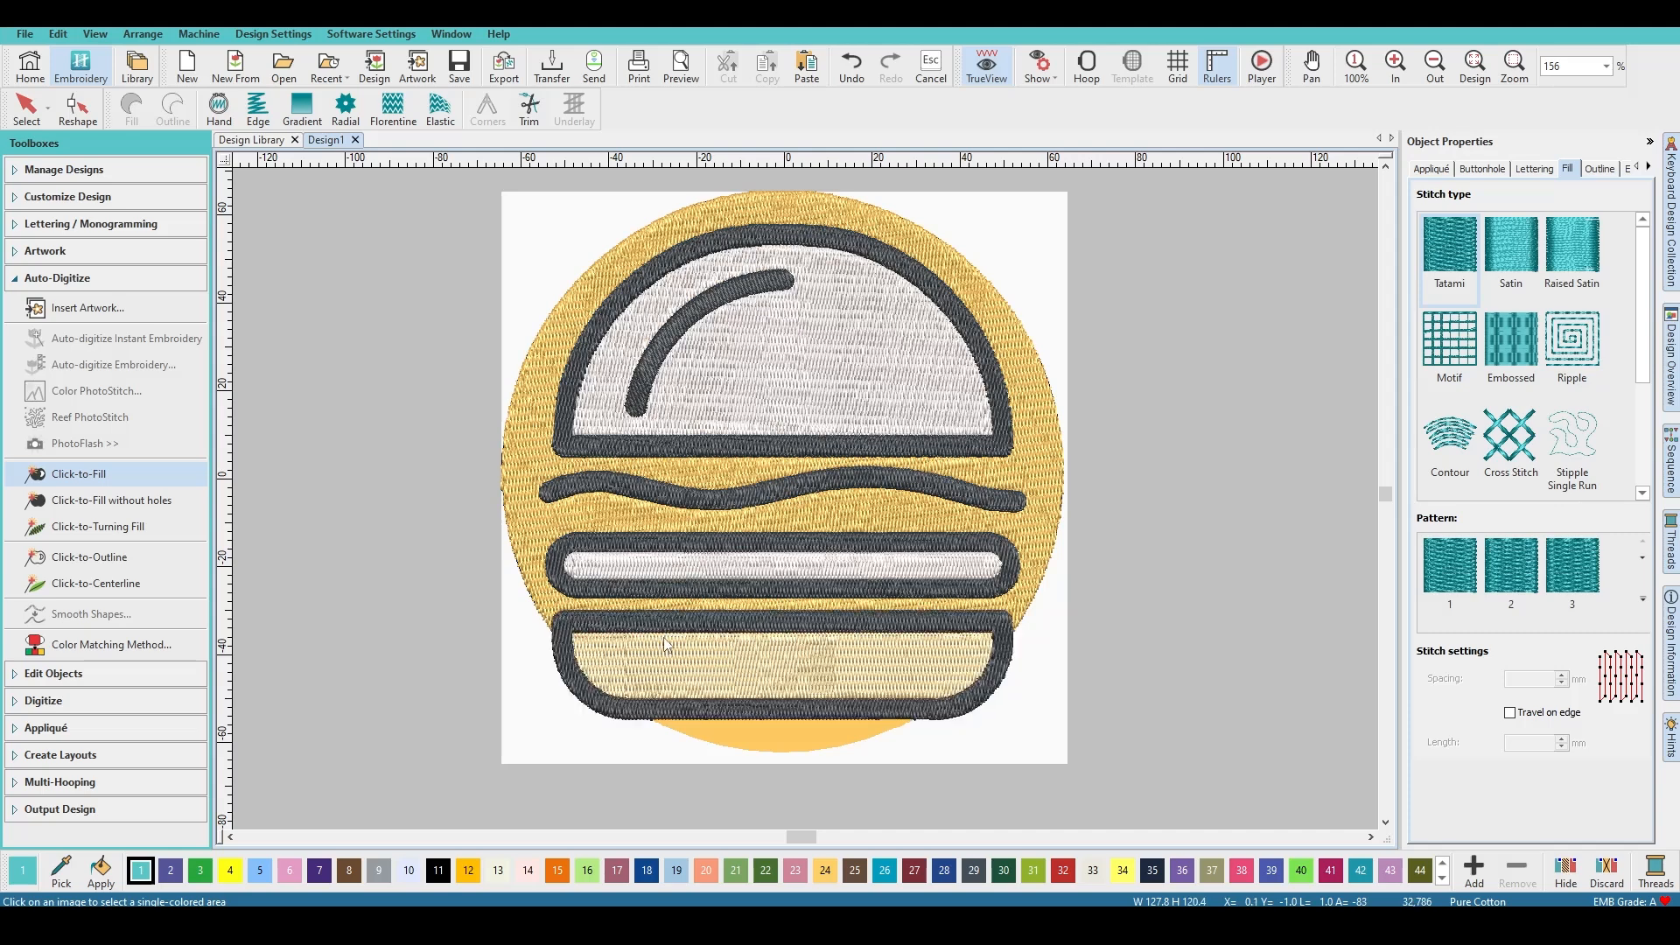
{"action": "left_click", "coordinate": [770, 738]}
Step: Set the fill of the burger's wavy line, patty outline, bottom bun outline and top bun outline to Satin
{"action": "left_click", "coordinate": [26, 106]}
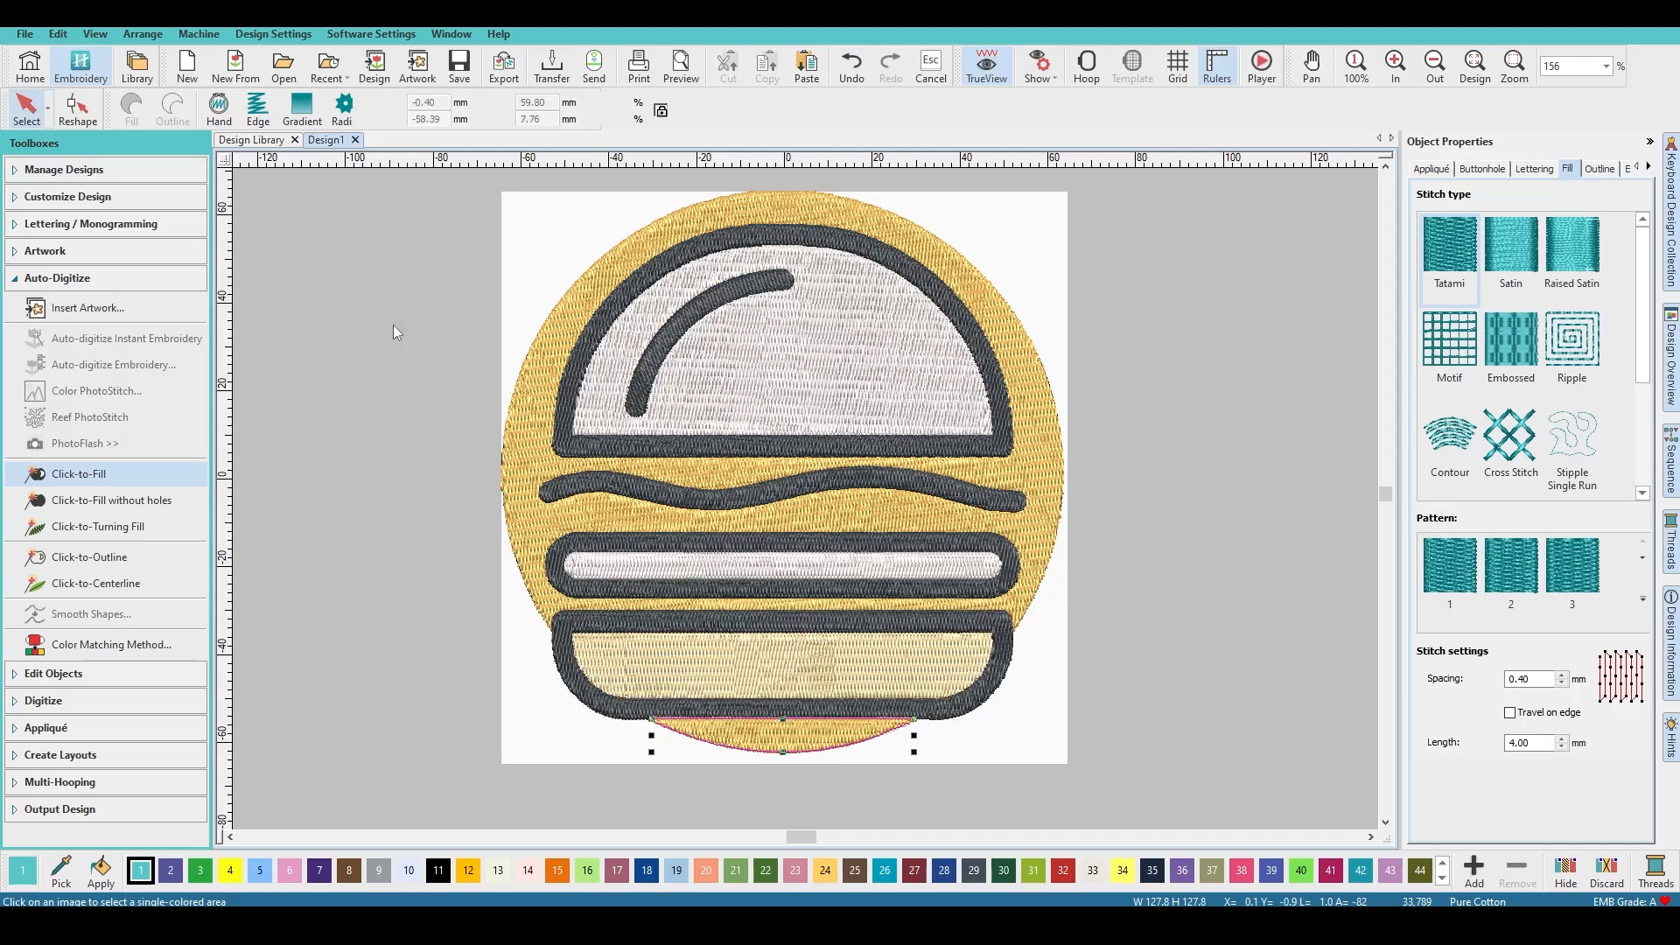
{"action": "left_click", "coordinate": [716, 497]}
{"action": "left_click", "coordinate": [1508, 246]}
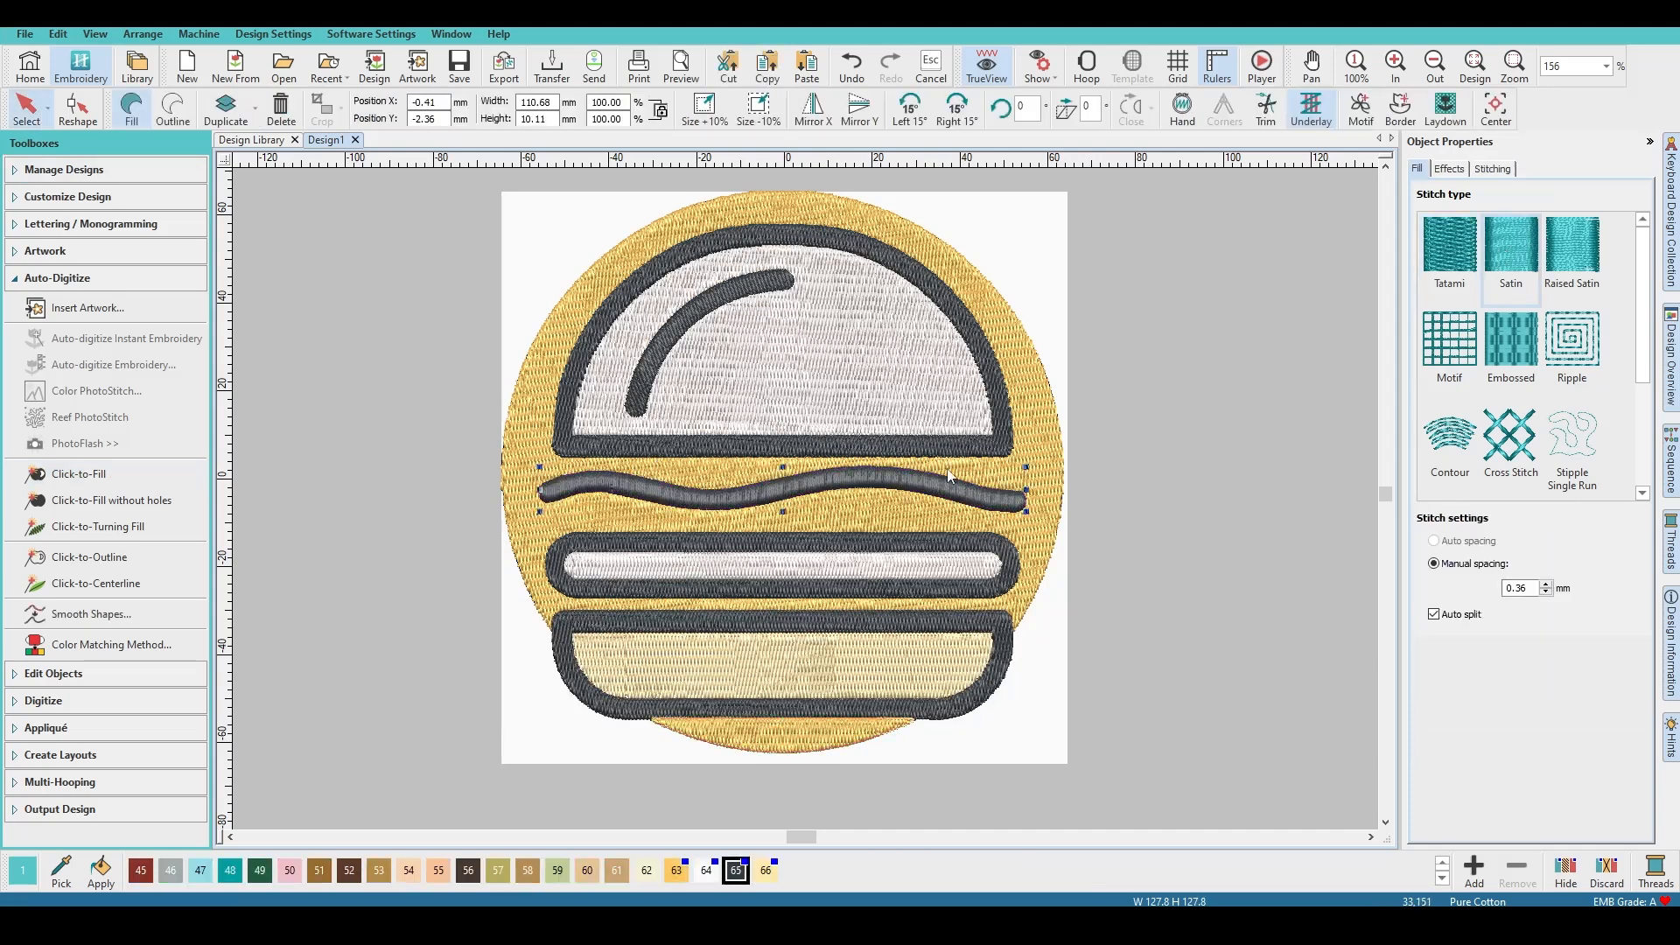
{"action": "left_click", "coordinate": [824, 548]}
{"action": "left_click", "coordinate": [1512, 261]}
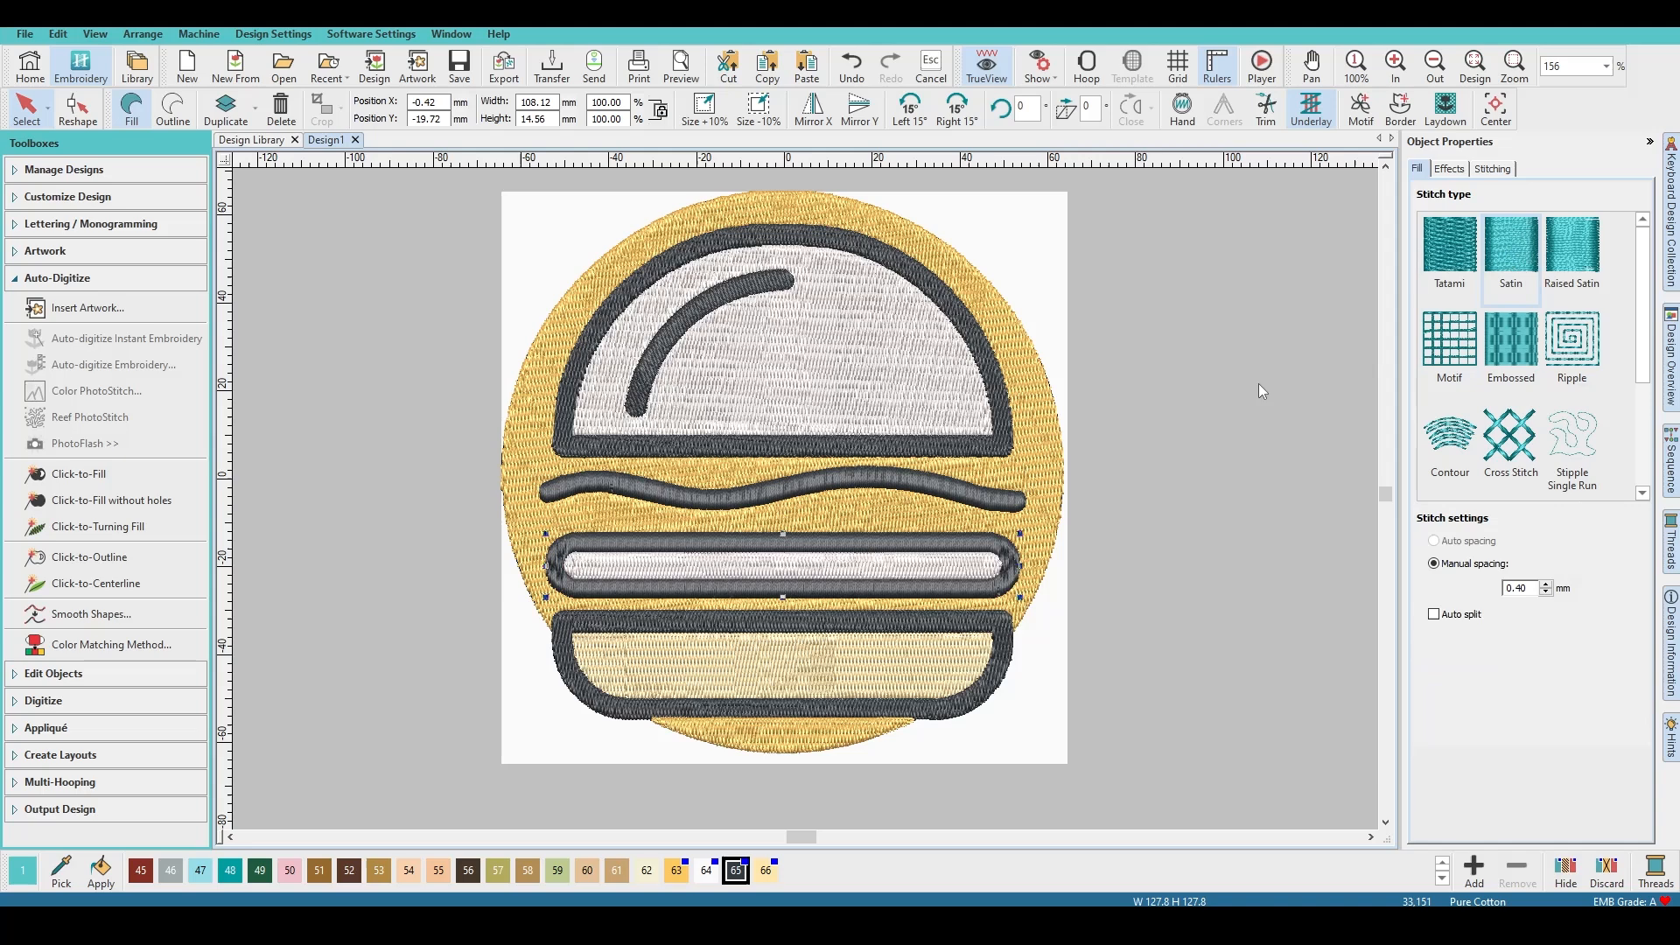
{"action": "left_click", "coordinate": [796, 616]}
{"action": "left_click", "coordinate": [1512, 261]}
{"action": "left_click", "coordinate": [809, 445]}
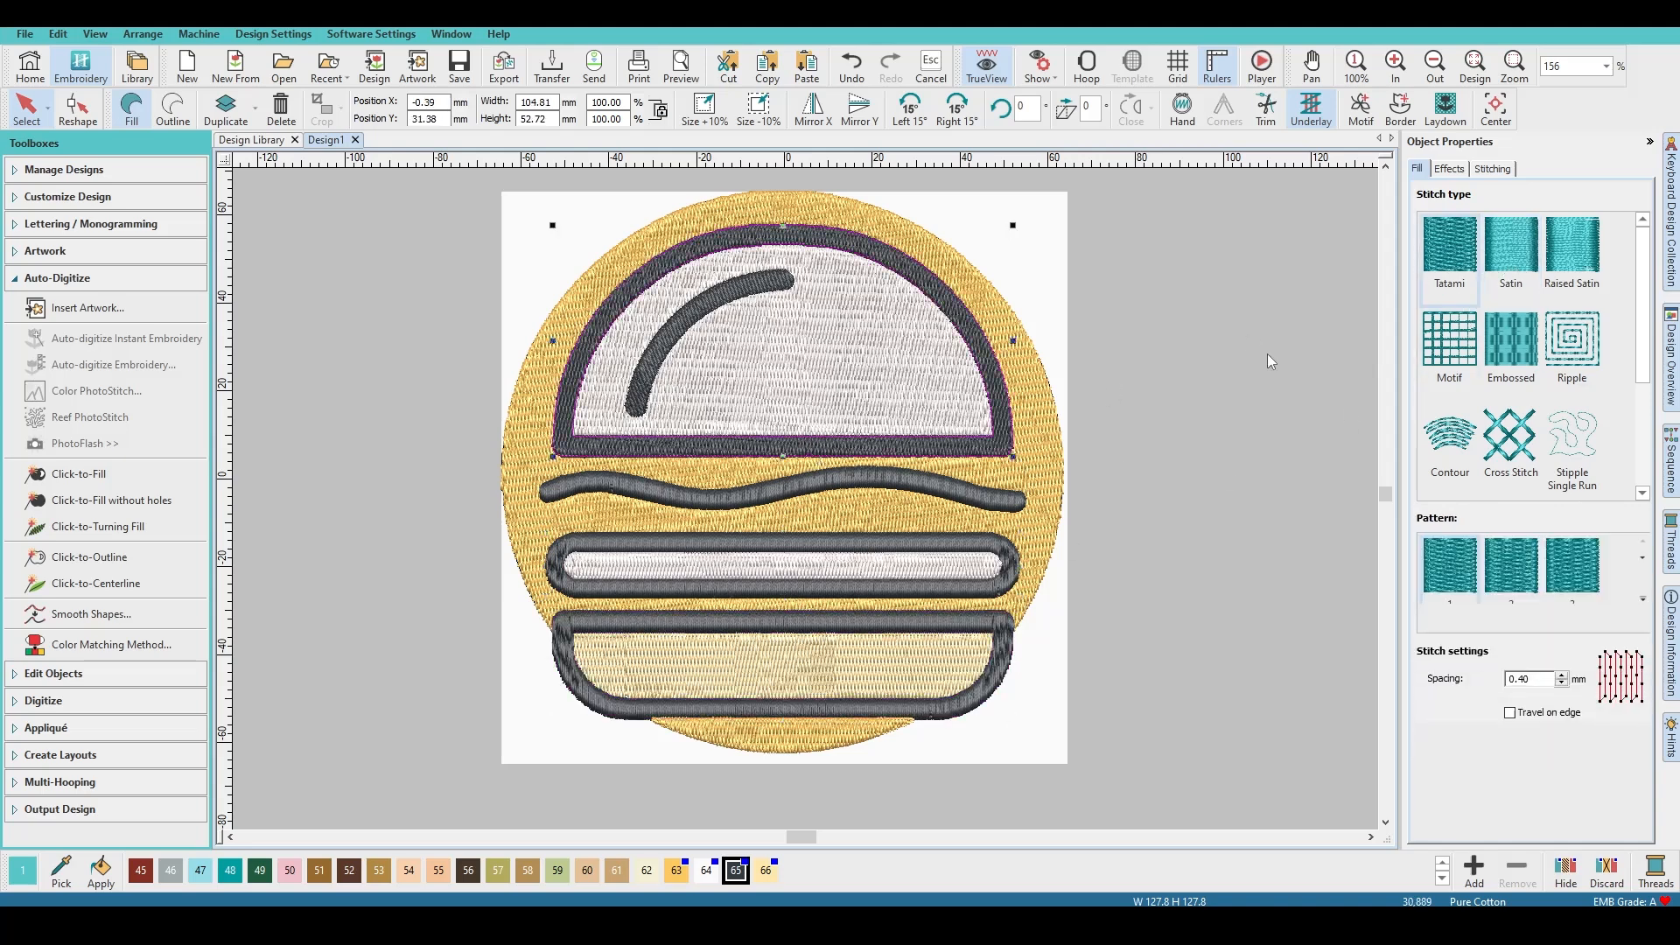
{"action": "left_click", "coordinate": [1513, 261]}
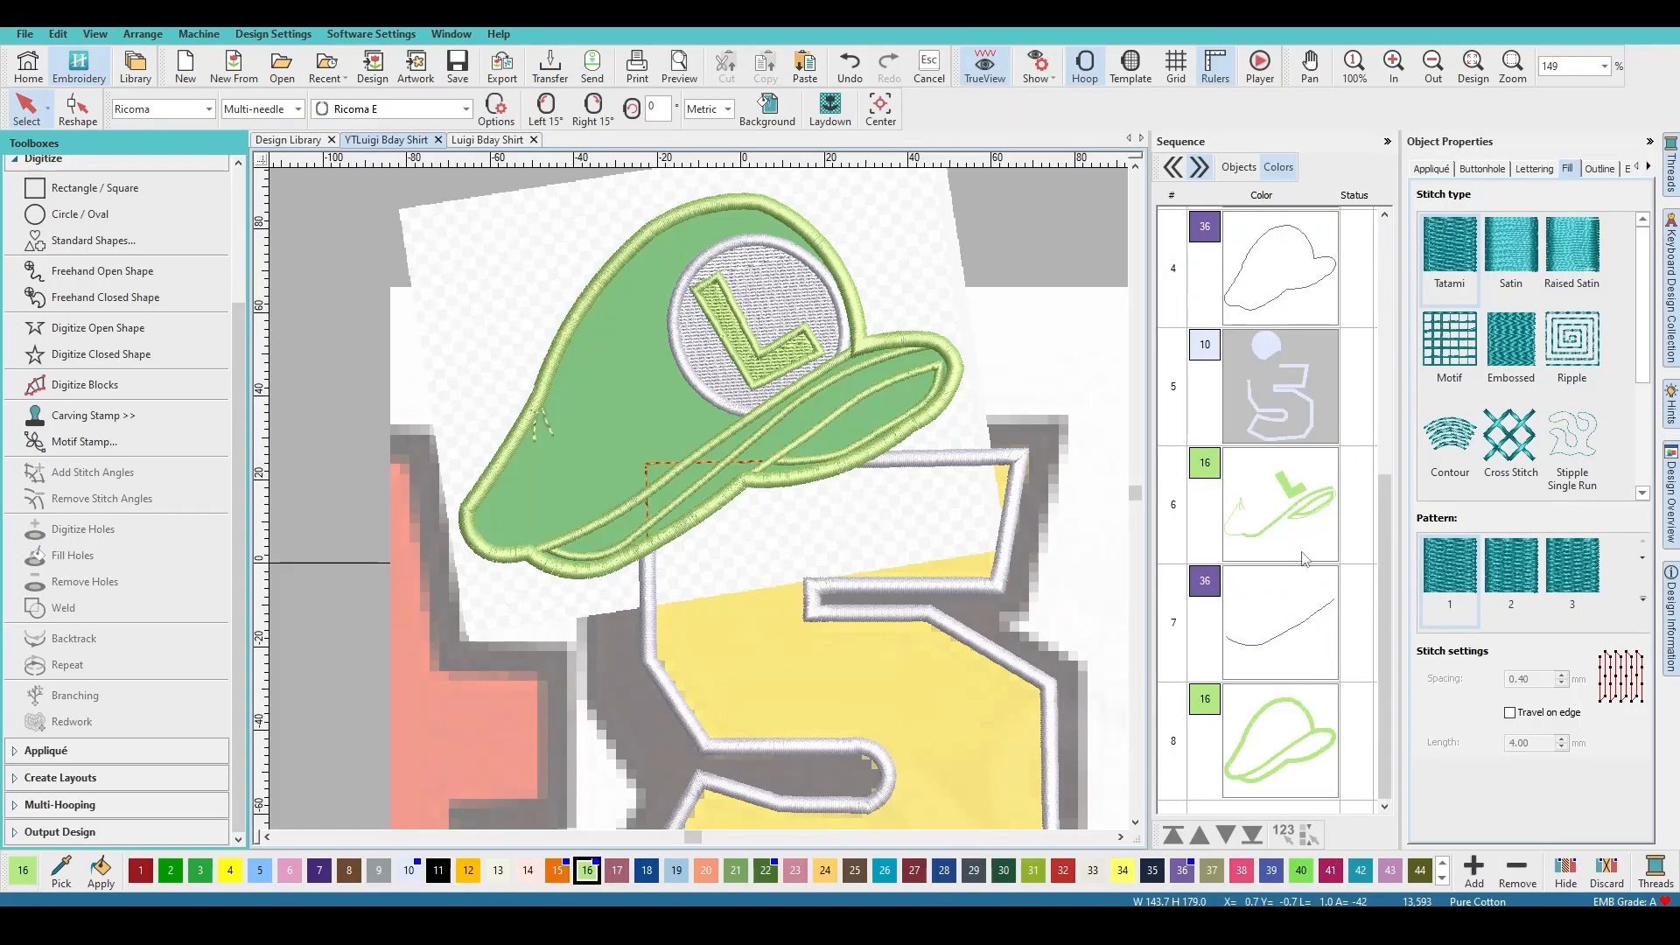
Step: Recolor both light green color blocks of the hat, covering its outlines and letter L, to dark green thread 30
{"action": "left_click", "coordinate": [1295, 525]}
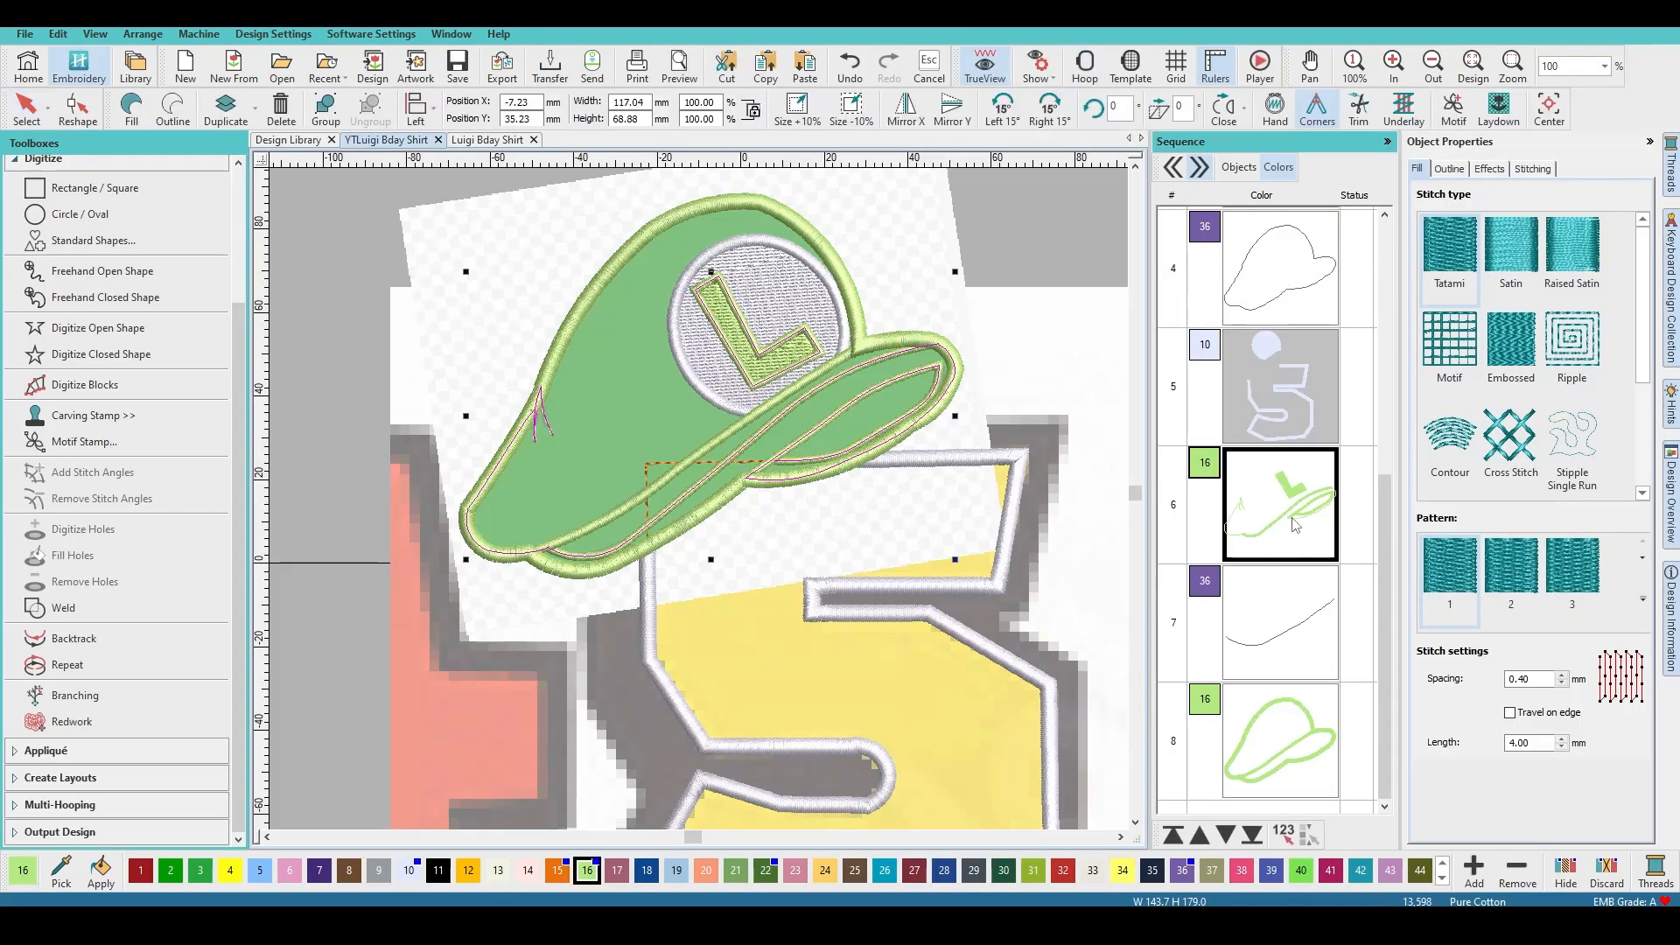
{"action": "left_click", "coordinate": [1274, 755], "text": "ctrl"}
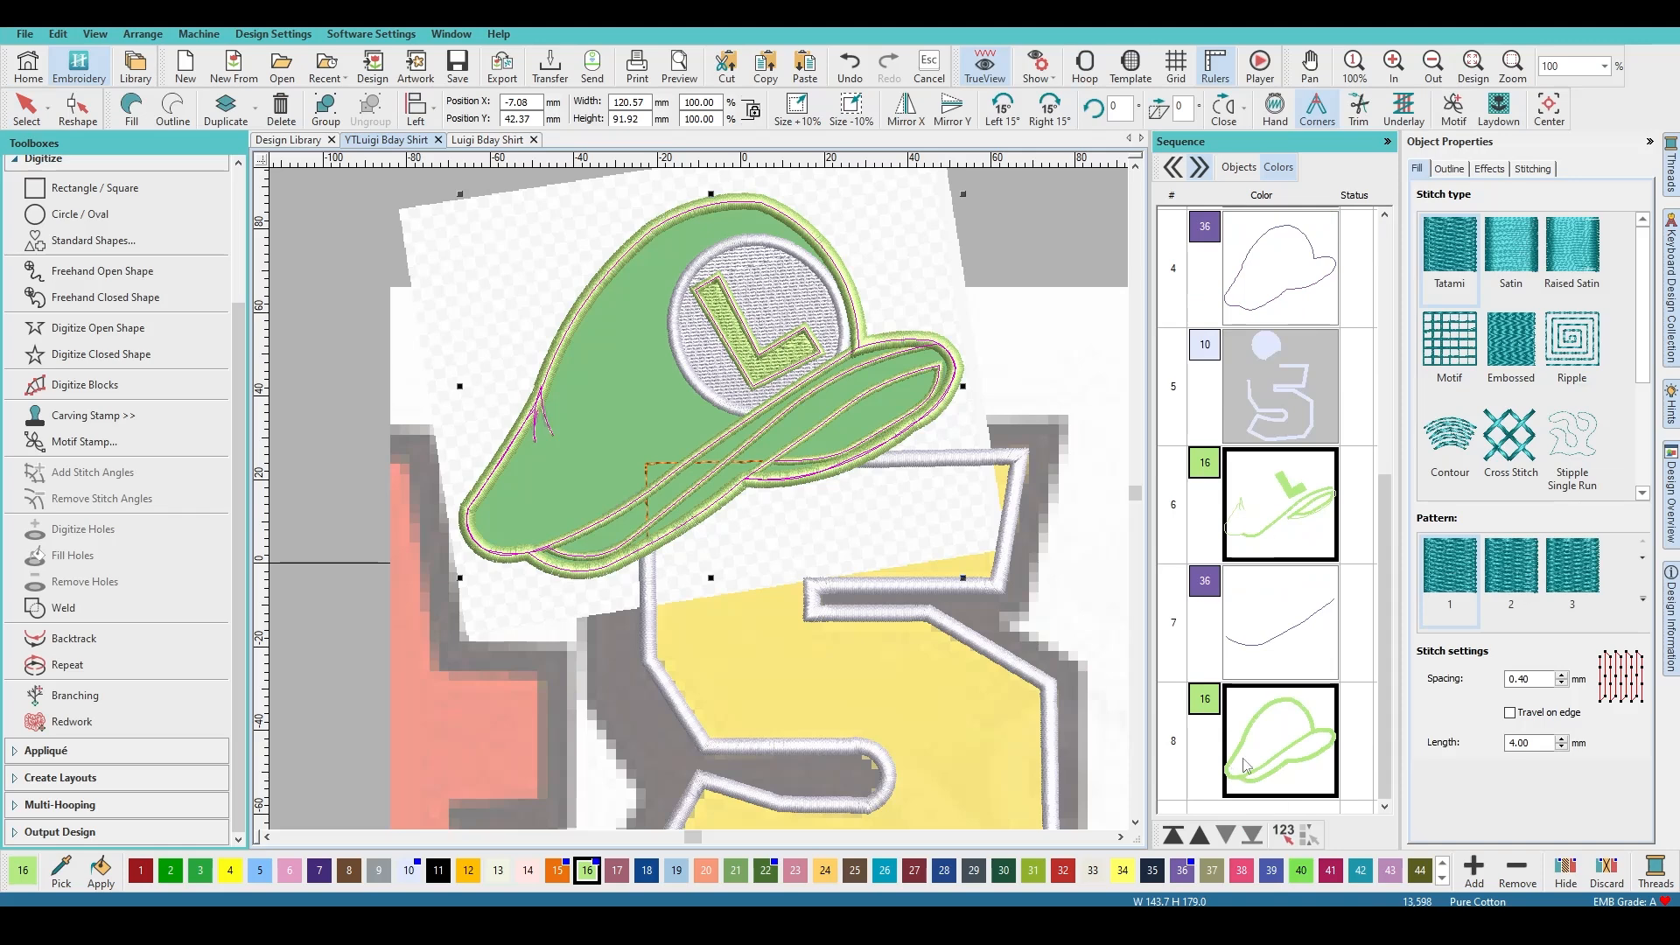
{"action": "left_click", "coordinate": [1003, 870]}
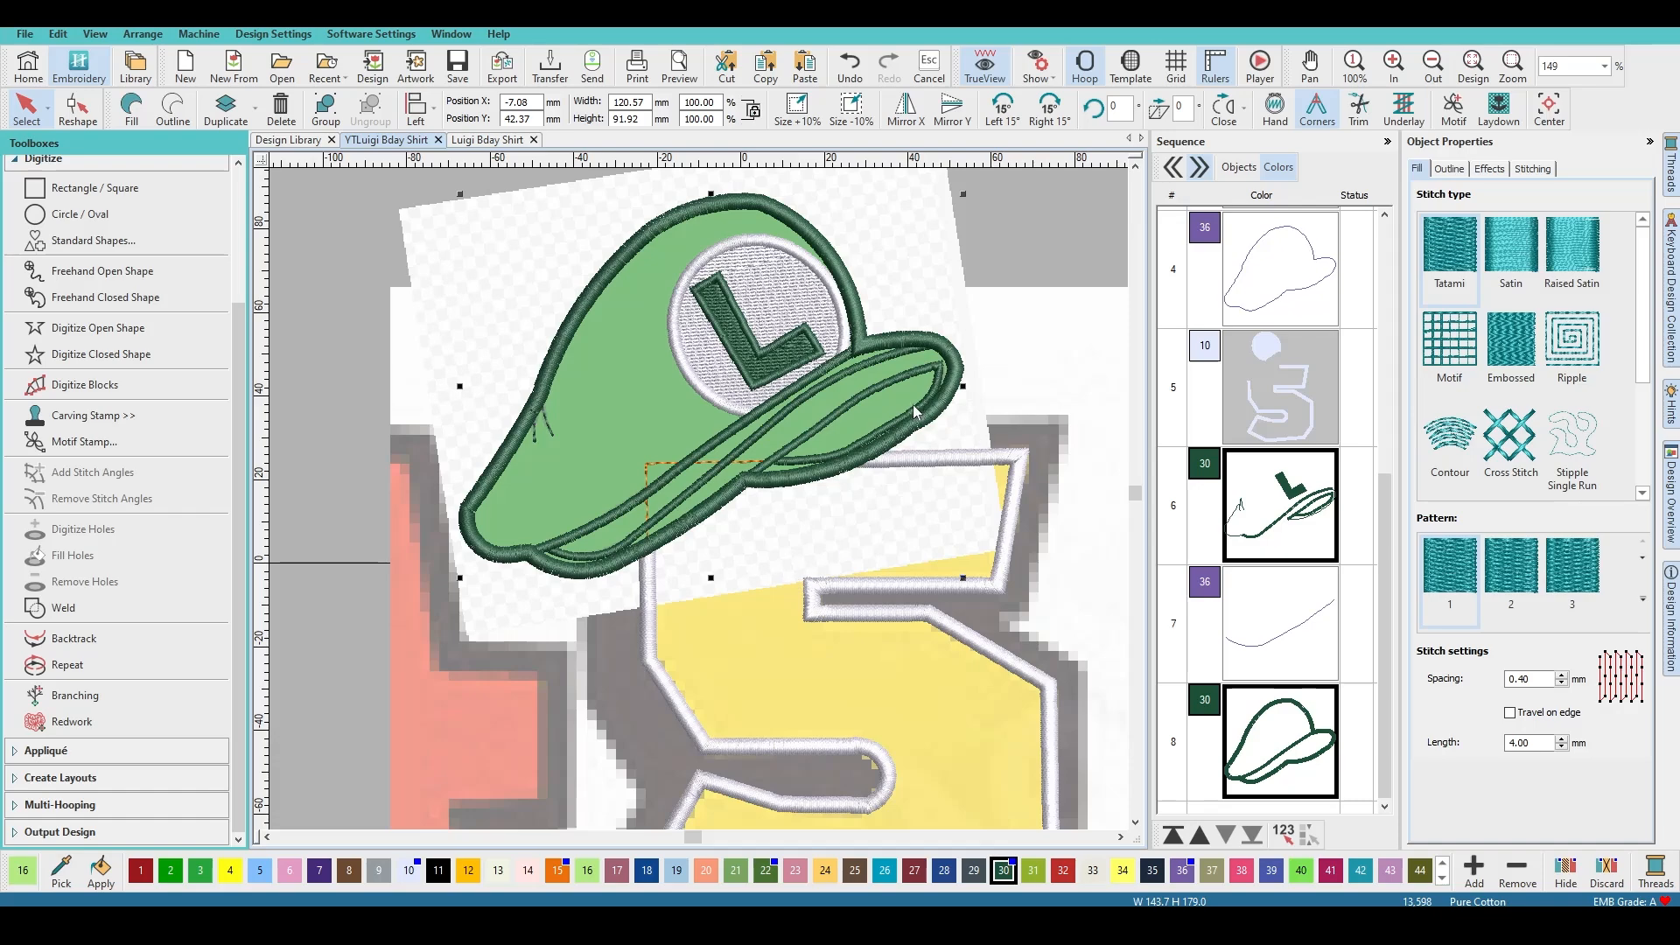
{"action": "scroll", "coordinate": [912, 404], "scroll_direction": "up", "scroll_amount": 4}
{"action": "key", "text": "Escape"}
{"action": "scroll", "coordinate": [586, 530], "scroll_direction": "down", "scroll_amount": 3}
{"action": "scroll", "coordinate": [698, 498], "scroll_direction": "up", "scroll_amount": 3}
{"action": "scroll", "coordinate": [648, 514], "scroll_direction": "down", "scroll_amount": 2}
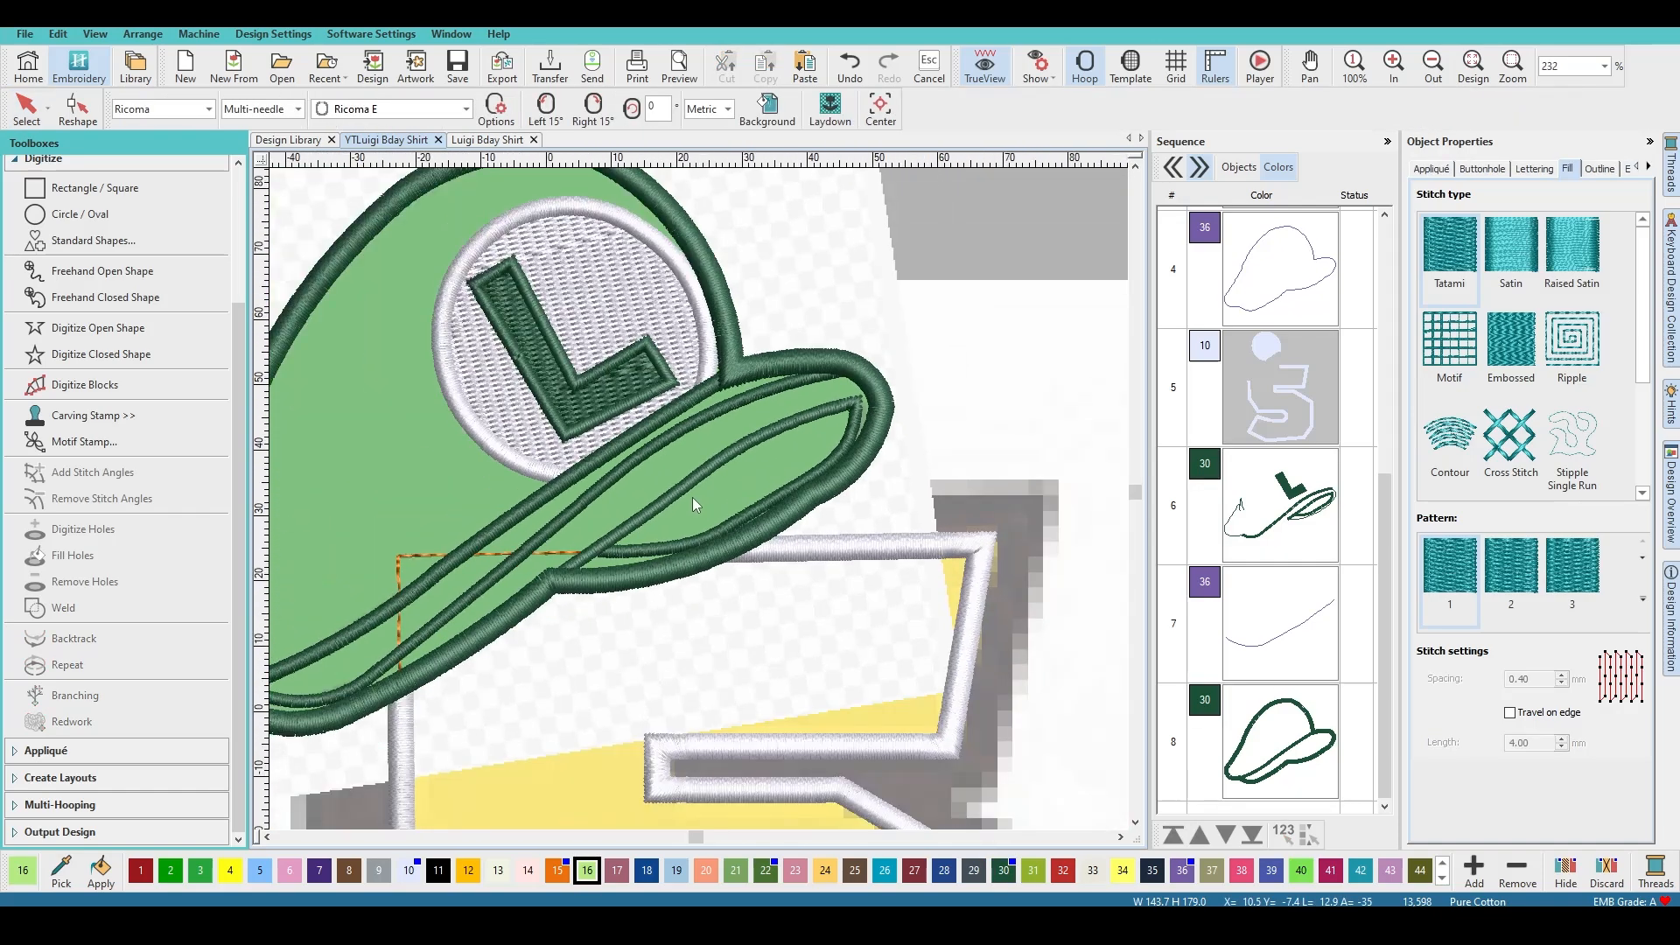
{"action": "left_click", "coordinate": [643, 555]}
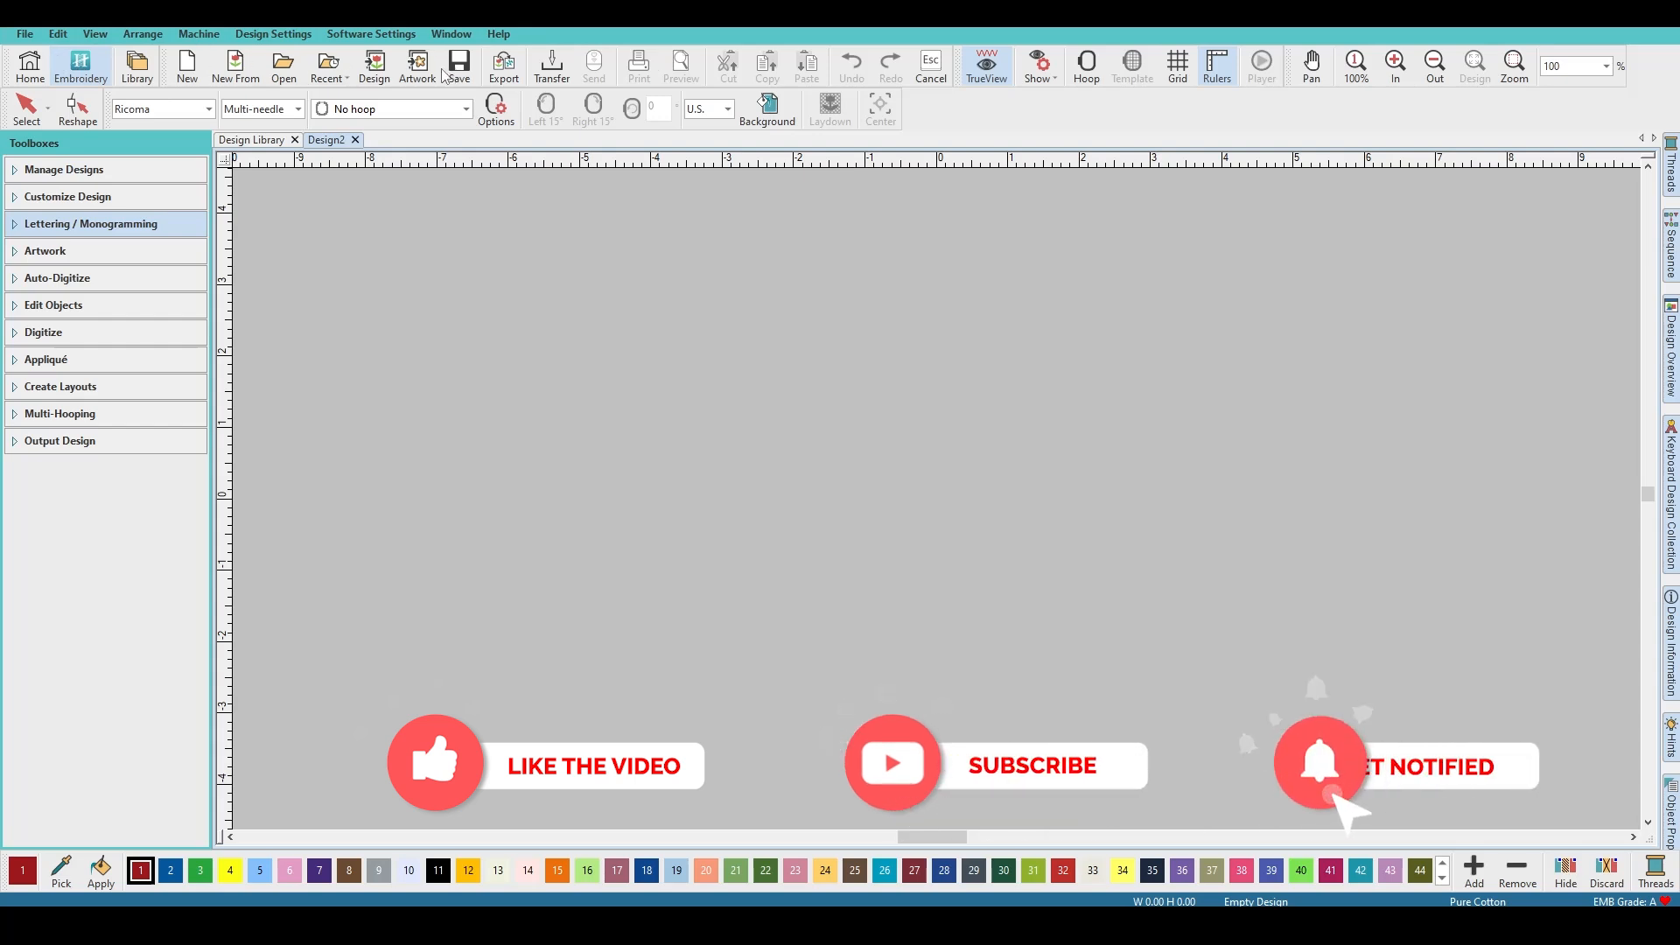
Step: Open the NAWDC PATCH.EMB embroidery design from the NAWDC folder
{"action": "left_click", "coordinate": [24, 35]}
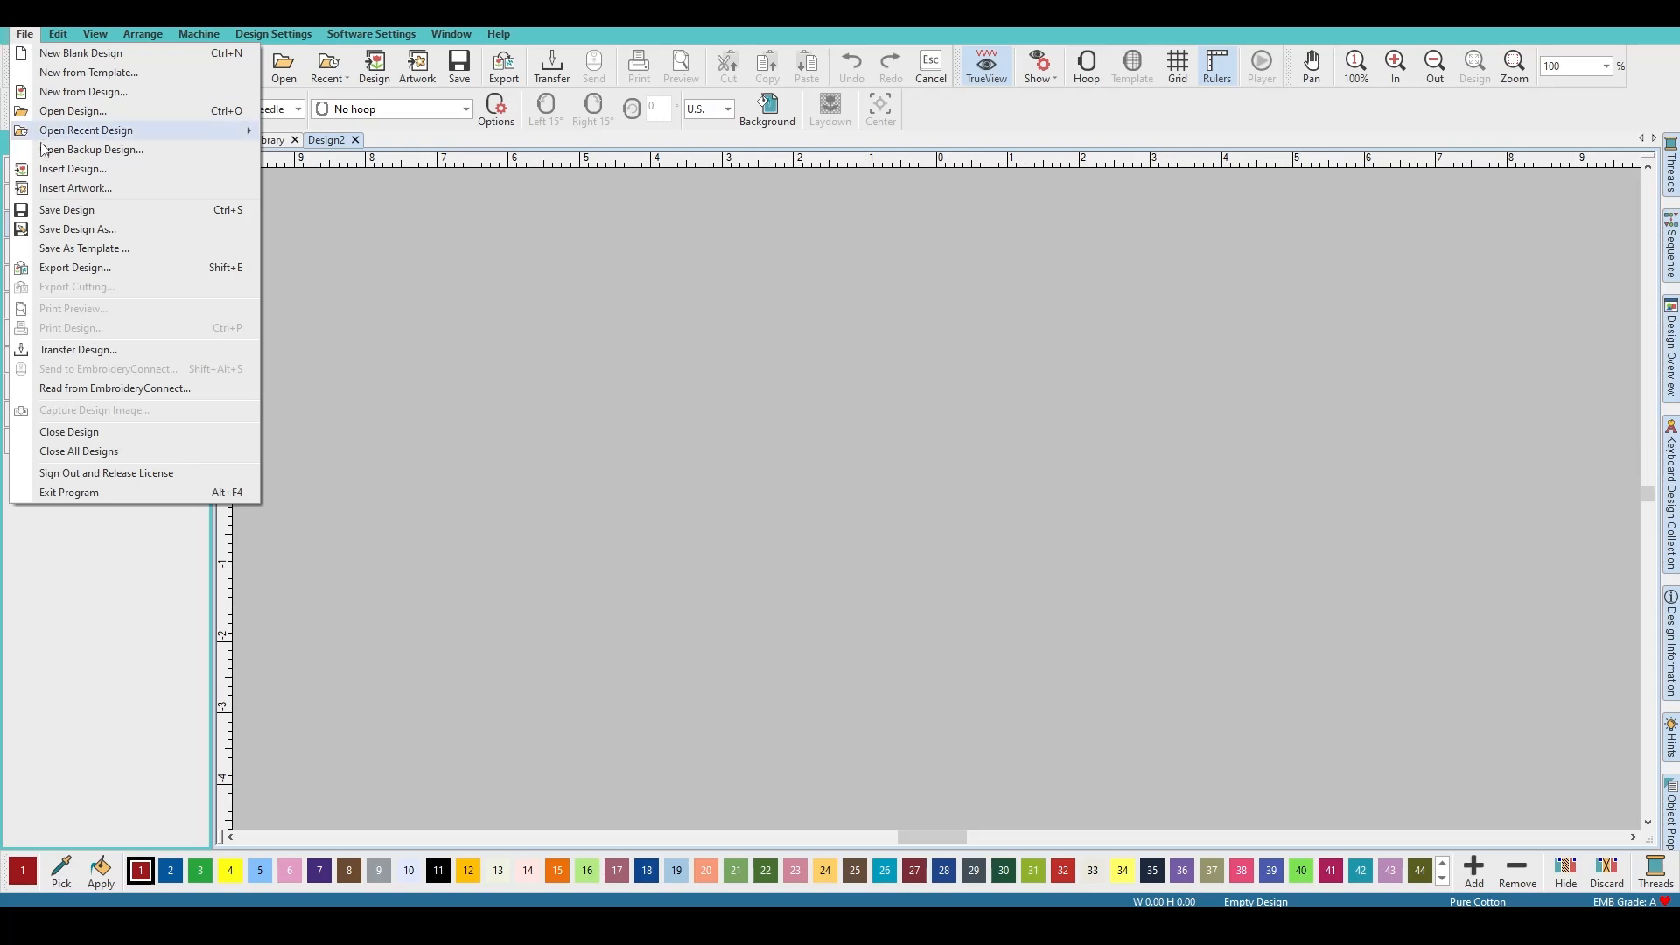
{"action": "left_click", "coordinate": [460, 222]}
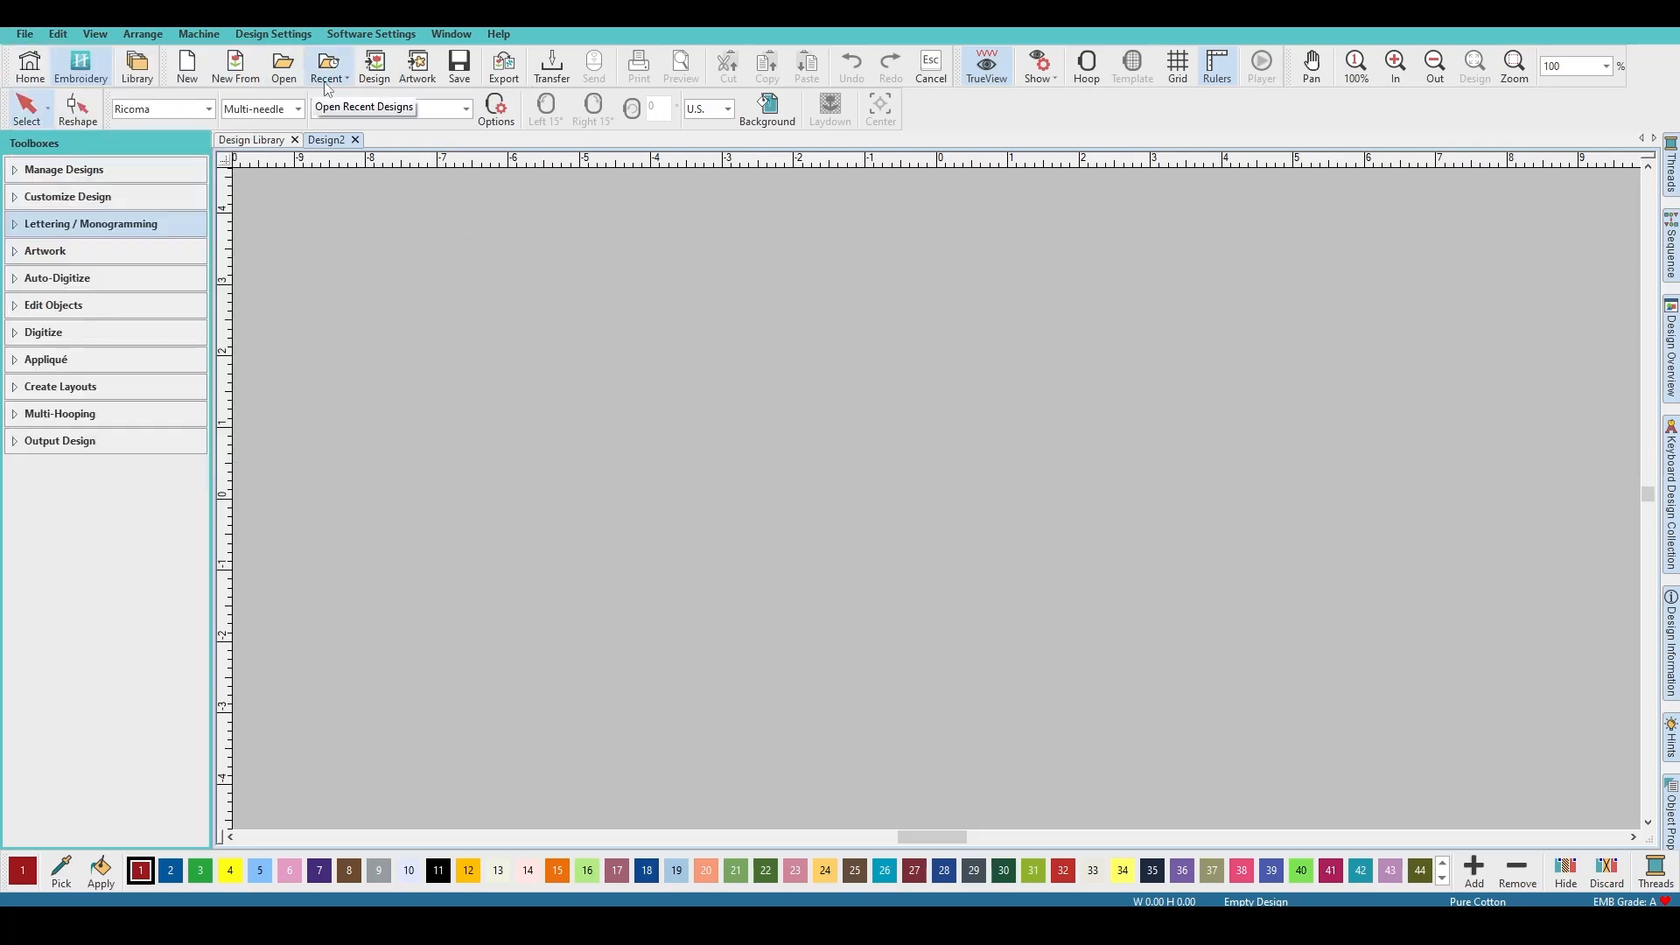
{"action": "left_click", "coordinate": [284, 70]}
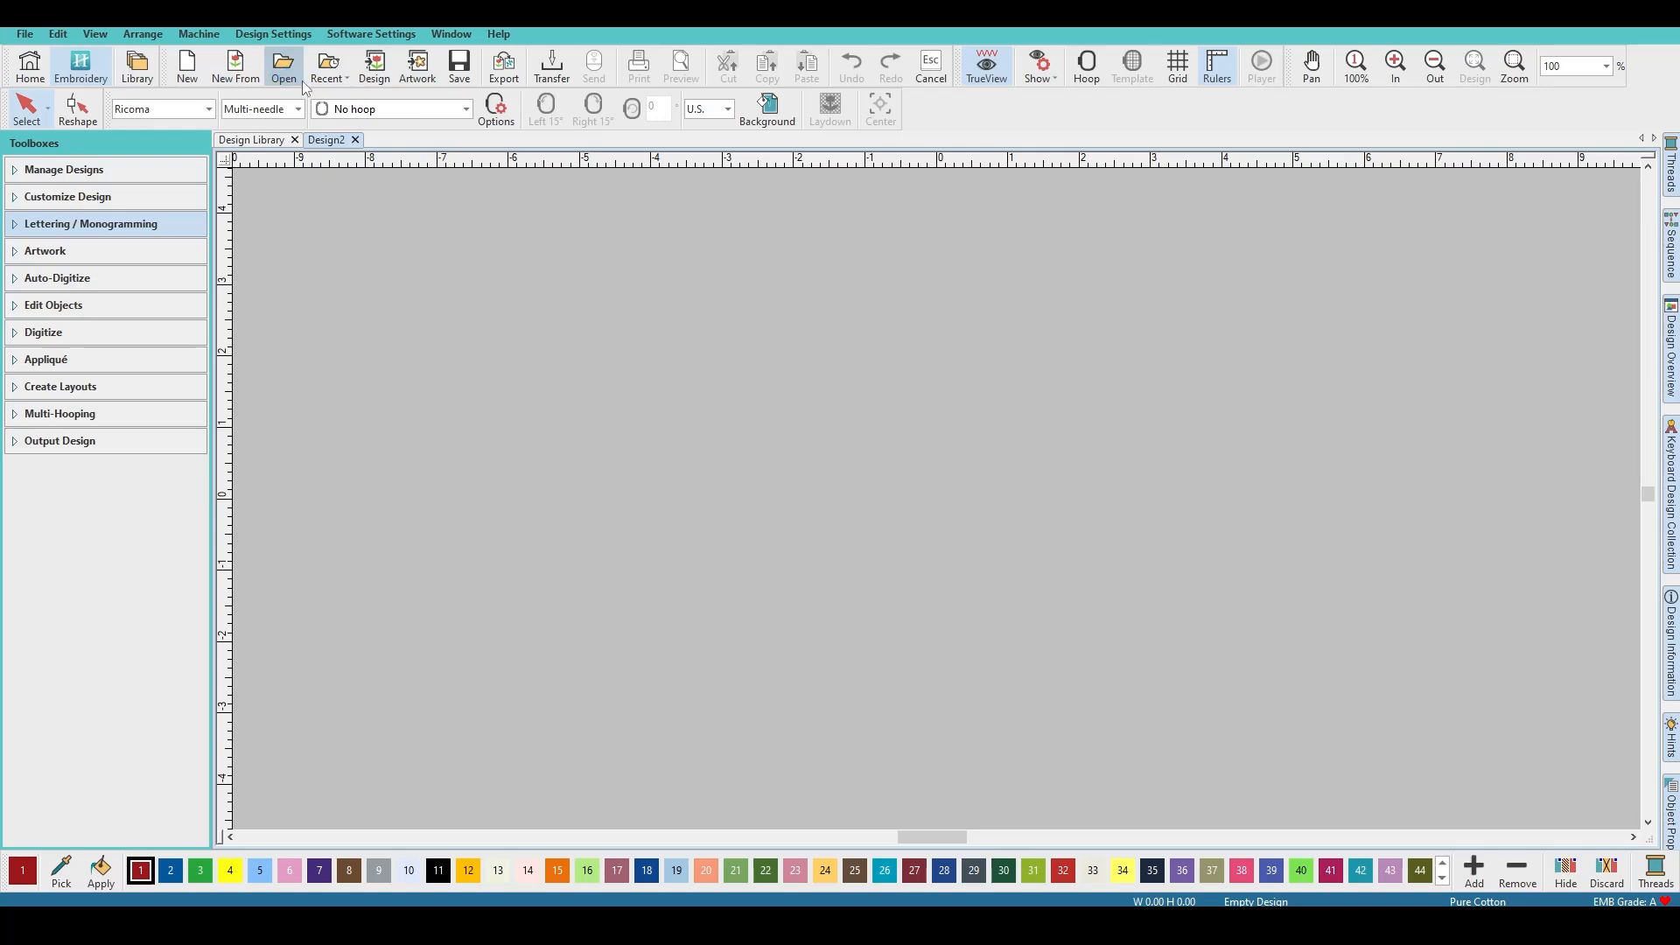
{"action": "left_click", "coordinate": [821, 354]}
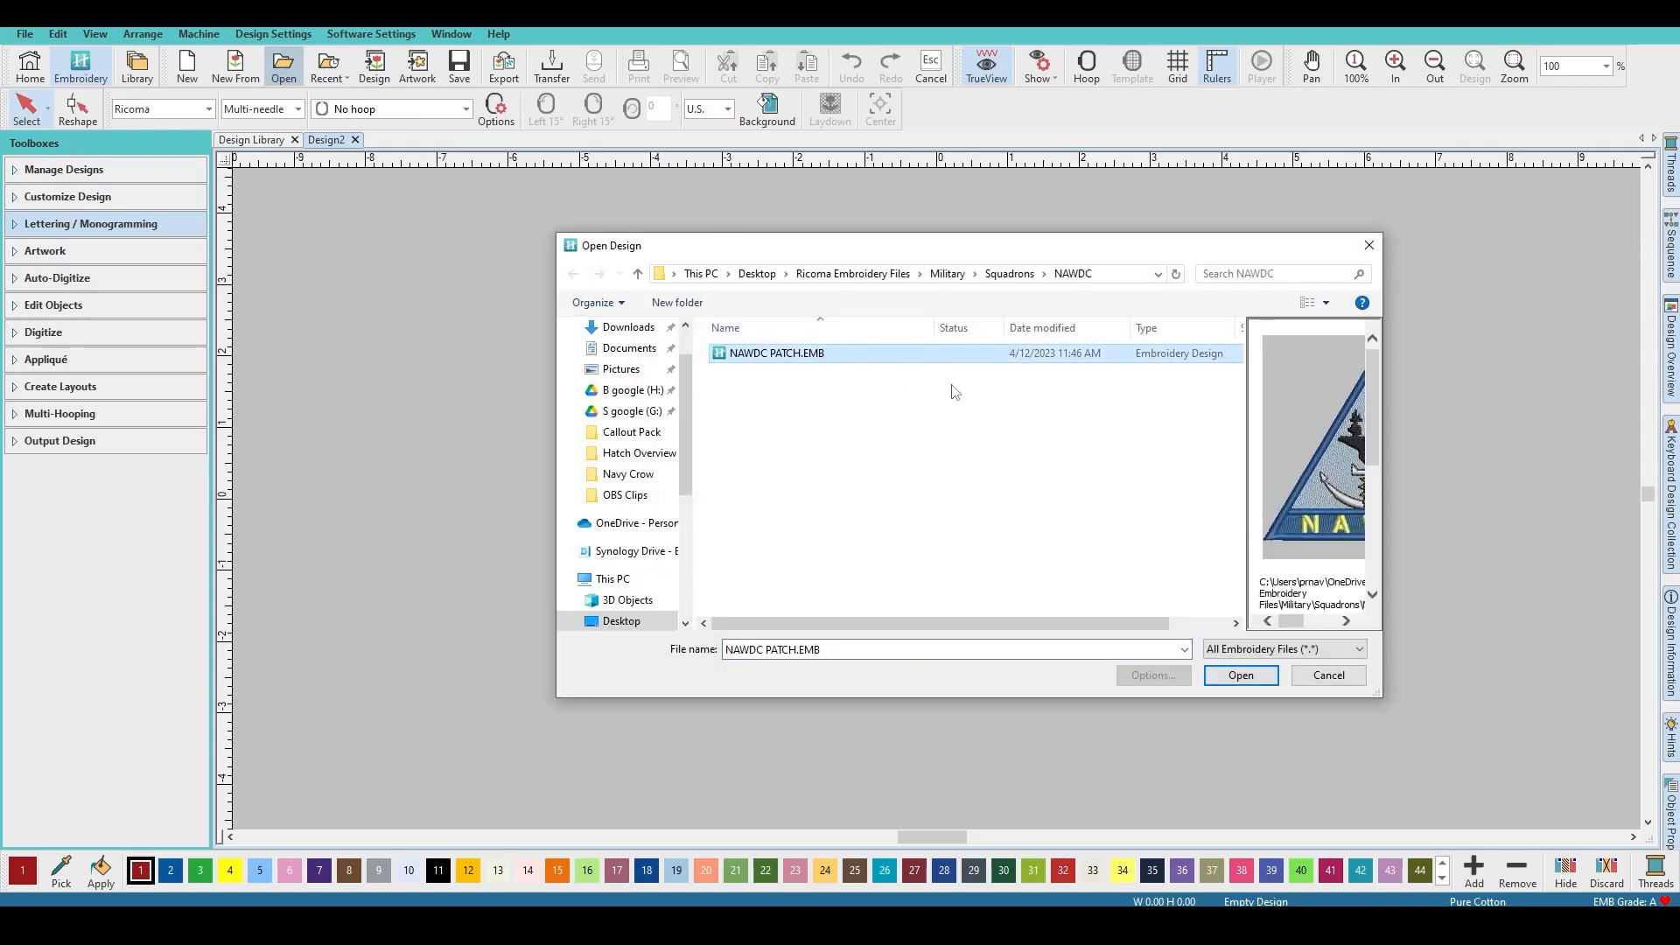
{"action": "left_click", "coordinate": [1241, 675]}
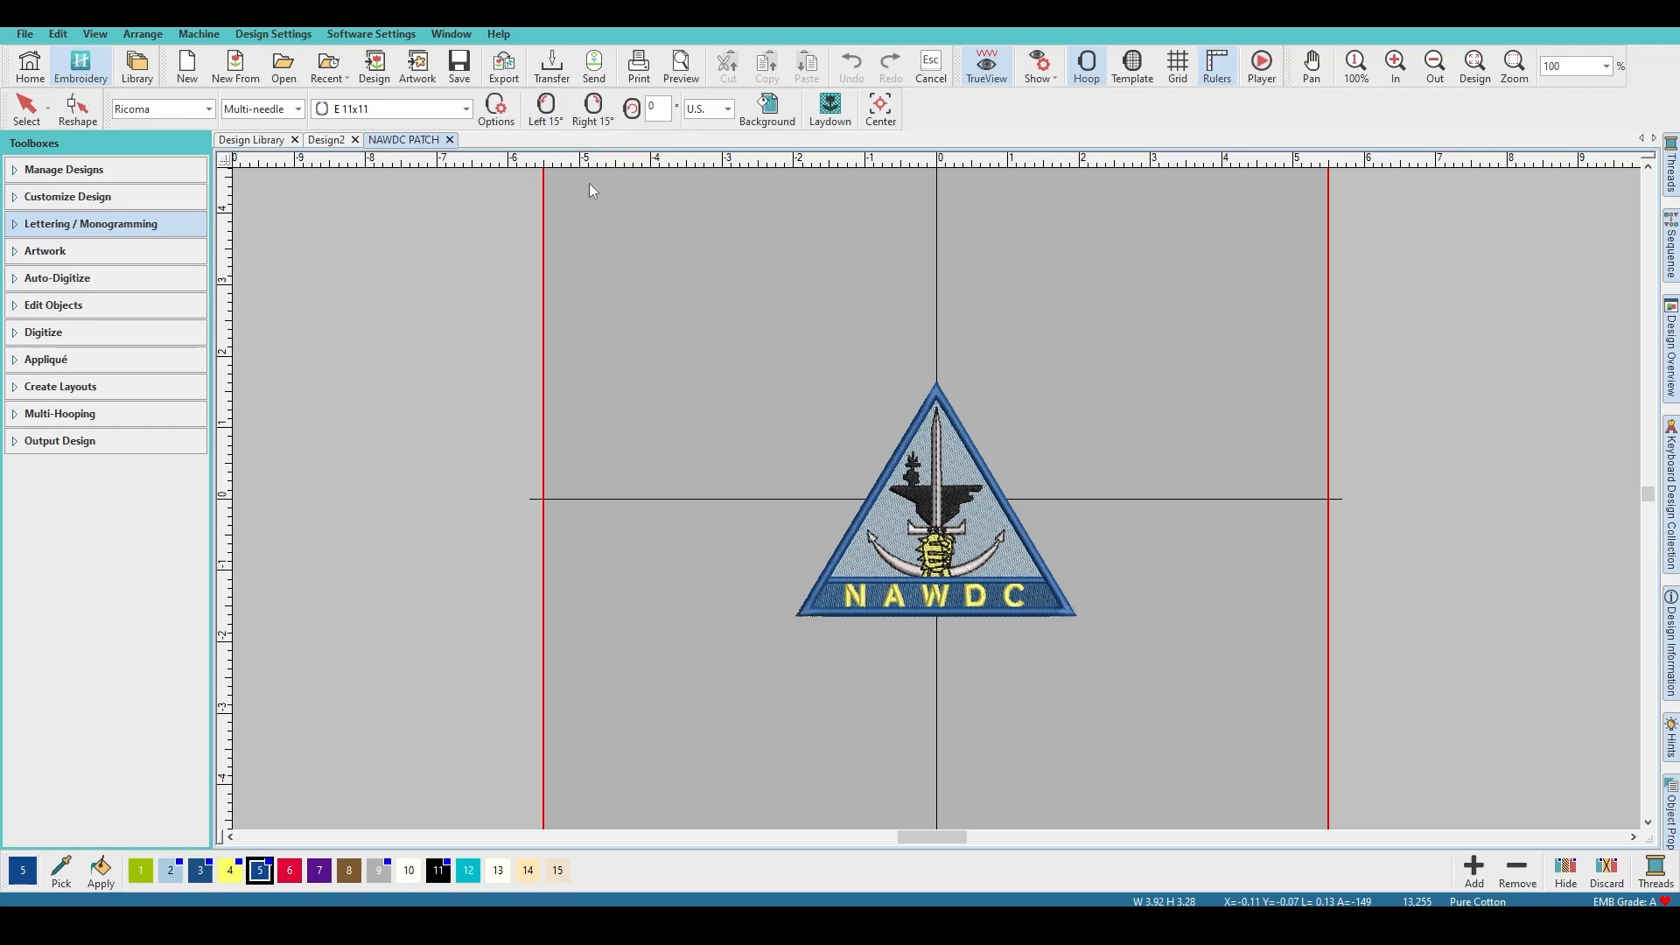
Step: Review the machine file formats available for exporting the NAWDC patch, and leave without exporting
{"action": "left_click", "coordinate": [504, 83]}
{"action": "left_click", "coordinate": [404, 416]}
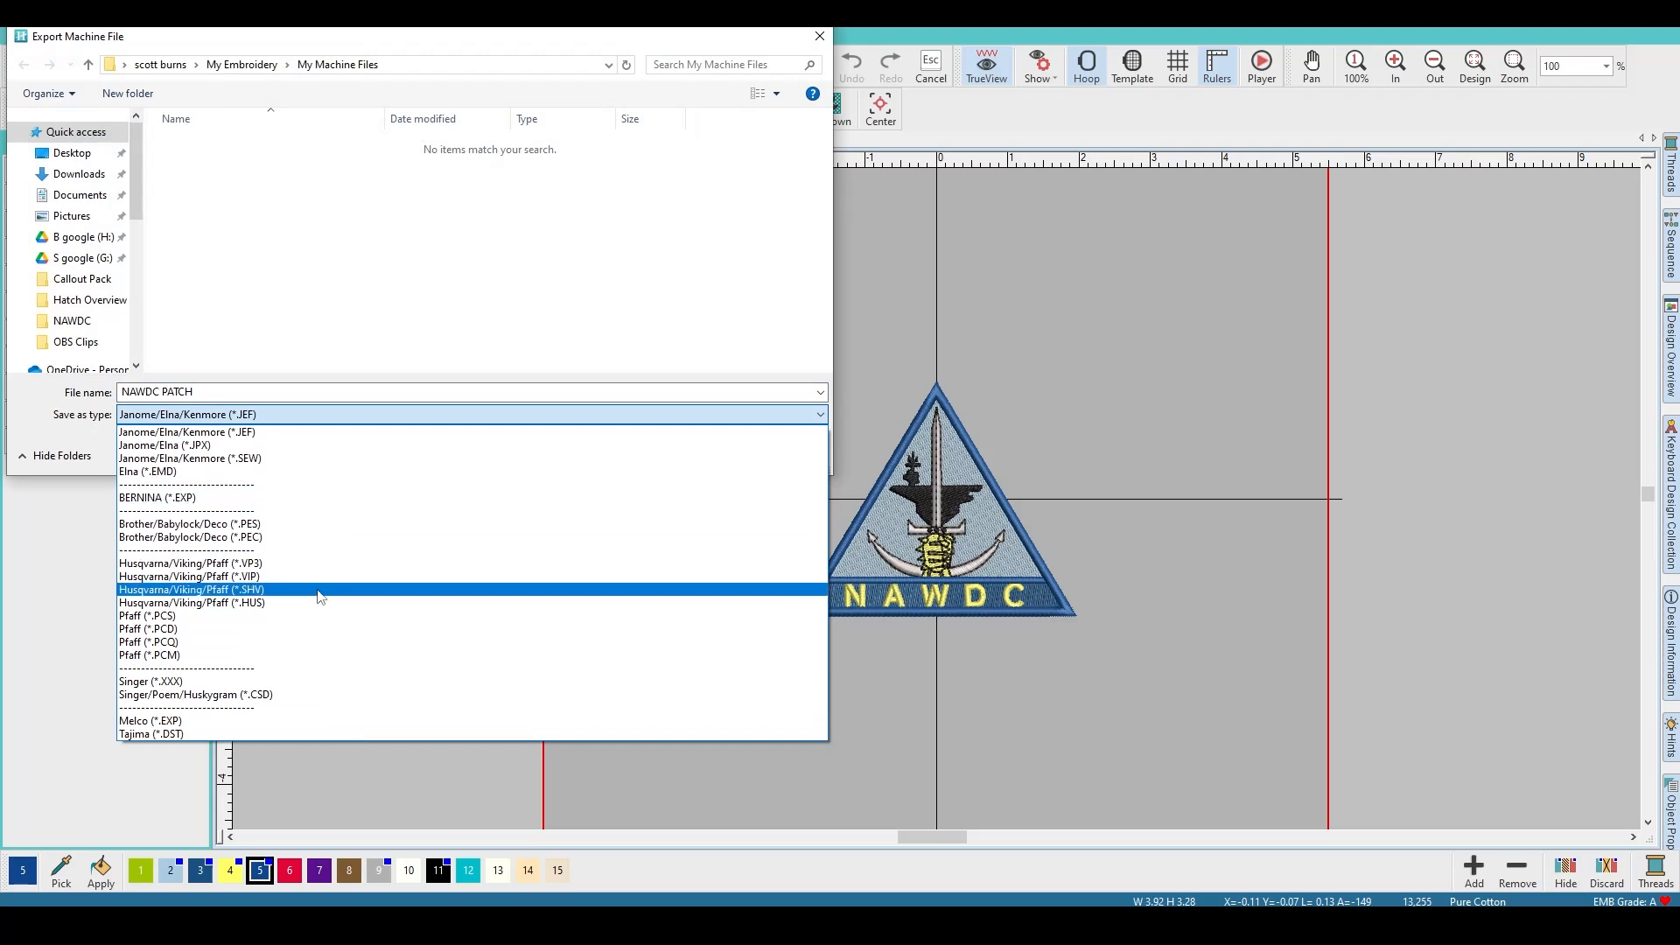
{"action": "left_click", "coordinate": [821, 37]}
{"action": "left_click", "coordinate": [805, 455]}
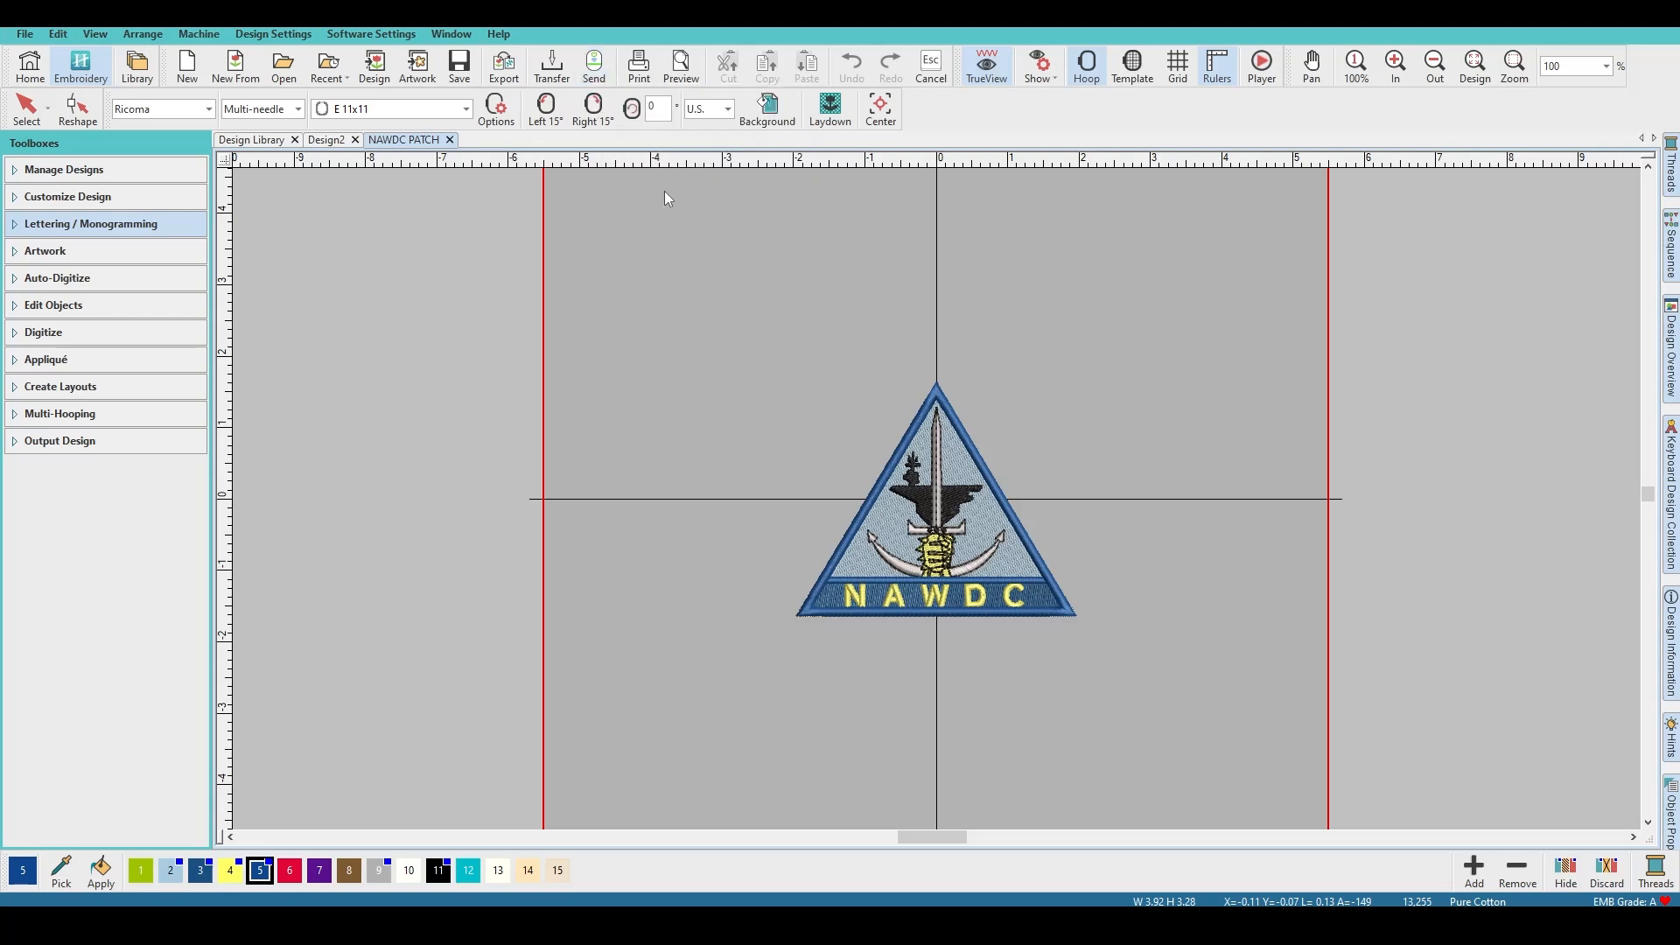
{"action": "key", "text": "Escape"}
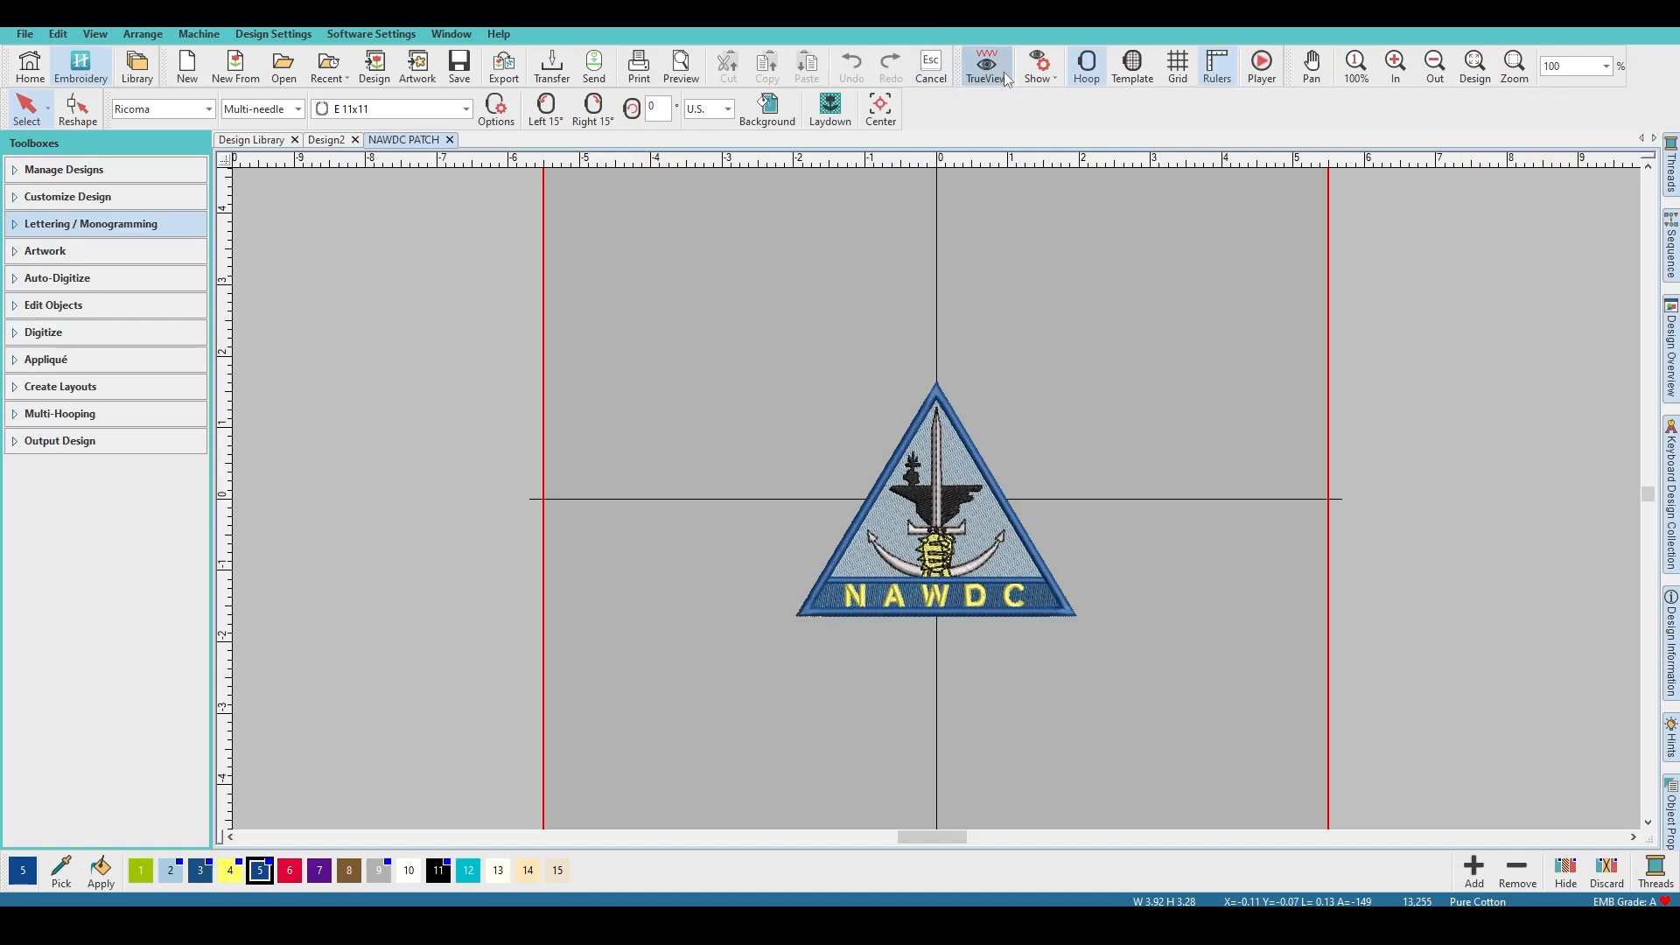
Step: Compare the patch's realistic TrueView with its plain stitch view, examining the stitches around the NAWDC lettering up close
{"action": "key", "text": "t"}
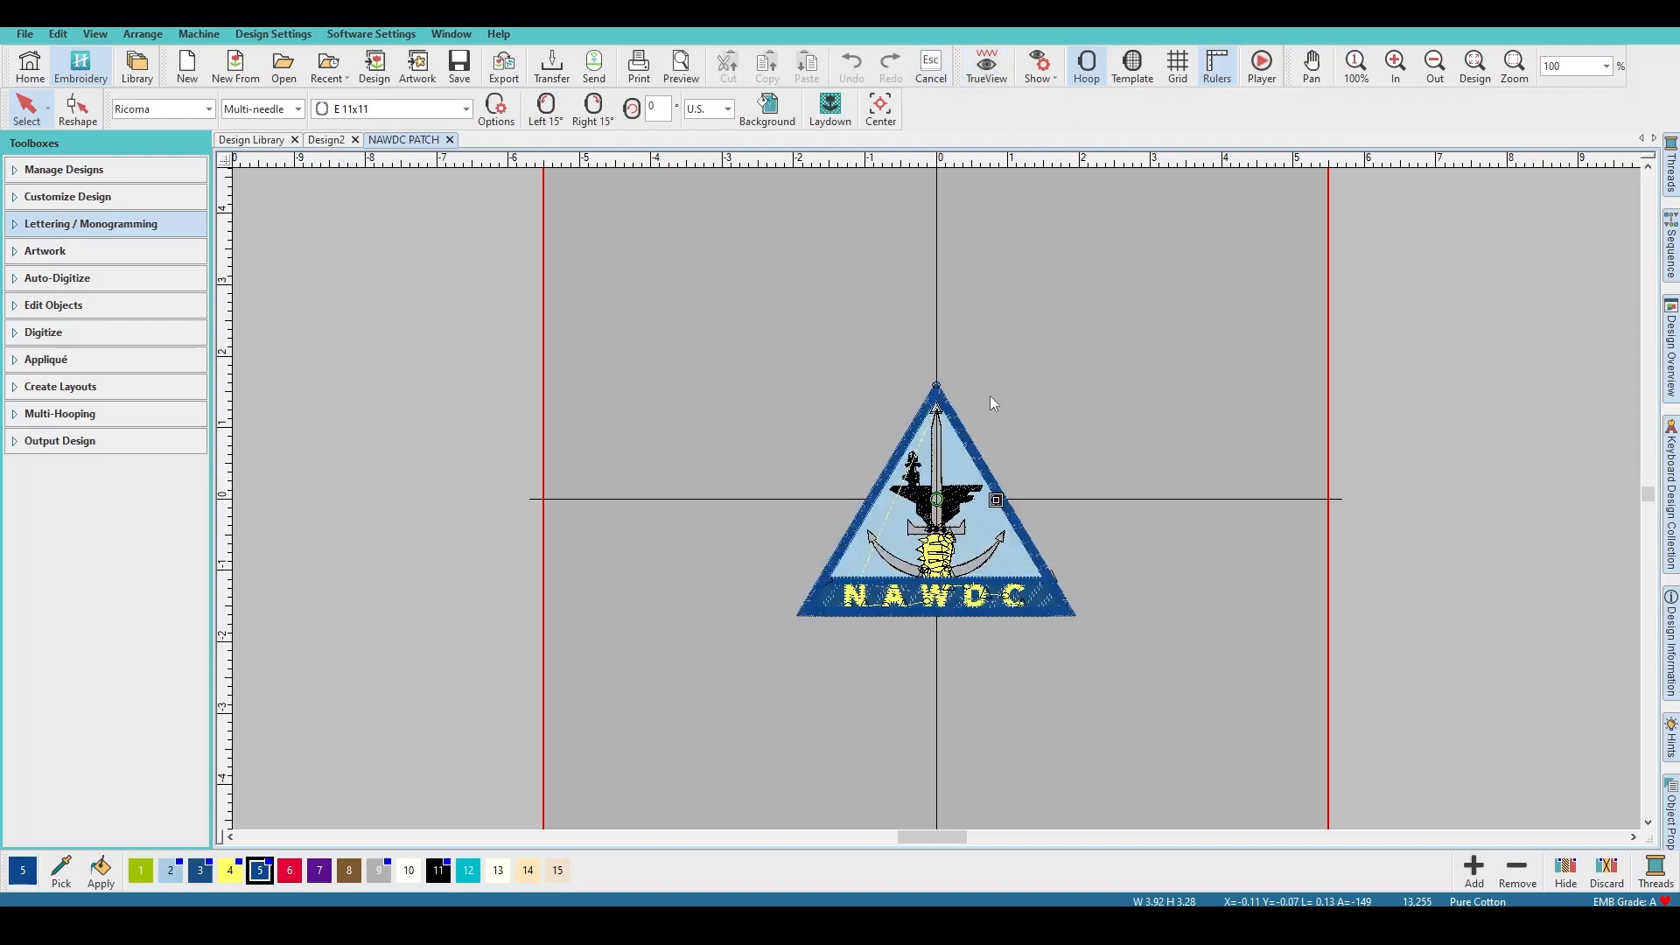
{"action": "scroll", "coordinate": [990, 395], "scroll_direction": "up", "scroll_amount": 8}
{"action": "scroll", "coordinate": [919, 603], "scroll_direction": "up", "scroll_amount": 2}
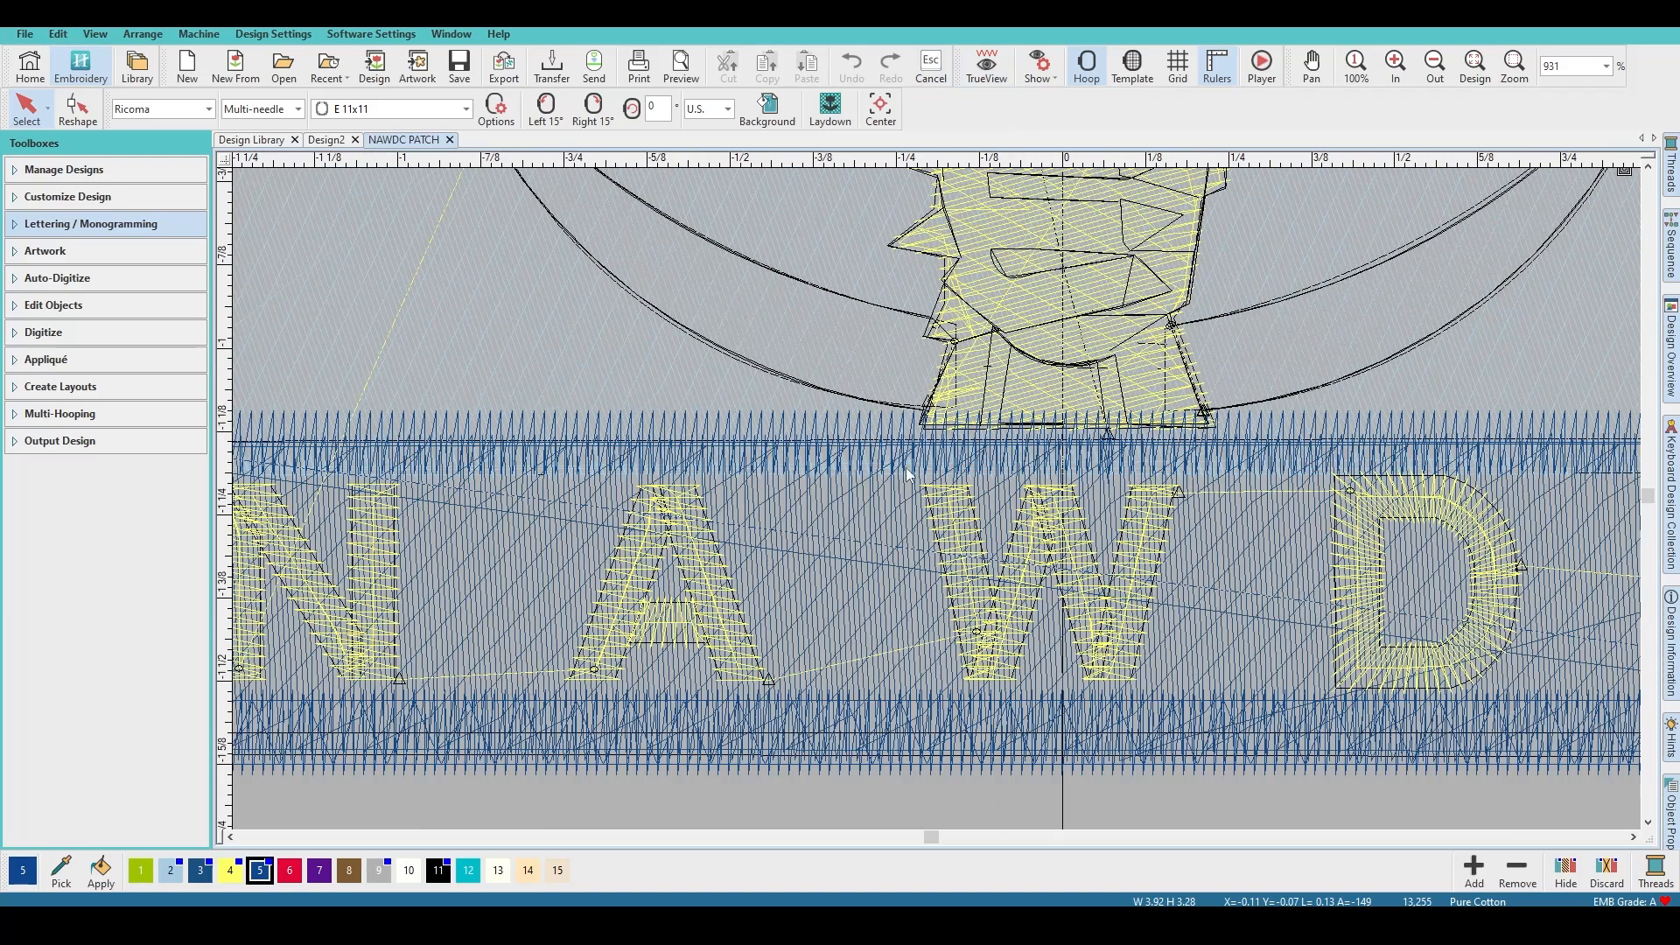
{"action": "scroll", "coordinate": [1003, 354], "scroll_direction": "down", "scroll_amount": 8}
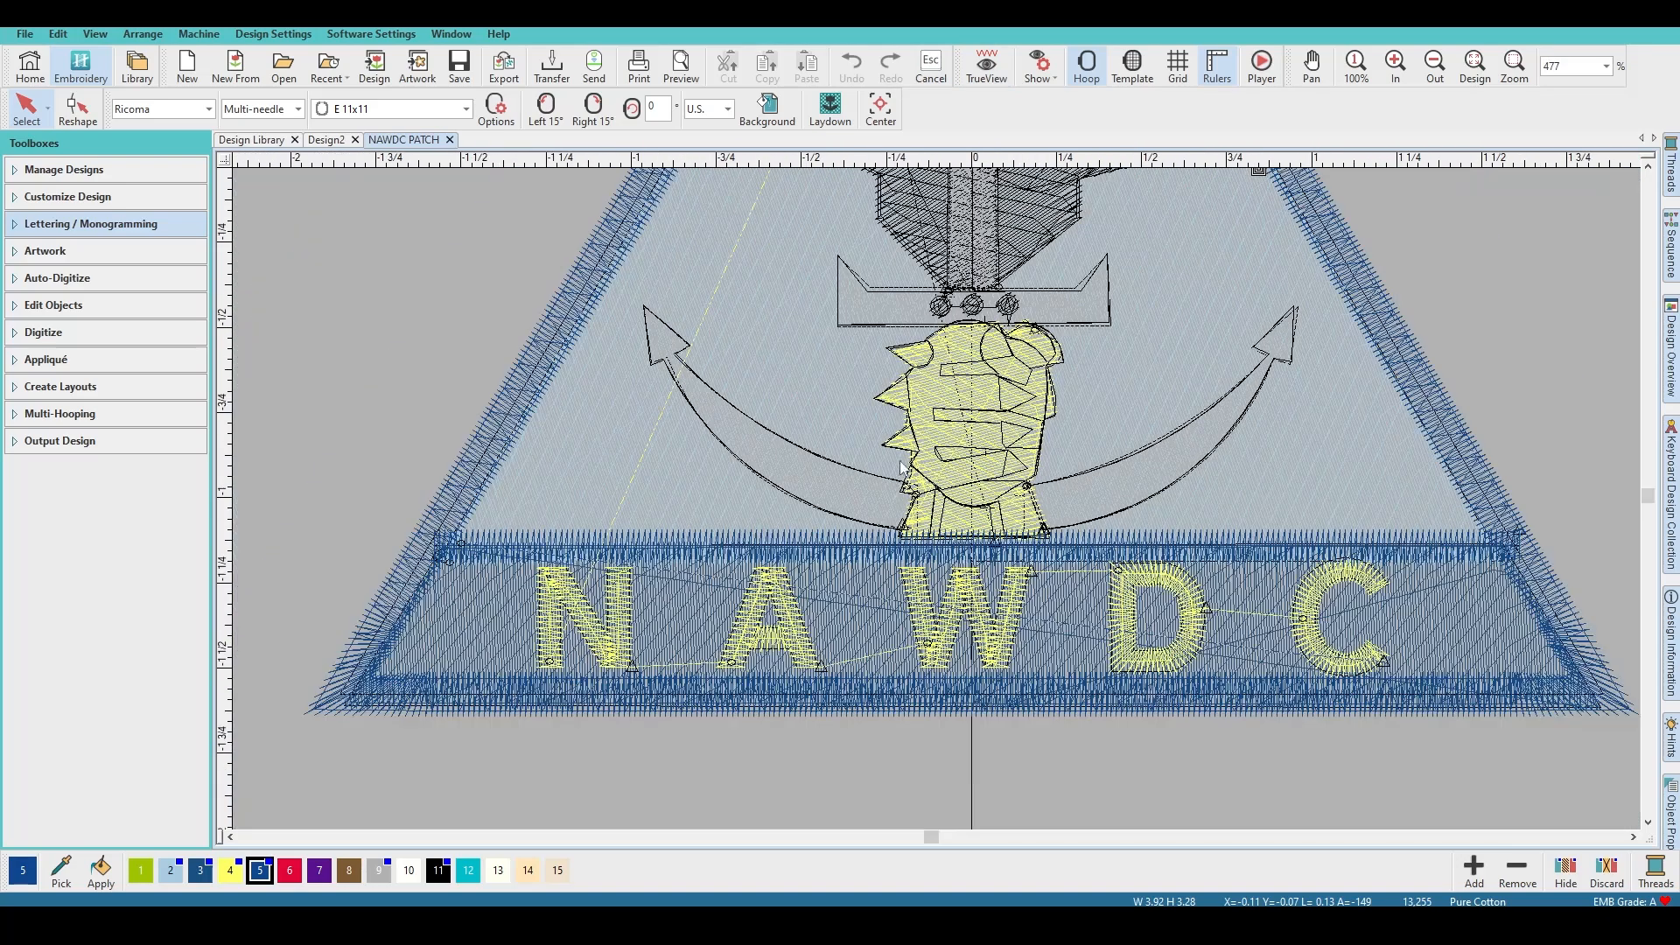
{"action": "key", "text": "t"}
{"action": "scroll", "coordinate": [962, 533], "scroll_direction": "up", "scroll_amount": 2}
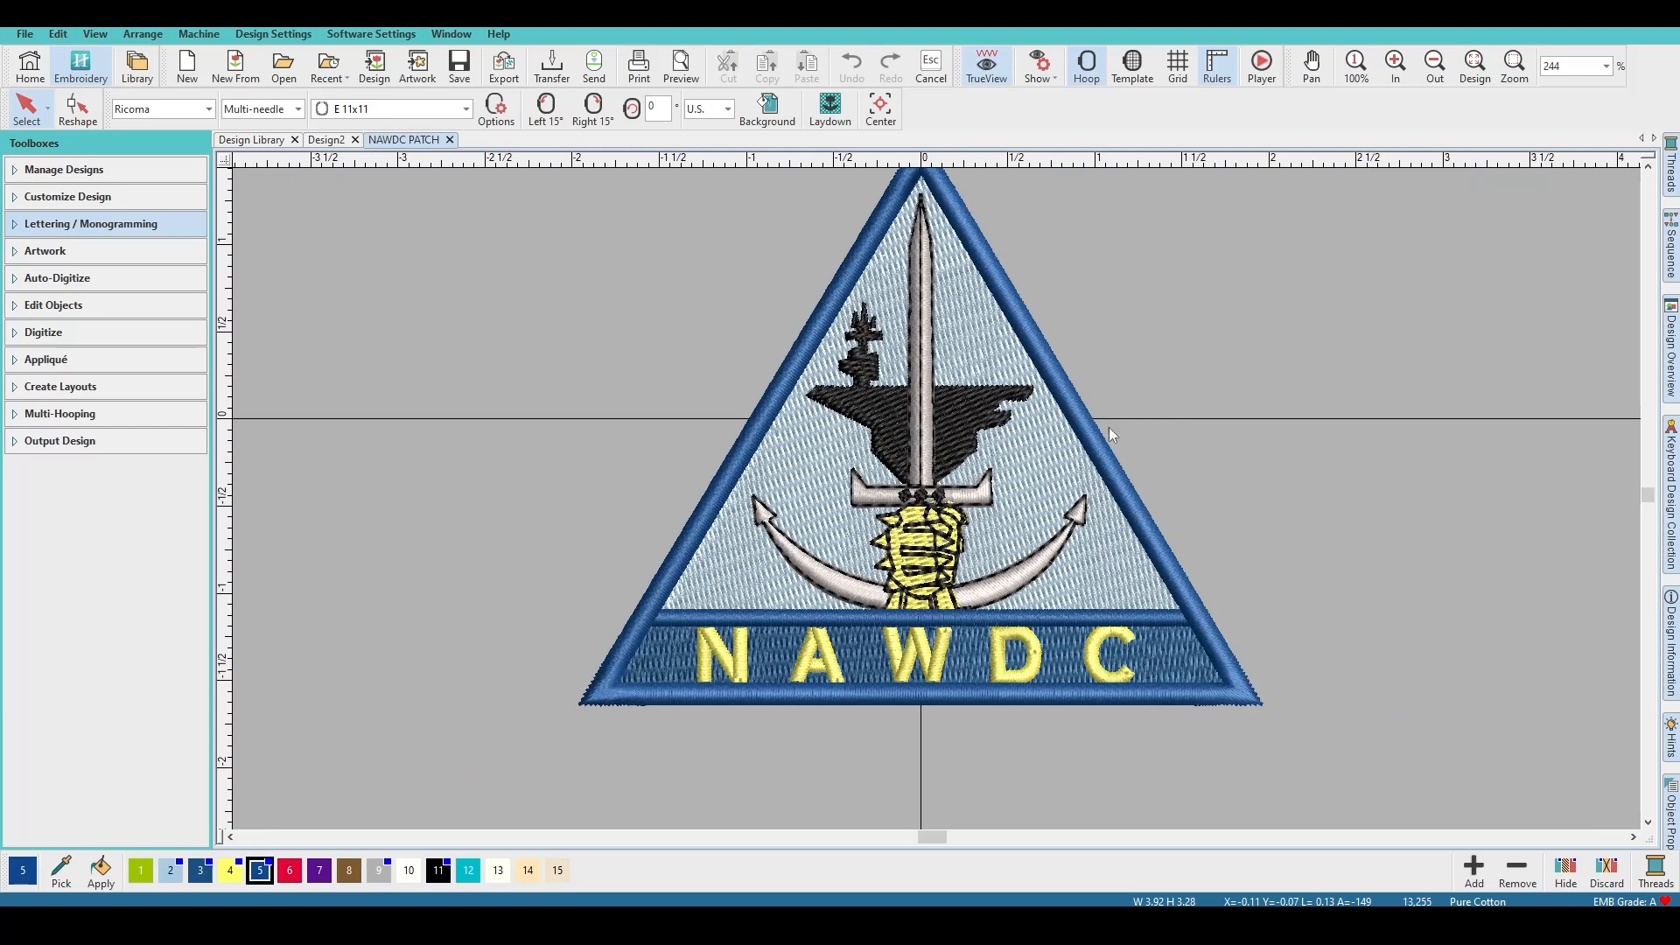
{"action": "scroll", "coordinate": [930, 437], "scroll_direction": "down", "scroll_amount": 1}
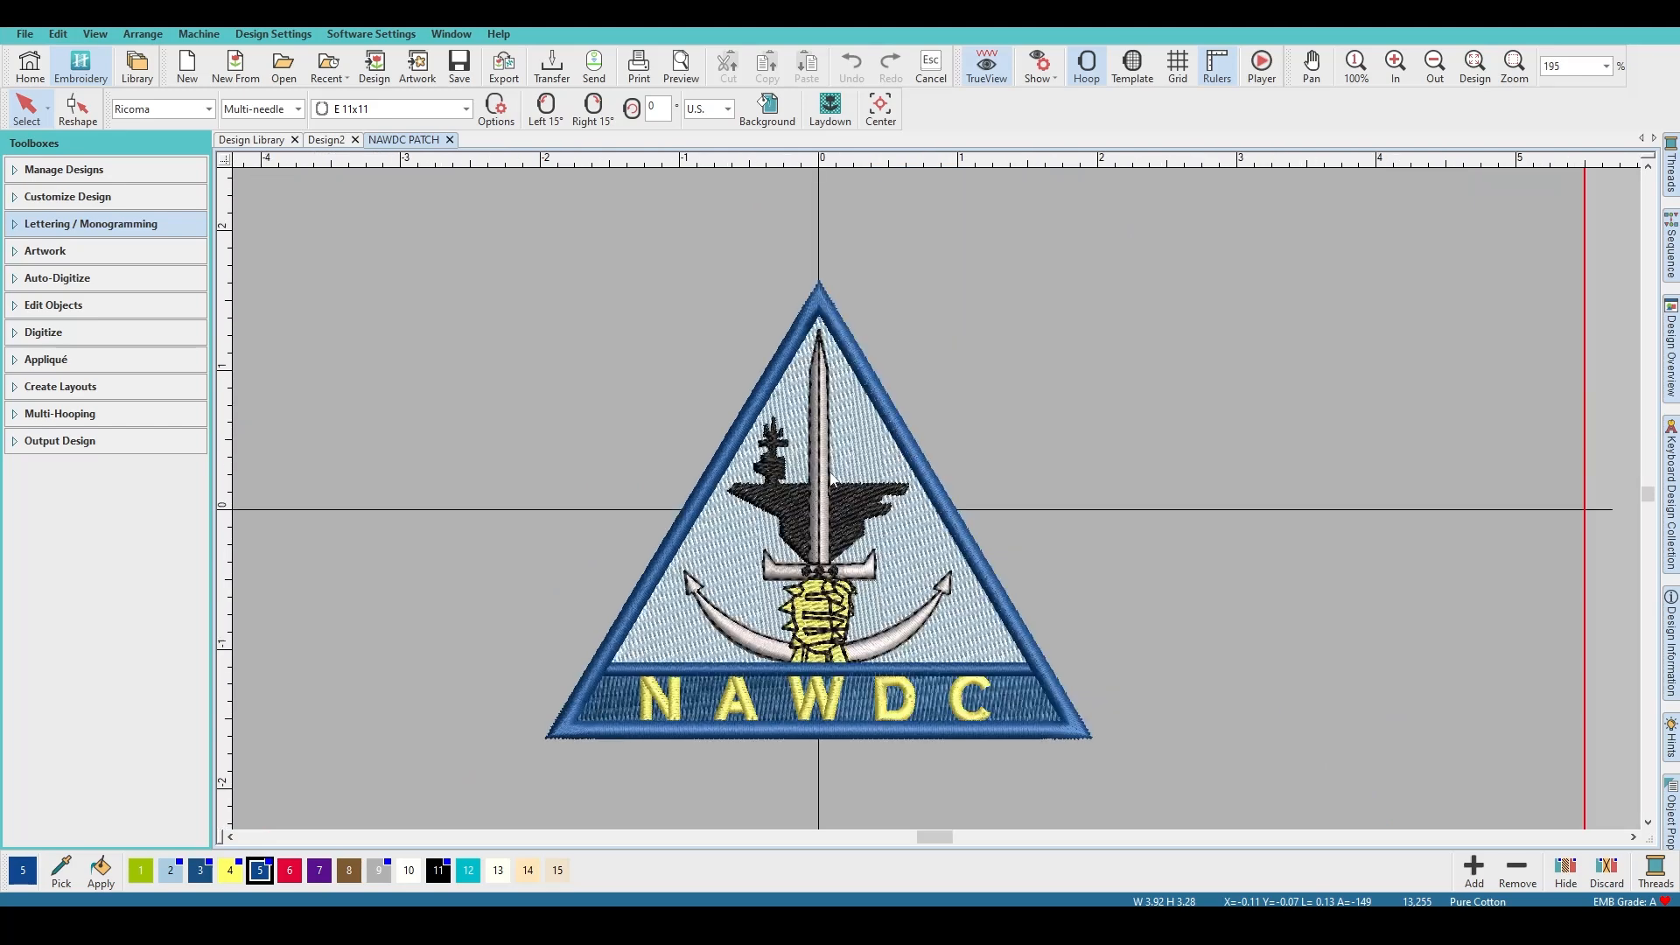
{"action": "key", "text": "t"}
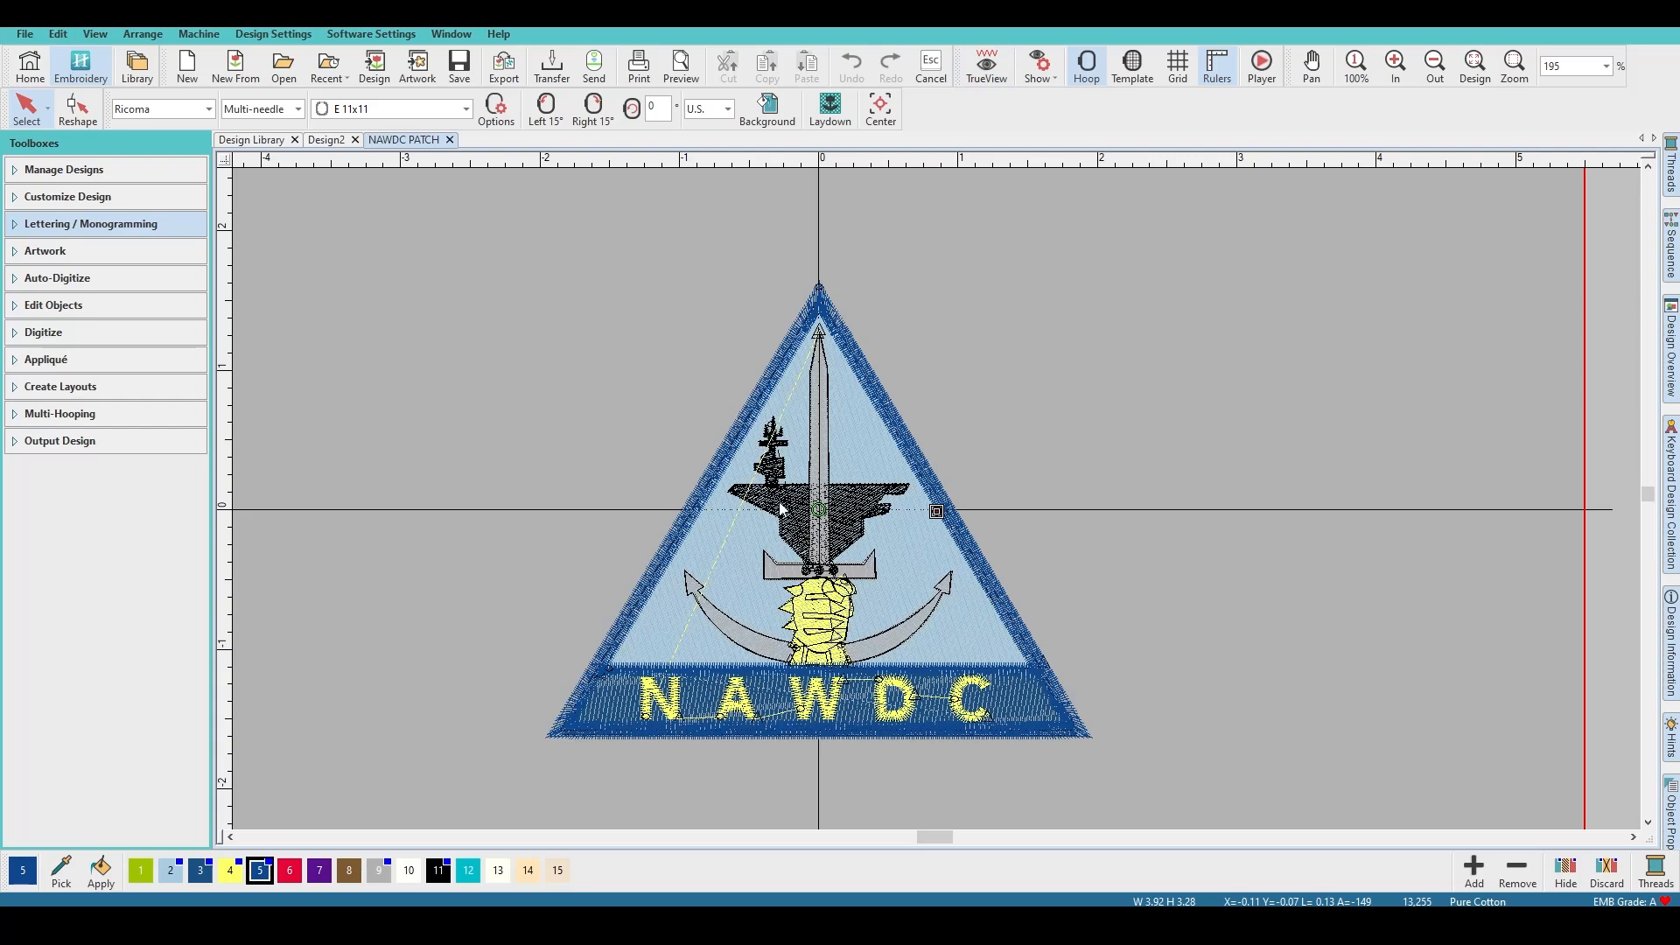
{"action": "key", "text": "t"}
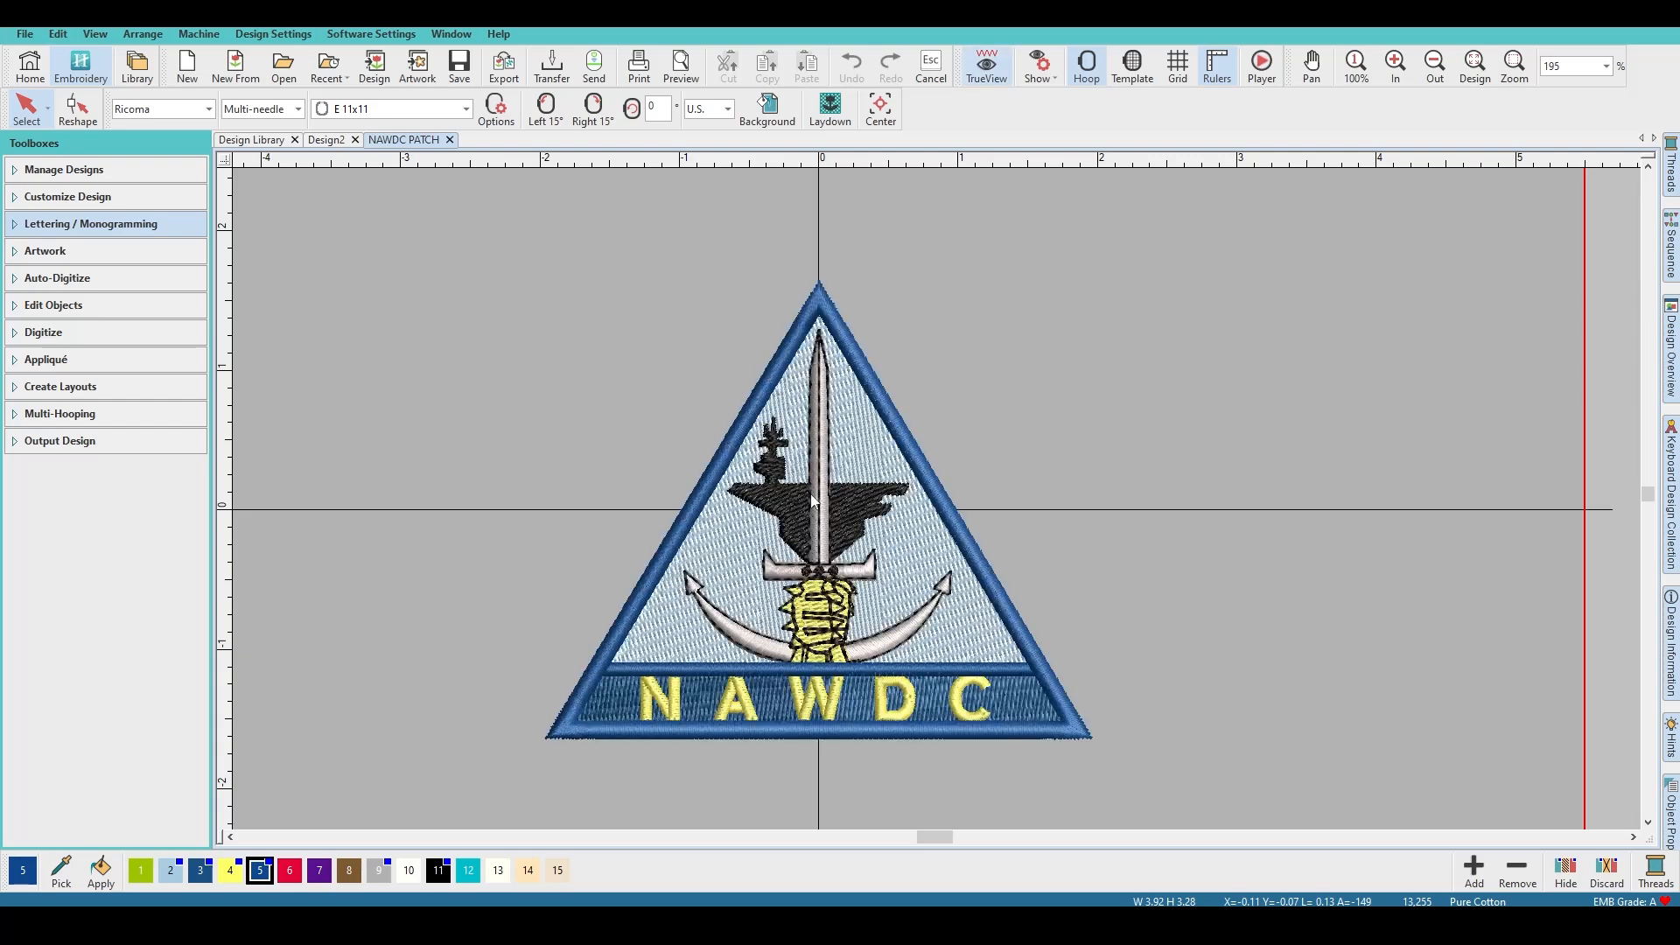
Step: Show the needle points with TrueView turned off and inspect them around the ship and blue border
{"action": "left_click", "coordinate": [1038, 75]}
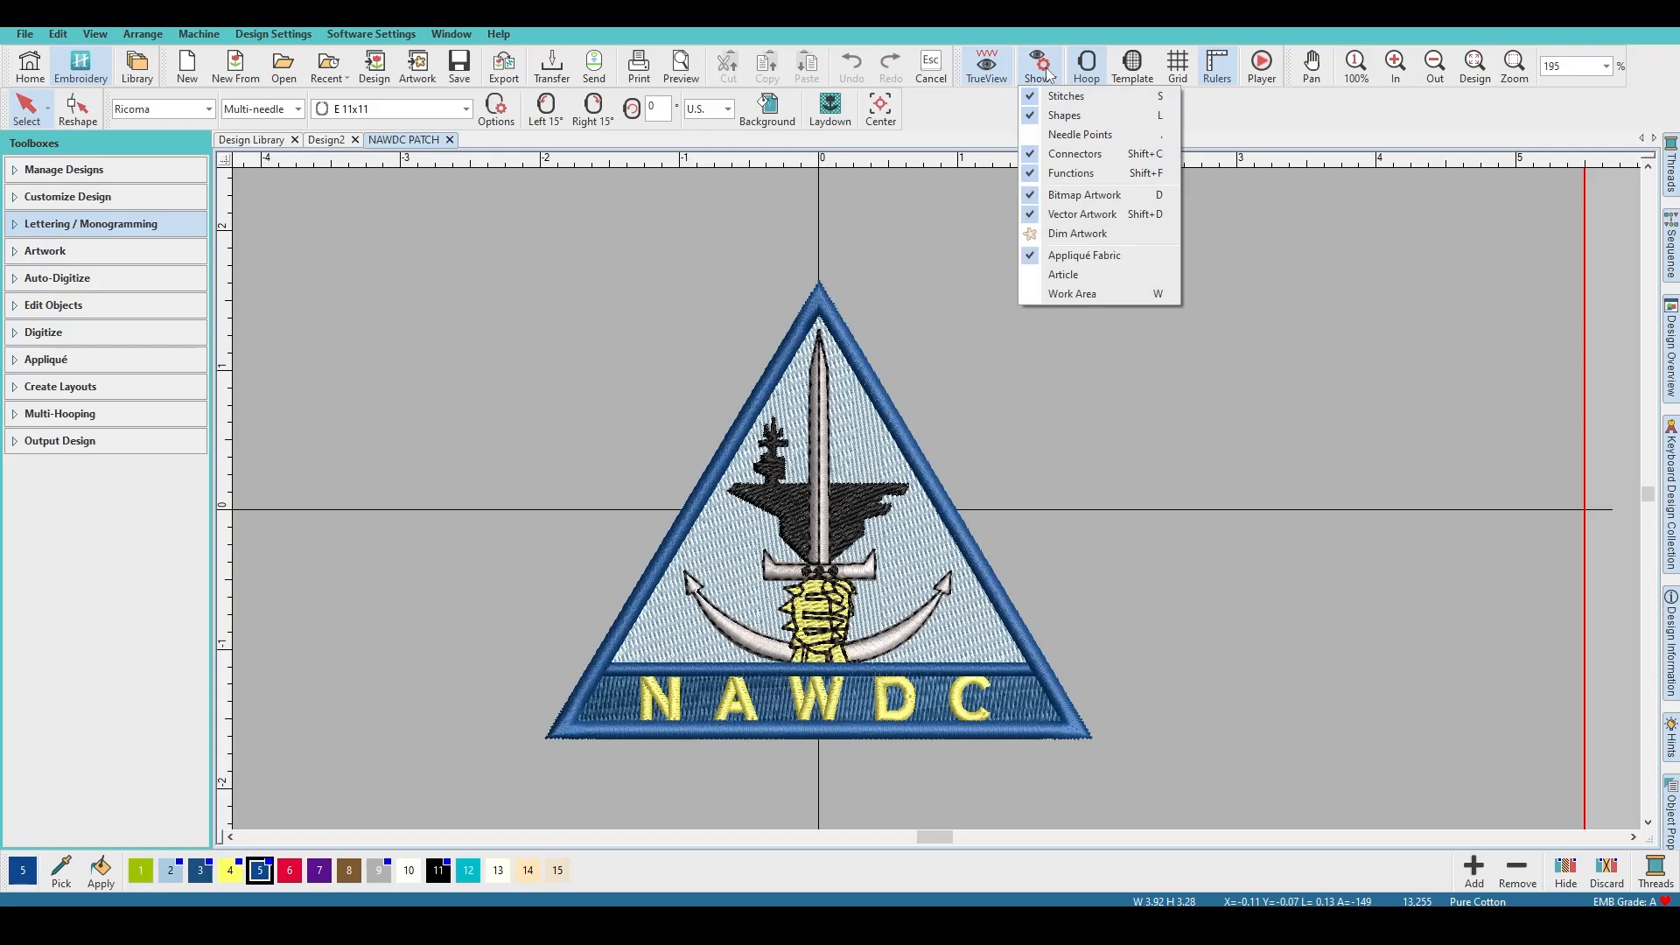
{"action": "left_click", "coordinate": [1075, 137]}
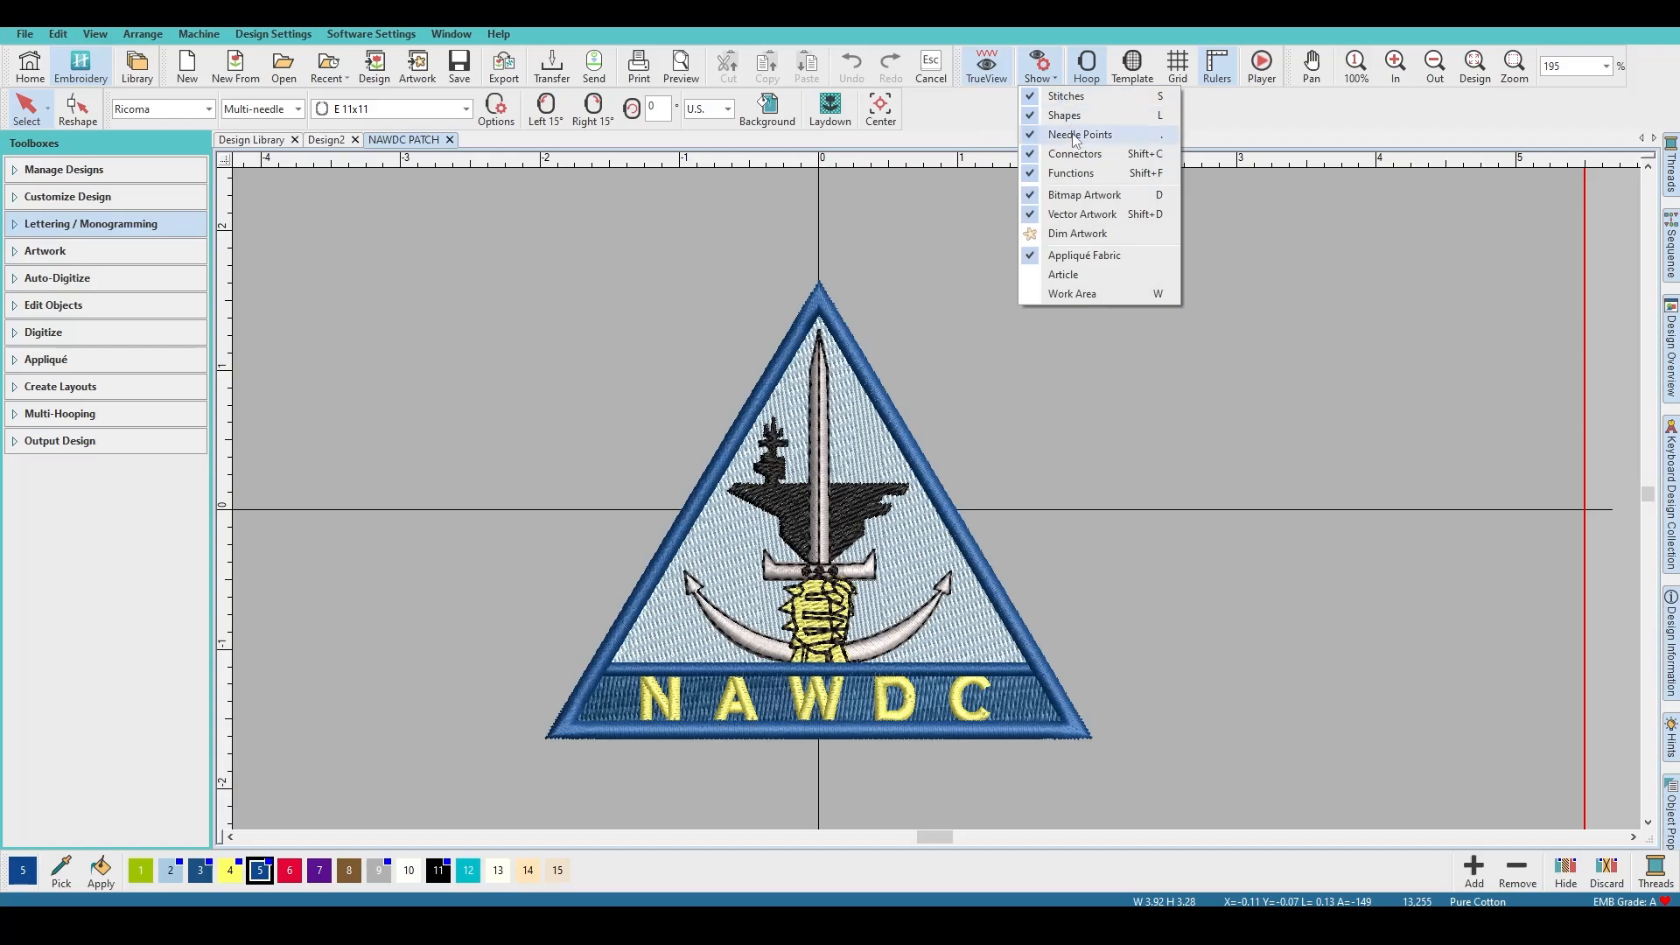
{"action": "left_click", "coordinate": [970, 252]}
{"action": "key", "text": "t"}
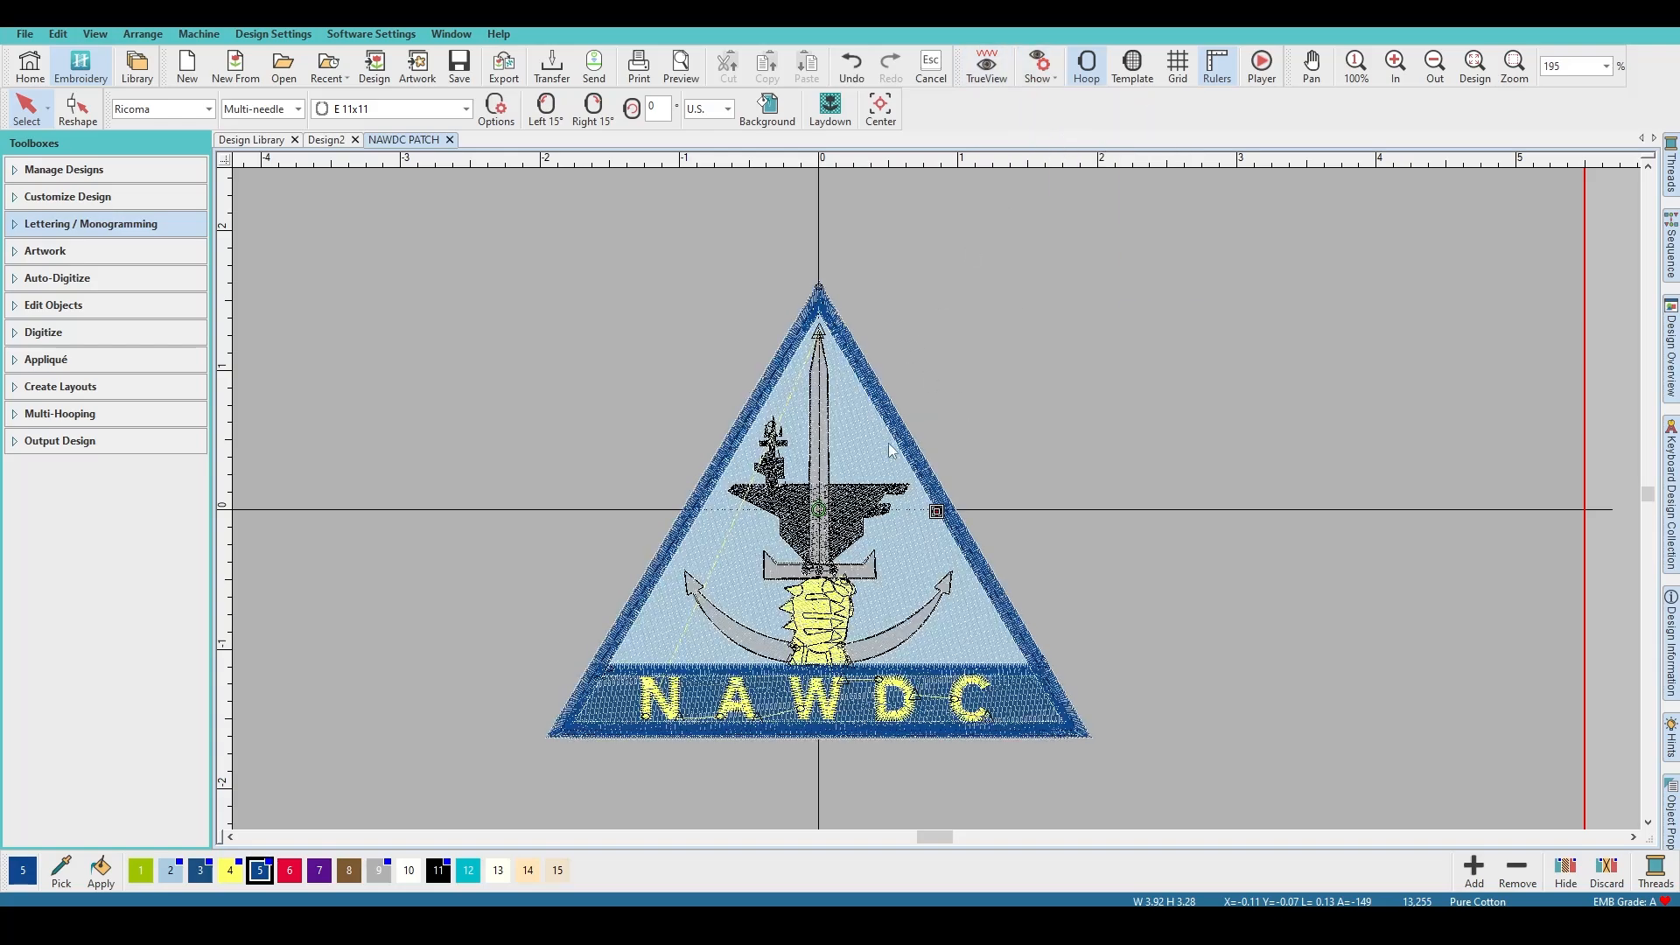
{"action": "scroll", "coordinate": [936, 498], "scroll_direction": "up", "scroll_amount": 8}
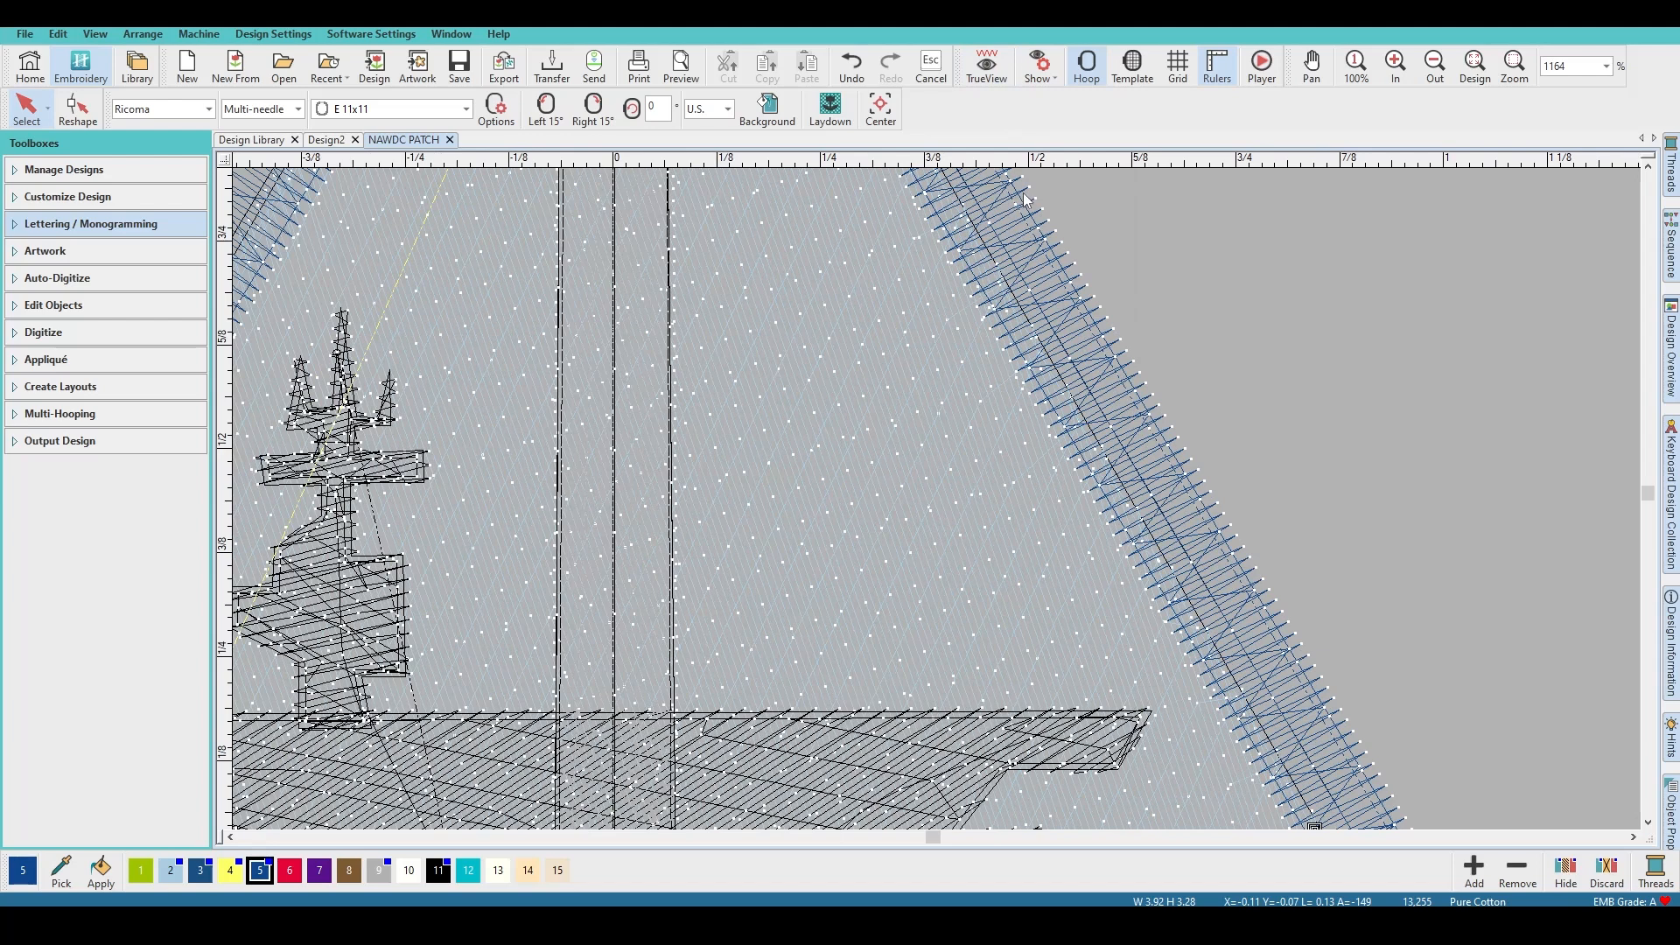
Step: Hide the needle points and toggle the display of shapes off and on
{"action": "left_click", "coordinate": [1047, 69]}
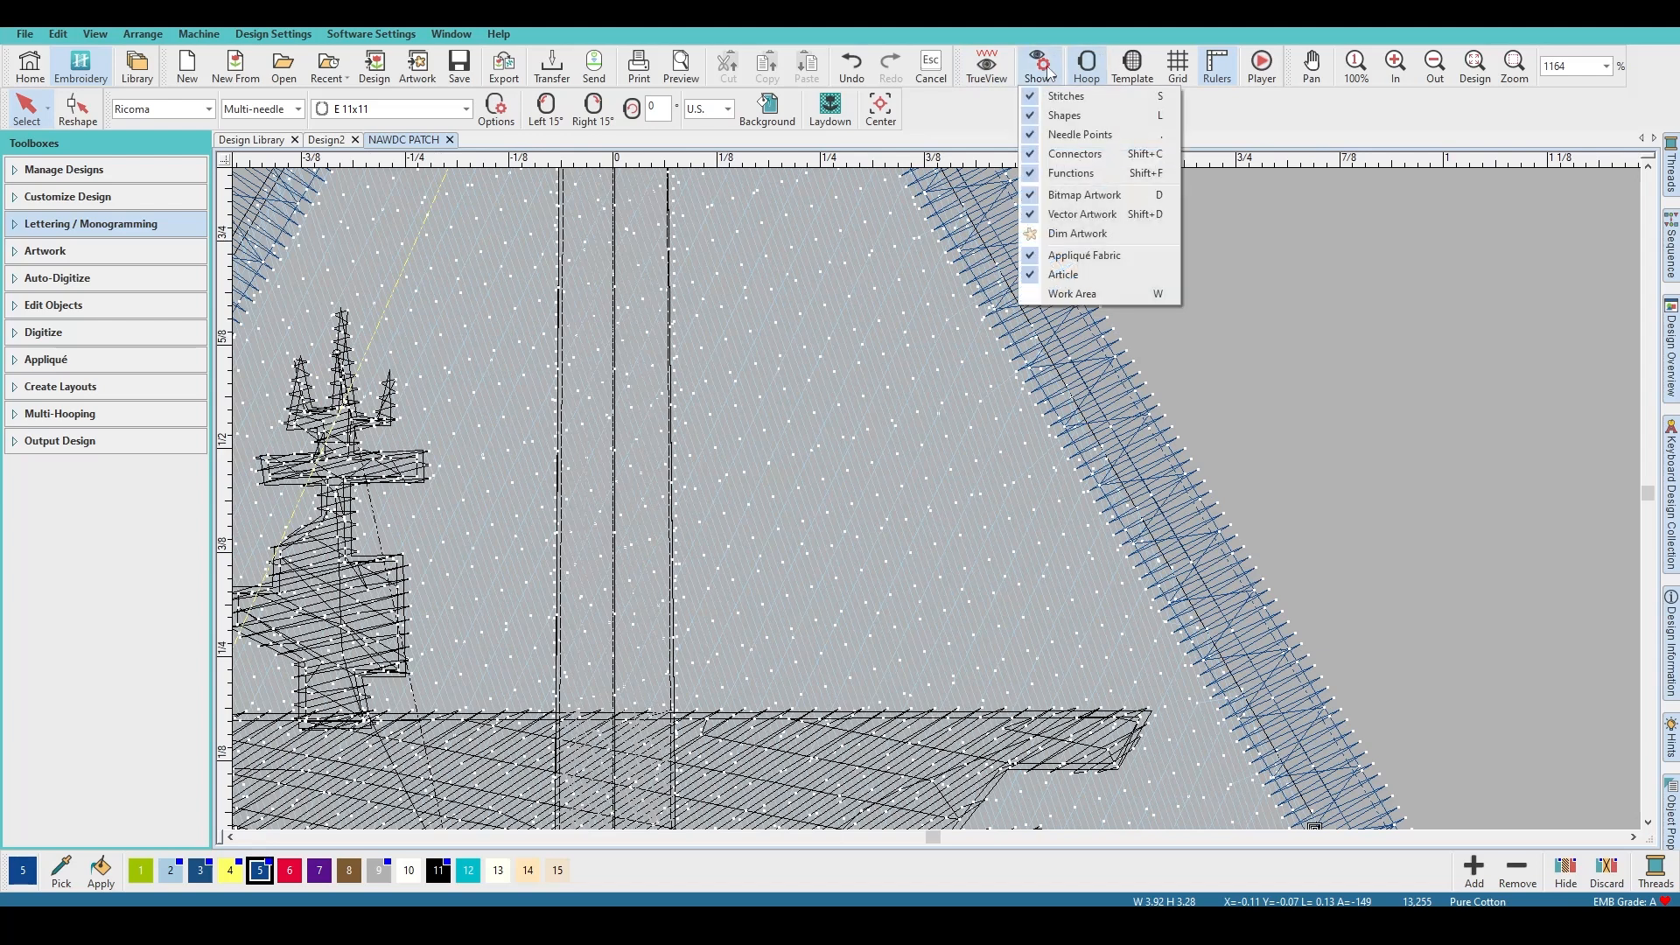
{"action": "left_click", "coordinate": [1047, 69]}
{"action": "left_click", "coordinate": [1048, 69]}
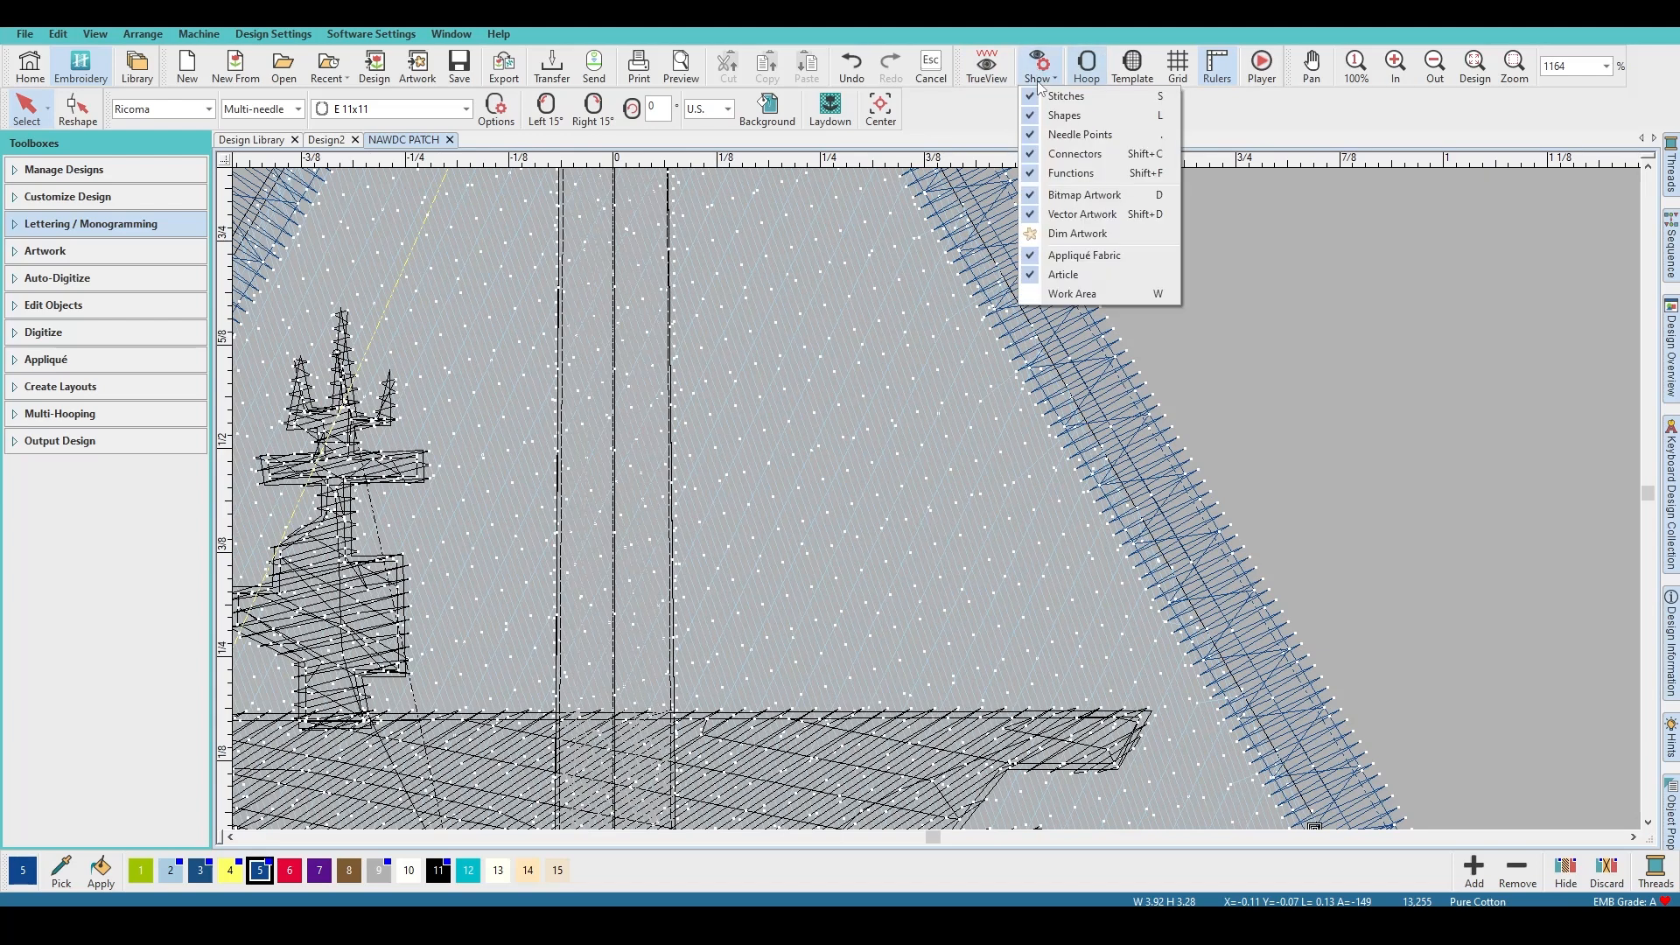
{"action": "left_click", "coordinate": [1062, 136]}
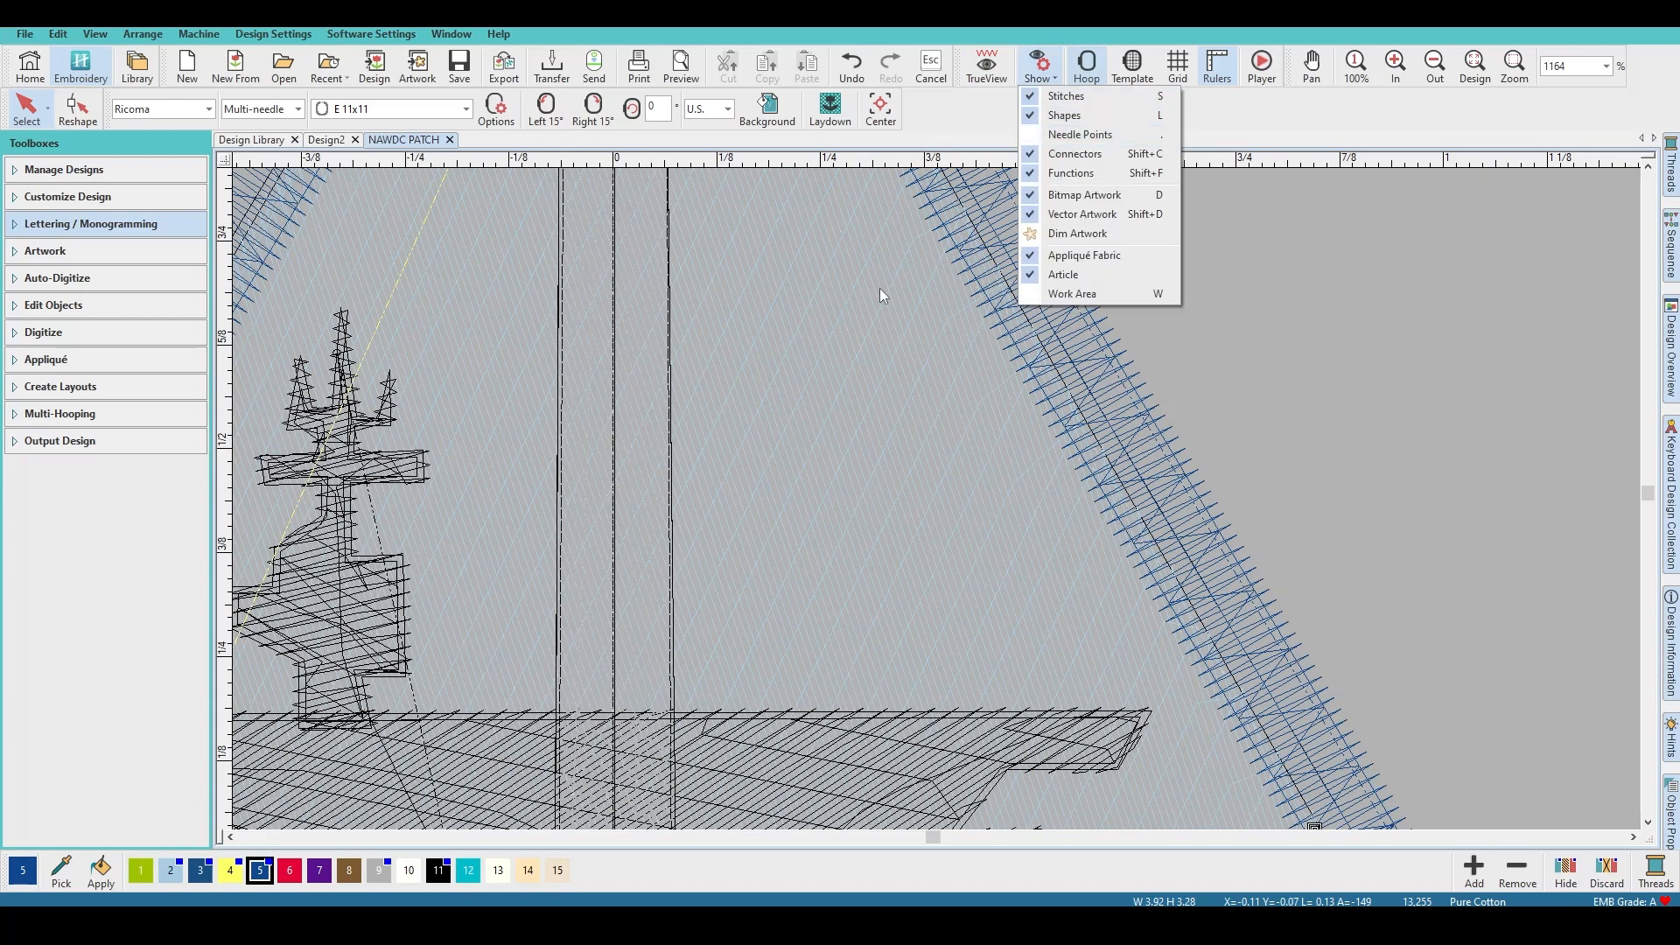
{"action": "left_click", "coordinate": [1075, 115]}
{"action": "left_click", "coordinate": [1075, 117]}
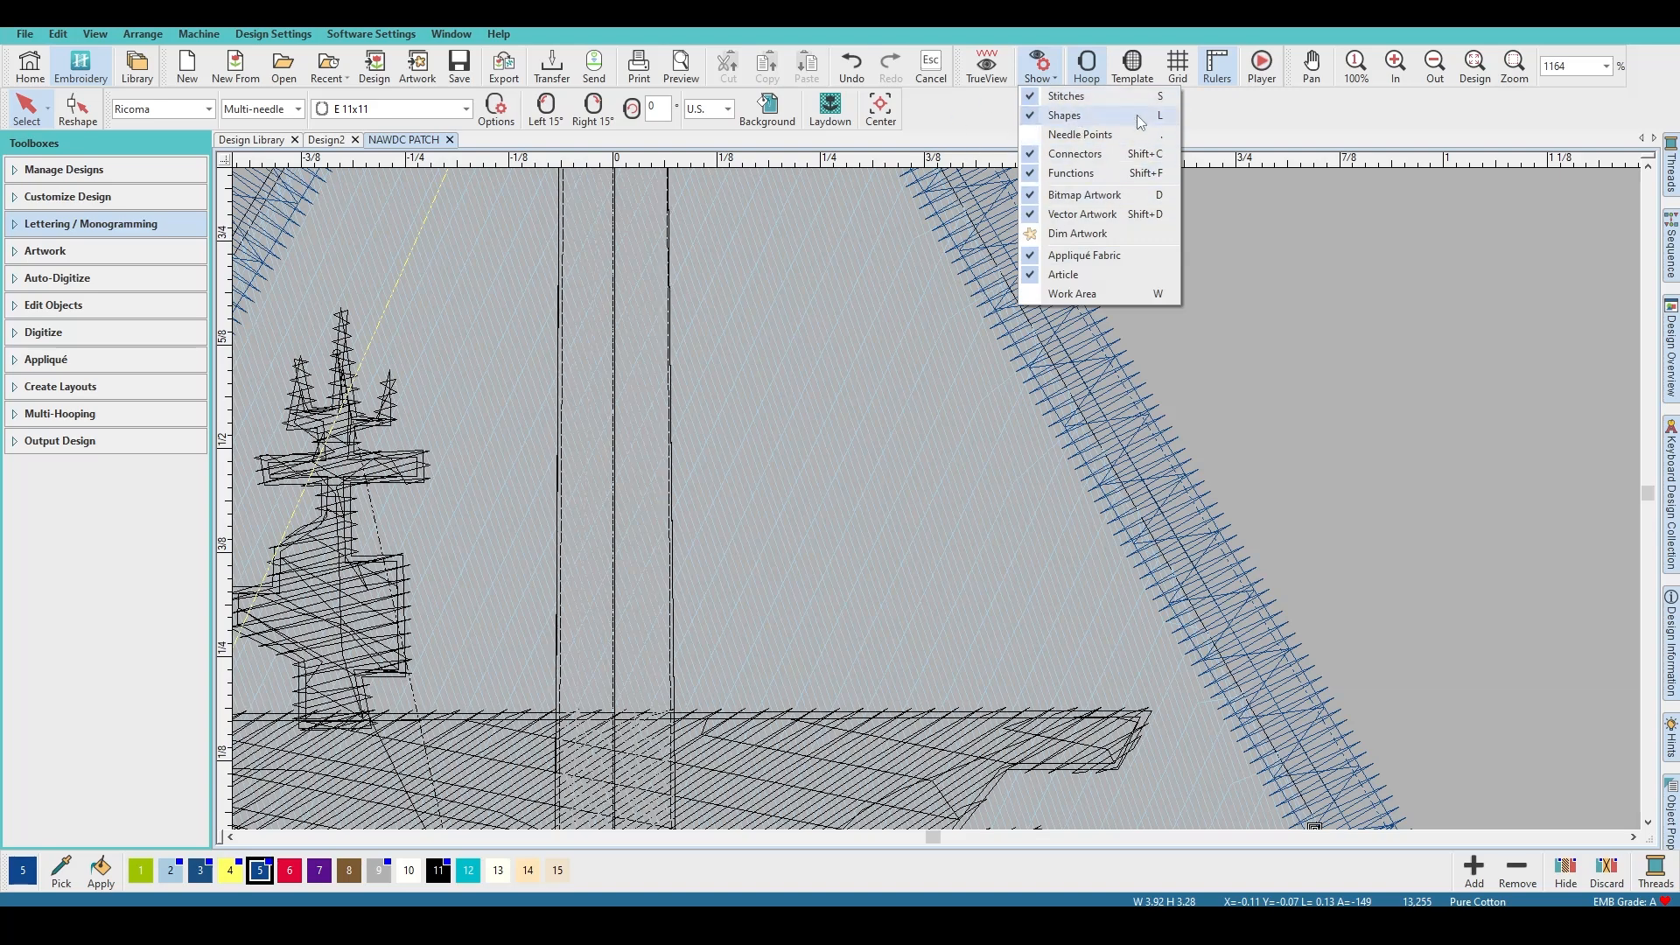
Step: Close the display options and switch the patch back to TrueView
{"action": "left_click", "coordinate": [1039, 69]}
{"action": "left_click", "coordinate": [1038, 69]}
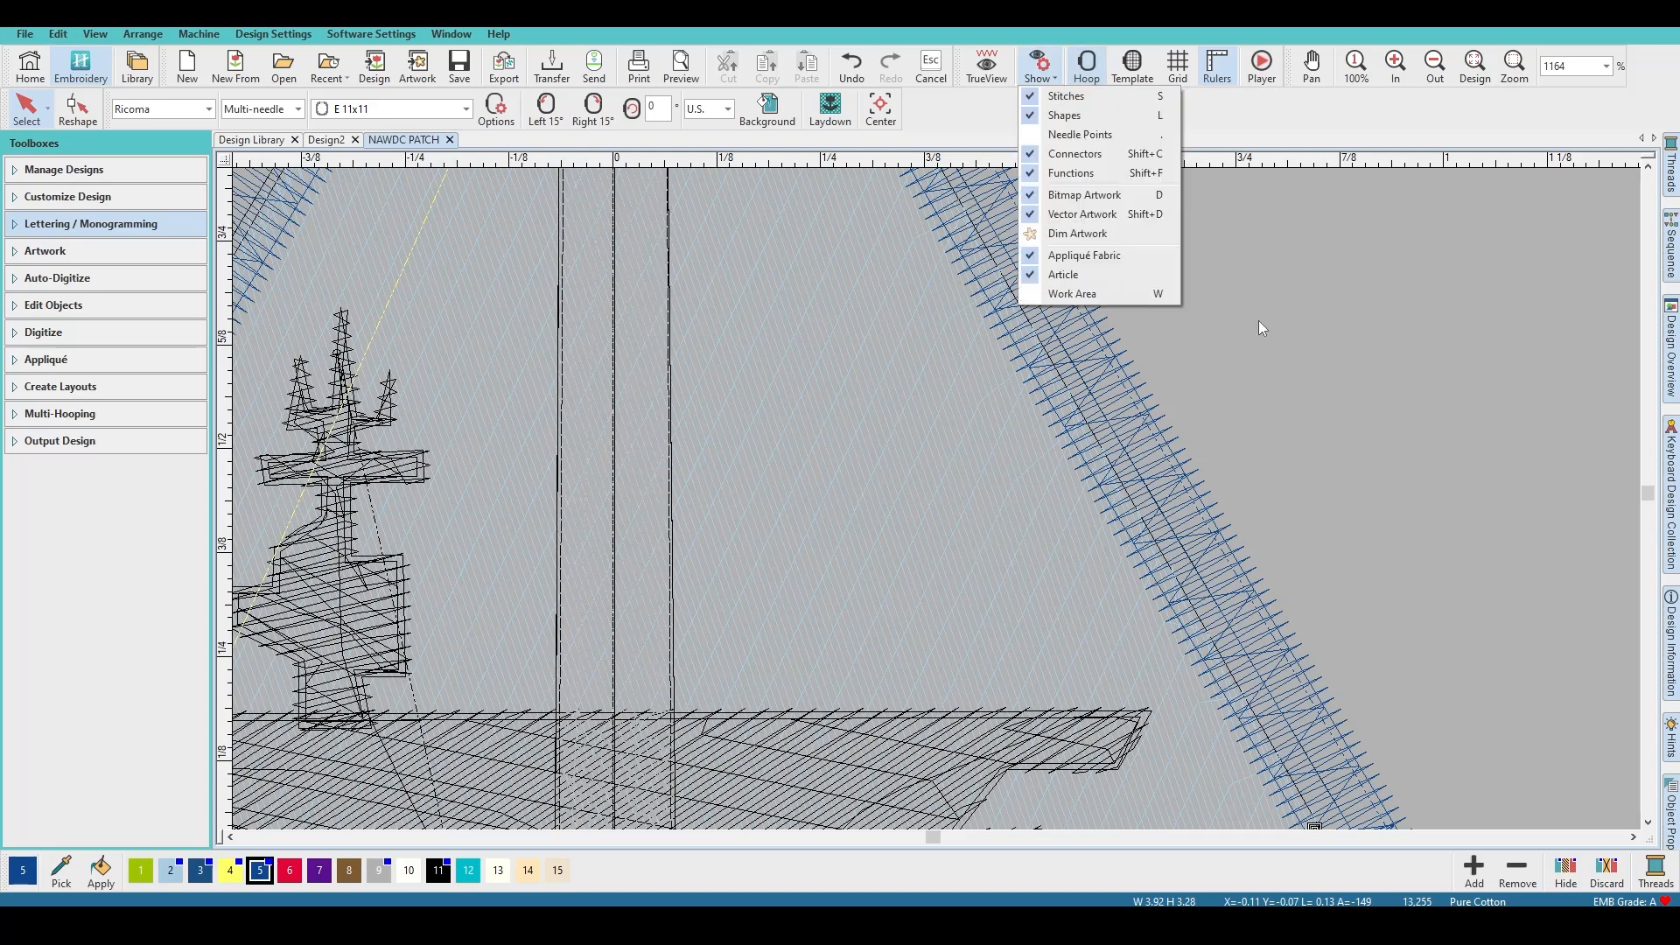
{"action": "left_click", "coordinate": [1273, 329]}
{"action": "scroll", "coordinate": [1273, 328], "scroll_direction": "down", "scroll_amount": 6}
{"action": "key", "text": "t"}
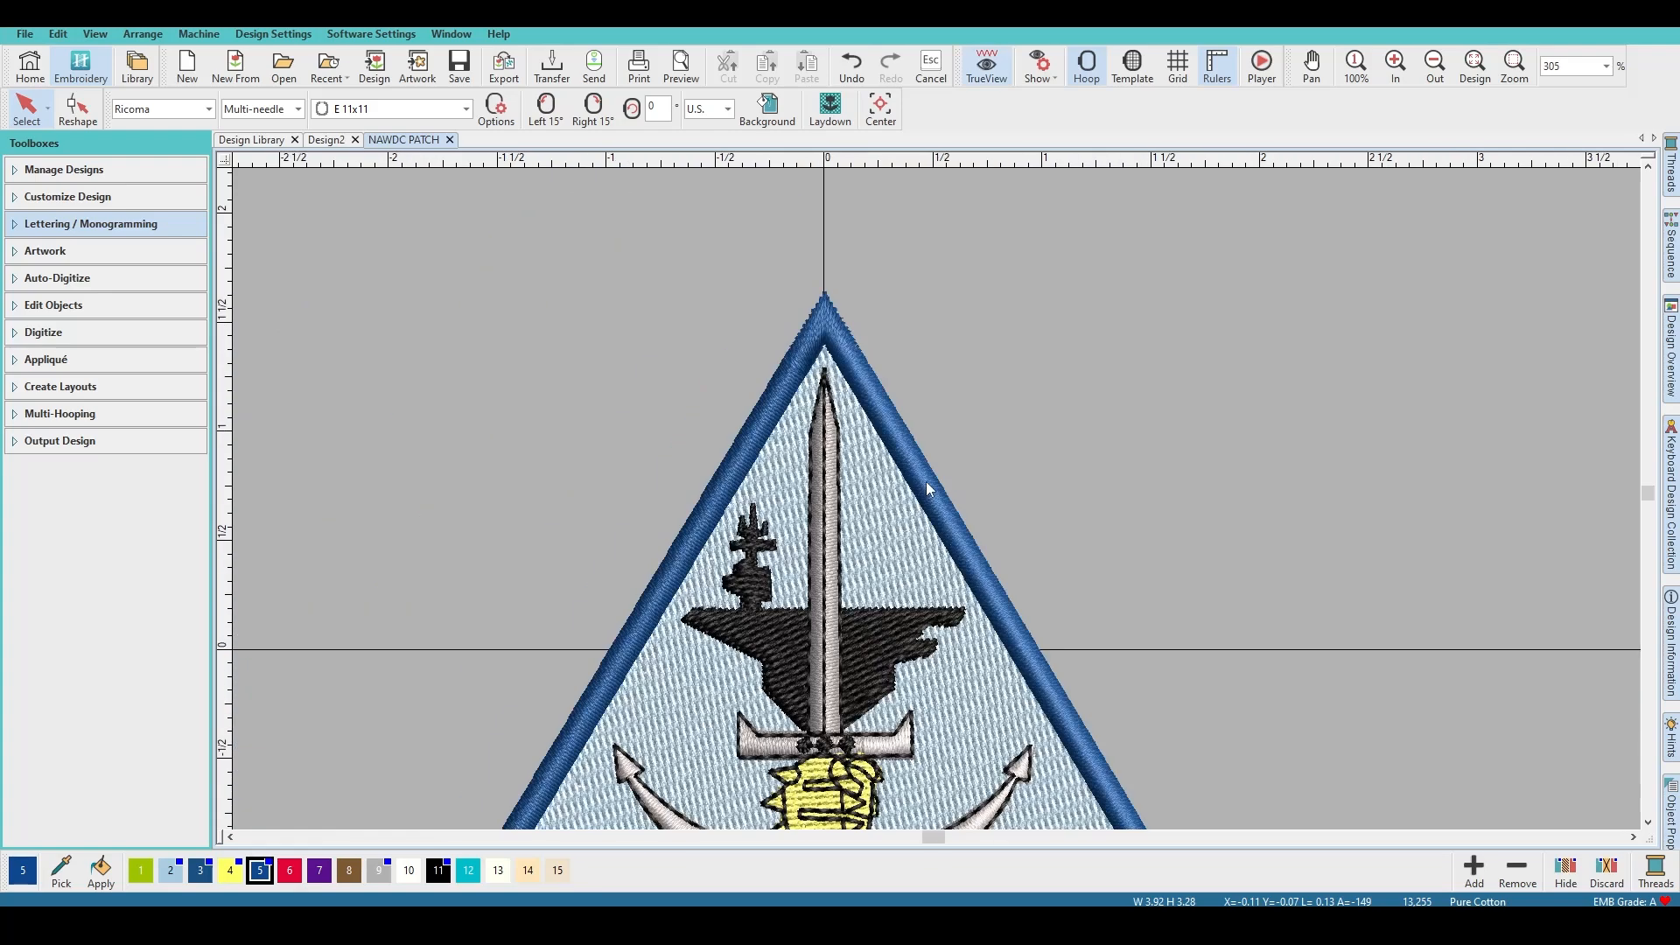
Step: Examine how the whole patch sits within the 11x11 hoop
{"action": "scroll", "coordinate": [914, 424], "scroll_direction": "down", "scroll_amount": 9}
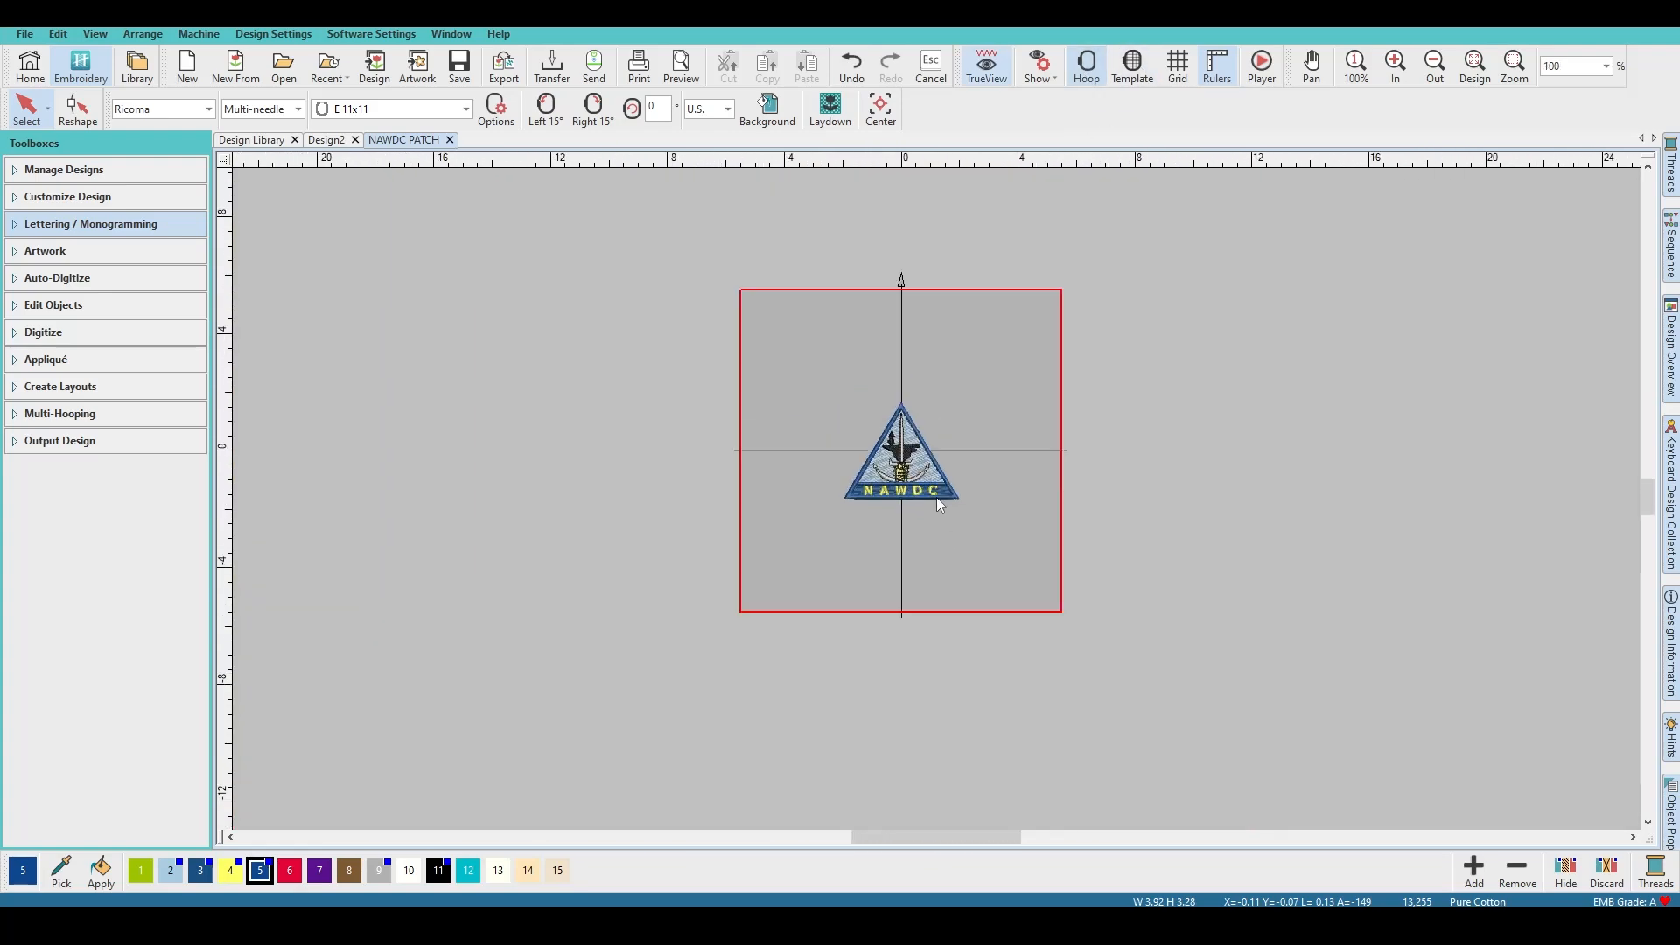
{"action": "scroll", "coordinate": [936, 473], "scroll_direction": "up", "scroll_amount": 3}
{"action": "scroll", "coordinate": [959, 469], "scroll_direction": "down", "scroll_amount": 2}
{"action": "scroll", "coordinate": [923, 534], "scroll_direction": "up", "scroll_amount": 1}
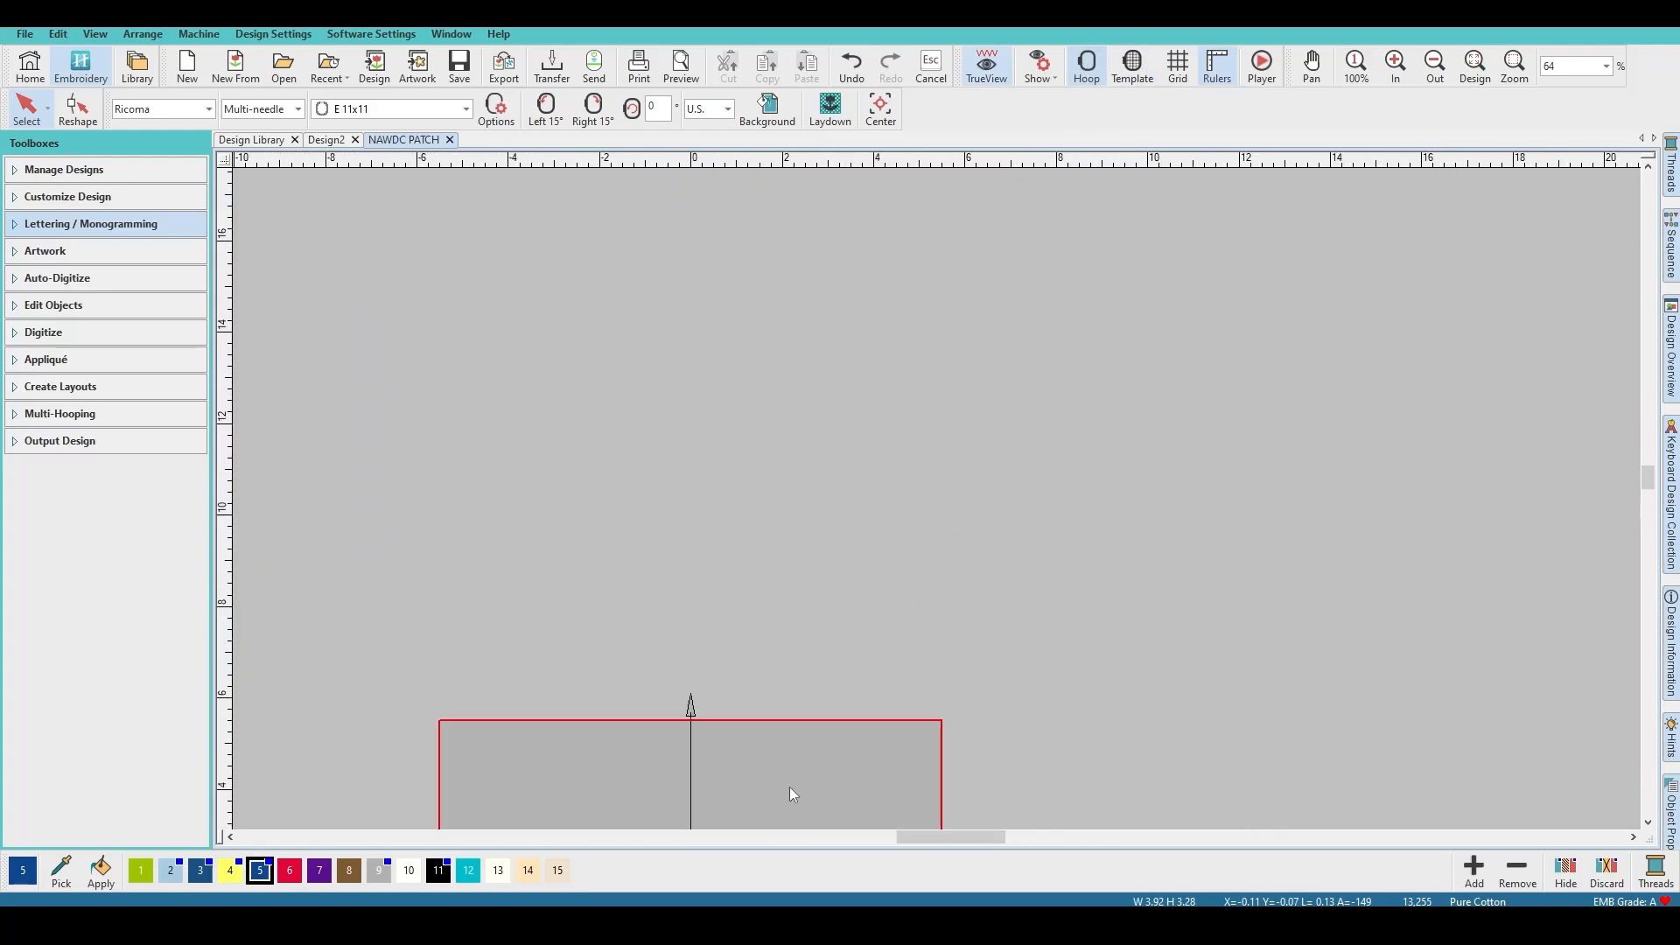
{"action": "scroll", "coordinate": [937, 502], "scroll_direction": "down", "scroll_amount": 4}
{"action": "scroll", "coordinate": [938, 495], "scroll_direction": "up", "scroll_amount": 2}
{"action": "scroll", "coordinate": [936, 497], "scroll_direction": "down", "scroll_amount": 1}
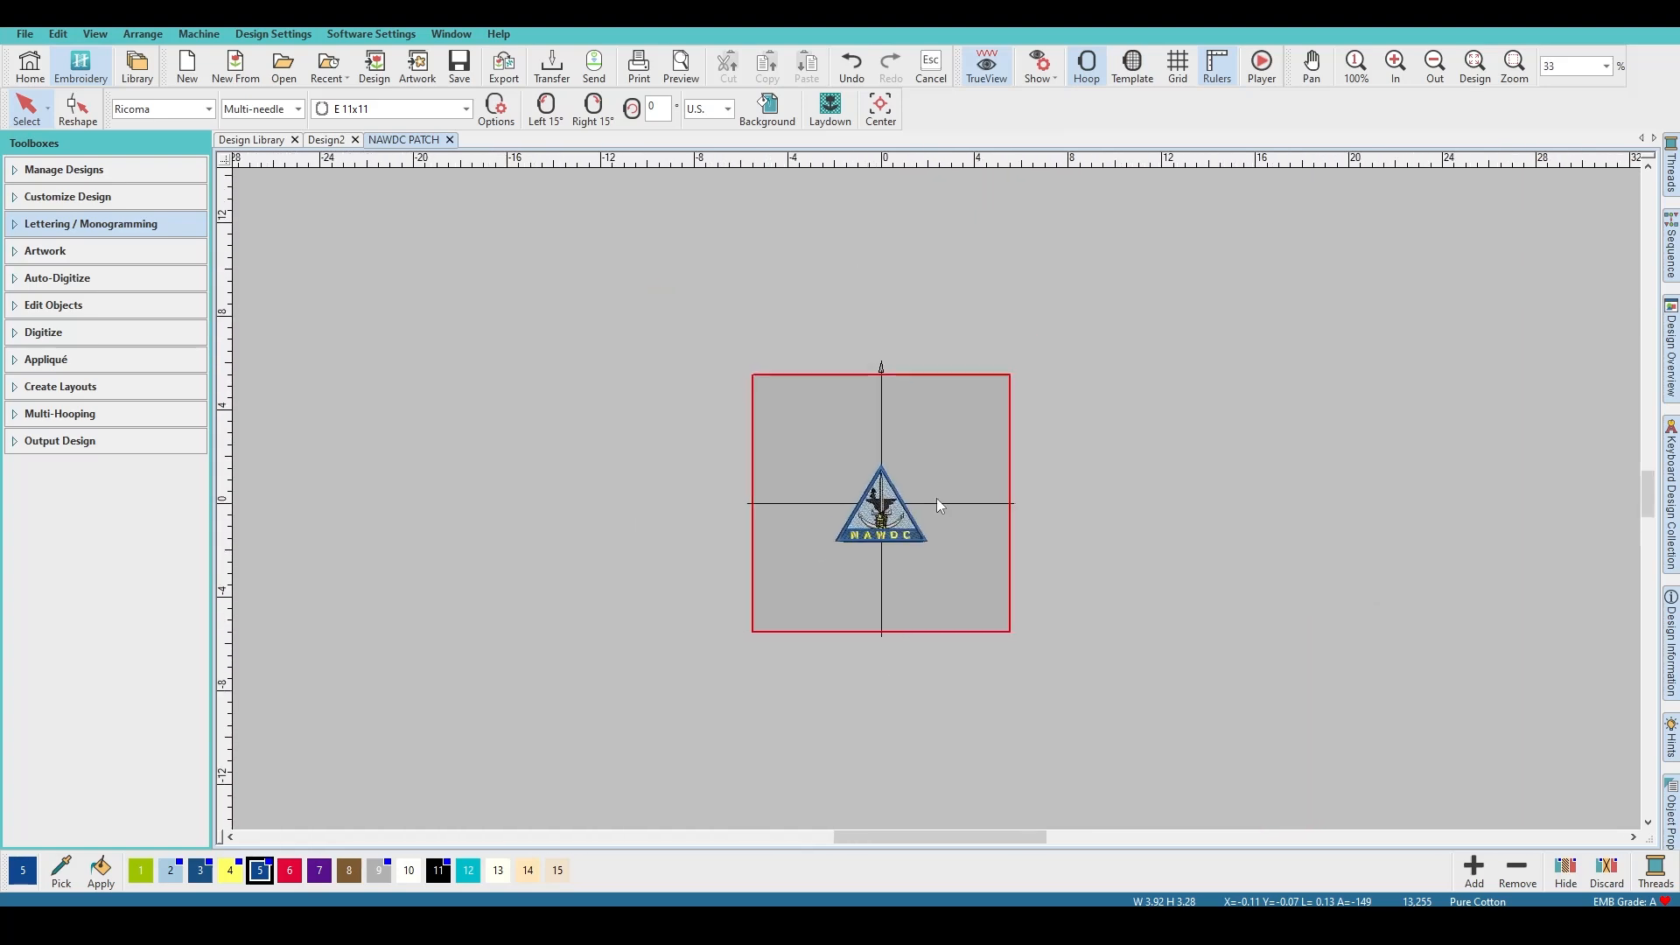
{"action": "scroll", "coordinate": [936, 499], "scroll_direction": "up", "scroll_amount": 7}
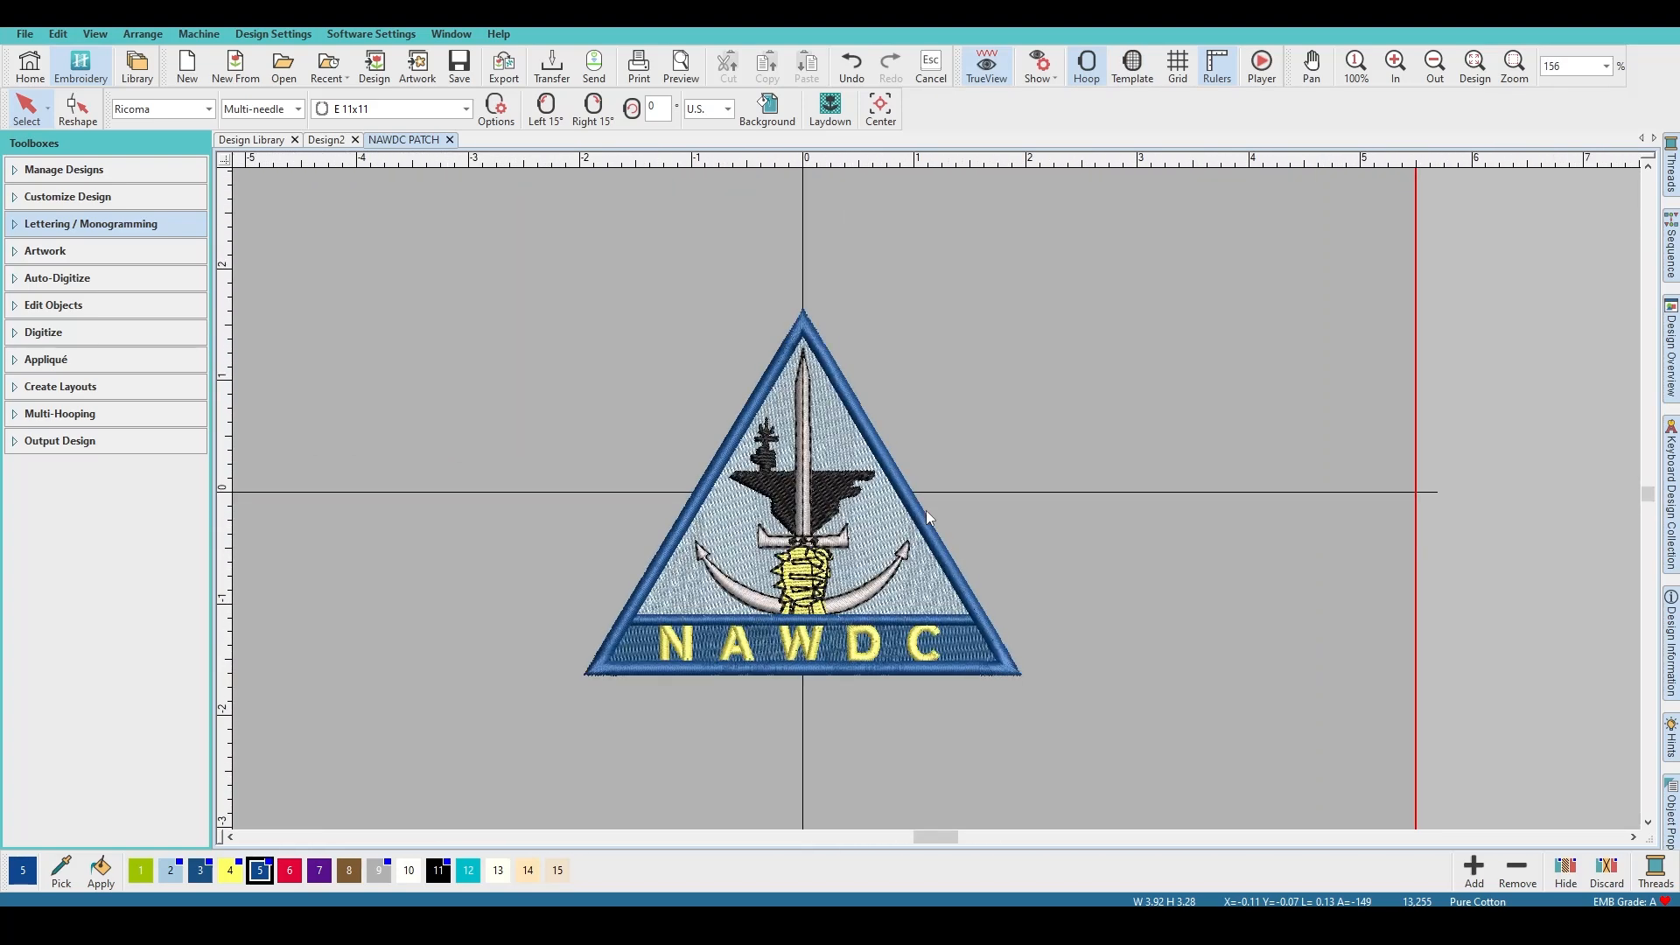
{"action": "scroll", "coordinate": [940, 503], "scroll_direction": "down", "scroll_amount": 4}
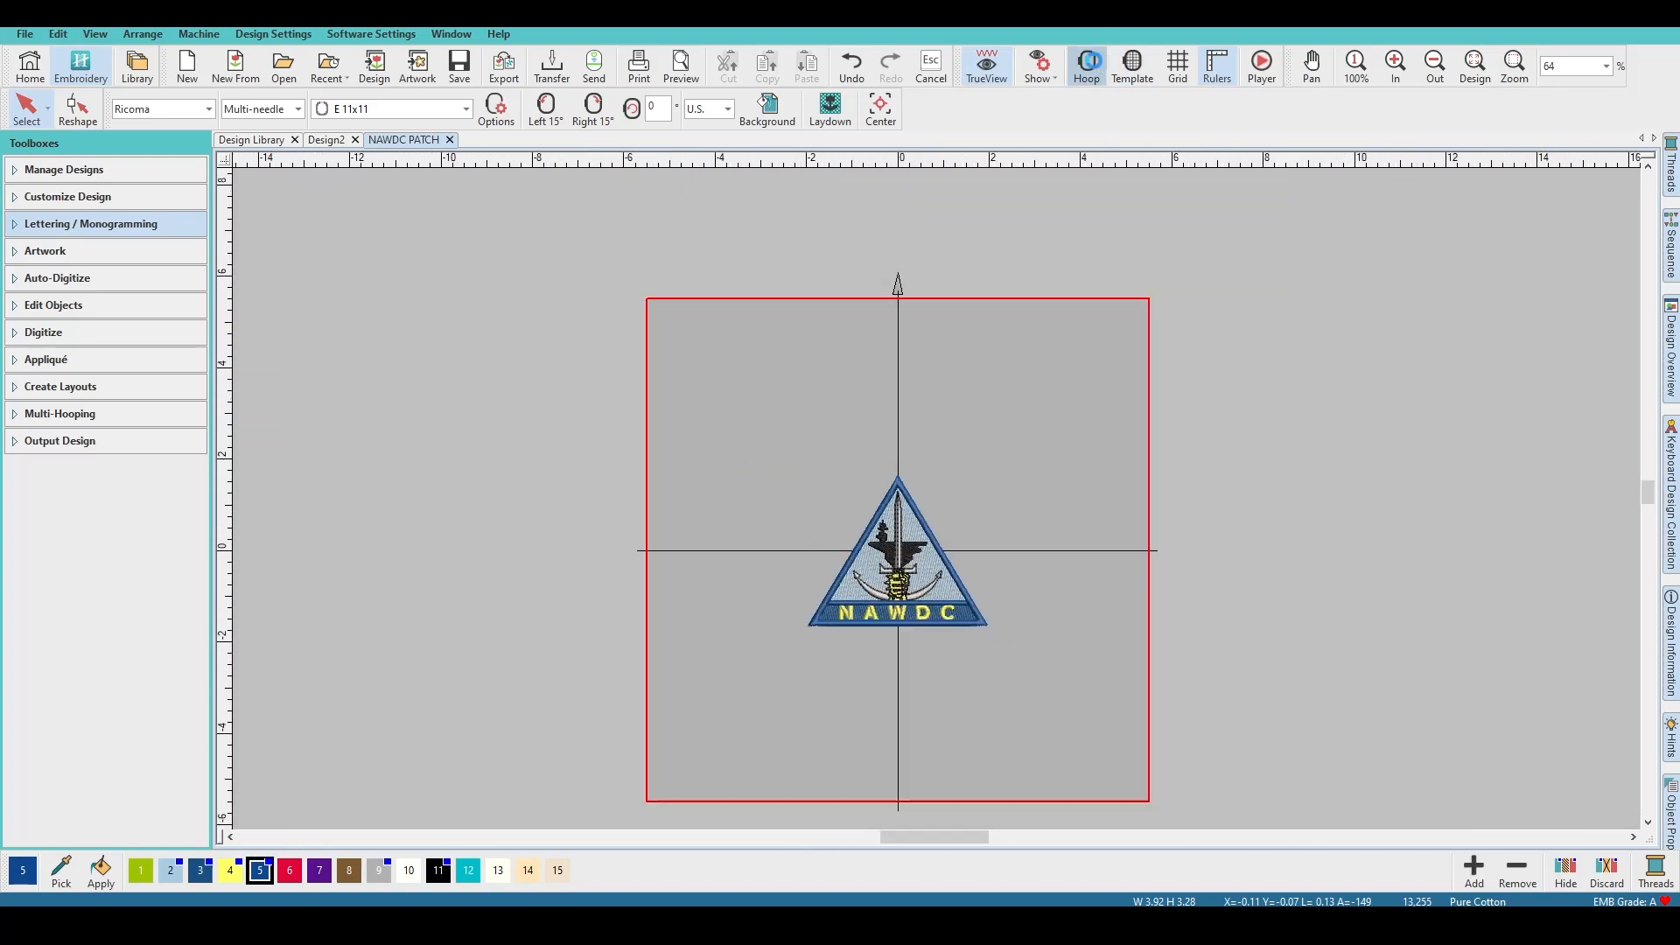
Step: Set the machine to Brother, Single-needle, and choose the 160(W) x 260(H) mm hoop for the design
{"action": "left_click", "coordinate": [1093, 72]}
{"action": "left_click", "coordinate": [1093, 72]}
{"action": "right_click", "coordinate": [1088, 72]}
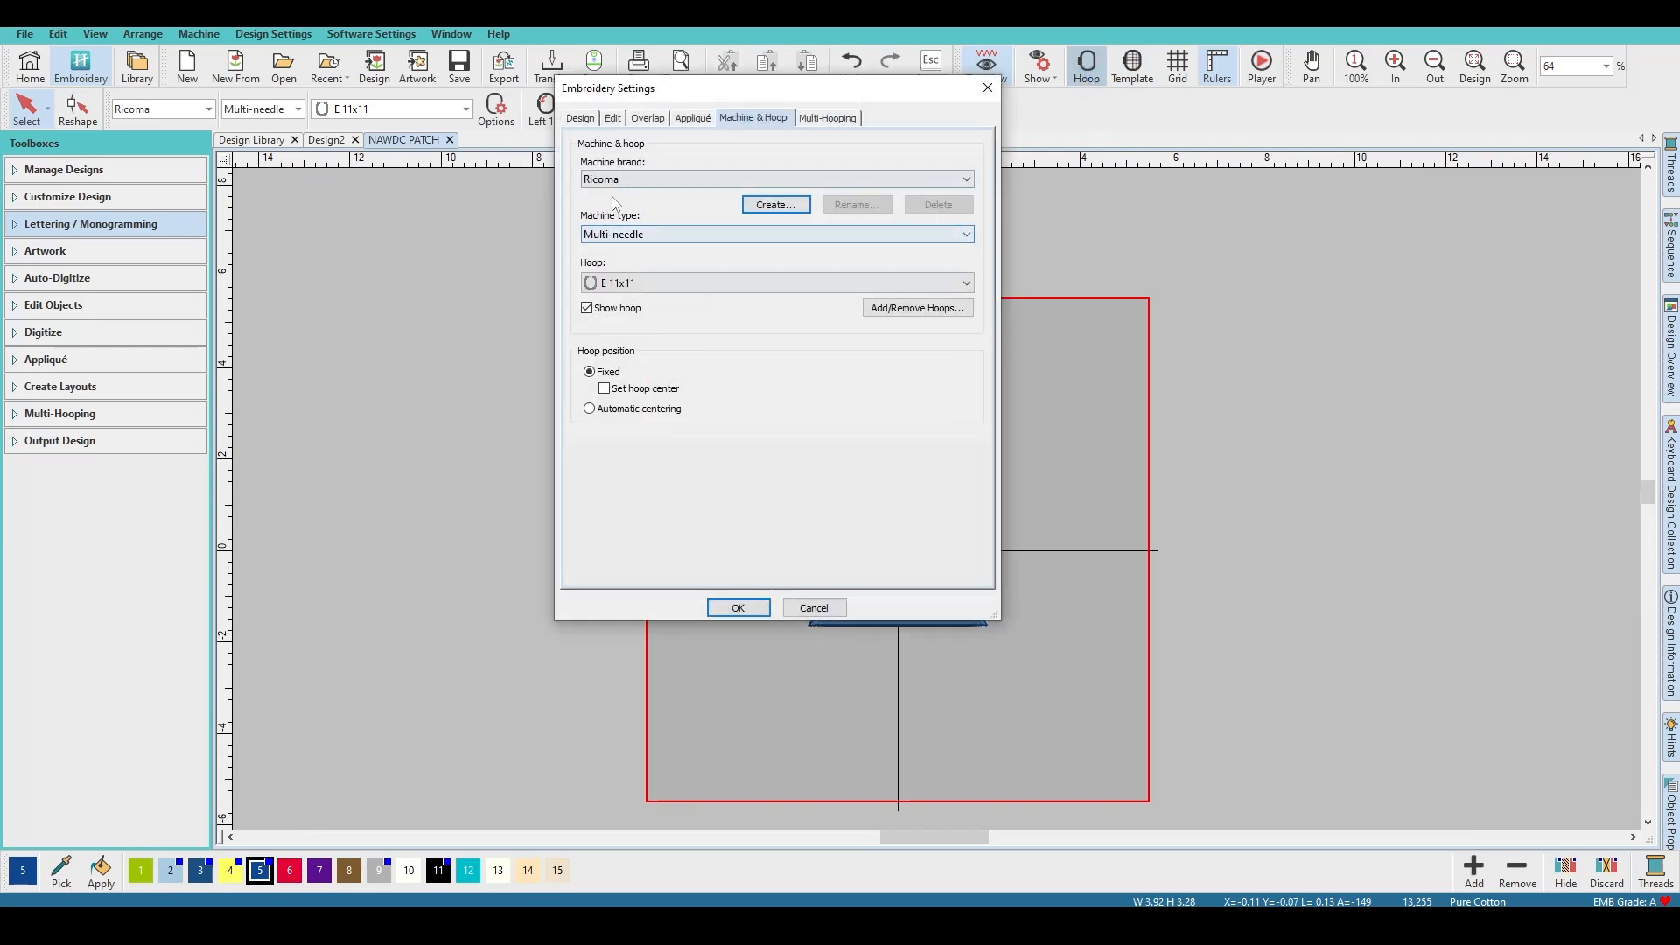
{"action": "left_click", "coordinate": [612, 179]}
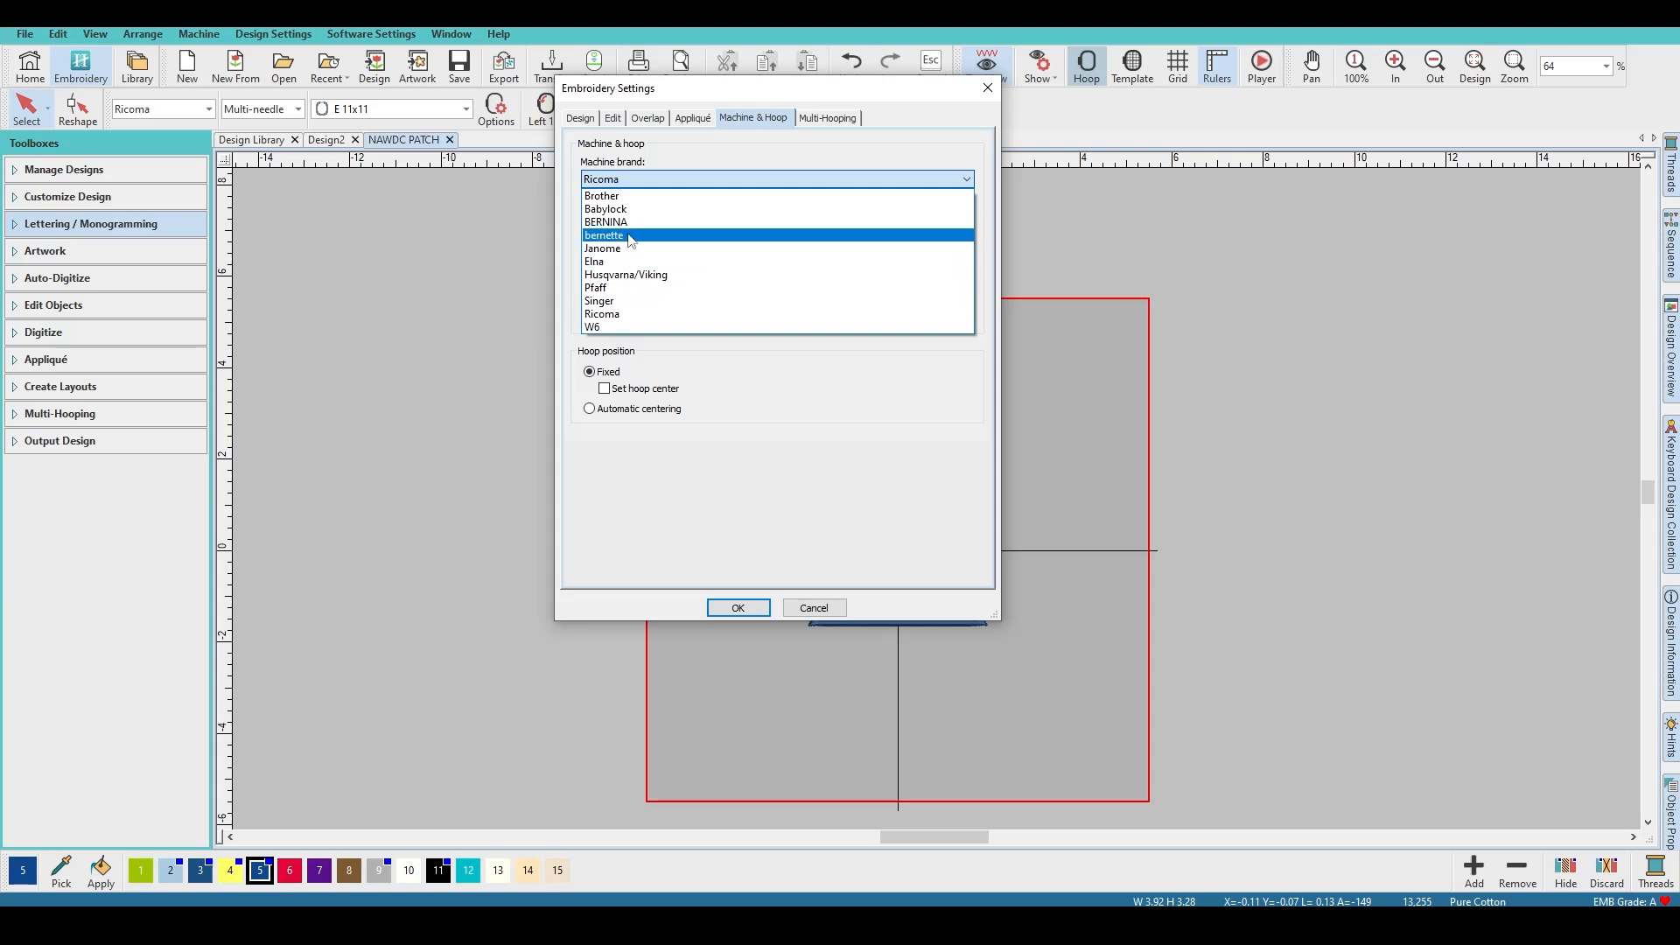
{"action": "left_click", "coordinate": [626, 196]}
{"action": "left_click", "coordinate": [658, 234]}
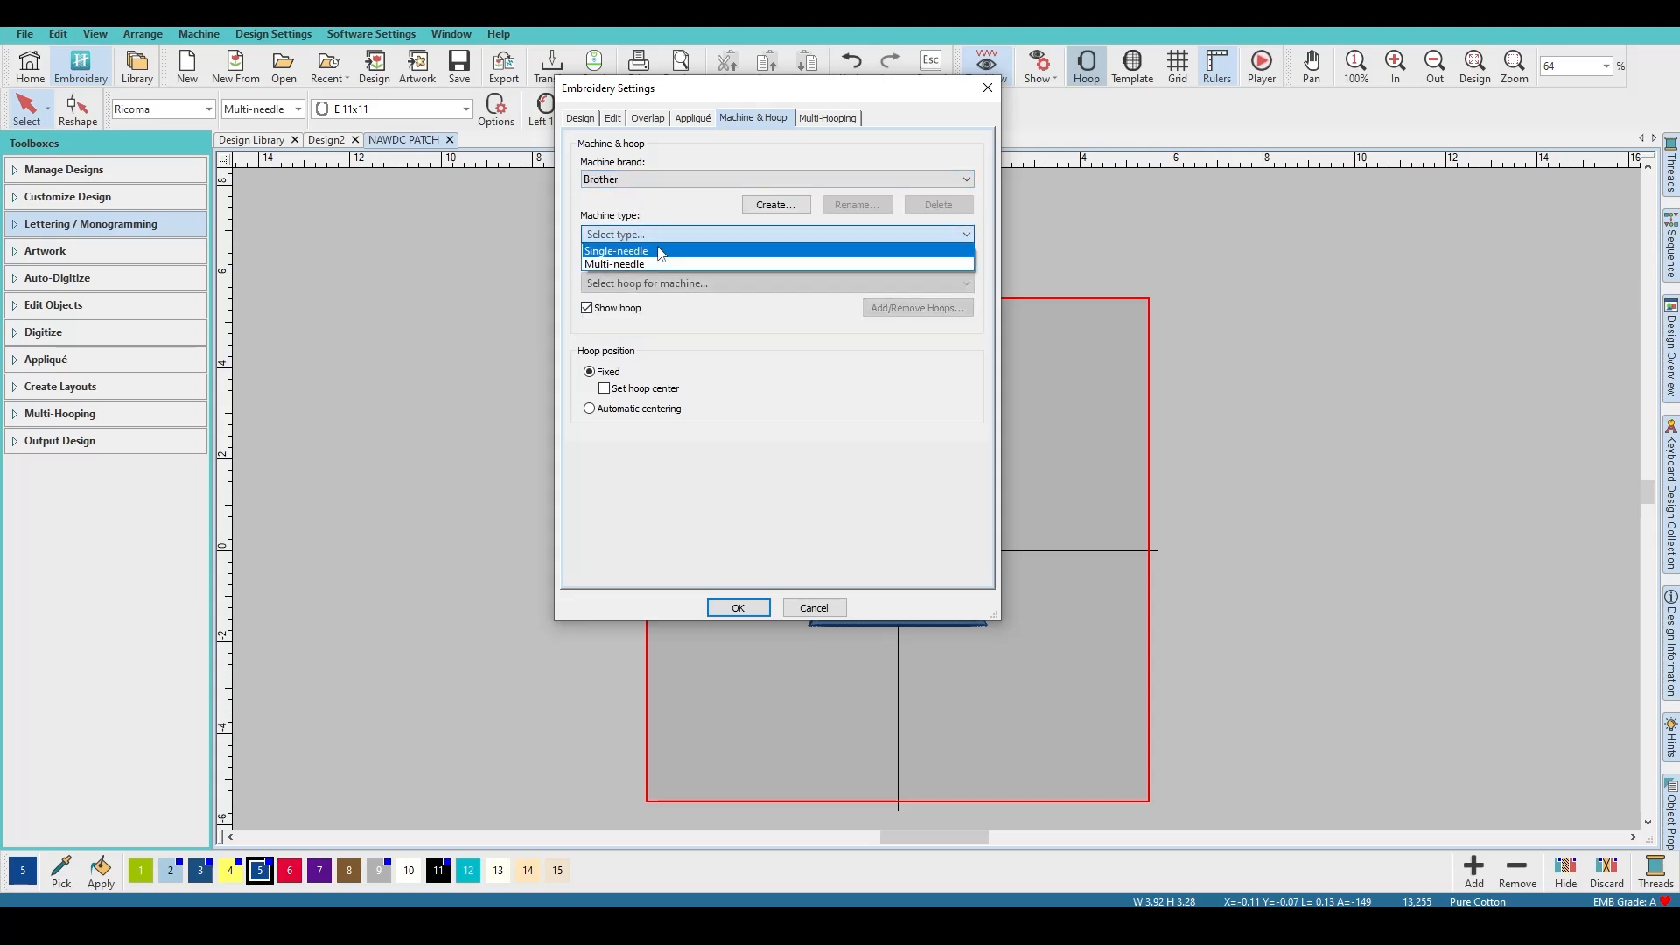
{"action": "left_click", "coordinate": [658, 251]}
{"action": "left_click", "coordinate": [658, 282]}
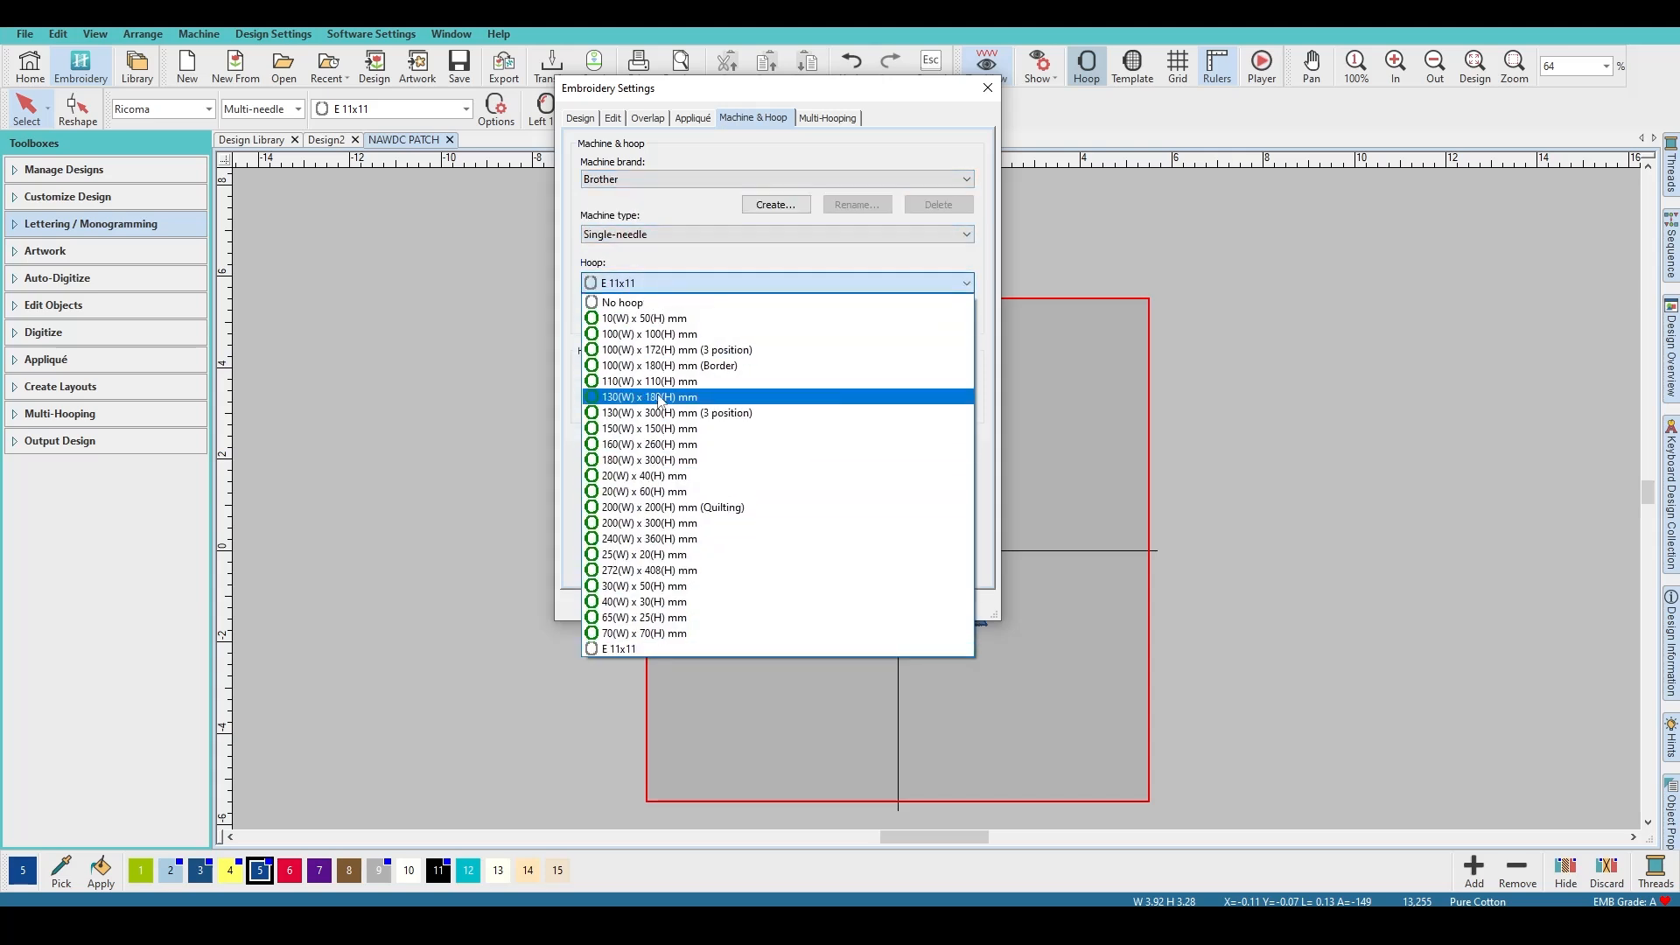
{"action": "left_click", "coordinate": [660, 399]}
{"action": "left_click", "coordinate": [752, 602]}
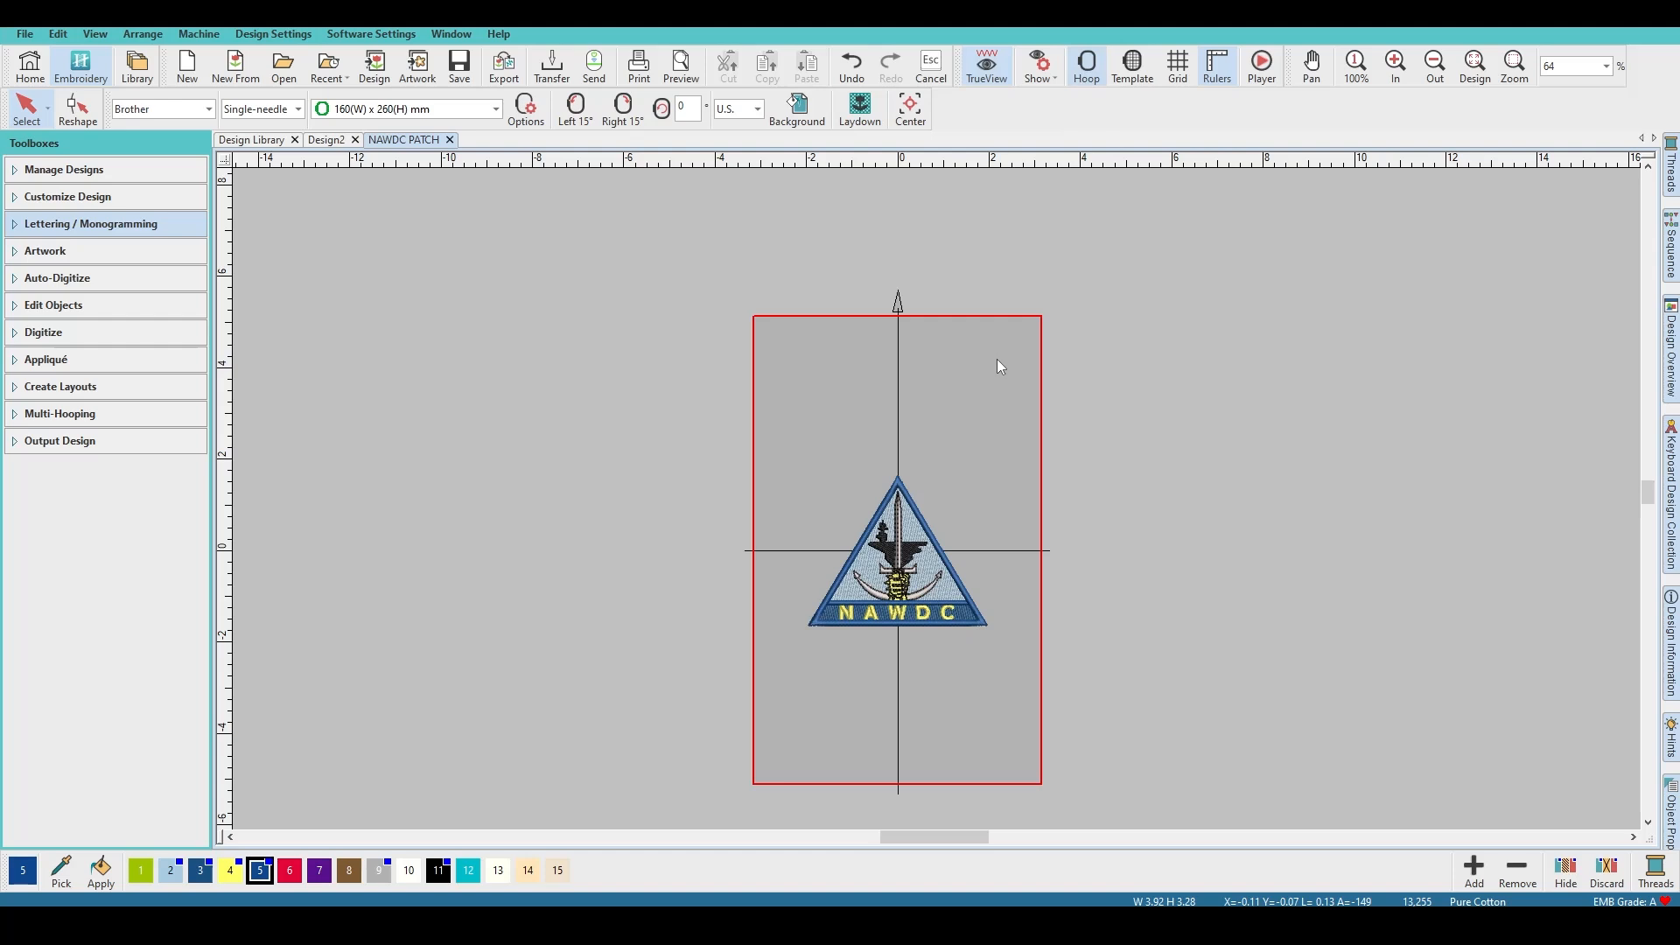
Step: Hide the hoop outline and show the hoop template grid over the patch
{"action": "left_click", "coordinate": [1101, 63]}
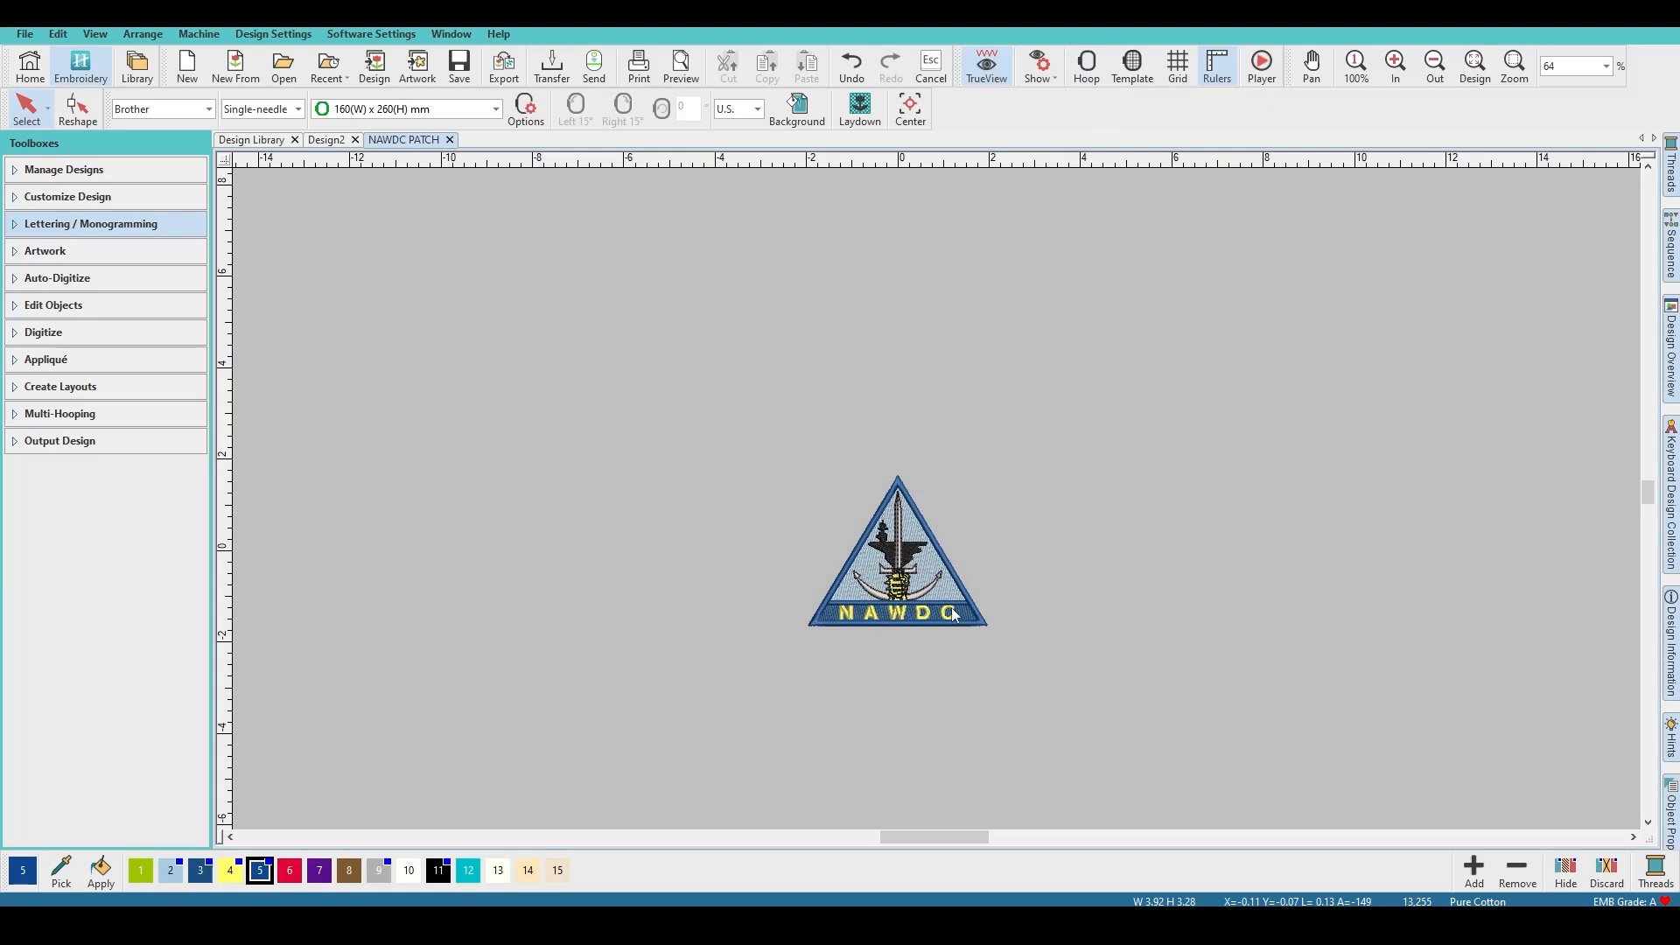
{"action": "scroll", "coordinate": [962, 525], "scroll_direction": "up", "scroll_amount": 4}
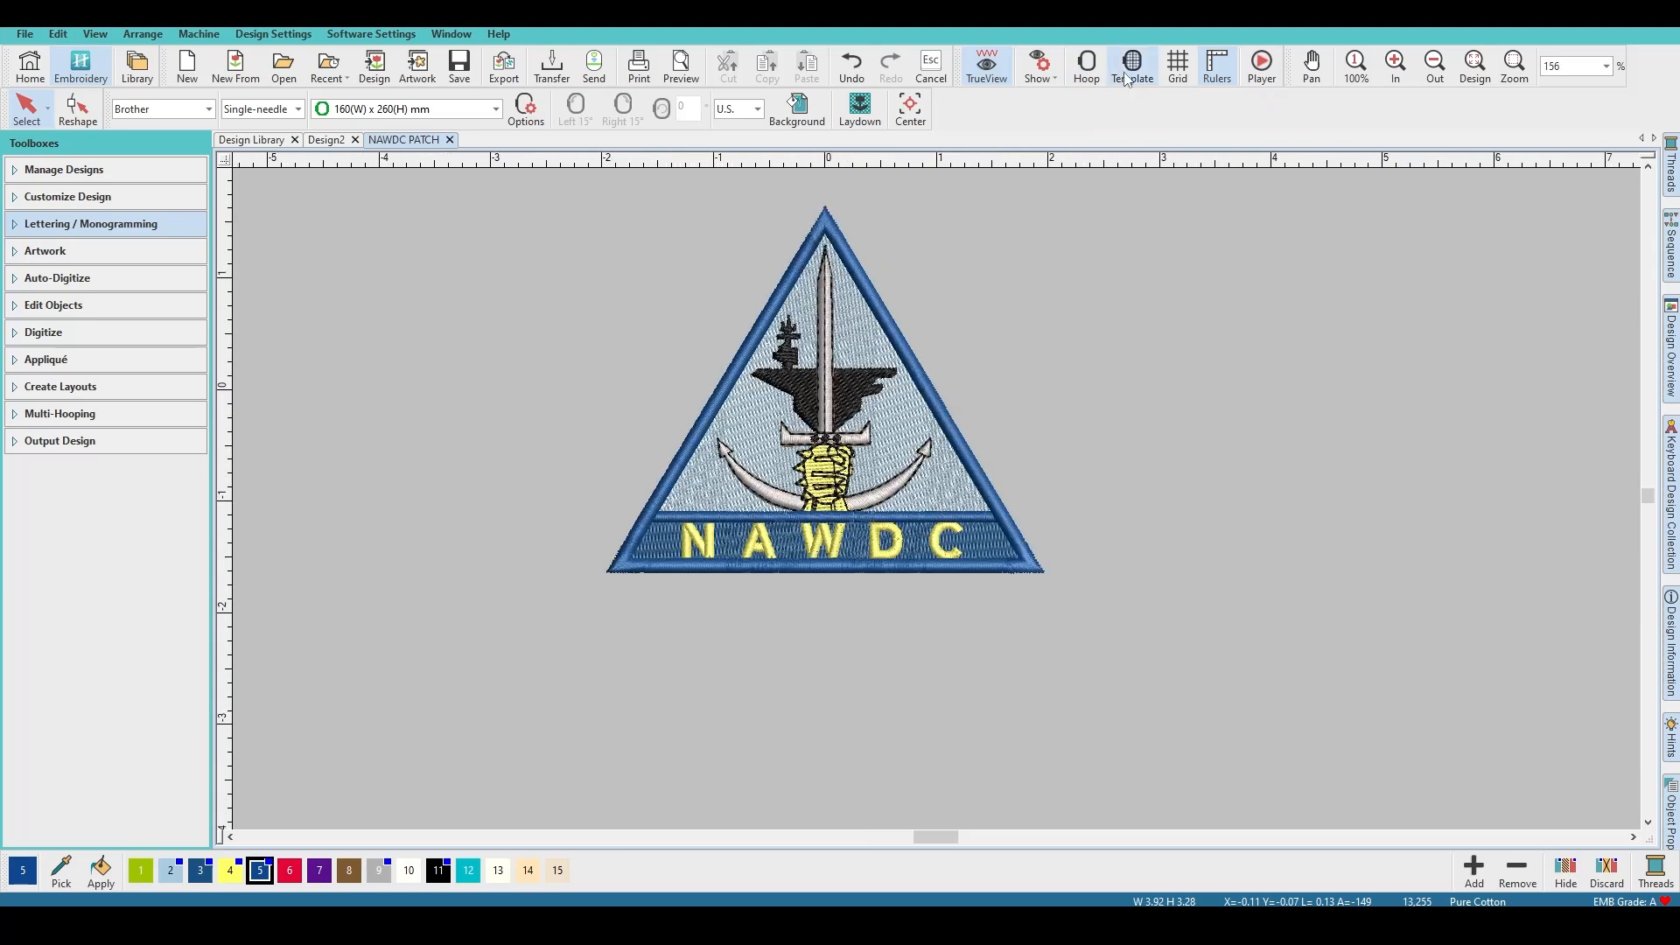
{"action": "left_click", "coordinate": [1087, 66]}
{"action": "scroll", "coordinate": [885, 513], "scroll_direction": "down", "scroll_amount": 2}
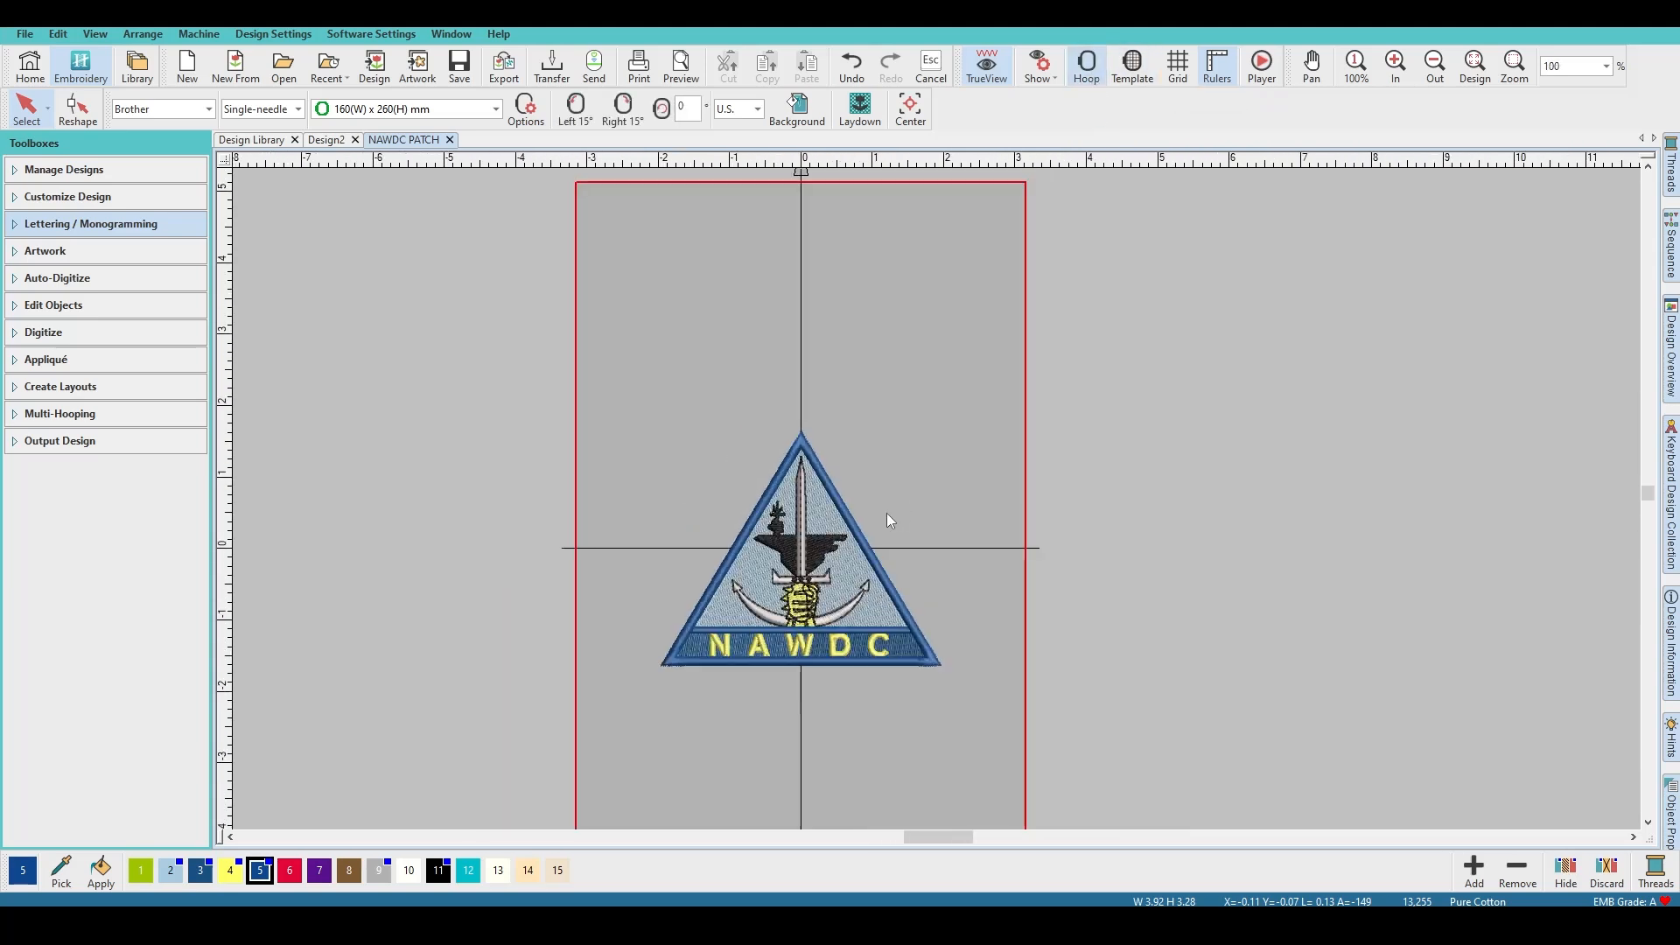
{"action": "left_click", "coordinate": [1094, 72]}
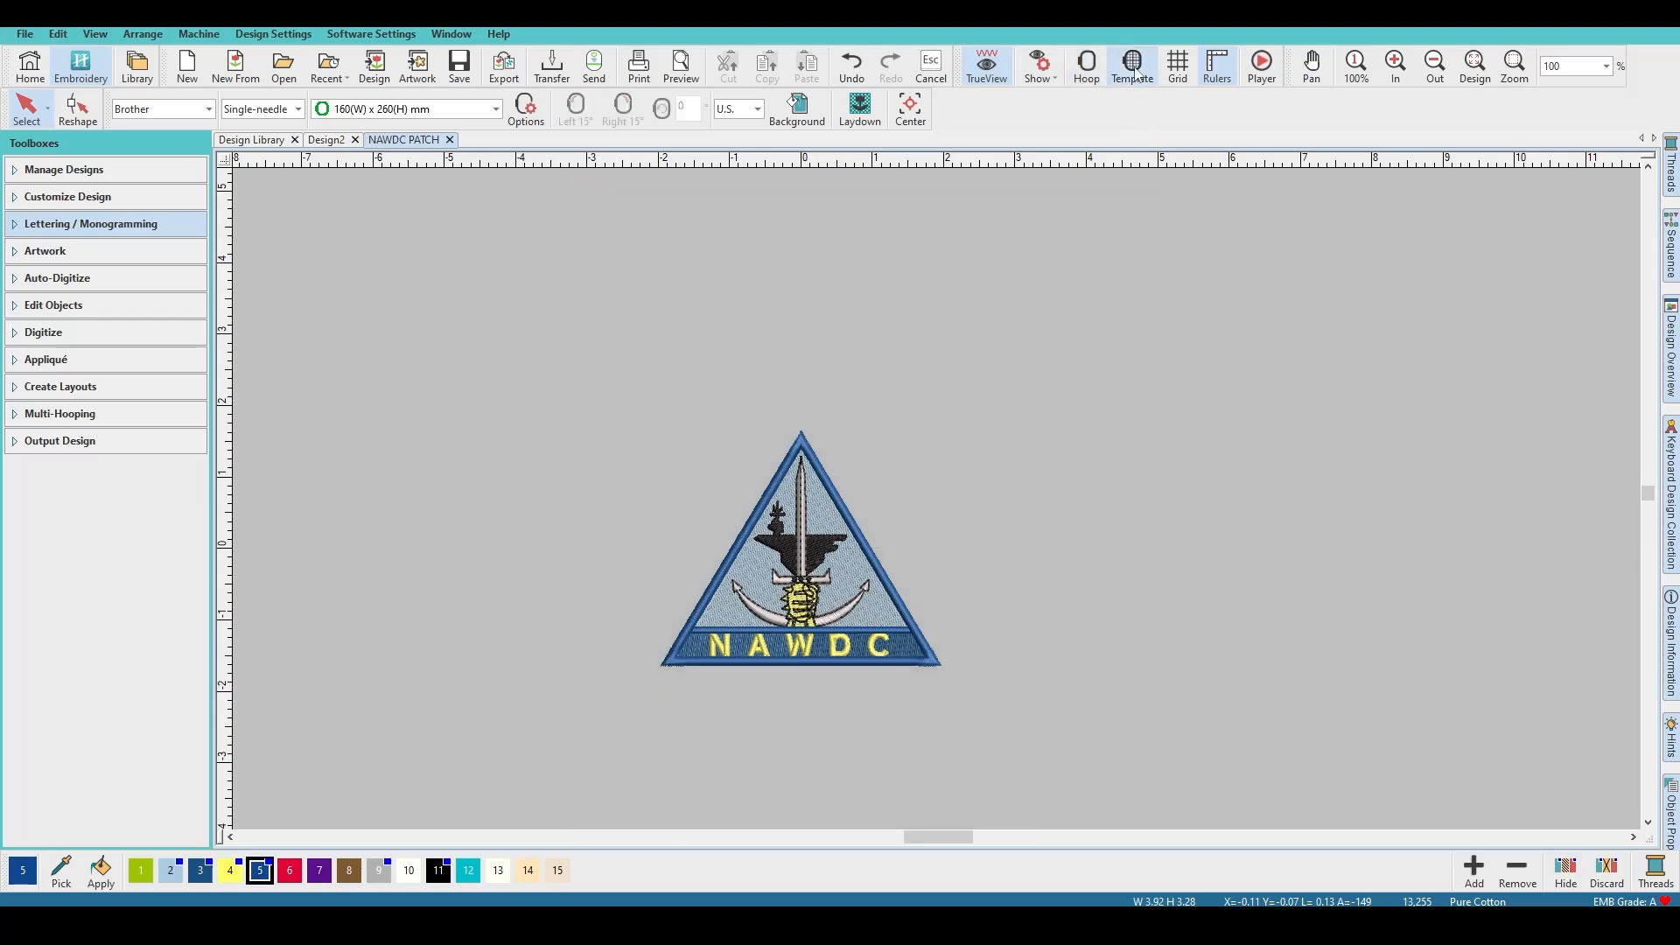
{"action": "left_click", "coordinate": [1132, 66]}
{"action": "scroll", "coordinate": [938, 505], "scroll_direction": "down", "scroll_amount": 2}
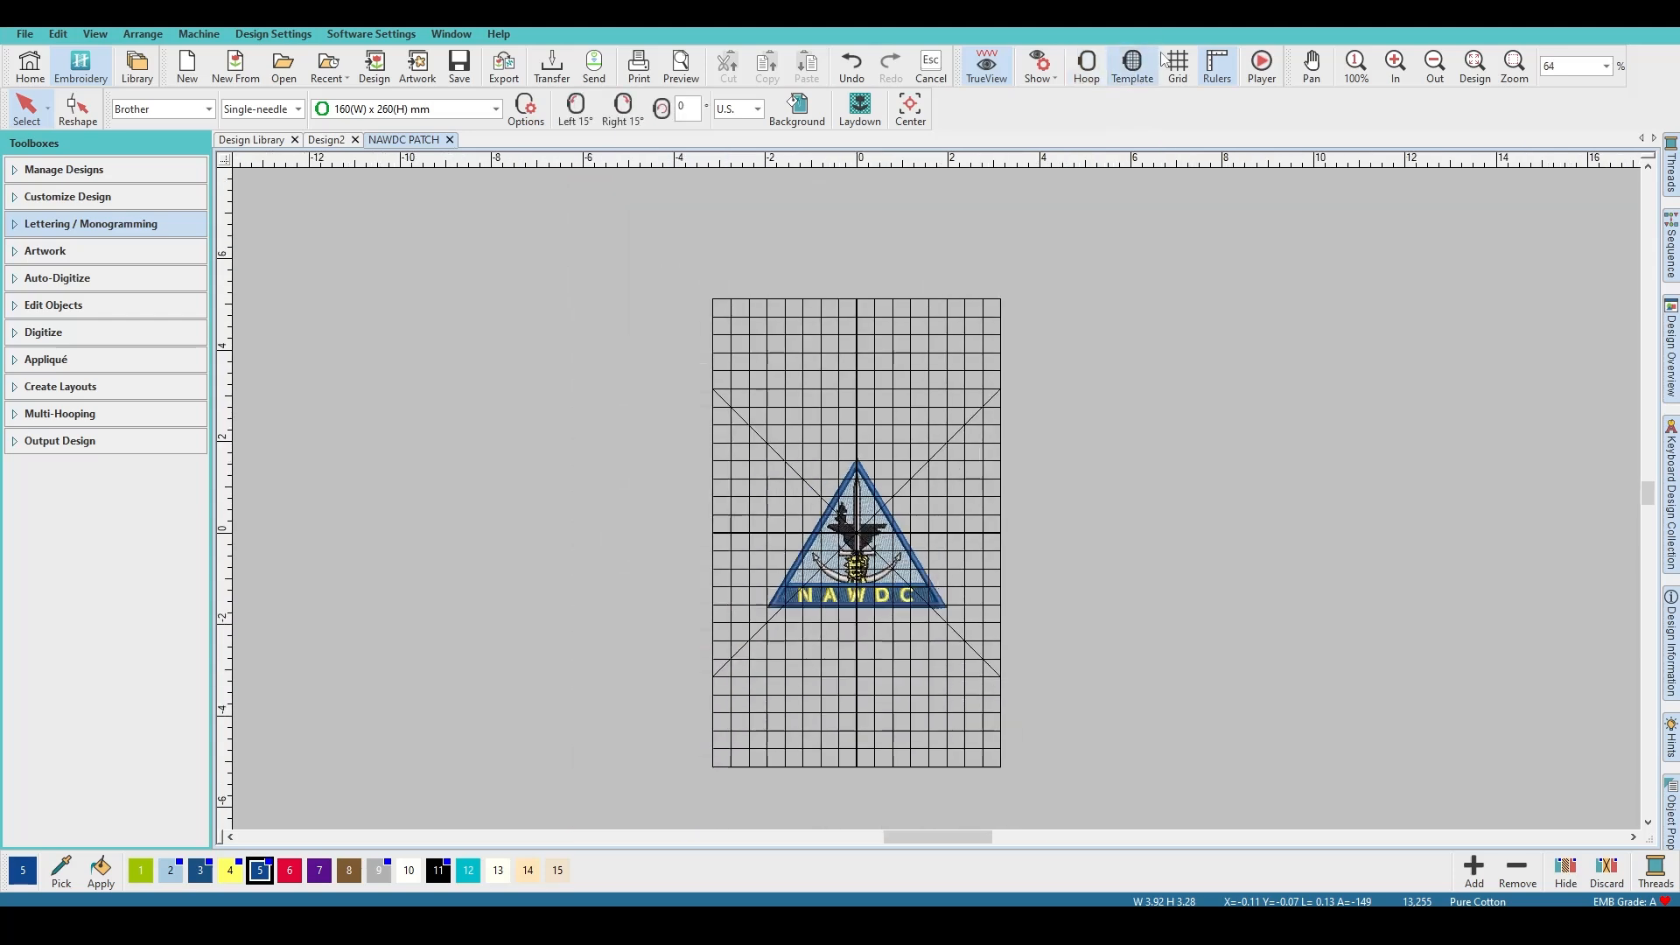
Step: Hide the hoop template and show the background grid behind the patch
{"action": "left_click", "coordinate": [1136, 76]}
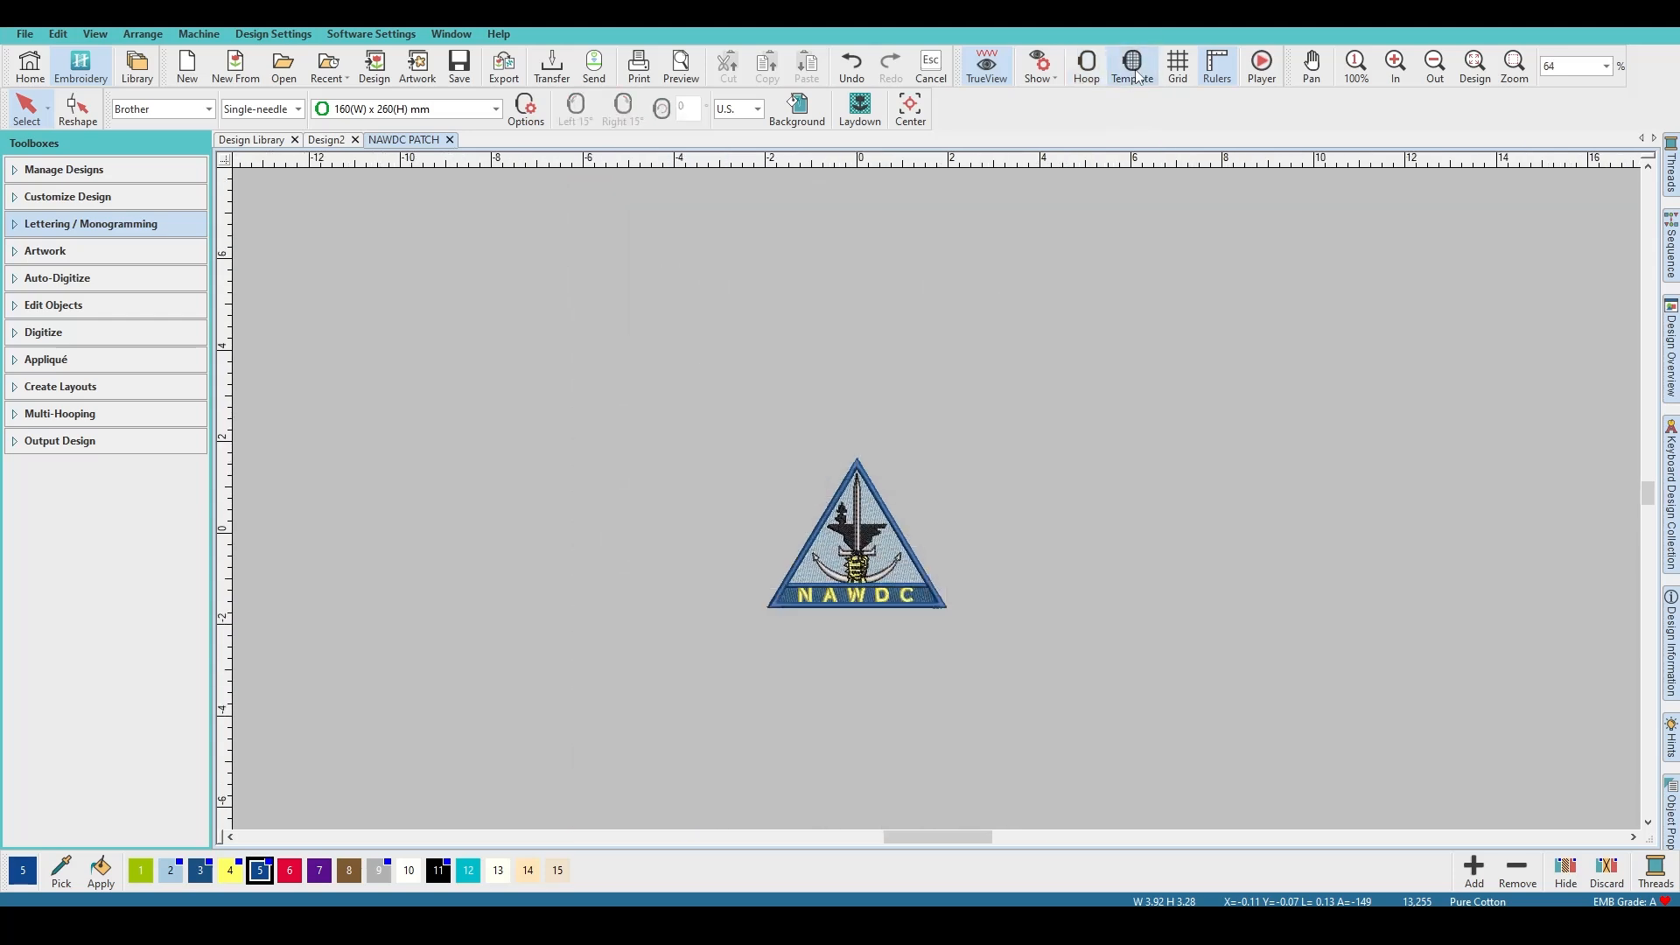
{"action": "left_click", "coordinate": [1136, 75]}
{"action": "left_click", "coordinate": [1136, 75]}
{"action": "left_click", "coordinate": [1178, 67]}
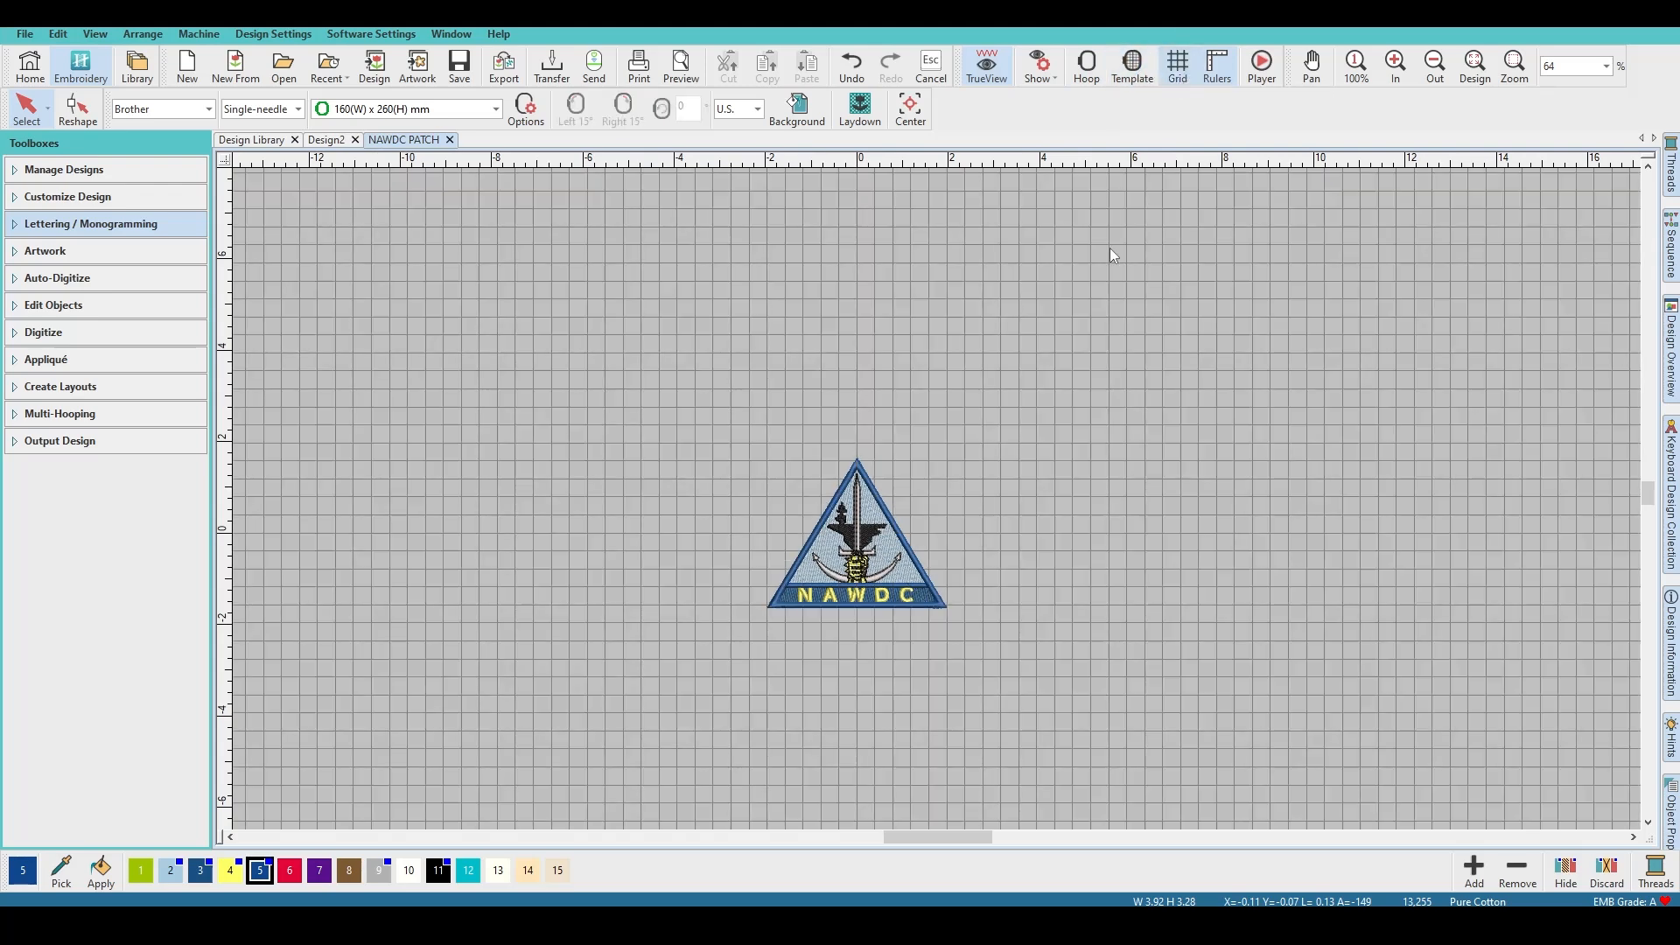
Step: Review the grid and general user interface settings and cancel without changing them
{"action": "right_click", "coordinate": [1179, 68]}
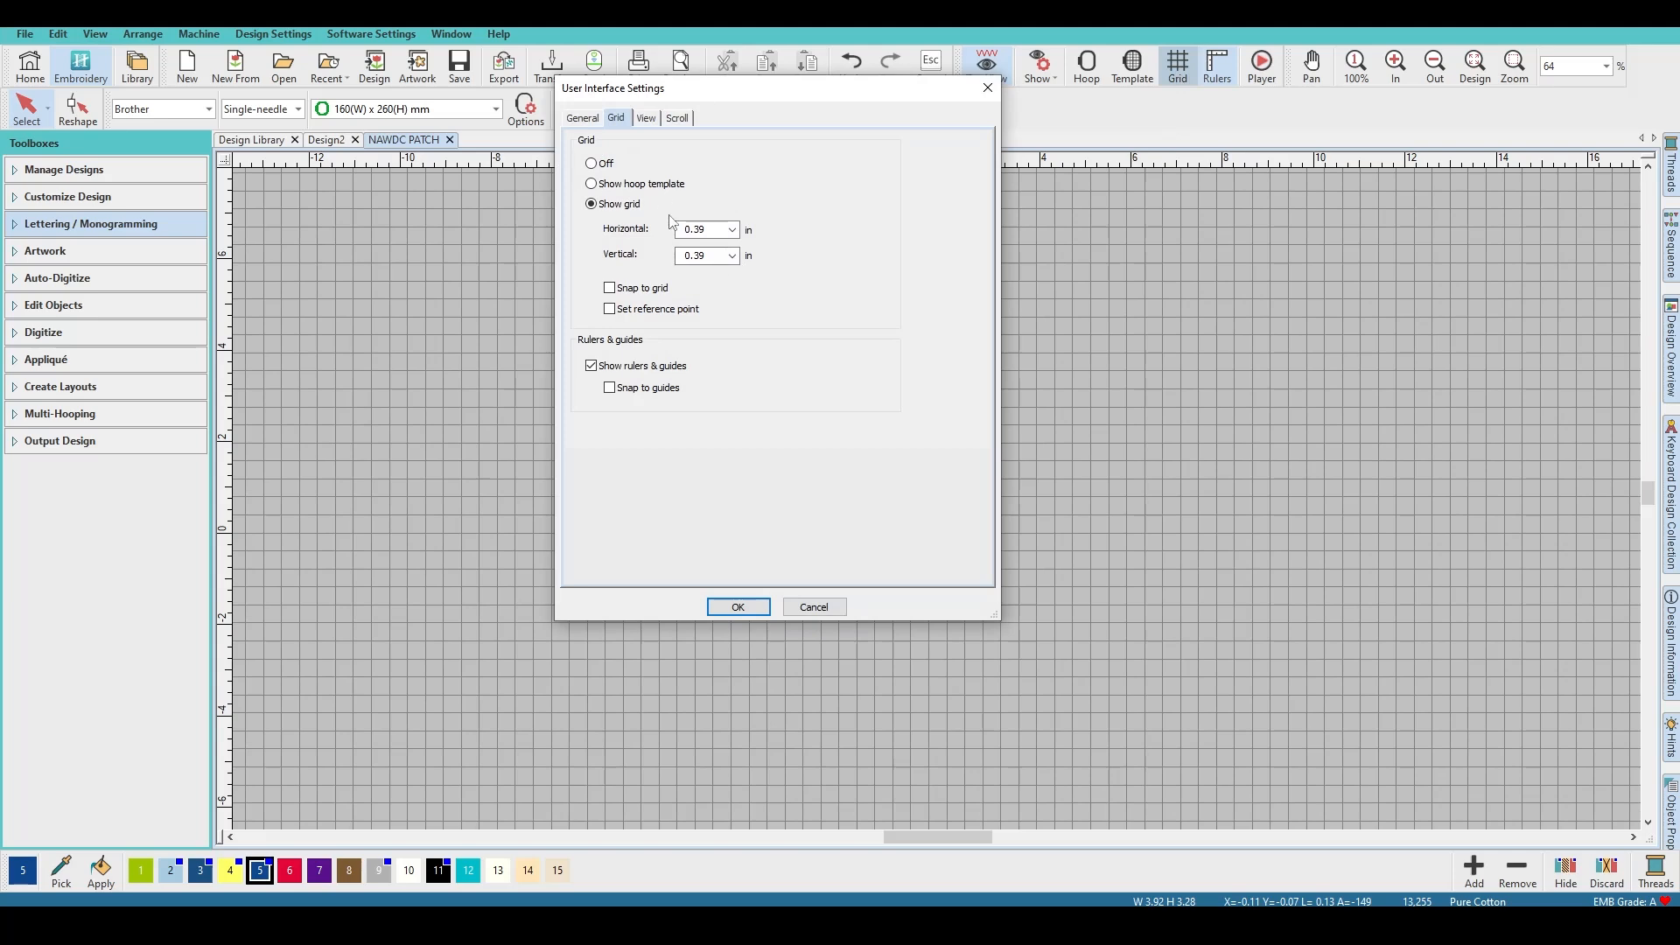
{"action": "left_click", "coordinate": [583, 118]}
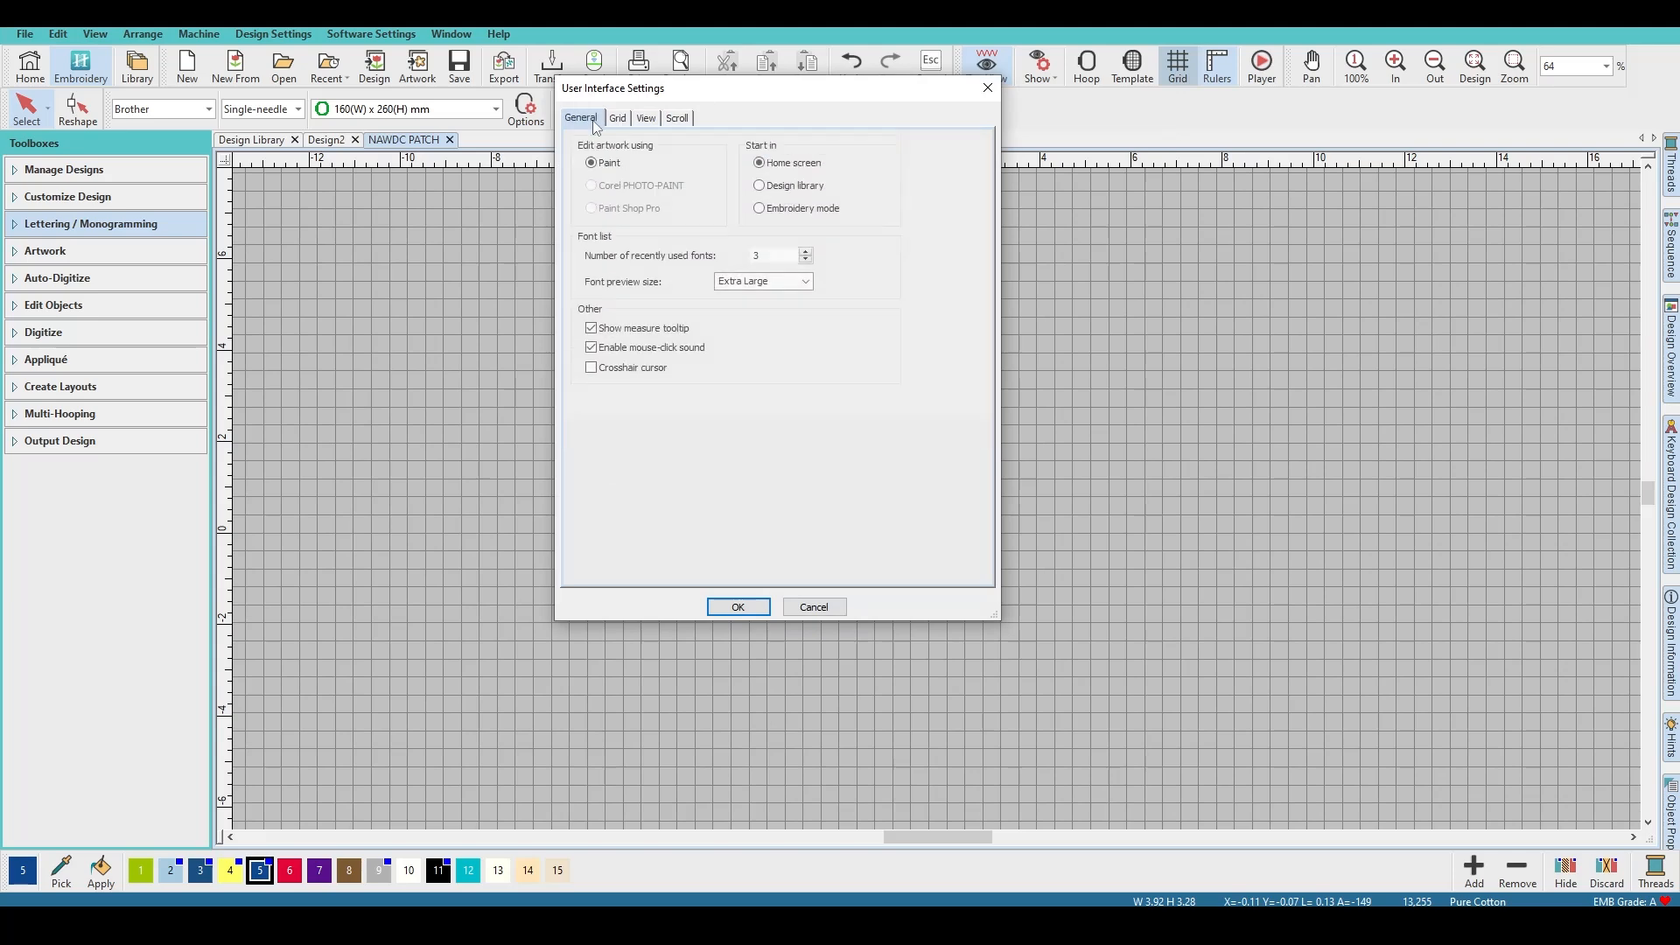
{"action": "left_click", "coordinate": [616, 118]}
{"action": "left_click", "coordinate": [815, 608]}
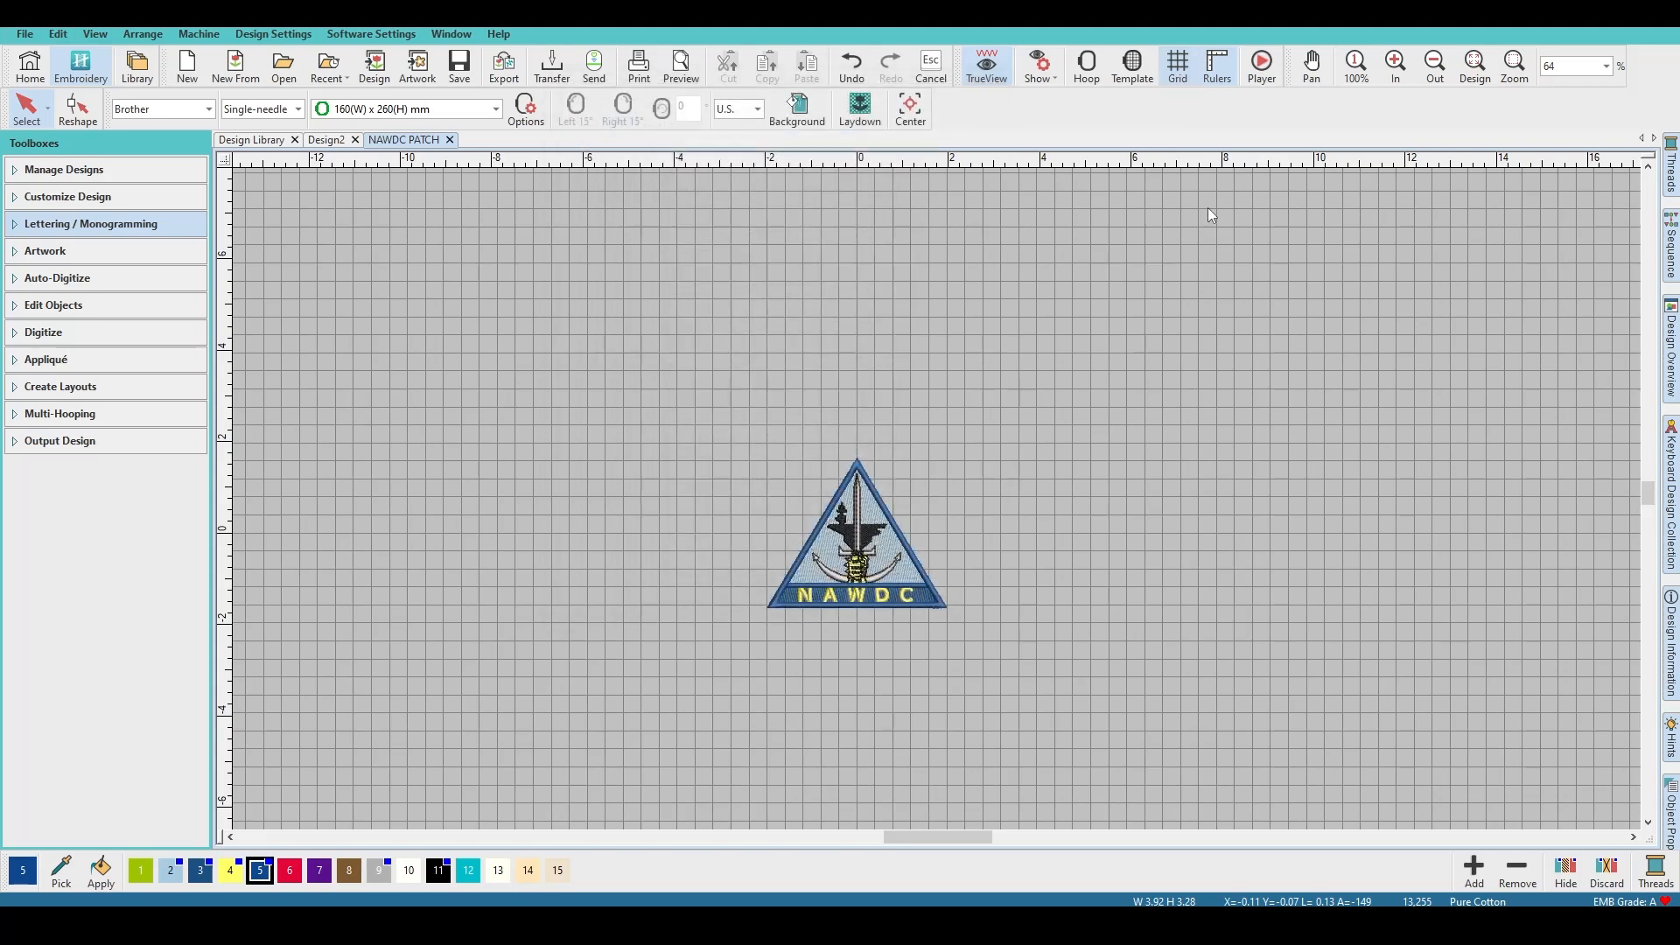
Step: Hide the rulers around the design area and show them again
{"action": "left_click", "coordinate": [1218, 83]}
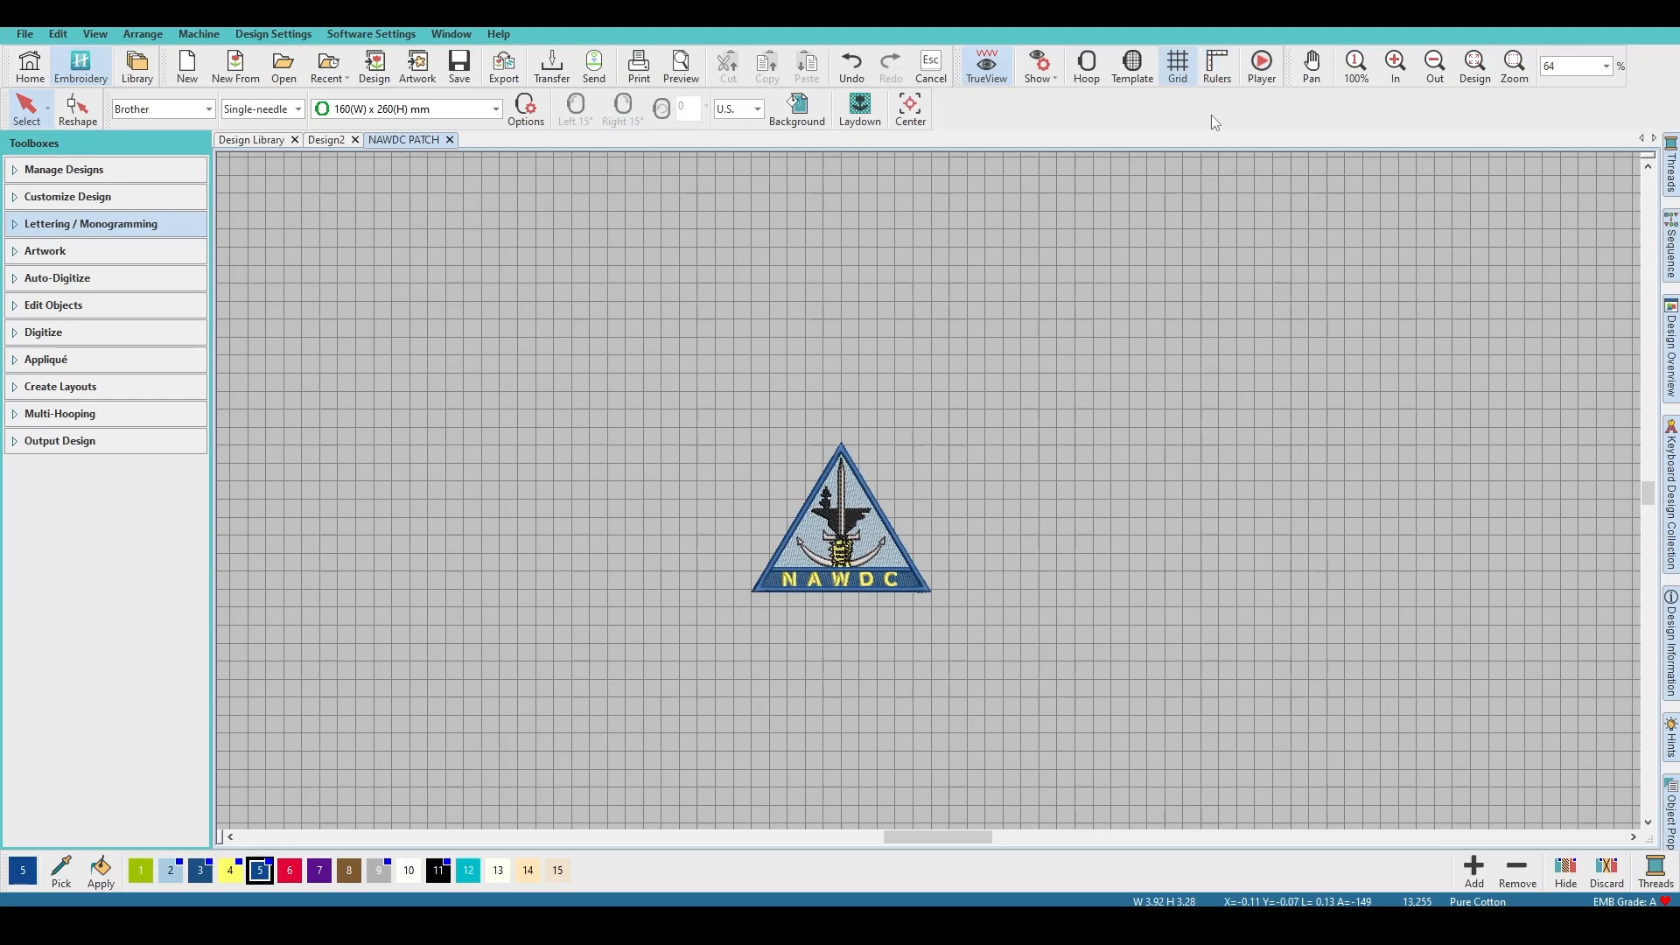
{"action": "left_click", "coordinate": [1217, 66]}
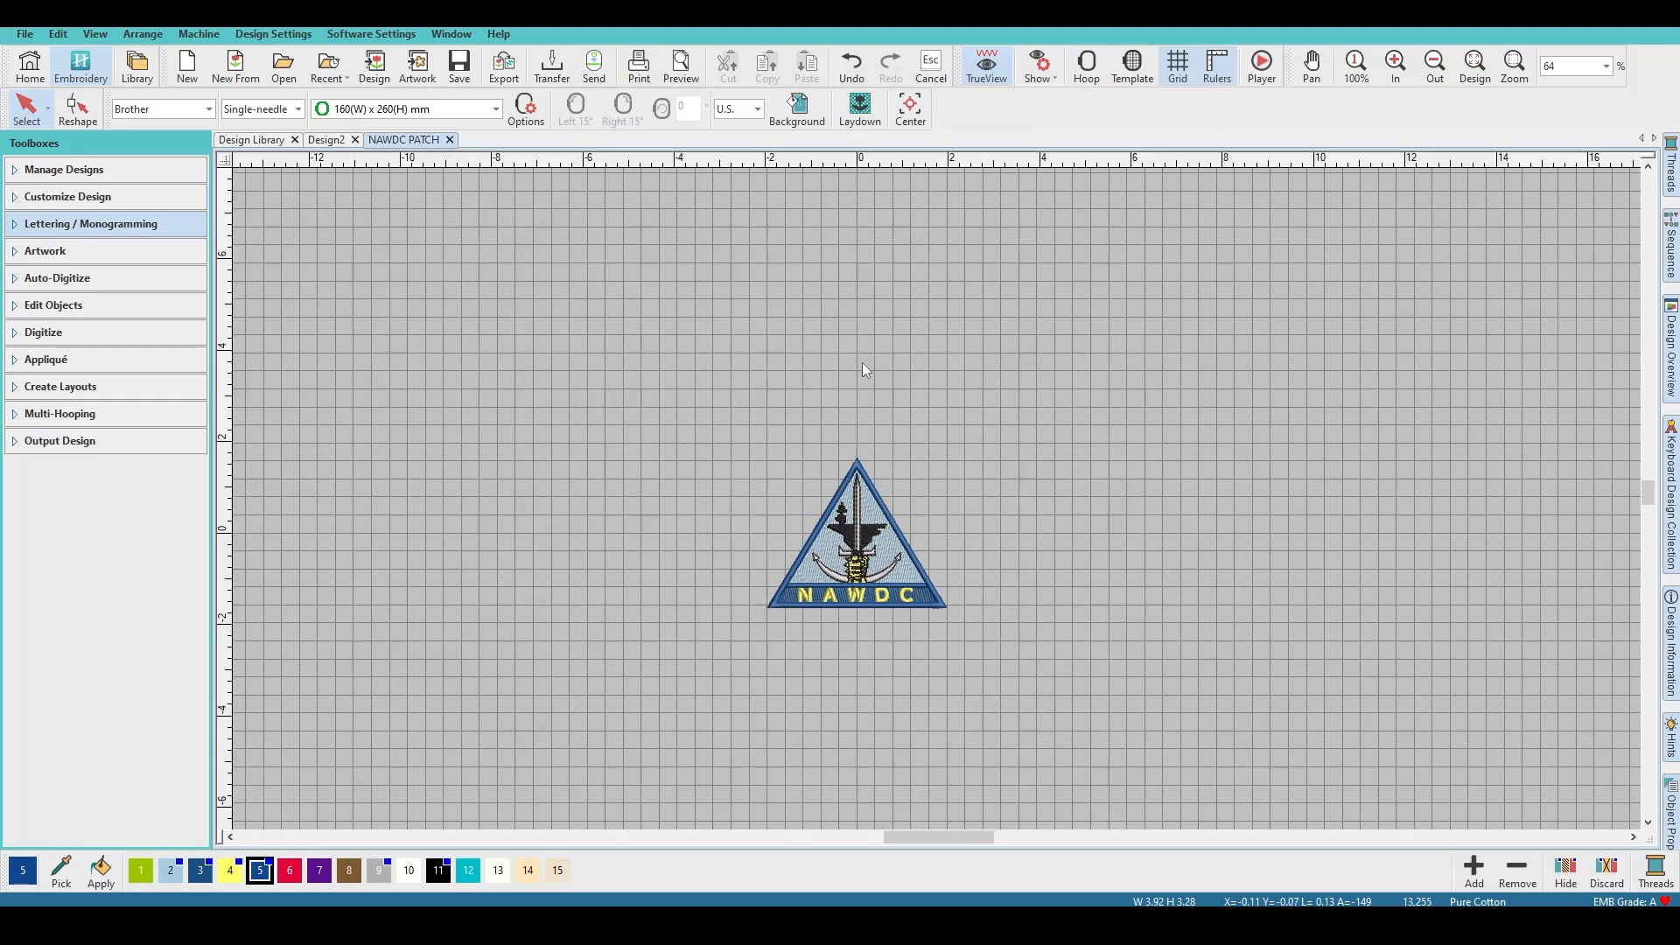
Step: Place a vertical ruler guide close to the sword at the patch's center
{"action": "scroll", "coordinate": [837, 568], "scroll_direction": "up", "scroll_amount": 3}
{"action": "scroll", "coordinate": [954, 509], "scroll_direction": "up", "scroll_amount": 2}
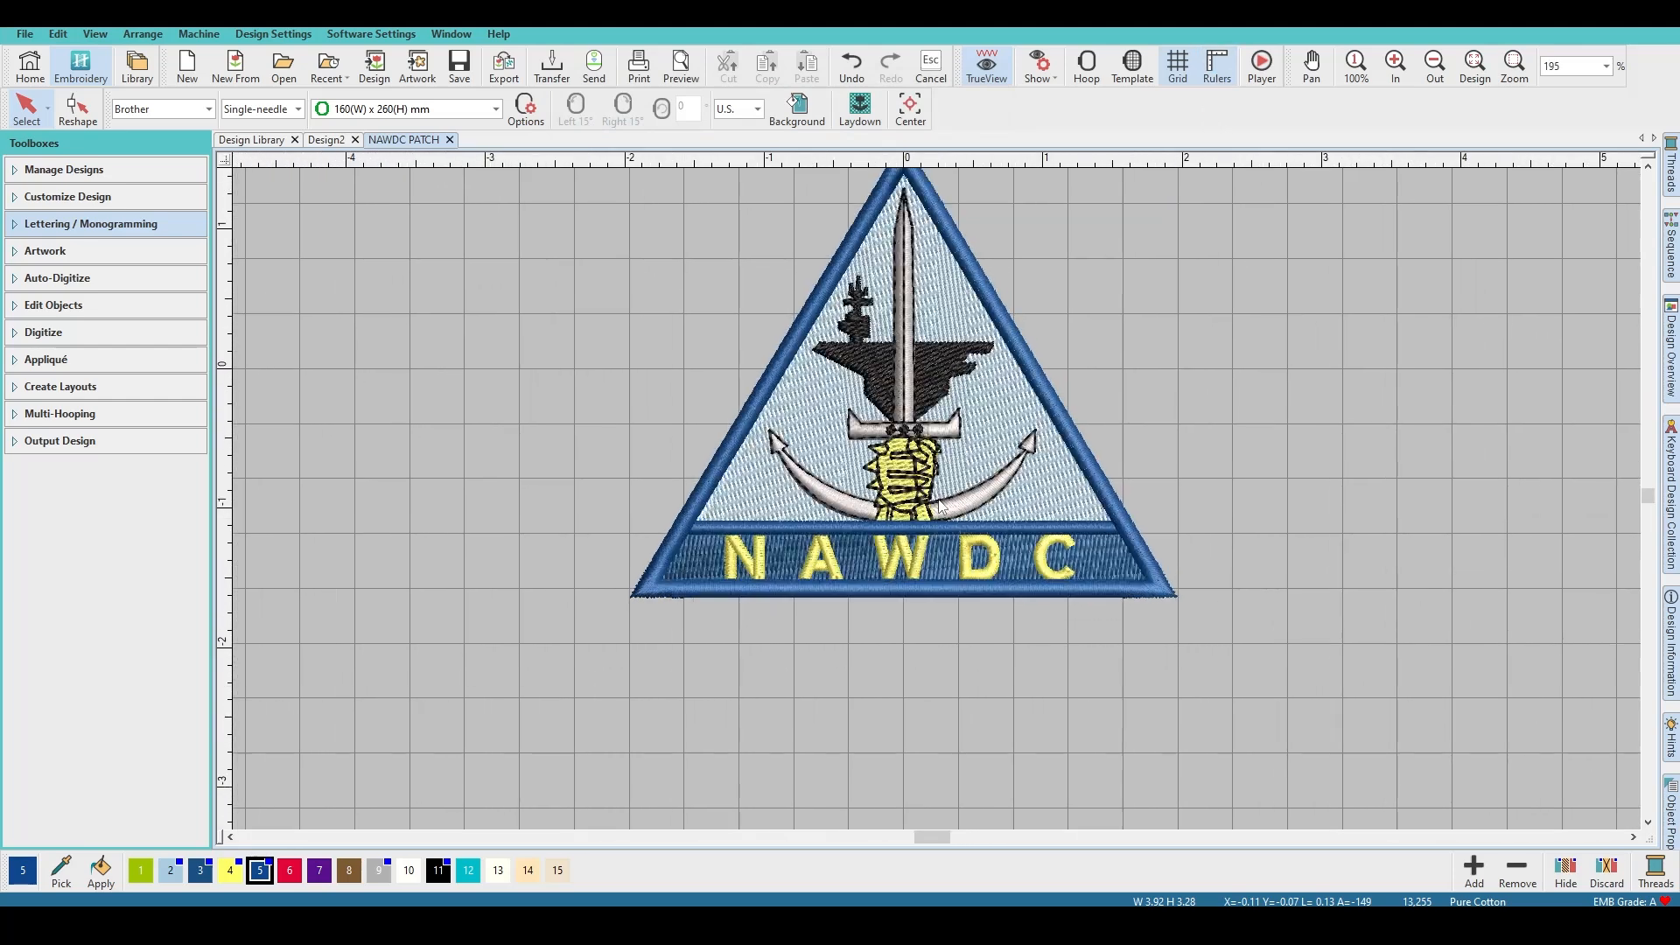
{"action": "scroll", "coordinate": [830, 300], "scroll_direction": "down", "scroll_amount": 1}
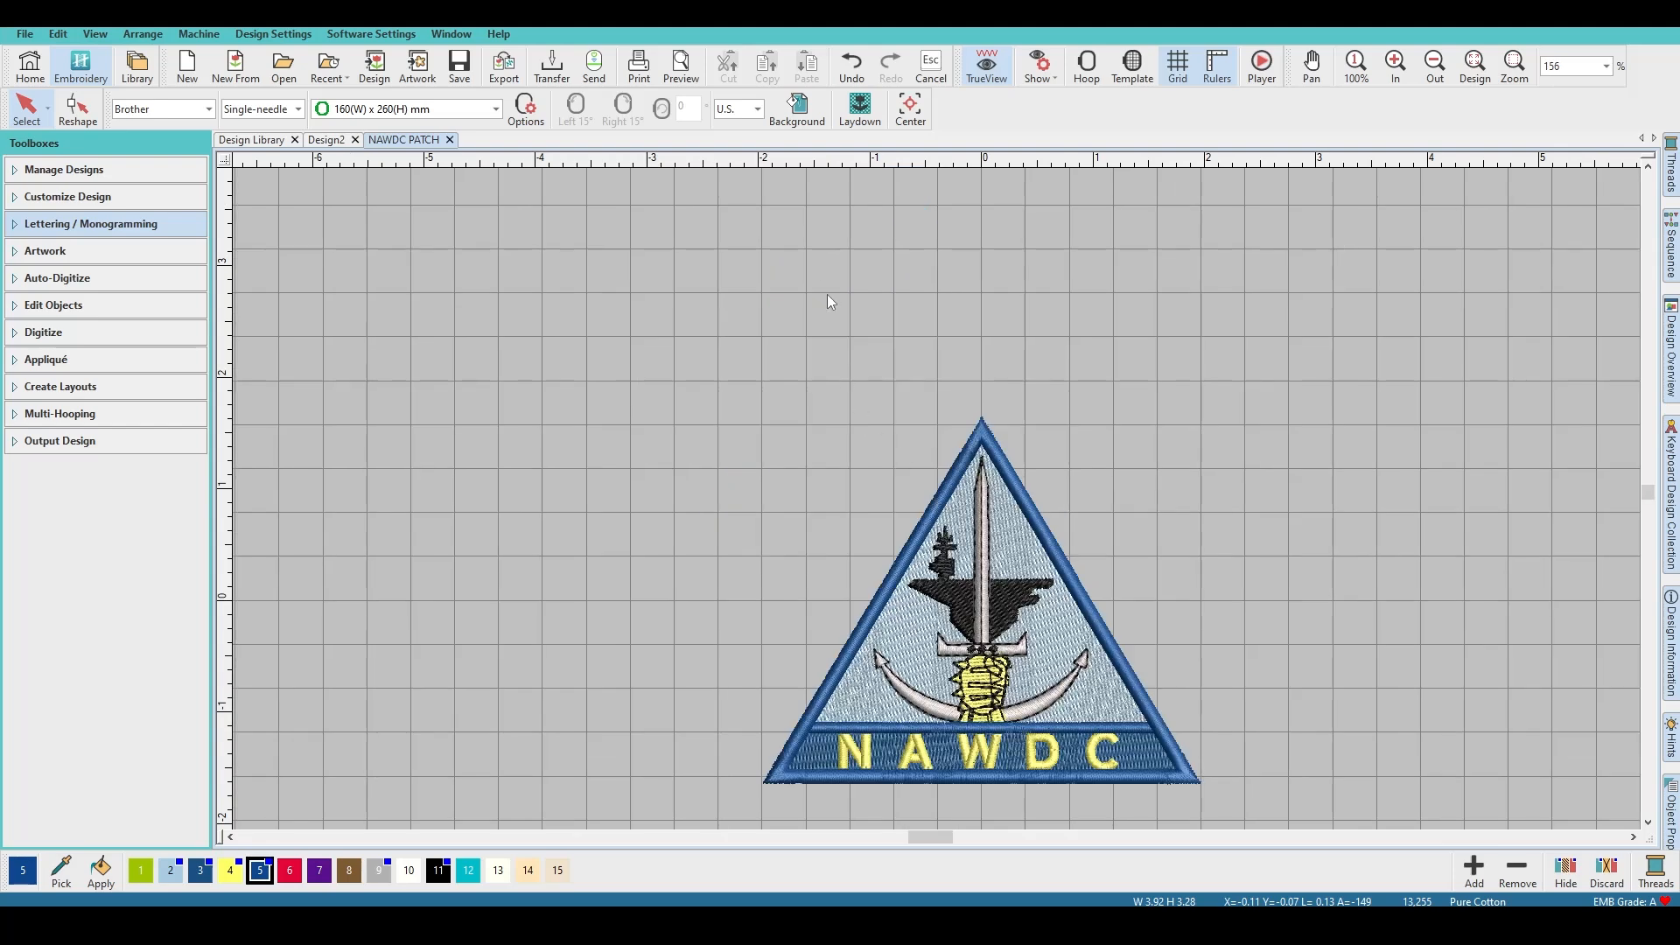
{"action": "left_click_drag", "start_coordinate": [731, 161], "coordinate": [750, 163]}
{"action": "left_click_drag", "start_coordinate": [978, 186], "coordinate": [974, 189]}
{"action": "scroll", "coordinate": [963, 393], "scroll_direction": "up", "scroll_amount": 2}
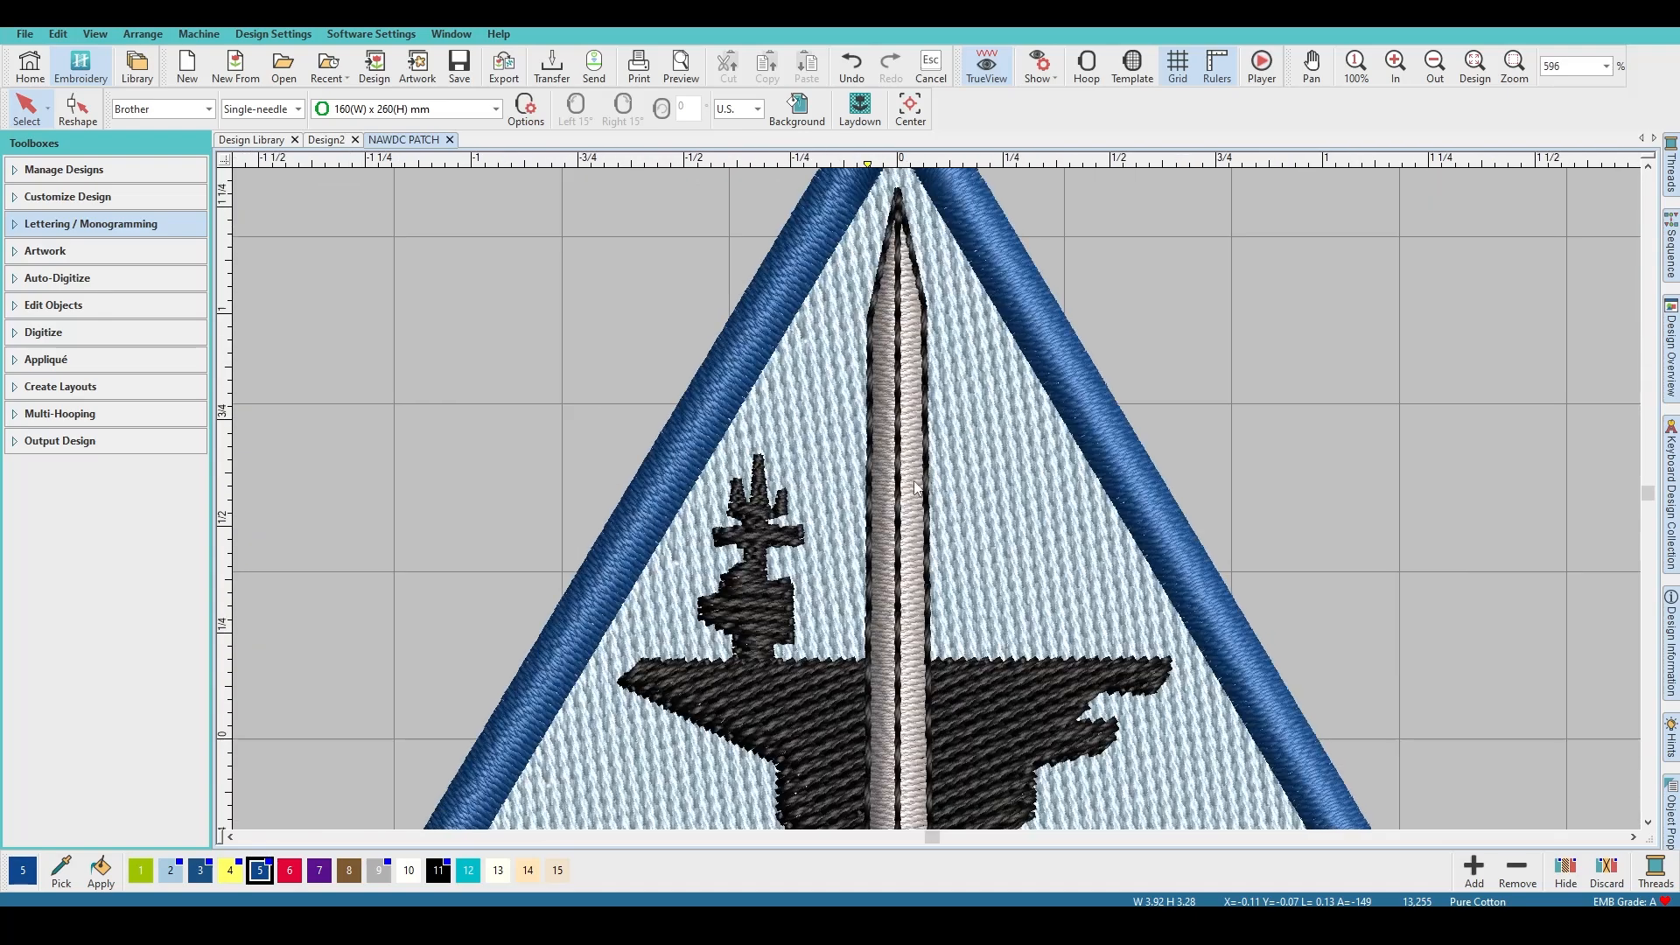
{"action": "scroll", "coordinate": [936, 468], "scroll_direction": "down", "scroll_amount": 4}
{"action": "scroll", "coordinate": [936, 468], "scroll_direction": "down", "scroll_amount": 1}
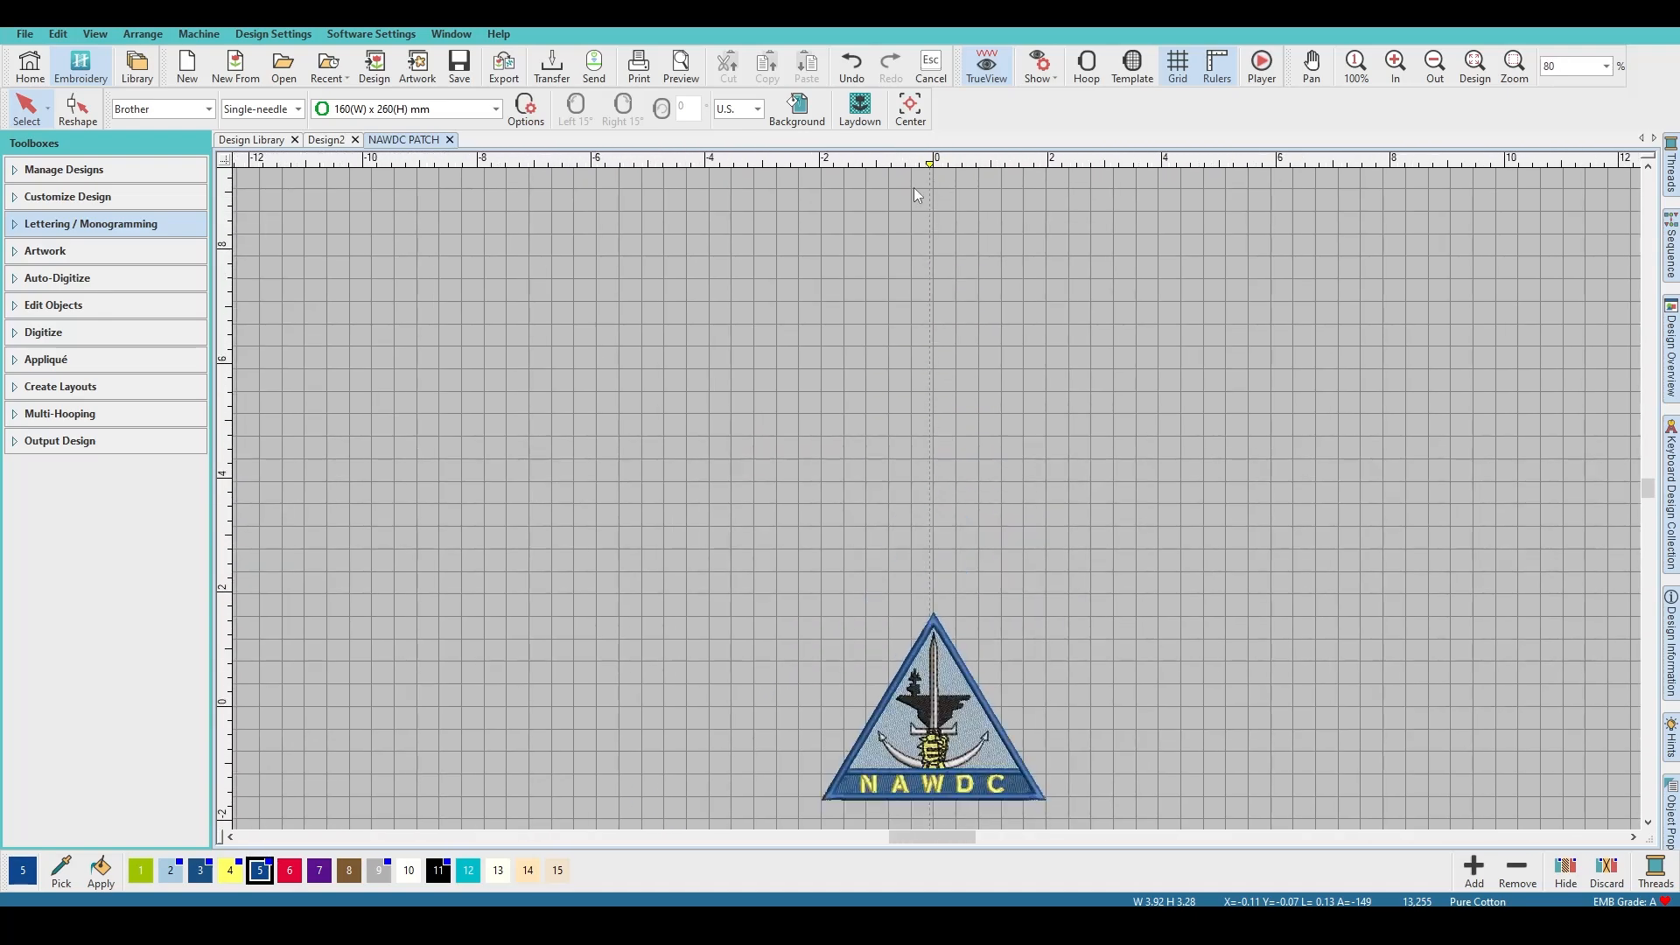
Step: Remove the vertical guide from the design area
{"action": "left_click_drag", "start_coordinate": [934, 169], "coordinate": [595, 166]}
{"action": "scroll", "coordinate": [922, 521], "scroll_direction": "down", "scroll_amount": 1}
{"action": "scroll", "coordinate": [933, 507], "scroll_direction": "up", "scroll_amount": 4}
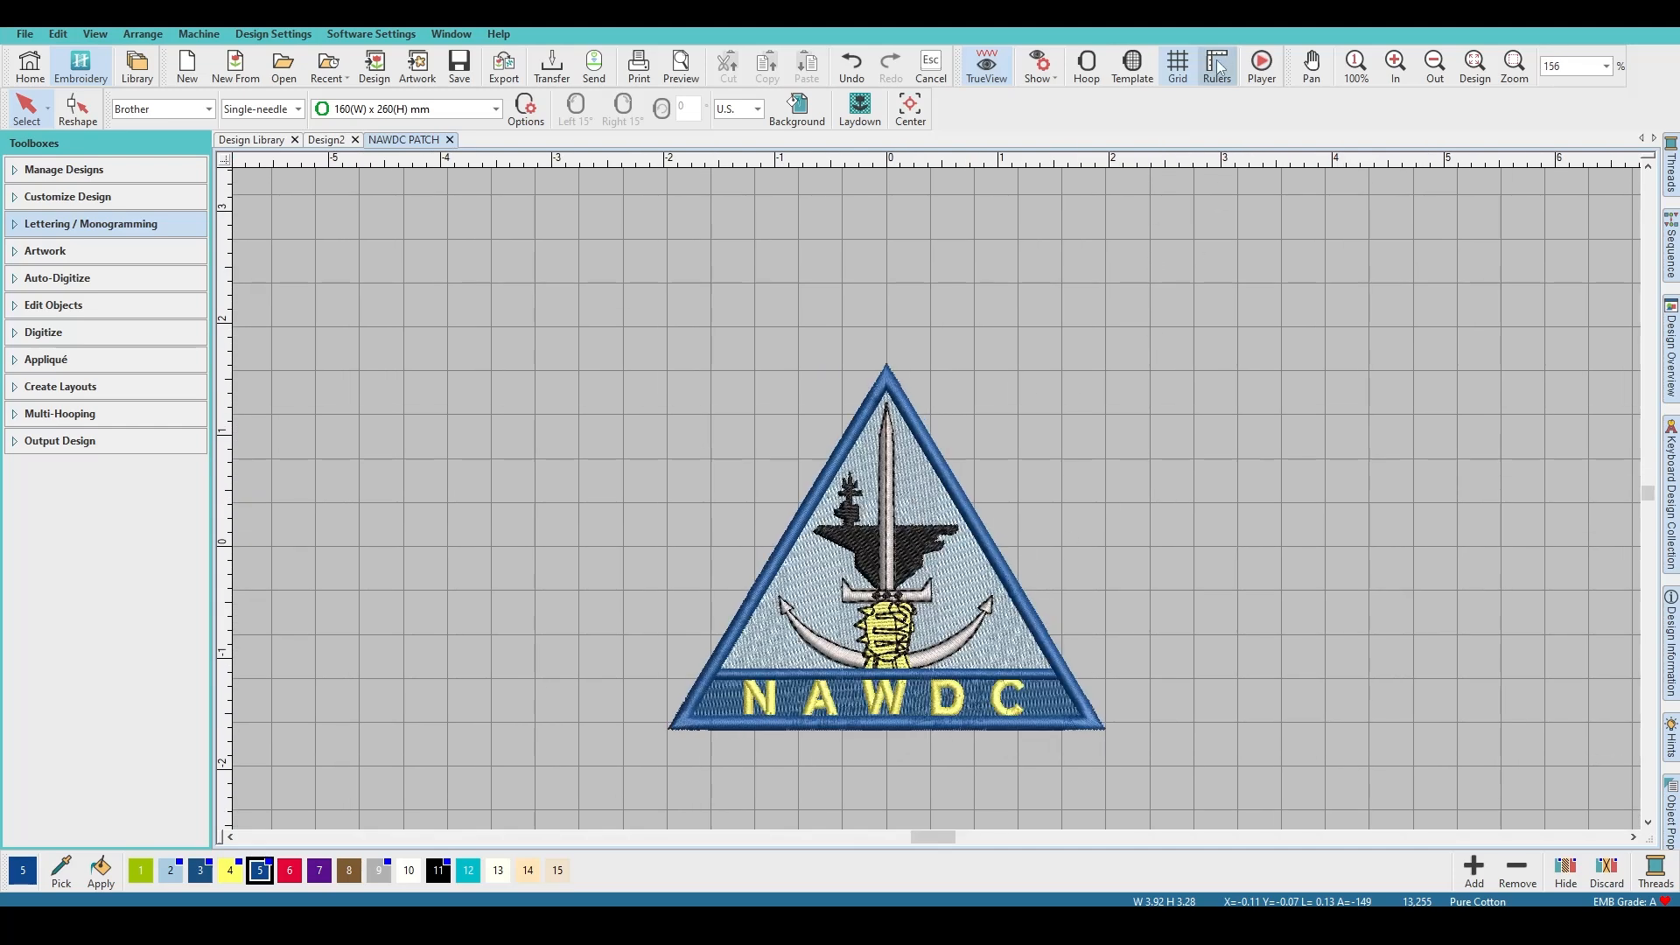
Step: Play back the patch's stitch-out in the stitch player and set the display range to begin at the first stitch
{"action": "left_click", "coordinate": [1263, 77]}
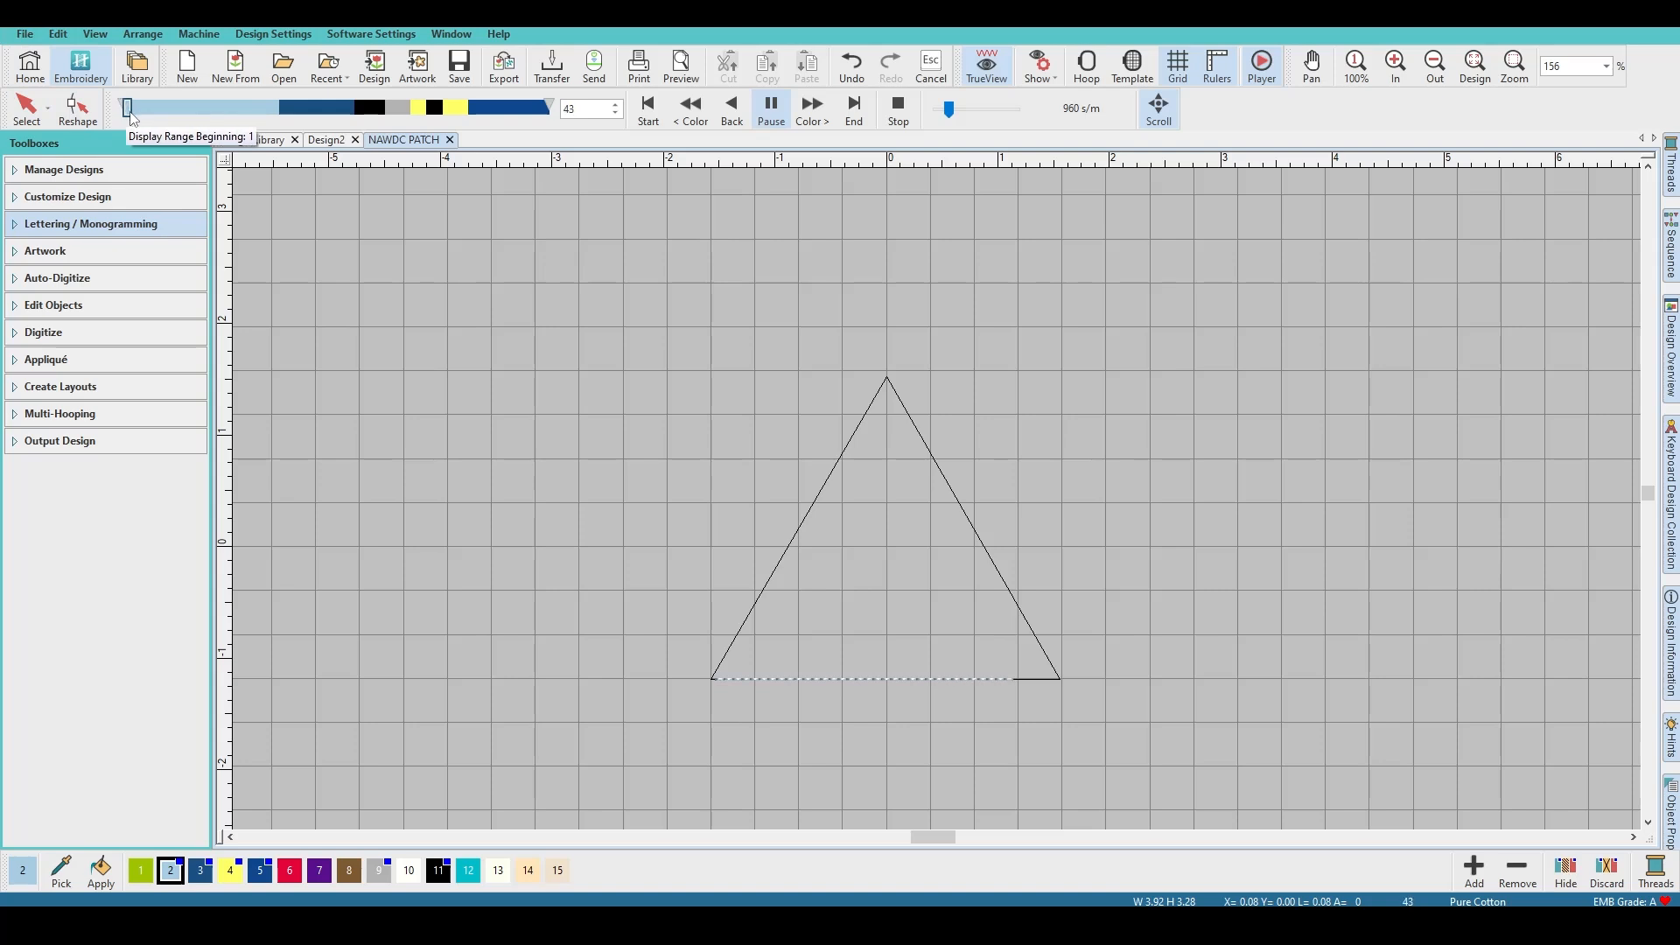
{"action": "mouse_move", "coordinate": [286, 123]}
{"action": "left_mouse_down"}
{"action": "mouse_move", "coordinate": [551, 119]}
{"action": "mouse_move", "coordinate": [119, 123]}
{"action": "left_mouse_up"}
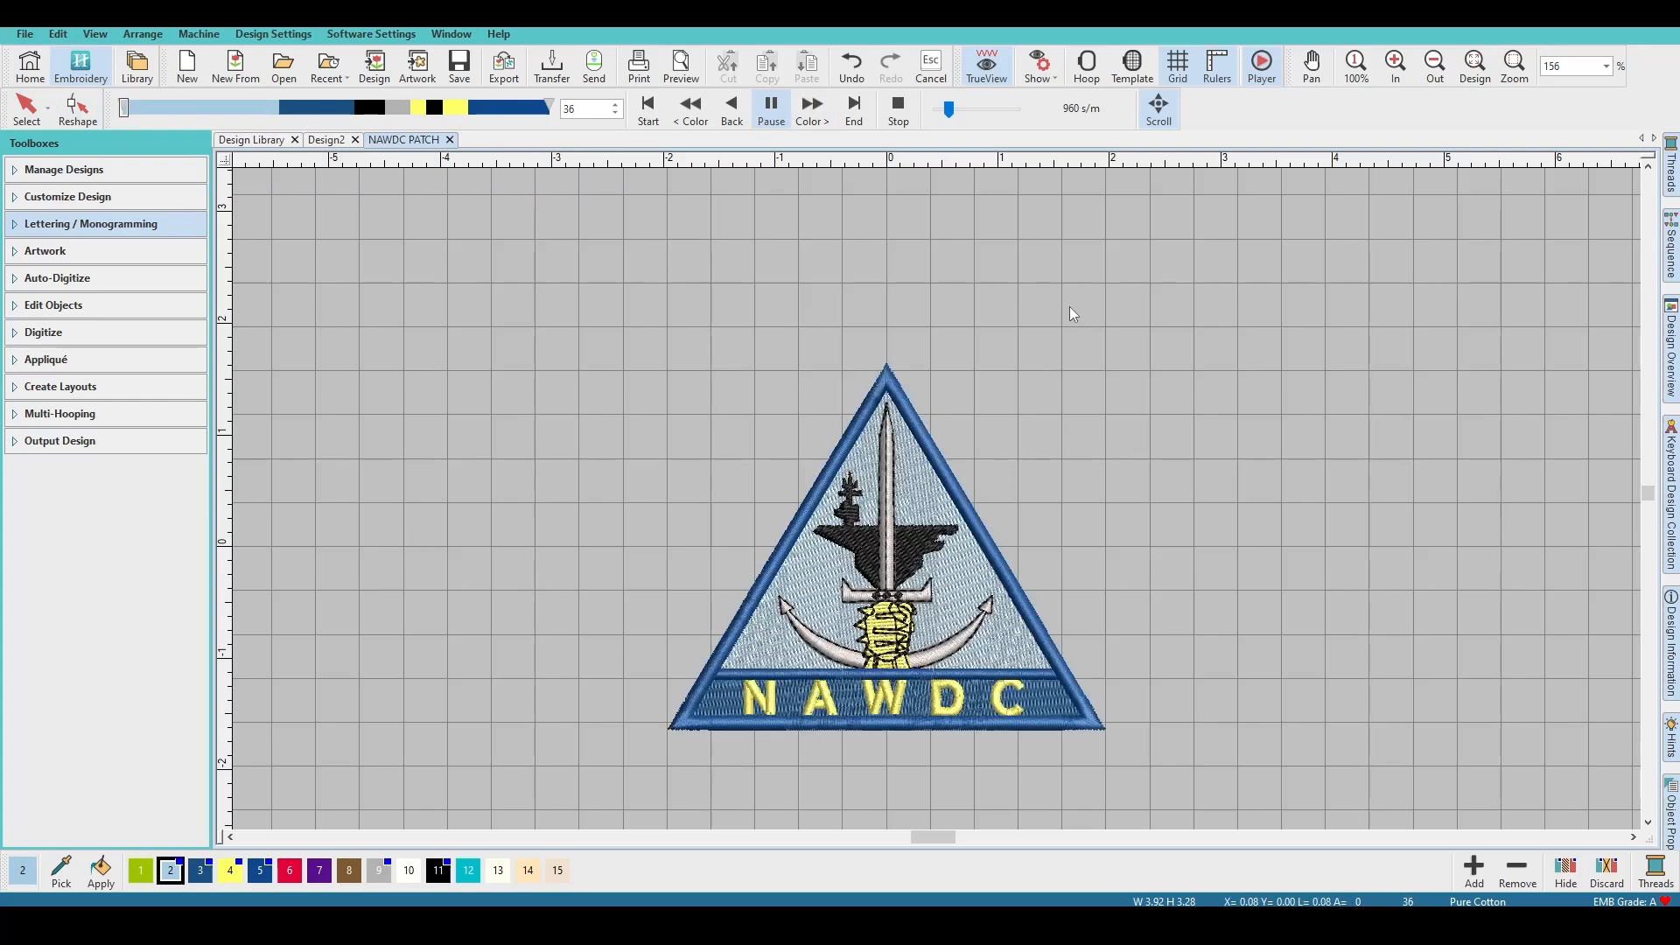
Step: Shift the view of the patch with the Pan tool and leave the tool
{"action": "left_click", "coordinate": [1317, 72]}
{"action": "left_click_drag", "start_coordinate": [1233, 487], "coordinate": [1263, 405]}
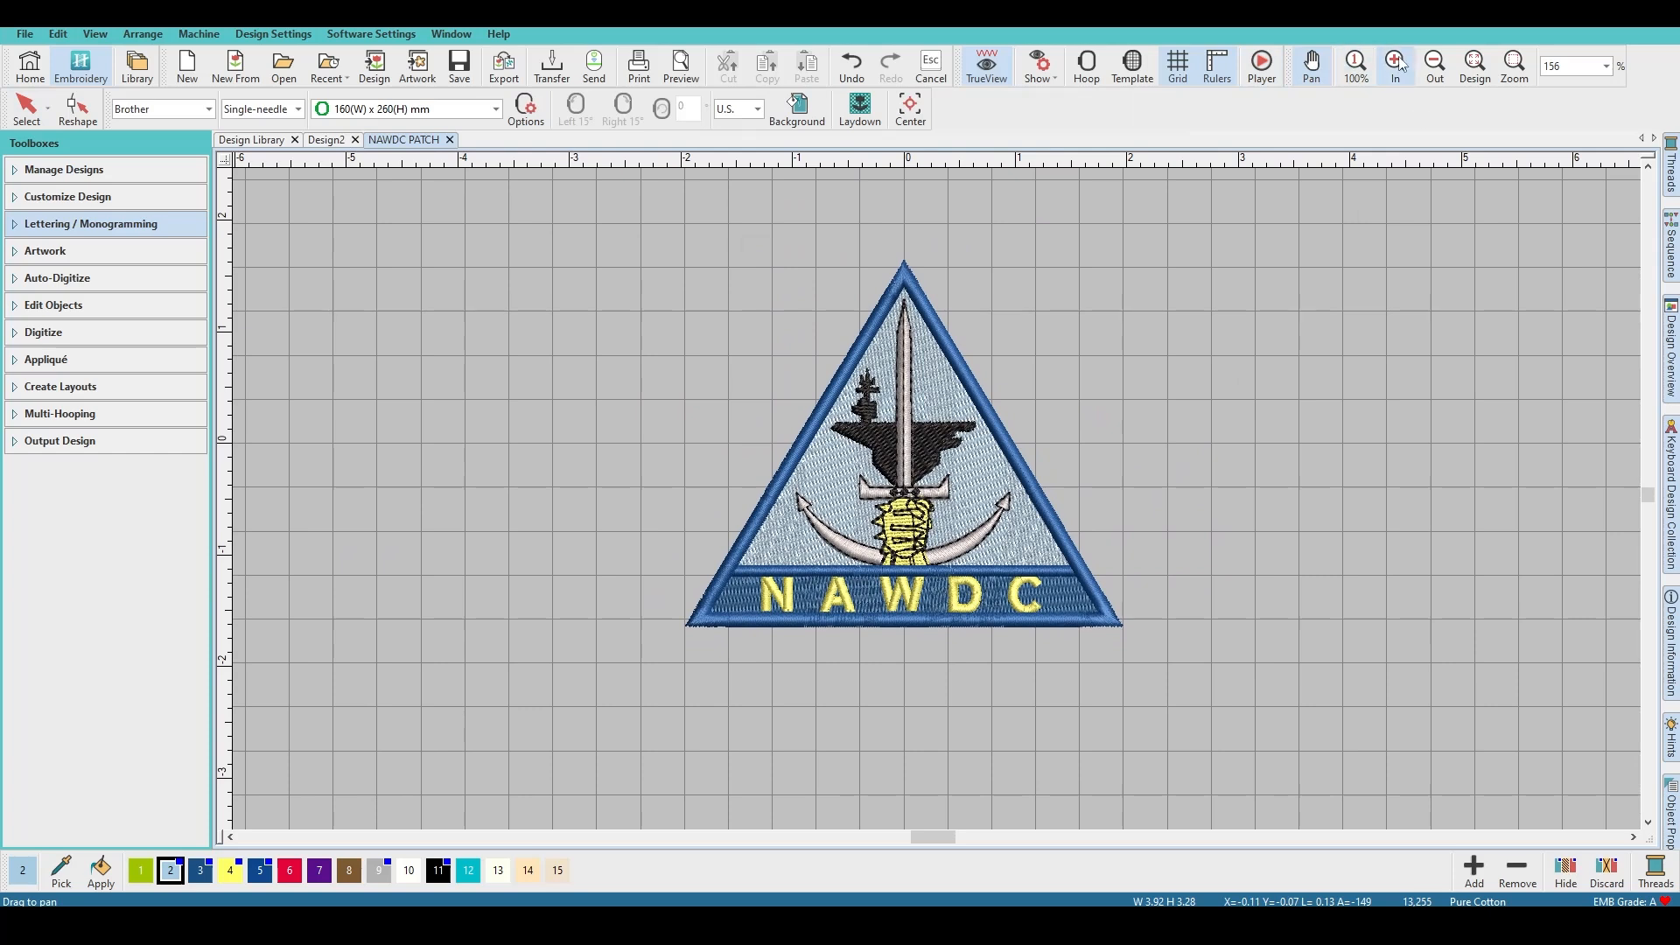
{"action": "left_click", "coordinate": [1308, 63]}
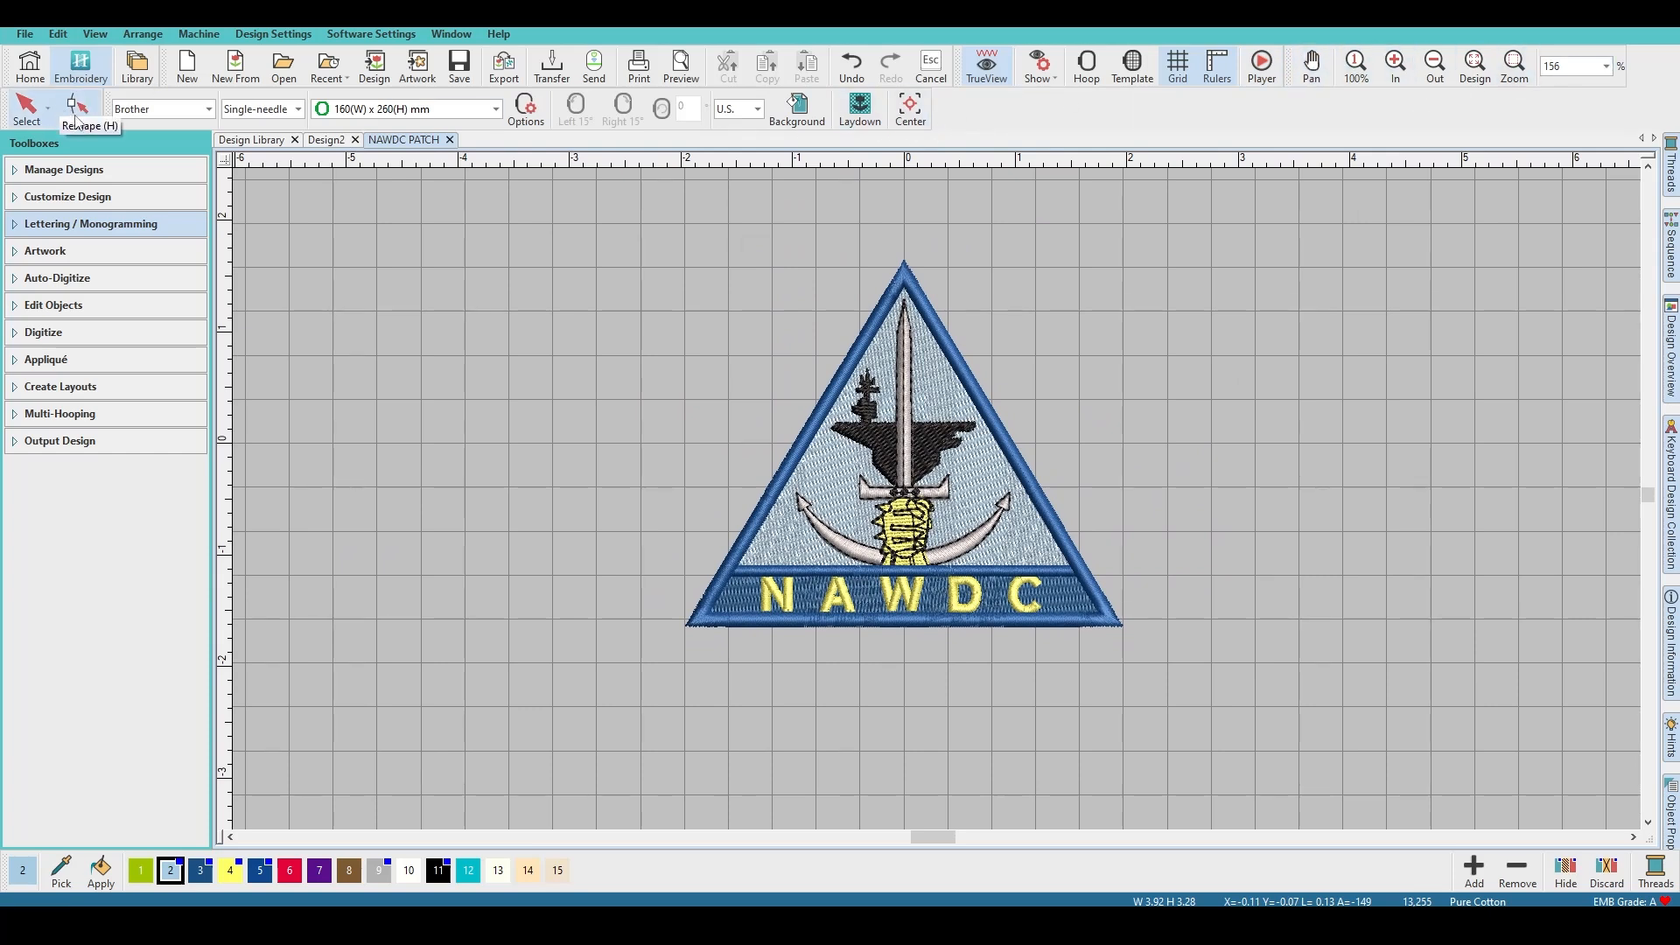
Step: Try to reshape the ship's black tower by stretching two of its antenna points out toward and past the sword
{"action": "scroll", "coordinate": [807, 392], "scroll_direction": "up", "scroll_amount": 2}
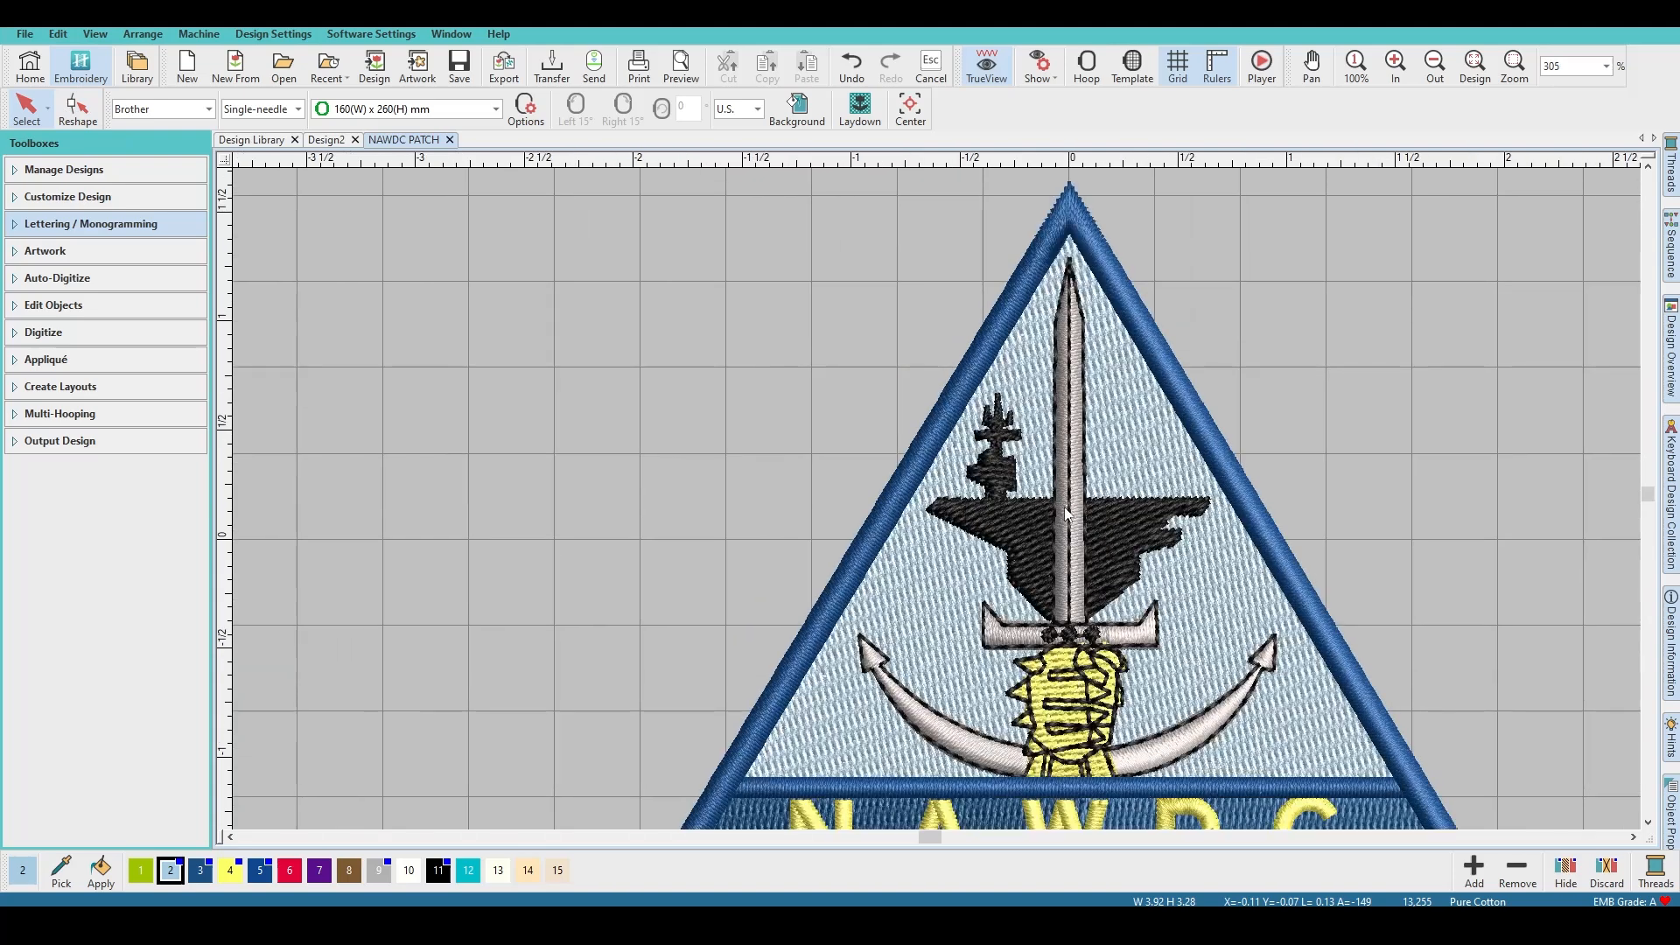
{"action": "scroll", "coordinate": [930, 505], "scroll_direction": "up", "scroll_amount": 2}
{"action": "left_click", "coordinate": [880, 483]}
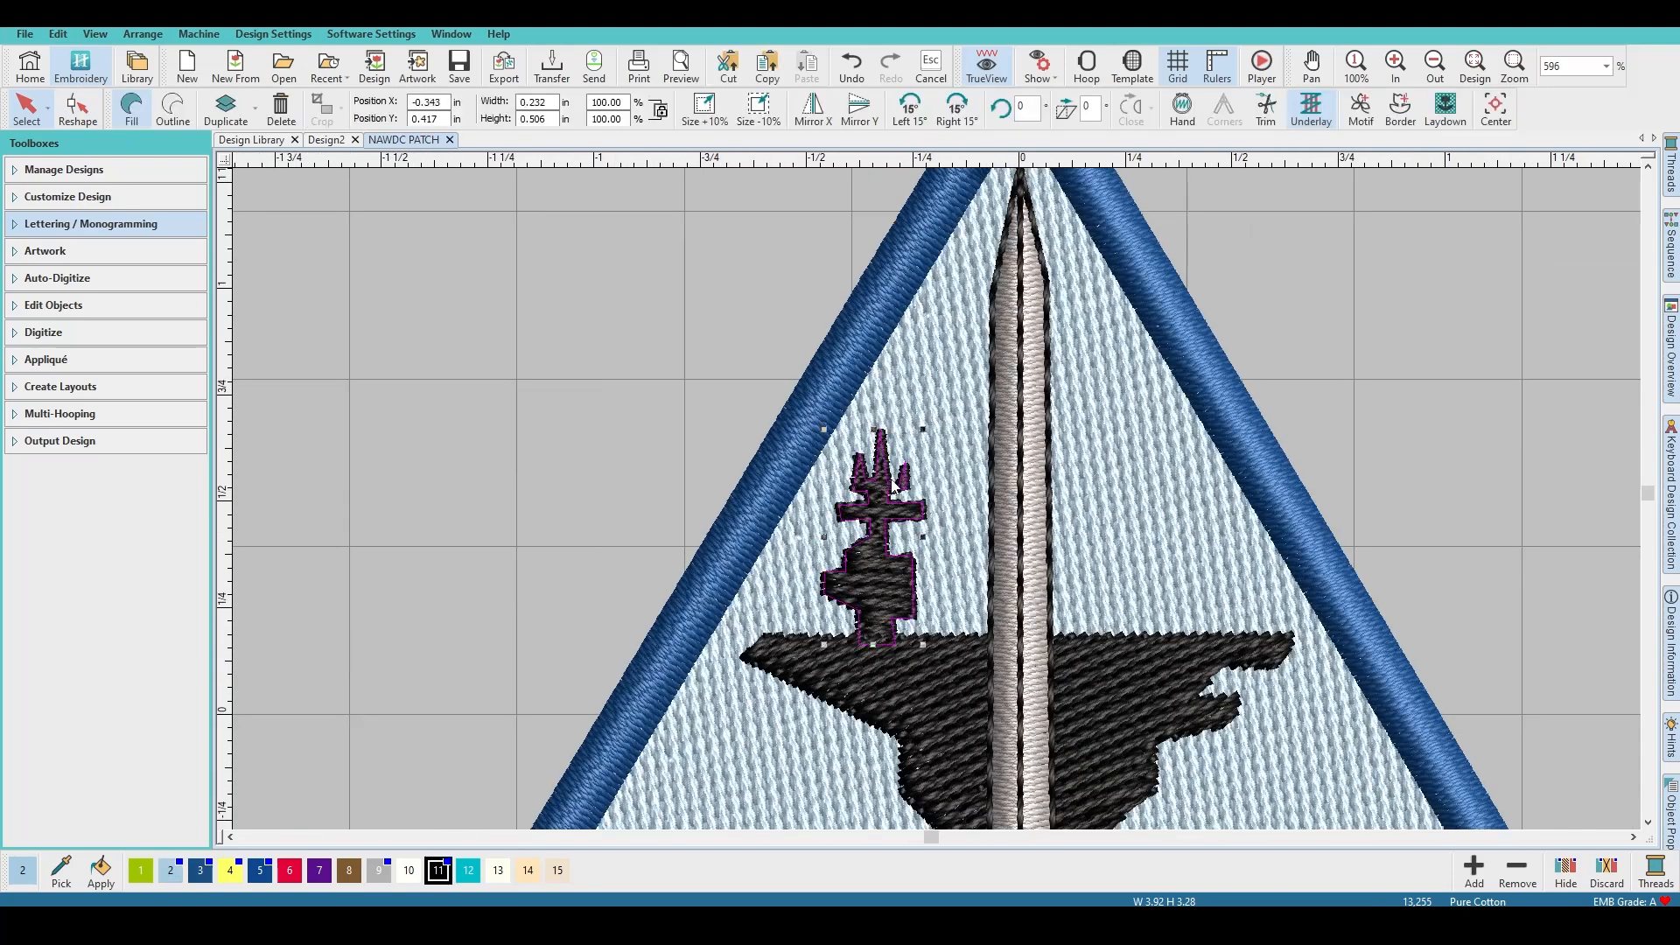
{"action": "left_click", "coordinate": [75, 110]}
{"action": "left_click_drag", "start_coordinate": [879, 451], "coordinate": [981, 313]}
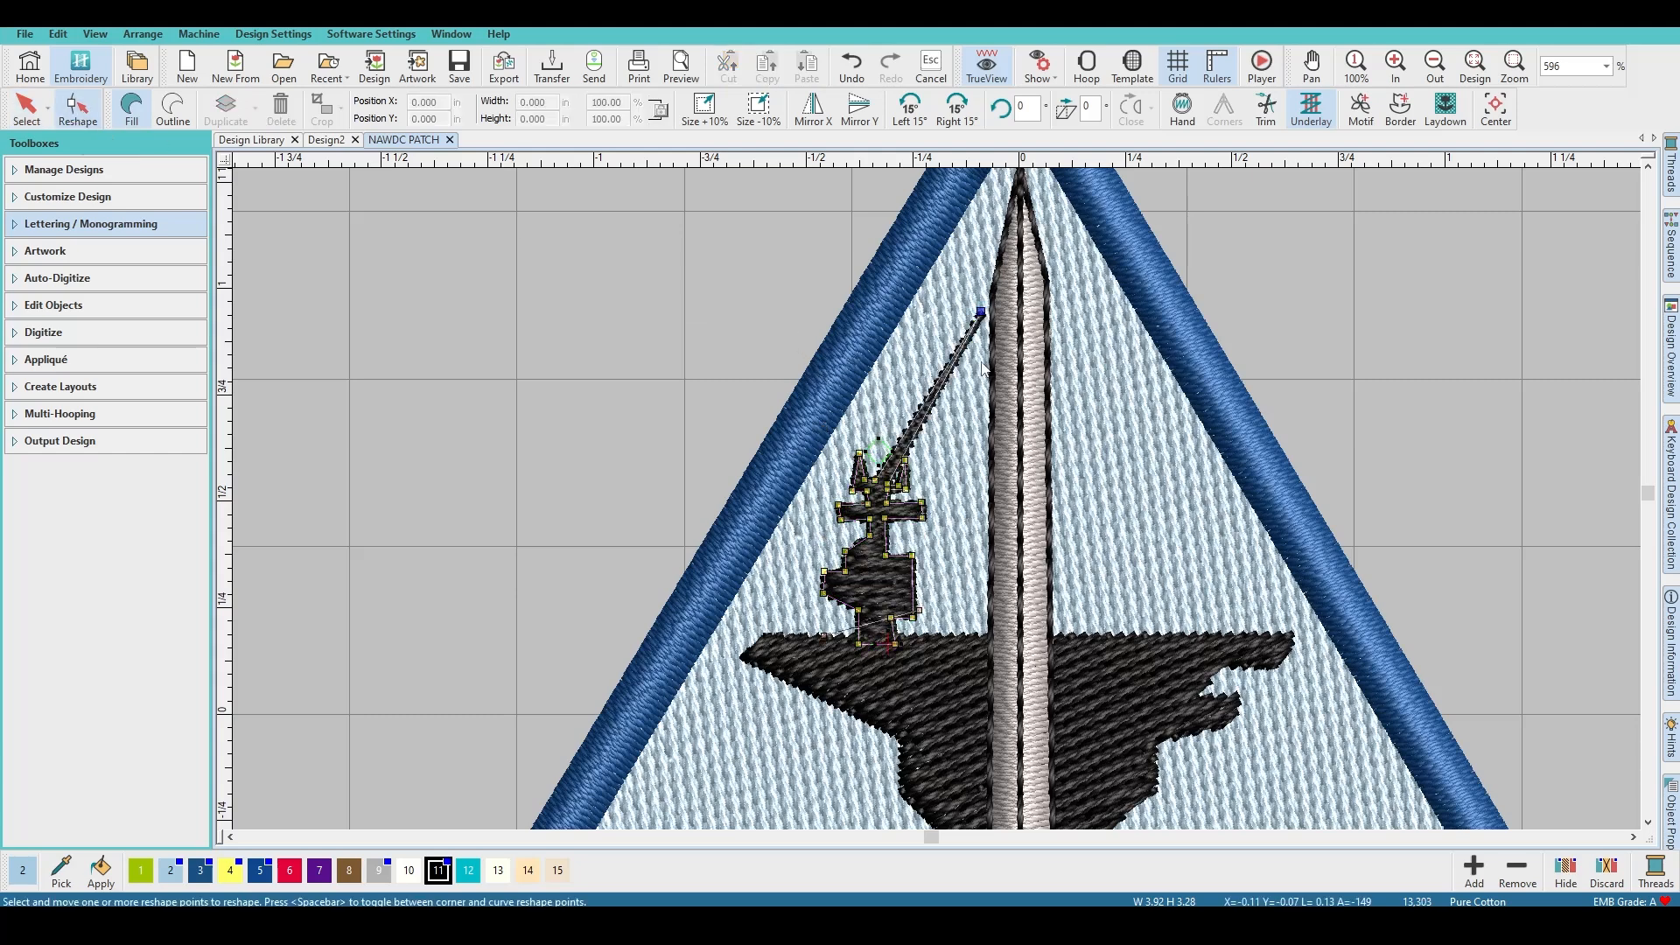
{"action": "left_click_drag", "start_coordinate": [906, 476], "coordinate": [1065, 453]}
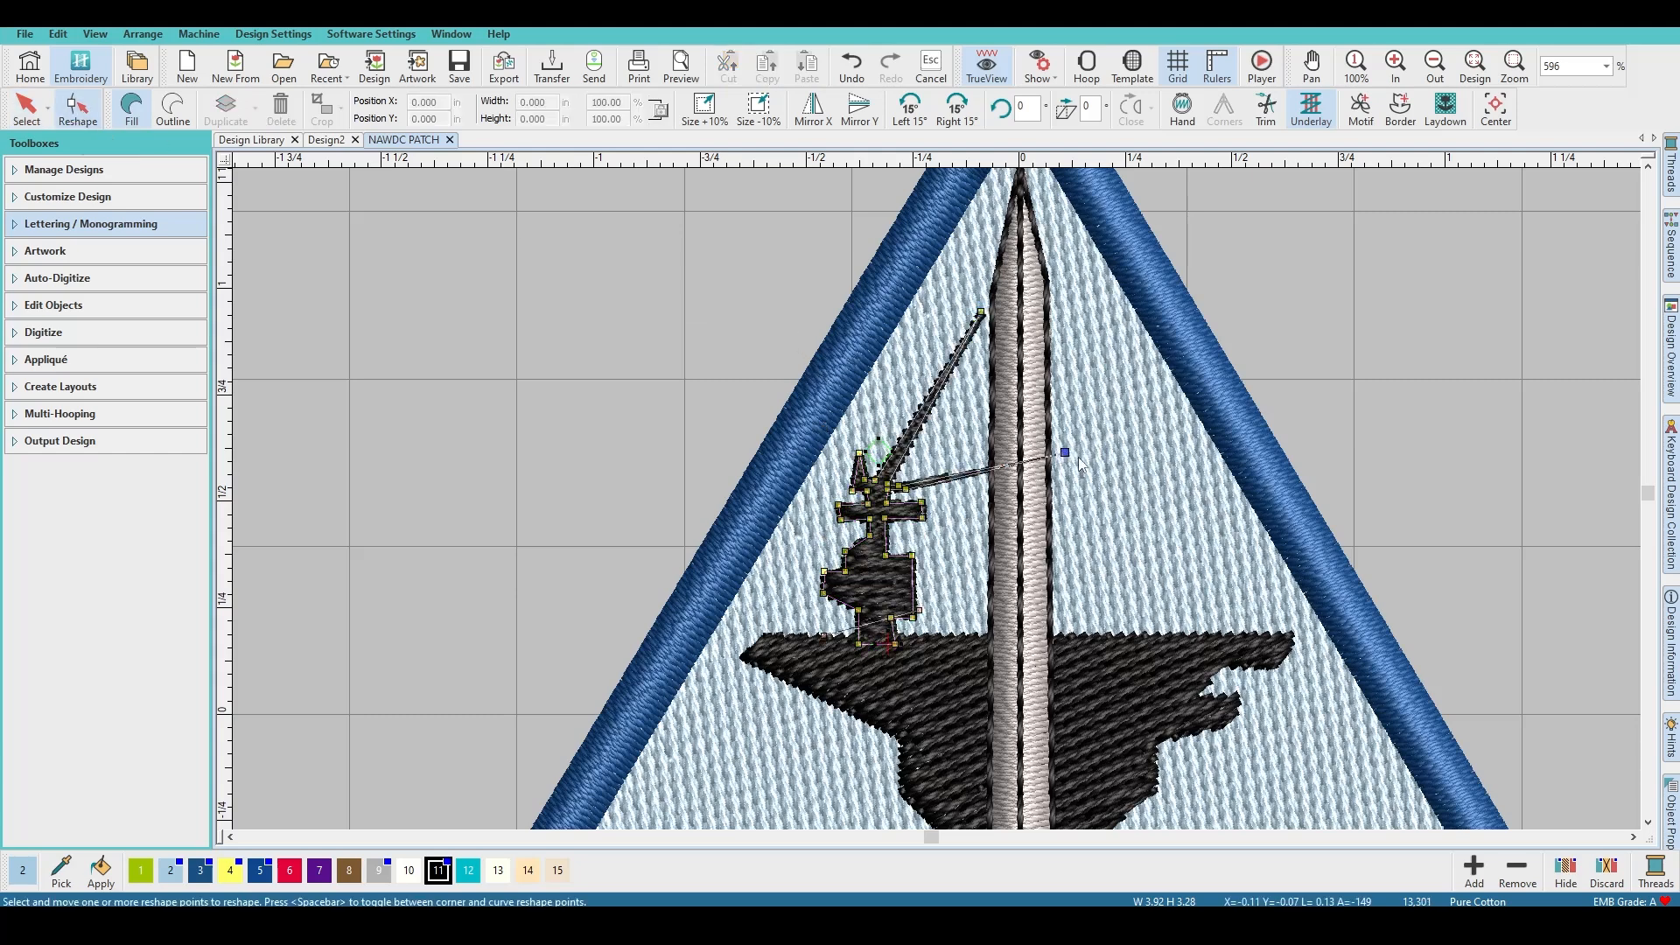
Step: Undo both point moves on the ship's tower and leave Reshape
{"action": "key", "text": "ctrl+z"}
{"action": "key", "text": "ctrl+z"}
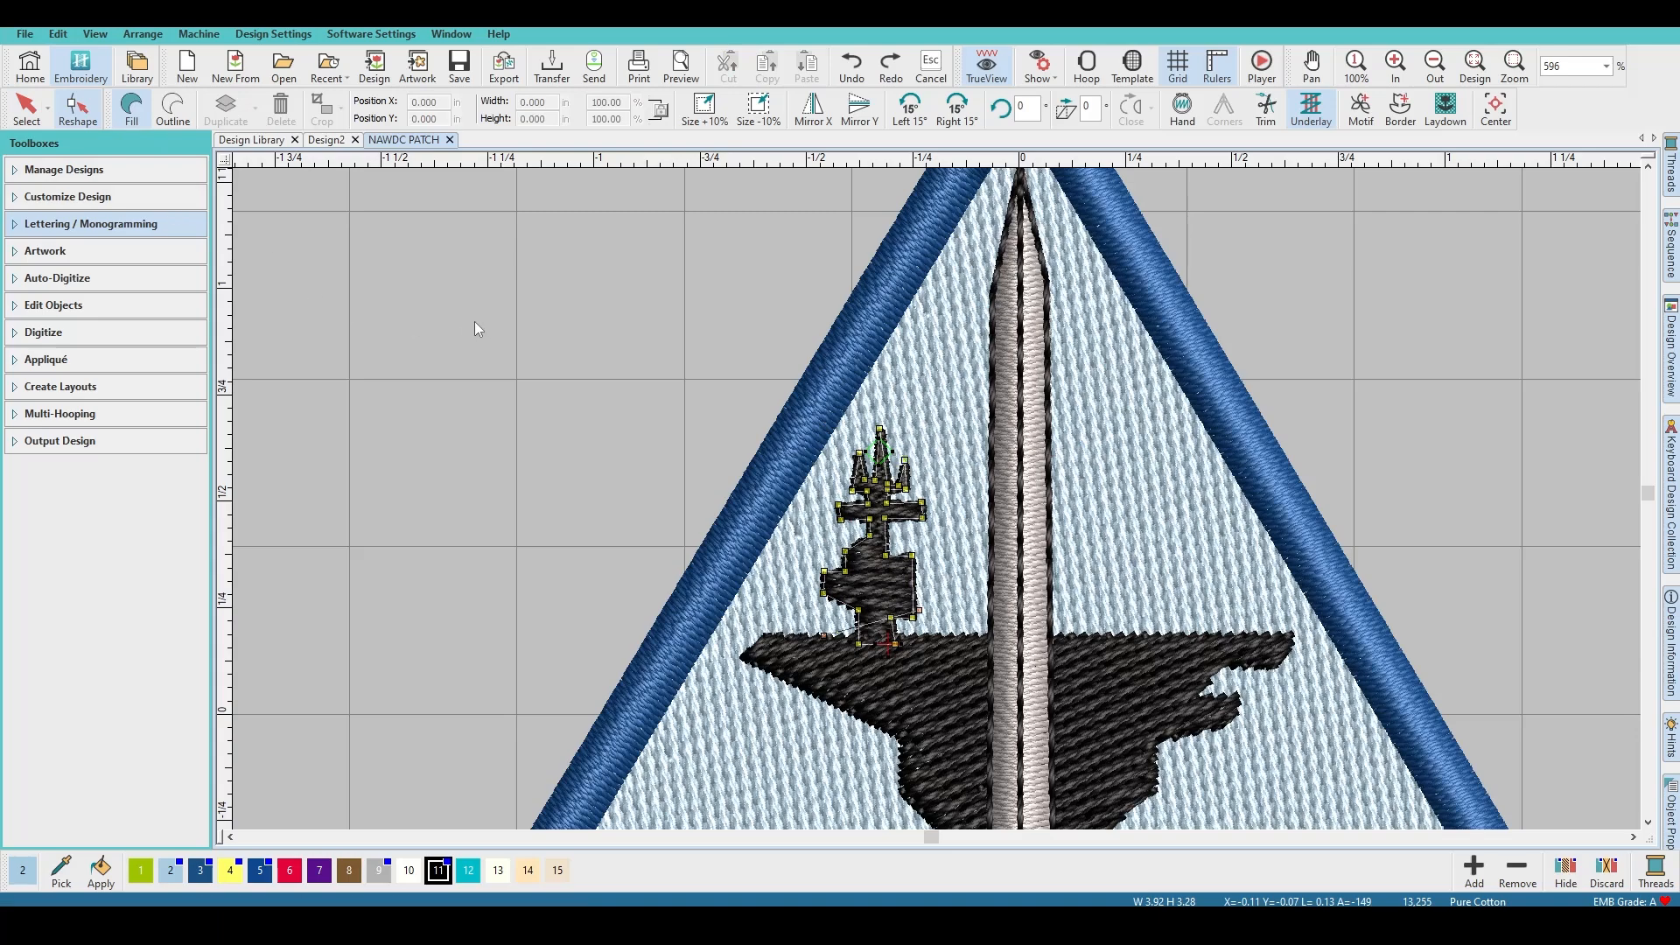
{"action": "key", "text": "Escape"}
Step: Select the ship's tower and the blue triangular border in turn, clearing the selection after each
{"action": "scroll", "coordinate": [591, 429], "scroll_direction": "down", "scroll_amount": 4}
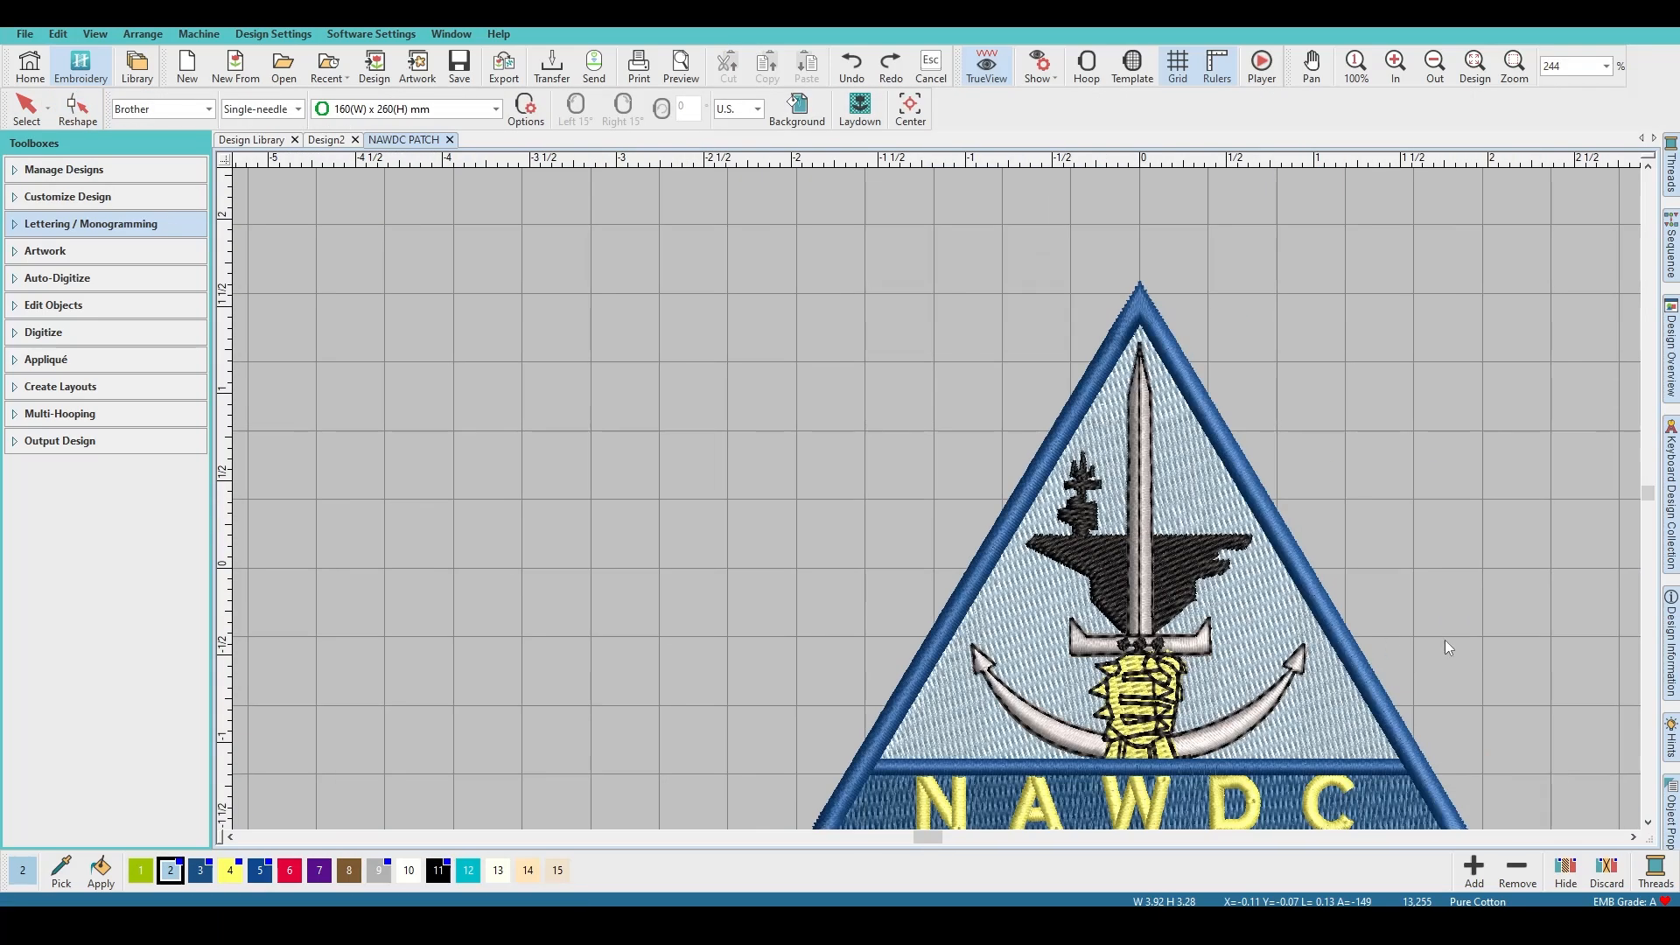
{"action": "scroll", "coordinate": [1448, 648], "scroll_direction": "down", "scroll_amount": 2}
{"action": "scroll", "coordinate": [939, 497], "scroll_direction": "up", "scroll_amount": 3}
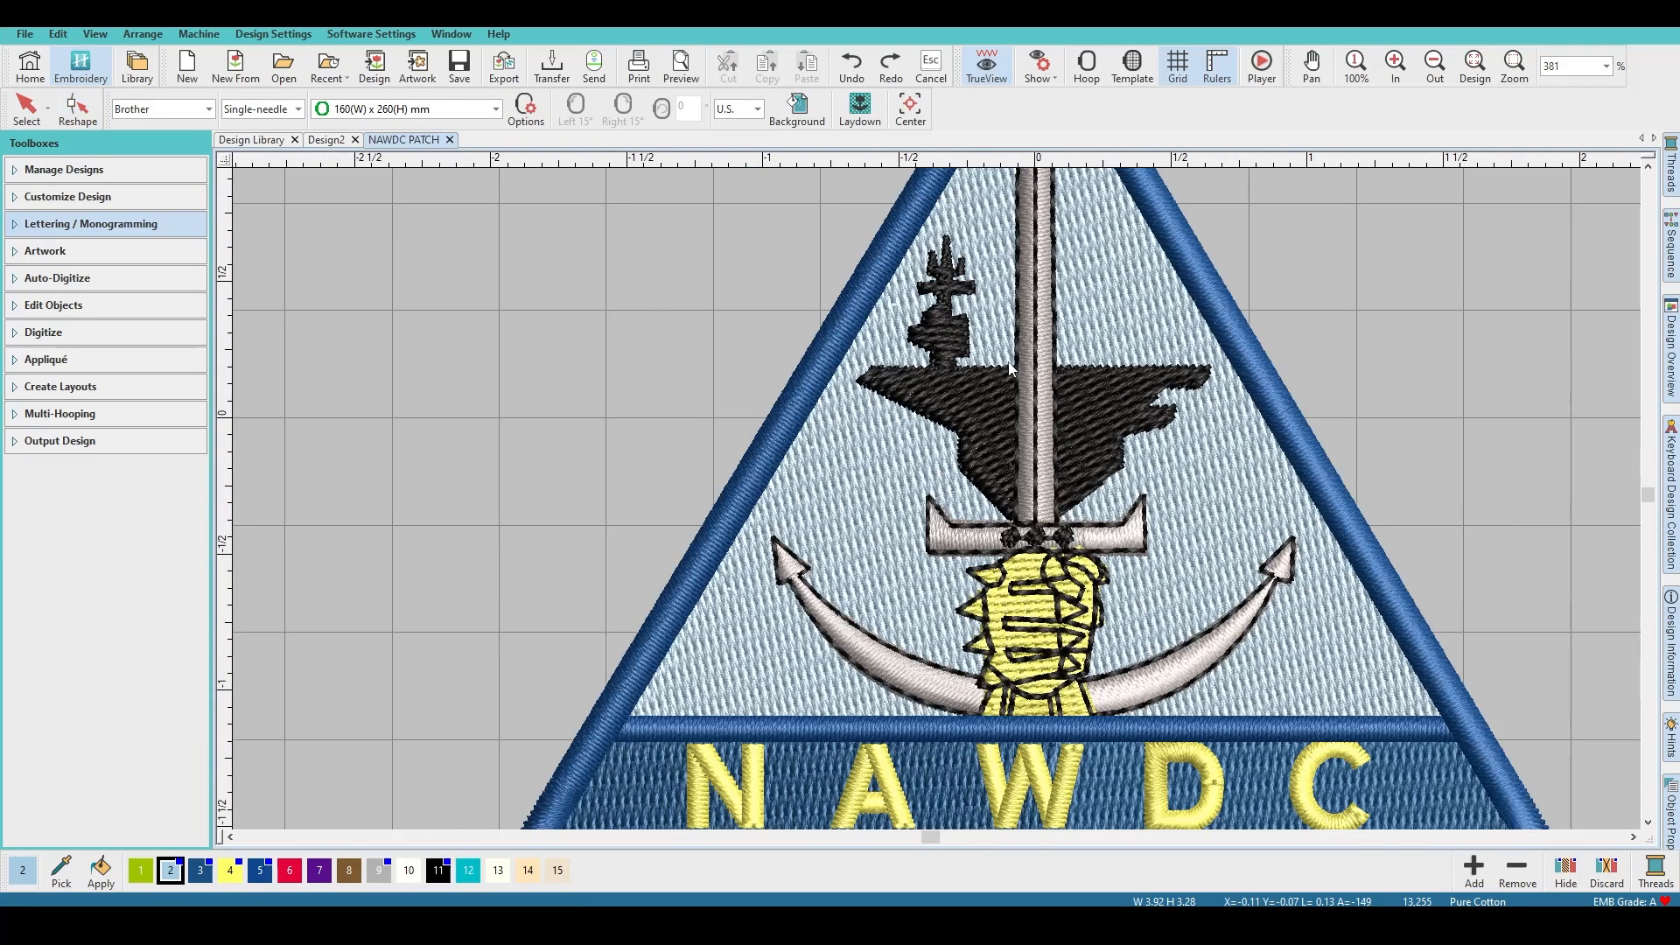
{"action": "left_click", "coordinate": [955, 313]}
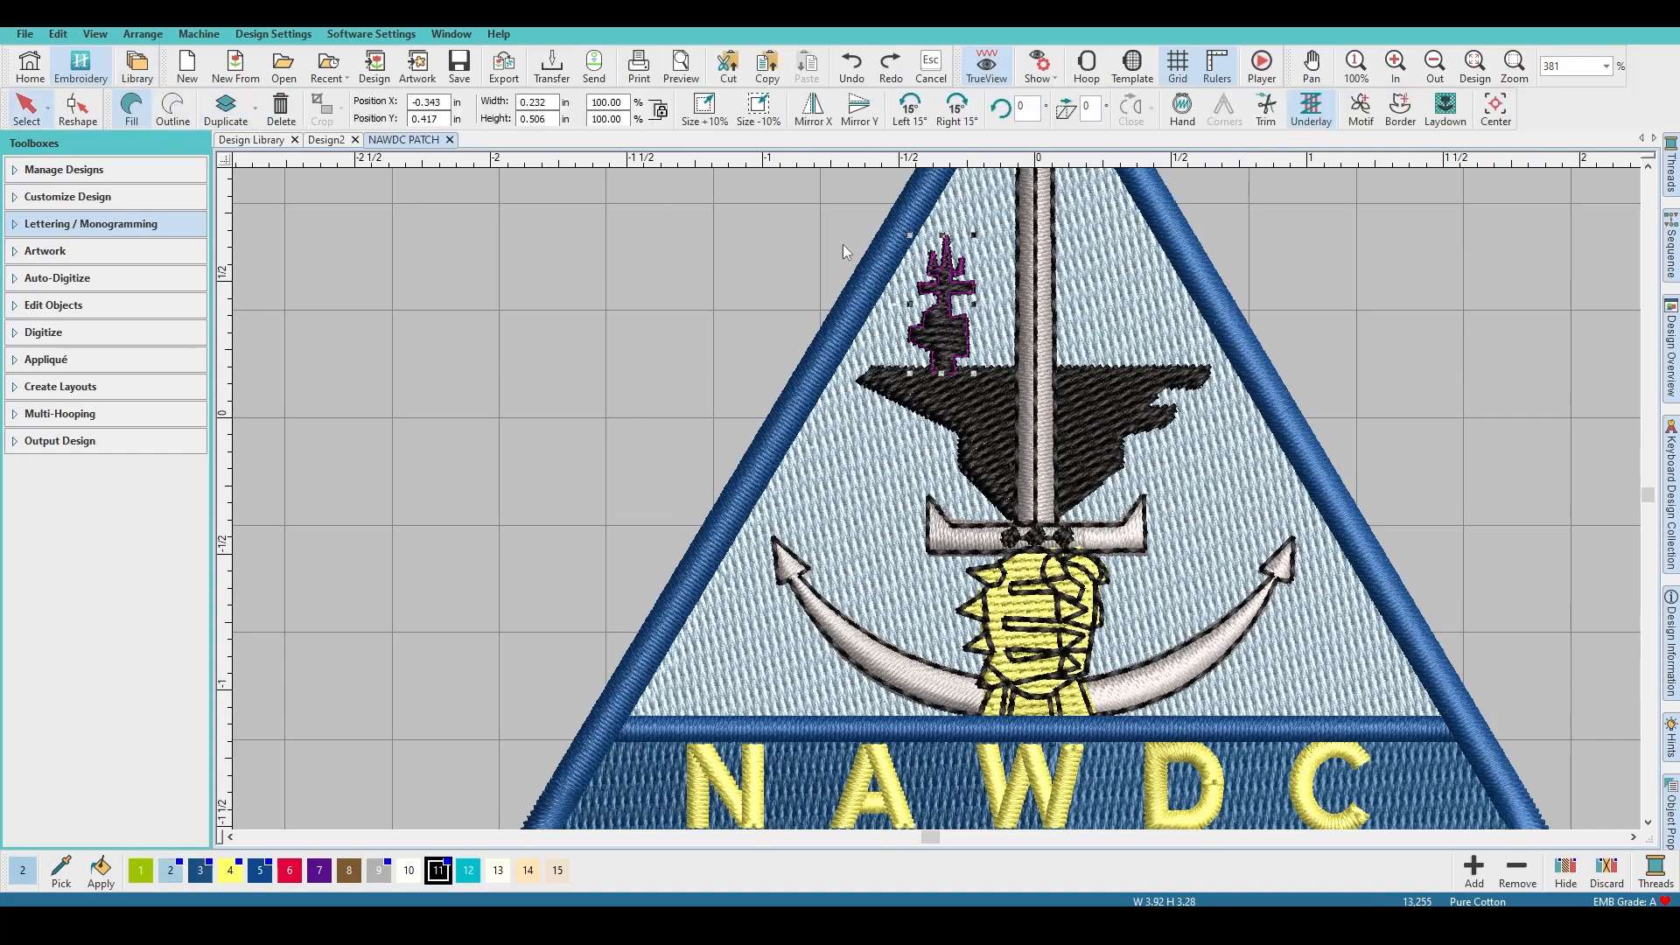
{"action": "left_click", "coordinate": [610, 325]}
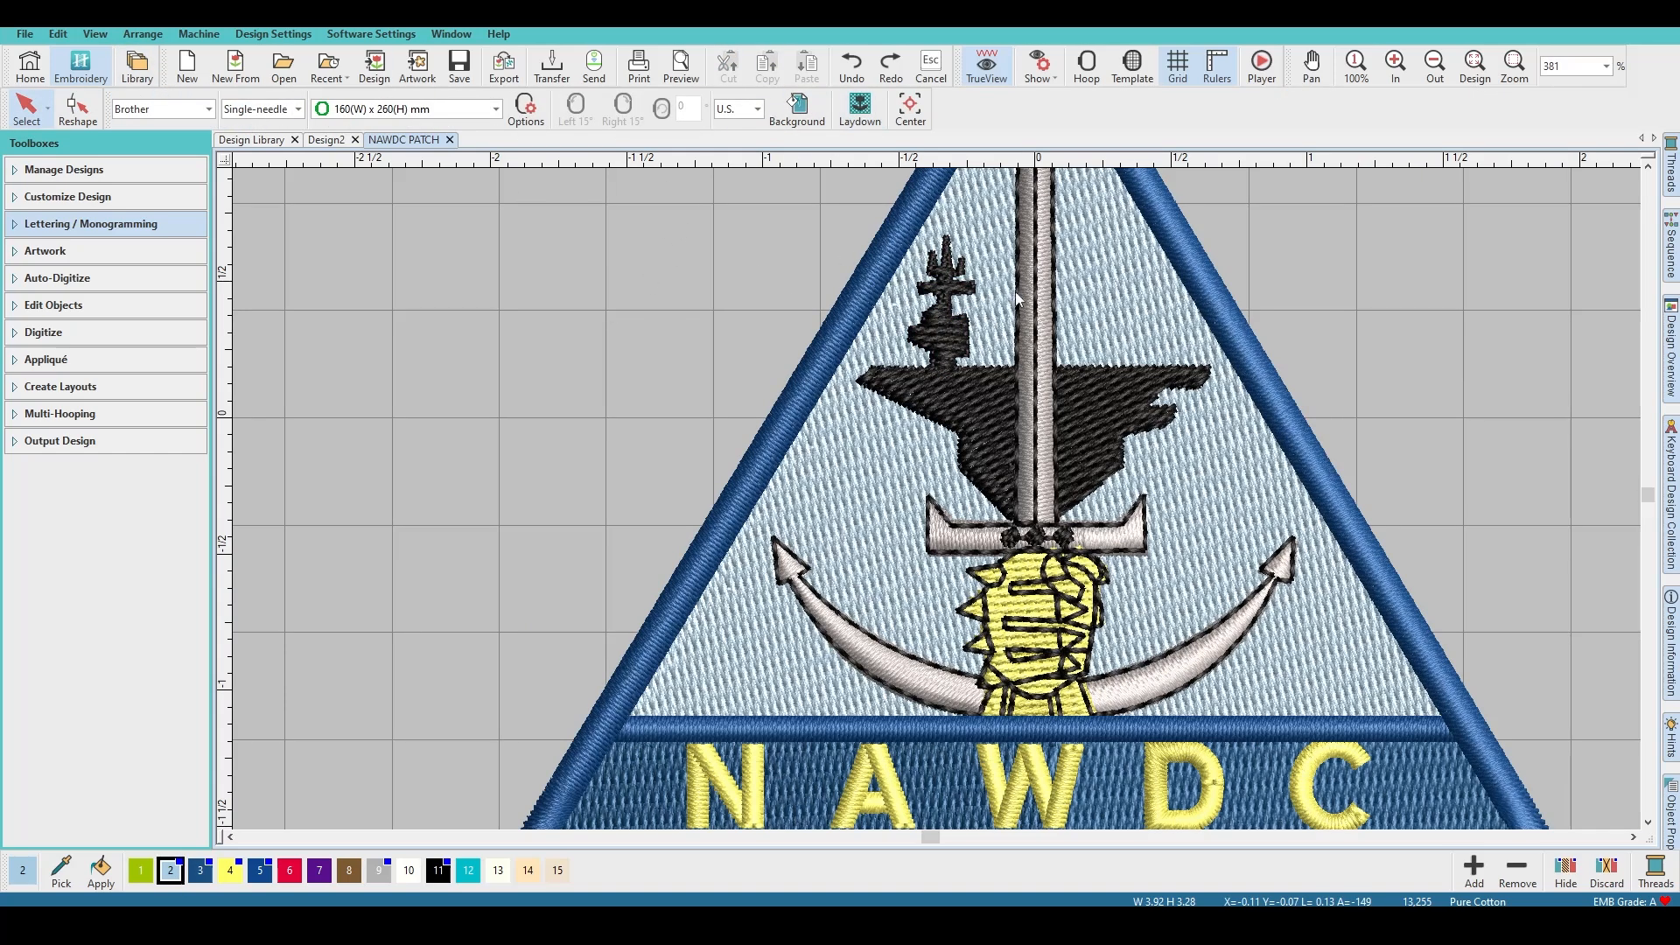
{"action": "scroll", "coordinate": [974, 331], "scroll_direction": "down", "scroll_amount": 2}
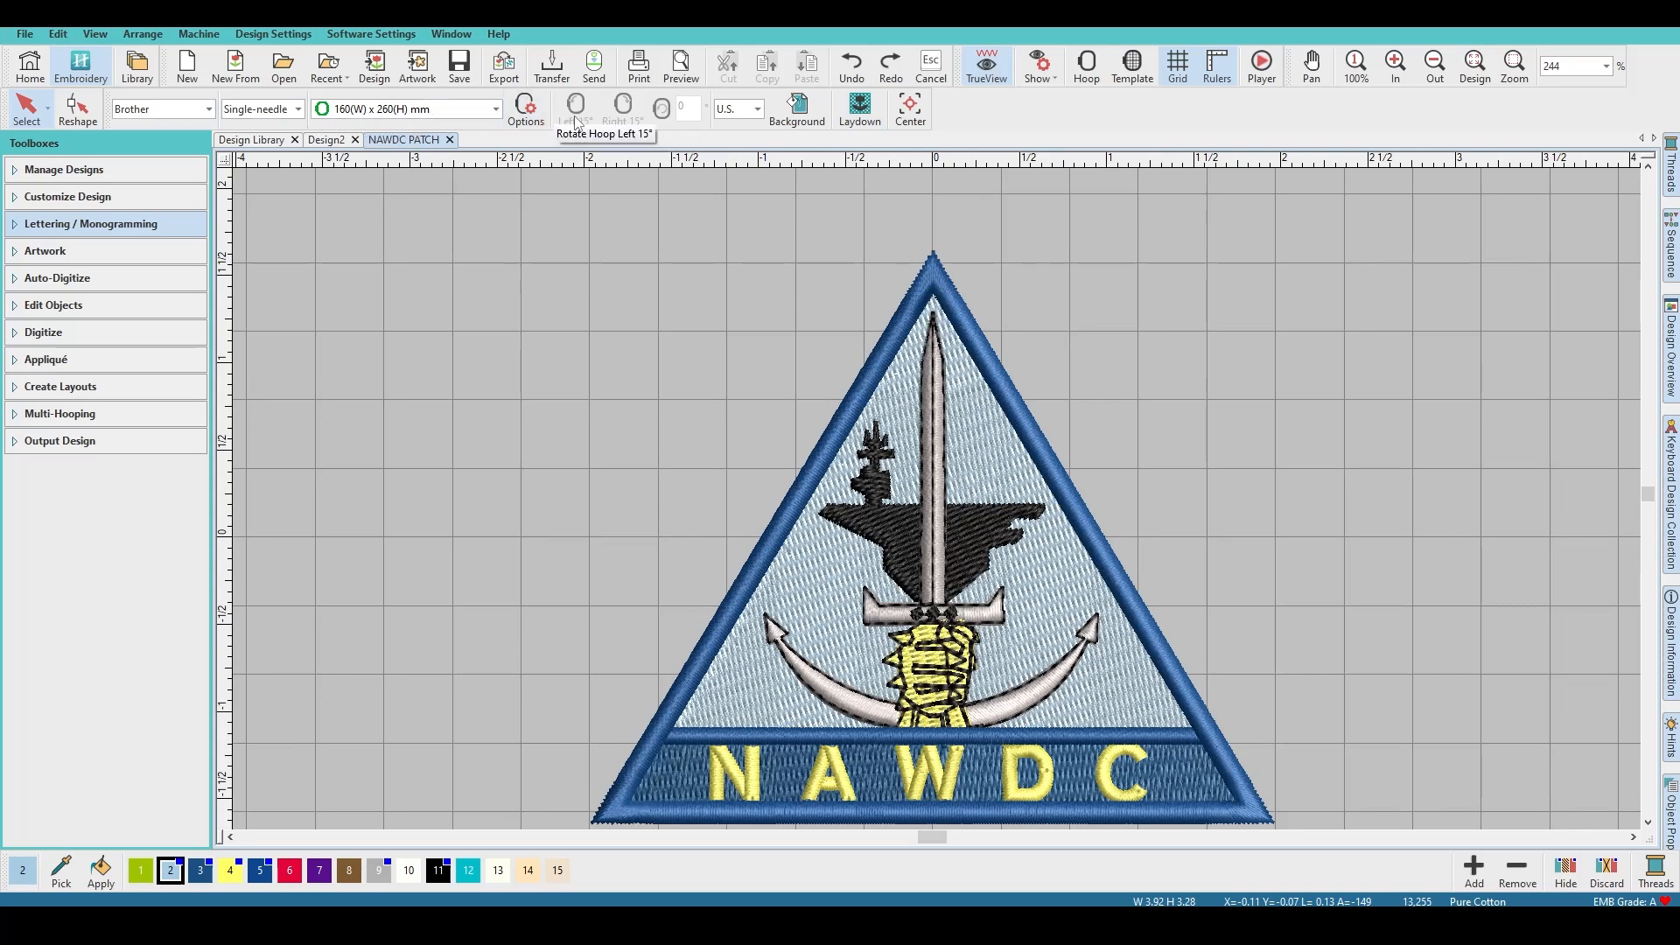
{"action": "left_click", "coordinate": [905, 332]}
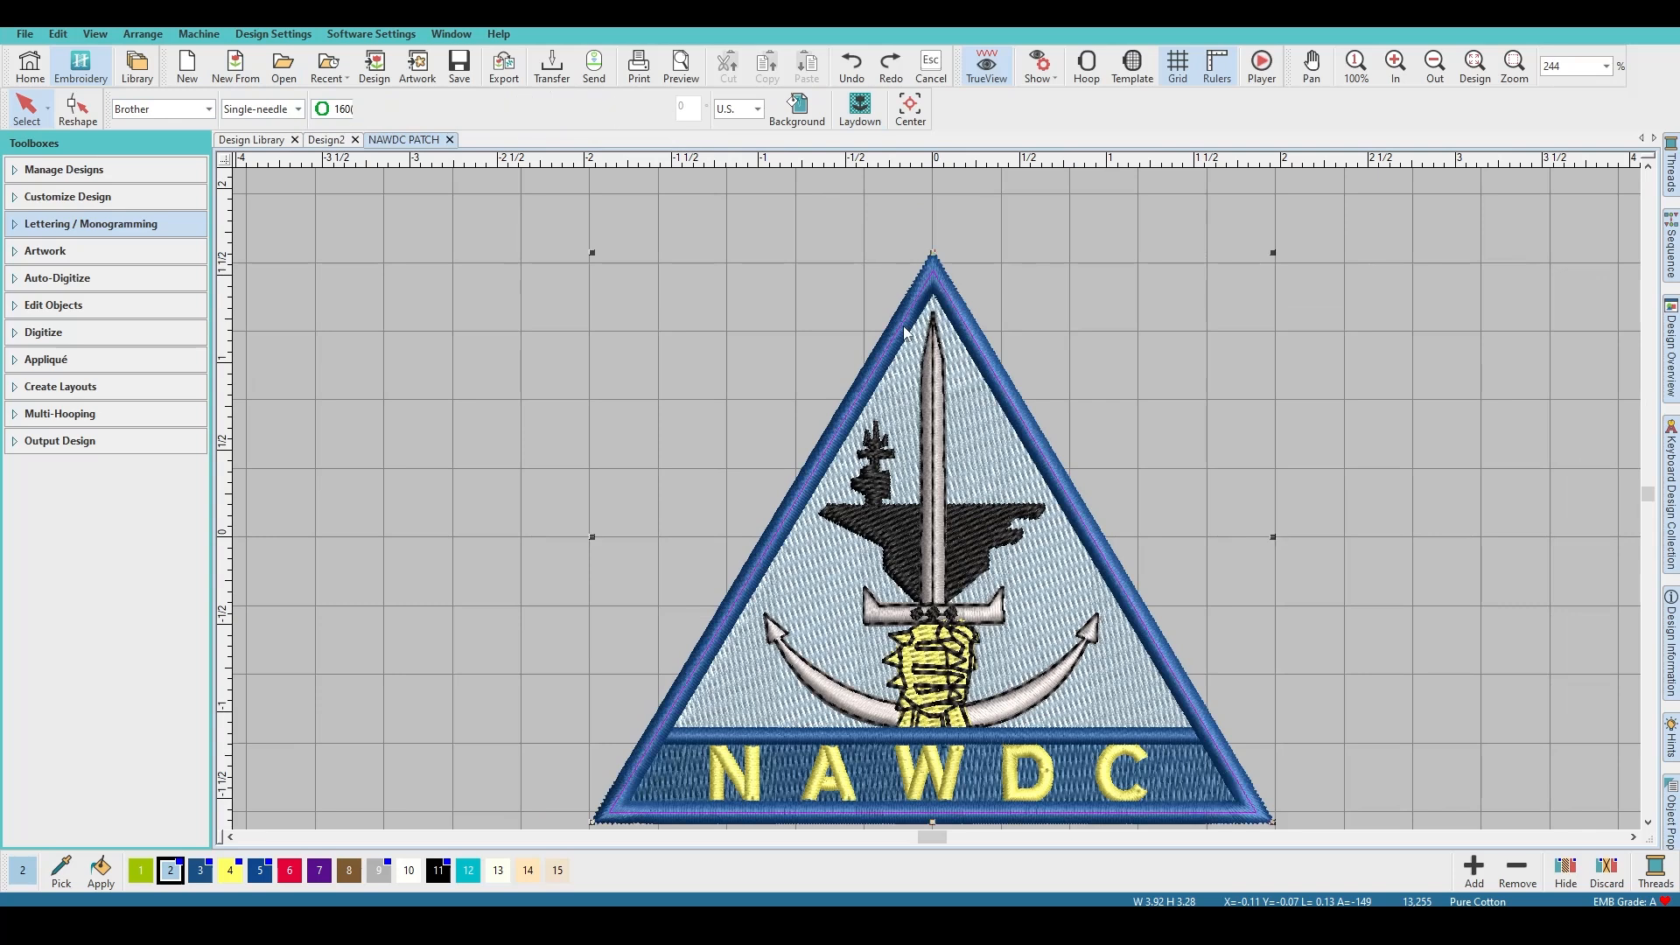
{"action": "left_click", "coordinate": [663, 175]}
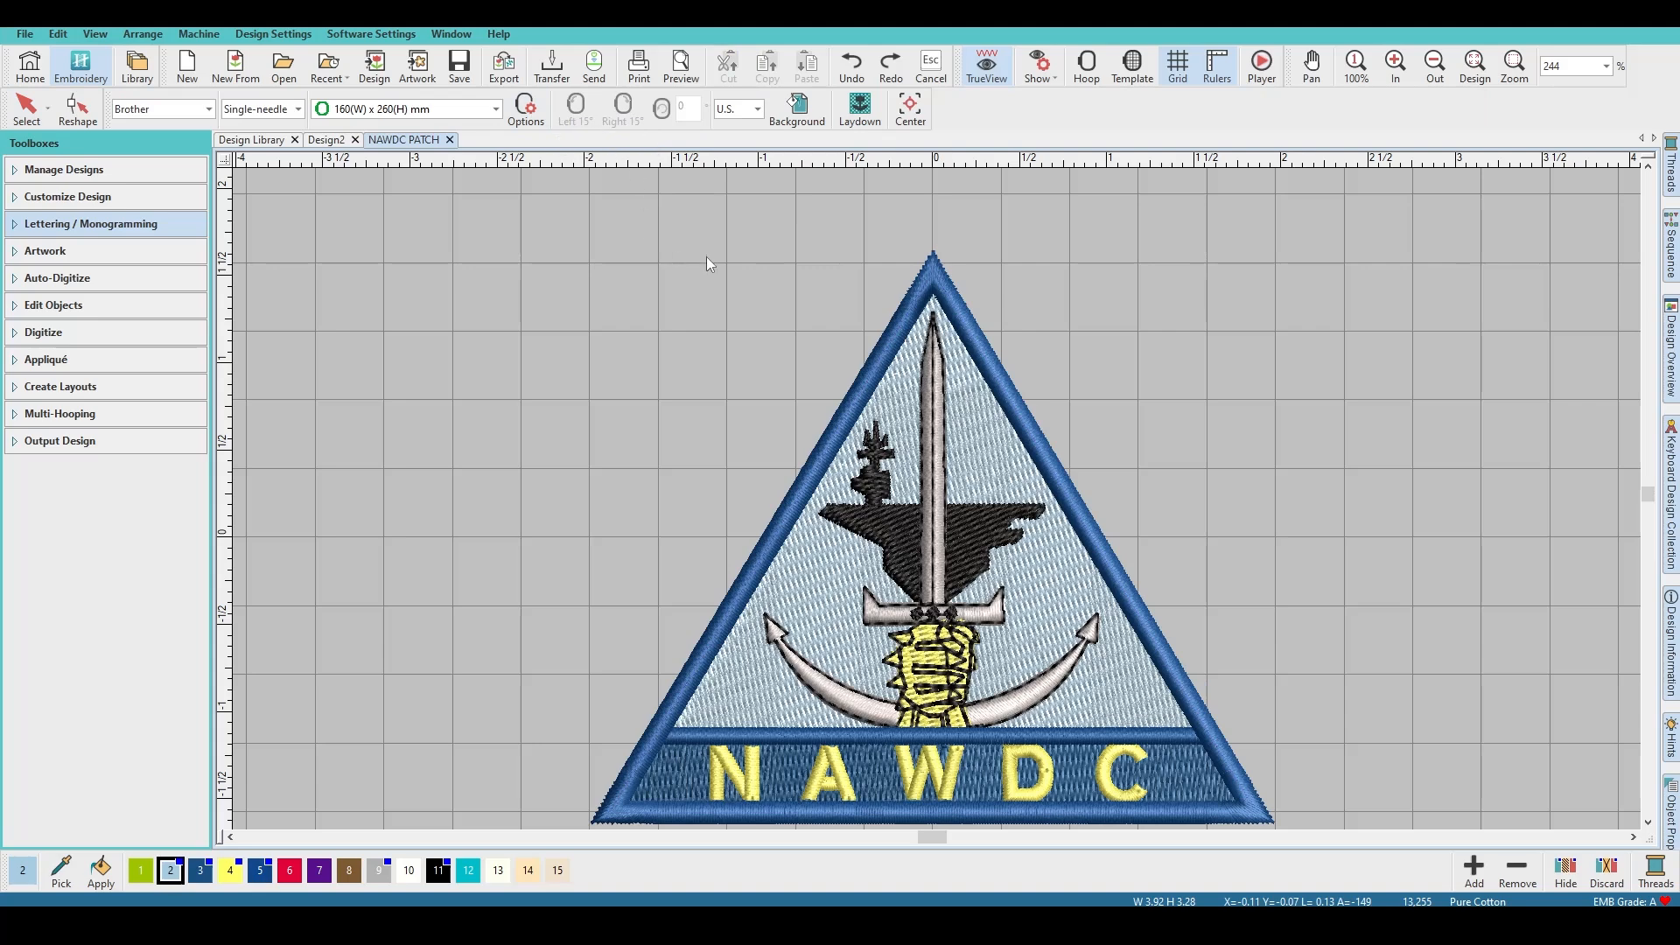
Step: Review the machine and hoop options in the embroidery settings and cancel without changing them
{"action": "left_click", "coordinate": [525, 123]}
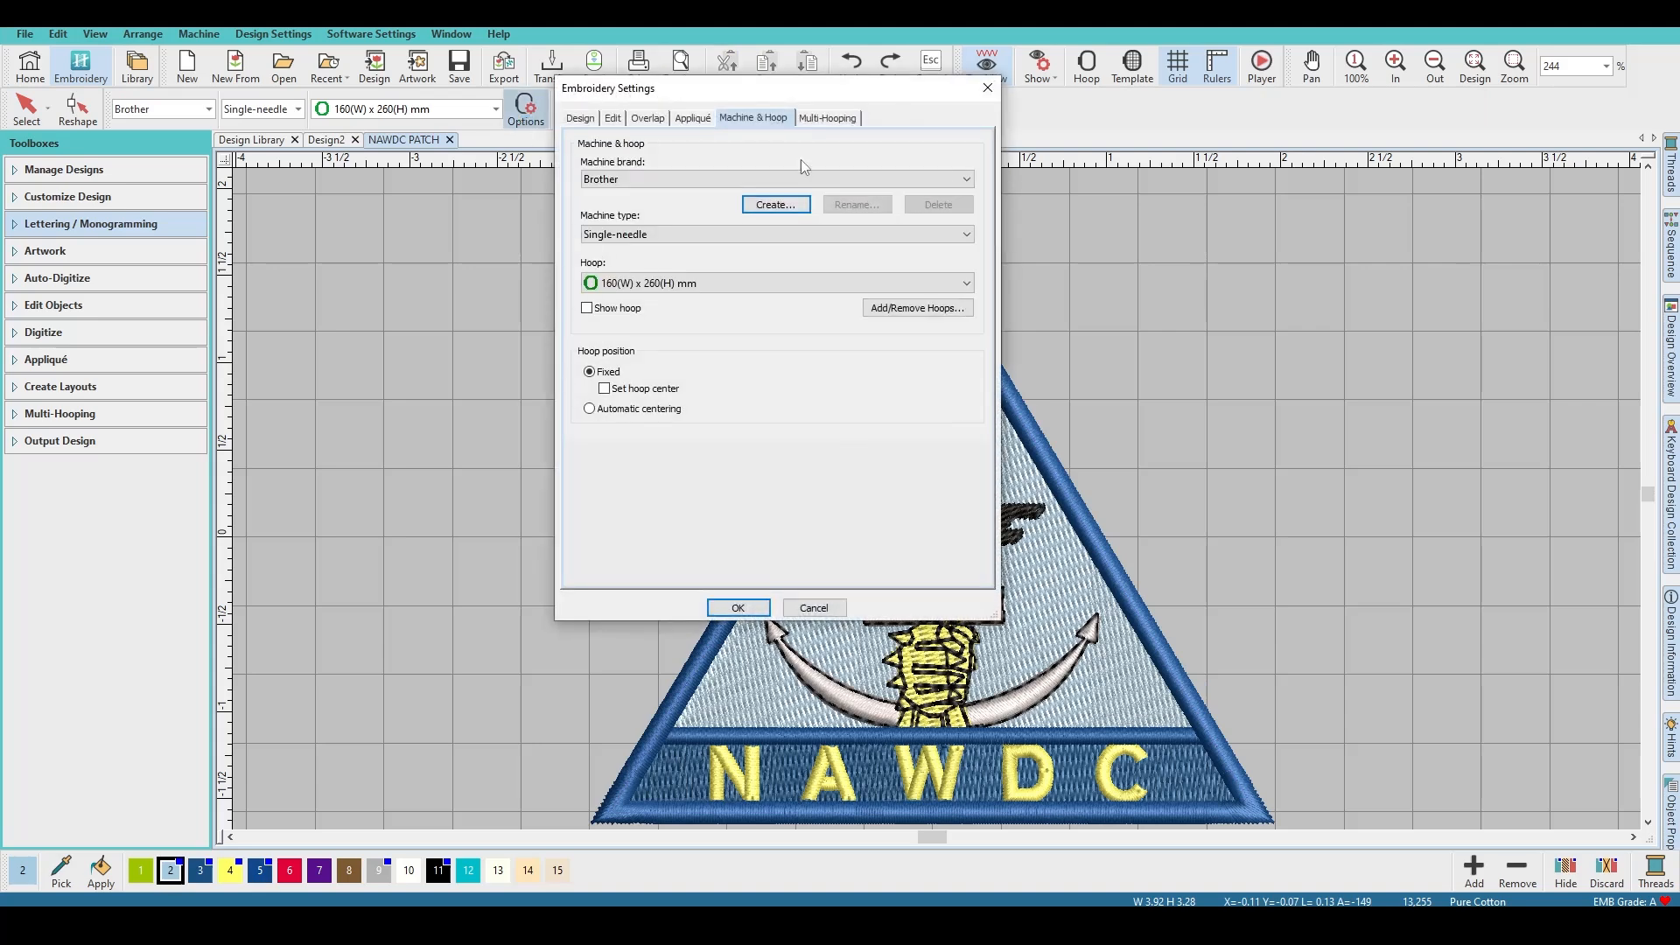
{"action": "left_click", "coordinate": [841, 610]}
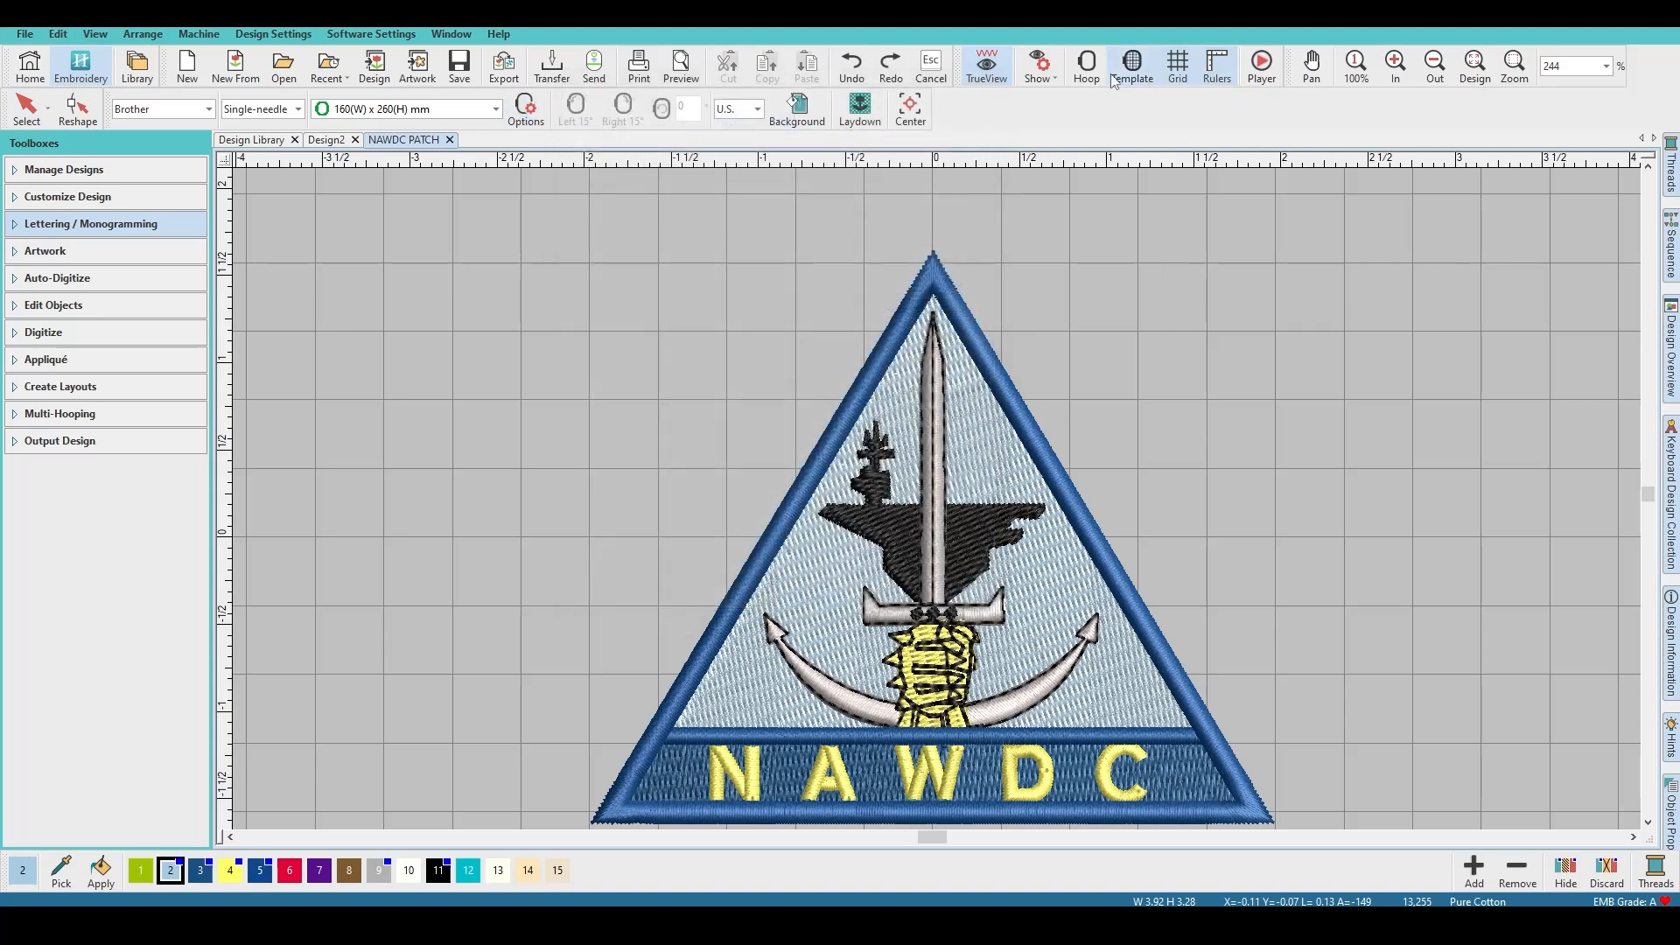
Step: Show the hoop, rotate it 15° left and 15° back to the right, and hide it again
{"action": "left_click", "coordinate": [1087, 79]}
{"action": "left_click", "coordinate": [576, 108]}
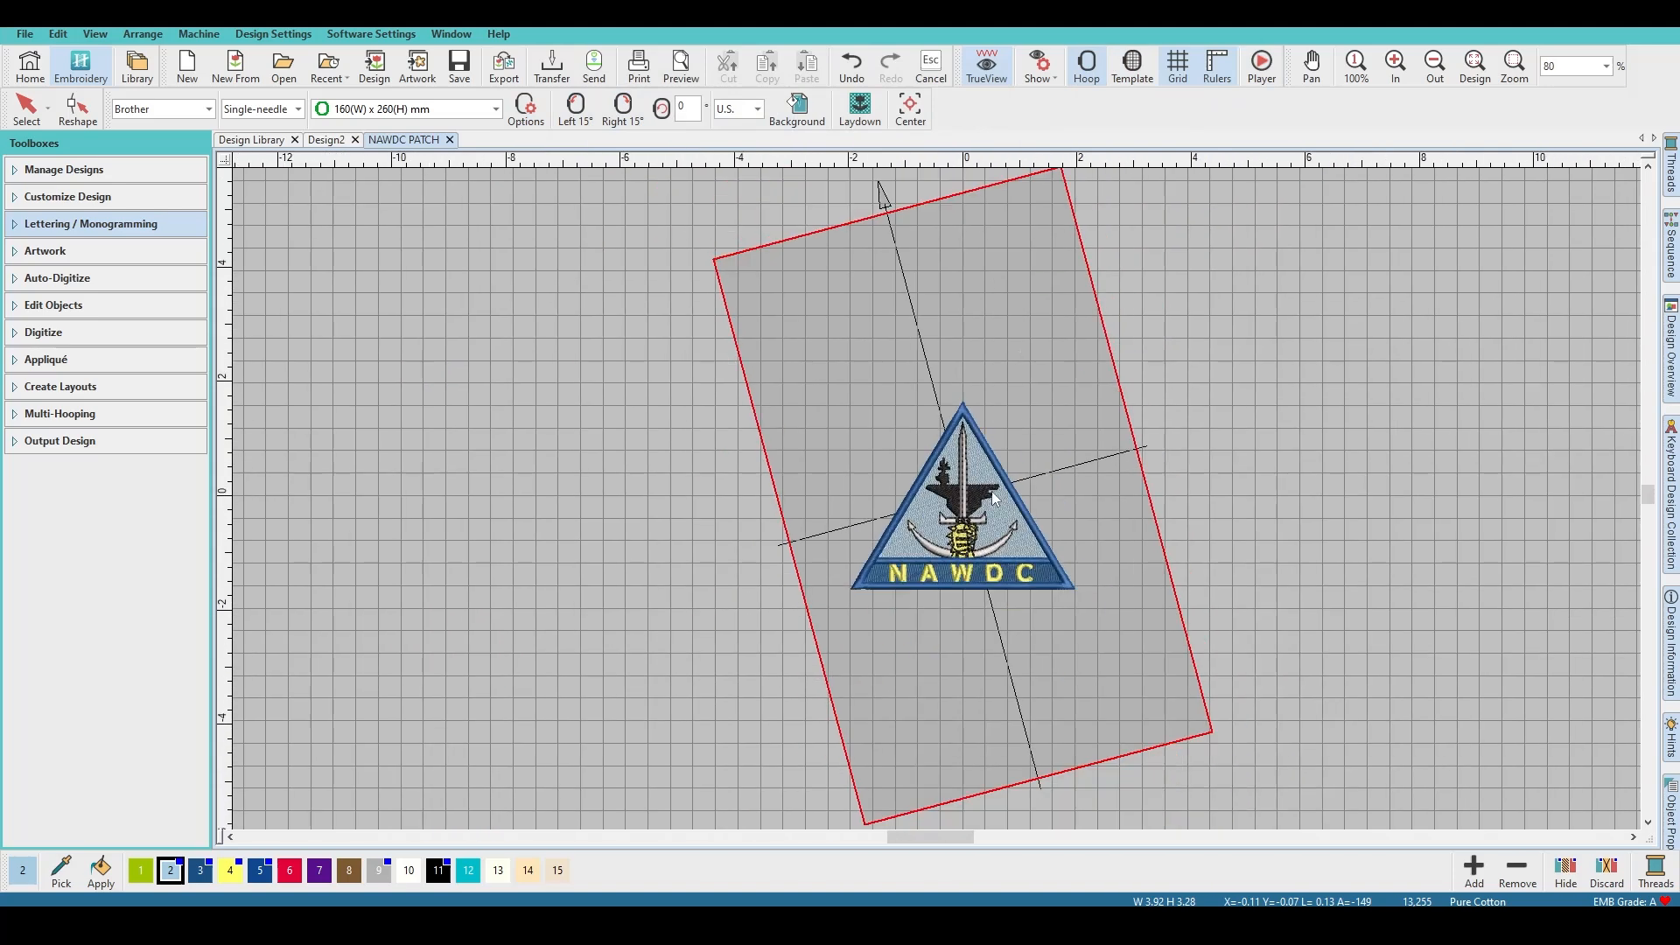
{"action": "left_click", "coordinate": [624, 110]}
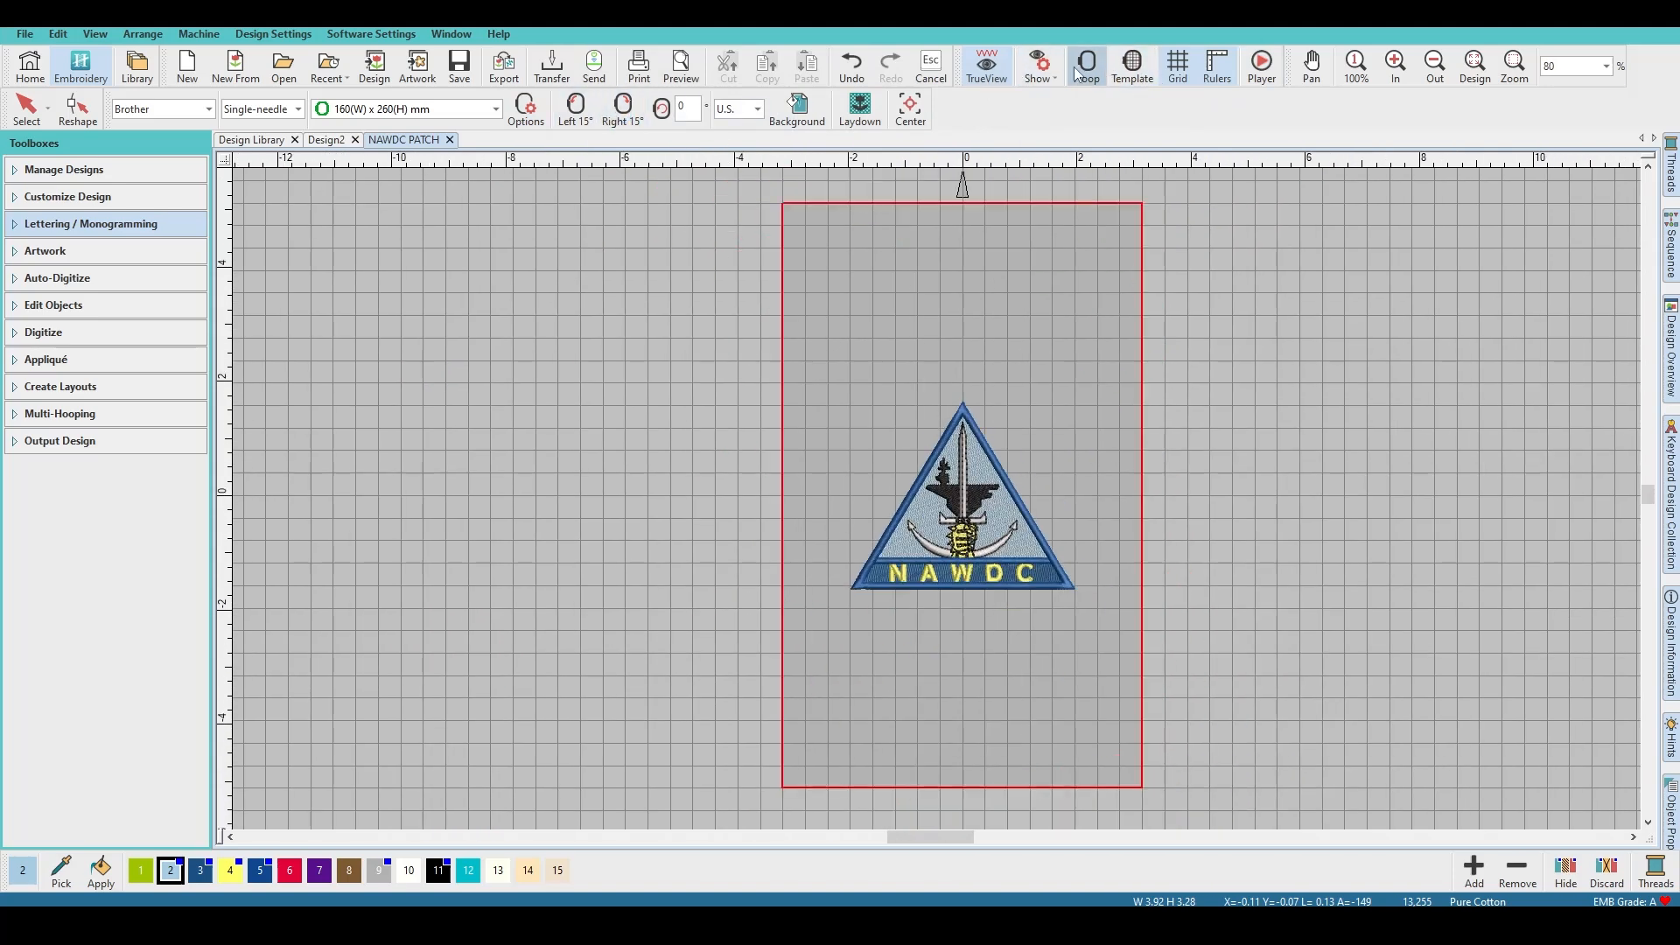
{"action": "left_click", "coordinate": [1081, 81]}
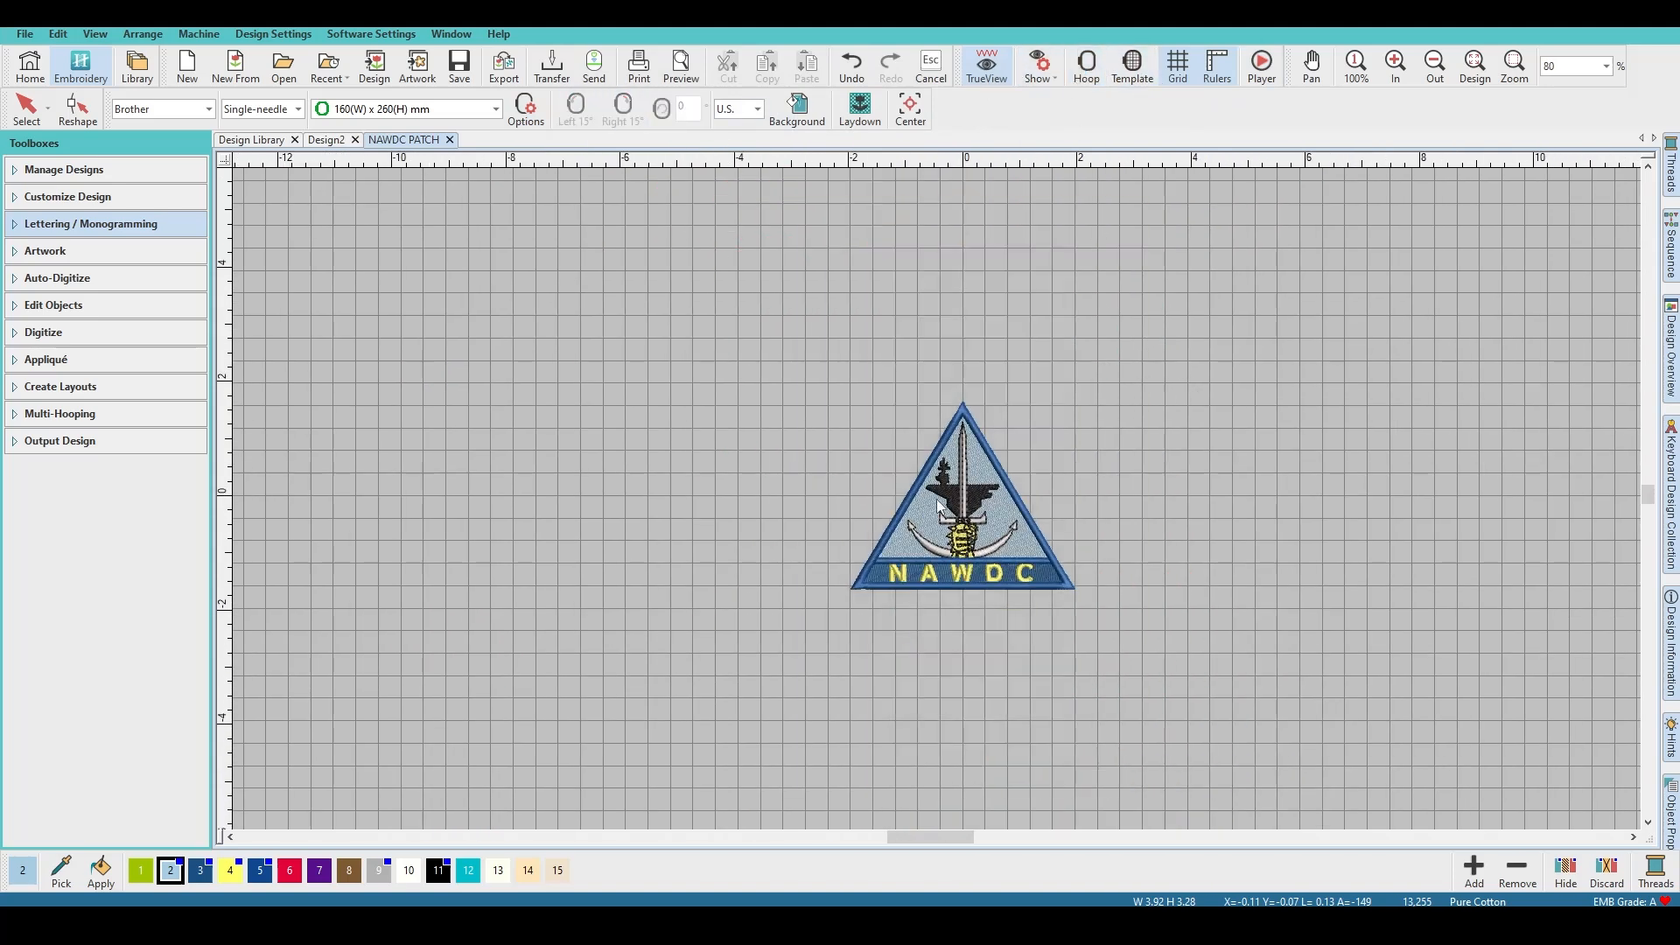
Step: Set the design background's solid color to black and hide the grid
{"action": "scroll", "coordinate": [936, 498], "scroll_direction": "up", "scroll_amount": 5}
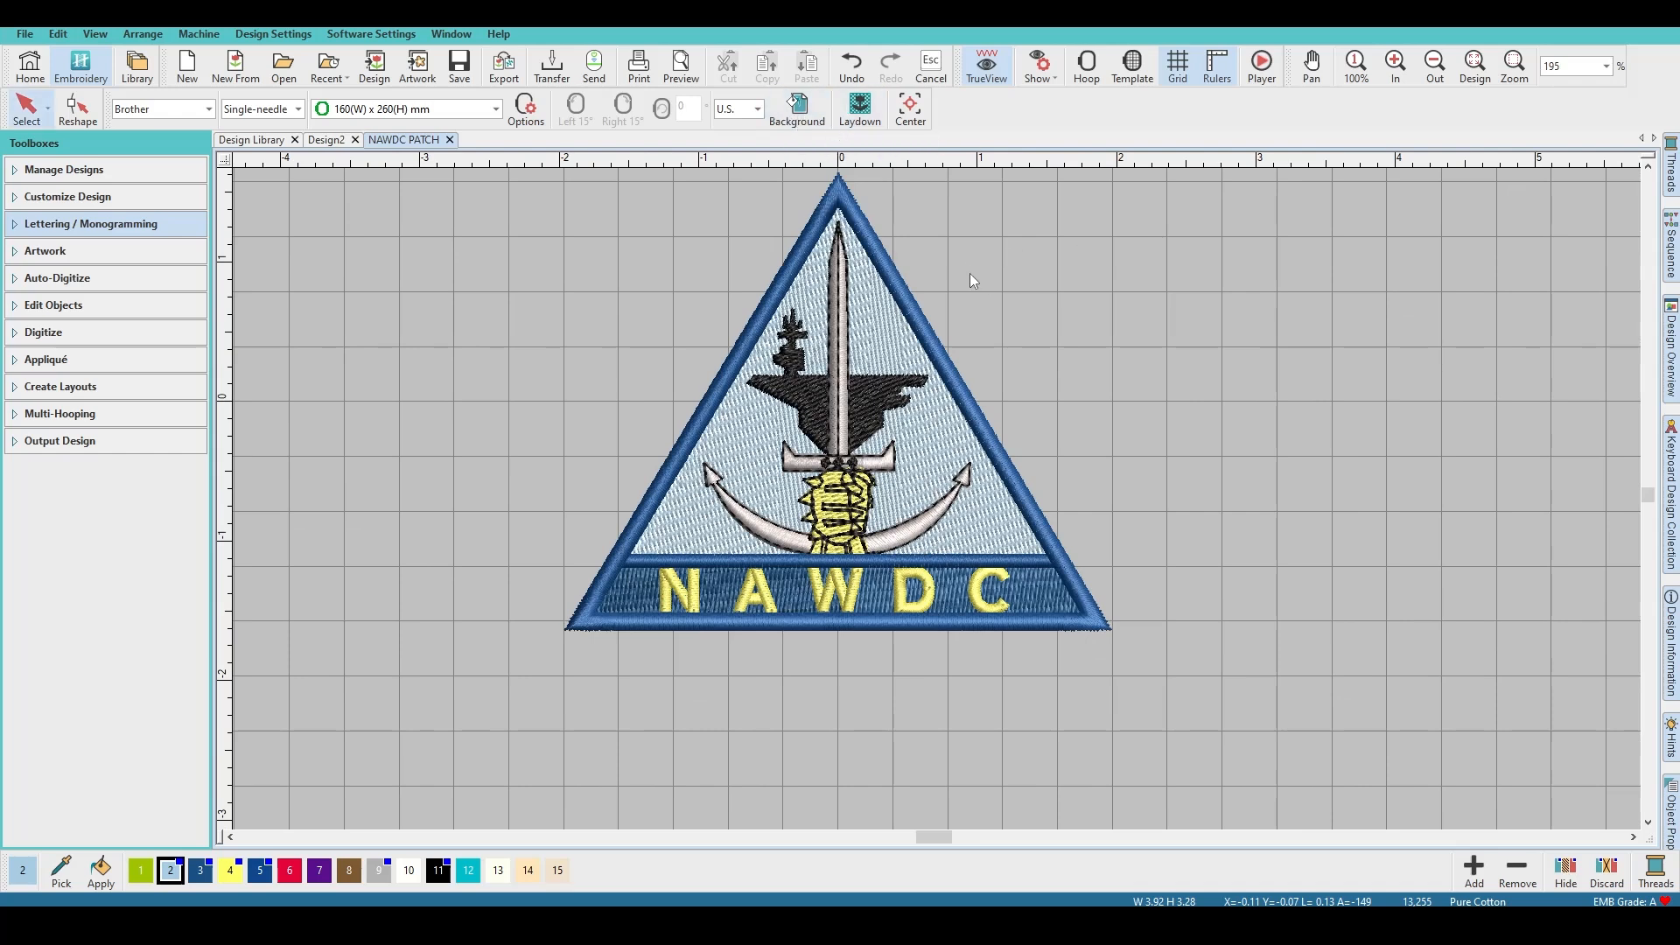
{"action": "left_click", "coordinate": [797, 112]}
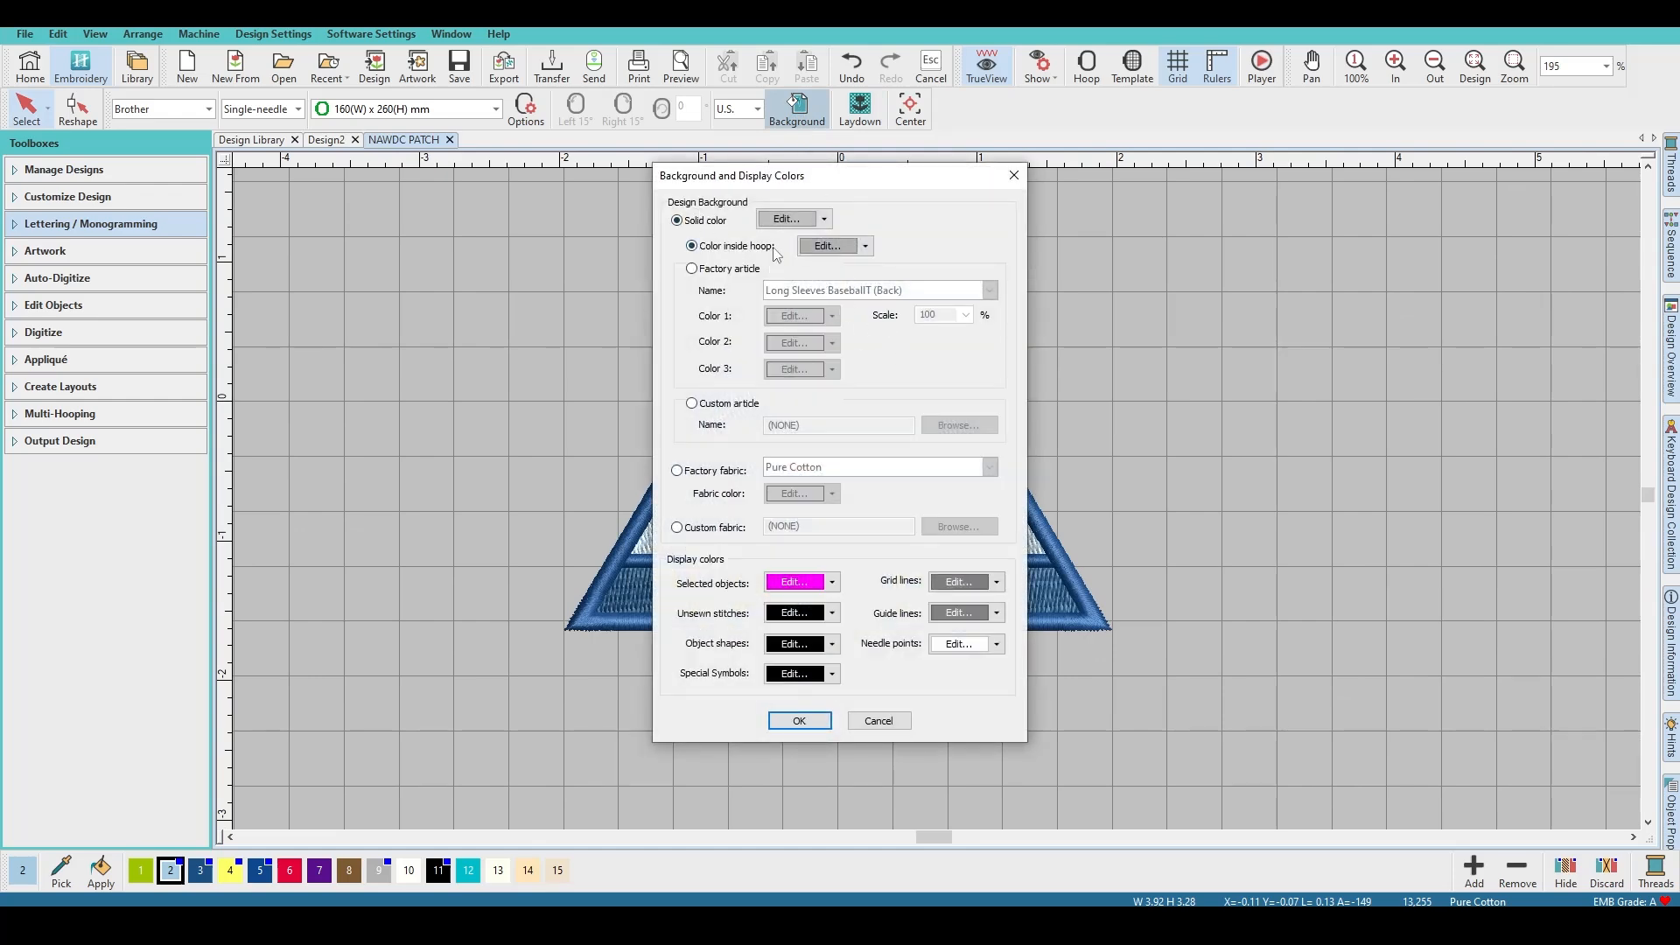
{"action": "left_click", "coordinate": [790, 220]}
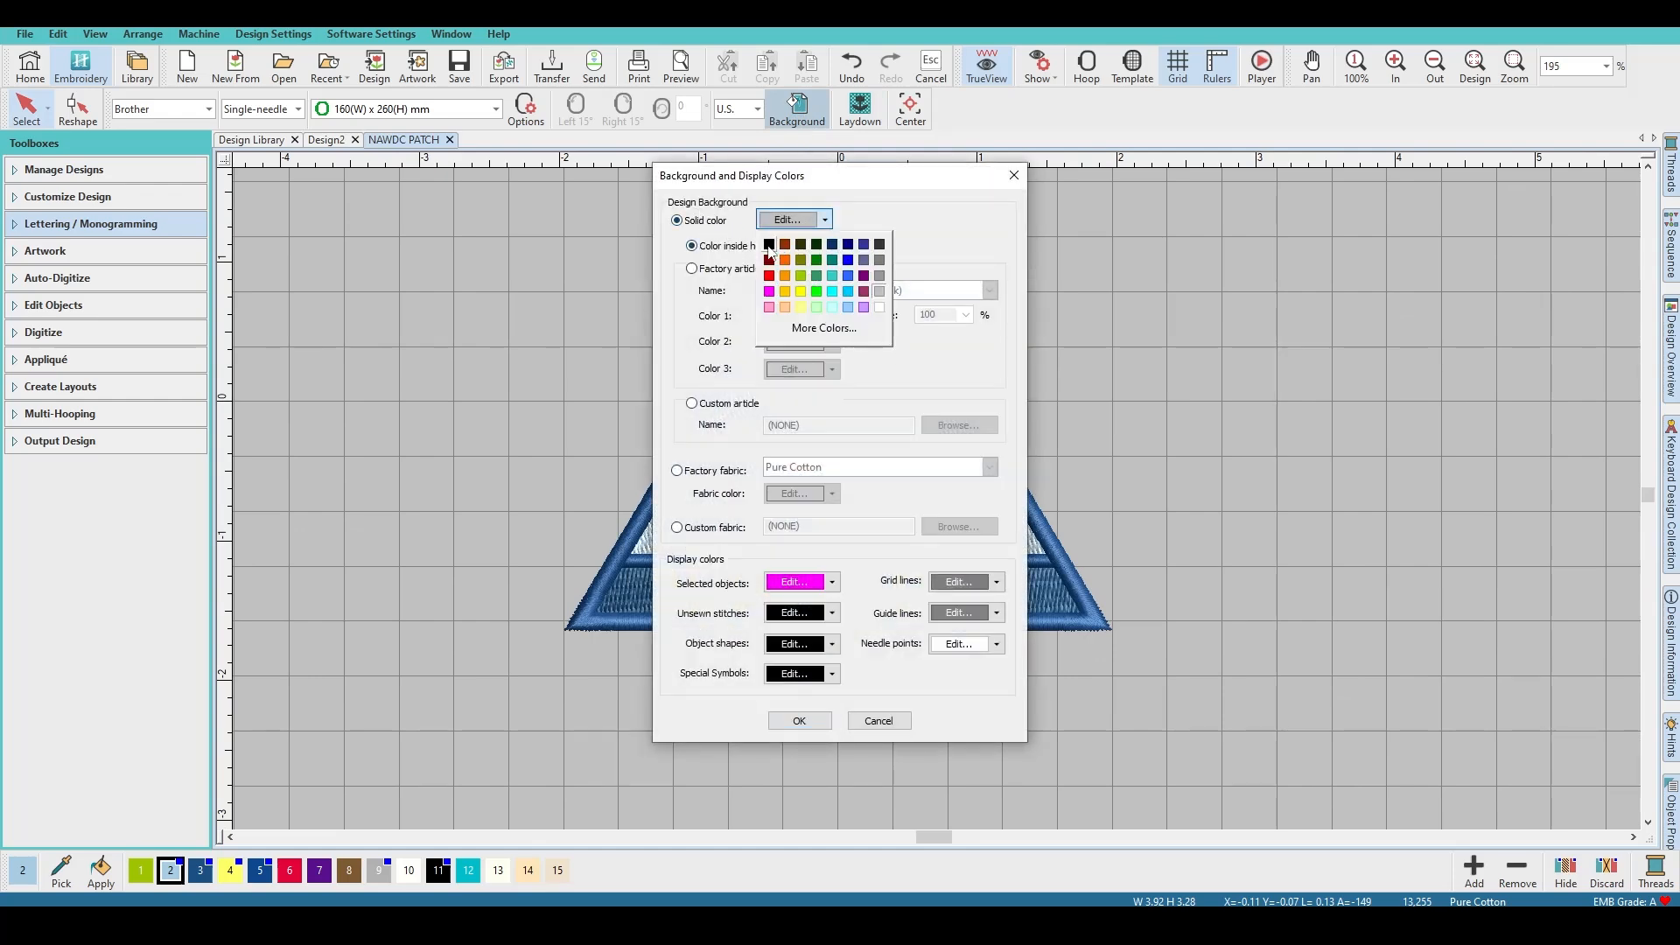
{"action": "left_click", "coordinate": [799, 721]}
{"action": "left_click", "coordinate": [1177, 66]}
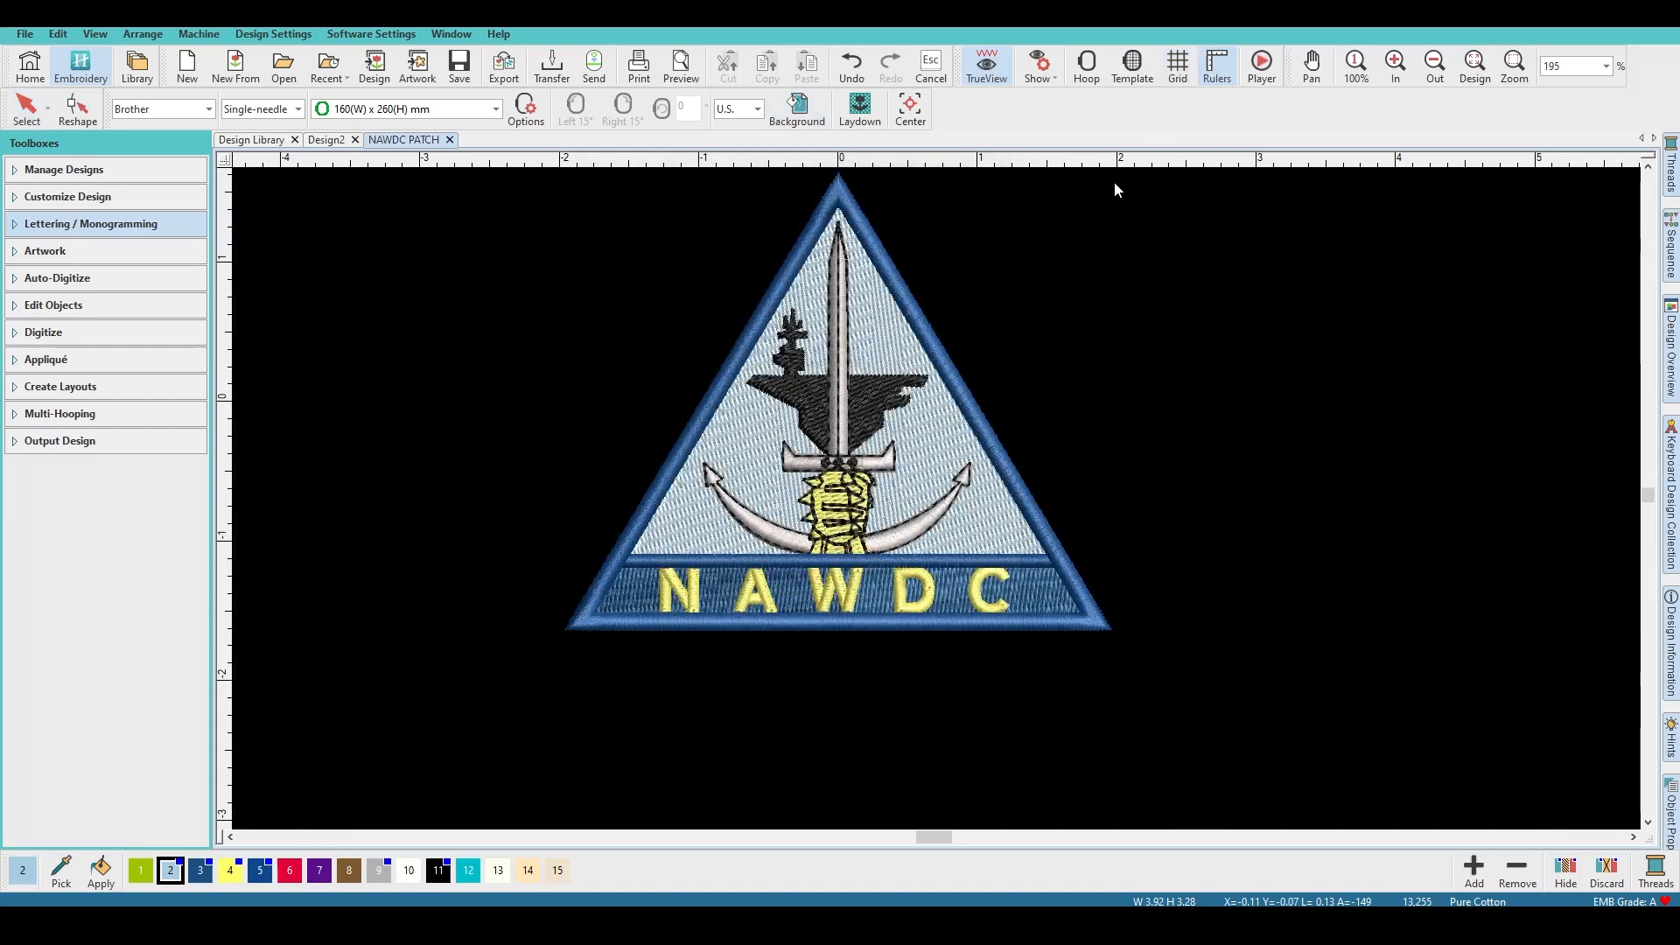
Step: Select the outline of the anchor's arm, clear the selection, and undo the accidental shift
{"action": "scroll", "coordinate": [931, 507], "scroll_direction": "down", "scroll_amount": 3}
{"action": "scroll", "coordinate": [937, 498], "scroll_direction": "up", "scroll_amount": 1}
{"action": "left_click", "coordinate": [938, 497]}
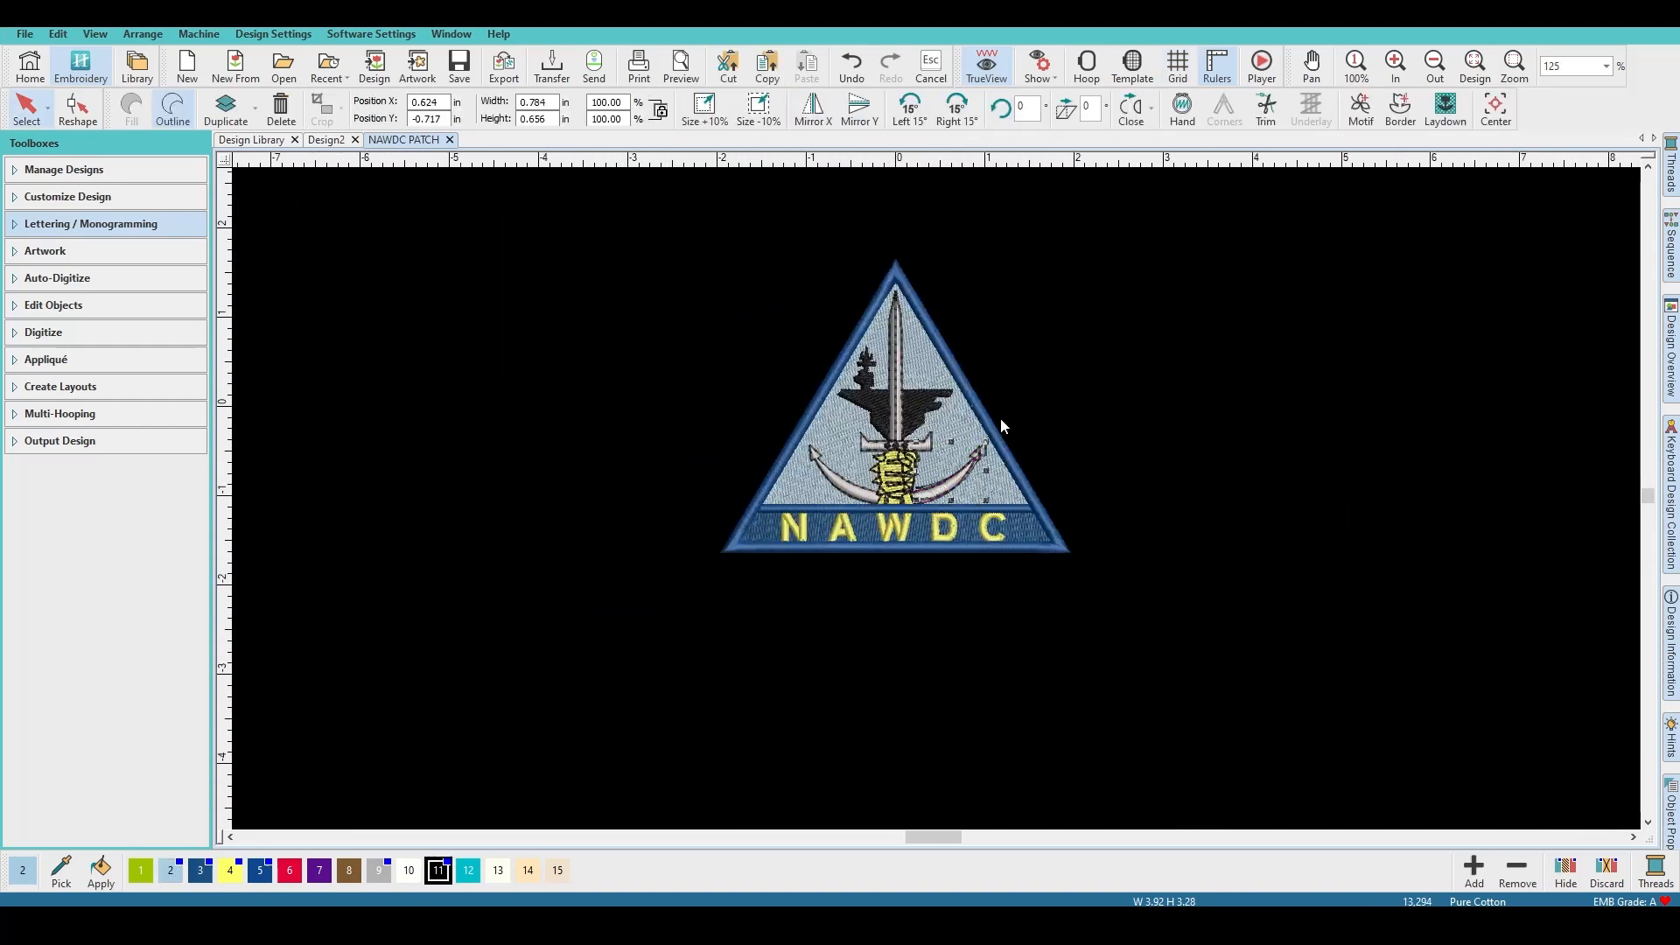
{"action": "left_click", "coordinate": [1059, 383]}
{"action": "key", "text": "ctrl+z"}
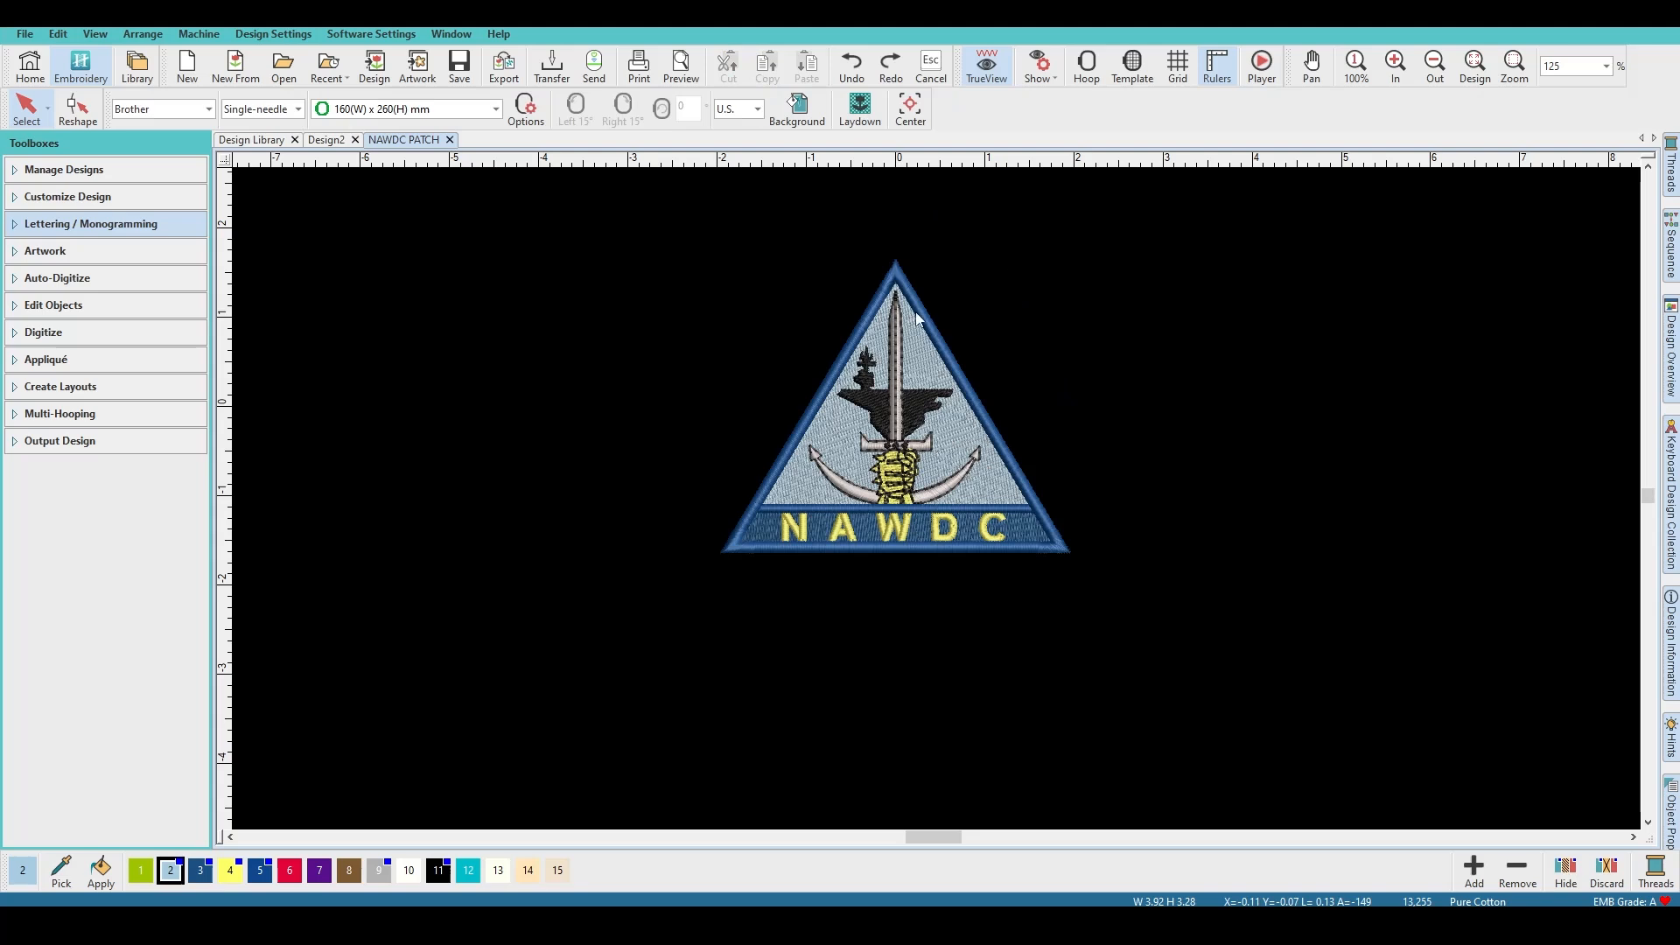
Step: Change the design background's solid color to white
{"action": "left_click", "coordinate": [797, 107]}
{"action": "left_click", "coordinate": [825, 220]}
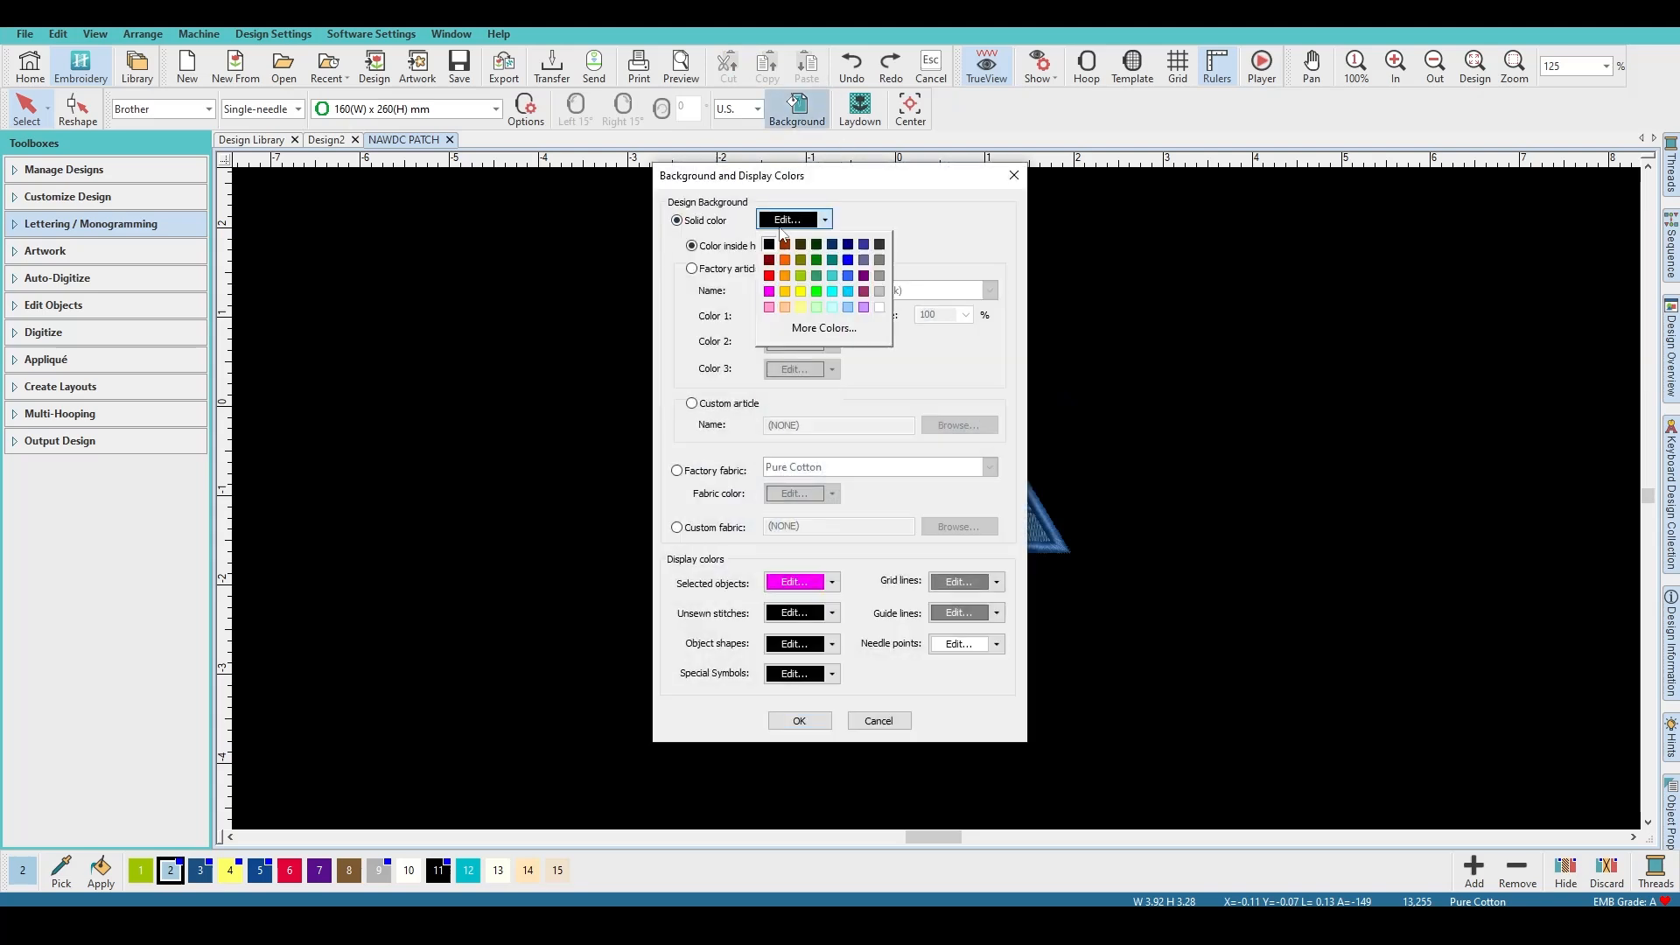
{"action": "left_click", "coordinate": [676, 220]}
{"action": "left_click", "coordinate": [822, 219]}
{"action": "left_click", "coordinate": [878, 307]}
{"action": "left_click", "coordinate": [799, 720]}
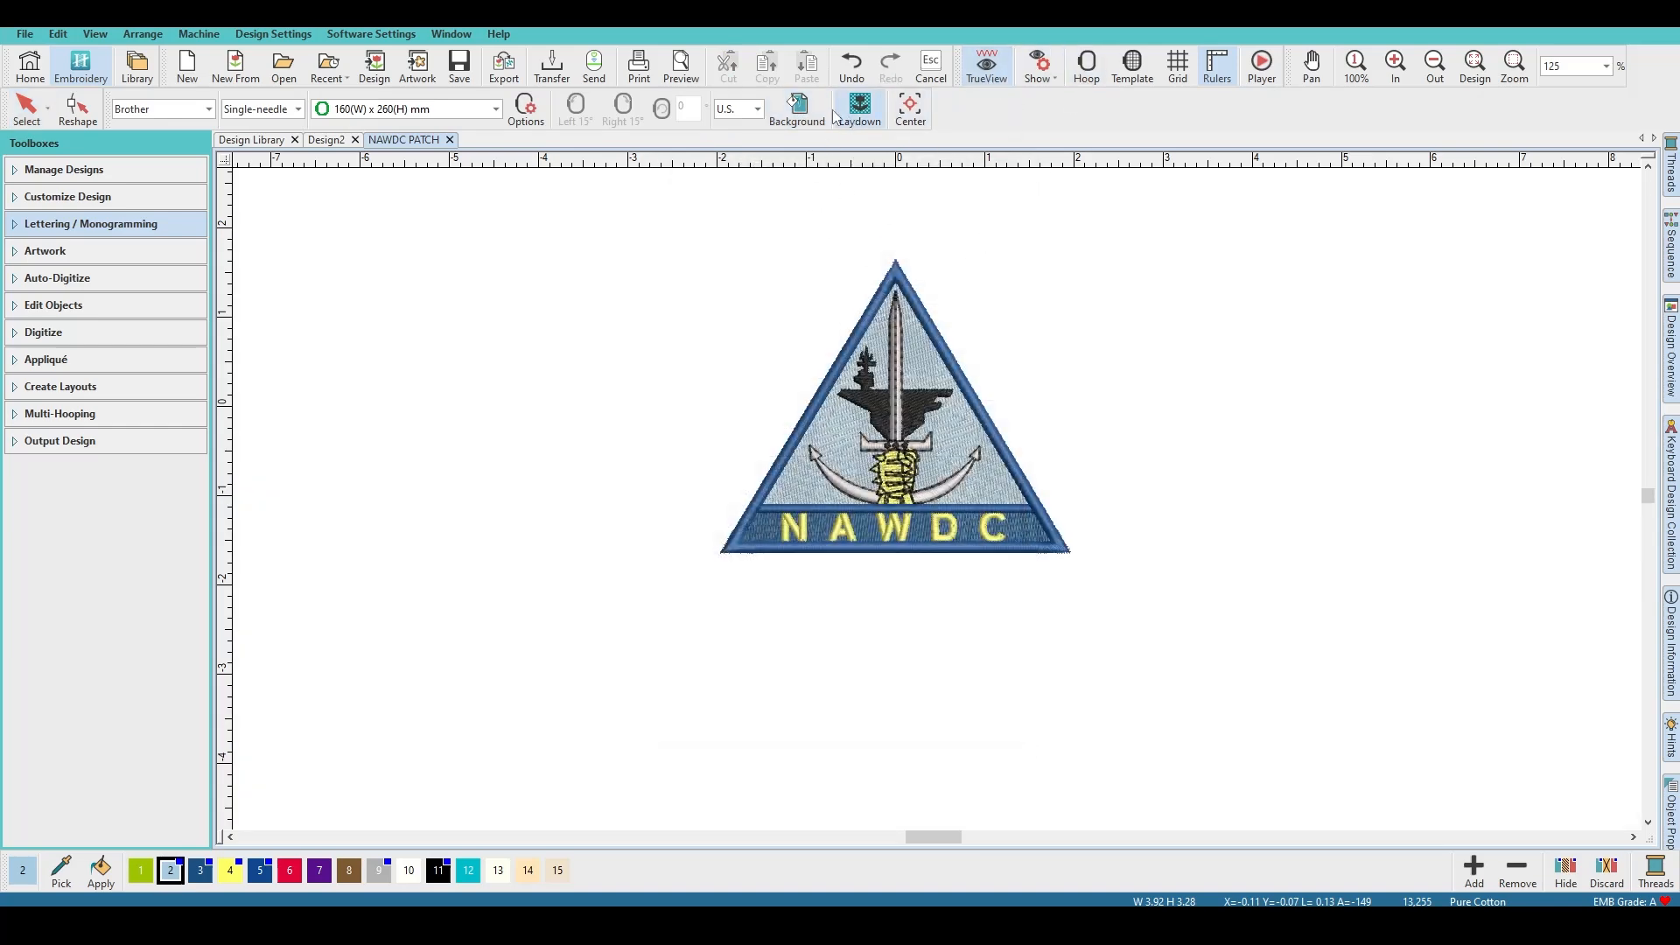
Step: Set the solid background color to light gray, and switch the grid on and off again
{"action": "left_click", "coordinate": [797, 107]}
{"action": "left_click", "coordinate": [823, 219]}
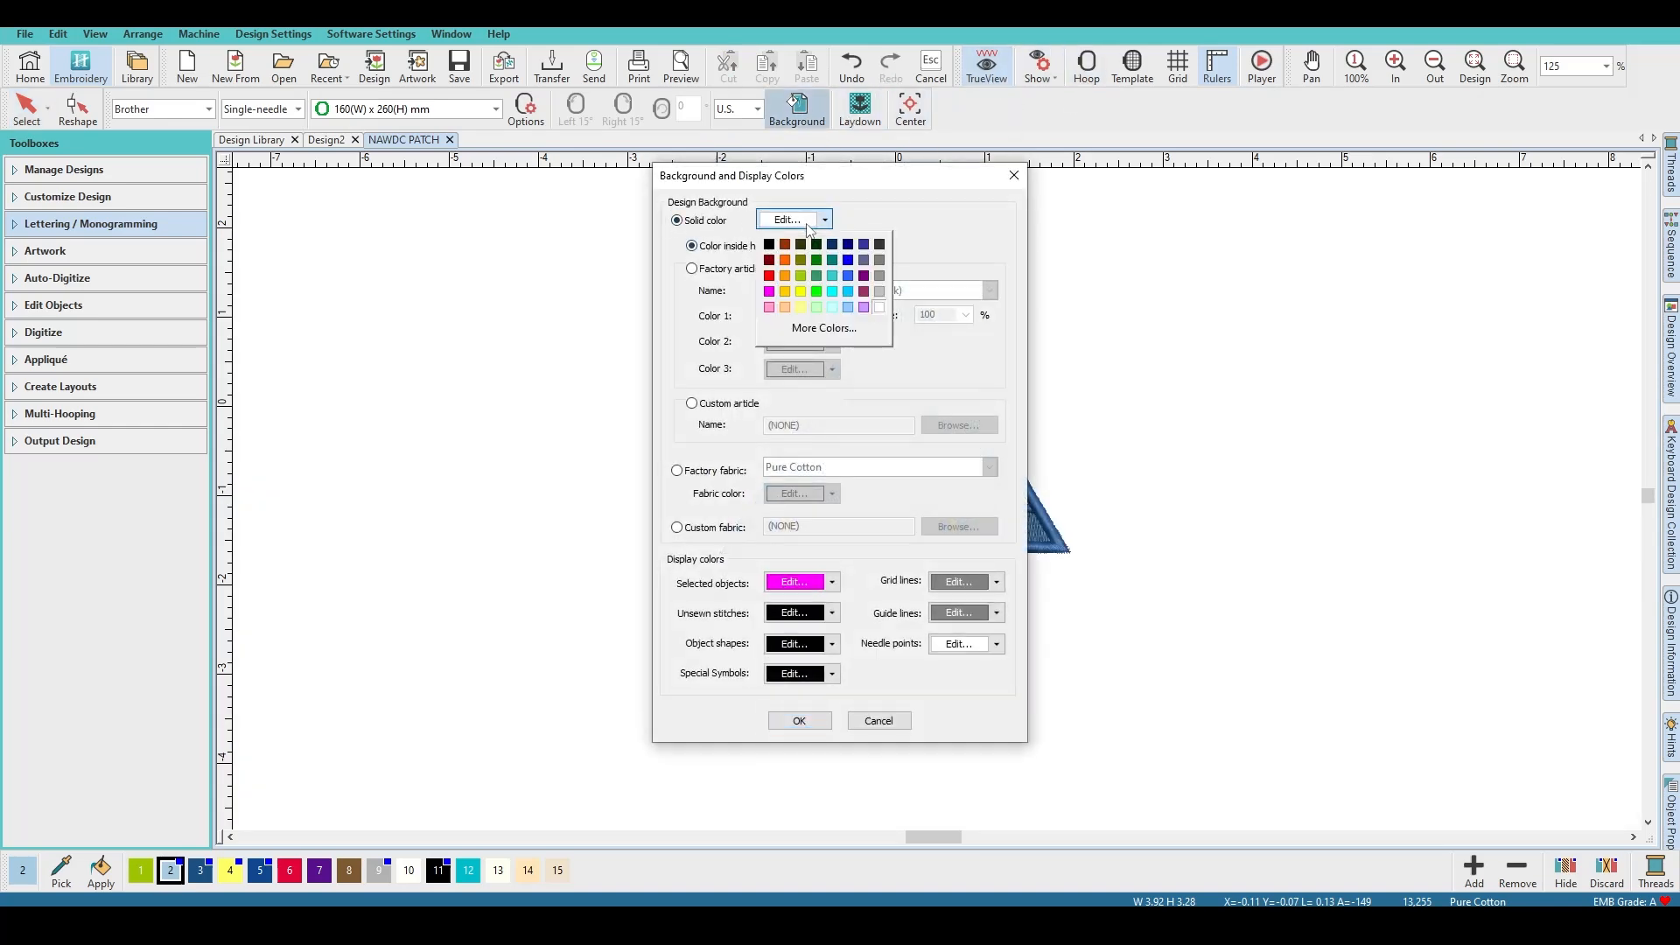
{"action": "left_click", "coordinate": [882, 300]}
{"action": "left_click", "coordinate": [815, 720]}
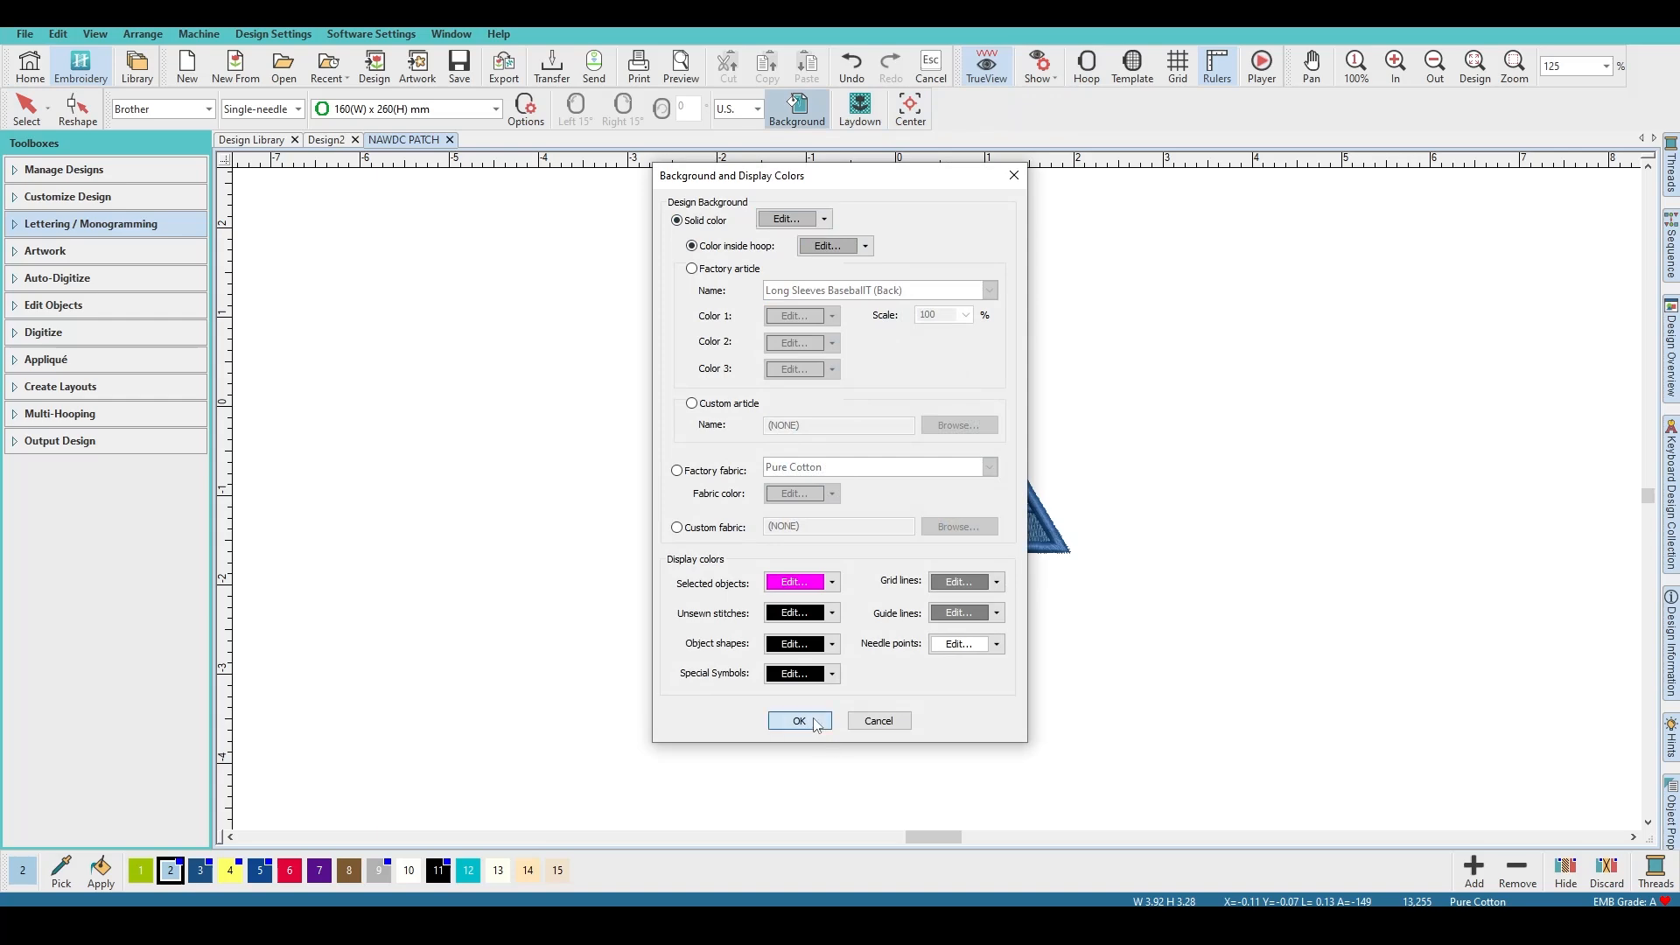
{"action": "left_click", "coordinate": [1177, 66]}
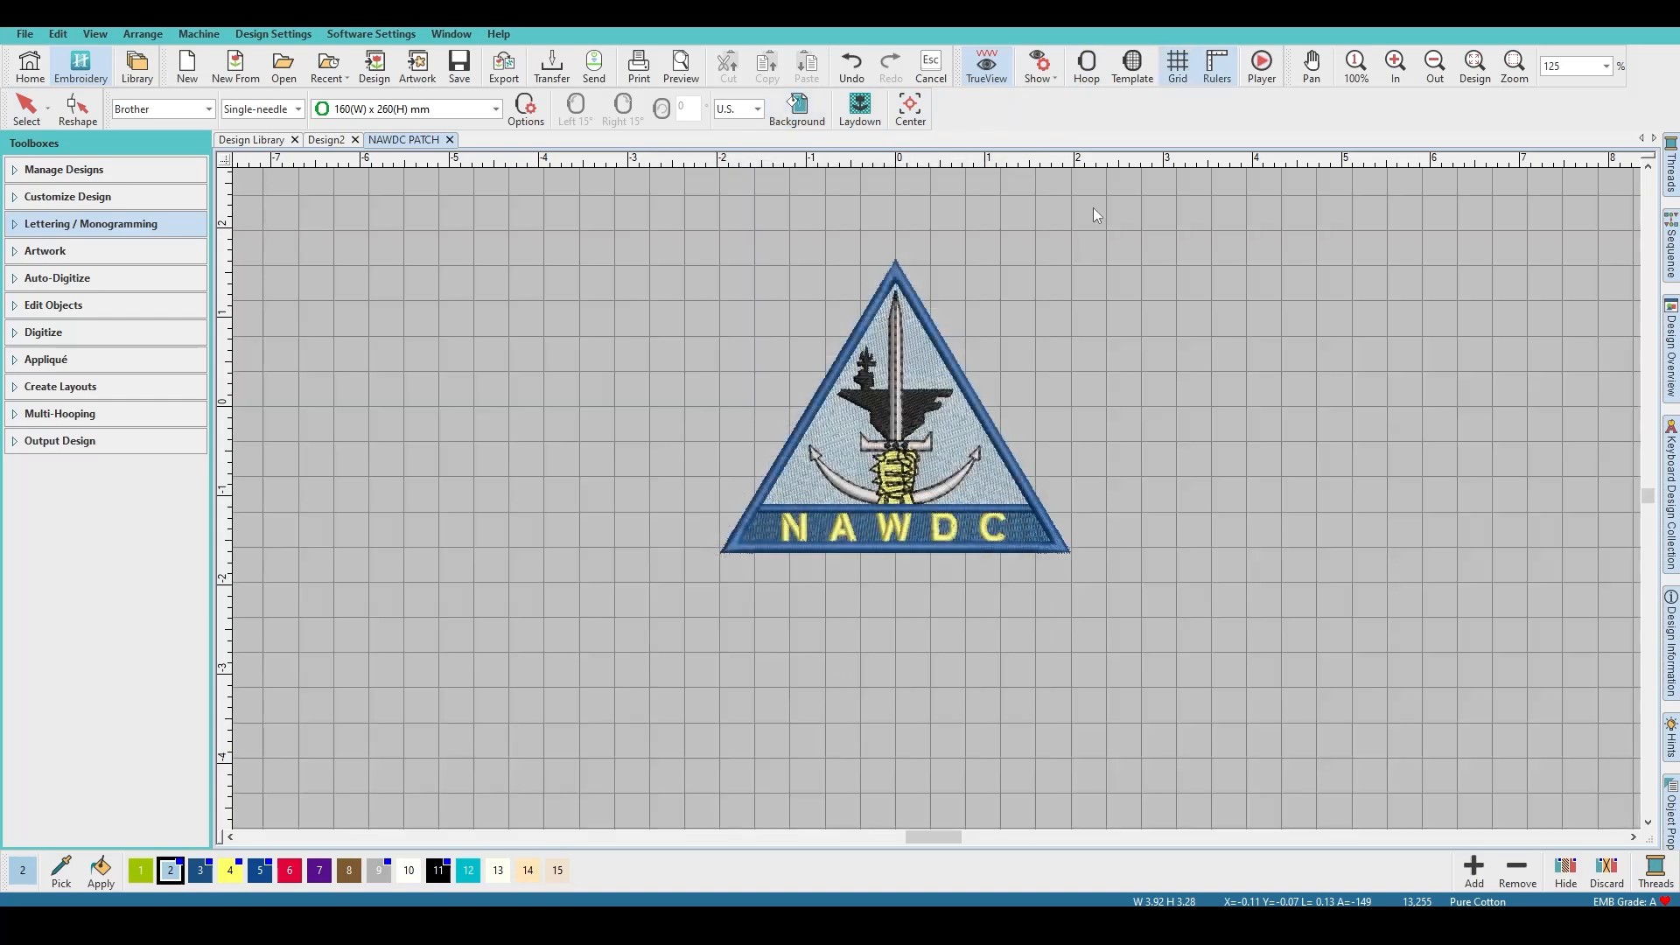
{"action": "left_click", "coordinate": [1171, 73]}
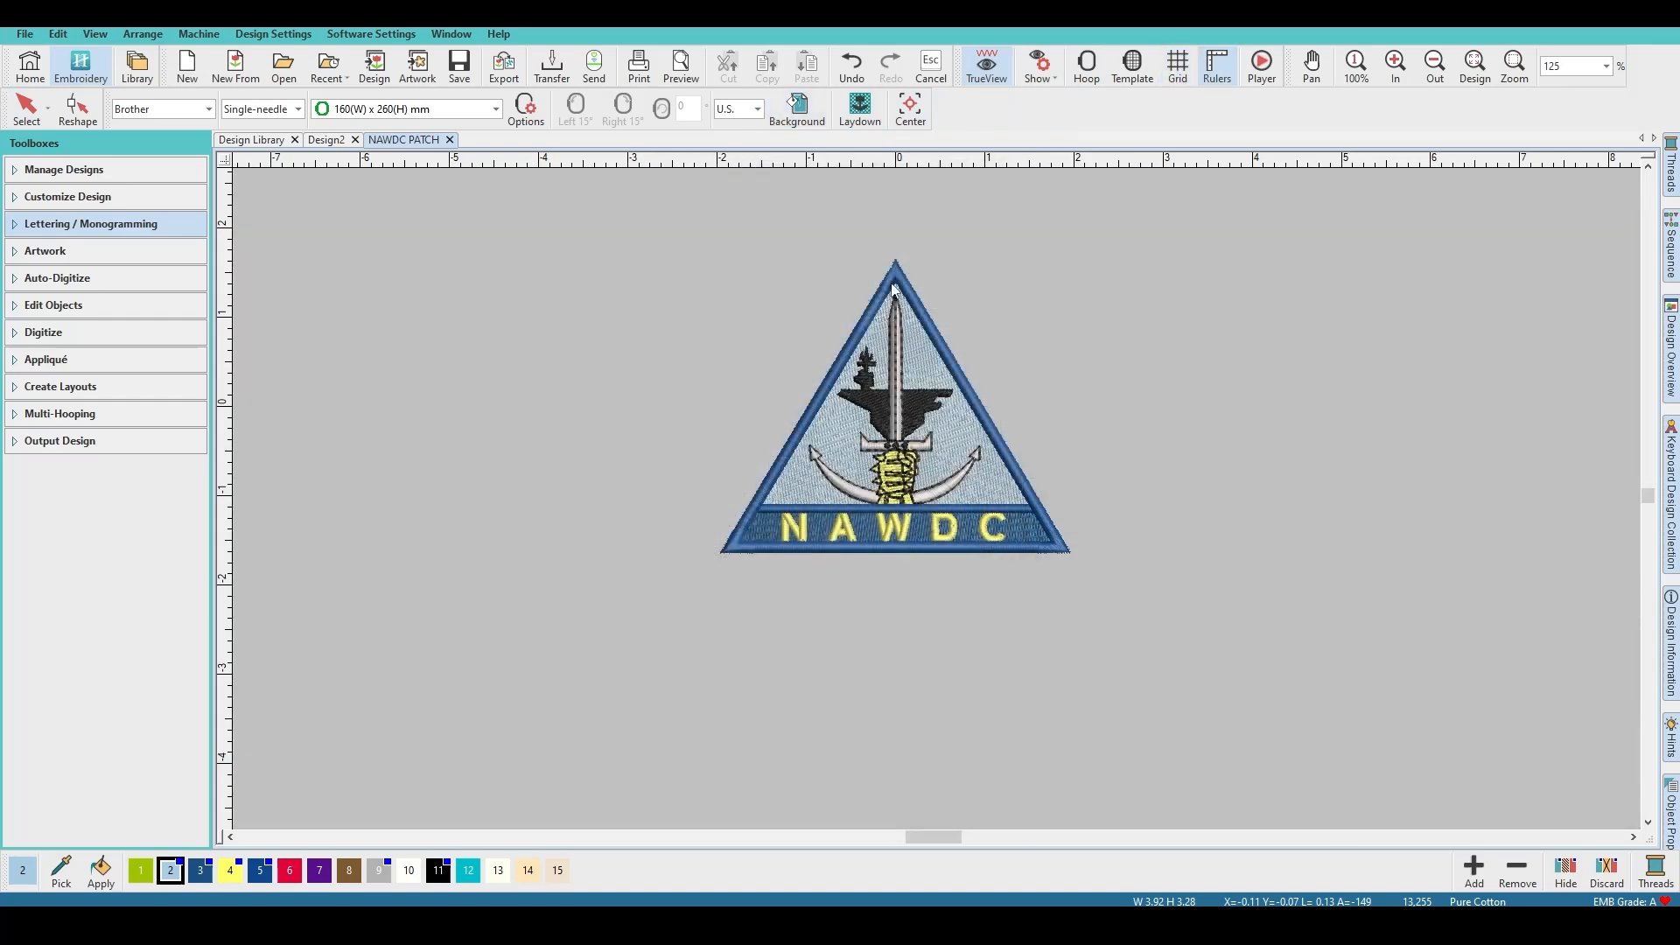
Step: Use a factory article as the background, choosing the men's polo Short Sleeves (Front)
{"action": "left_click", "coordinate": [797, 107]}
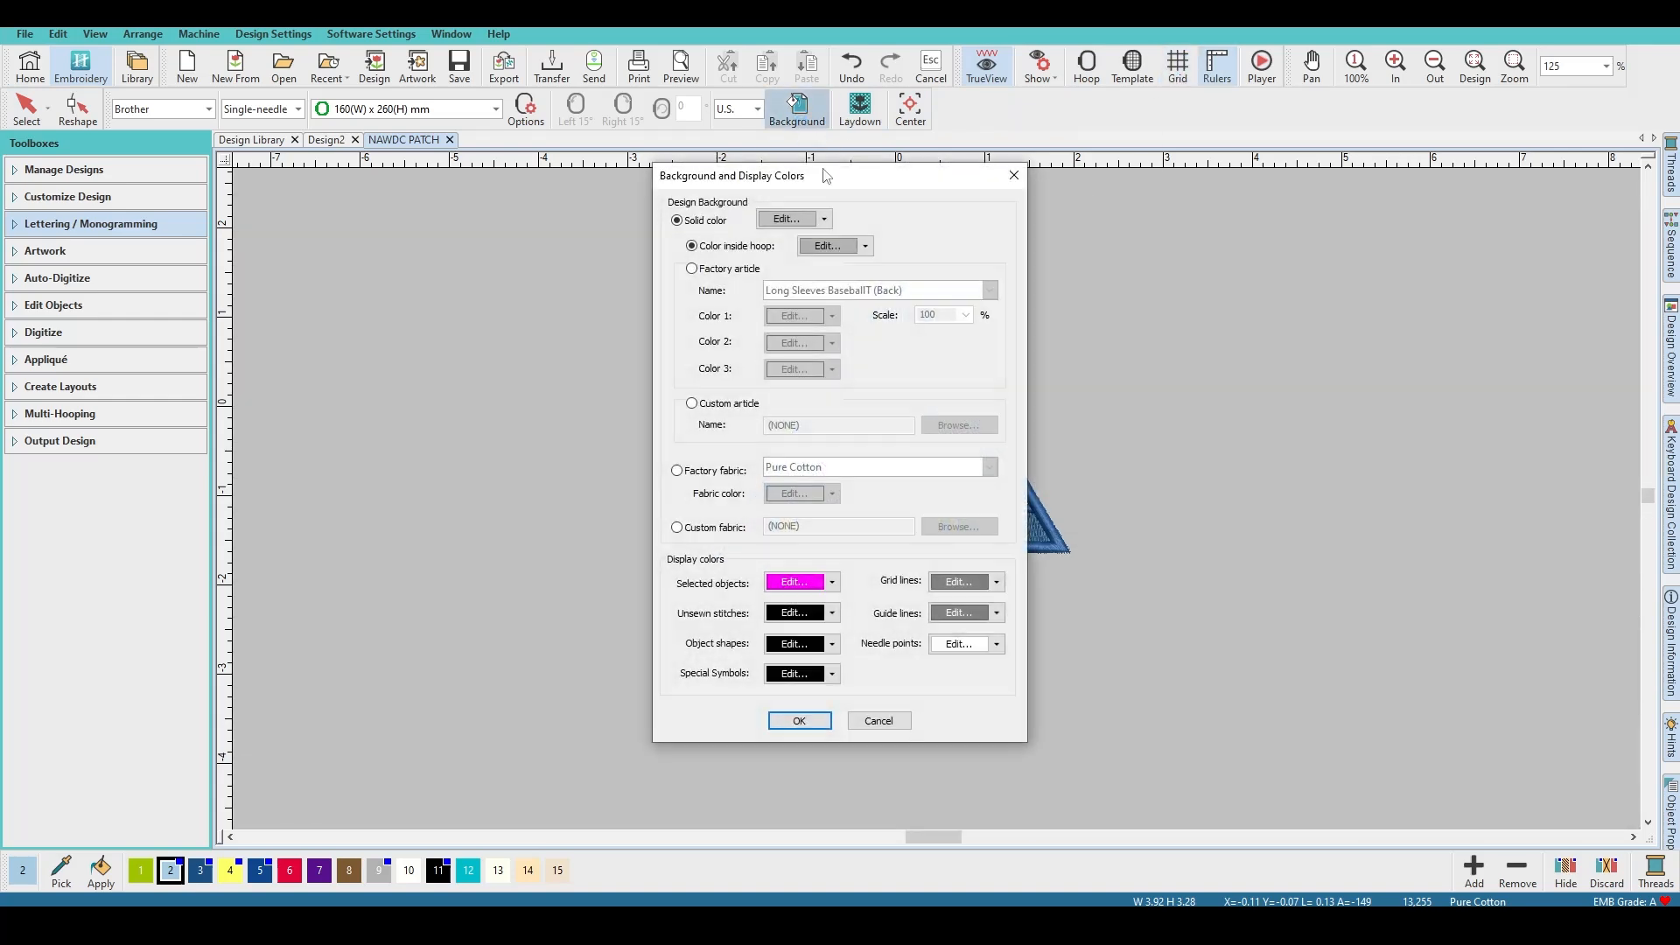
{"action": "left_click", "coordinate": [693, 270]}
{"action": "left_click", "coordinate": [882, 294]}
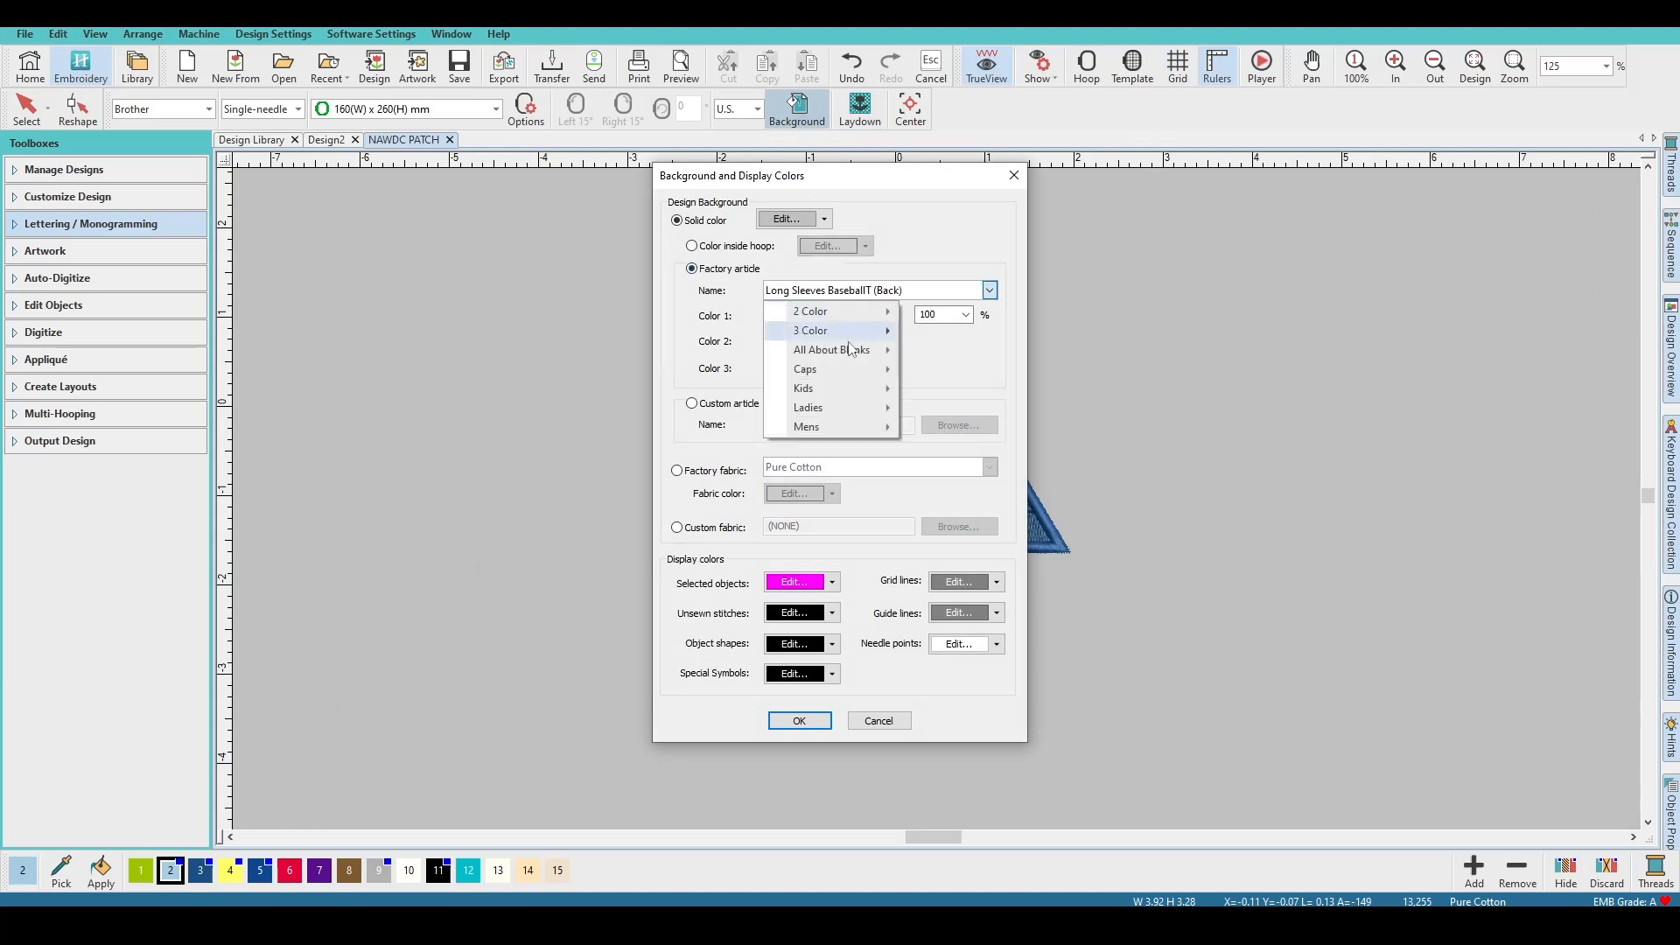
{"action": "left_click", "coordinate": [1056, 500]}
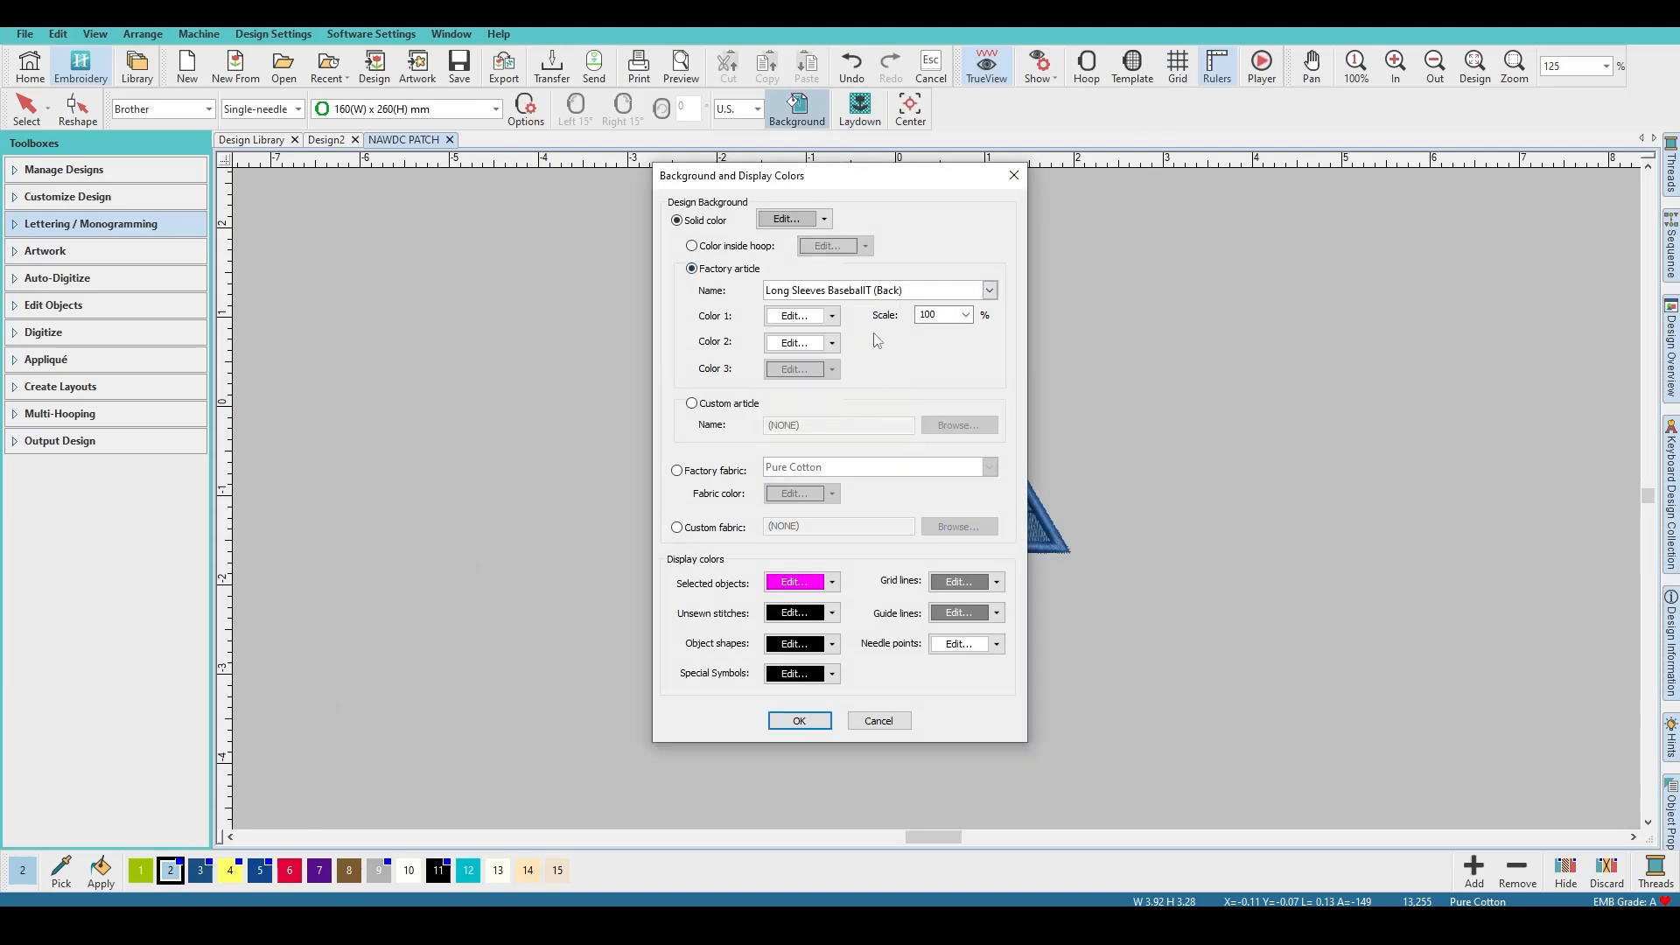
{"action": "left_click", "coordinate": [879, 291]}
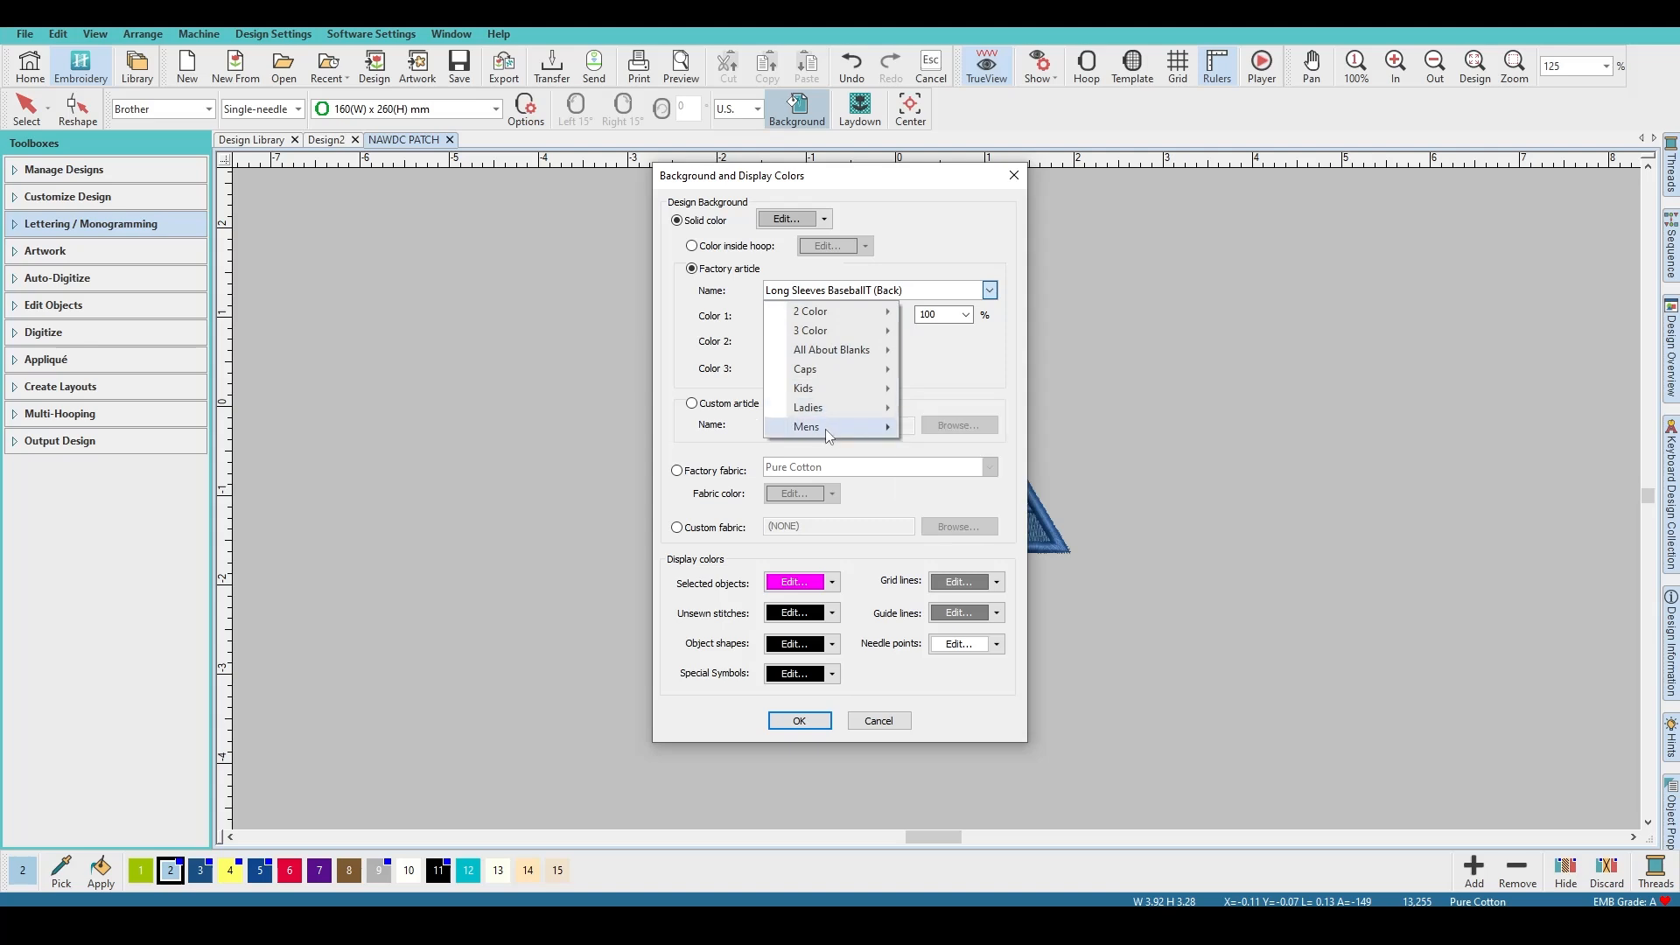
{"action": "mouse_move", "coordinate": [826, 428]}
{"action": "mouse_move", "coordinate": [957, 448]}
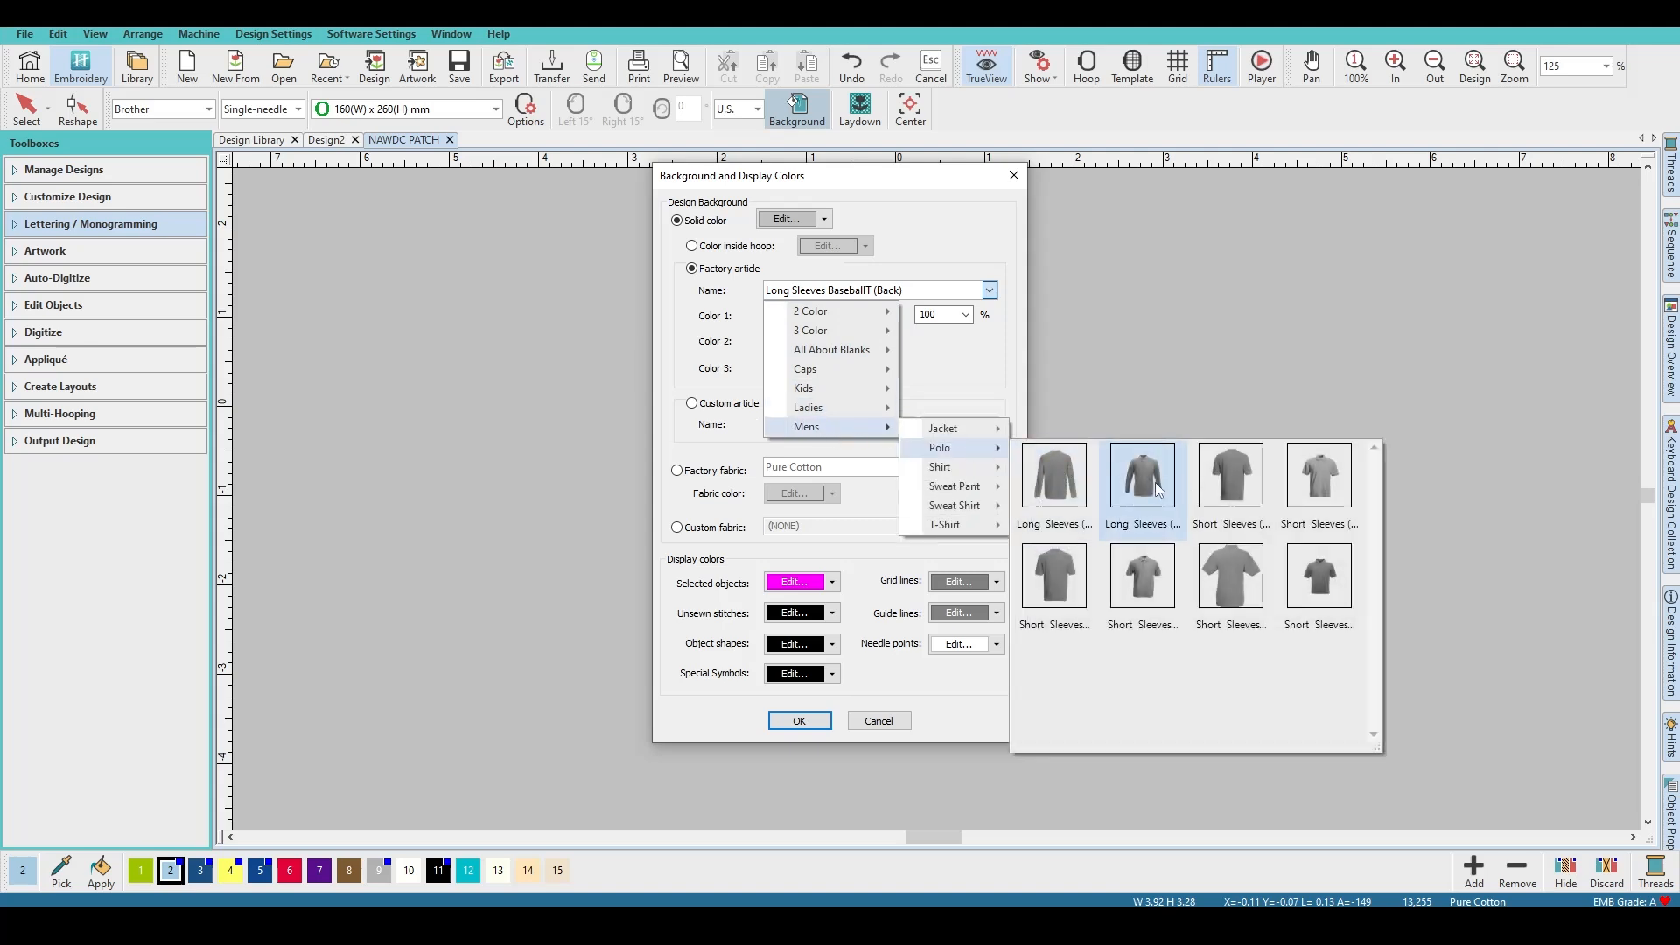
{"action": "left_click", "coordinate": [1319, 477]}
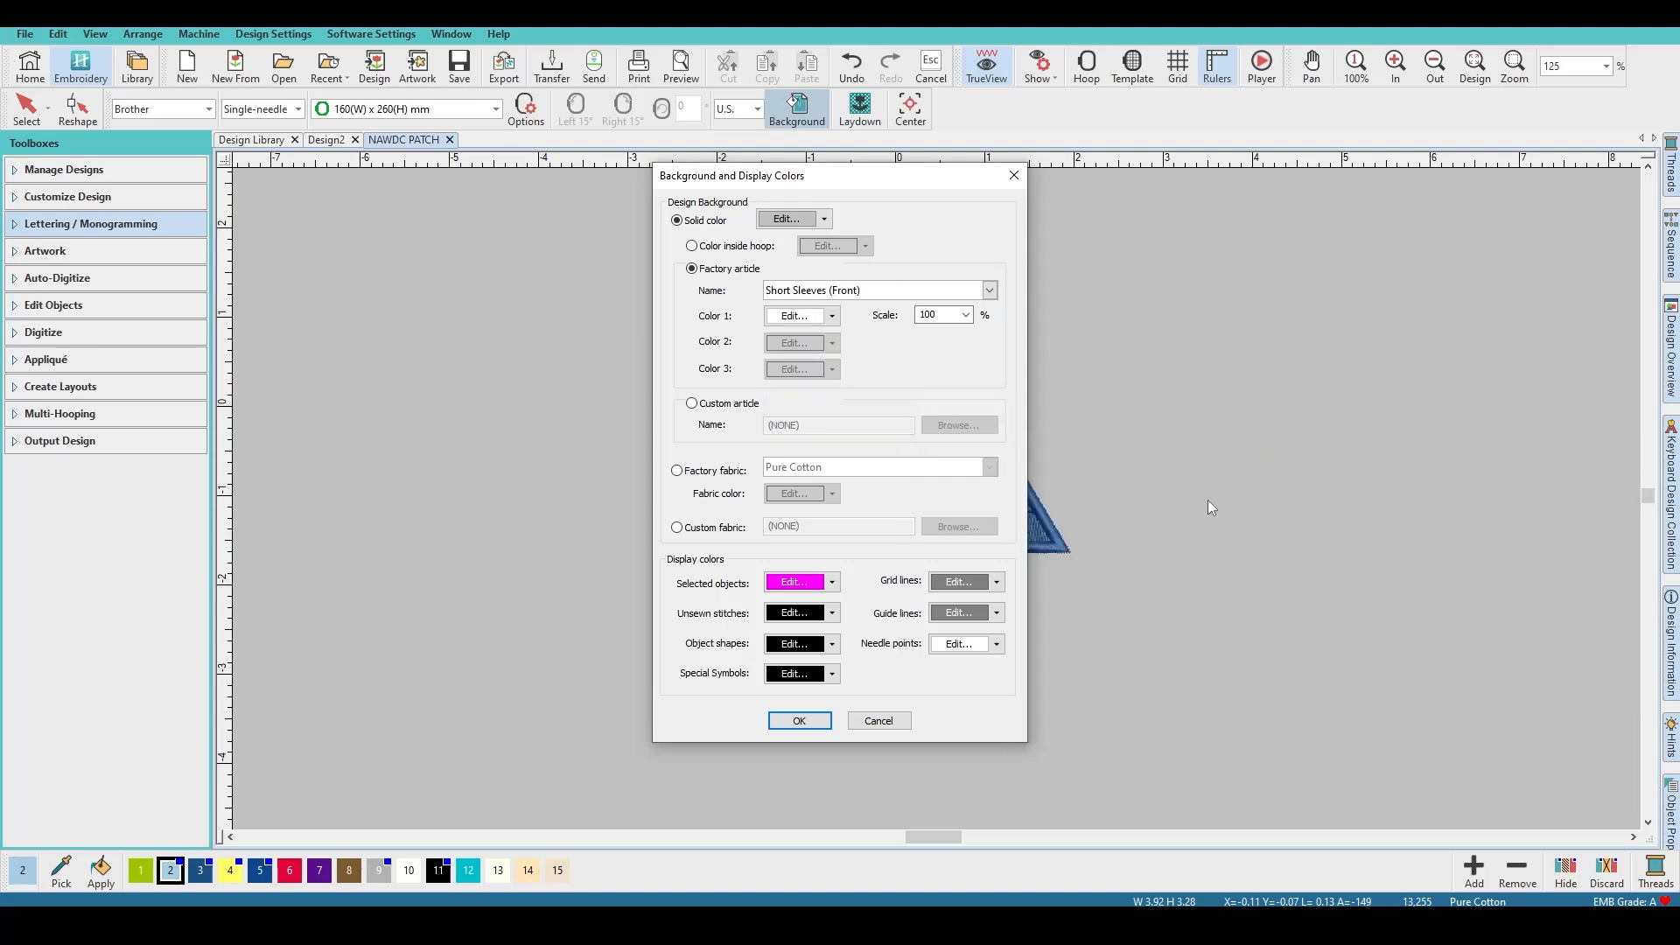
Step: Set the polo article's Color 1 to black and apply the background
{"action": "left_click", "coordinate": [831, 317]}
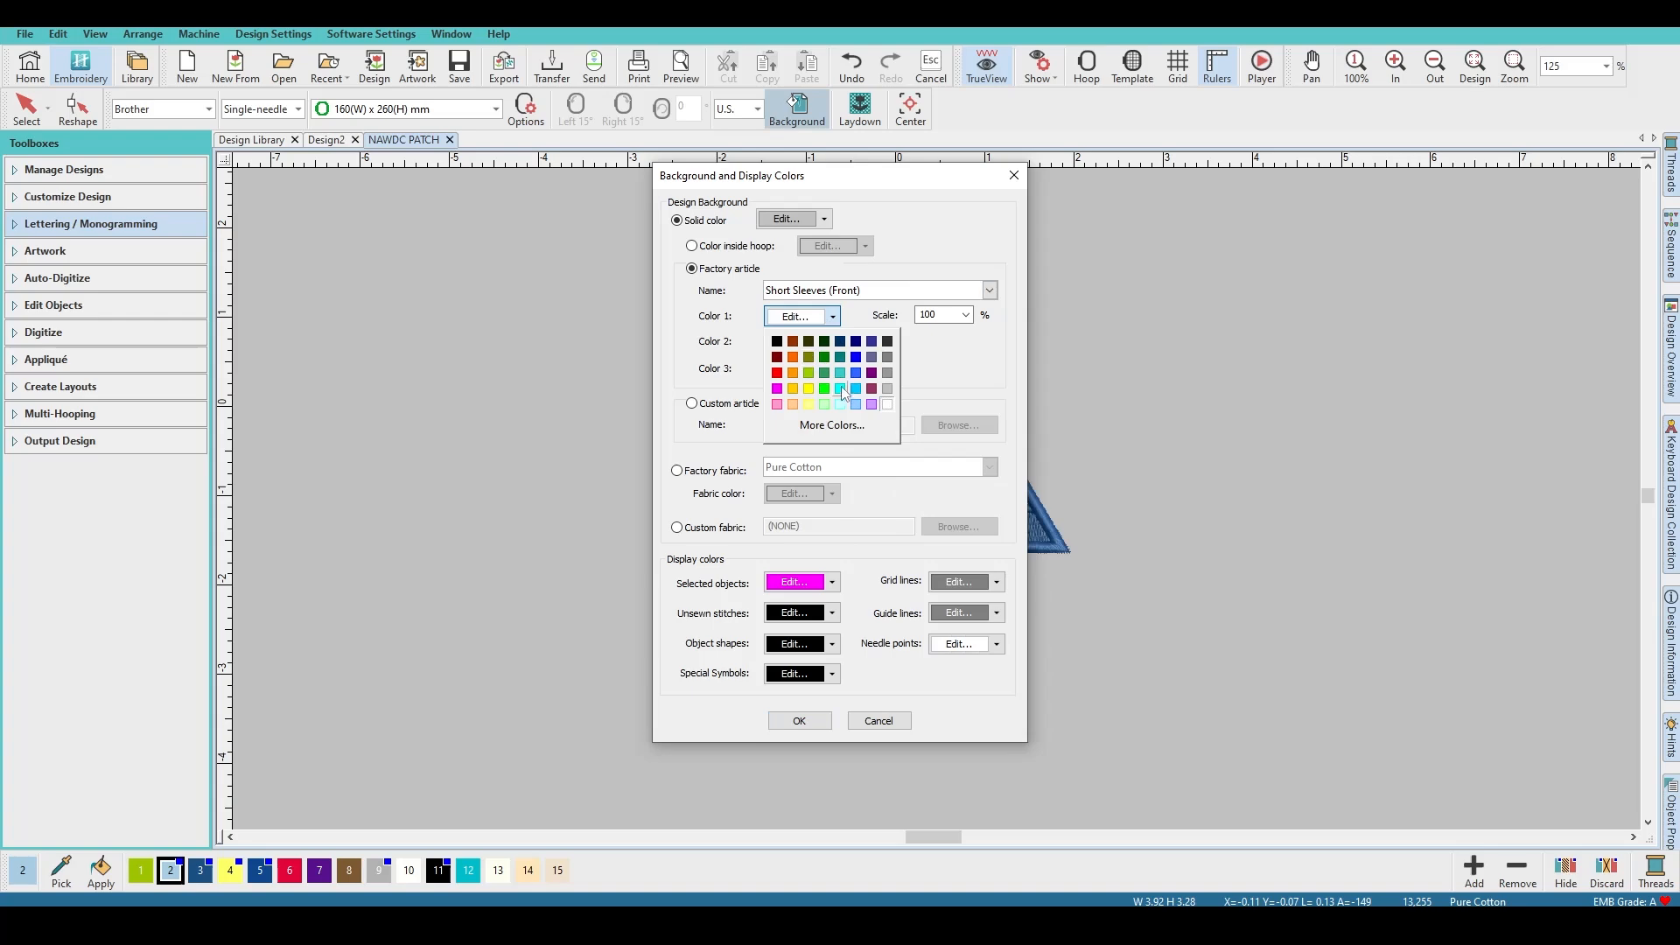
{"action": "left_click", "coordinate": [777, 341]}
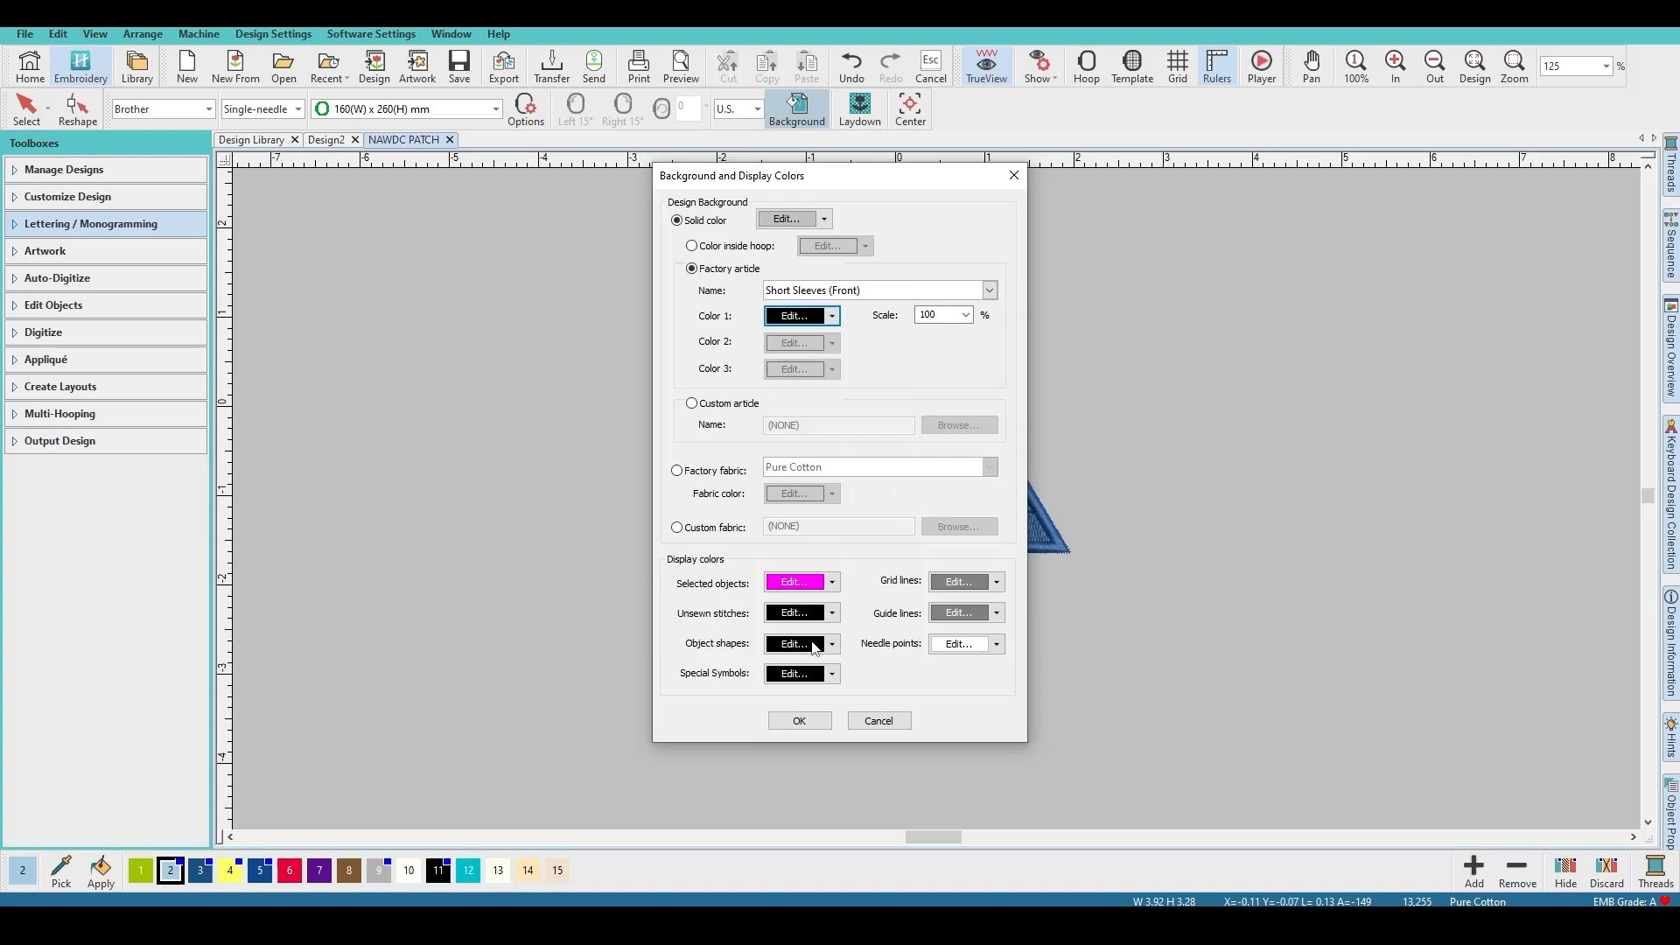
{"action": "left_click", "coordinate": [799, 720]}
Step: Move the whole NAWDC patch onto the polo's chest beside the buttons, at about X 3.5 in and Y 6.5 in
{"action": "scroll", "coordinate": [936, 498], "scroll_direction": "down", "scroll_amount": 5}
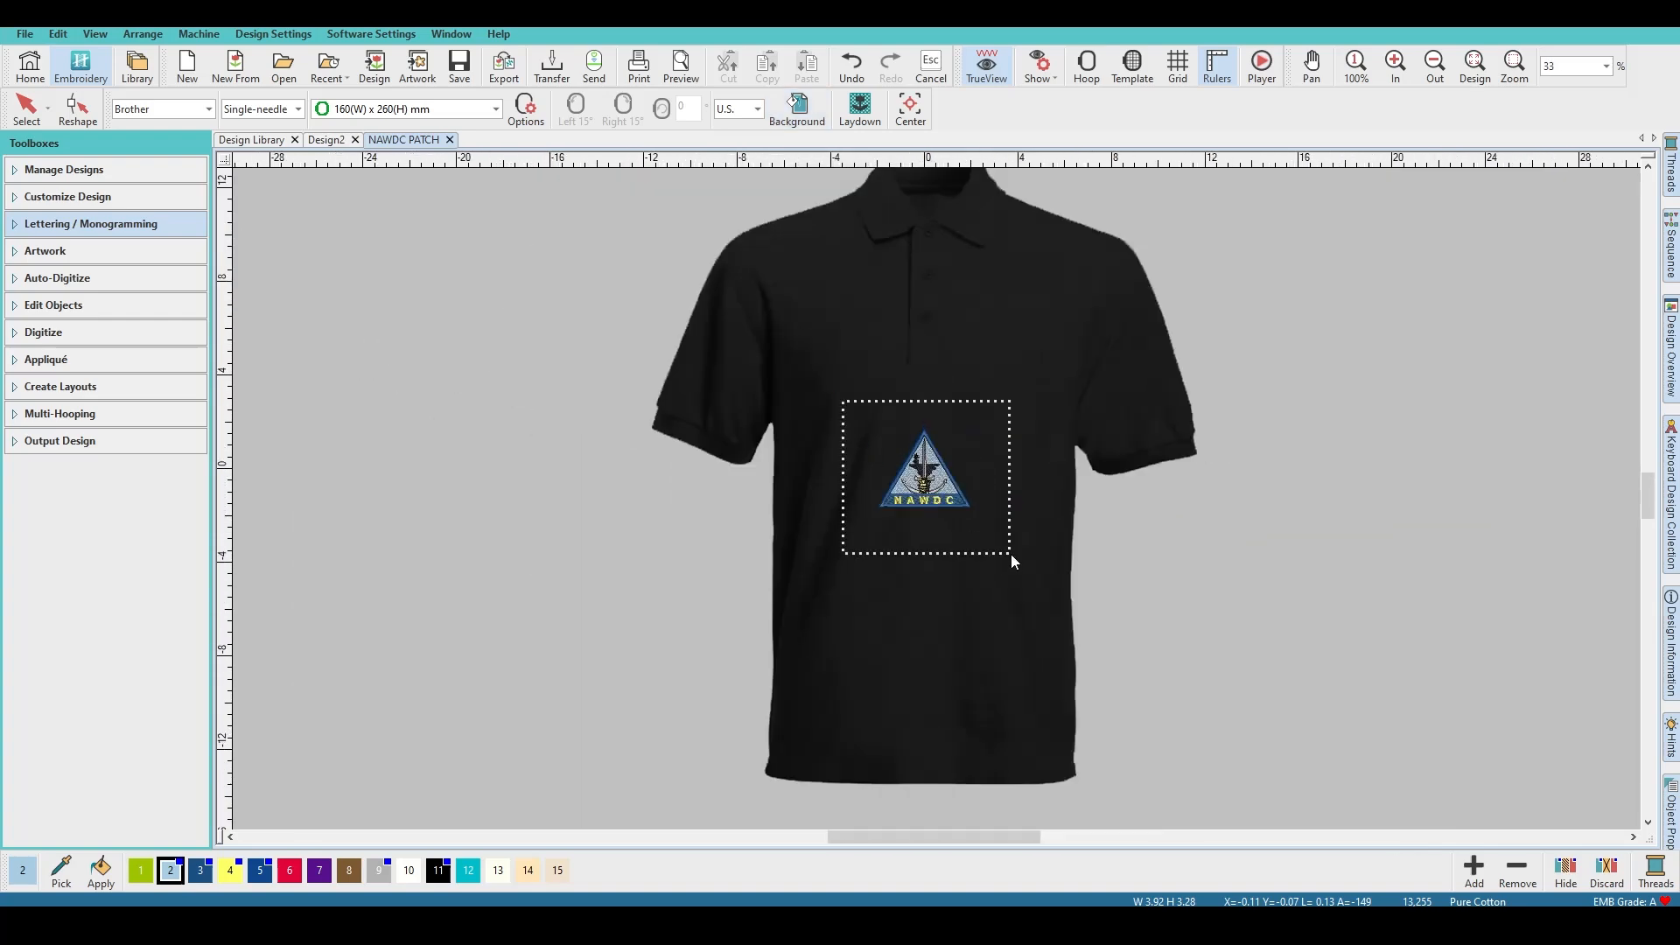
{"action": "left_click_drag", "start_coordinate": [906, 486], "coordinate": [1017, 333]}
{"action": "scroll", "coordinate": [946, 535], "scroll_direction": "up", "scroll_amount": 3}
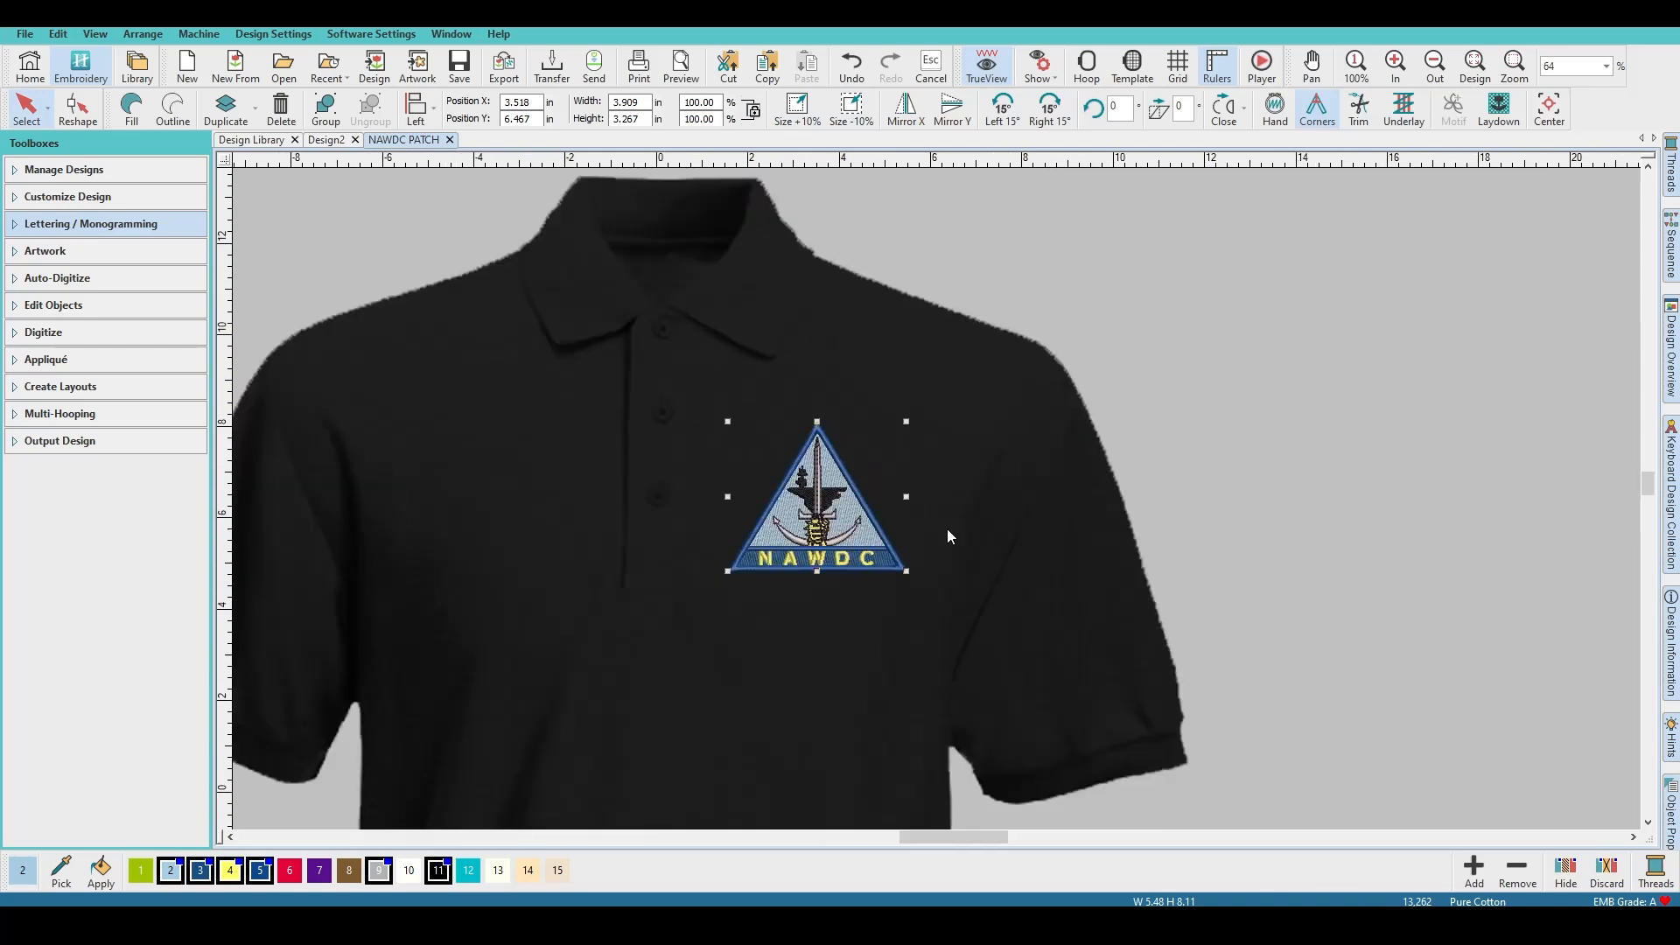
{"action": "left_click", "coordinate": [929, 502]}
{"action": "scroll", "coordinate": [931, 500], "scroll_direction": "down", "scroll_amount": 2}
{"action": "scroll", "coordinate": [927, 516], "scroll_direction": "up", "scroll_amount": 1}
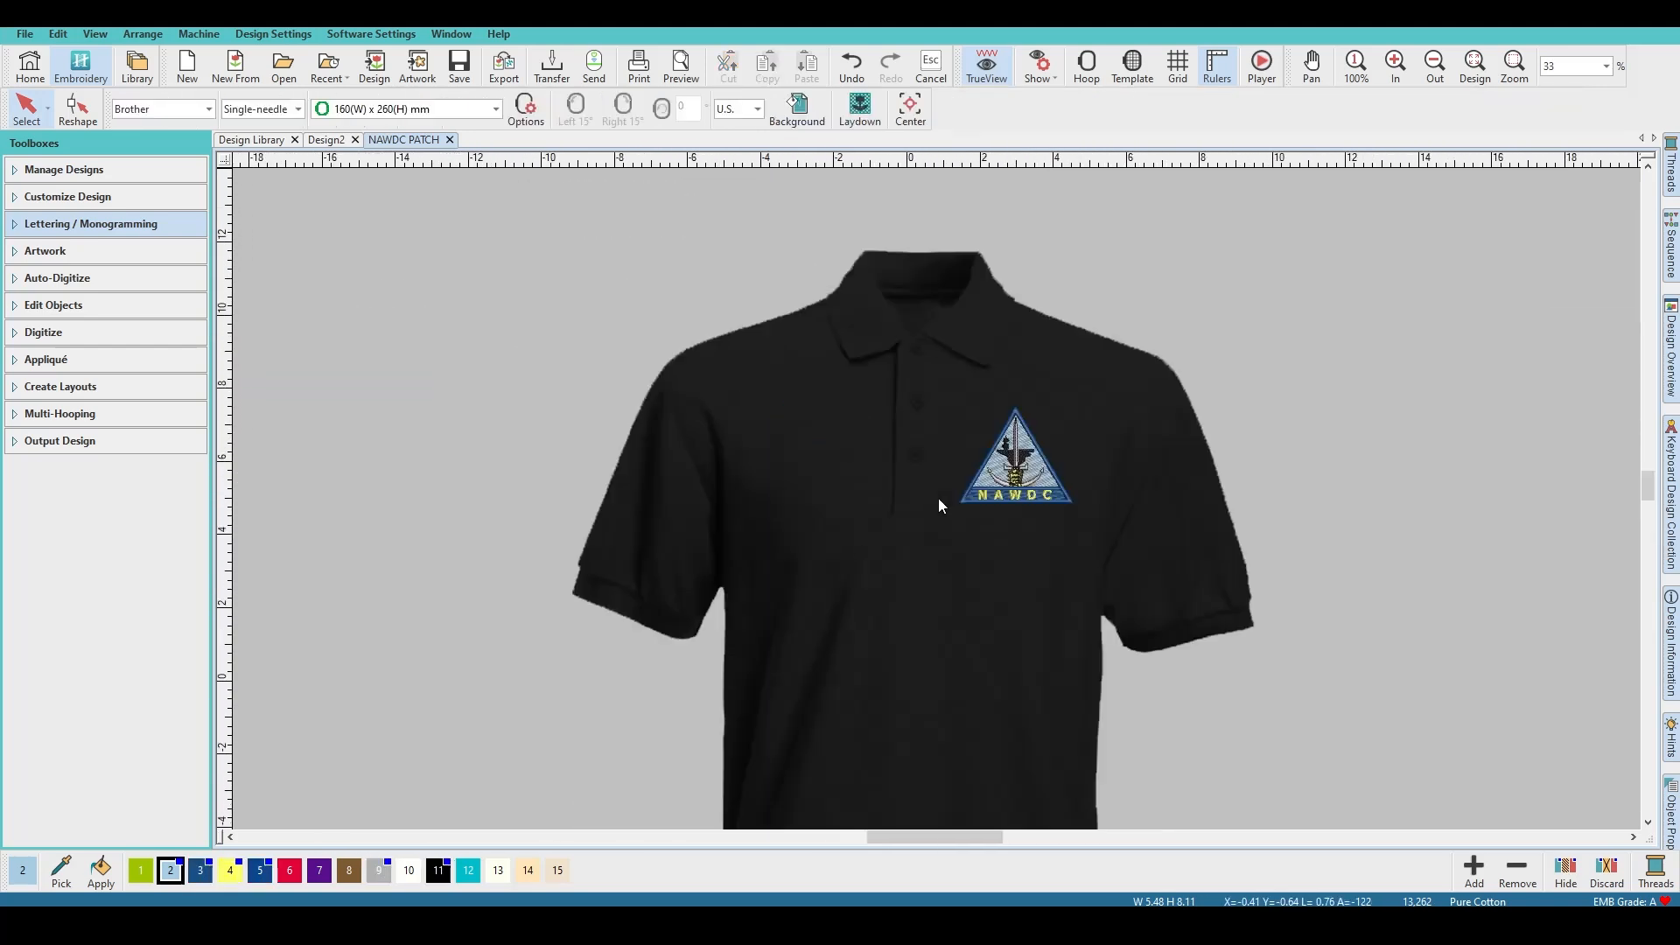
{"action": "scroll", "coordinate": [985, 498], "scroll_direction": "up", "scroll_amount": 3}
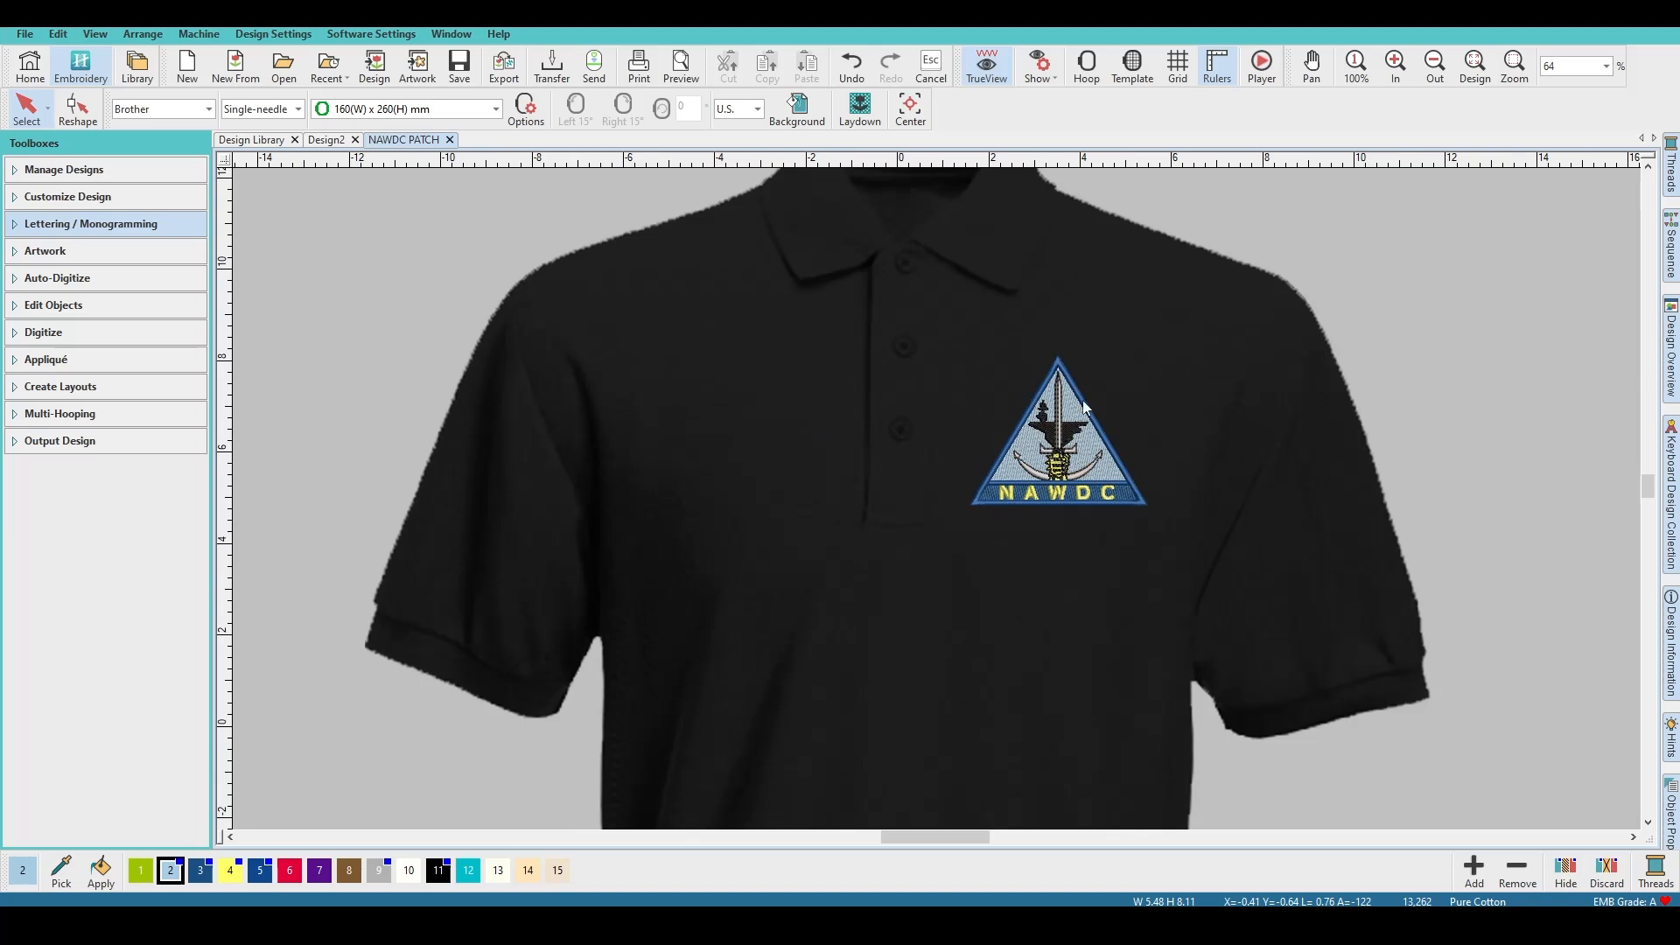
Step: Replace the polo article background with the plain Color inside hoop option
{"action": "left_click", "coordinate": [794, 113]}
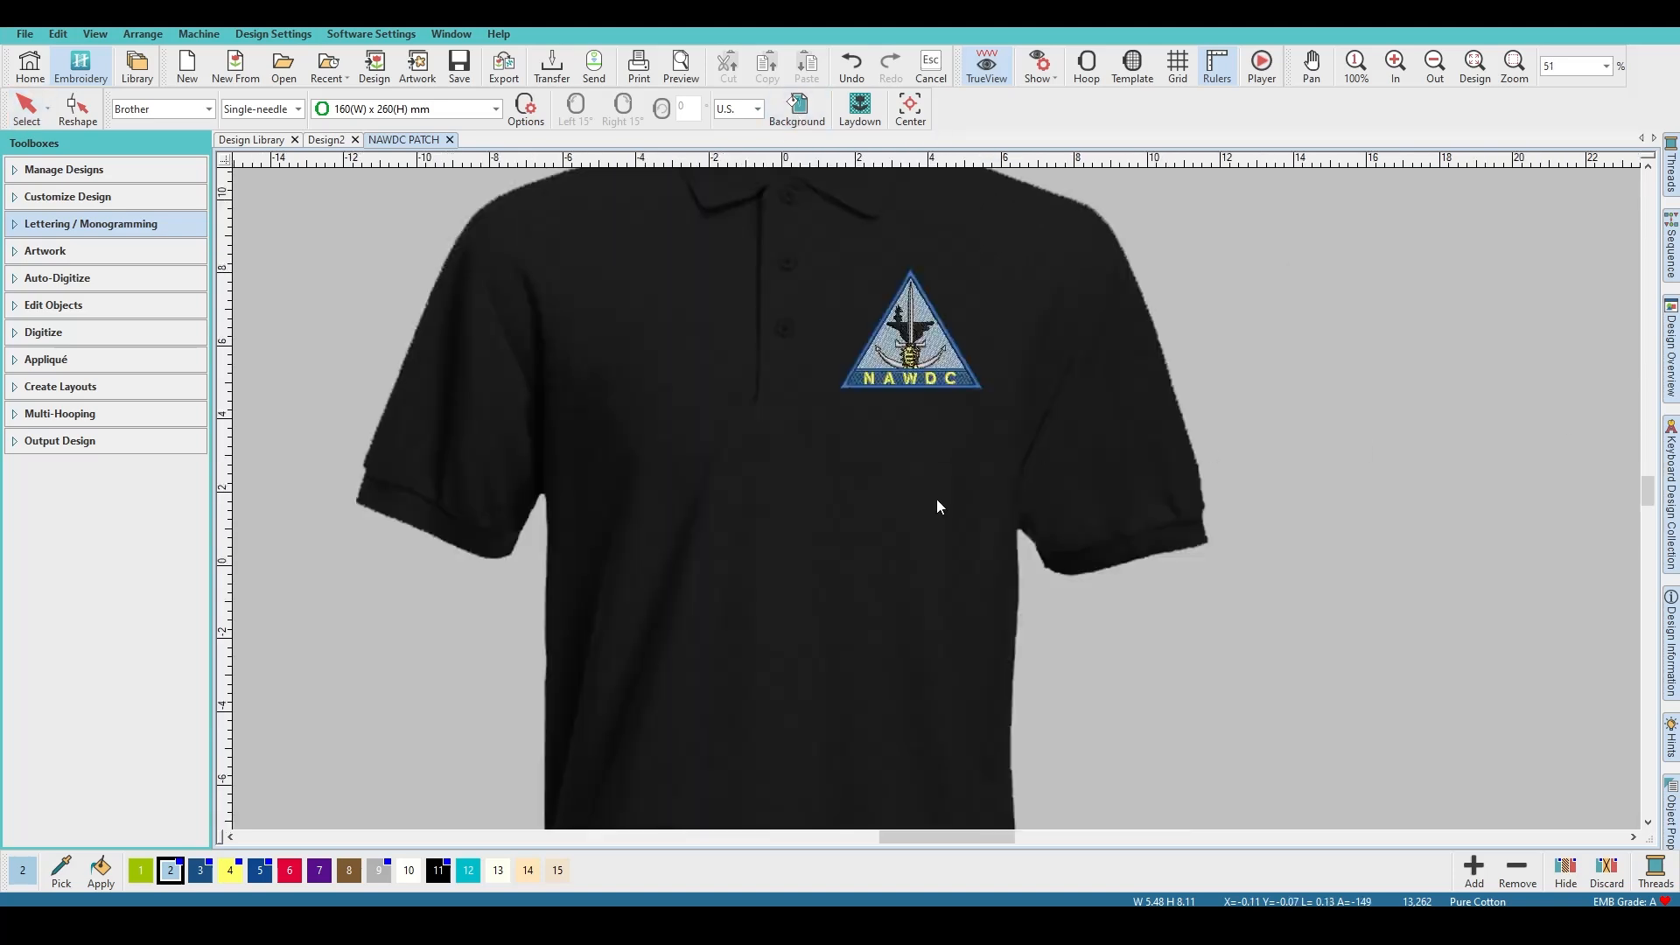
{"action": "scroll", "coordinate": [936, 500], "scroll_direction": "down", "scroll_amount": 2}
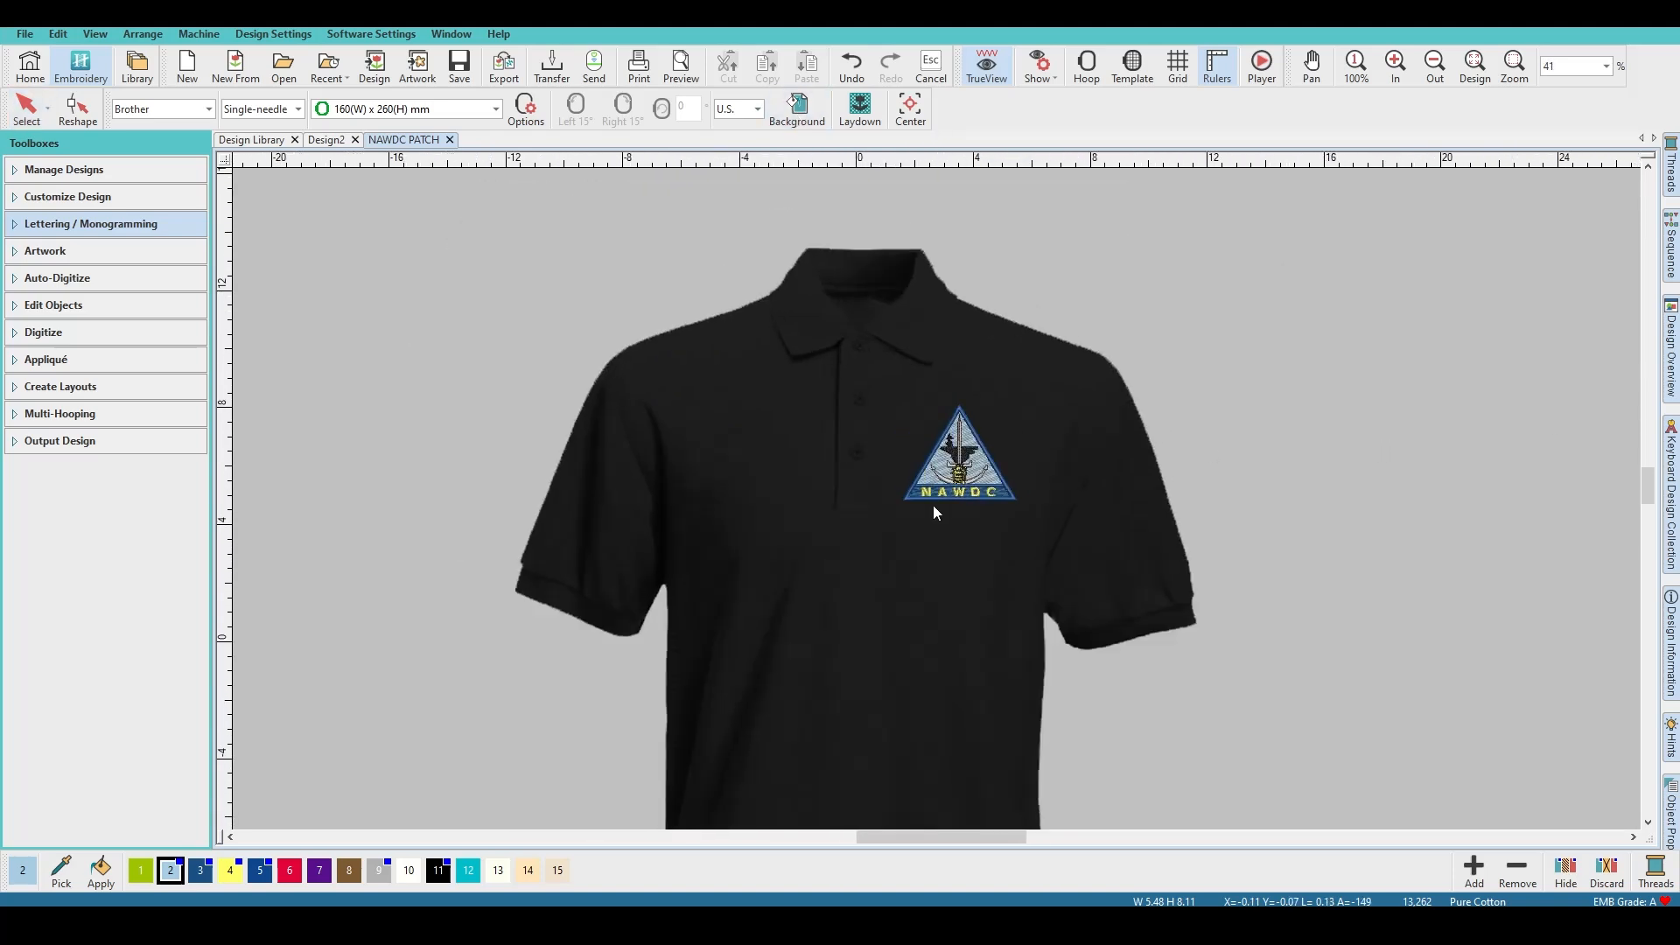
{"action": "left_click", "coordinate": [800, 118]}
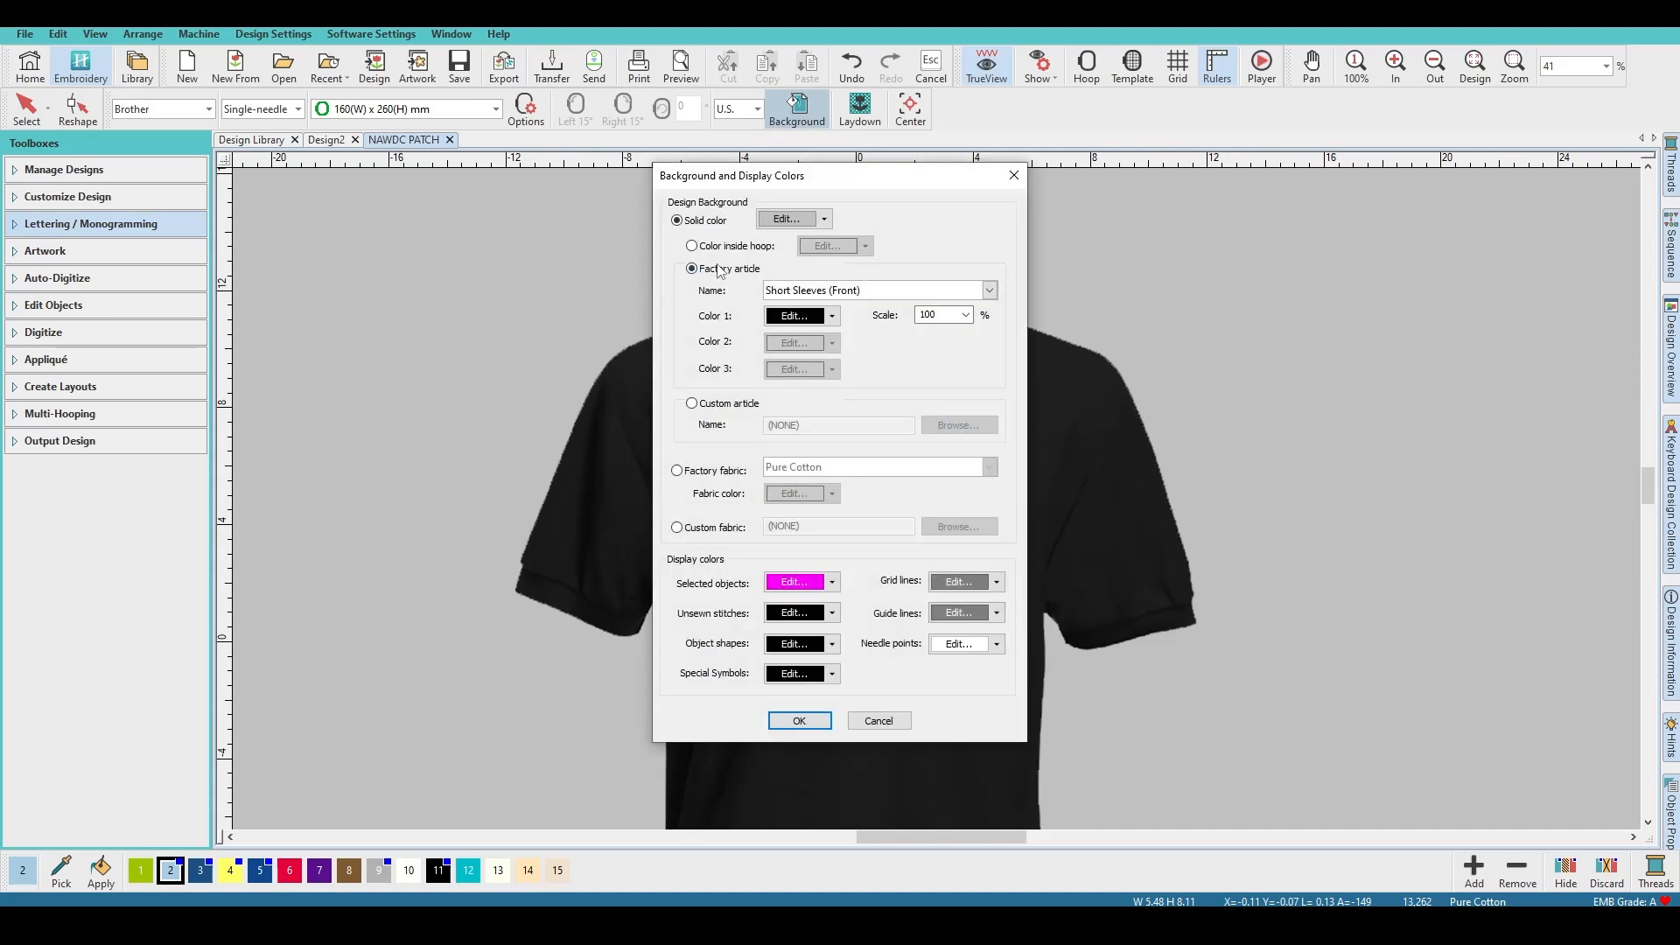
{"action": "left_click", "coordinate": [711, 250]}
{"action": "left_click", "coordinate": [799, 720]}
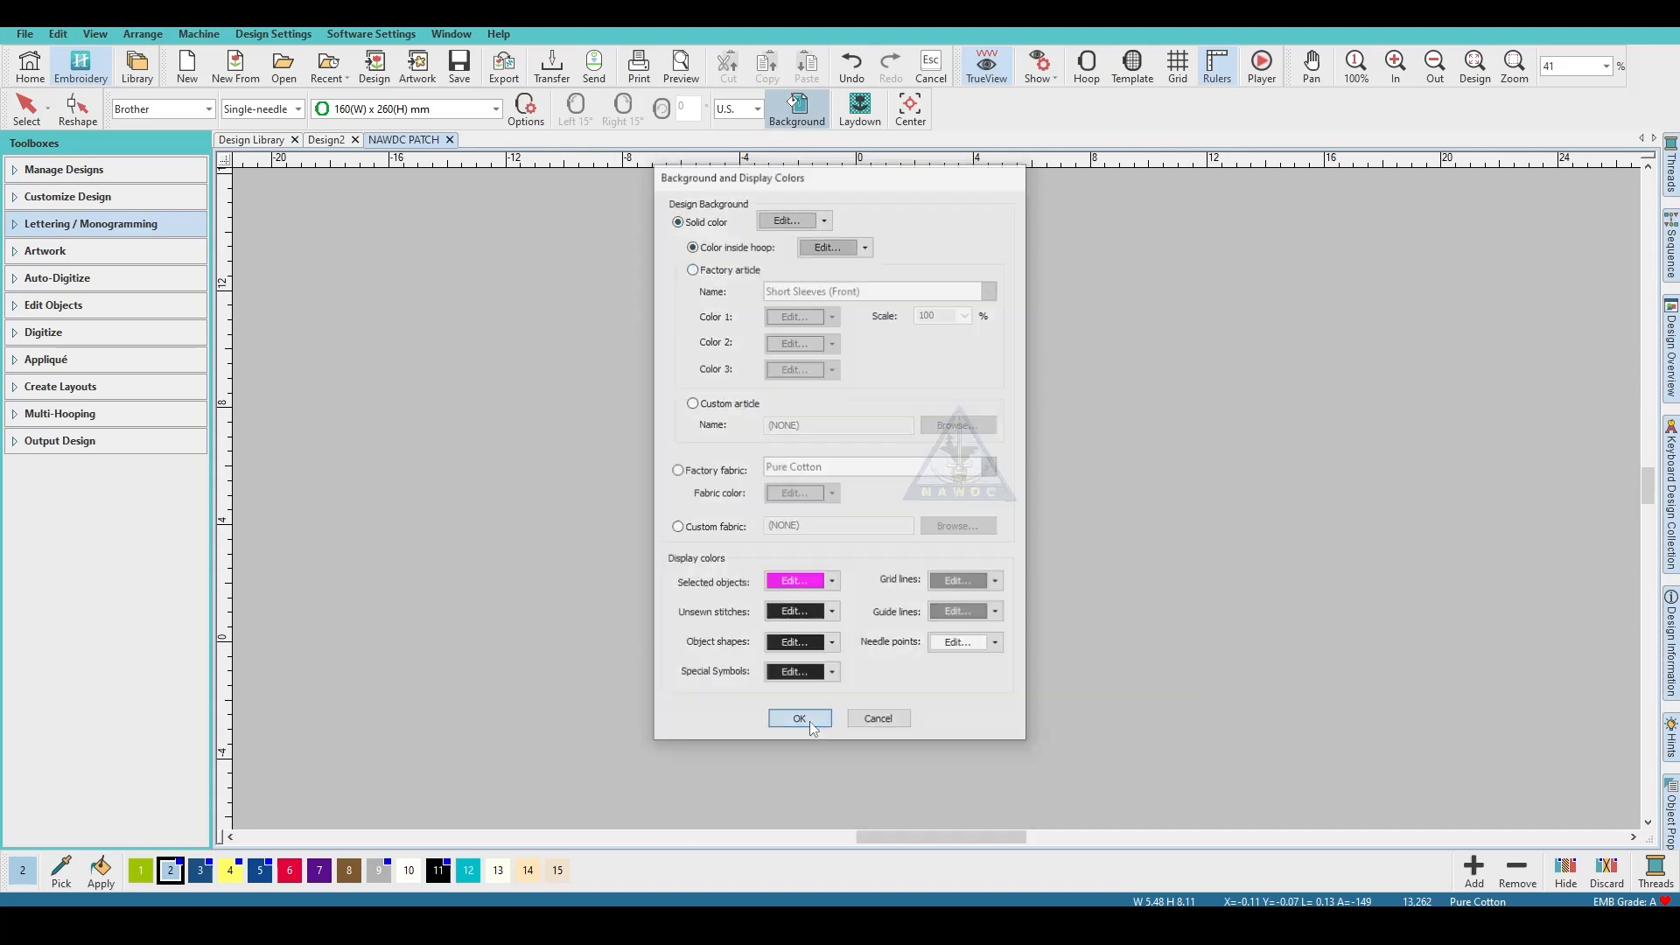
Step: Select the whole NAWDC patch, center it in the workspace, and clear the selection
{"action": "scroll", "coordinate": [1032, 565], "scroll_direction": "up", "scroll_amount": 3}
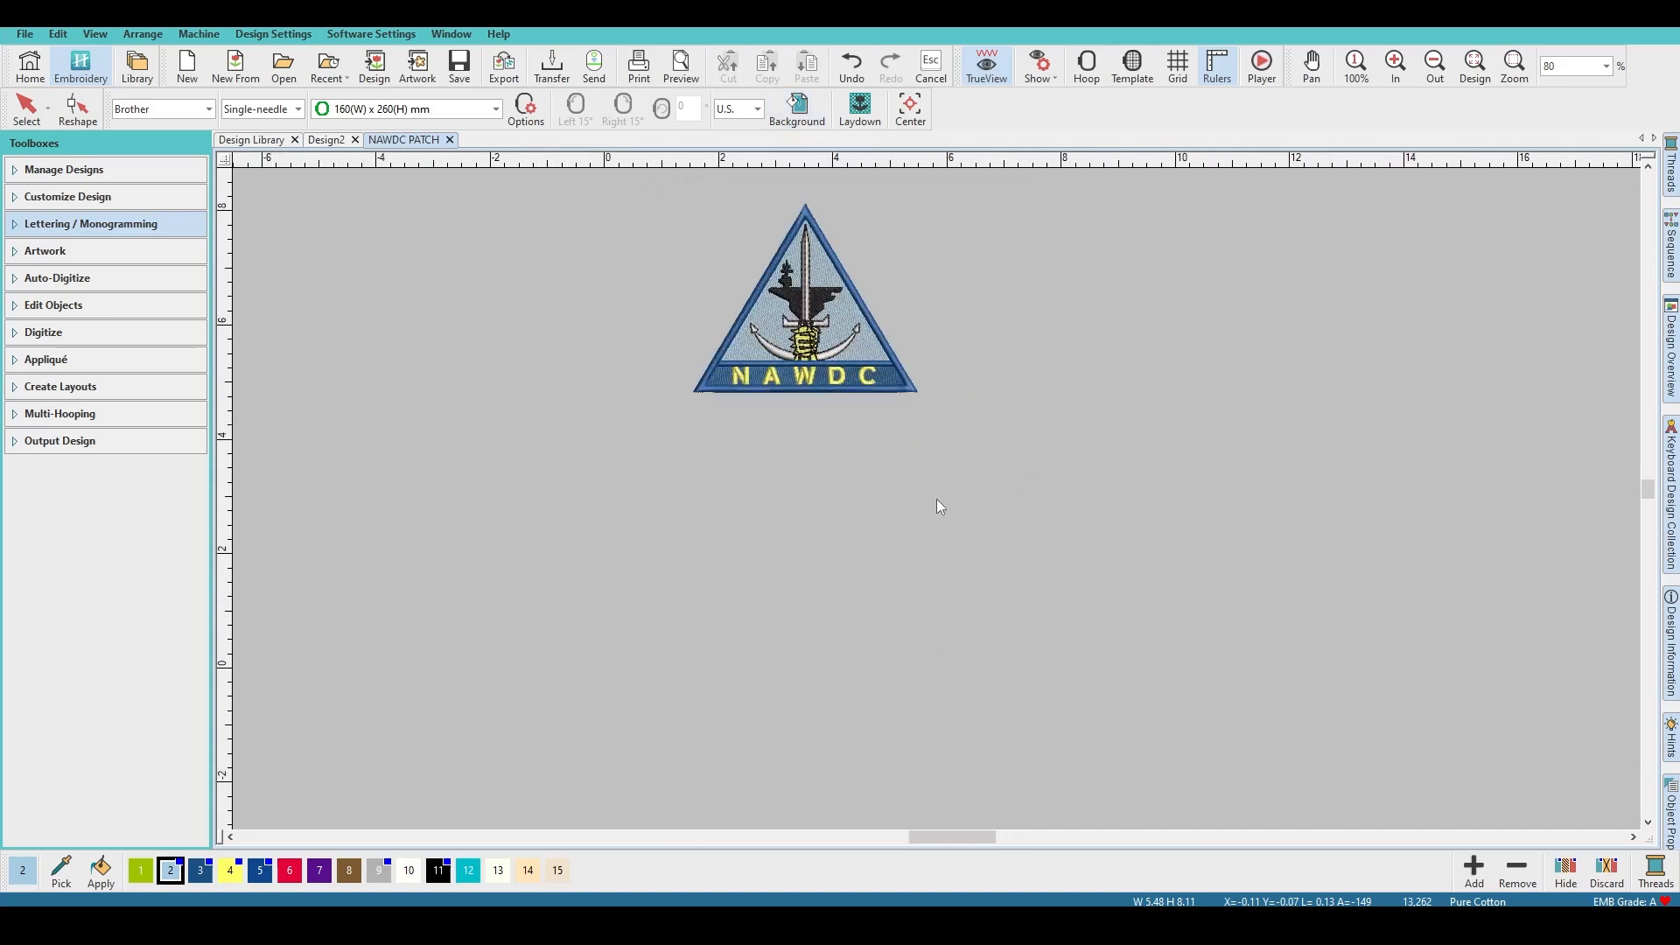
{"action": "scroll", "coordinate": [938, 505], "scroll_direction": "up", "scroll_amount": 2}
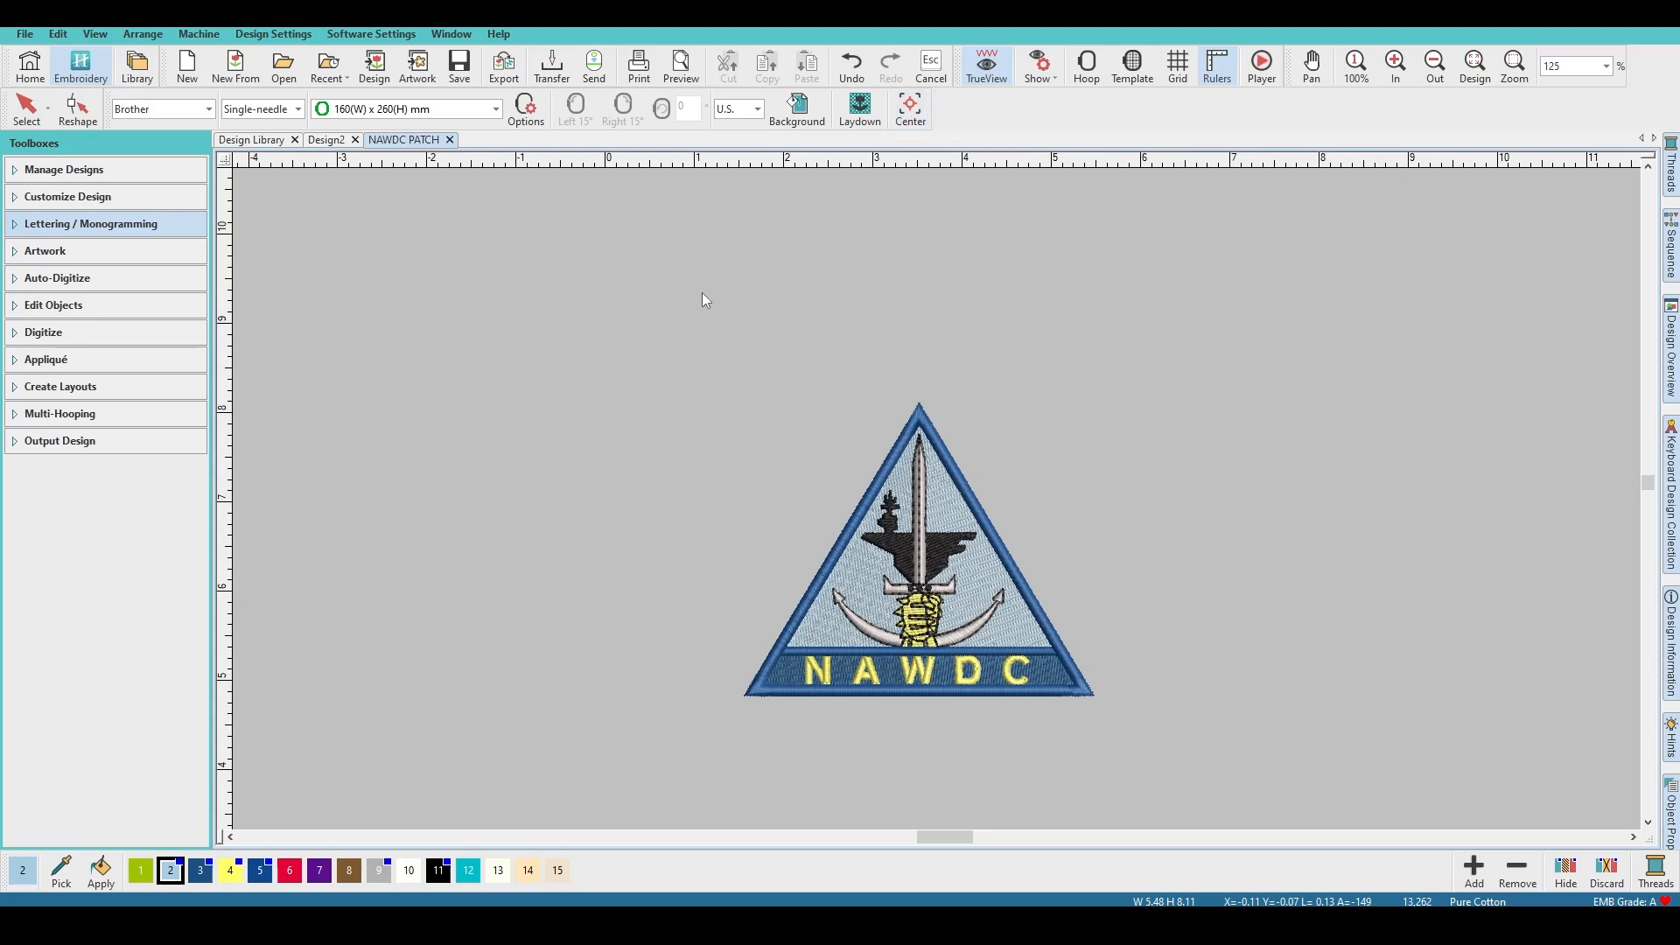
{"action": "left_click_drag", "start_coordinate": [679, 356], "coordinate": [1170, 694]}
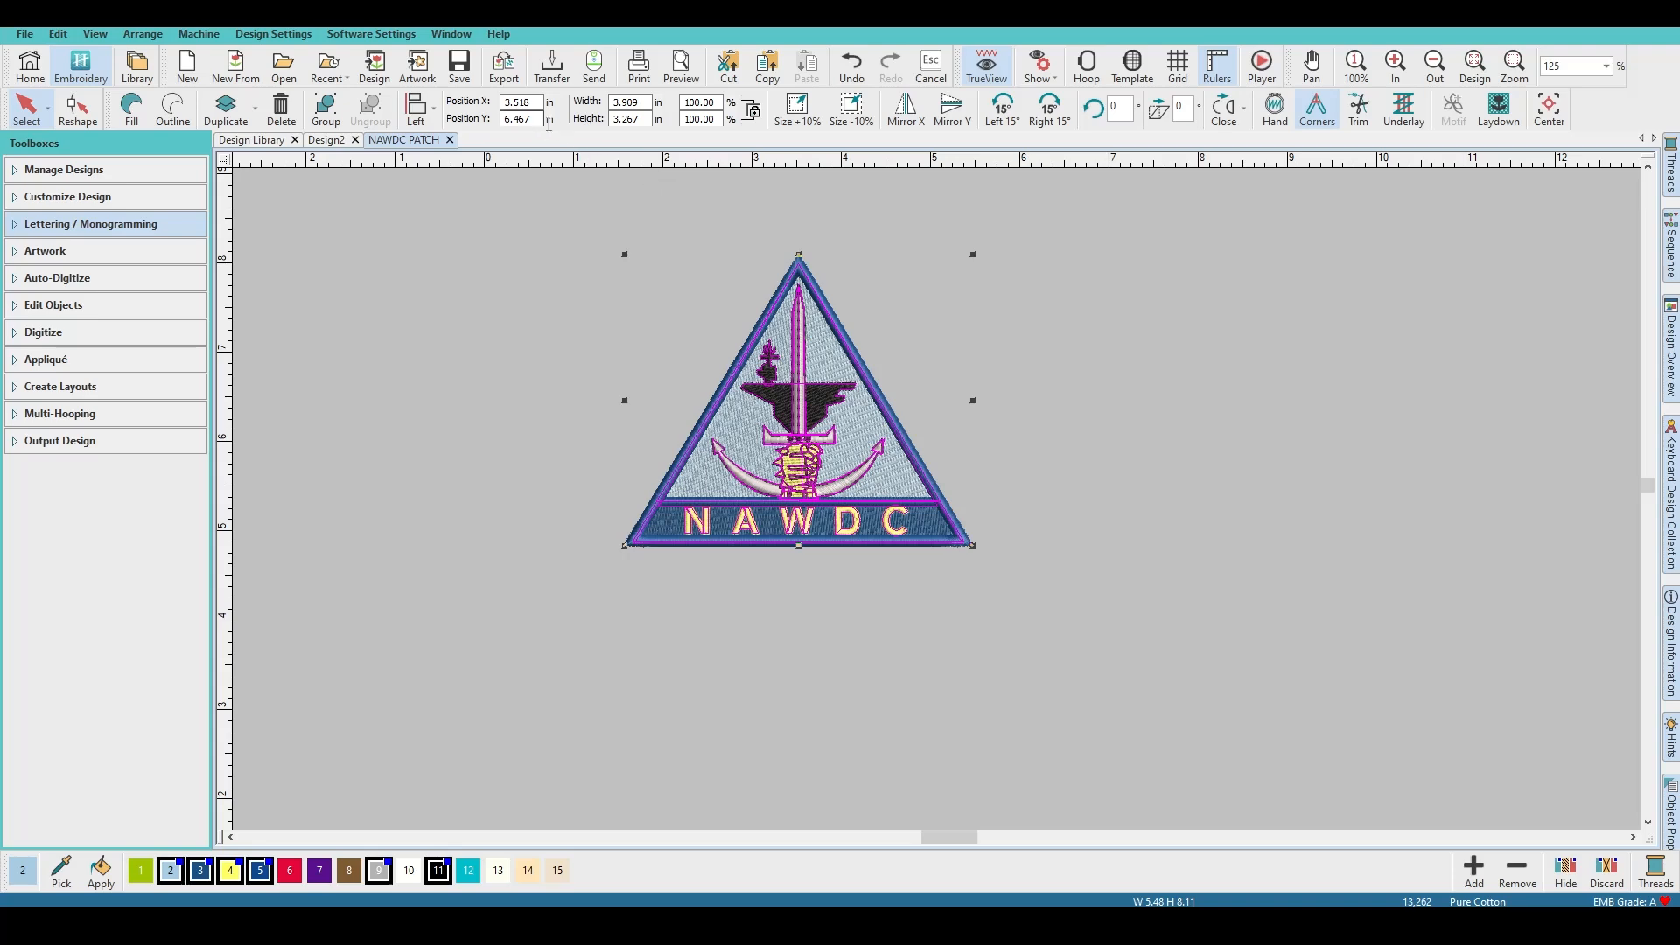
{"action": "left_click", "coordinate": [1548, 109]}
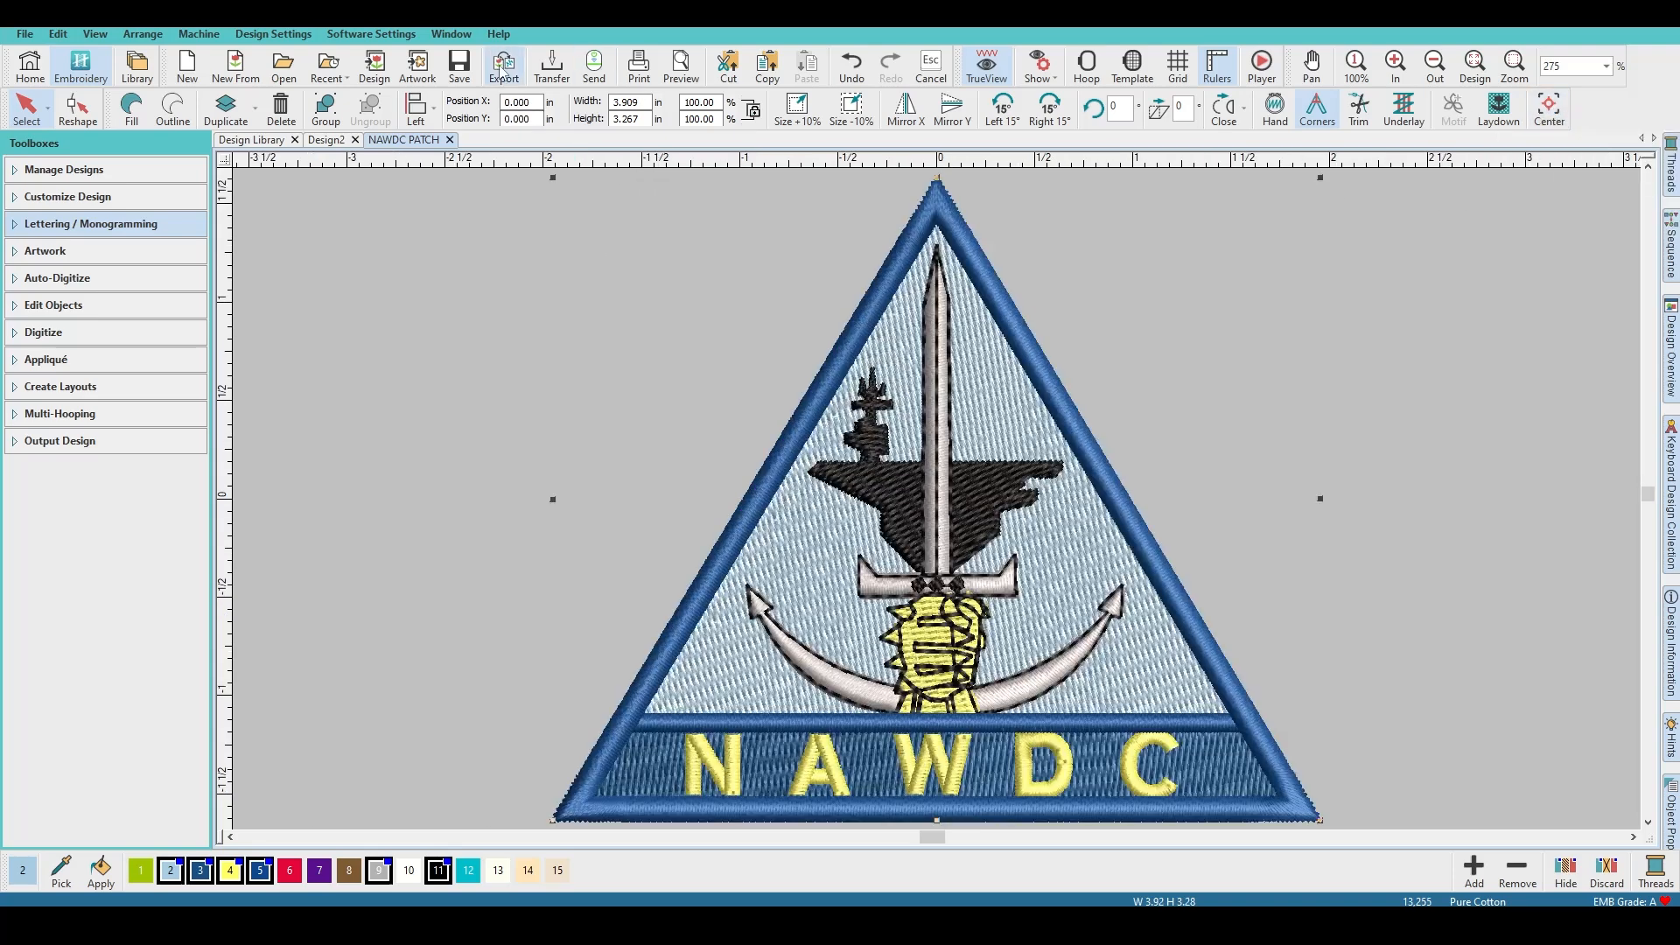
{"action": "left_click", "coordinate": [1431, 322]}
{"action": "scroll", "coordinate": [869, 586], "scroll_direction": "down", "scroll_amount": 5}
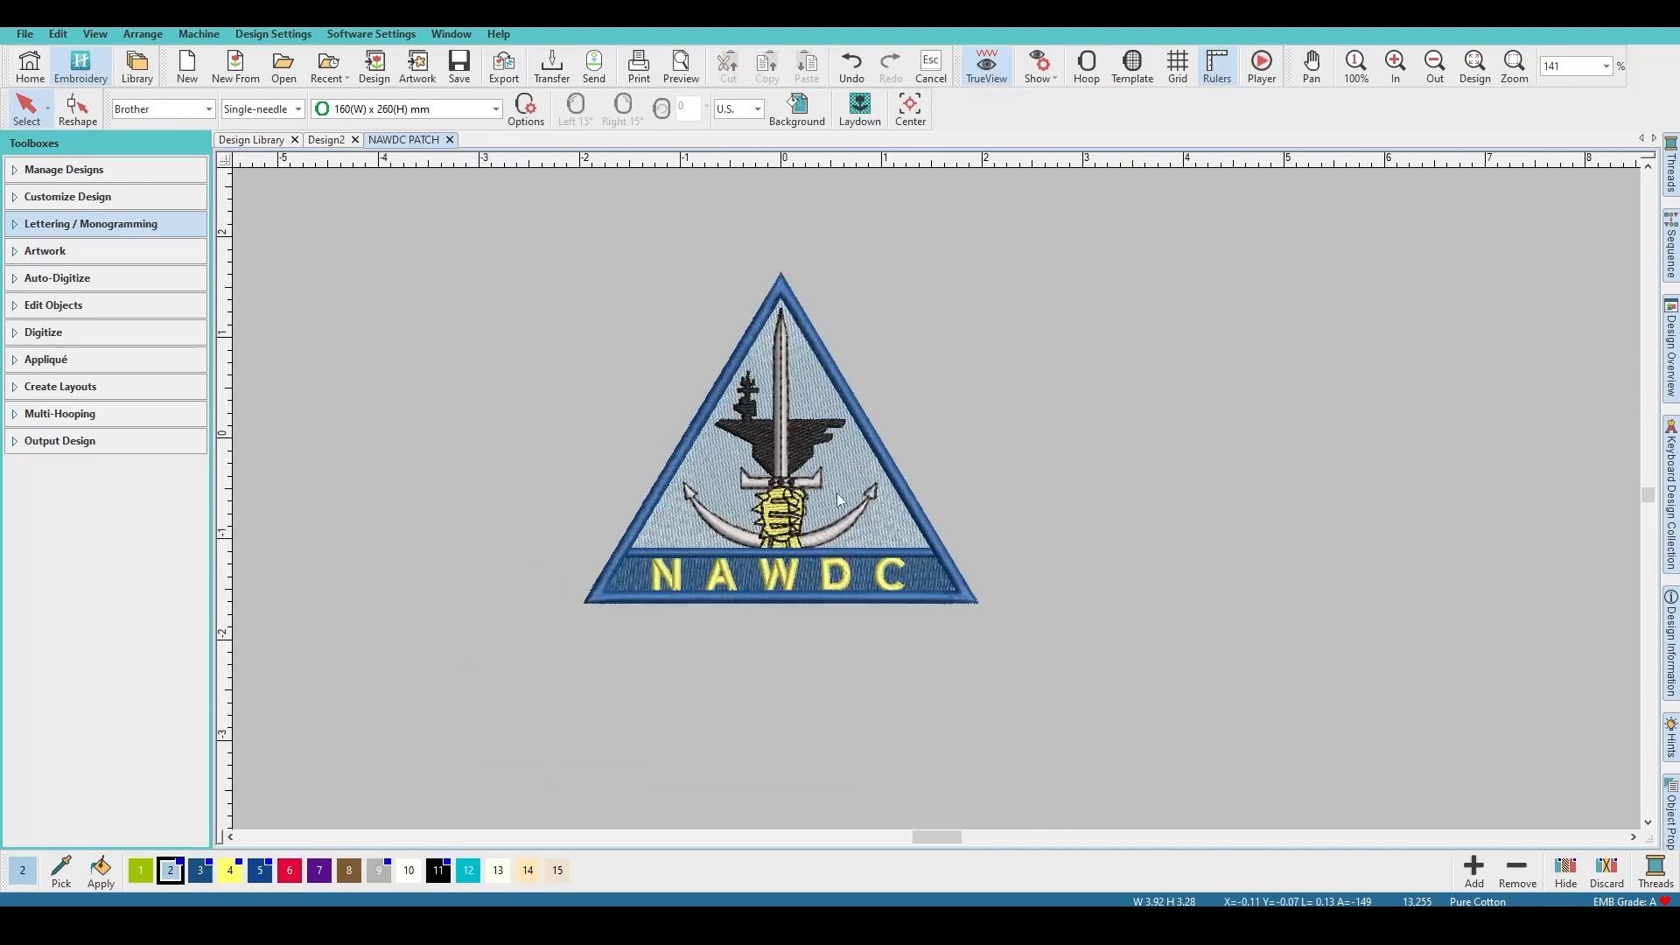
Step: Review the Metric and U.S. measurement unit options and leave the units unchanged
{"action": "left_click", "coordinate": [758, 108]}
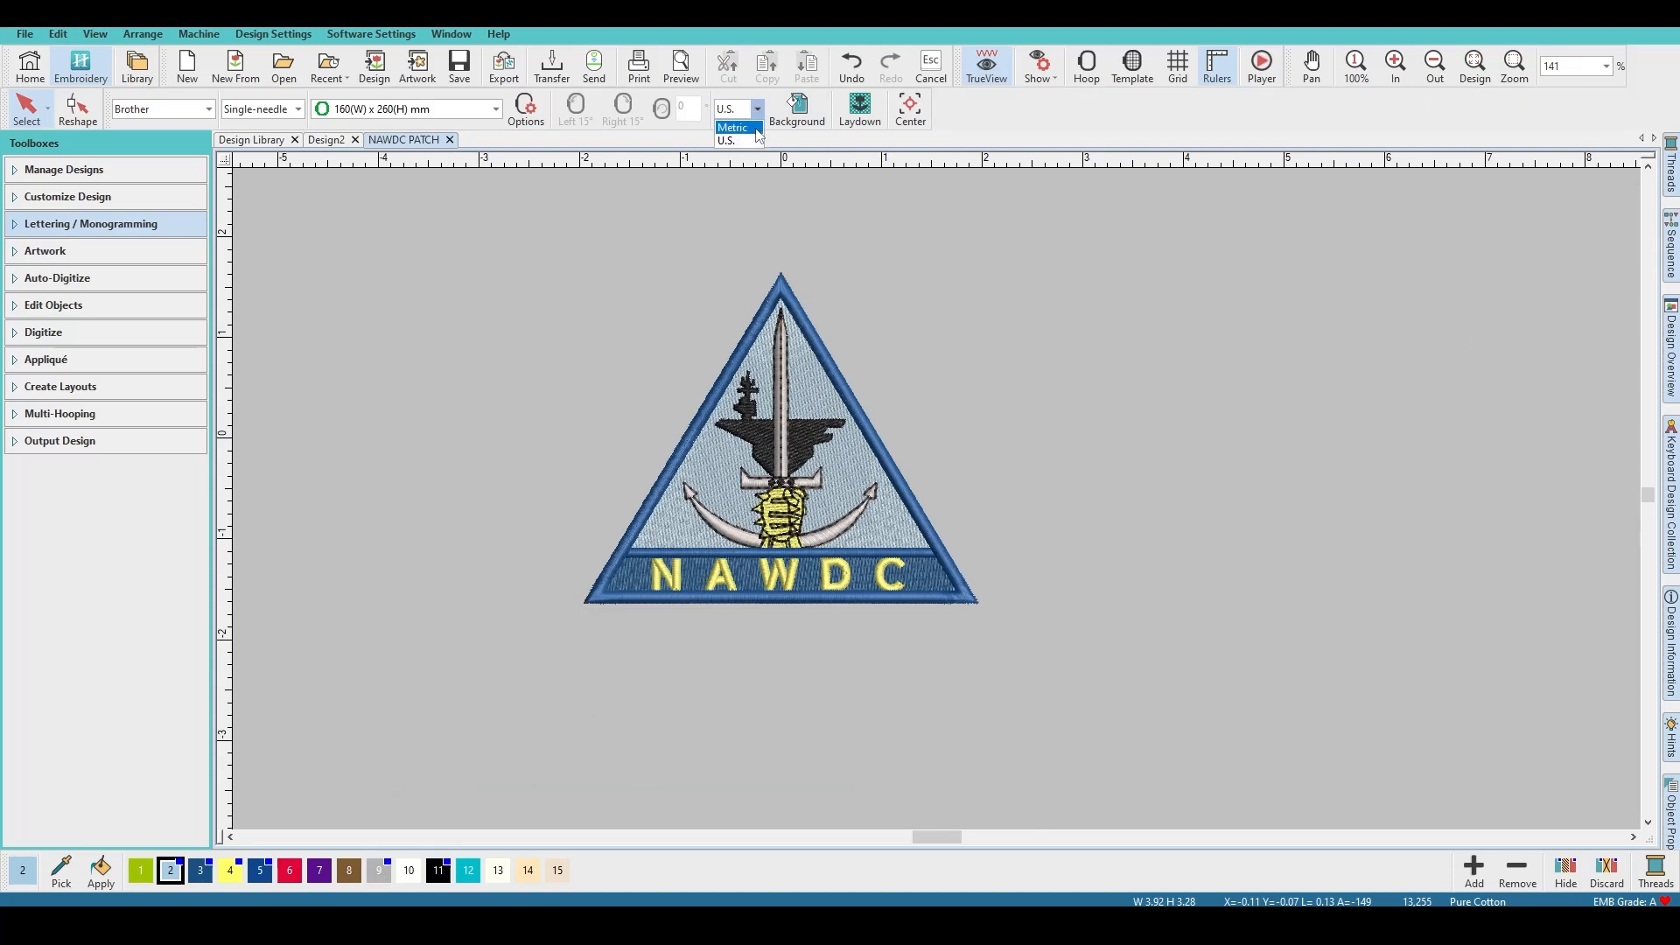
{"action": "left_click", "coordinate": [1341, 414]}
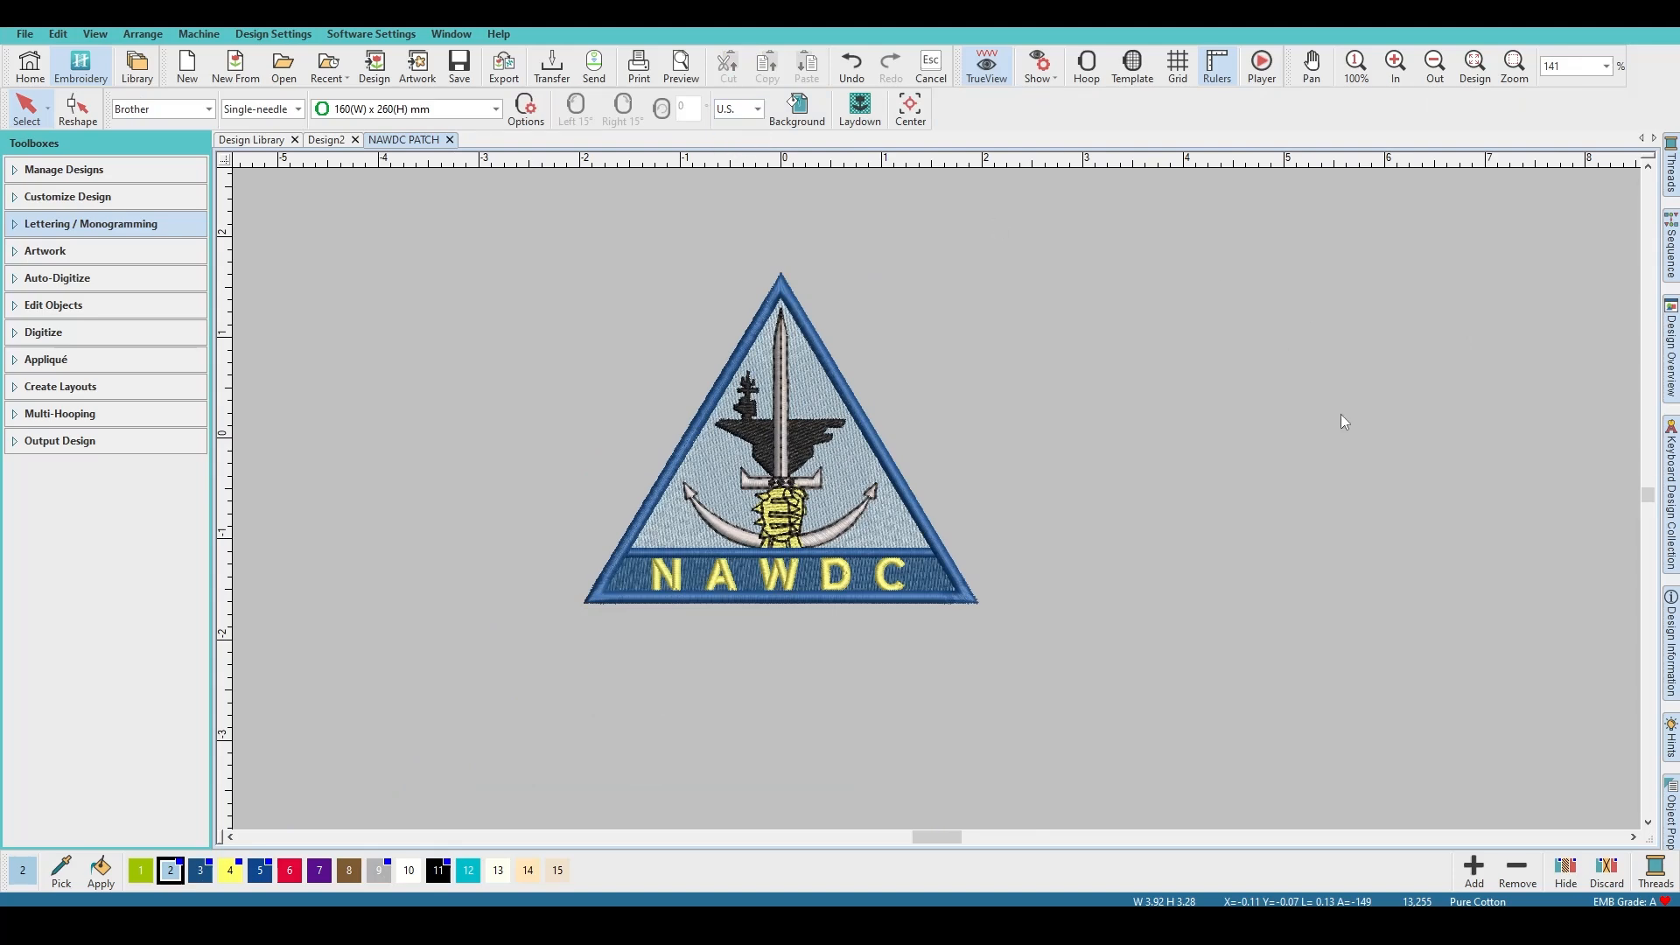
Step: Show the stitch properties of the black aircraft carrier hull, clear the selection, and switch the measurement units to Metric
{"action": "left_click", "coordinate": [1670, 813]}
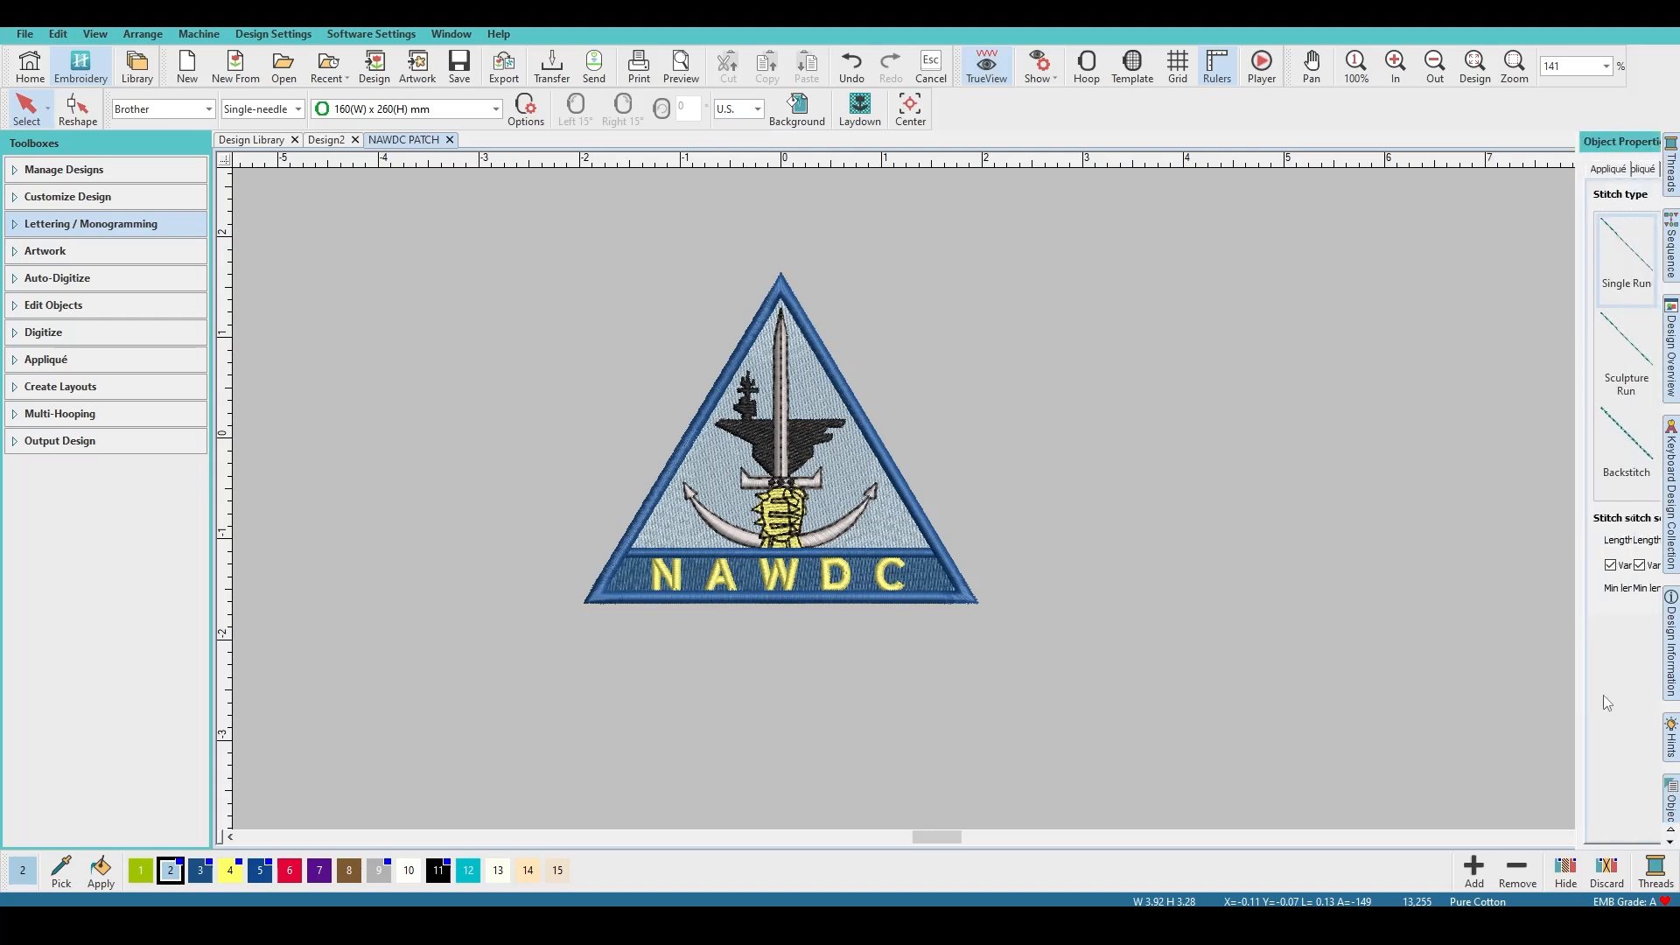
{"action": "left_click", "coordinate": [792, 447]}
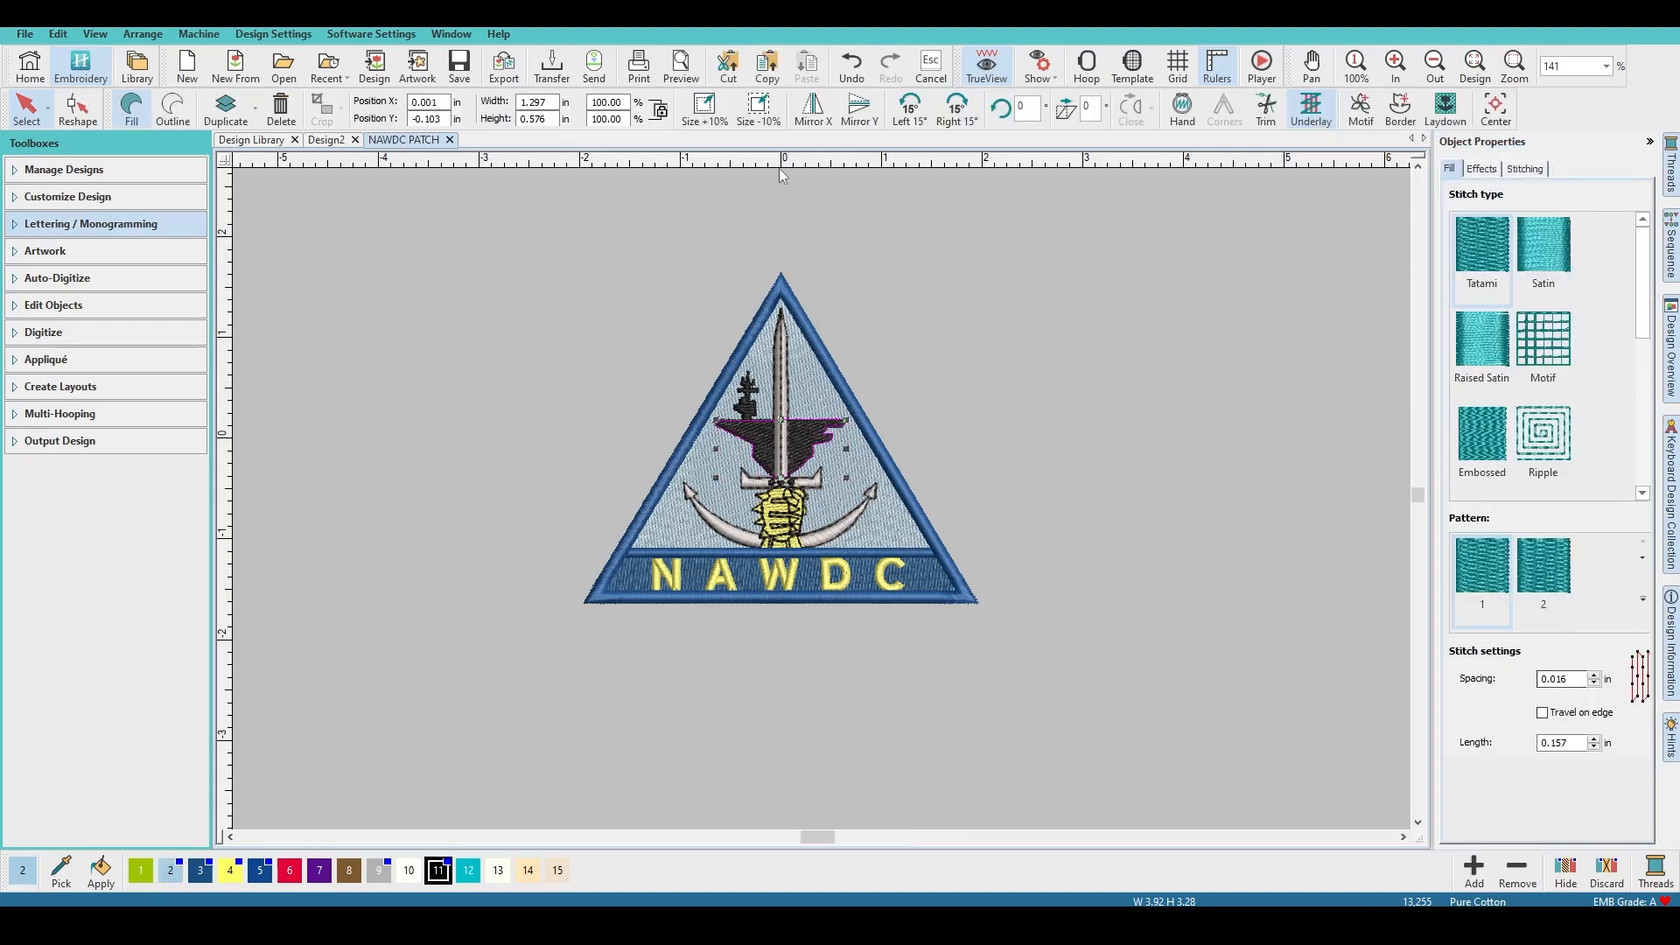
{"action": "left_click", "coordinate": [1062, 365]}
{"action": "left_click", "coordinate": [739, 108]}
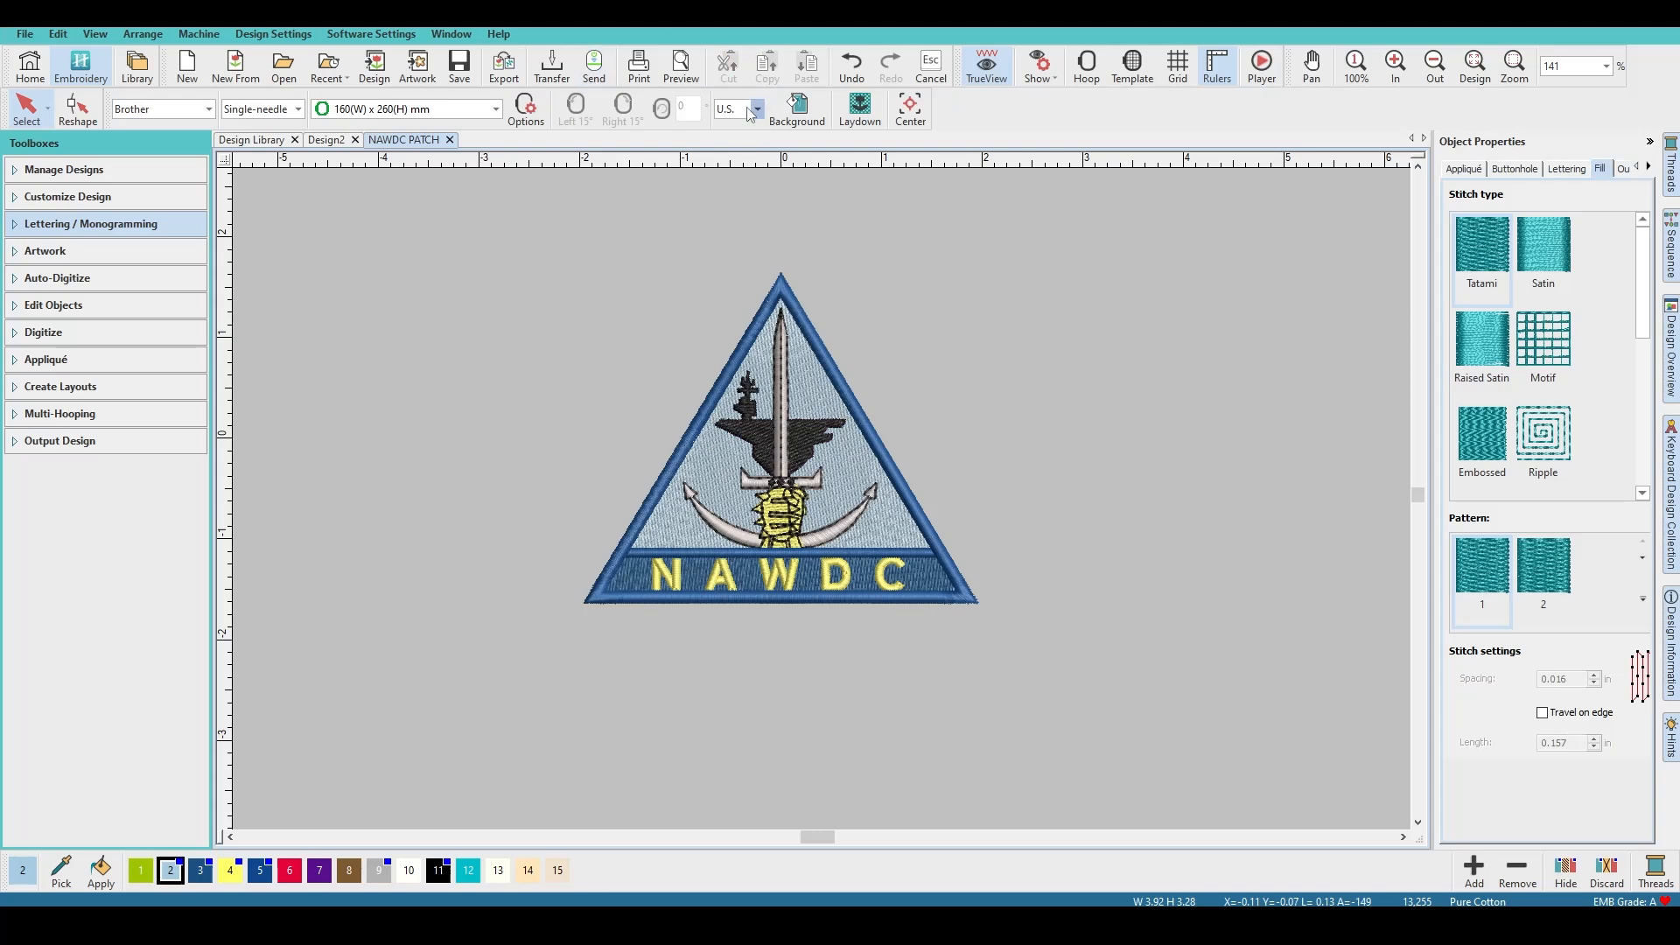
{"action": "left_click", "coordinate": [744, 128]}
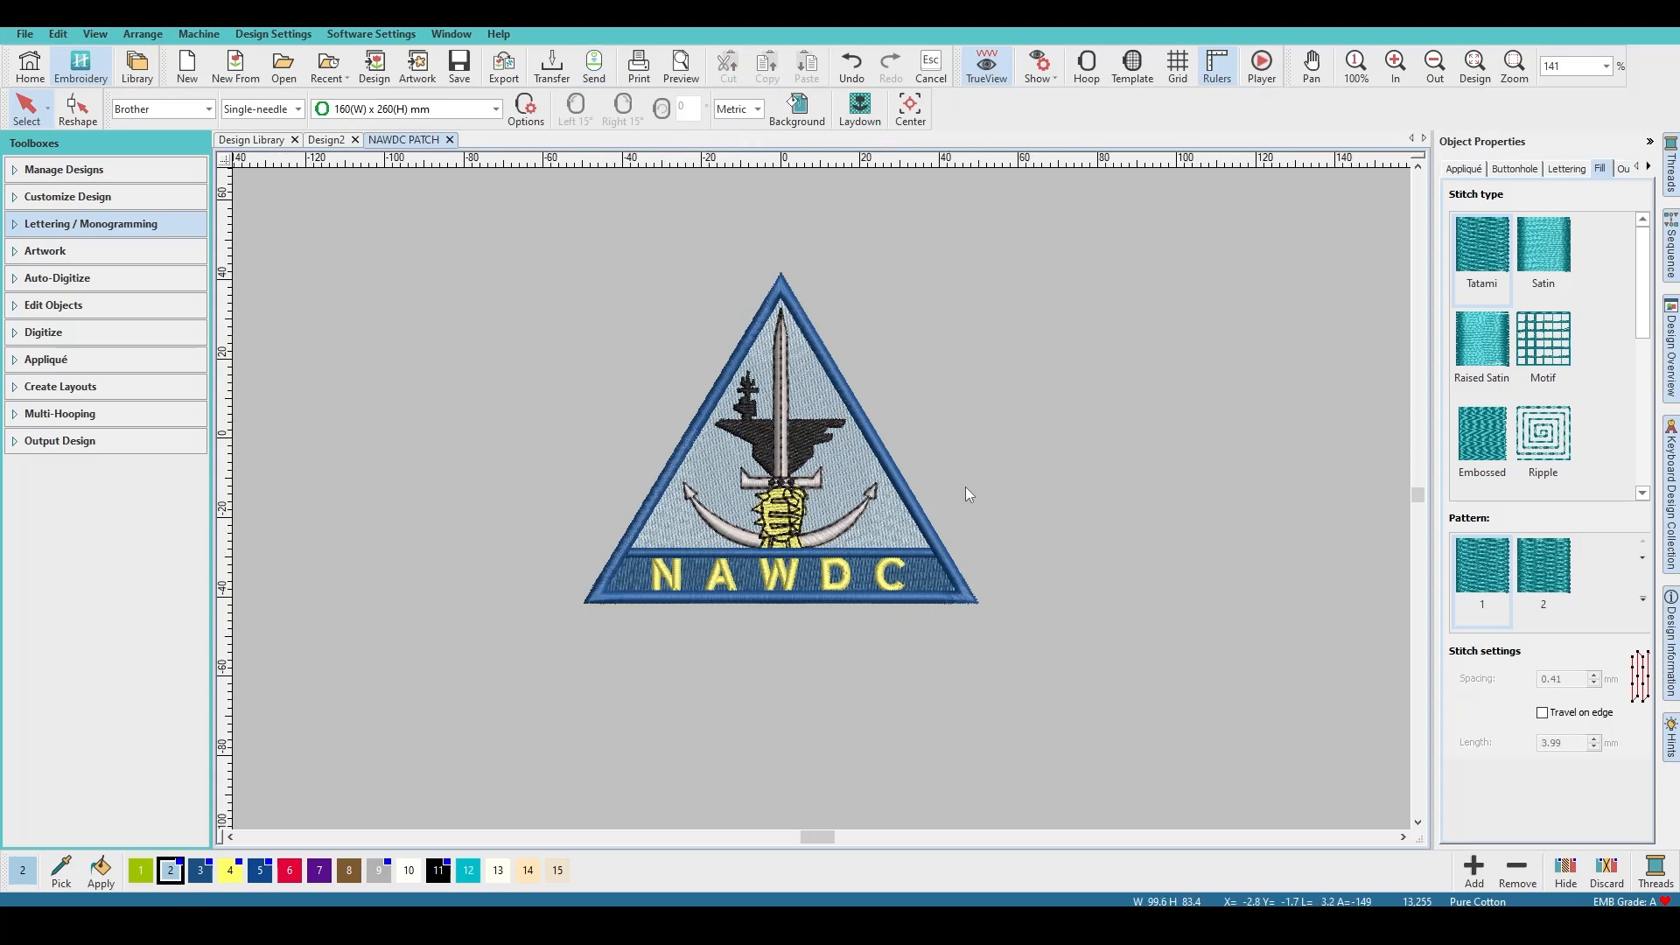
Step: Inspect the size and stitch properties of the patch's triangular border, light blue background fill, and dark blue name band
{"action": "left_click", "coordinate": [895, 477]}
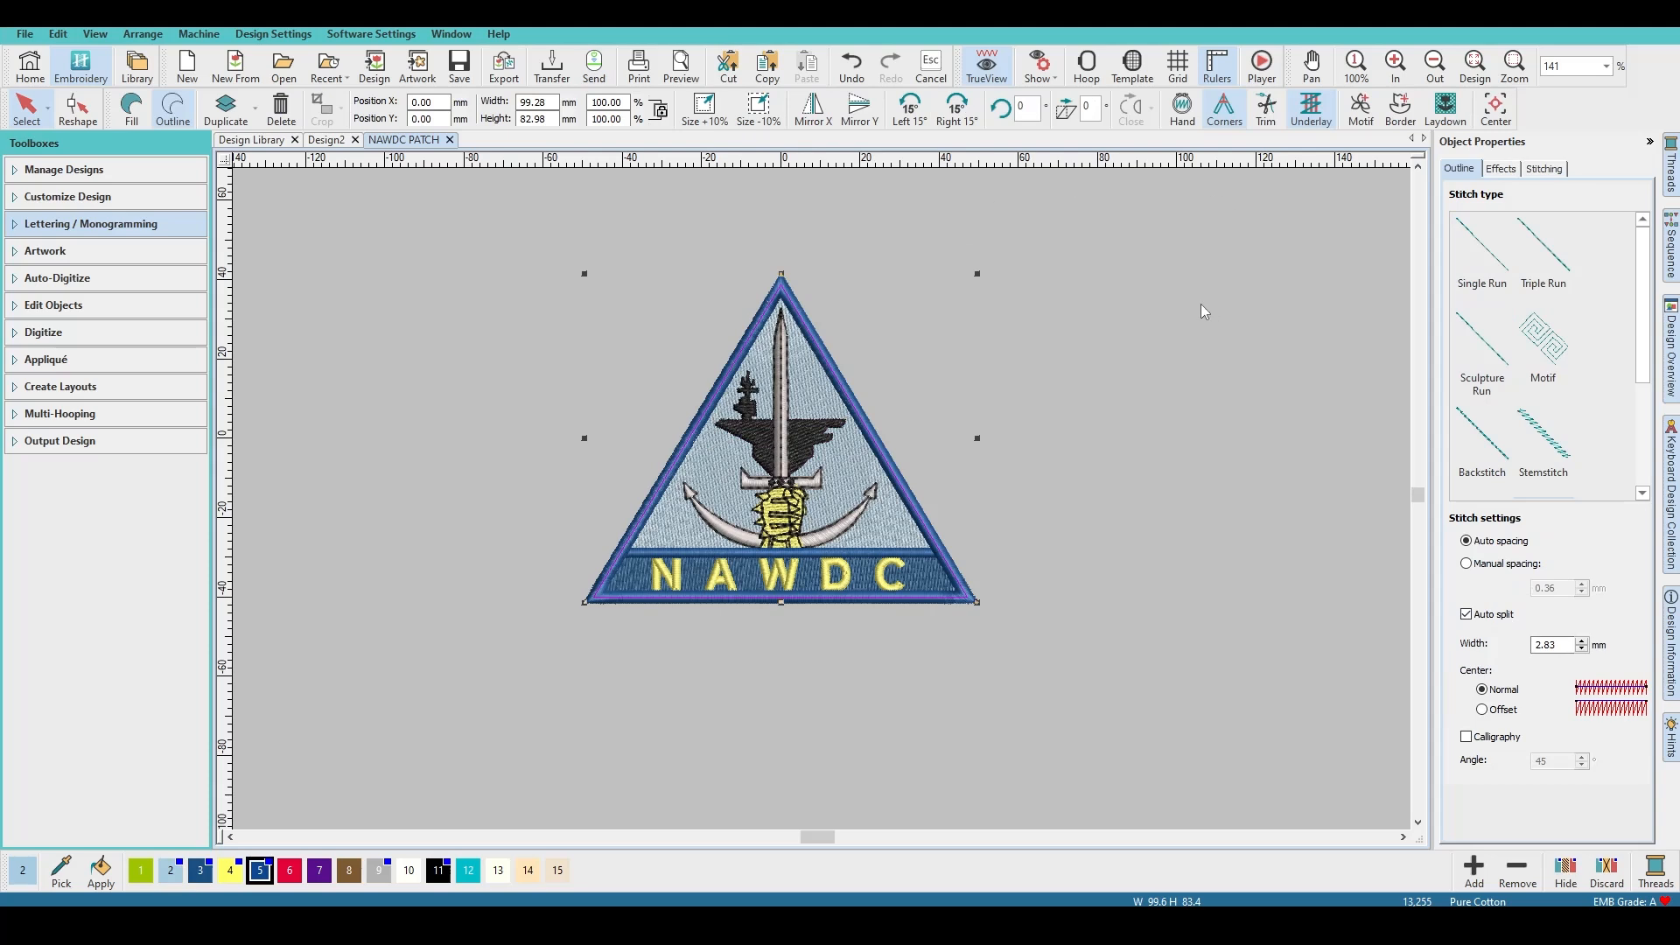
{"action": "left_click", "coordinate": [1089, 343]}
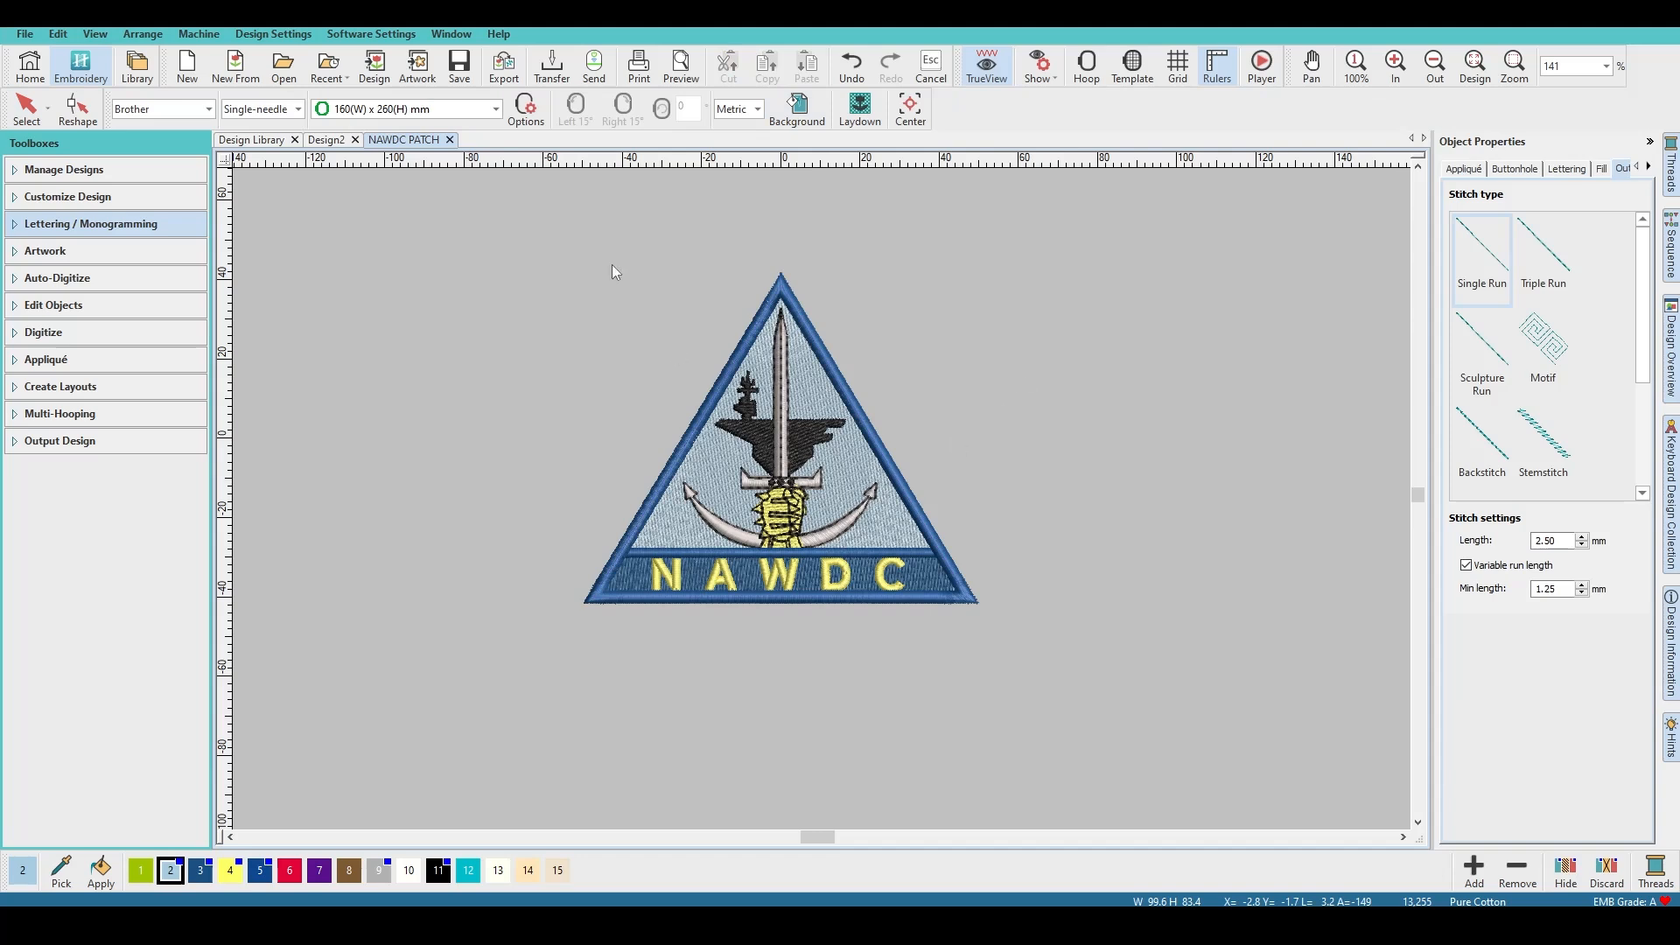
{"action": "left_click", "coordinate": [796, 309]}
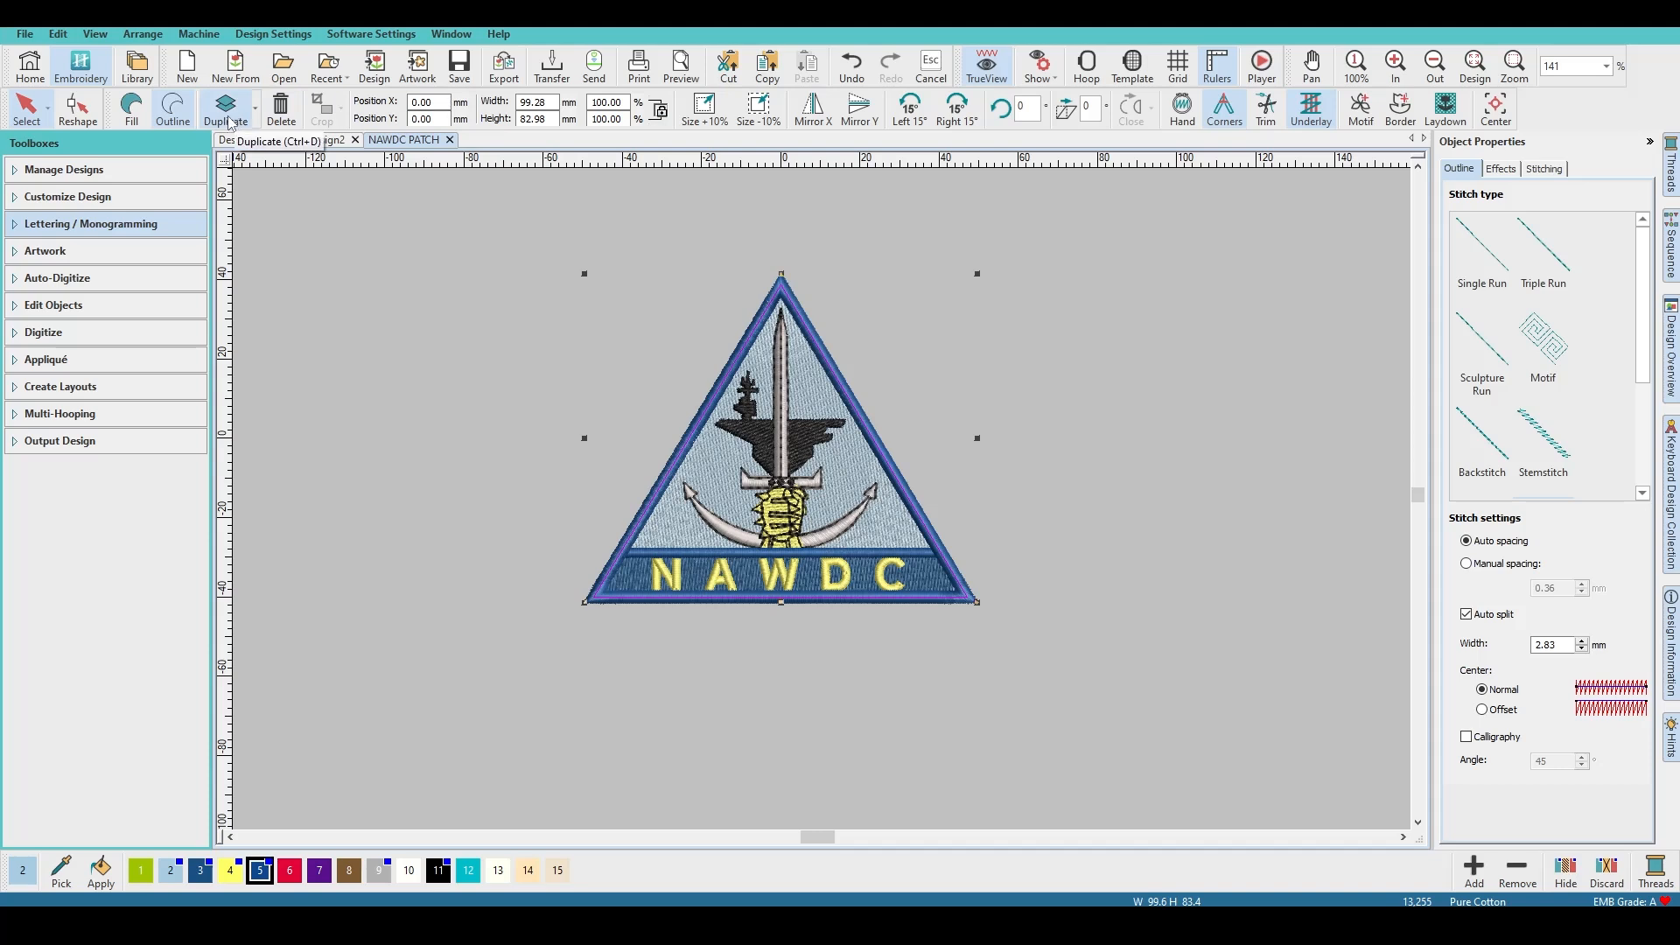
{"action": "left_click", "coordinate": [266, 202]}
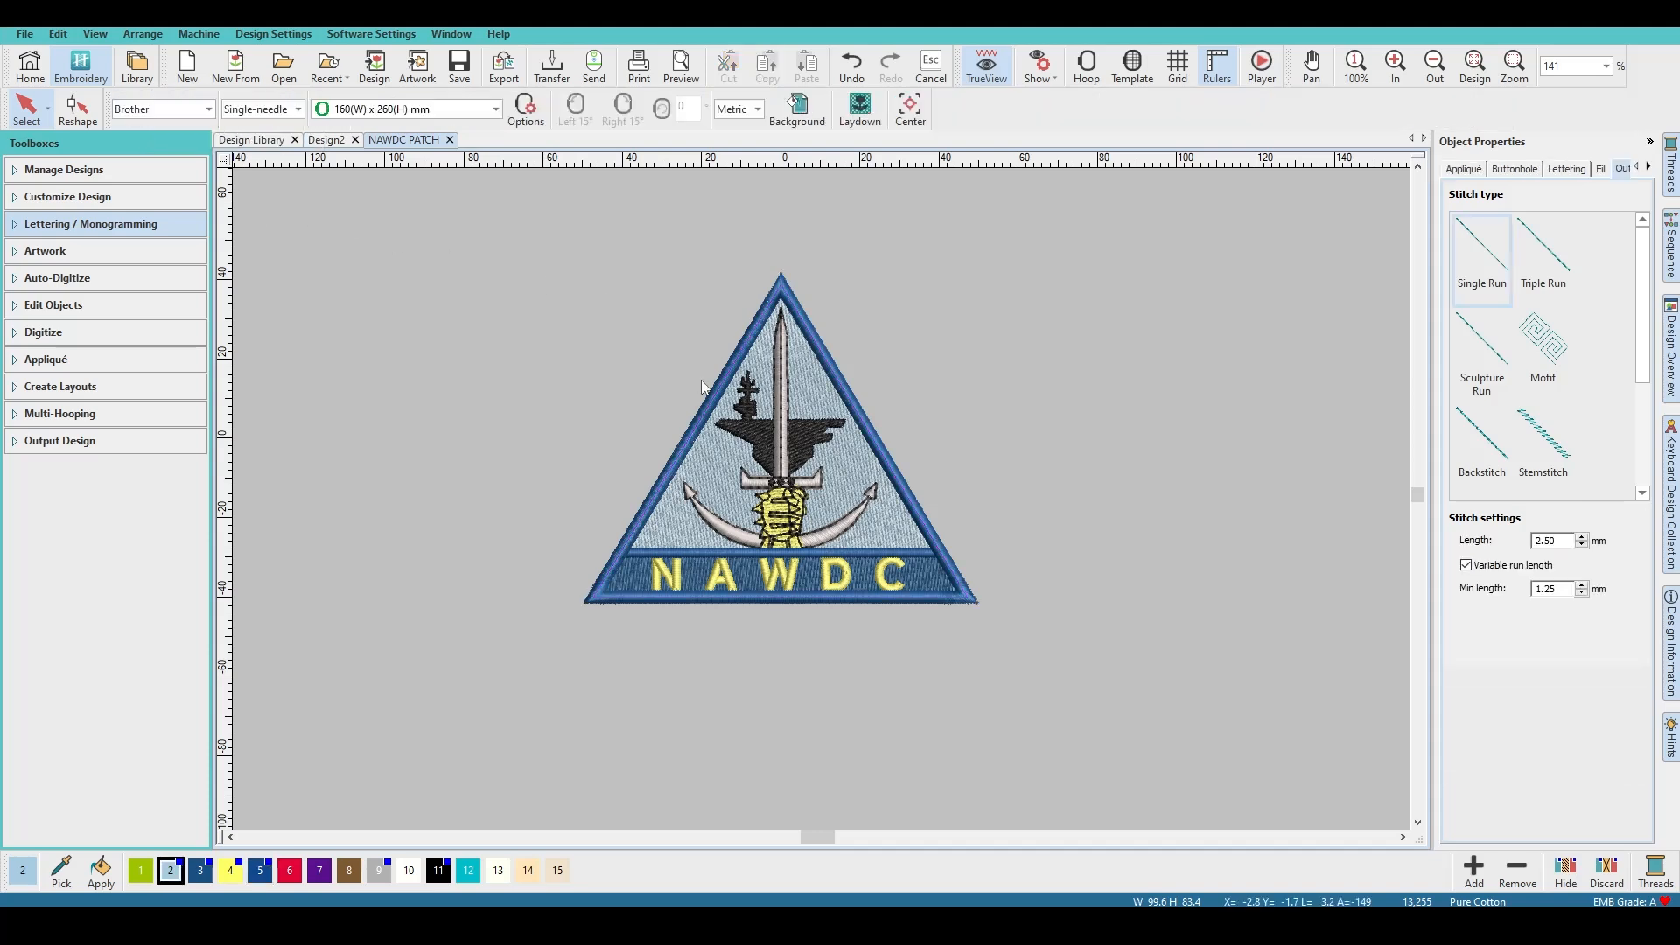
{"action": "left_click", "coordinate": [806, 382]}
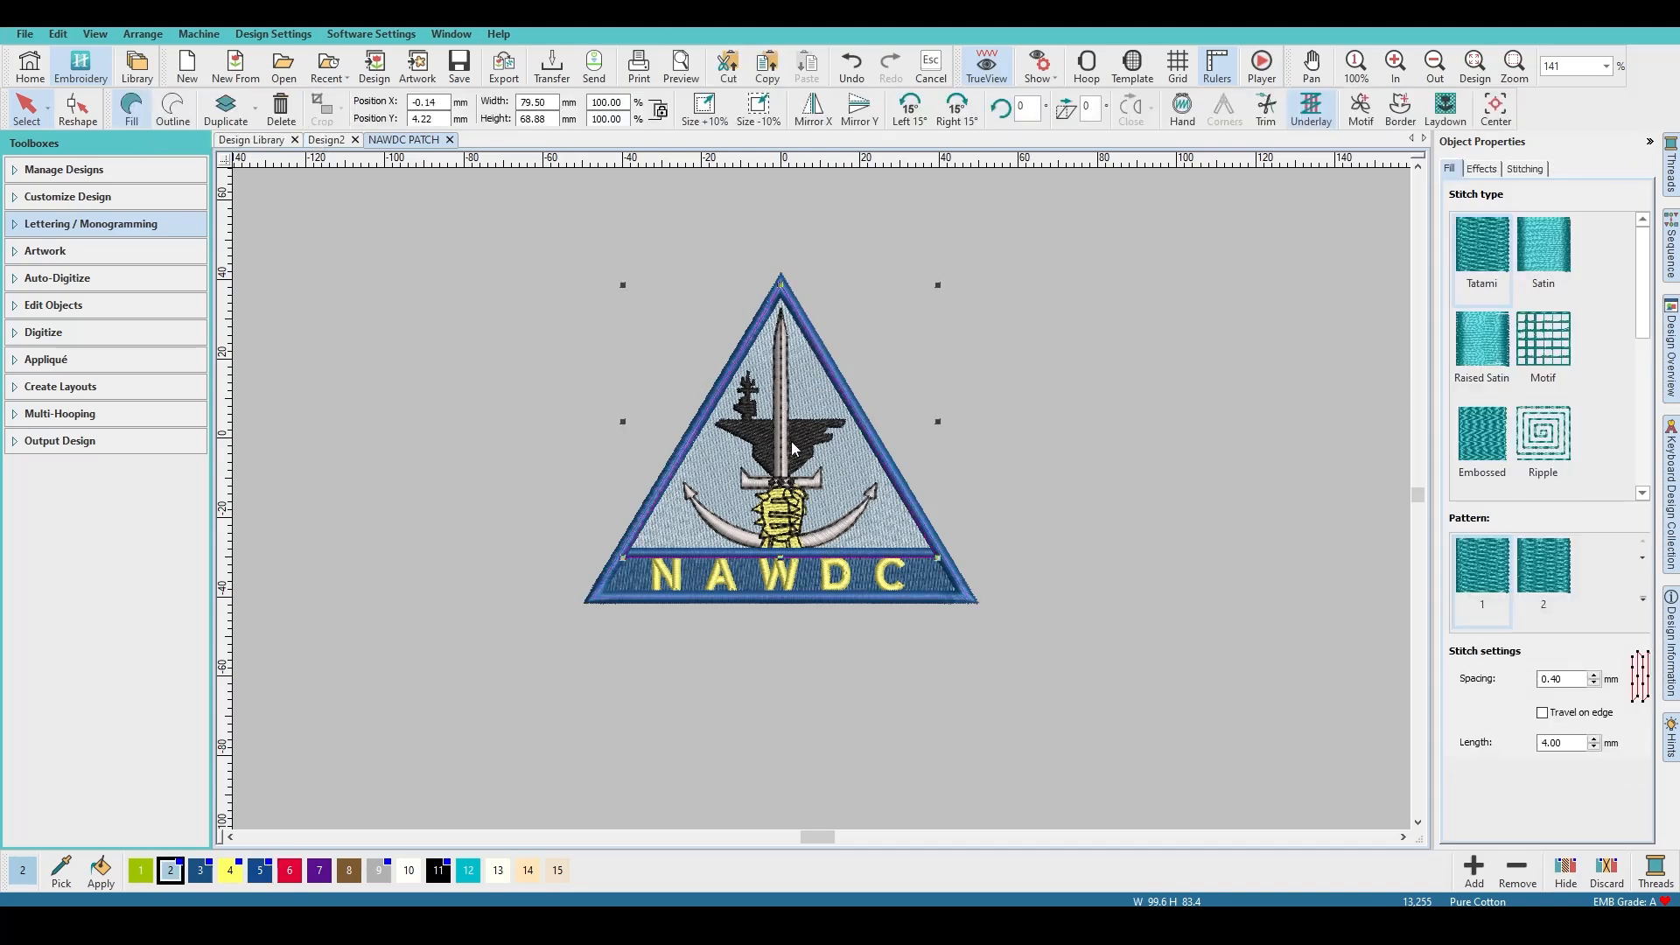
{"action": "left_click", "coordinate": [627, 570]}
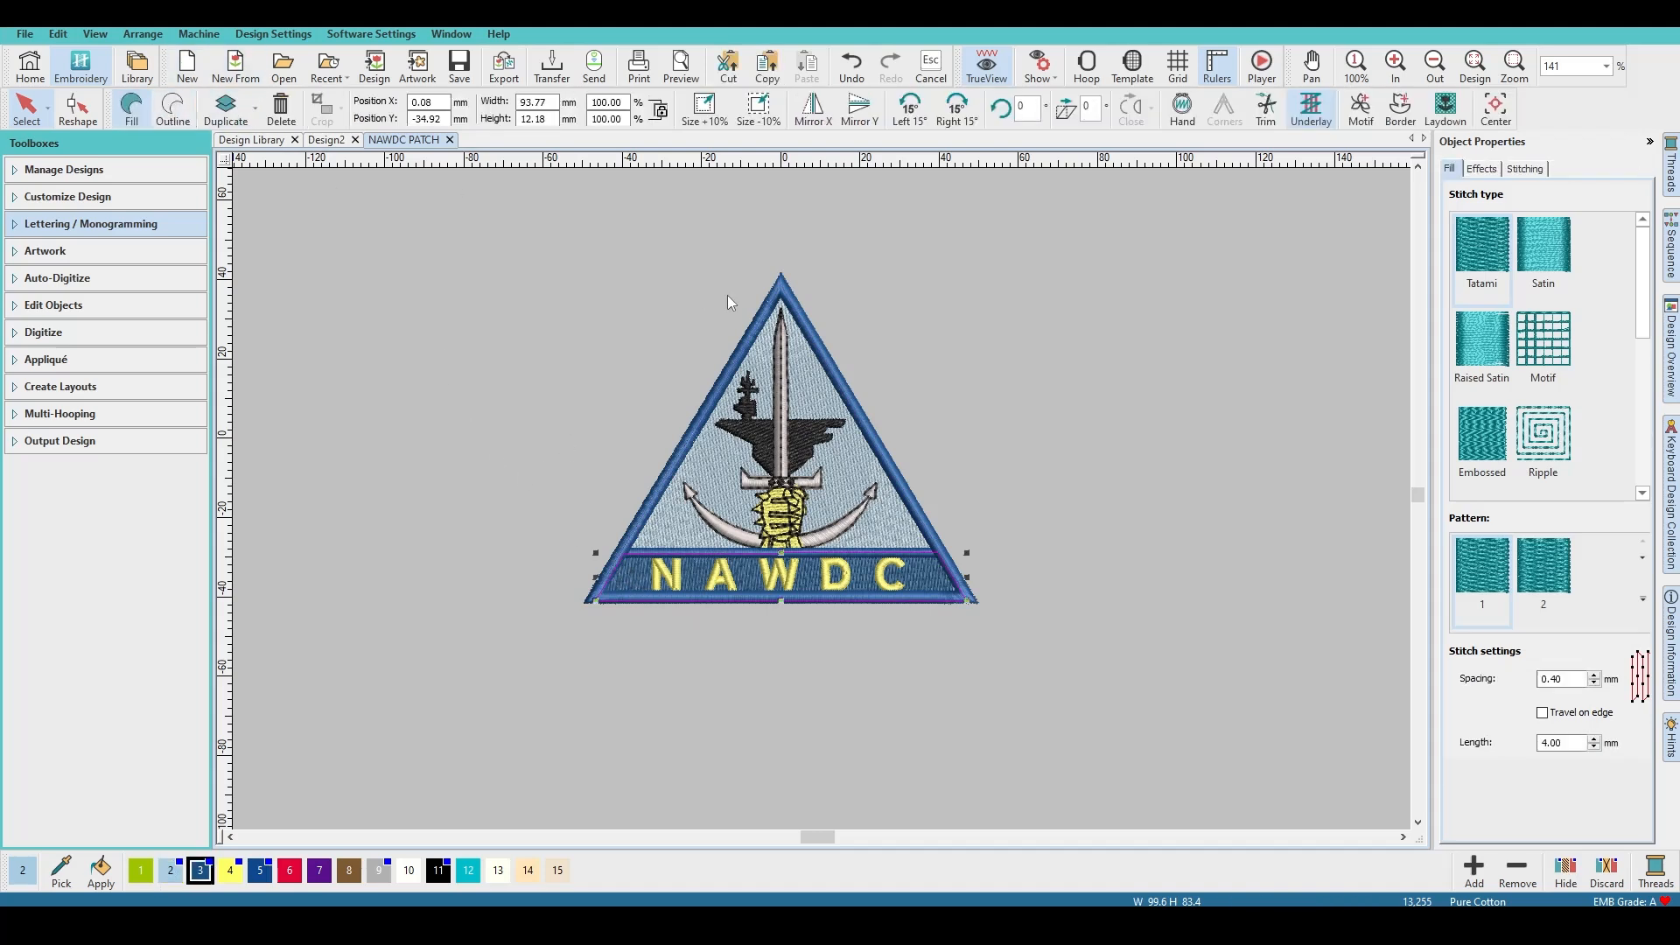
{"action": "left_click", "coordinate": [433, 287]}
Step: Try rotating the patch's triangular border 15° left and 15° right, and undo the changes
{"action": "left_click", "coordinate": [772, 289]}
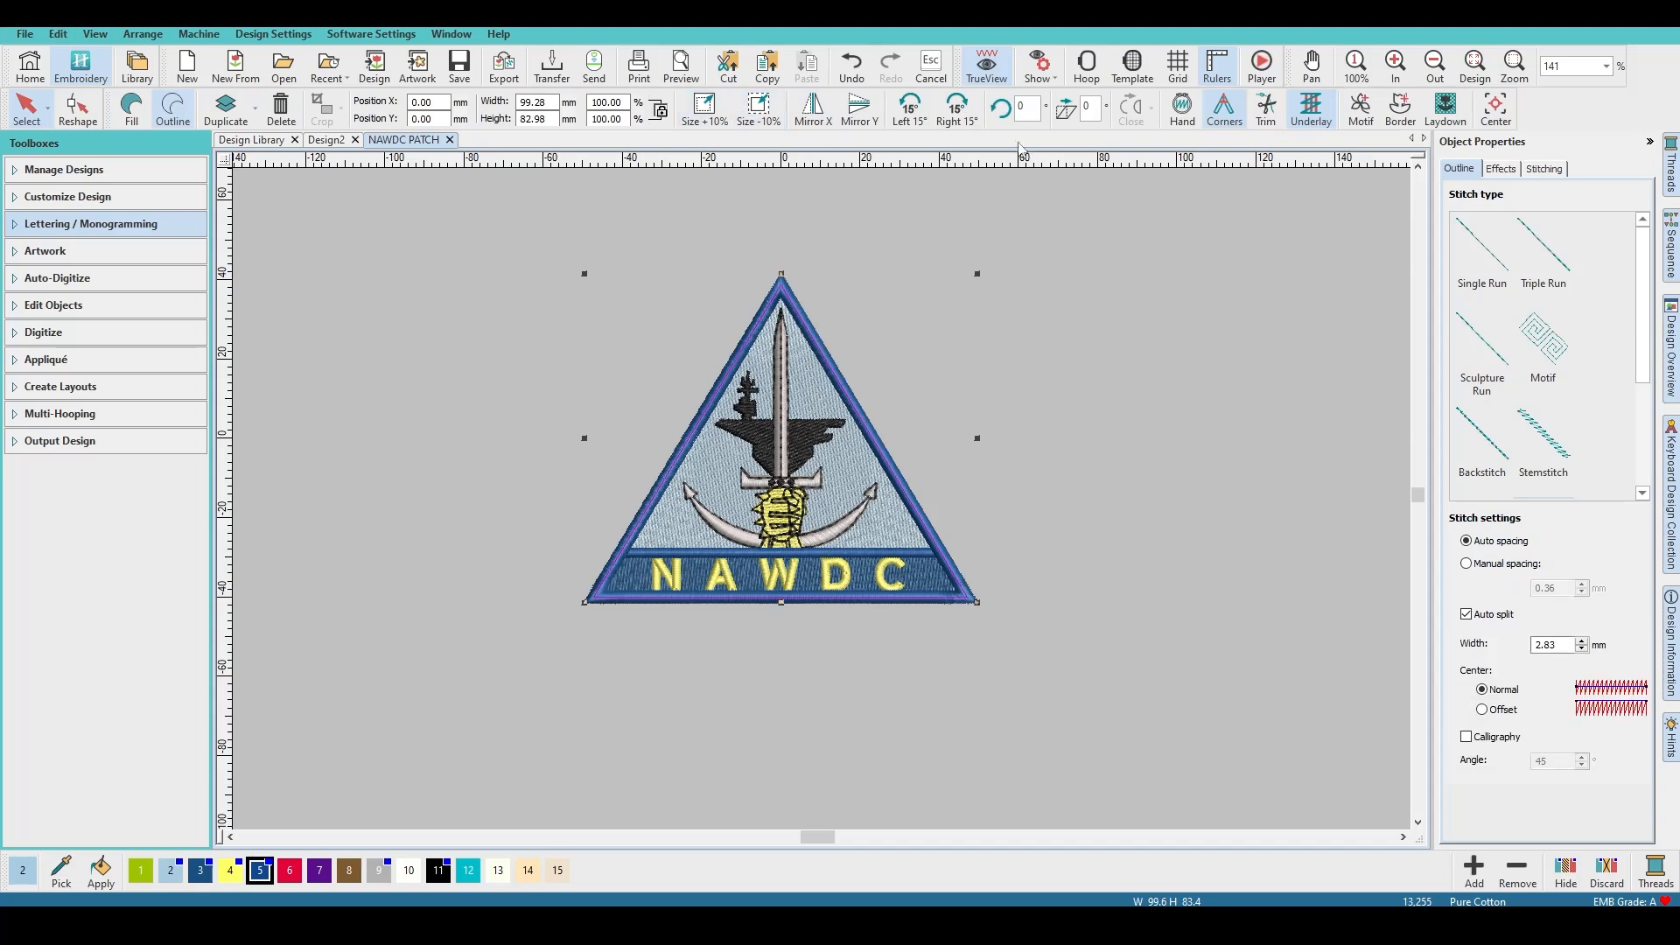
{"action": "left_click", "coordinate": [922, 115]}
{"action": "left_click", "coordinate": [951, 109]}
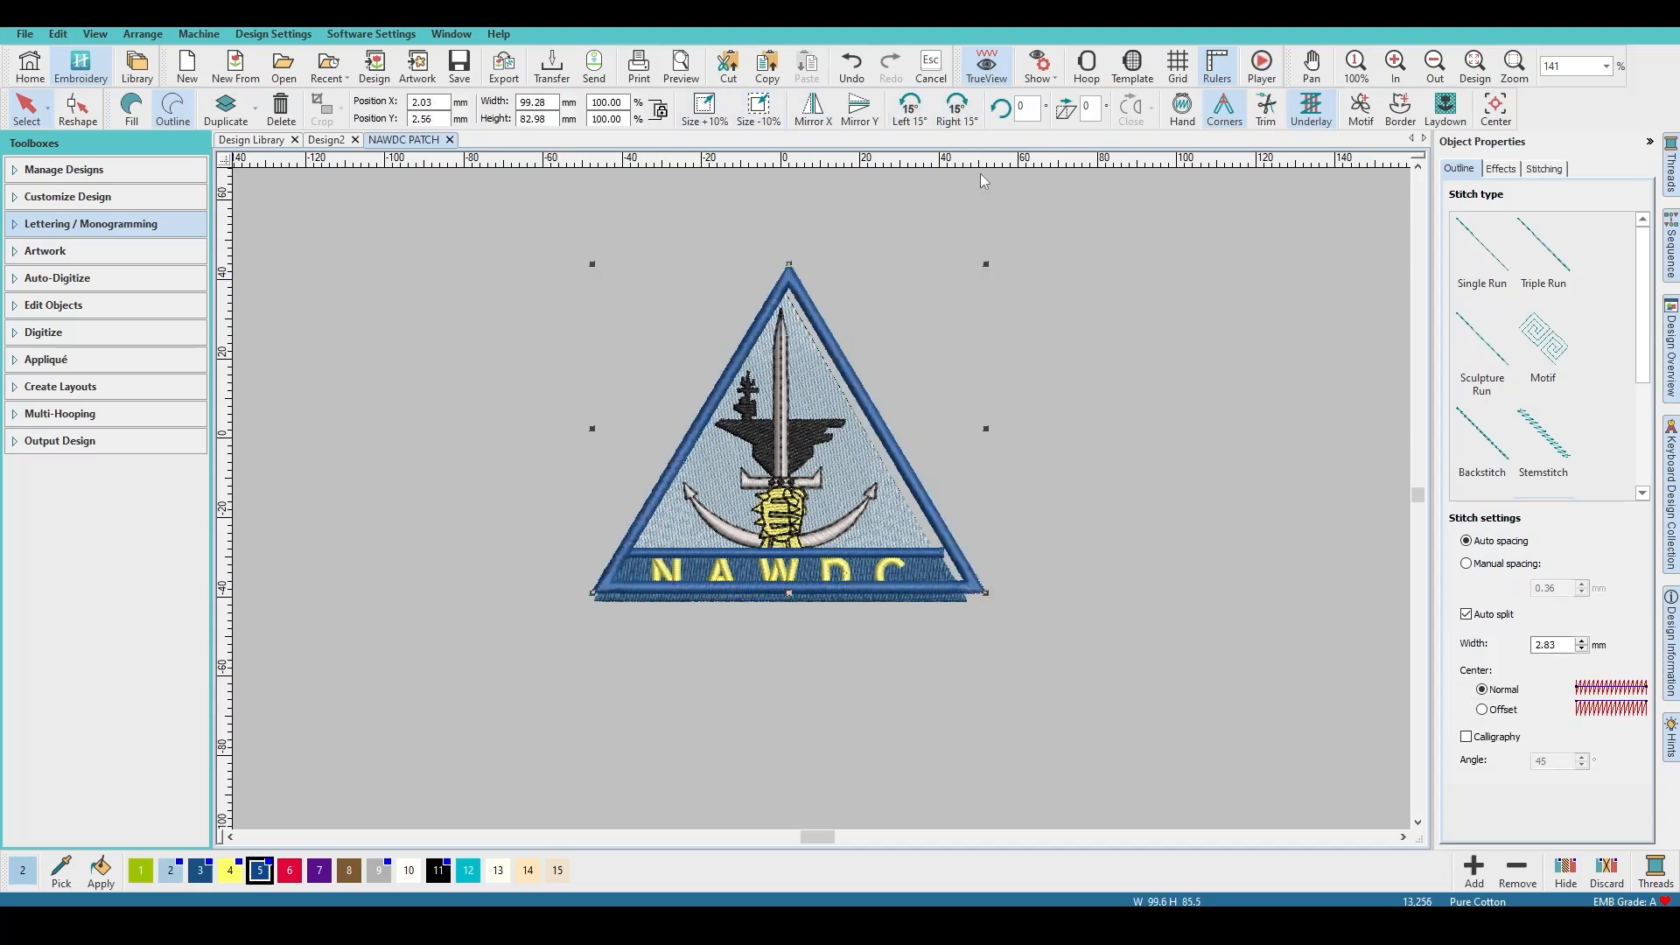
{"action": "key", "text": "ctrl+z"}
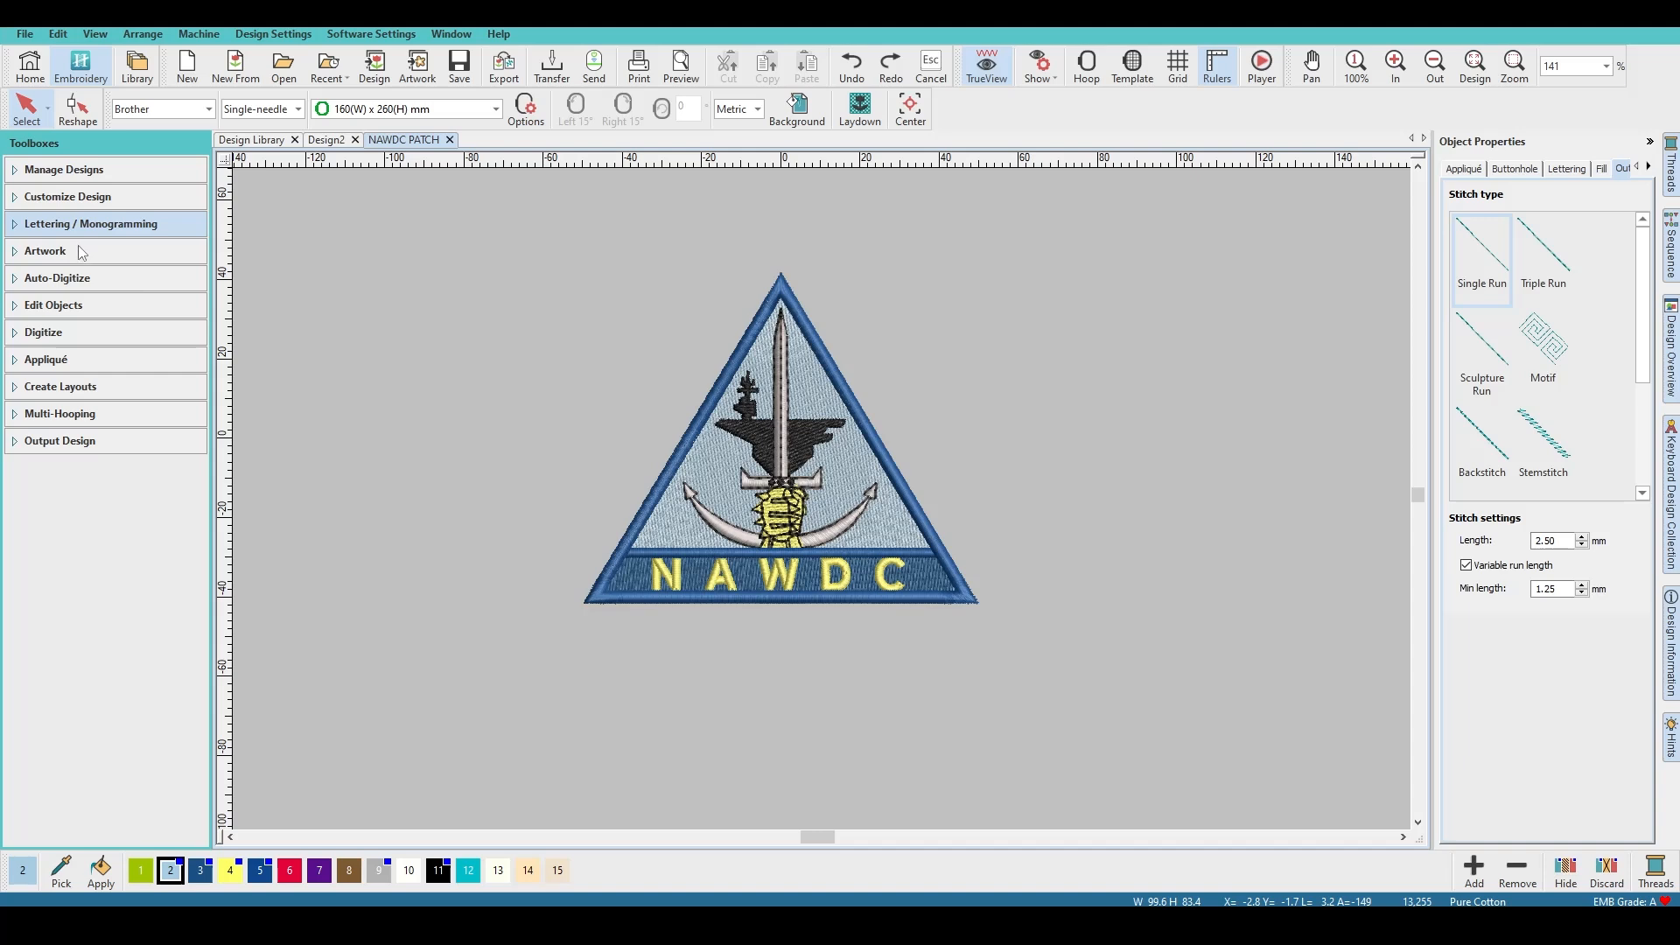
Step: Review the Manage Designs tools and show the Customize Design tools for the NAWDC patch
{"action": "left_click", "coordinate": [16, 175]}
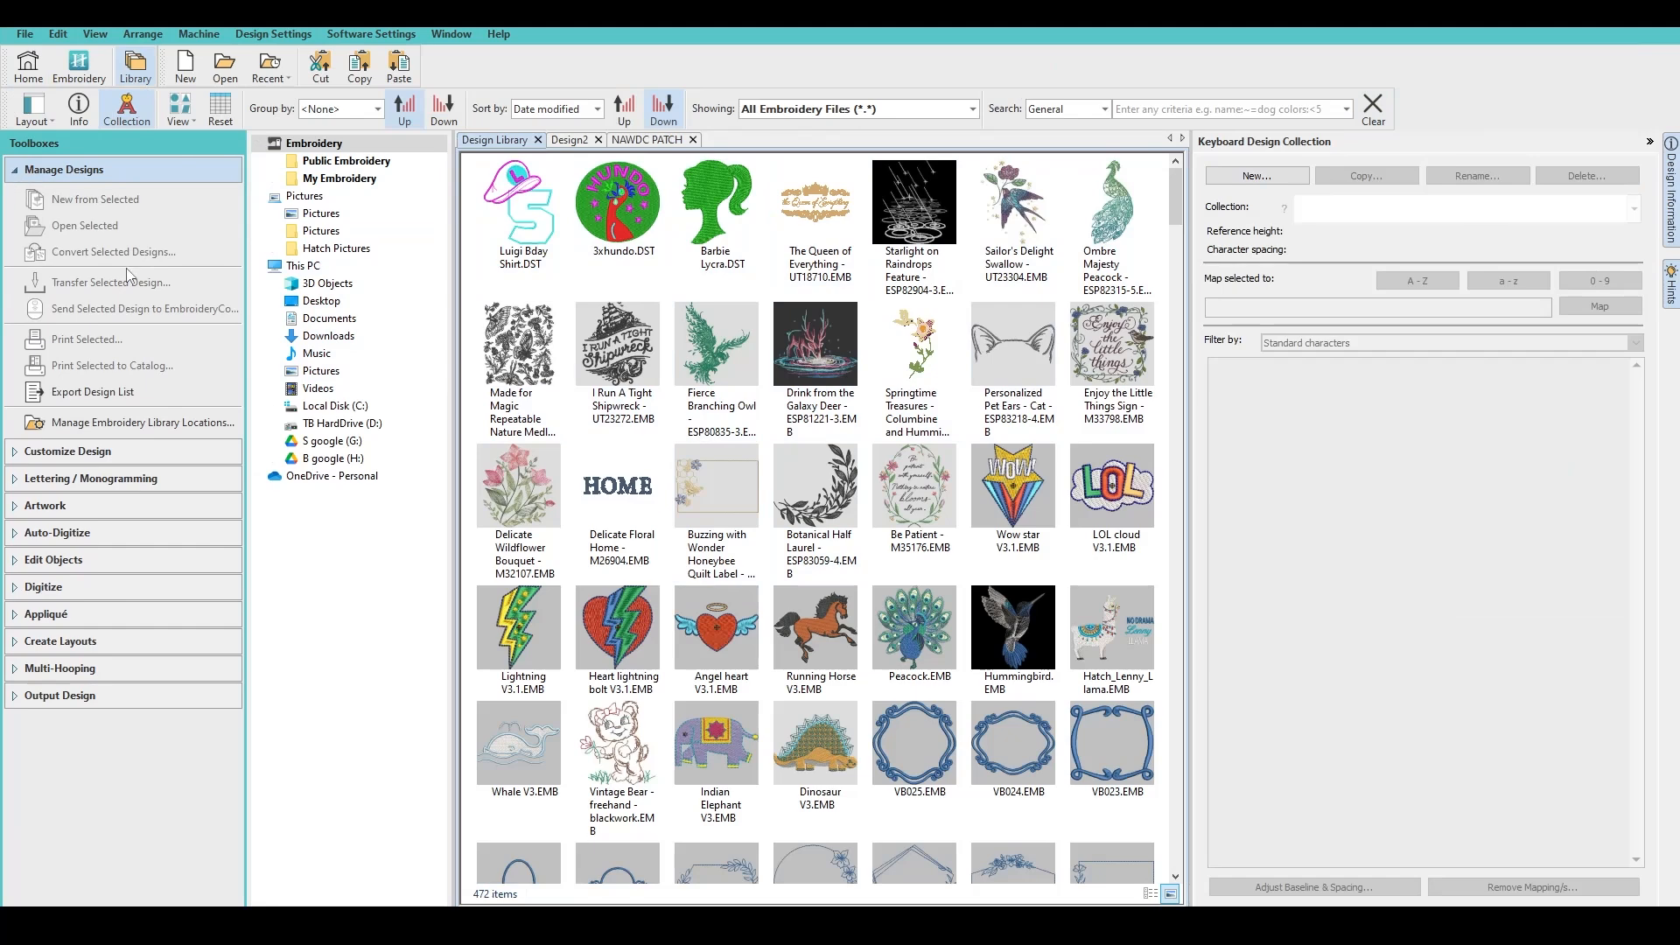
{"action": "left_click", "coordinate": [15, 171]}
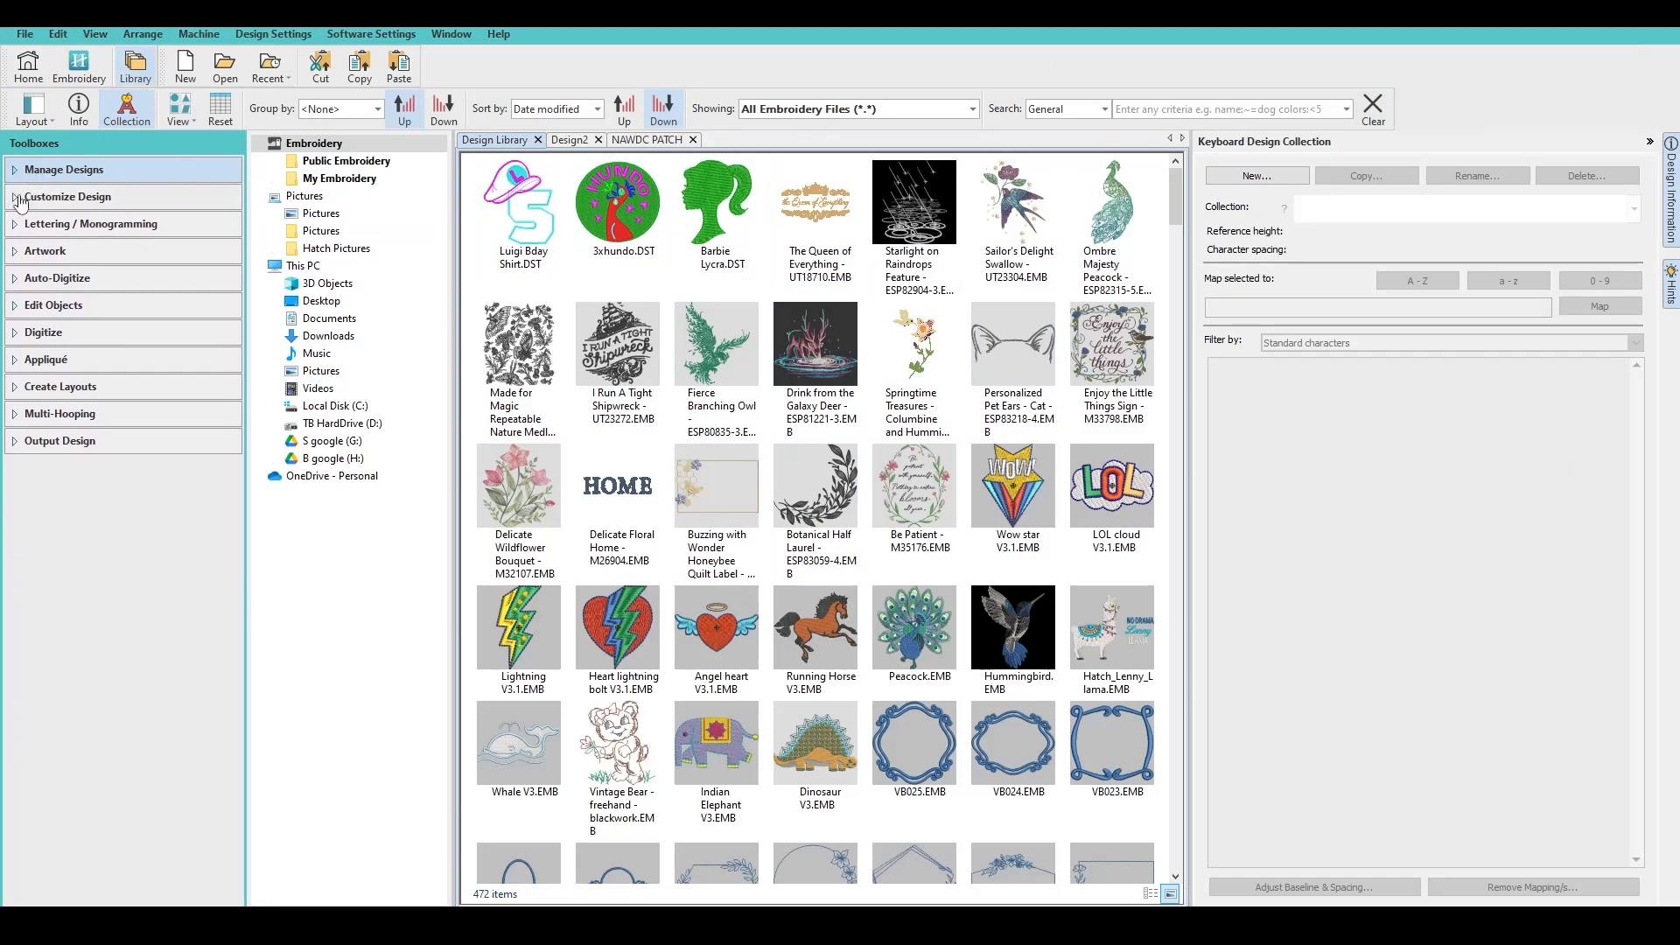
{"action": "left_click", "coordinate": [44, 196]}
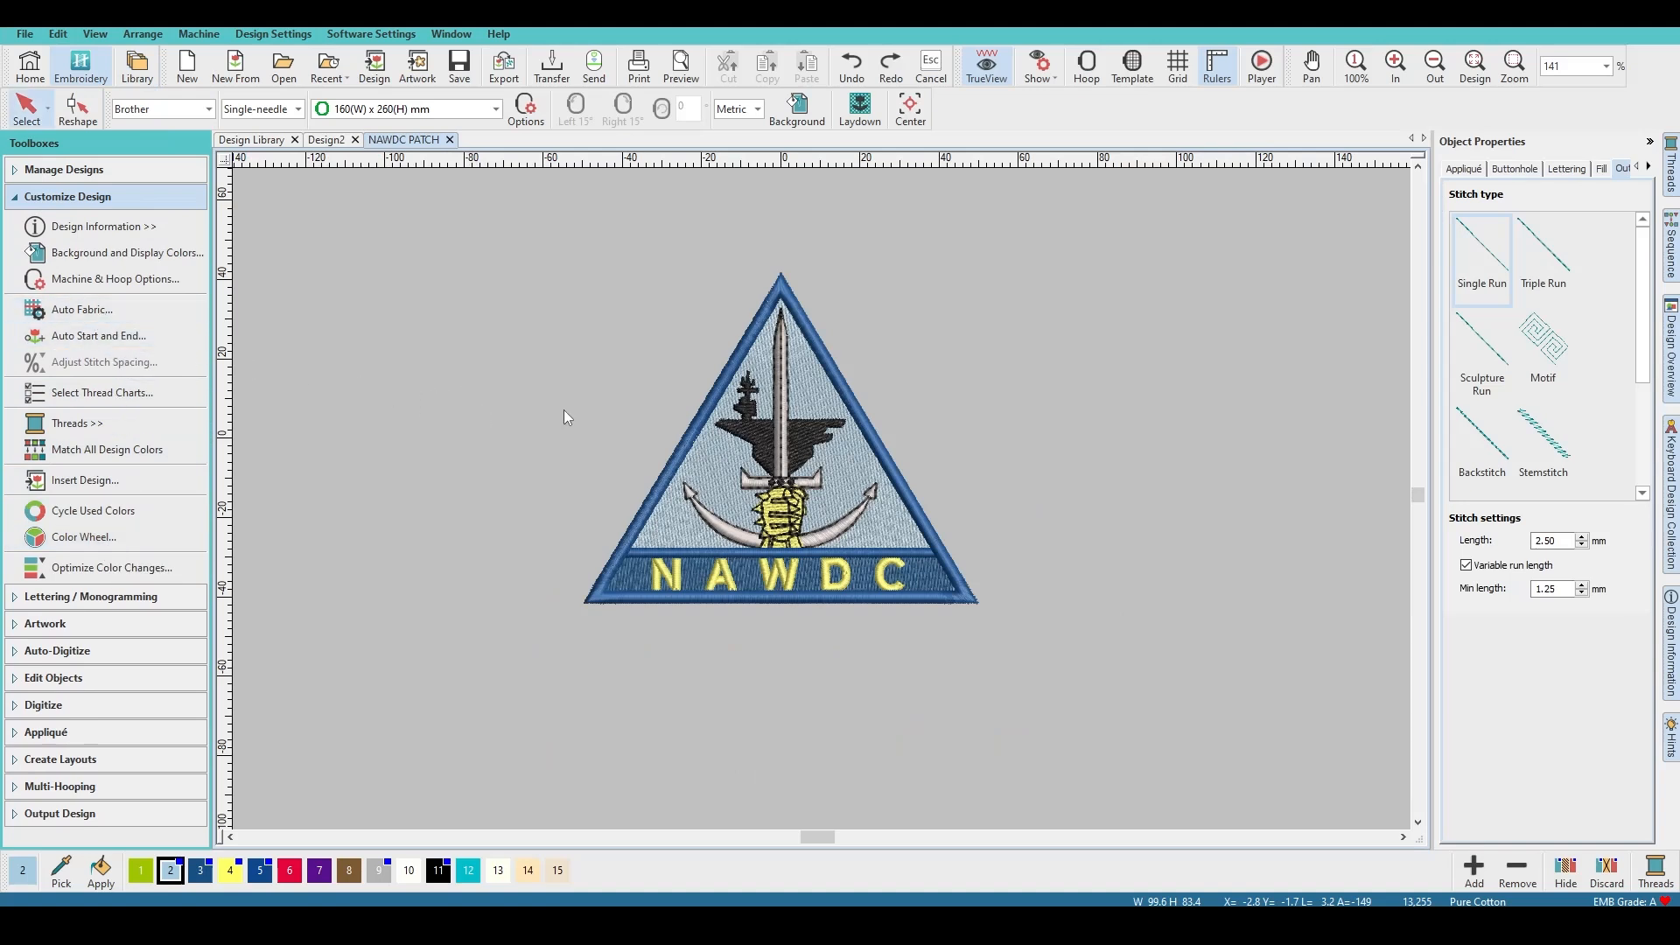
Step: Select the whole patch, try the Rayon fabric in Auto Fabric to review its required stabilizers, and cancel
{"action": "left_click_drag", "start_coordinate": [522, 238], "coordinate": [1107, 705]}
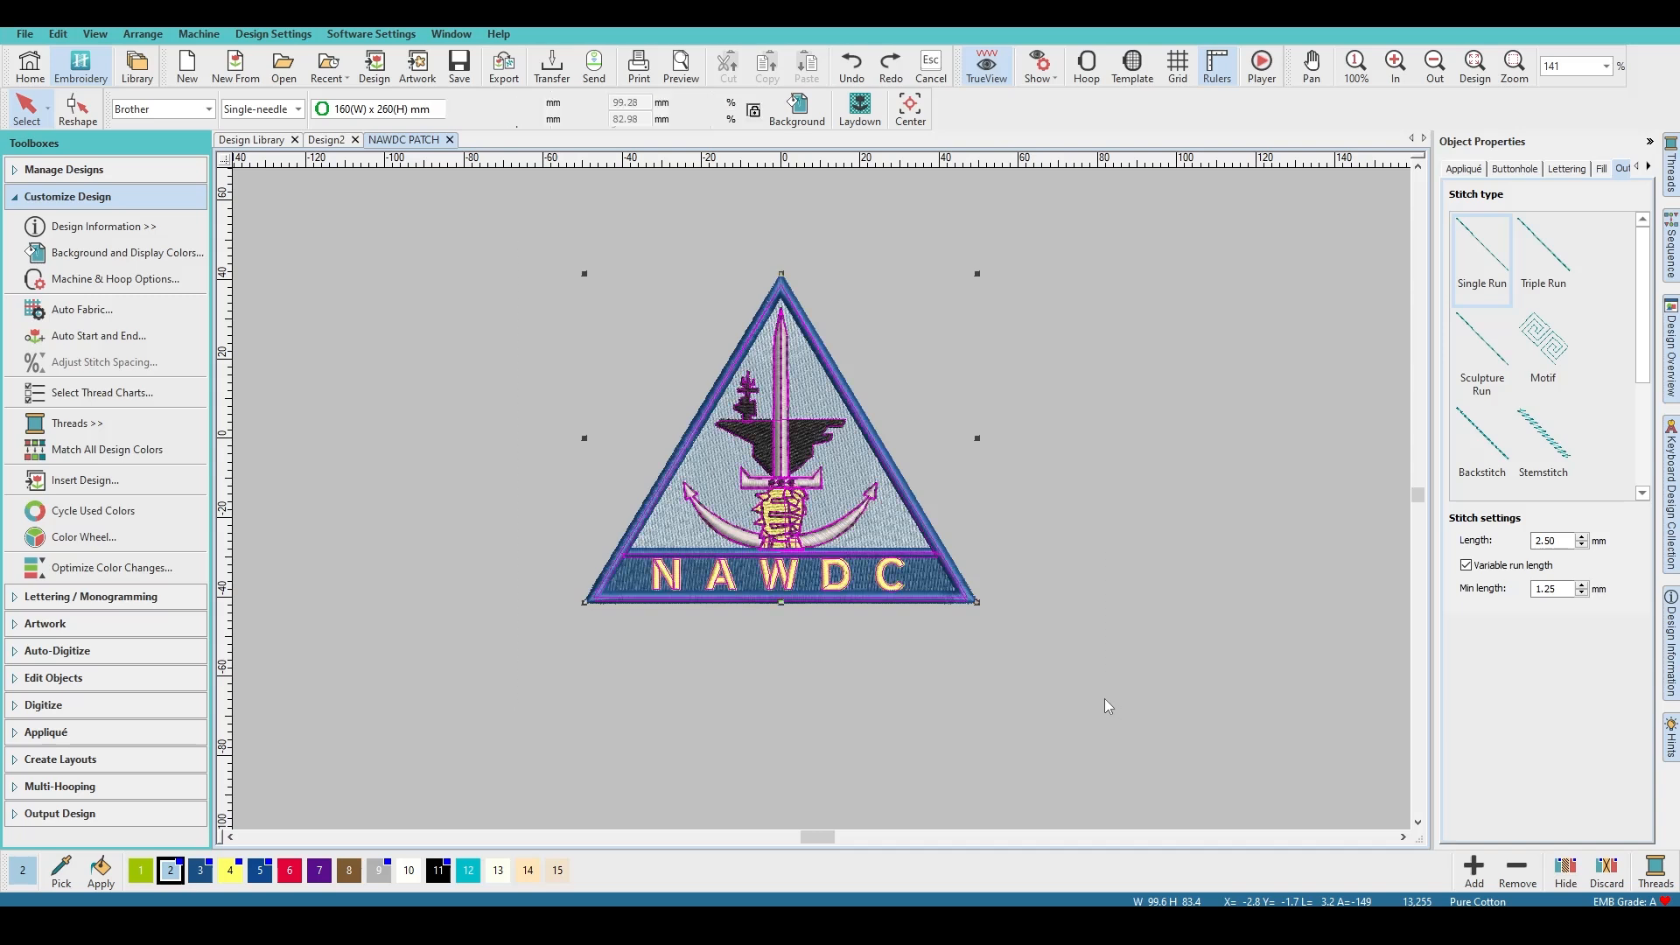
{"action": "left_click", "coordinate": [423, 476]}
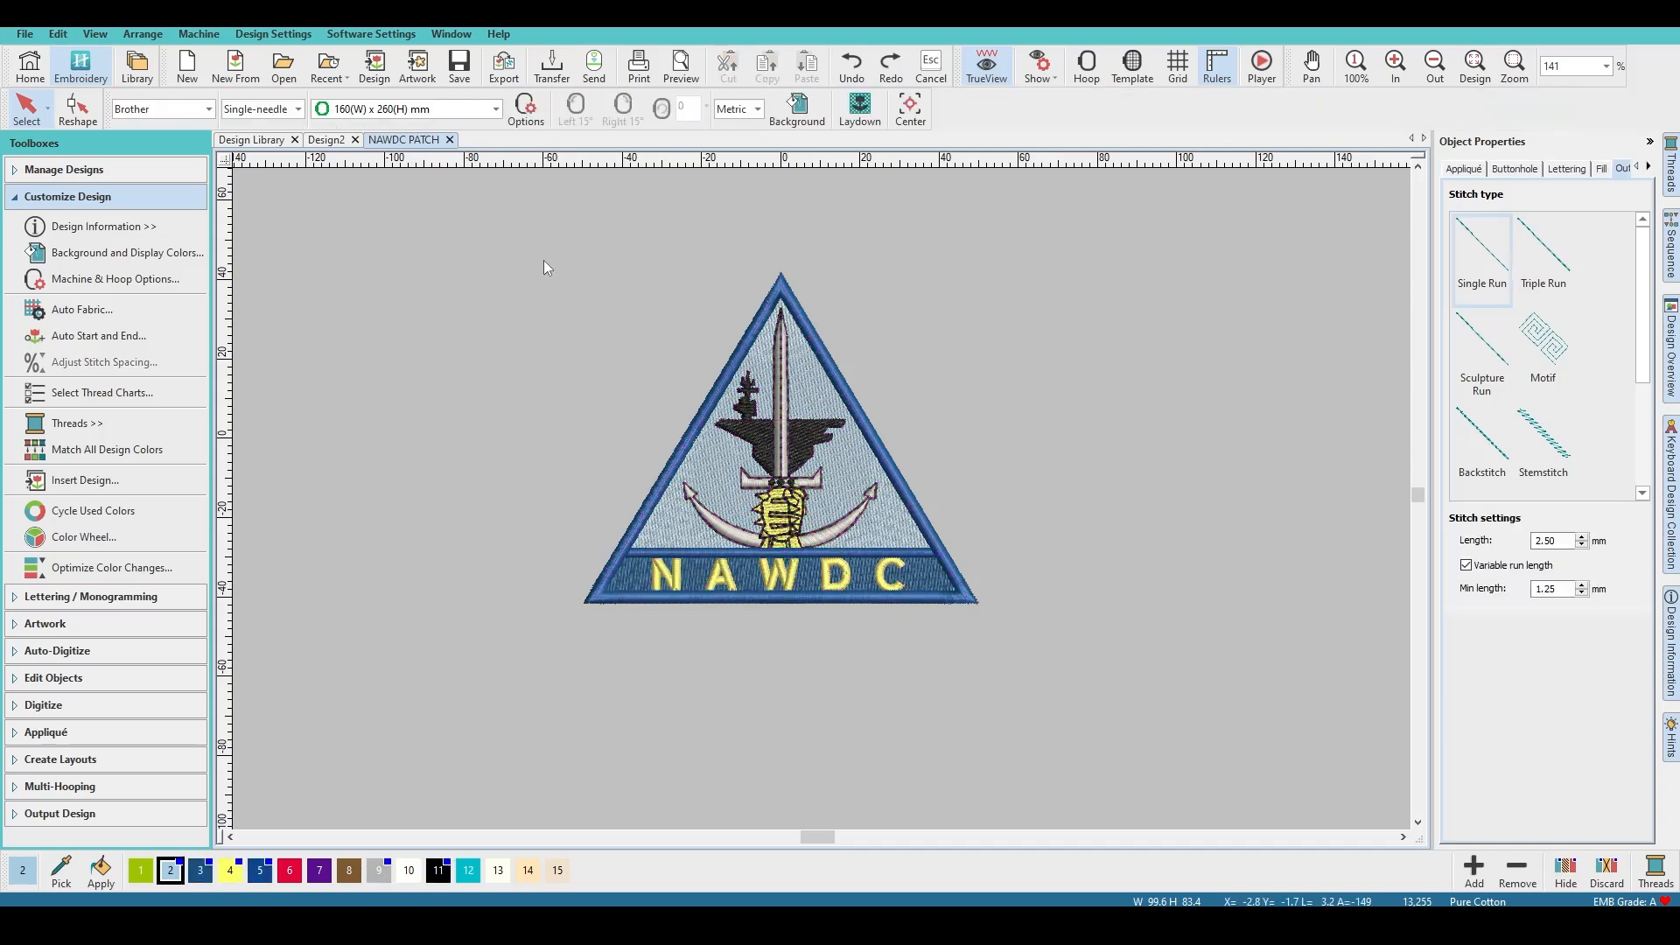
{"action": "left_click", "coordinate": [806, 452]}
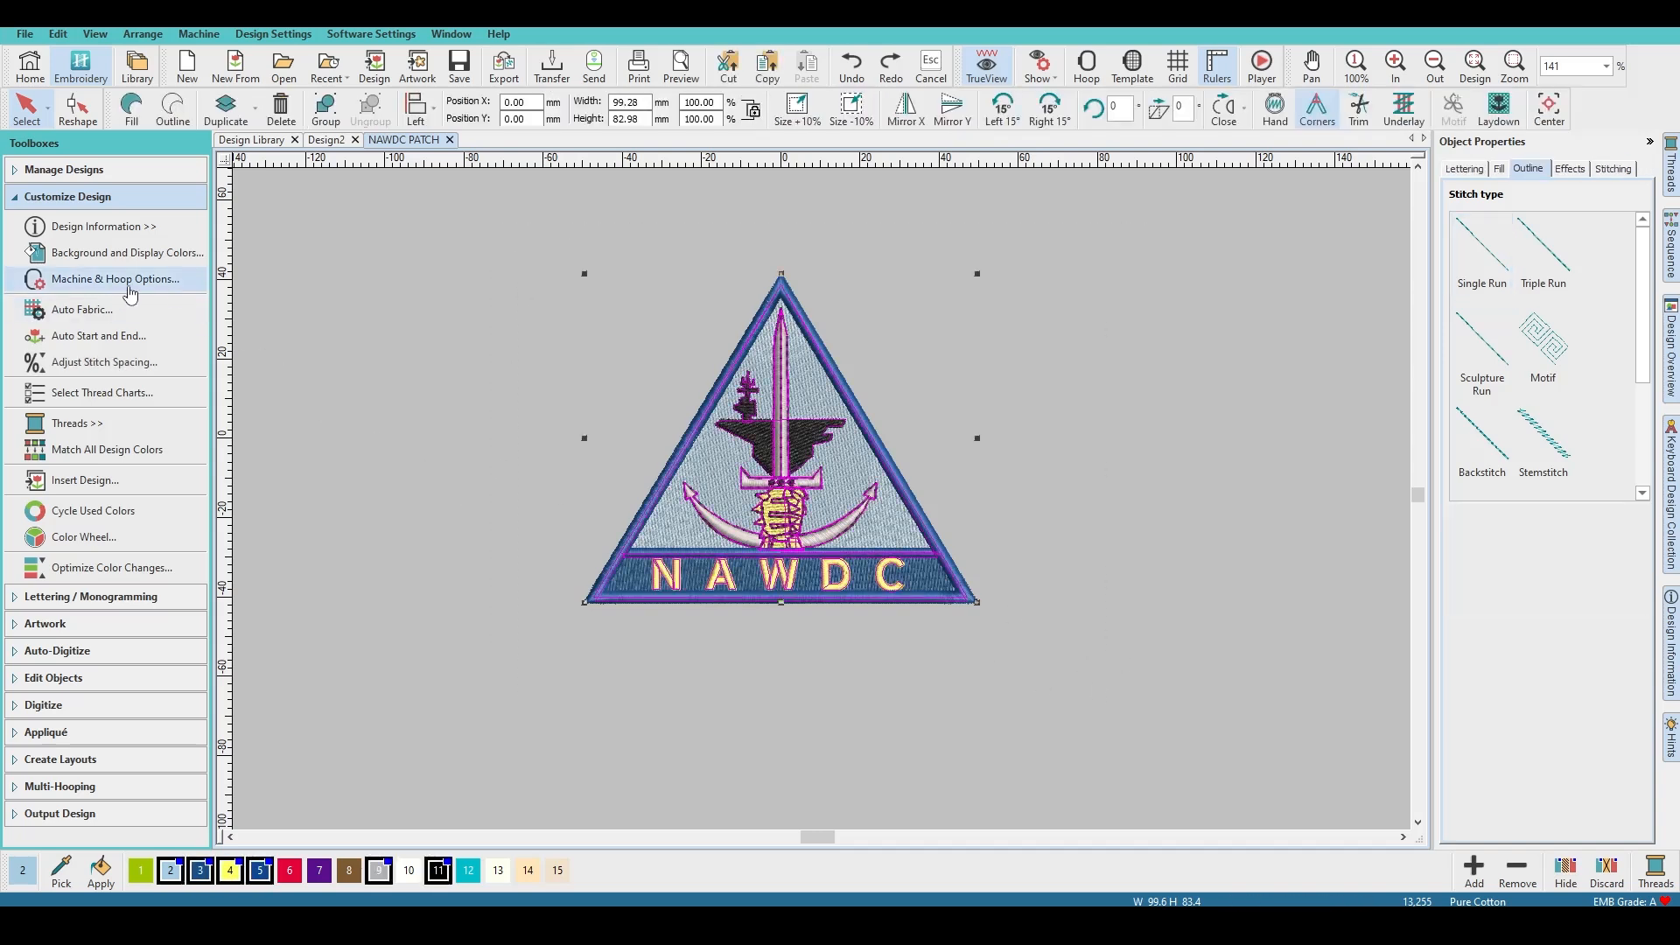
{"action": "left_click", "coordinate": [112, 311]}
{"action": "left_click", "coordinate": [775, 447]}
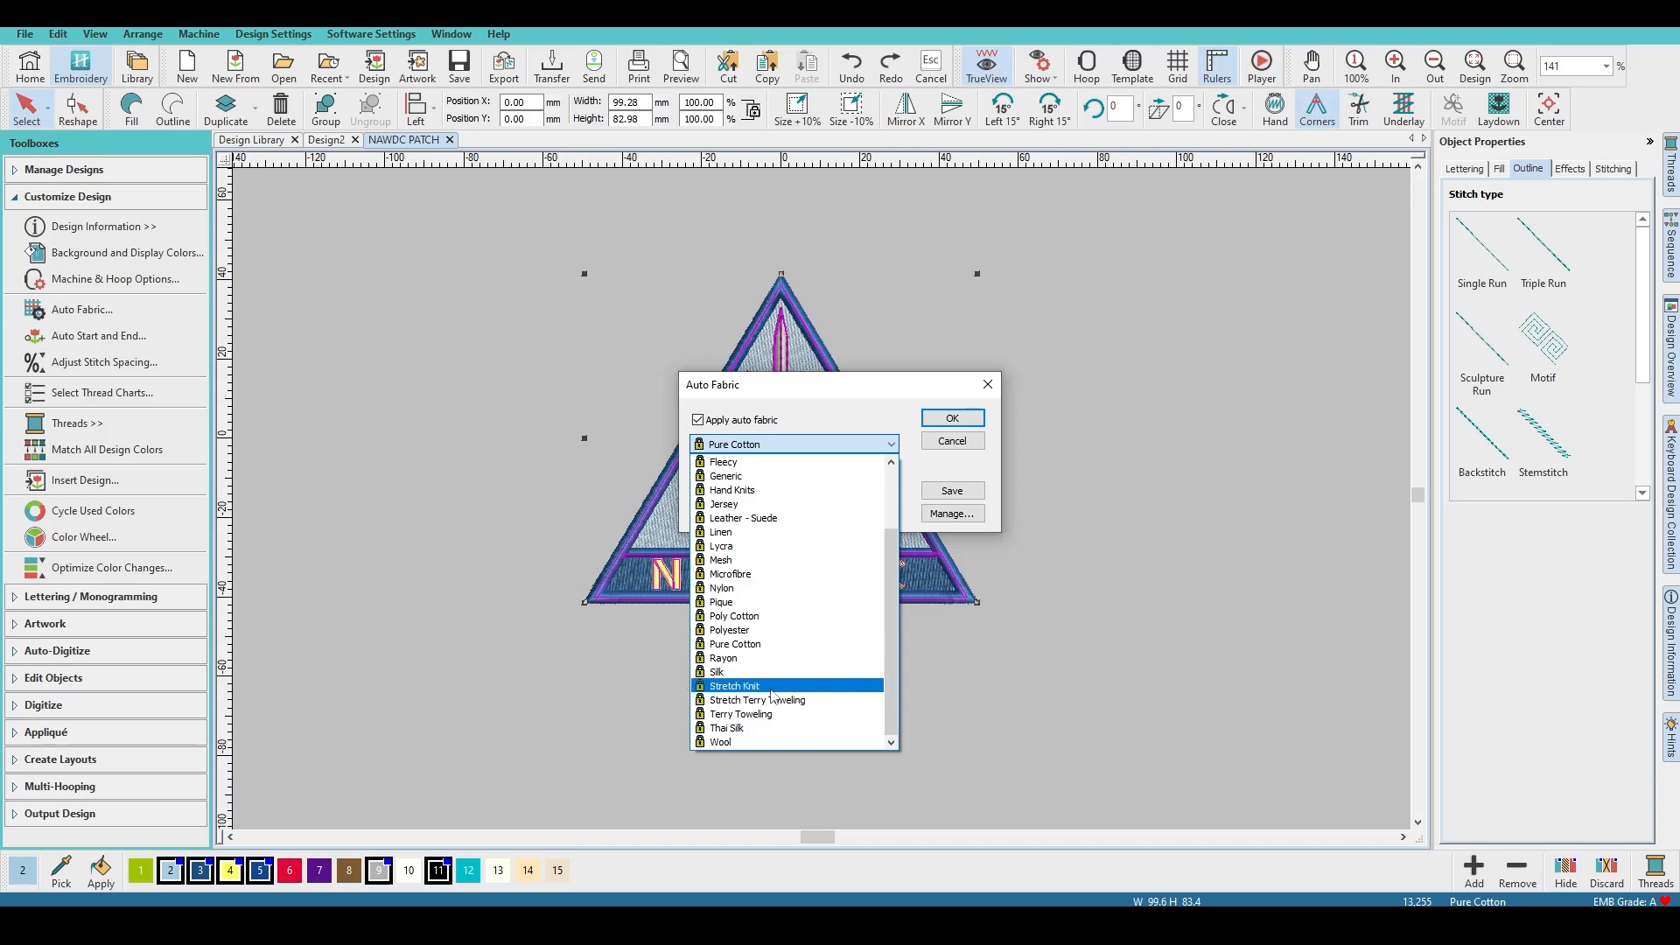
{"action": "left_click", "coordinate": [742, 665]}
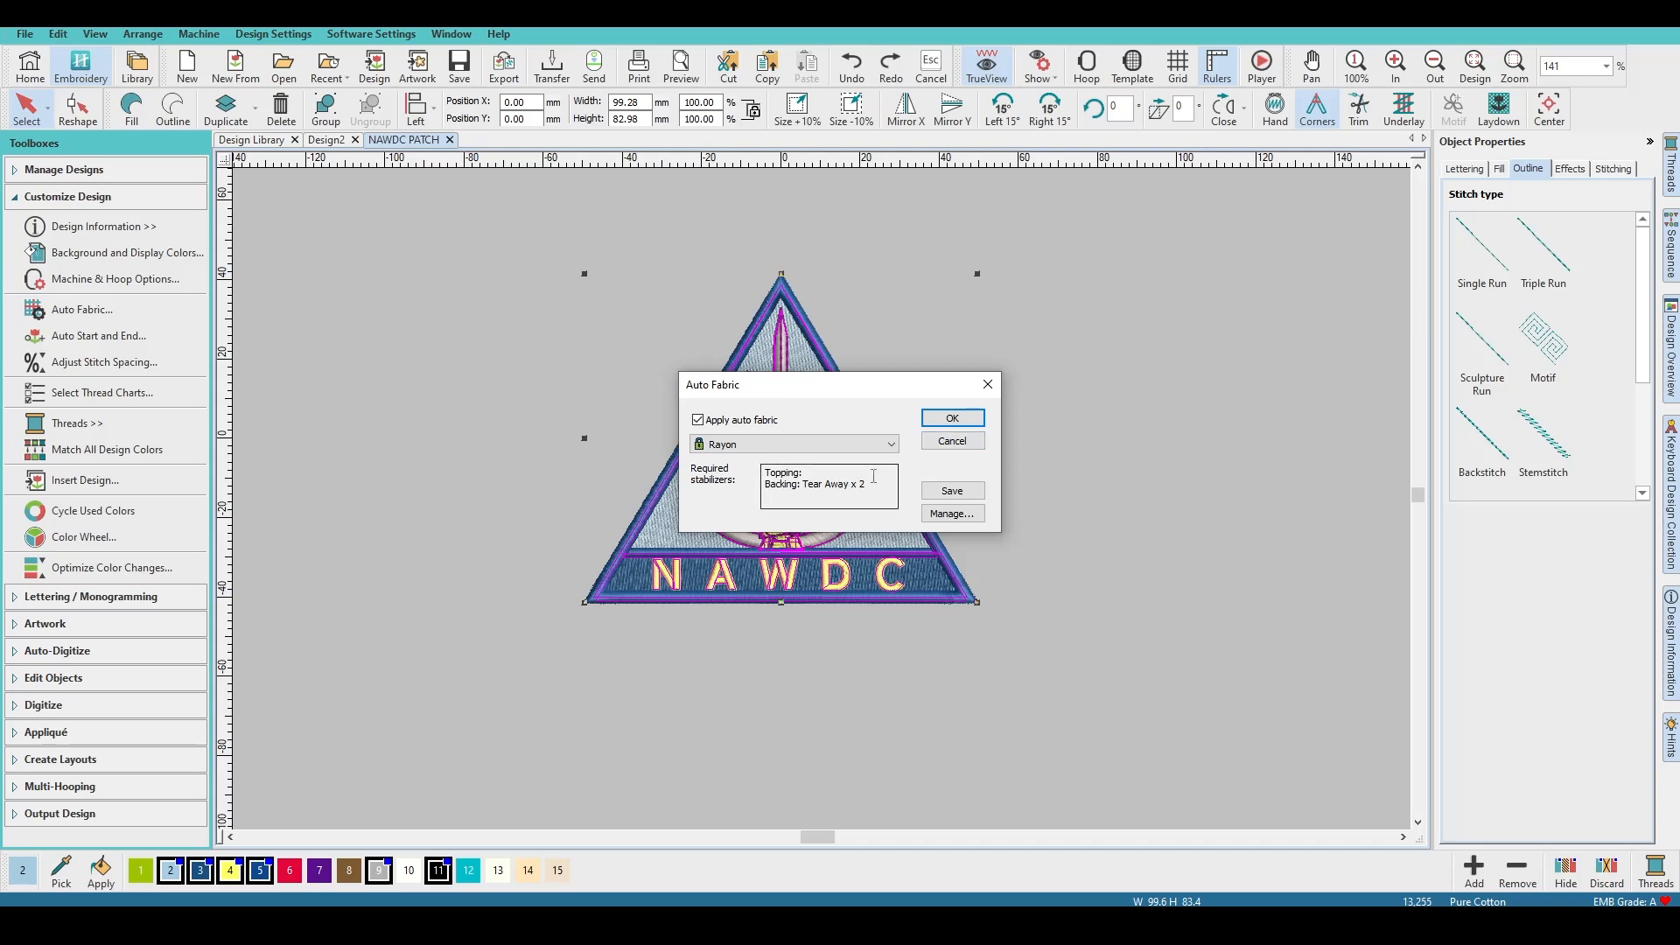
{"action": "left_click", "coordinate": [937, 437]}
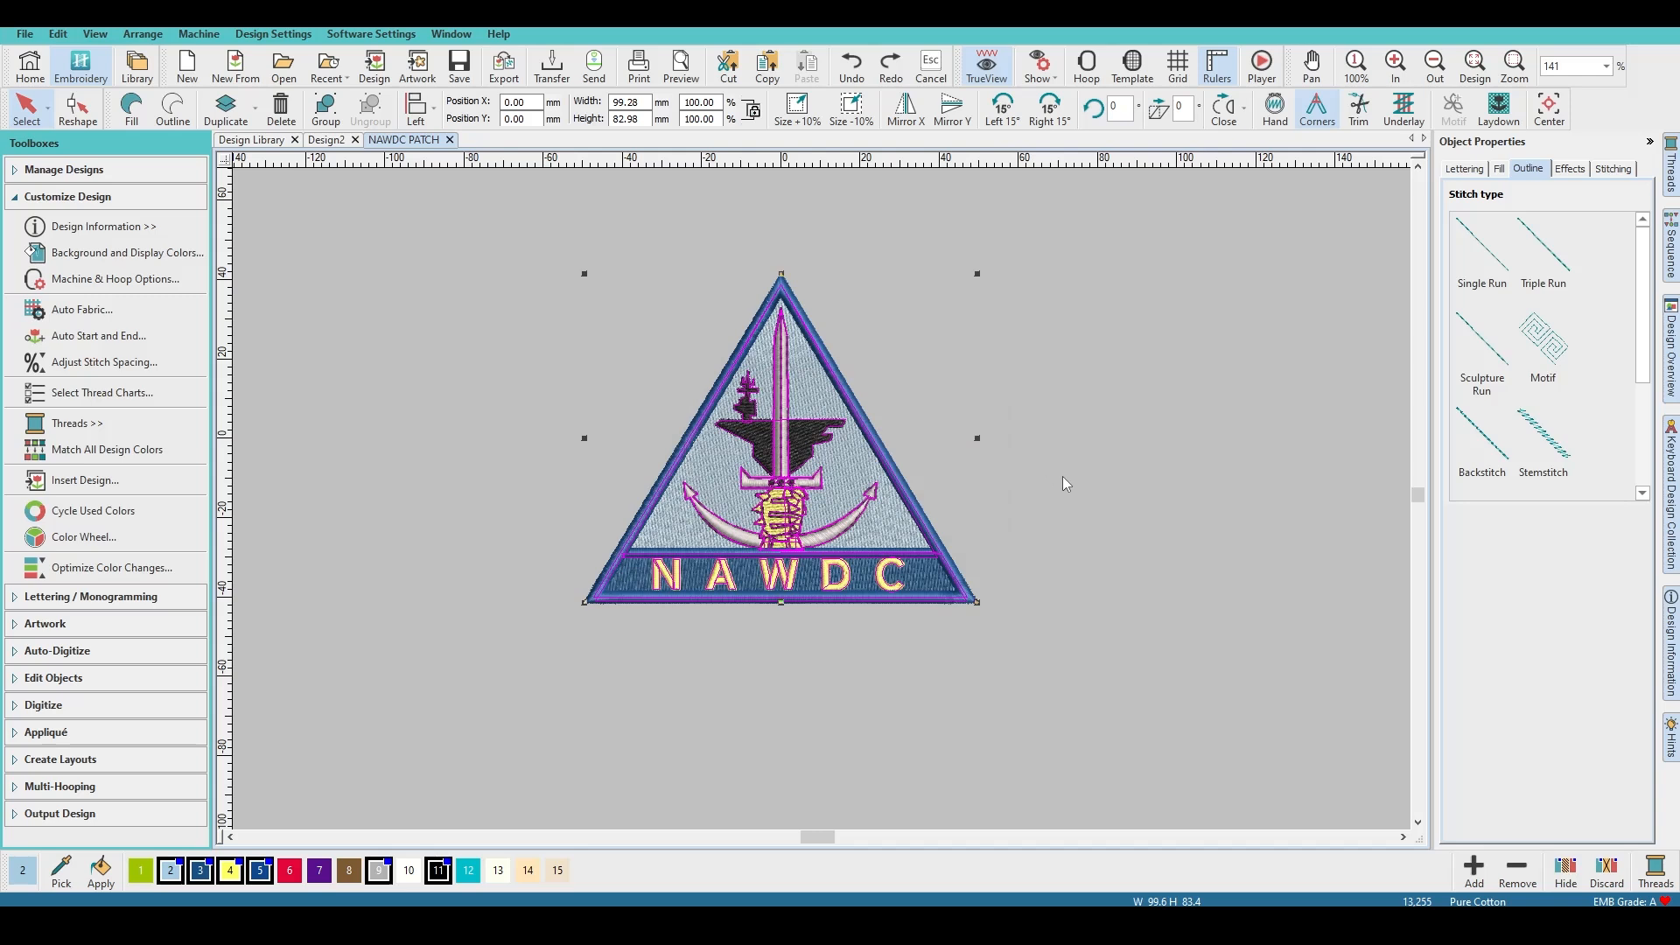
Step: Reselect the whole patch and cycle its used colors through the combinations until the original color scheme returns
{"action": "left_click", "coordinate": [1030, 489]}
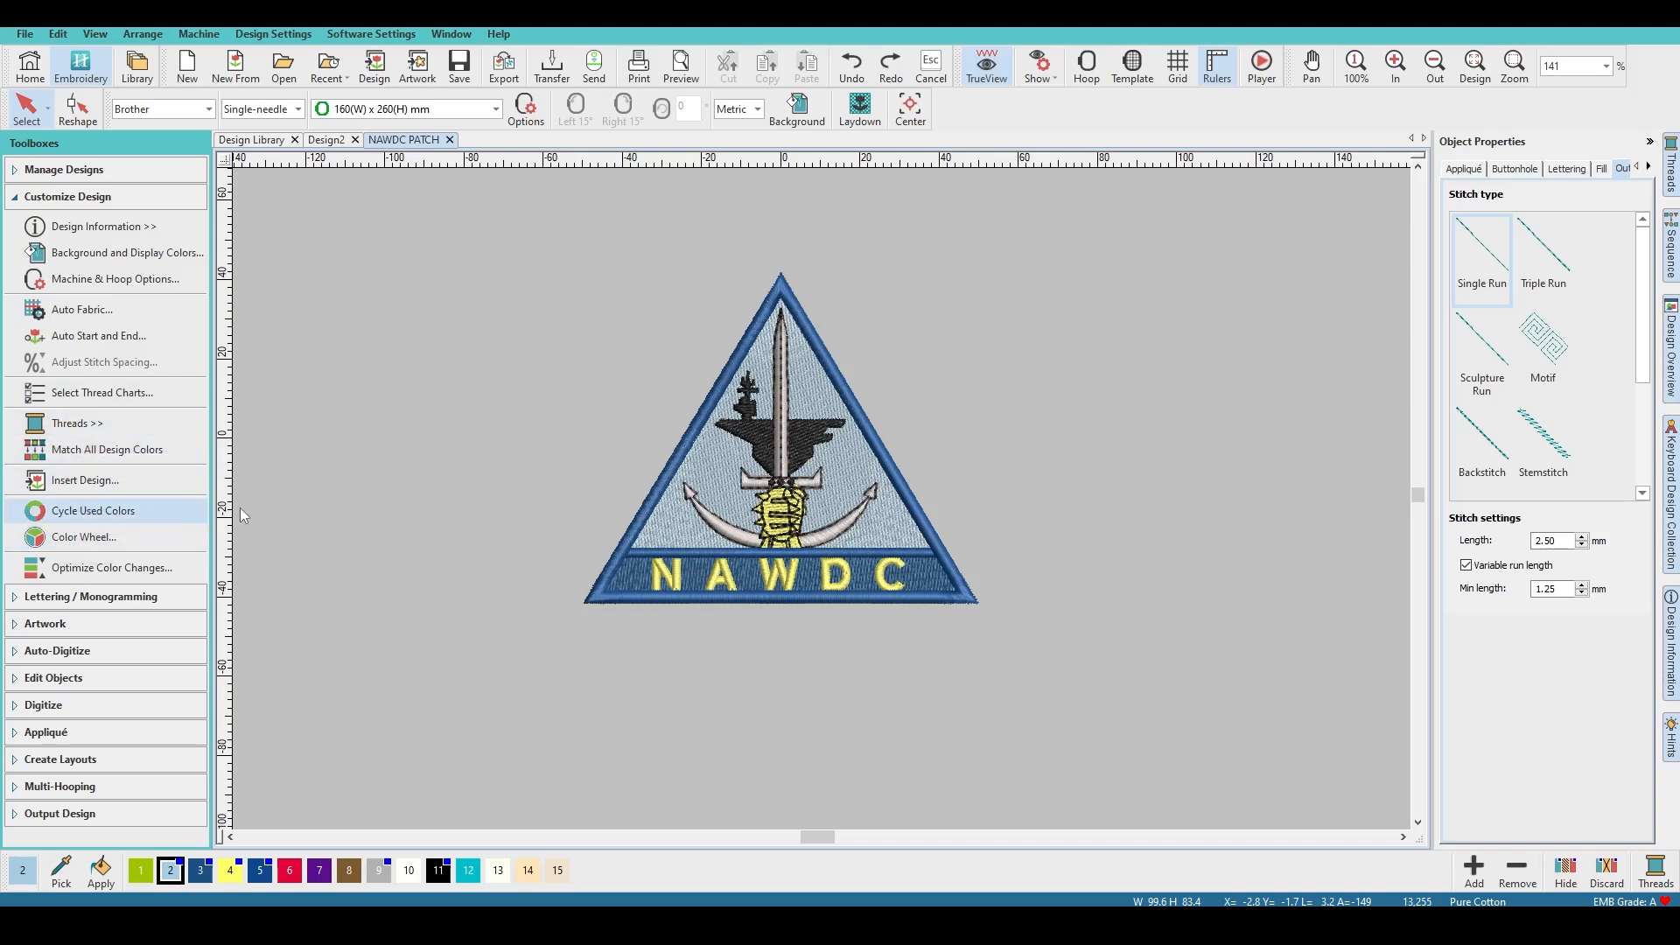
{"action": "left_click_drag", "start_coordinate": [472, 225], "coordinate": [996, 685]}
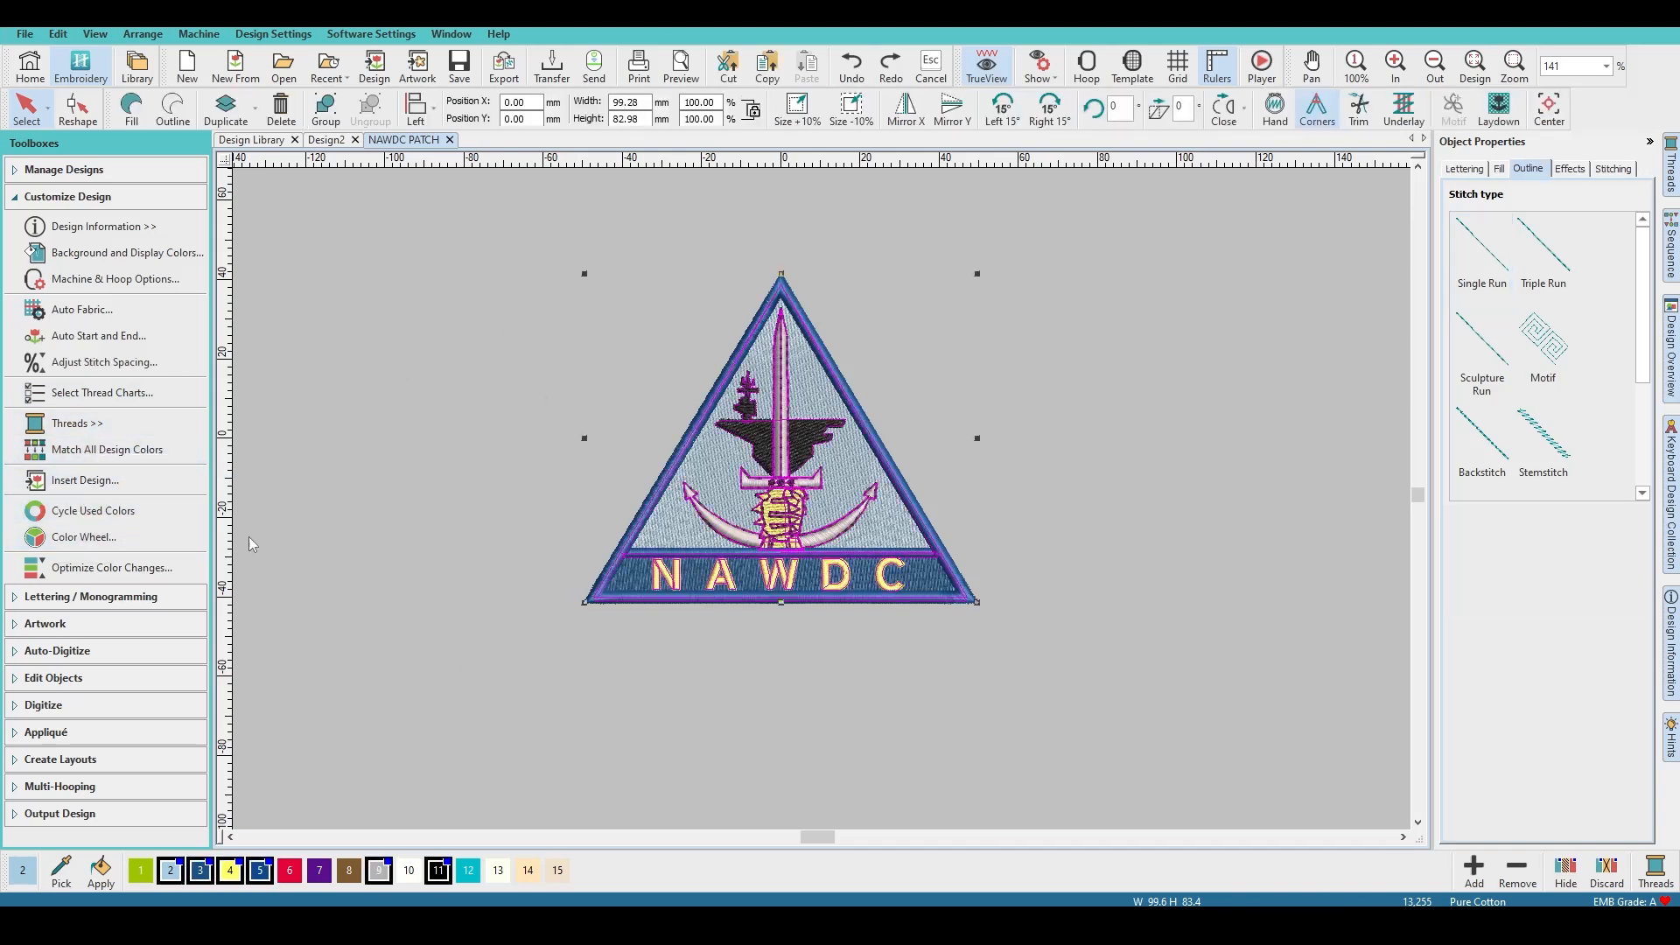
{"action": "left_click", "coordinate": [144, 510]}
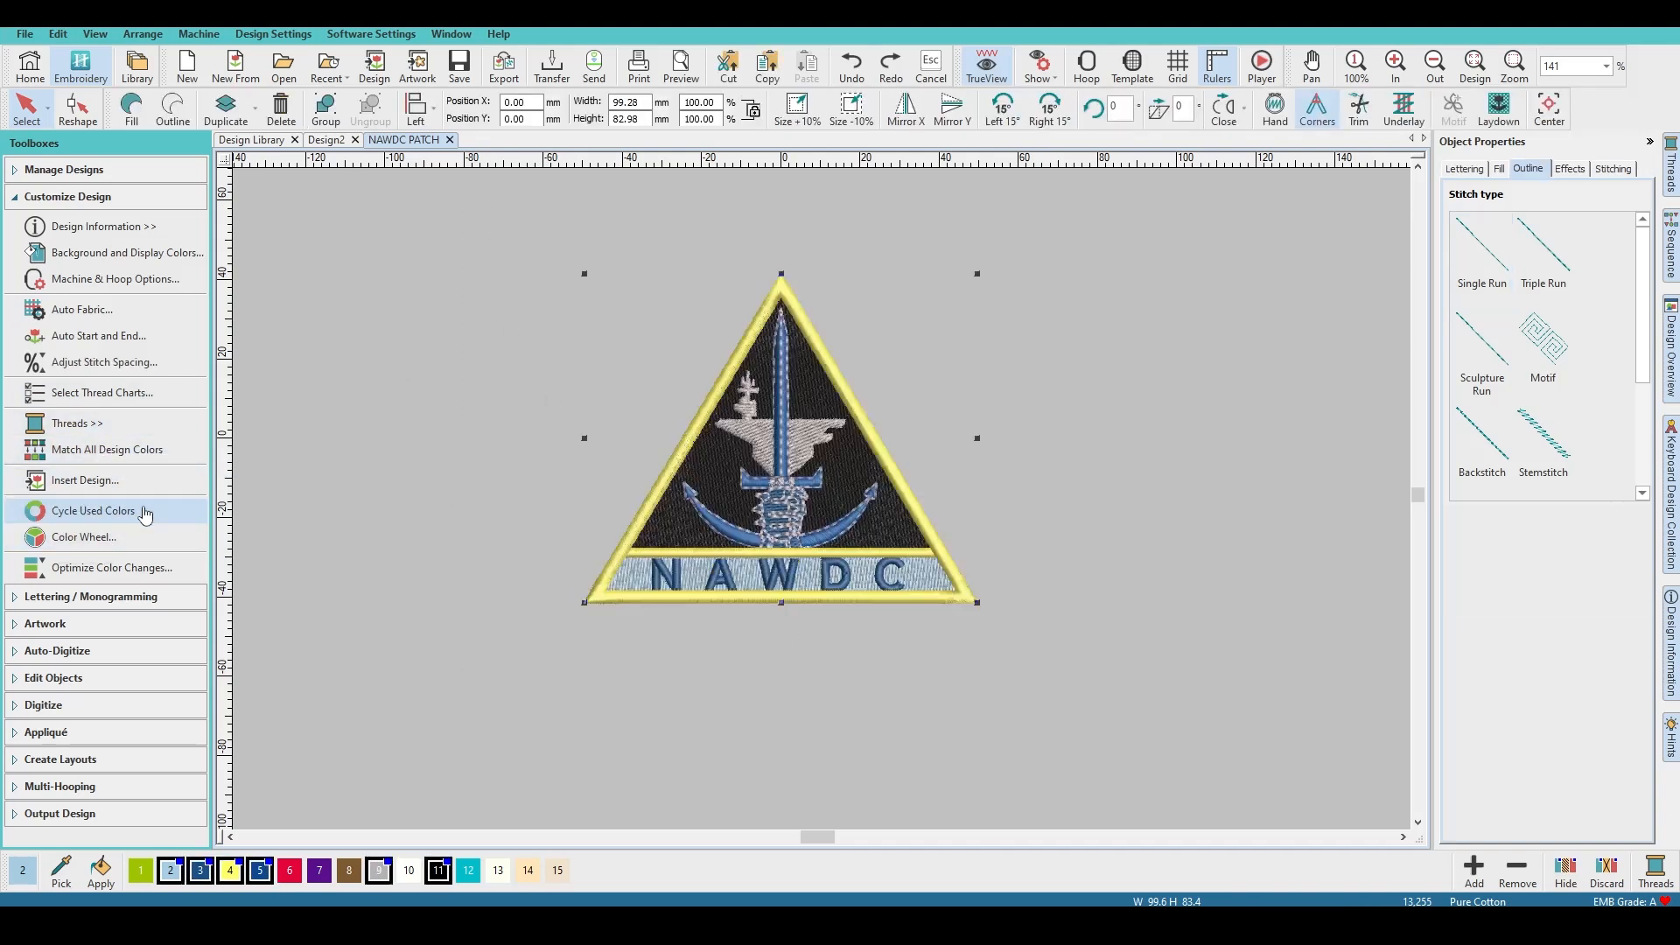
{"action": "left_click", "coordinate": [91, 512]}
{"action": "left_click", "coordinate": [91, 514]}
{"action": "left_click", "coordinate": [91, 515]}
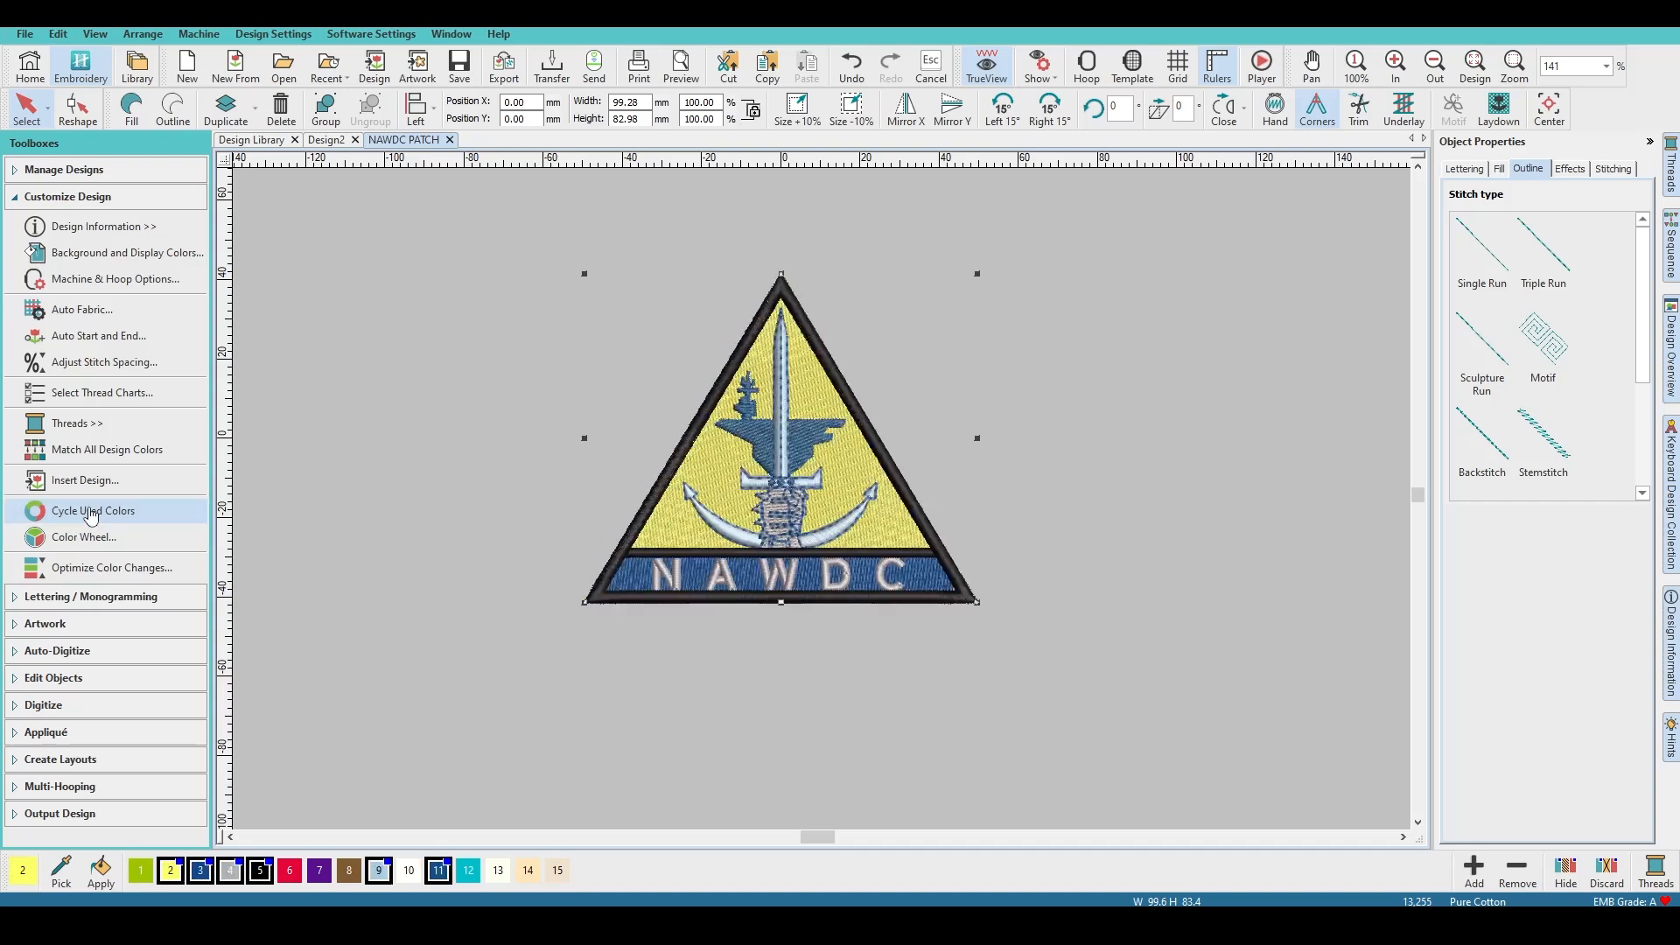
{"action": "left_click", "coordinate": [91, 514]}
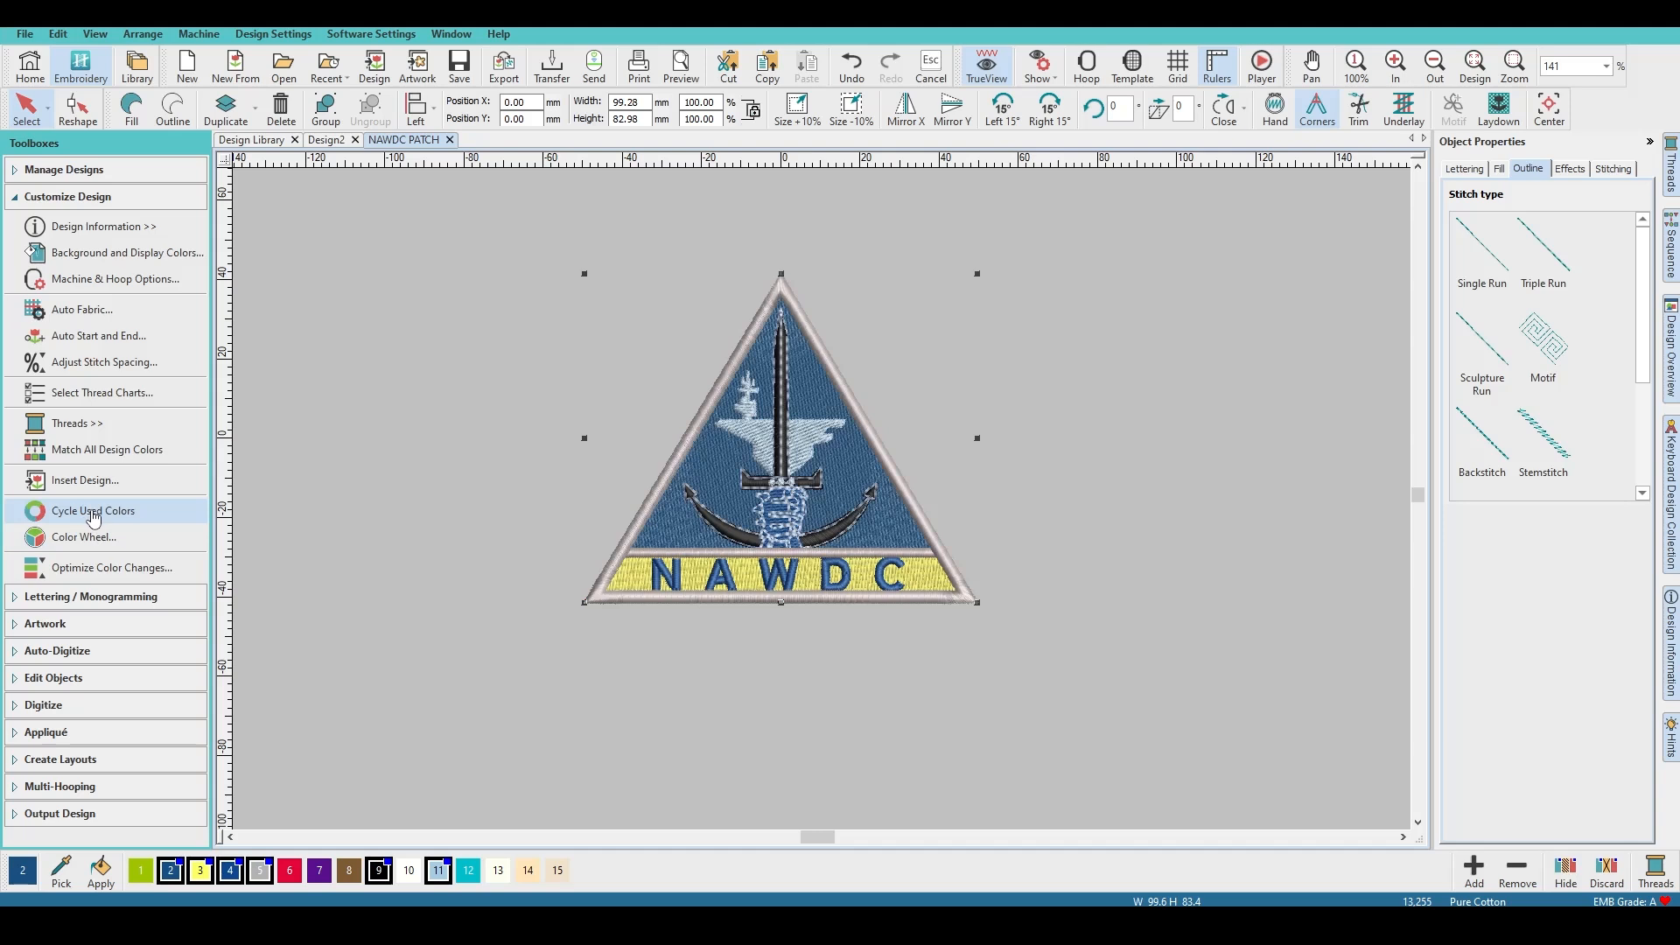
{"action": "left_click", "coordinate": [93, 516]}
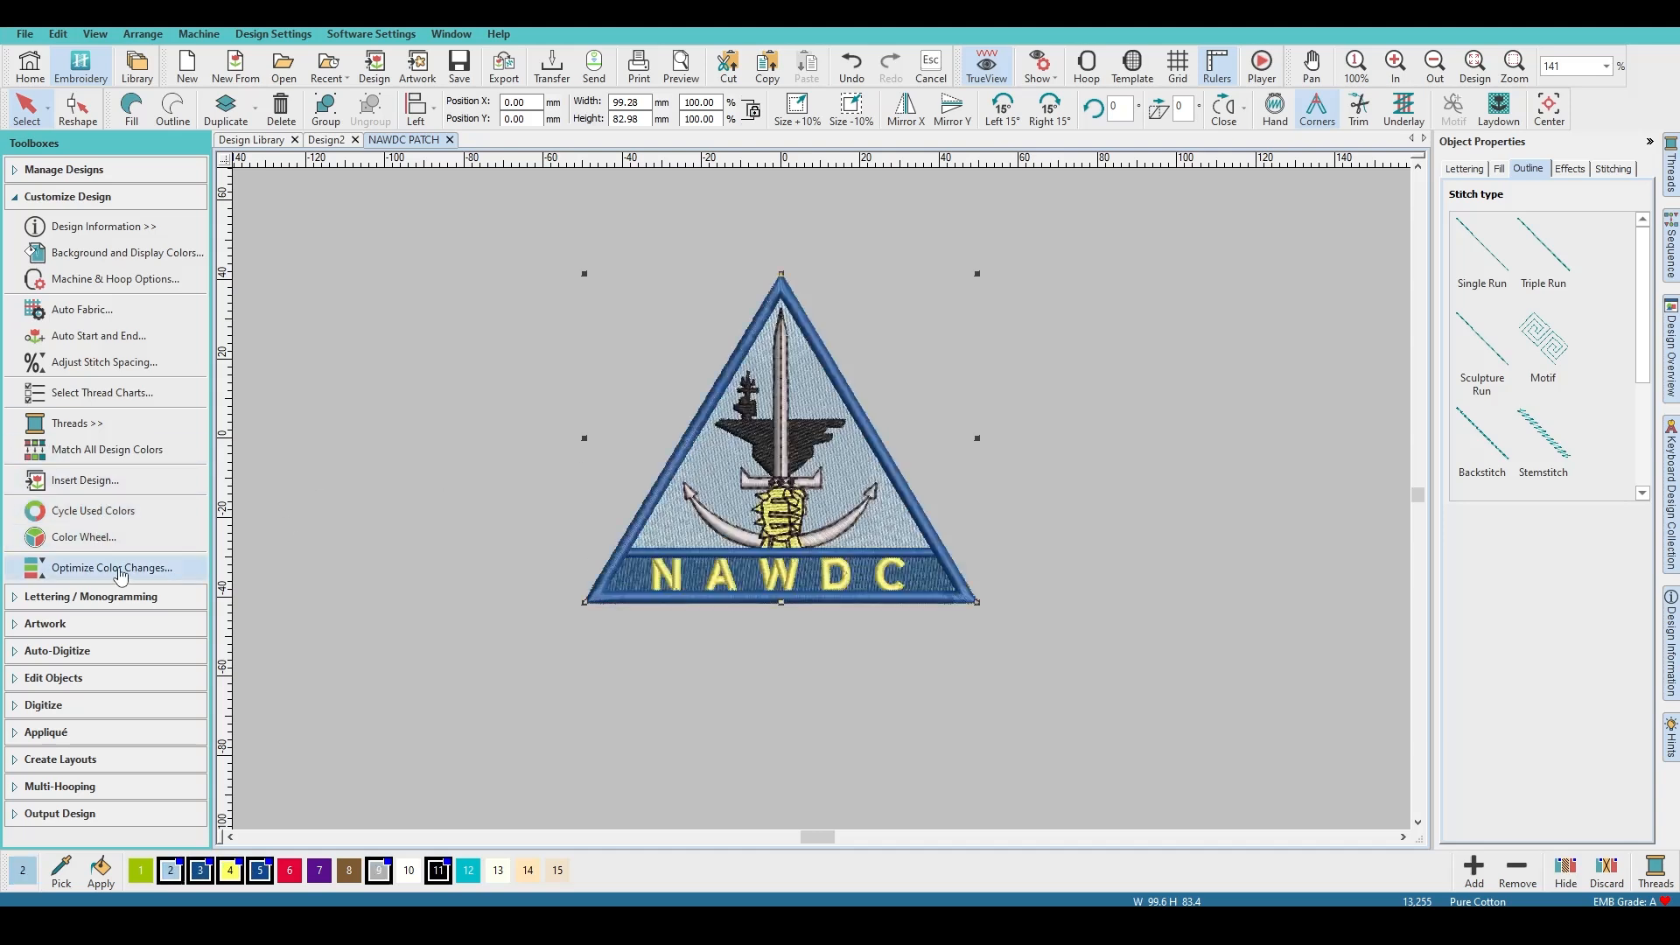
Step: Show the Threads list with the color codes available for the selected patch
{"action": "left_click", "coordinate": [91, 426]}
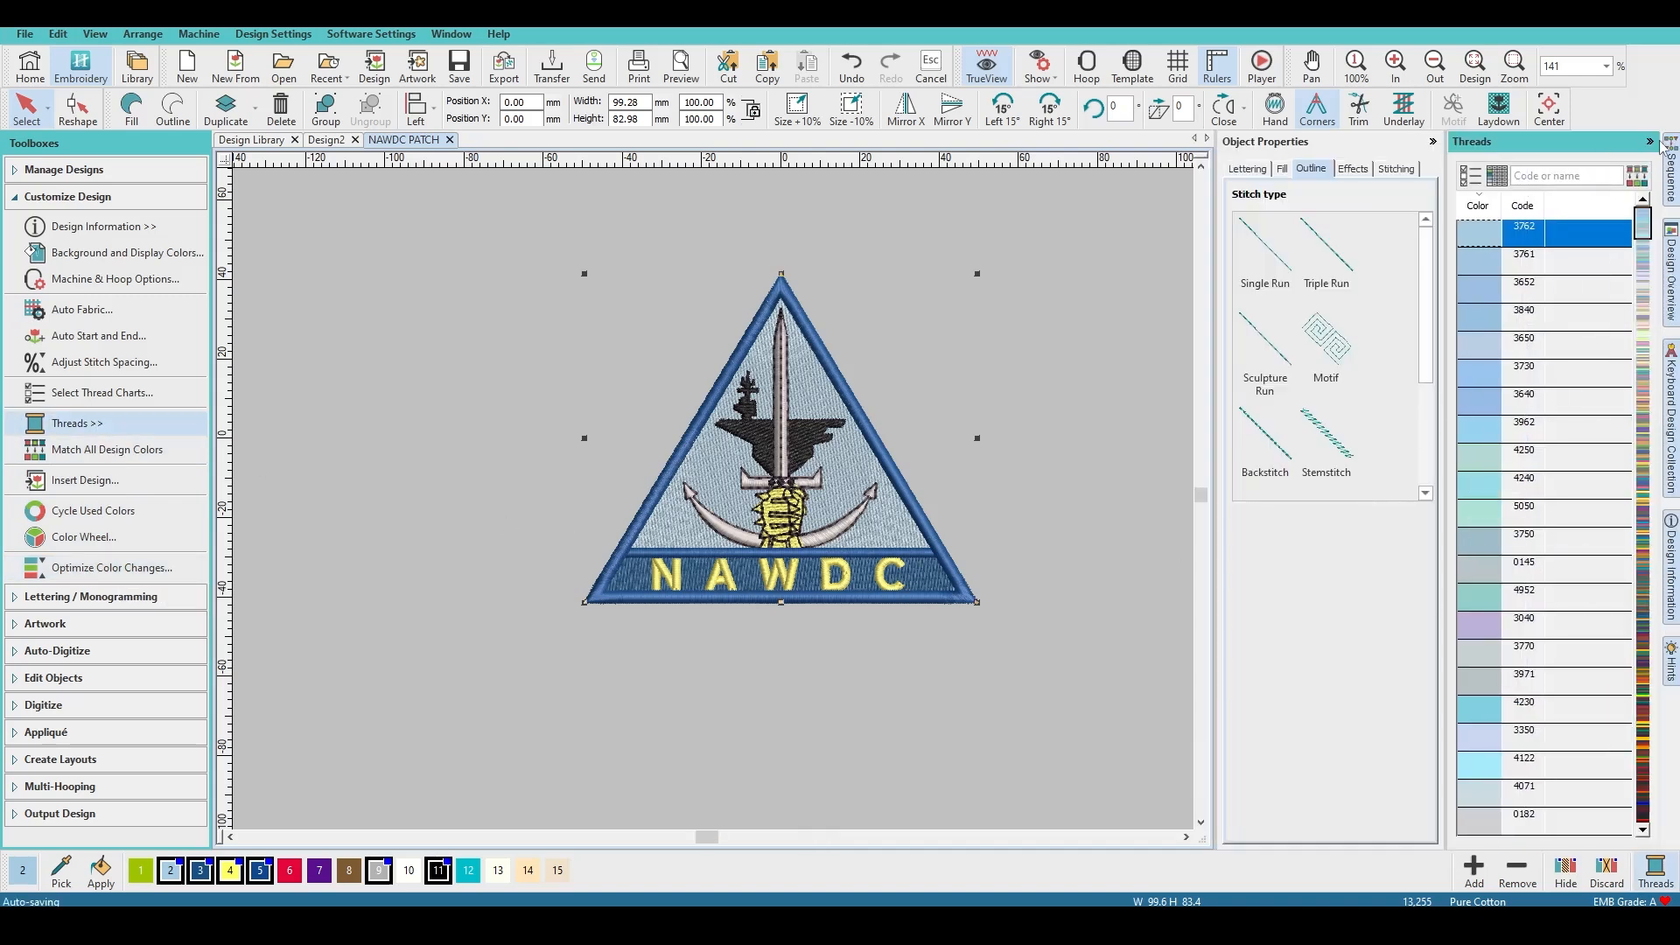
Step: Hide the docked thread and object property settings and show the Lettering / Monogramming tools
{"action": "left_click", "coordinate": [1650, 141]}
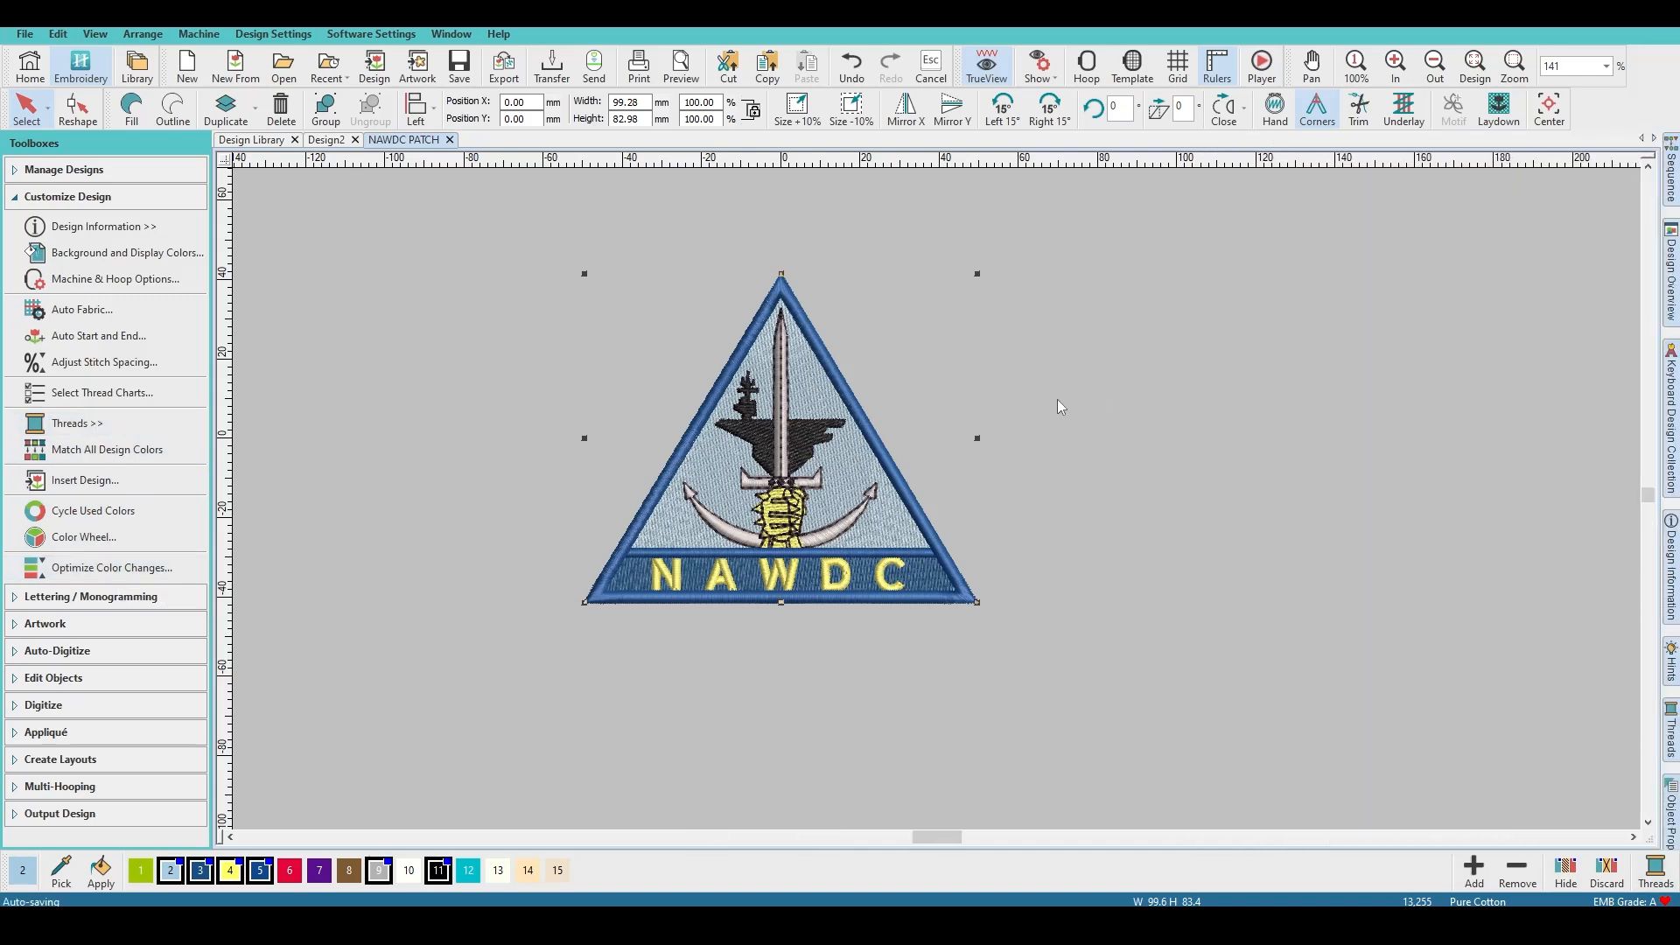
{"action": "left_click", "coordinate": [32, 201]}
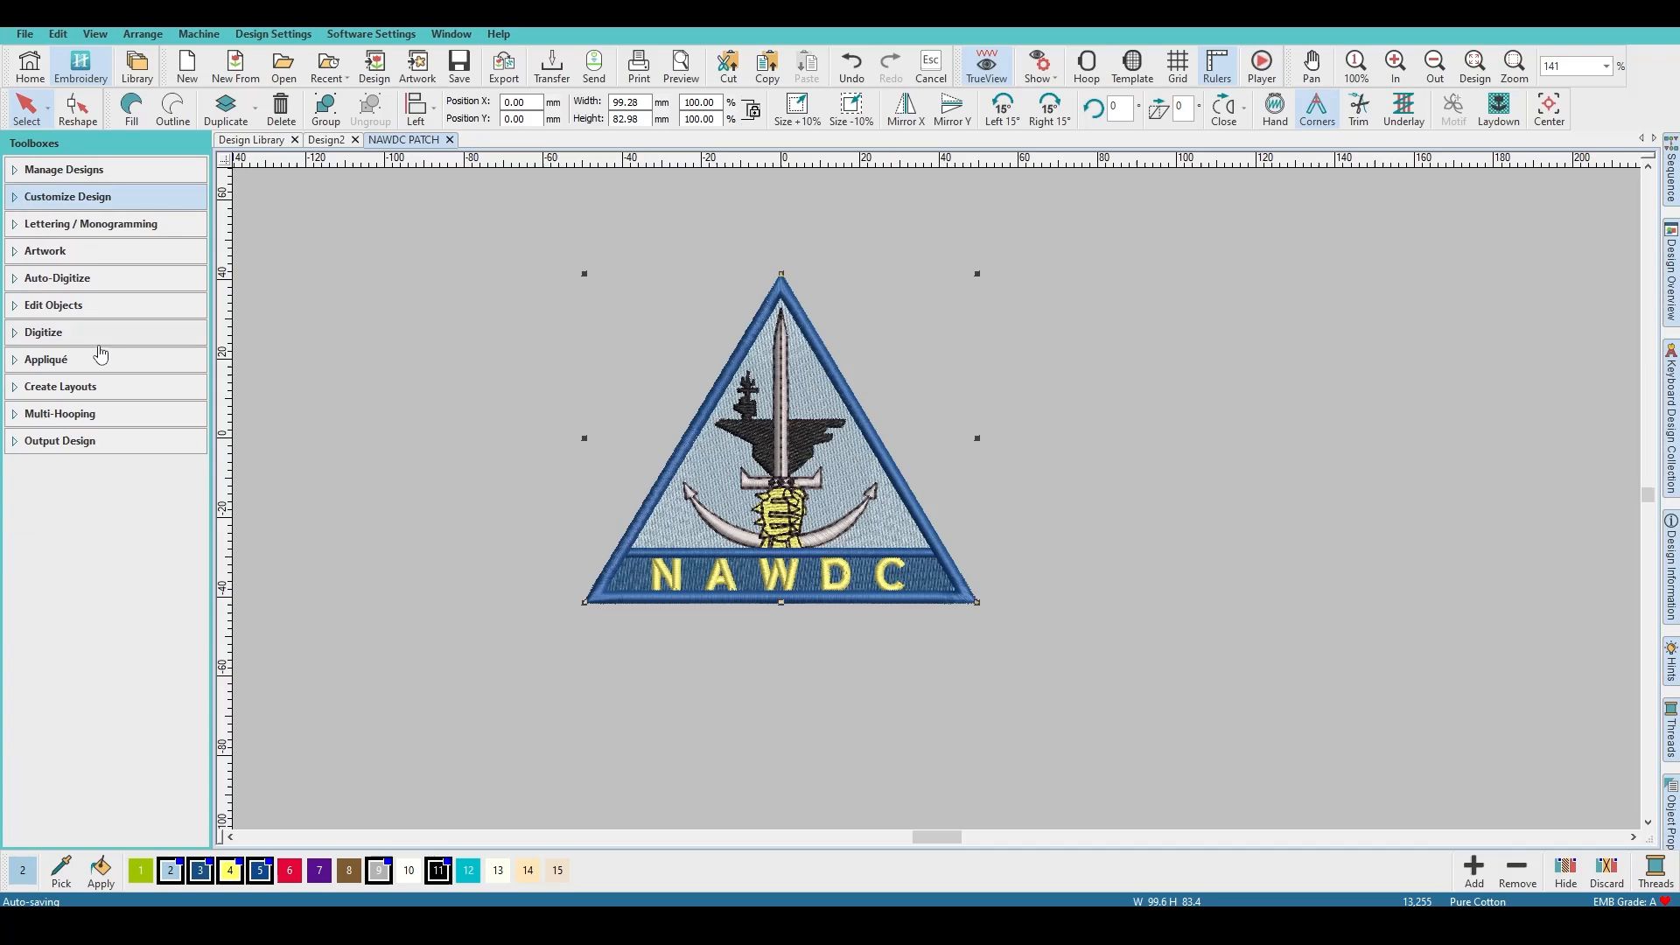
{"action": "left_click", "coordinate": [73, 226]}
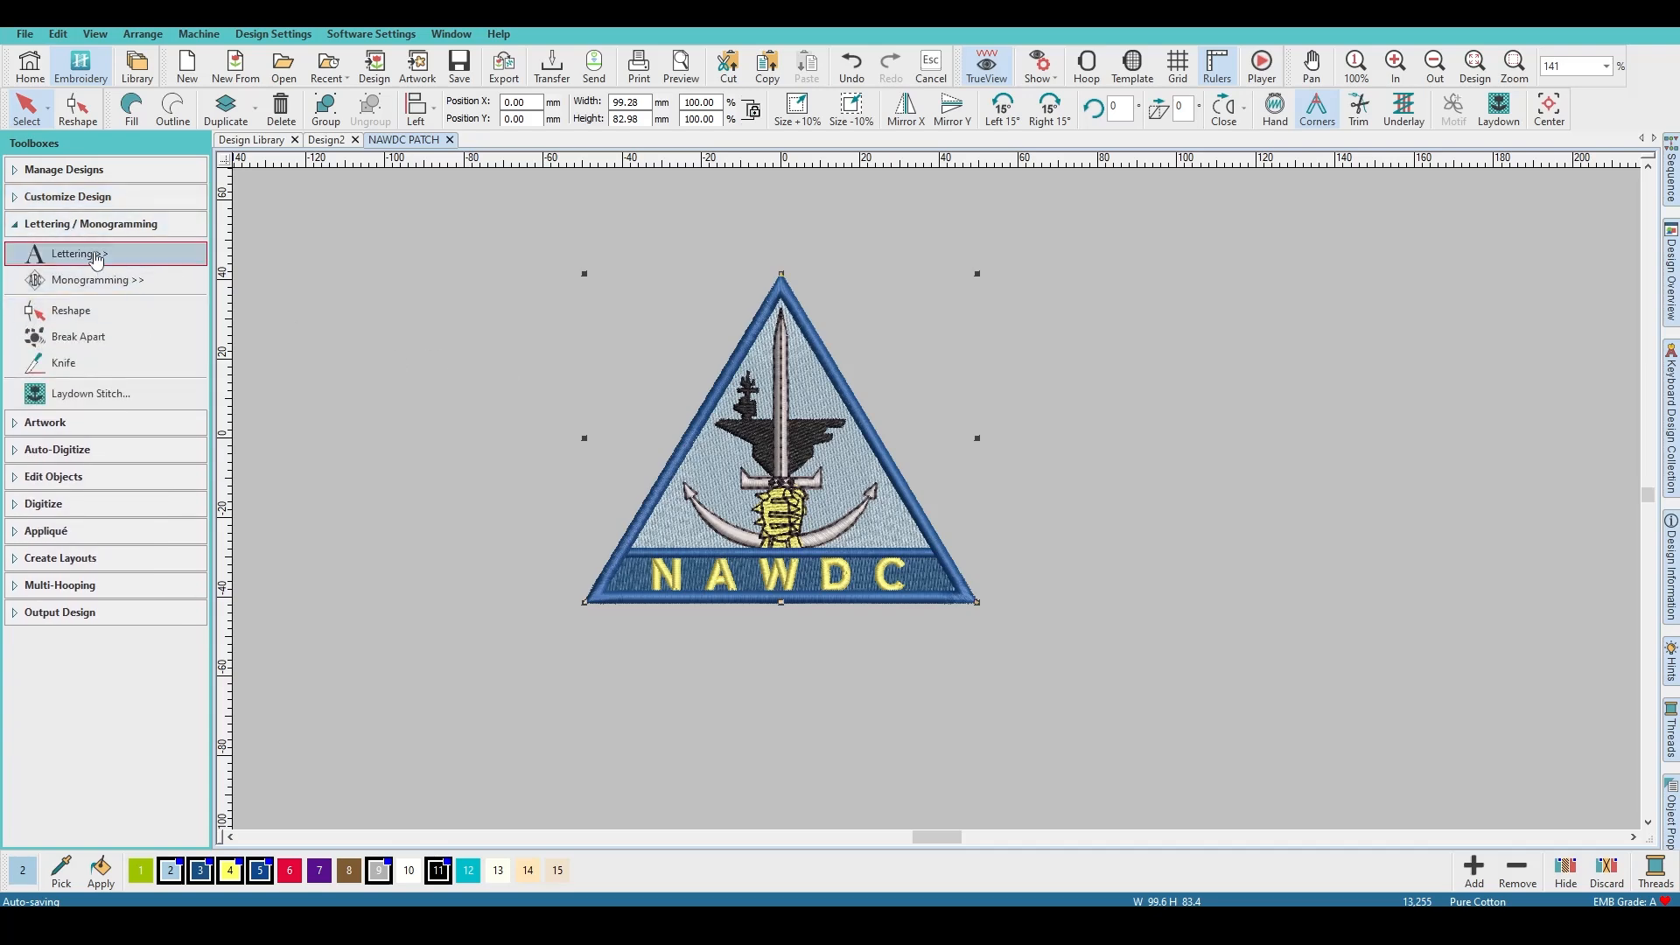
Step: Try the Lettering tool by viewing its fonts and placing a text insertion point beside the patch, and cancel it
{"action": "left_click", "coordinate": [96, 256]}
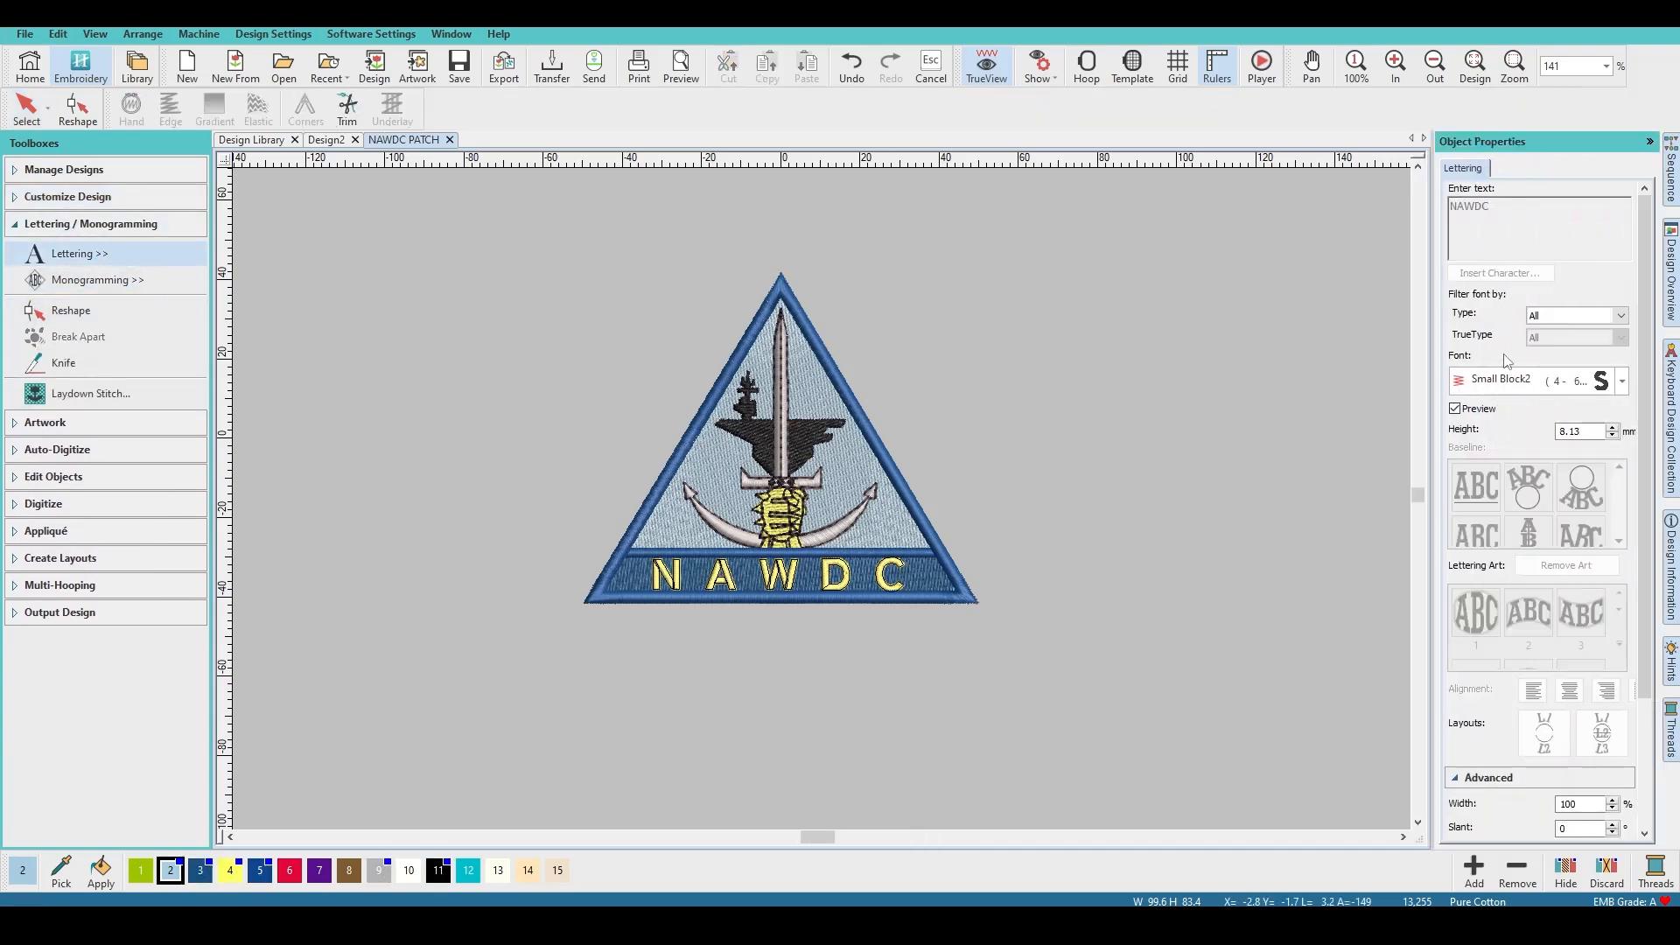
{"action": "left_click", "coordinate": [1621, 380]}
{"action": "left_click", "coordinate": [1264, 282]}
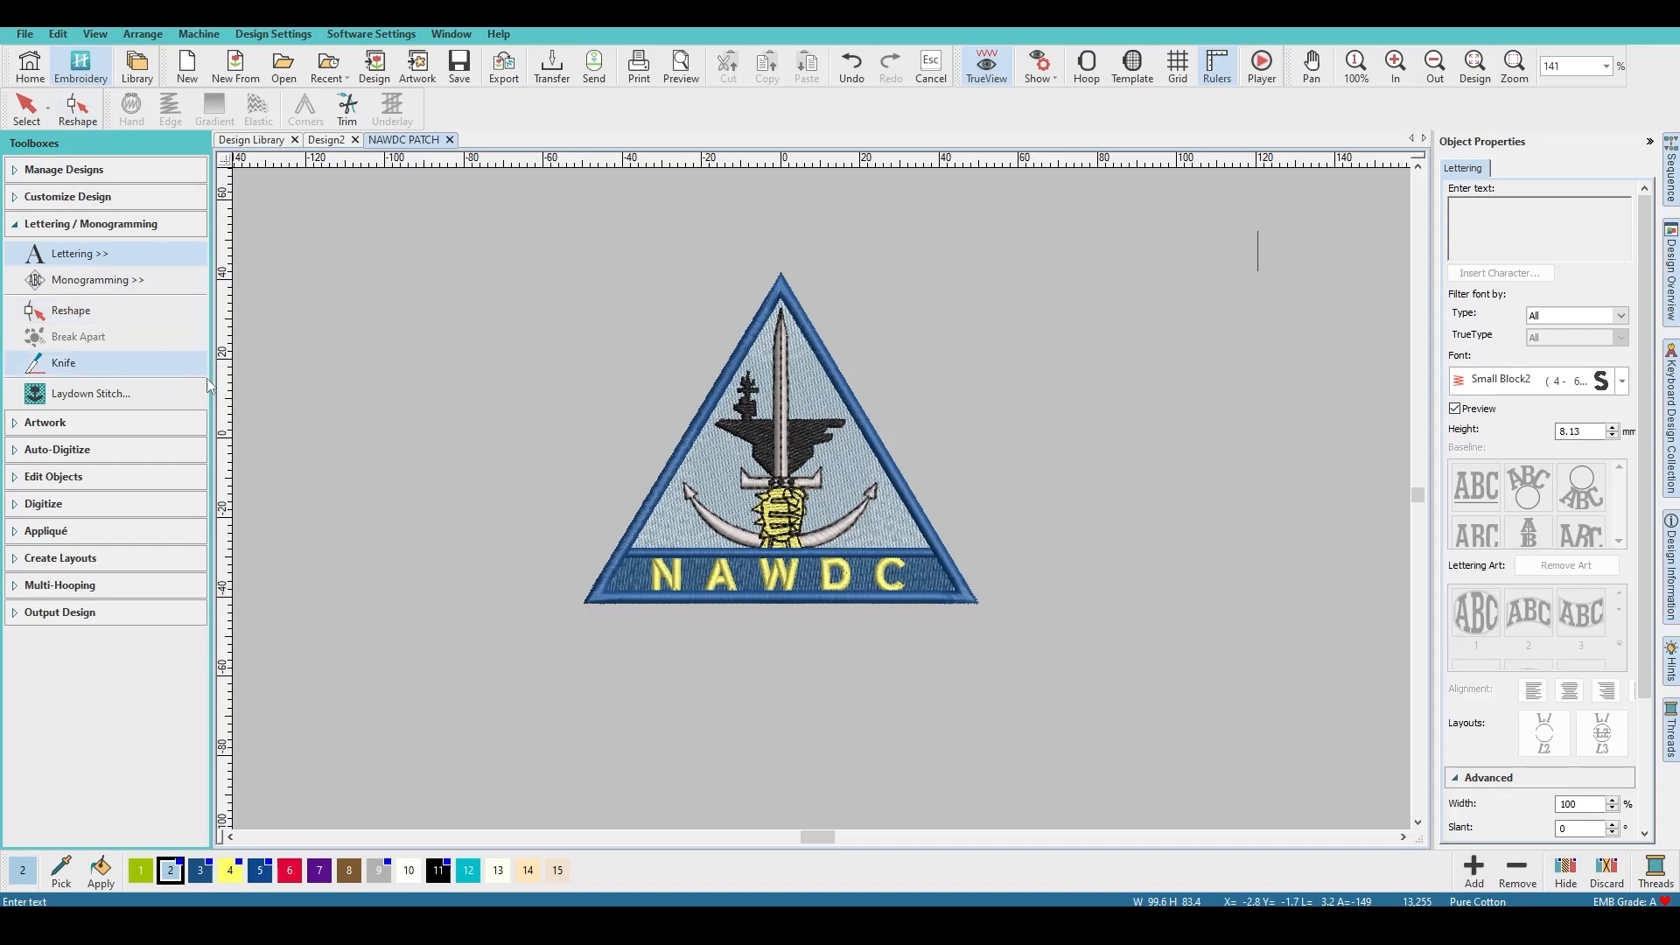
{"action": "scroll", "coordinate": [770, 490], "scroll_direction": "up", "scroll_amount": 5}
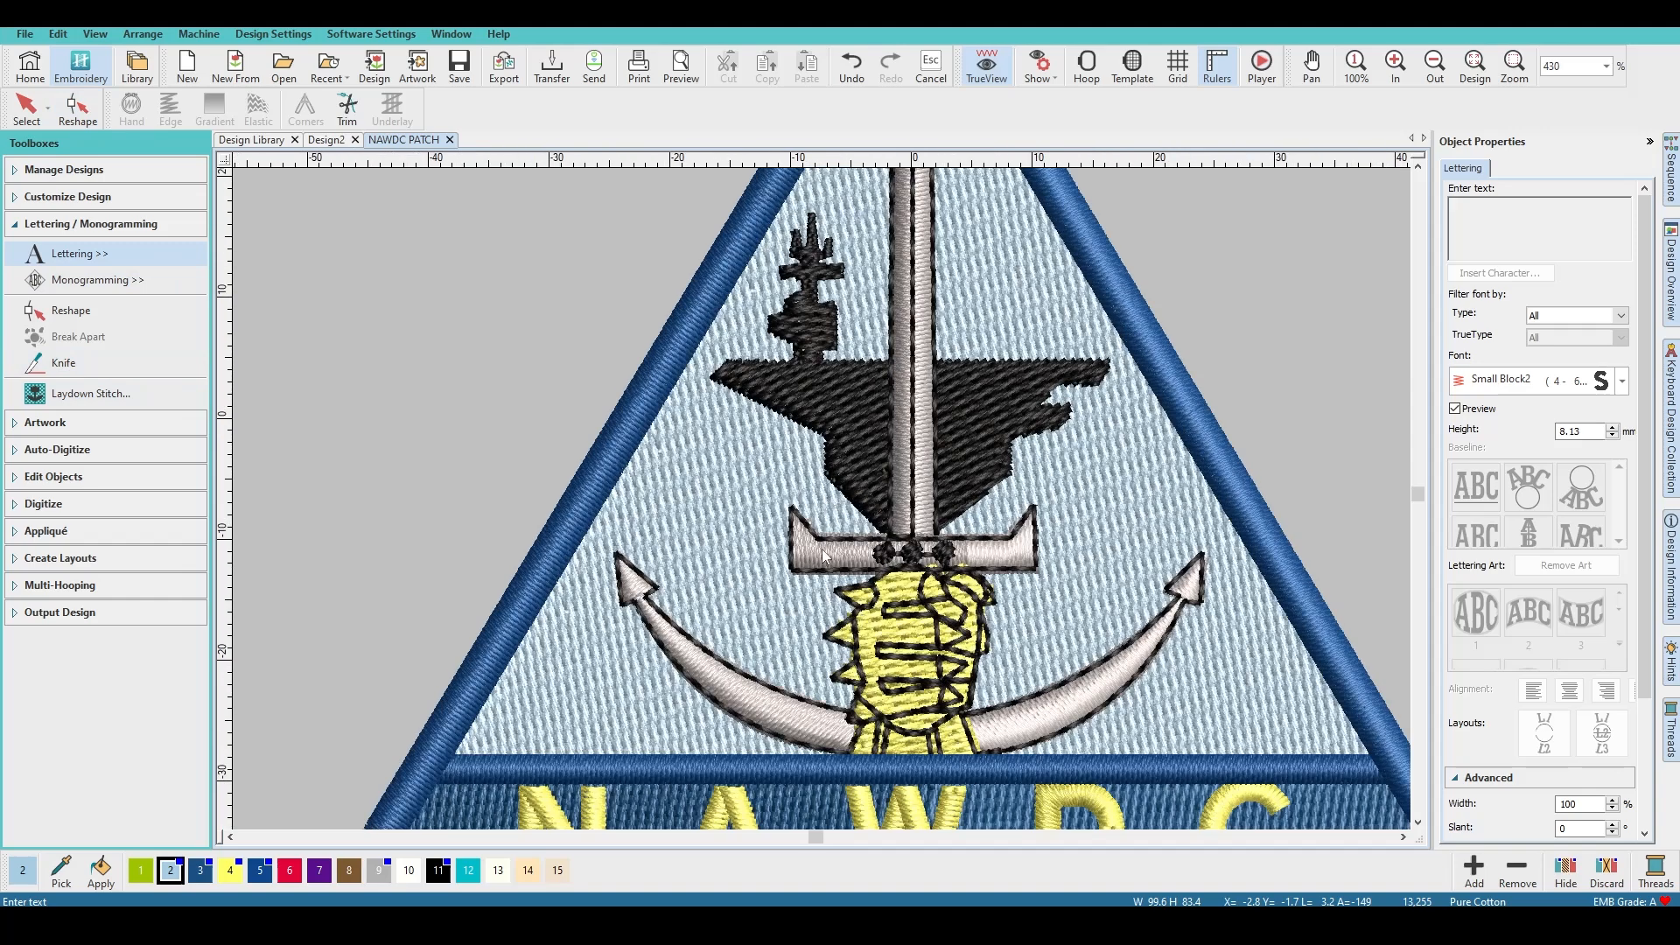
{"action": "left_click", "coordinate": [832, 563]}
{"action": "key", "text": "Escape"}
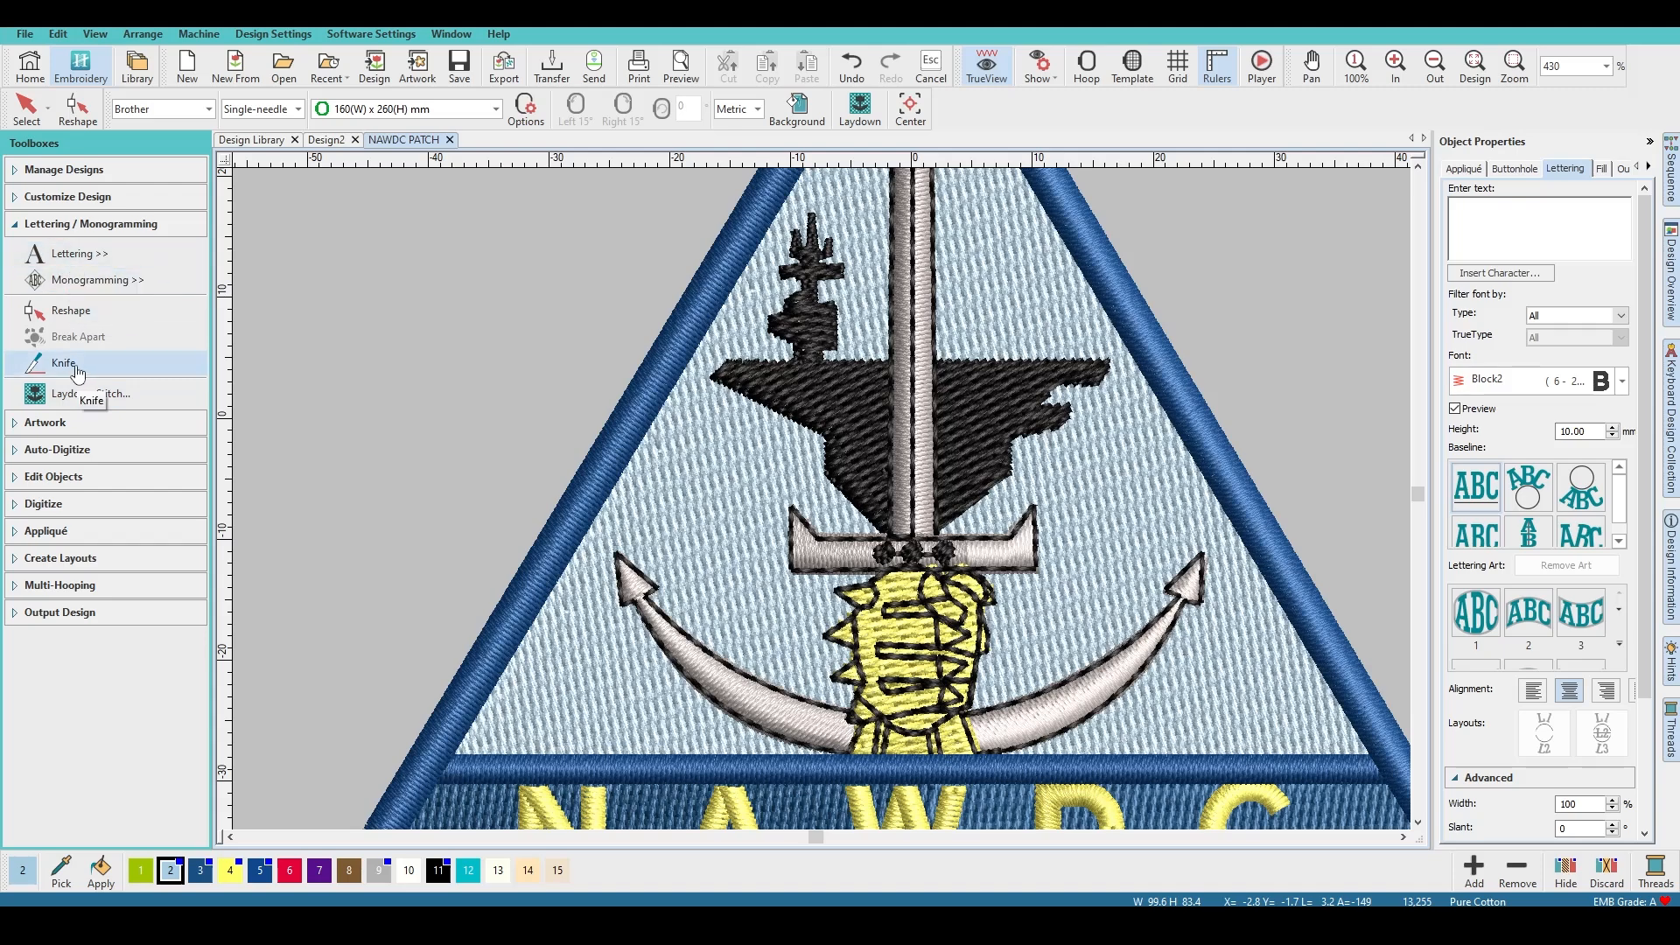
Step: Try to break the NAWDC lettering apart outside the patch and shift the letter A away from the others
{"action": "scroll", "coordinate": [607, 535], "scroll_direction": "down", "scroll_amount": 3}
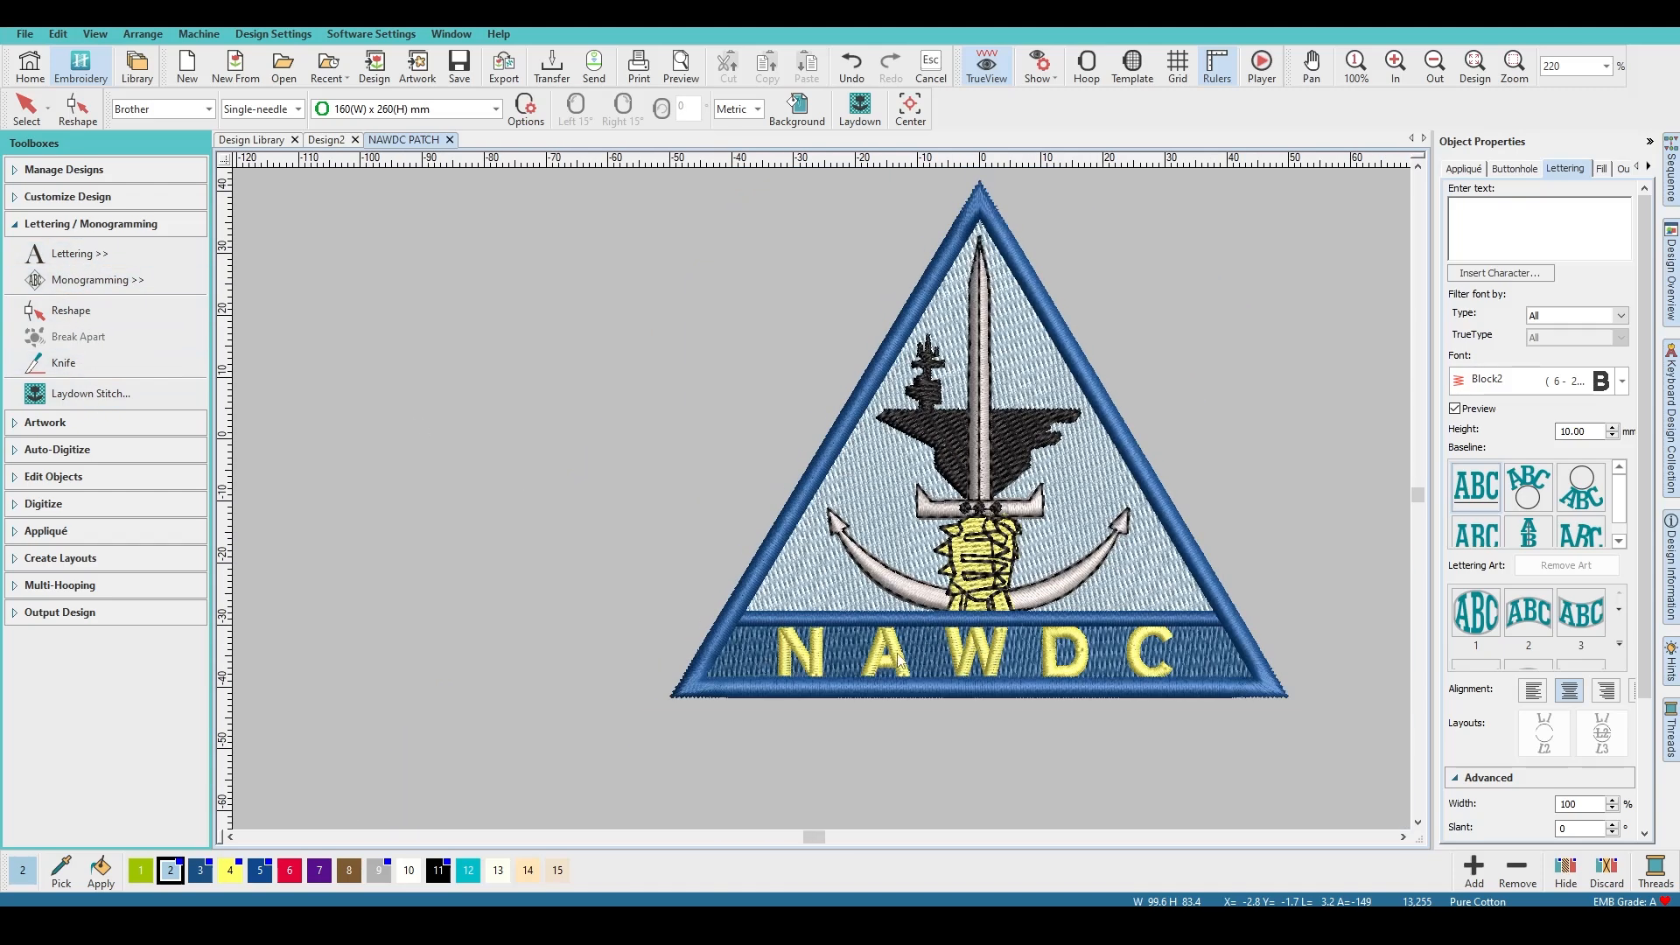
{"action": "left_click", "coordinate": [901, 661]}
{"action": "left_click_drag", "start_coordinate": [588, 420], "coordinate": [507, 359]}
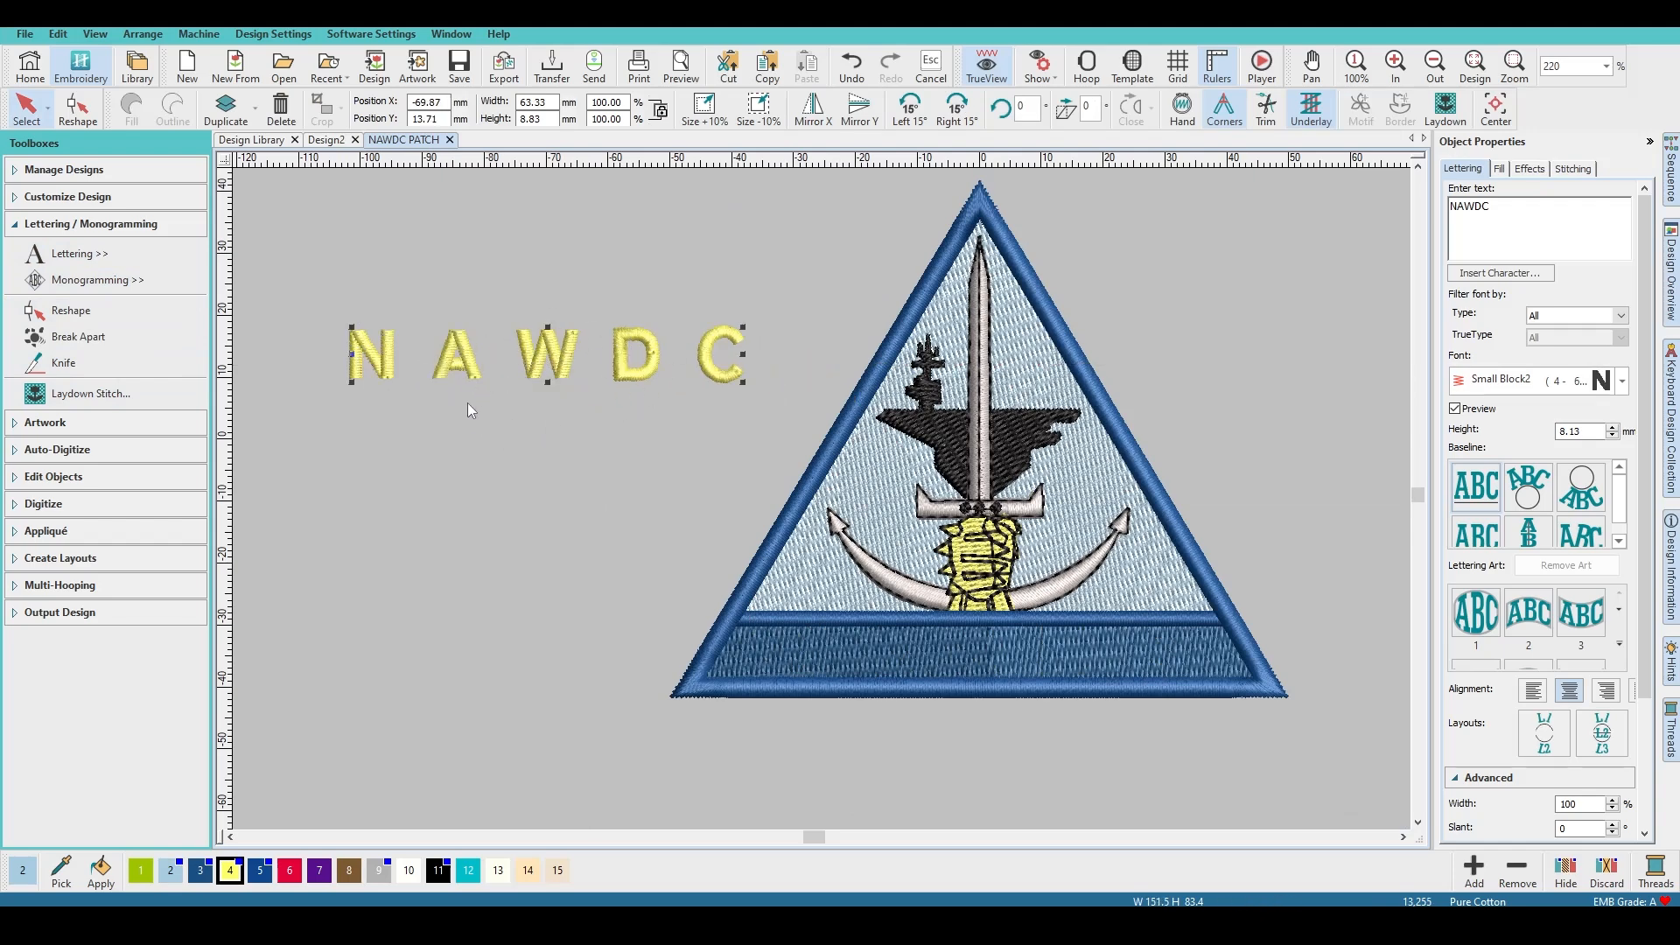
{"action": "left_click", "coordinate": [78, 336]}
{"action": "left_click_drag", "start_coordinate": [464, 371], "coordinate": [463, 270]}
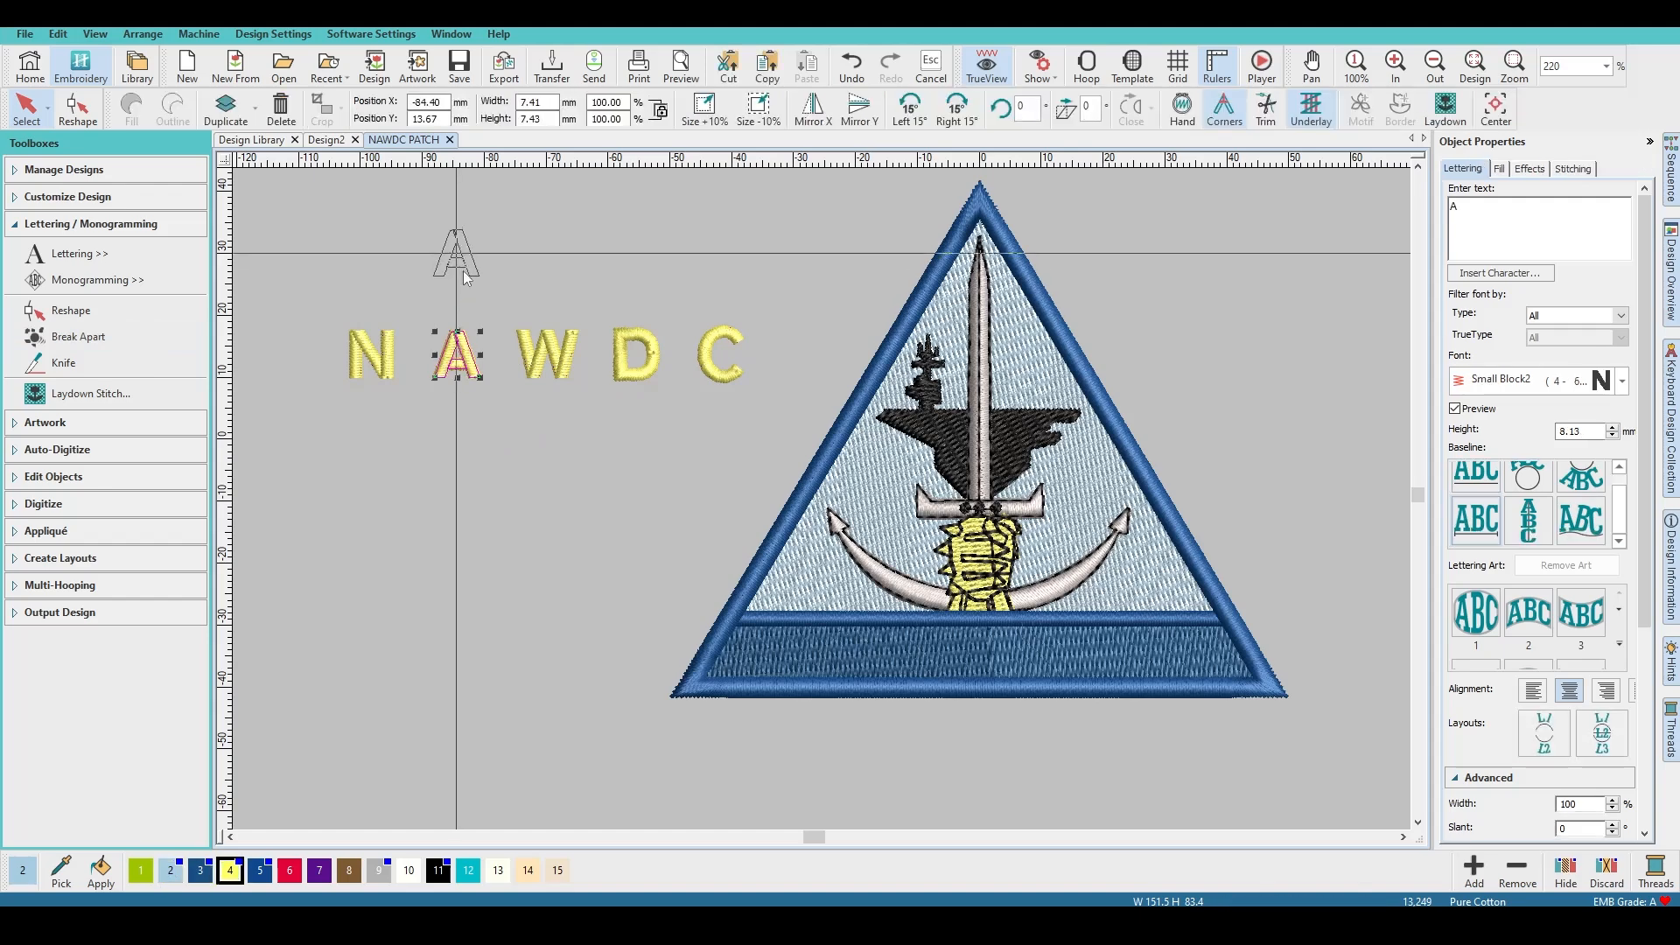
{"action": "key", "text": "ctrl+z"}
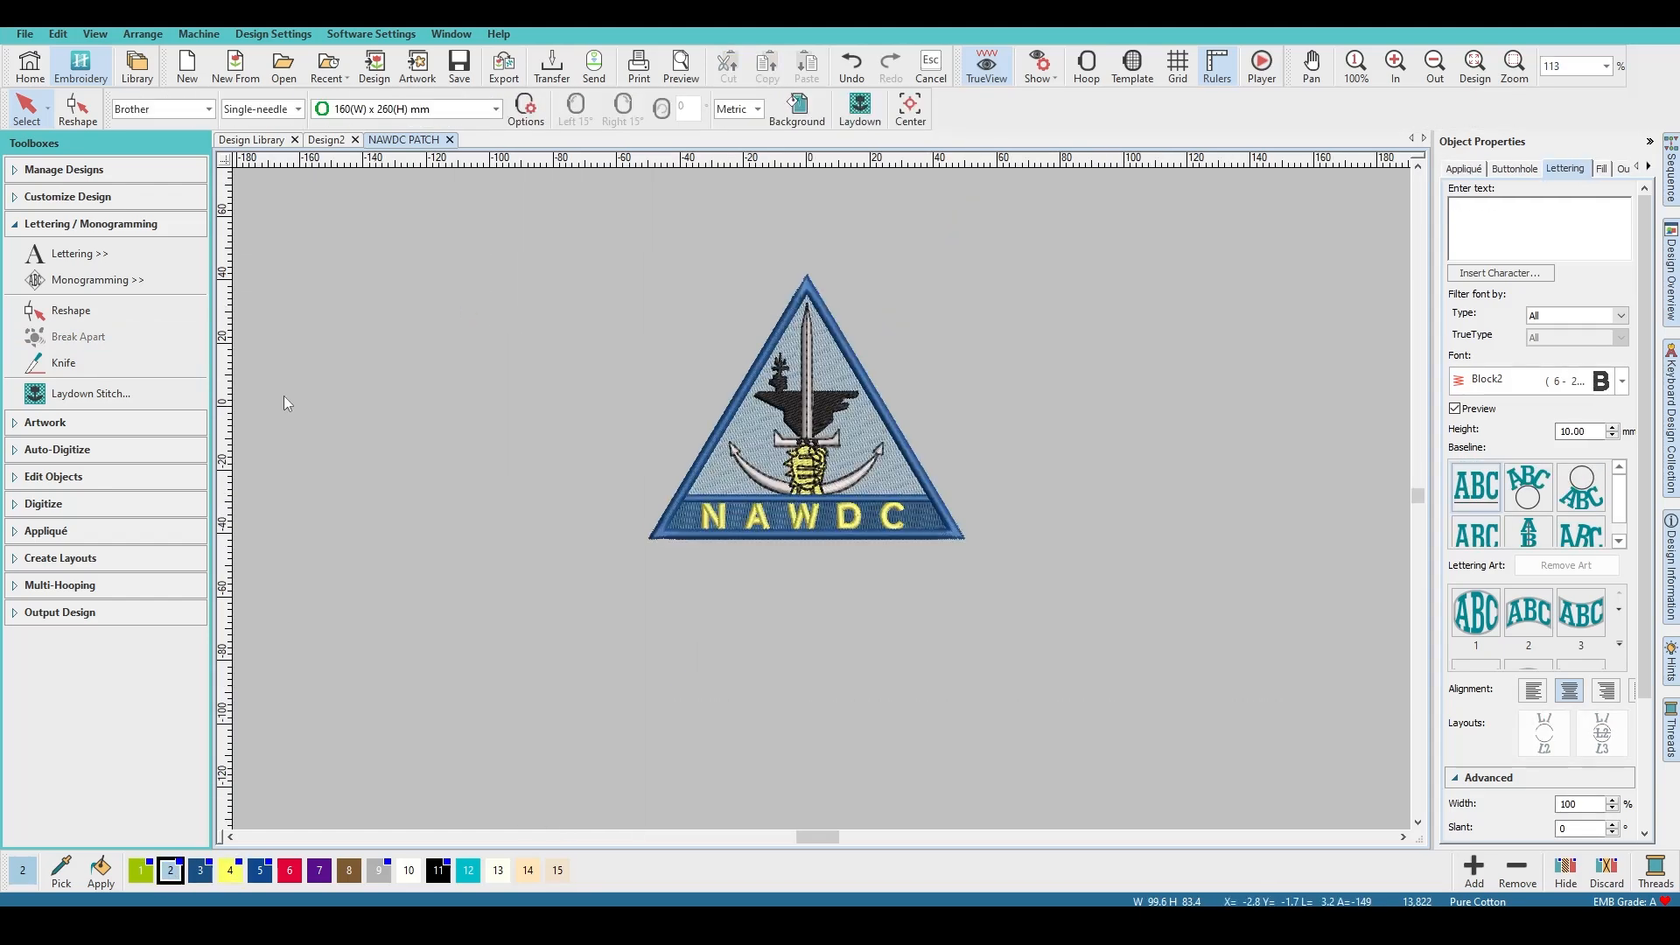
Step: Examine the Laydown Stitch settings along with the Artwork and Auto-Digitize tools
{"action": "left_click", "coordinate": [121, 395]}
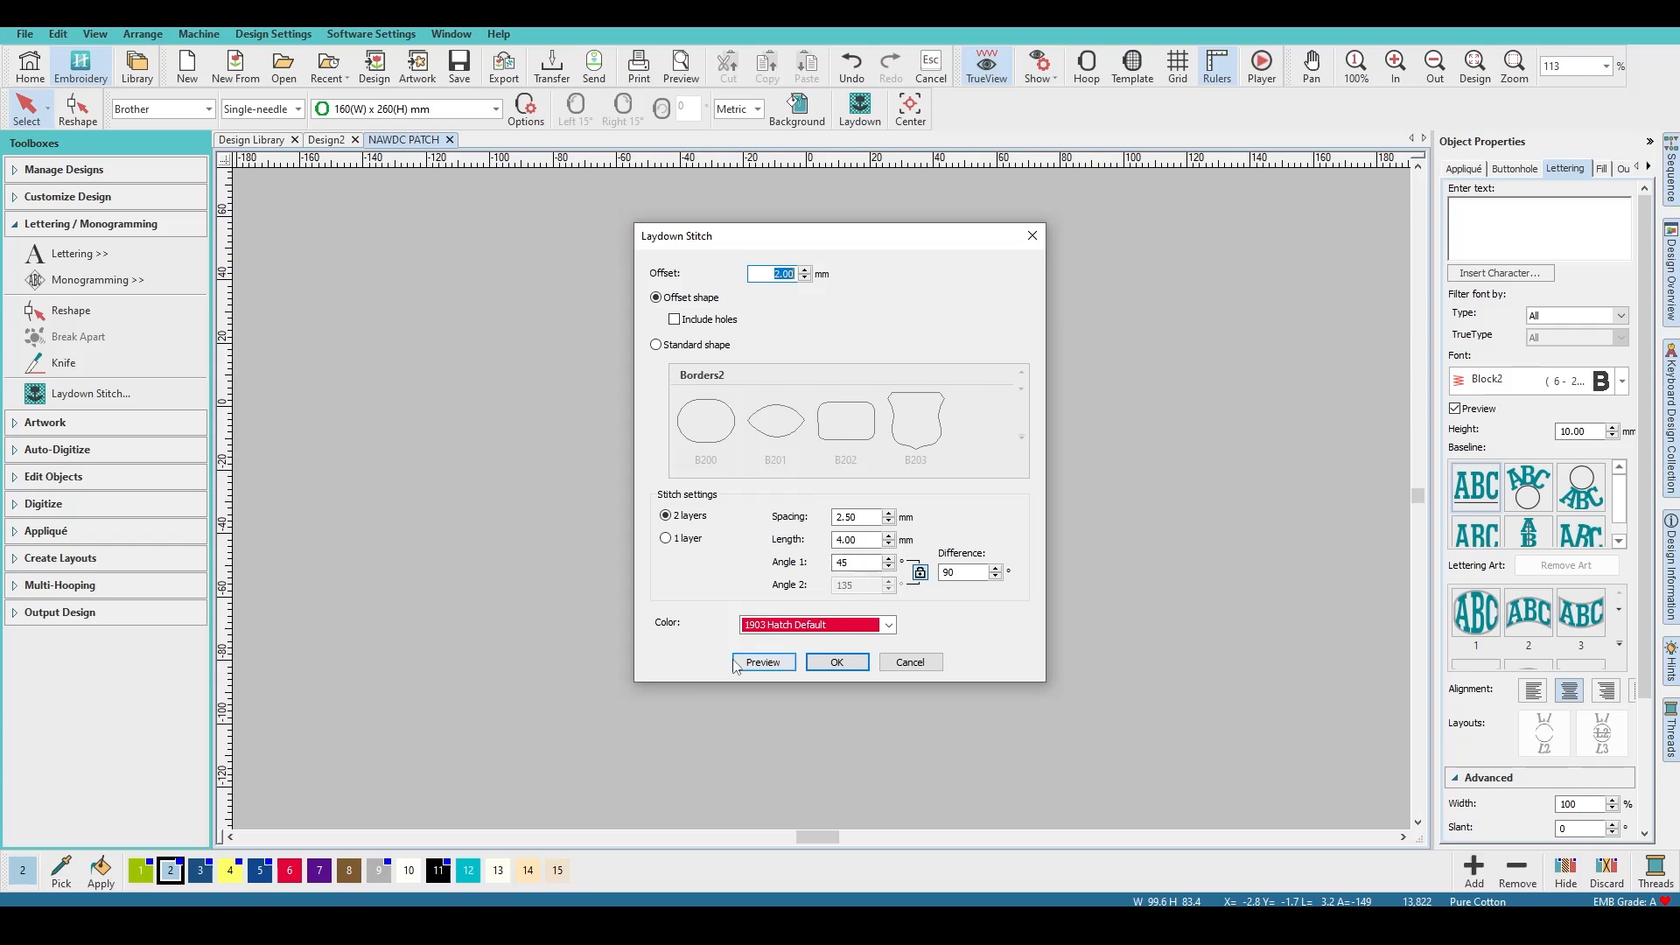
{"action": "left_click", "coordinate": [909, 662]}
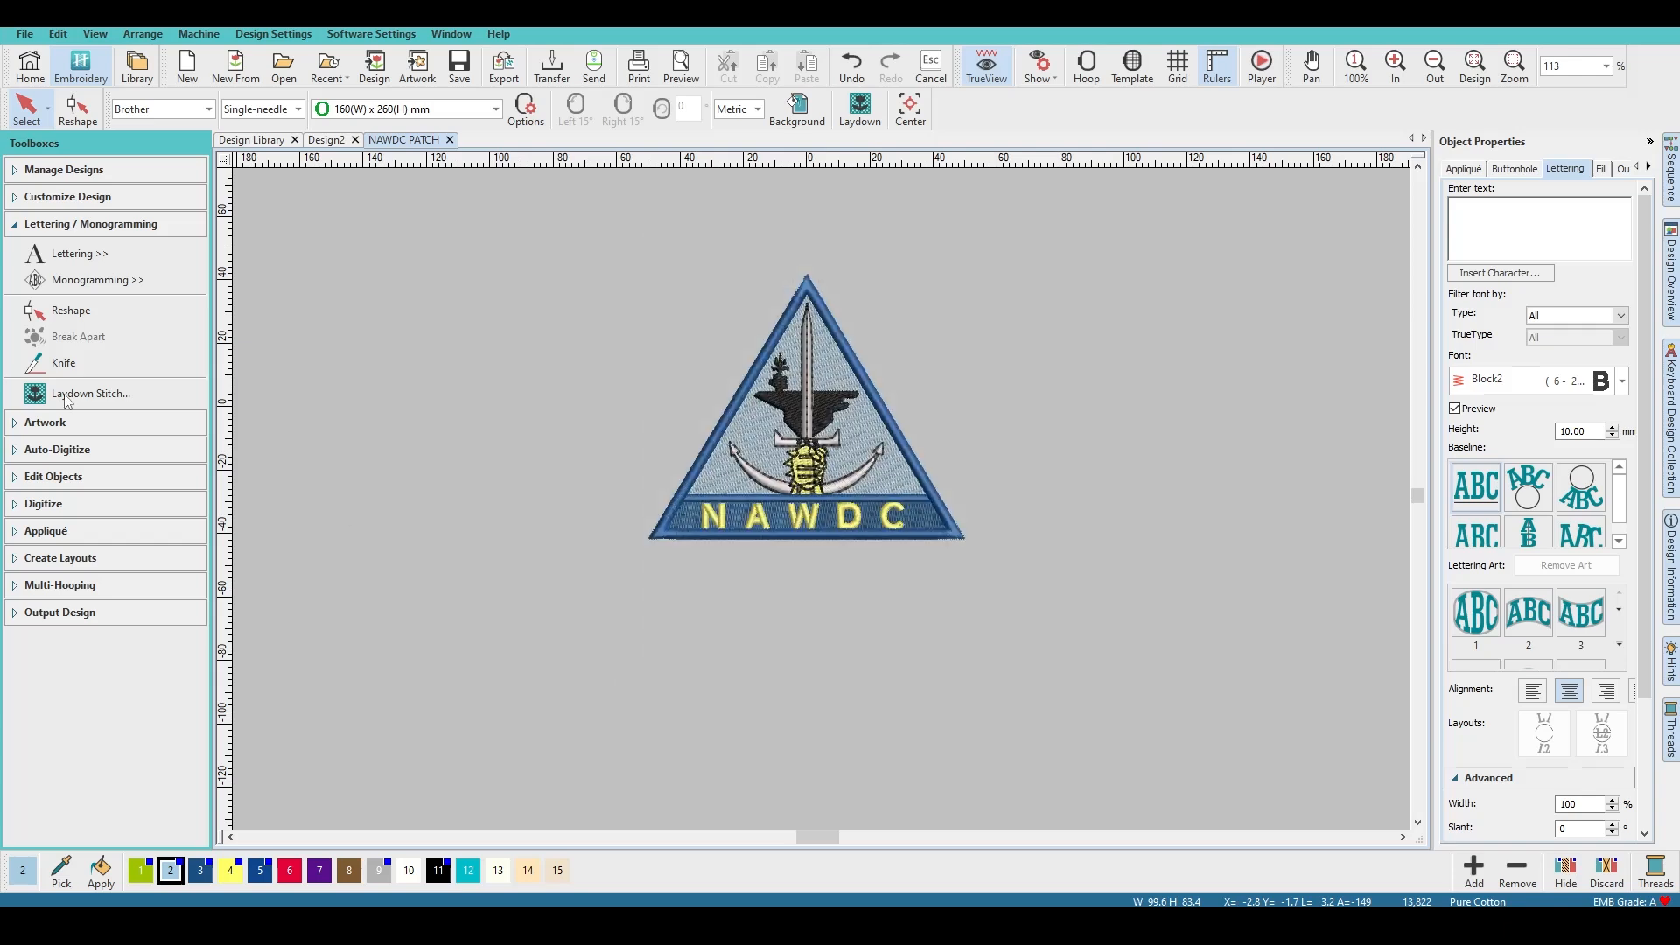
{"action": "left_click", "coordinate": [78, 225]}
{"action": "left_click", "coordinate": [75, 253]}
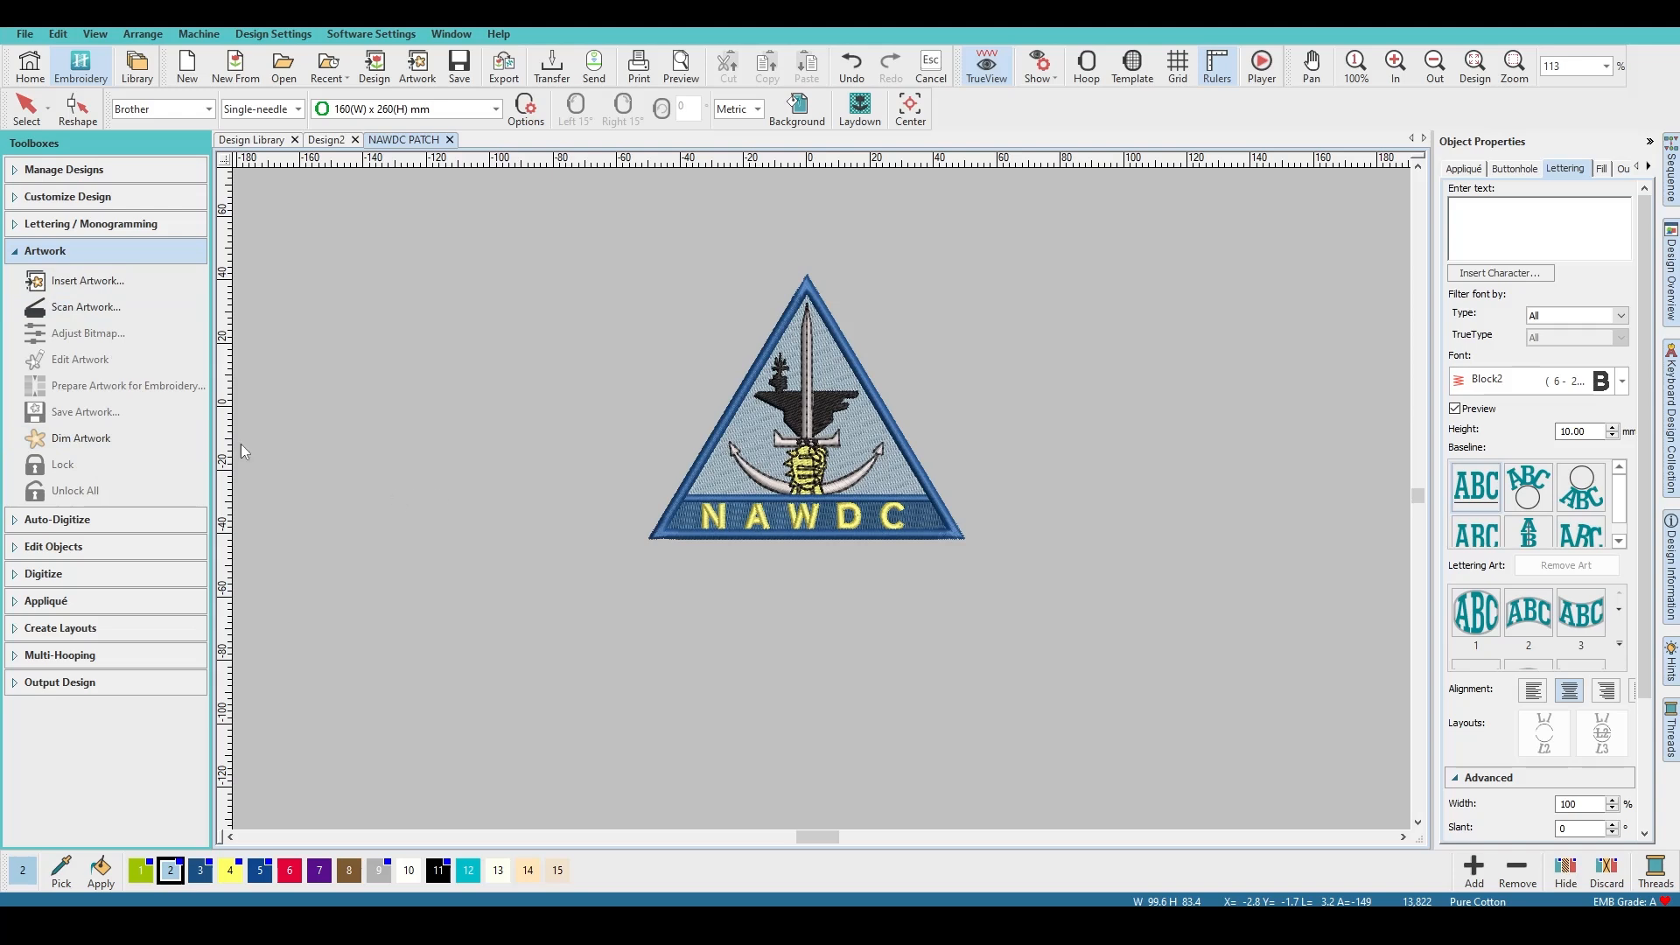
{"action": "left_click", "coordinate": [35, 253]}
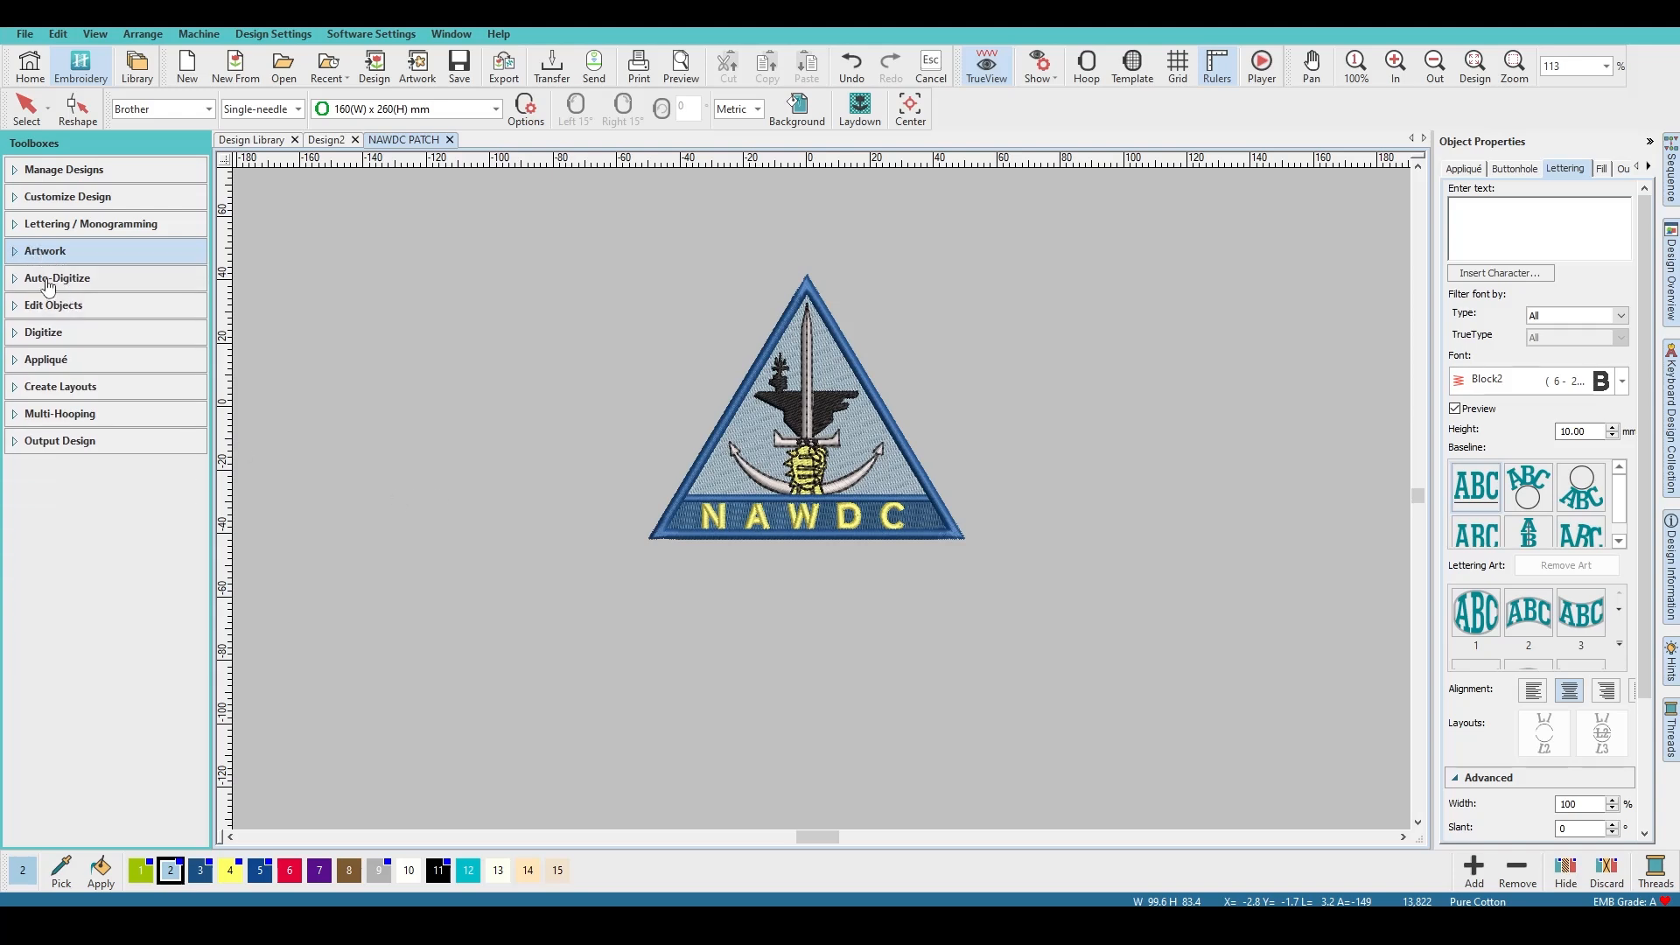
{"action": "left_click", "coordinate": [56, 277]}
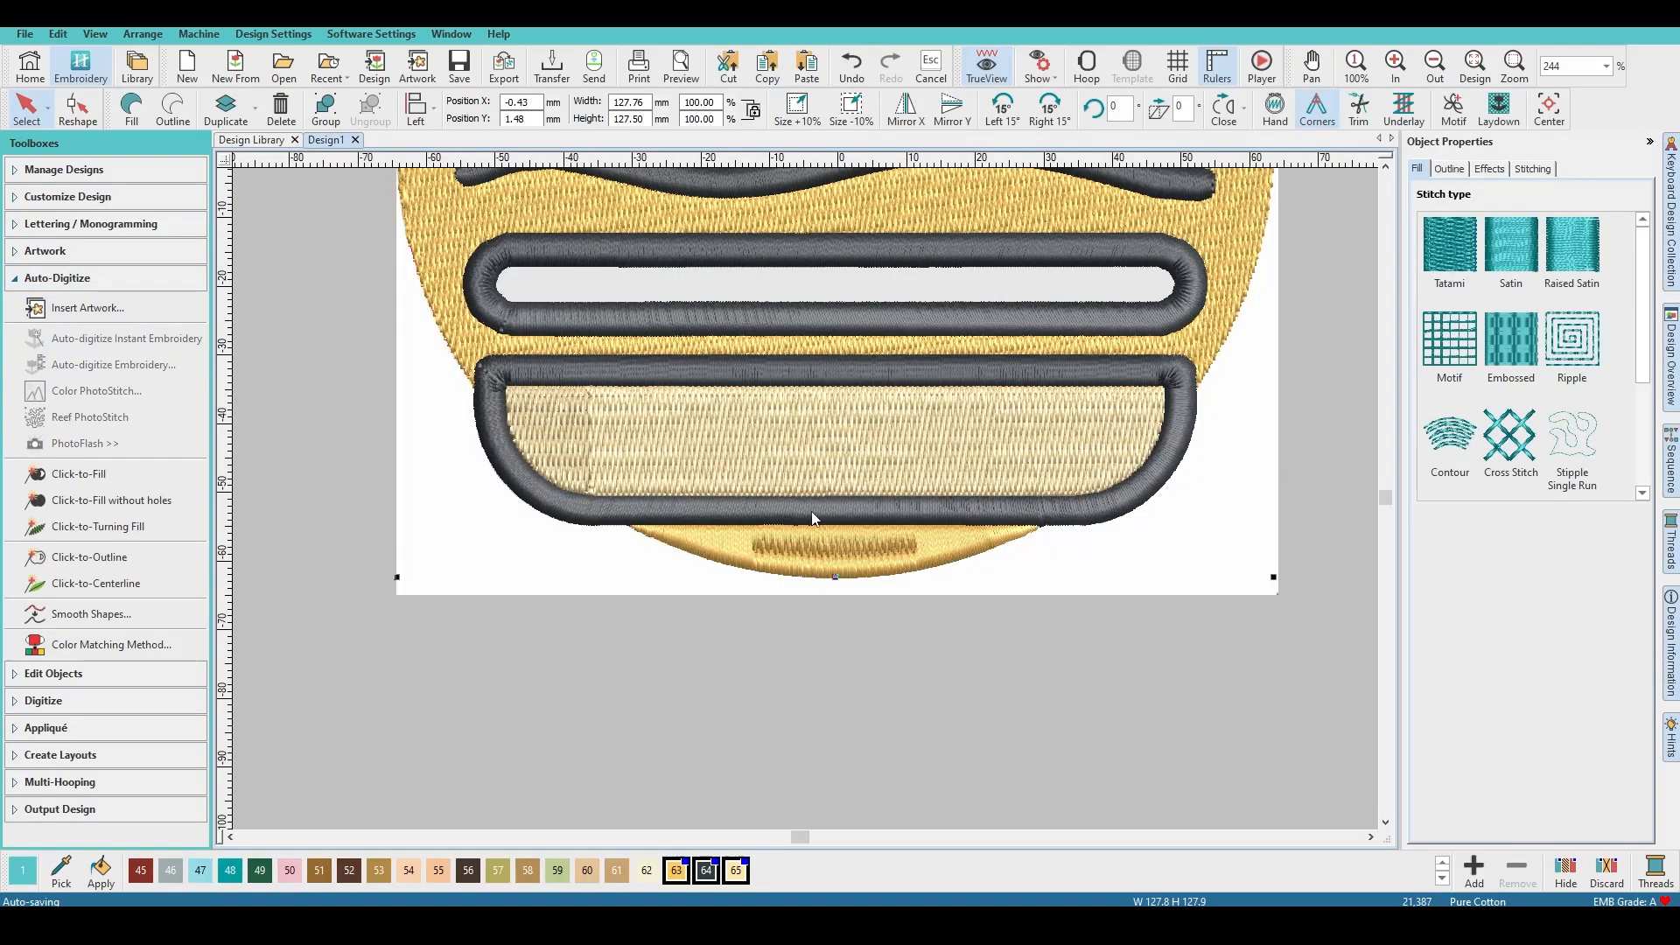
Step: Undo the burger artwork's stitch objects and apply Click-to-Fill to the yellow background circle
{"action": "scroll", "coordinate": [768, 544], "scroll_direction": "up", "scroll_amount": 2}
{"action": "scroll", "coordinate": [773, 554], "scroll_direction": "down", "scroll_amount": 2}
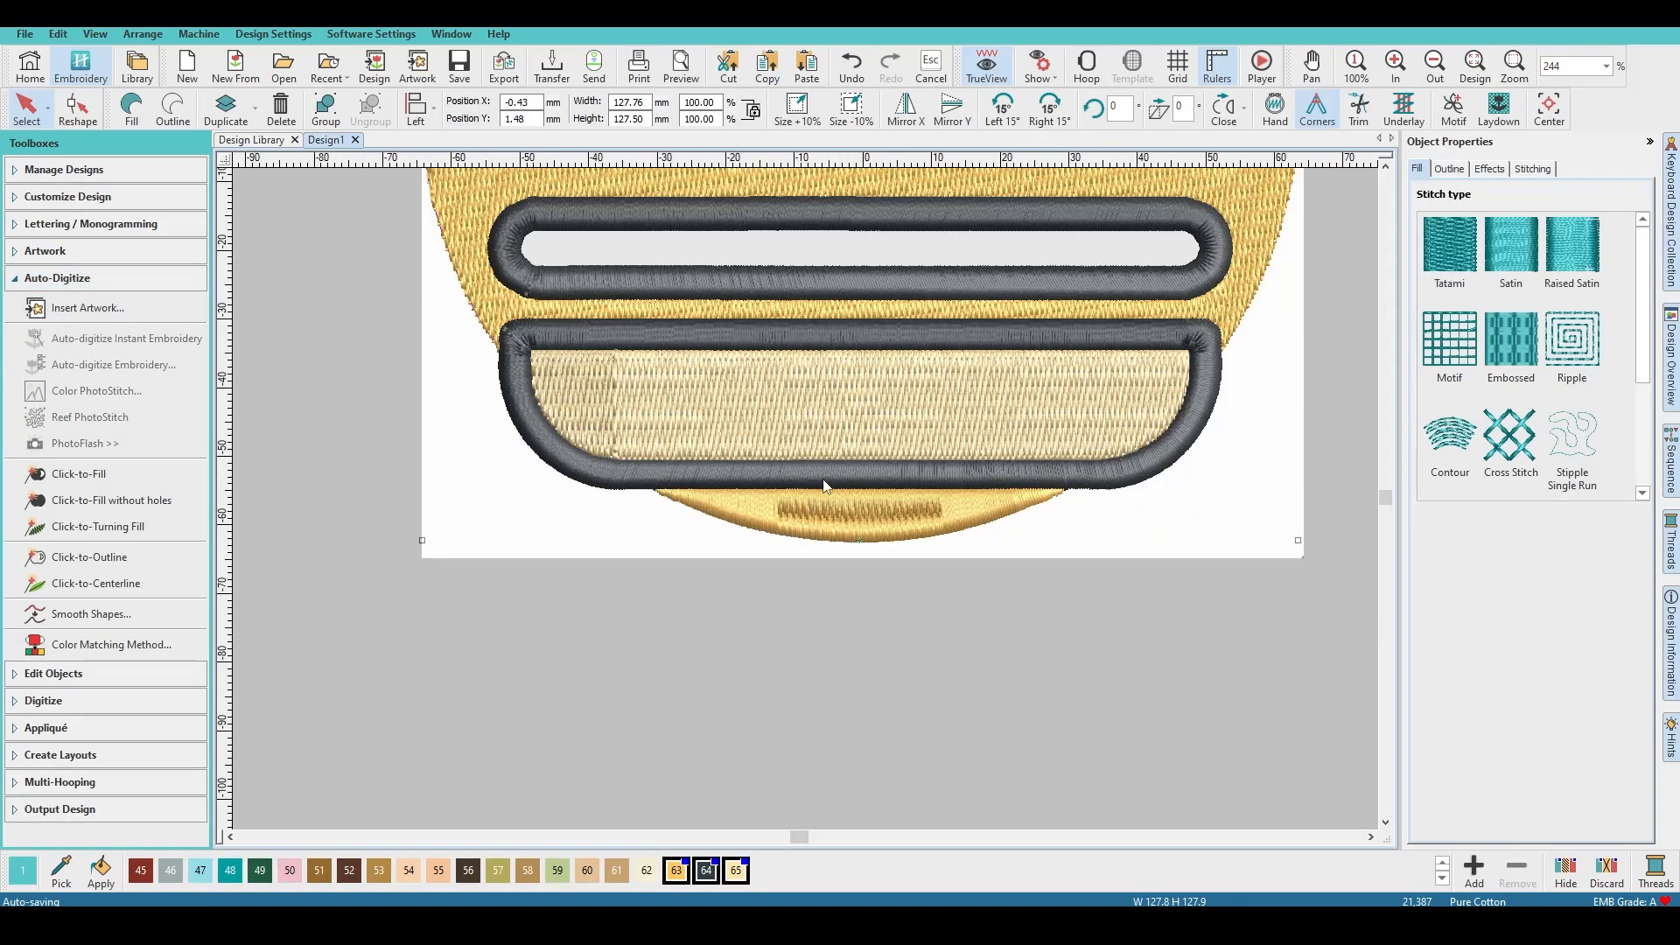
{"action": "scroll", "coordinate": [825, 486], "scroll_direction": "down", "scroll_amount": 5}
{"action": "scroll", "coordinate": [824, 445], "scroll_direction": "up", "scroll_amount": 3}
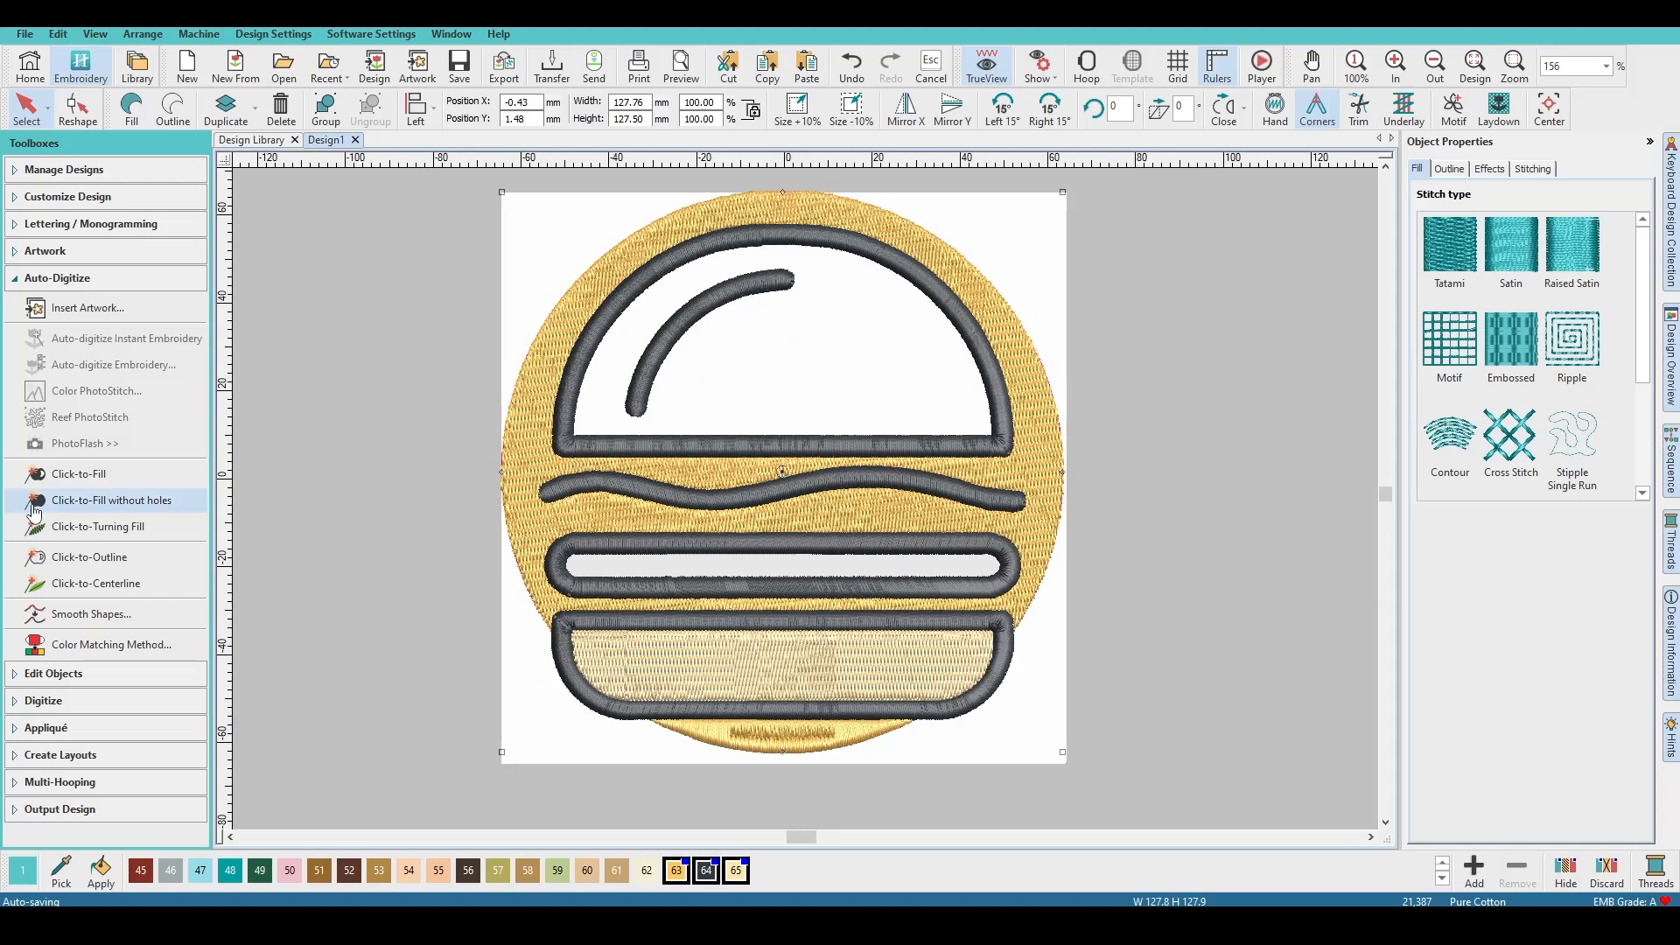
{"action": "key", "text": "ctrl+z"}
{"action": "left_click", "coordinate": [91, 479]}
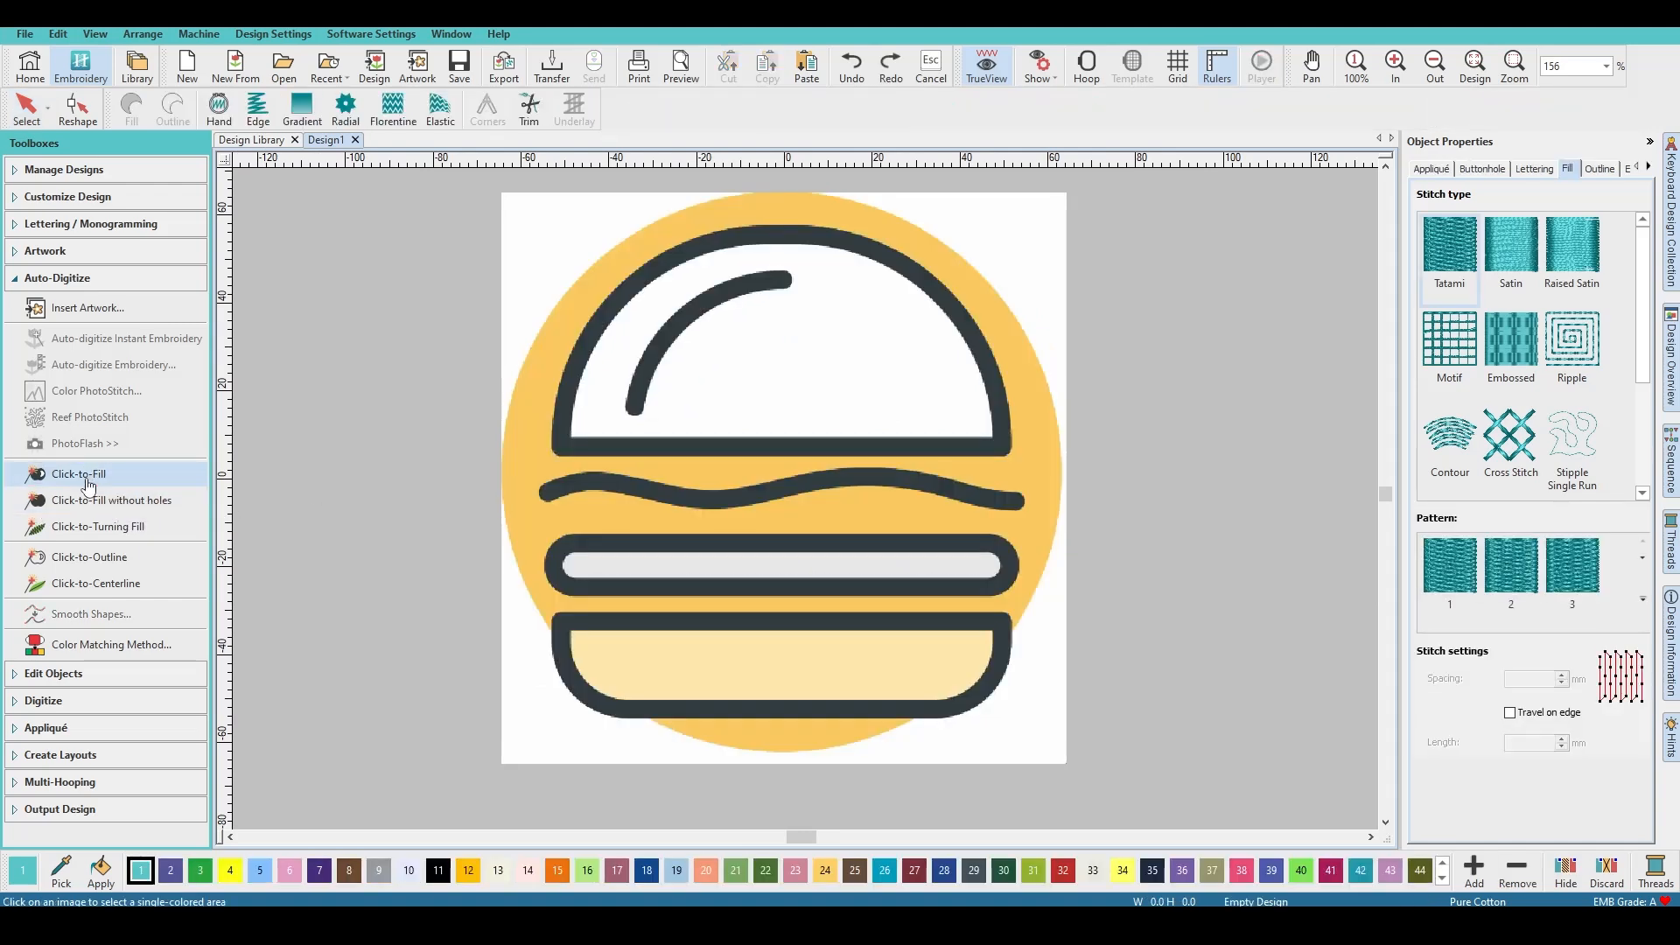
{"action": "left_click", "coordinate": [735, 474]}
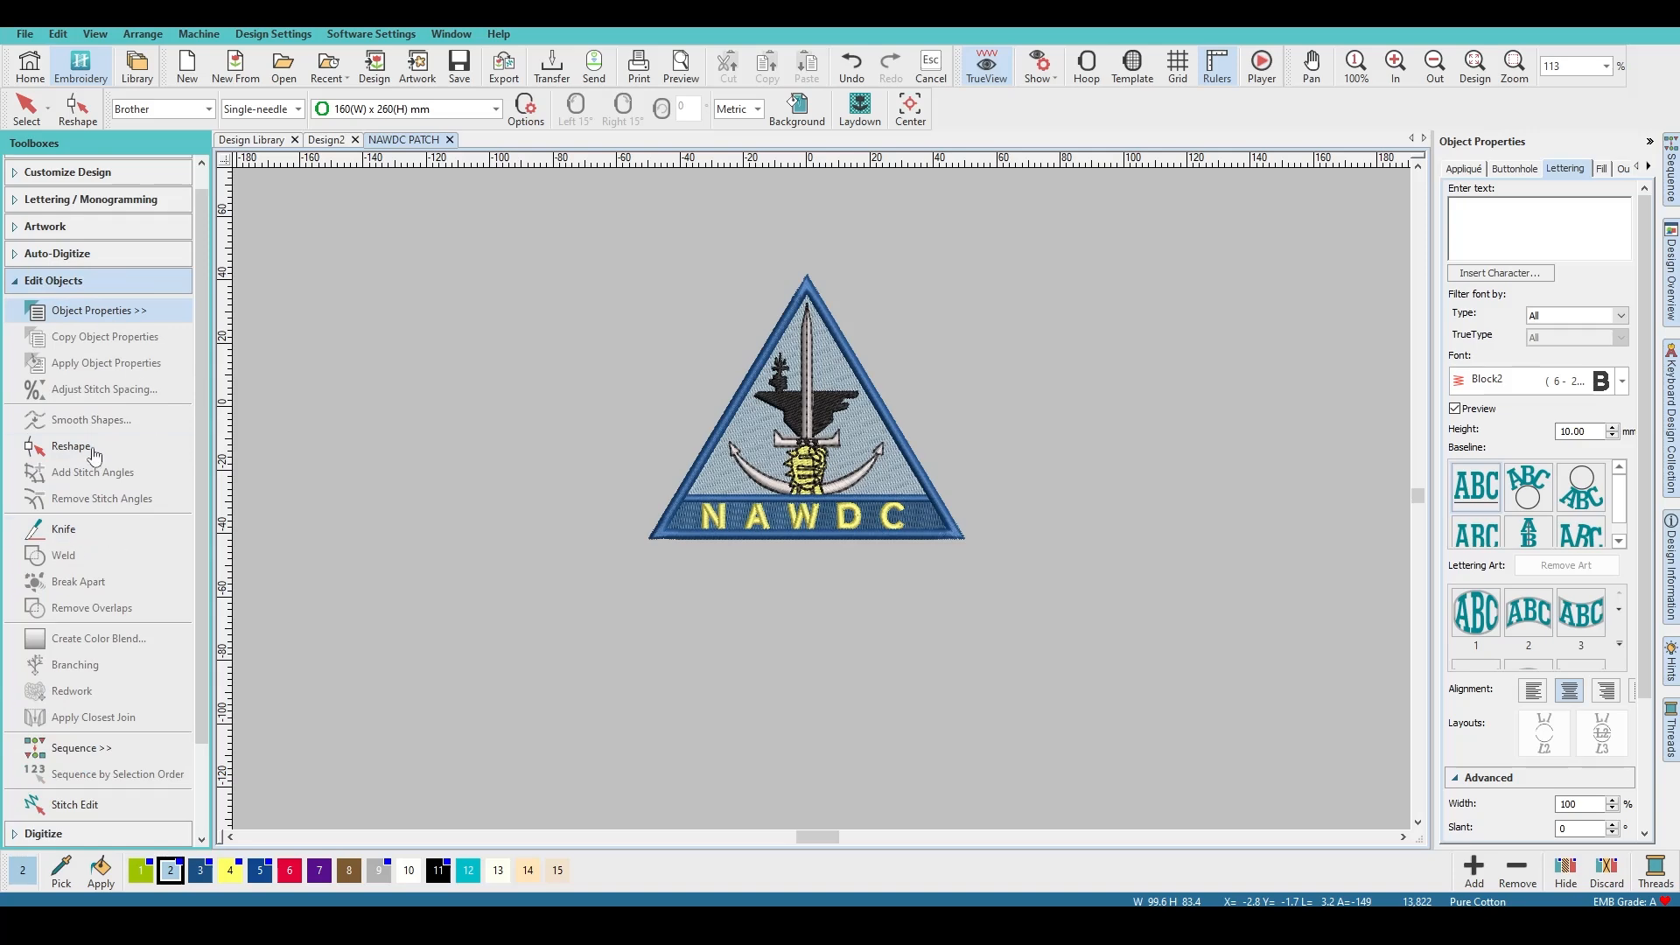
Step: Move the anchor's left arm out of the patch to the empty area beside the triangle
{"action": "scroll", "coordinate": [378, 501], "scroll_direction": "down", "scroll_amount": 2}
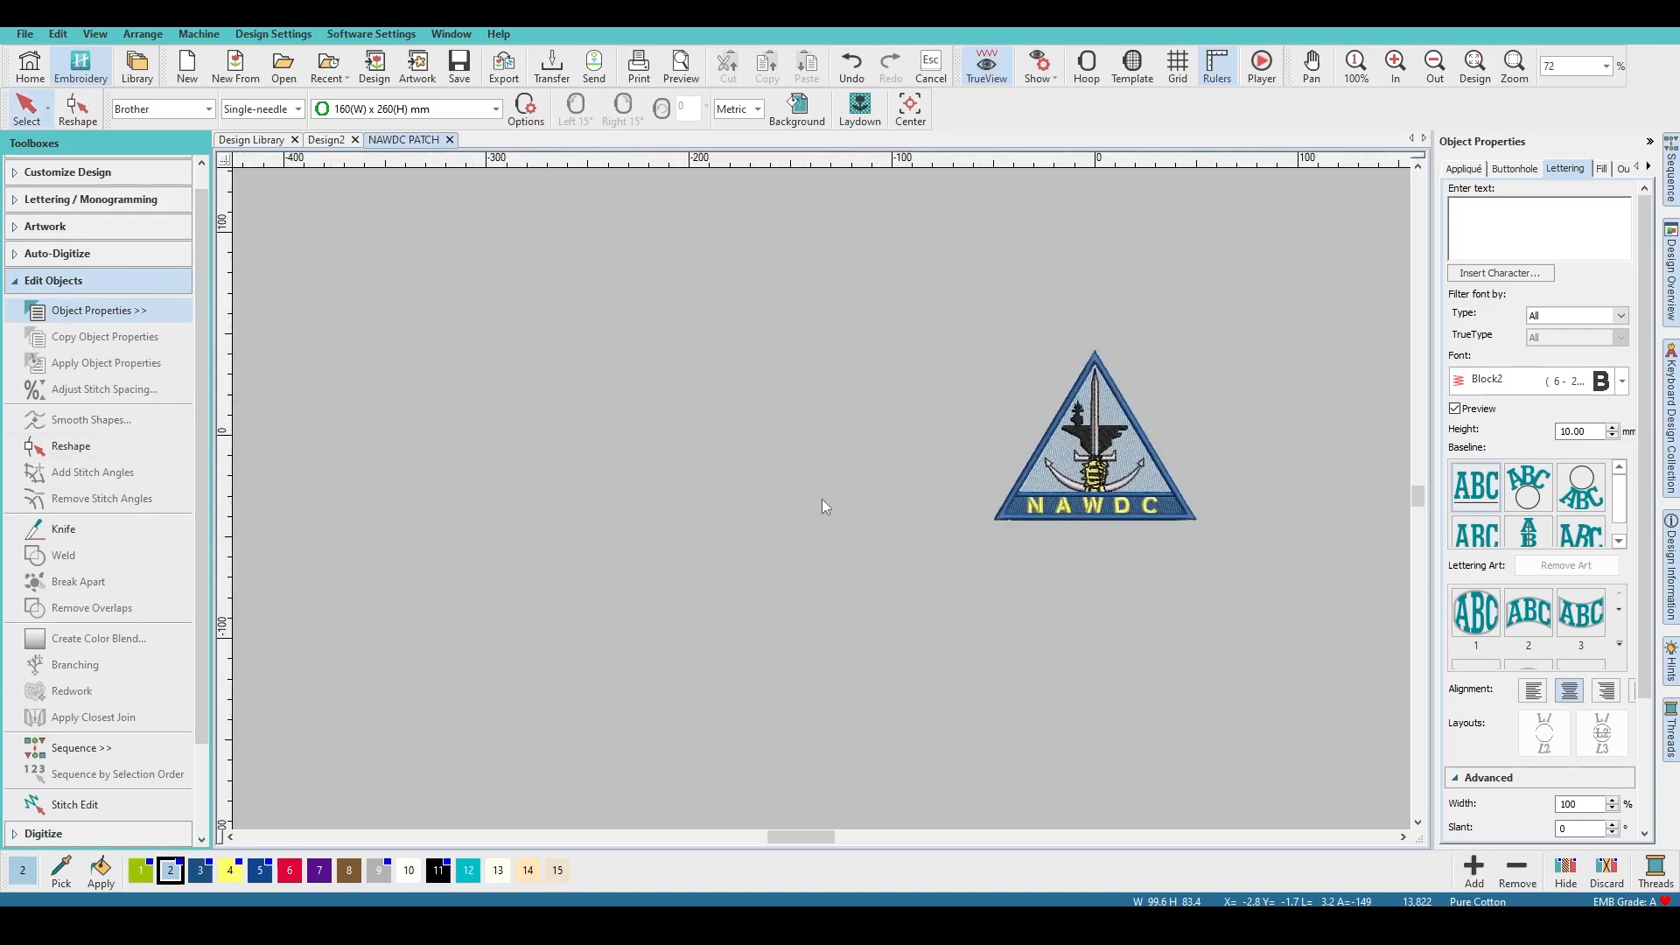
{"action": "scroll", "coordinate": [1078, 520], "scroll_direction": "up", "scroll_amount": 3}
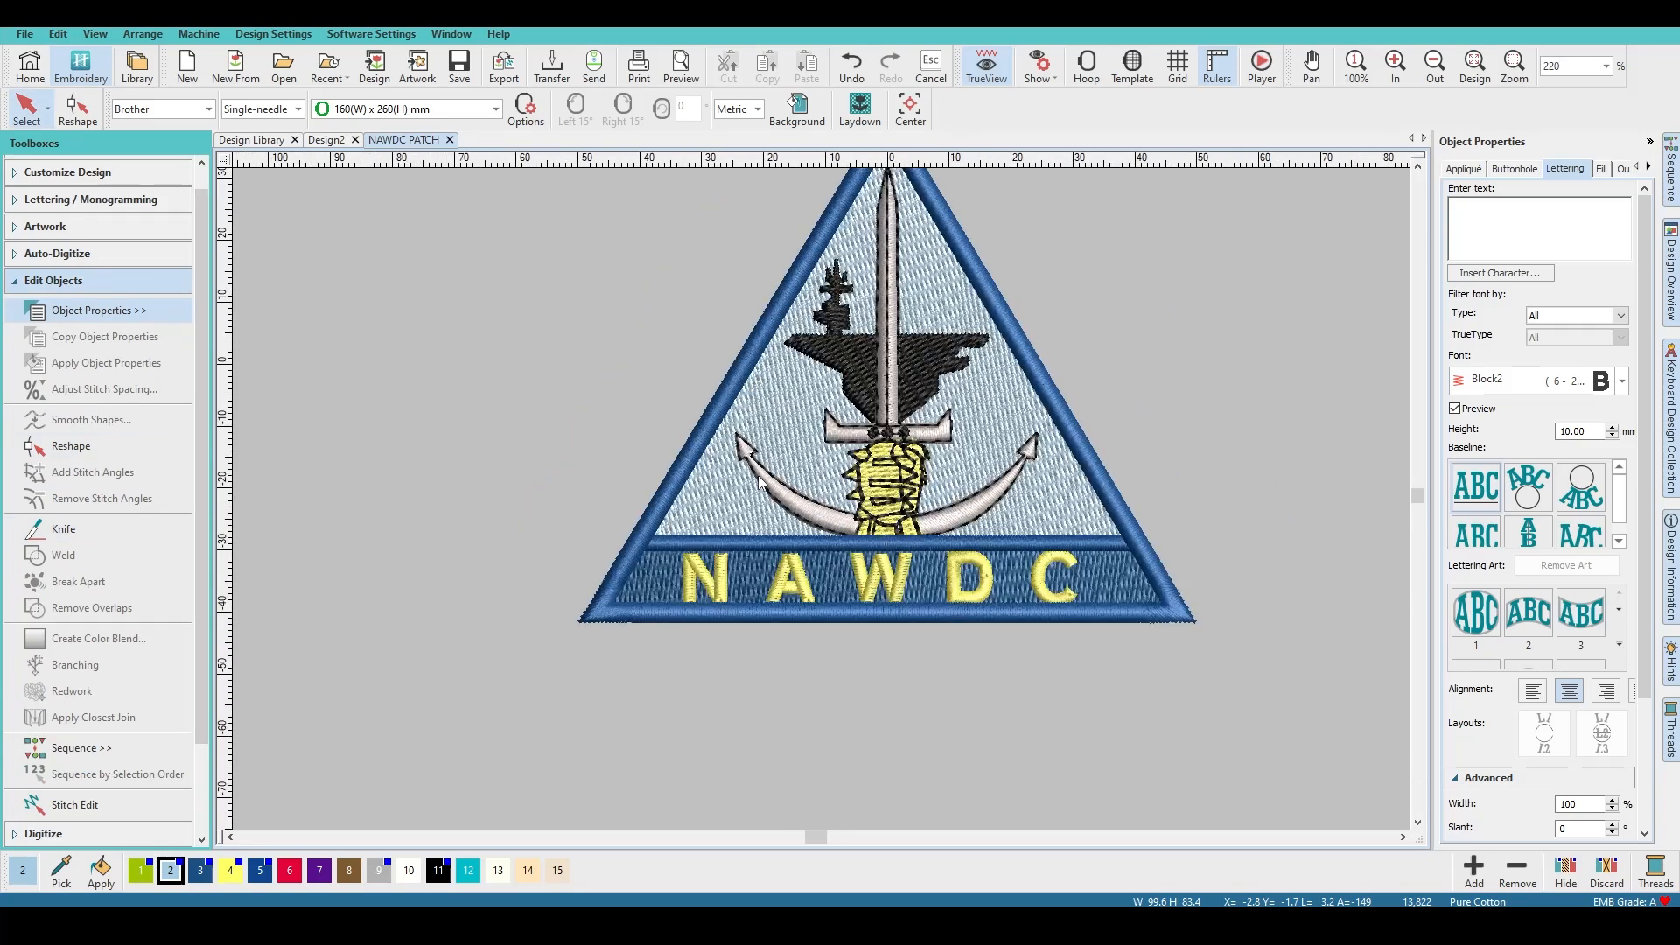
{"action": "left_click", "coordinate": [816, 512]}
{"action": "left_click_drag", "start_coordinate": [815, 512], "coordinate": [492, 440]}
{"action": "scroll", "coordinate": [493, 441], "scroll_direction": "up", "scroll_amount": 3}
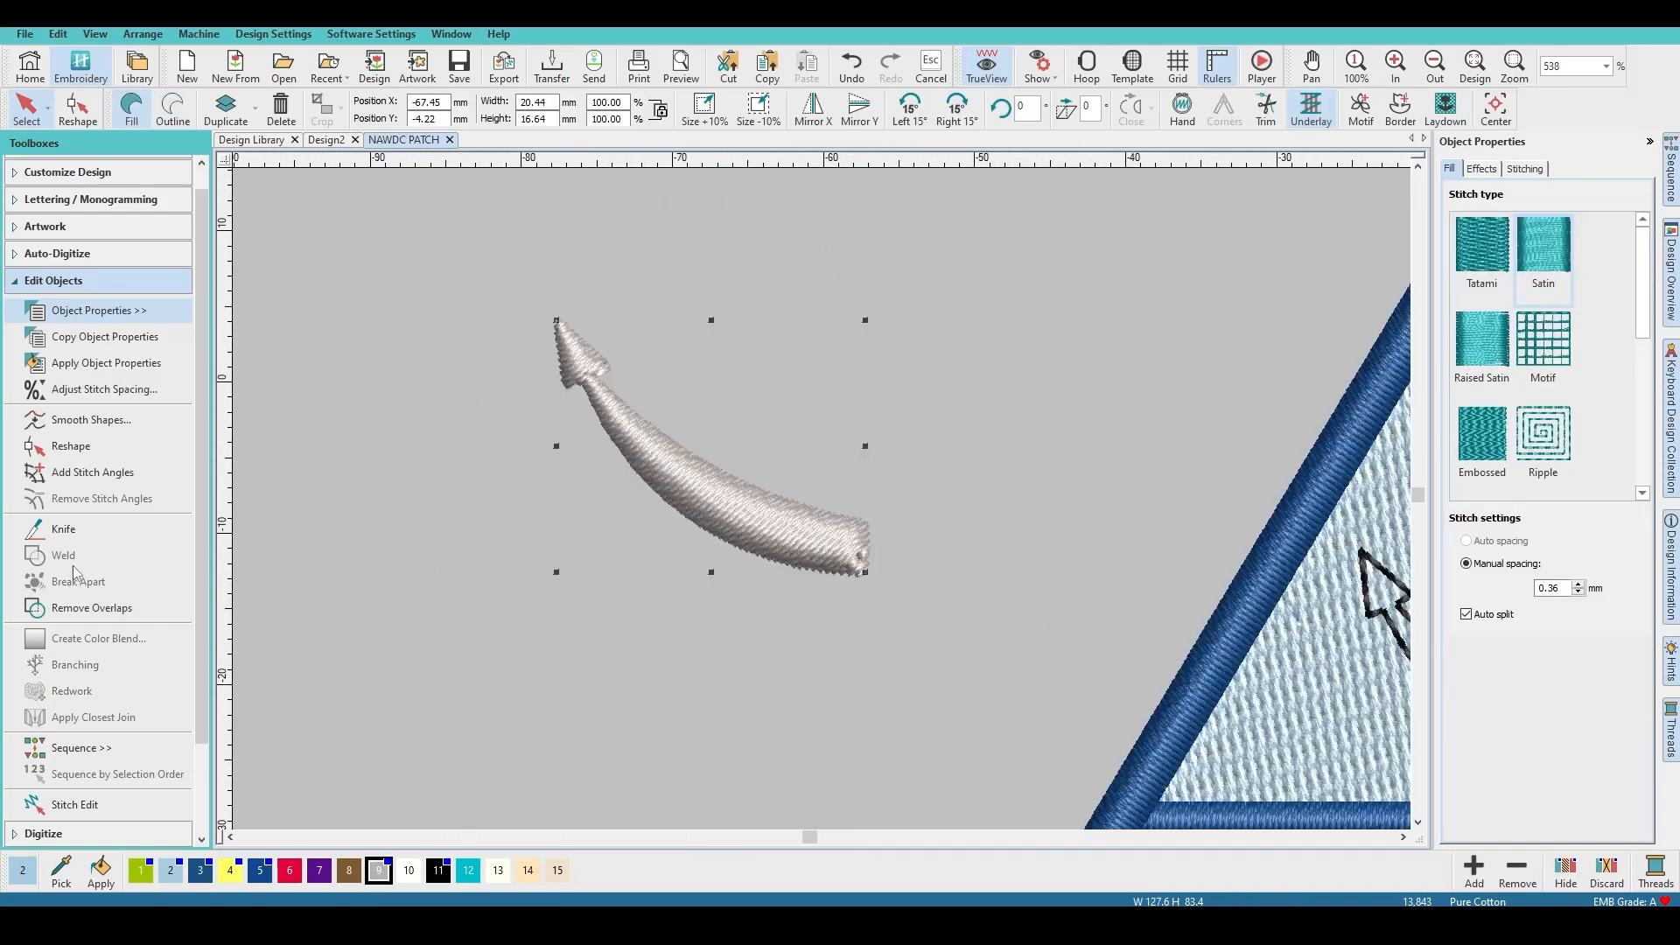
Step: Cut the detached anchor arm crosswise in two places with the Knife and pull the resulting pieces apart
{"action": "left_click", "coordinate": [83, 532]}
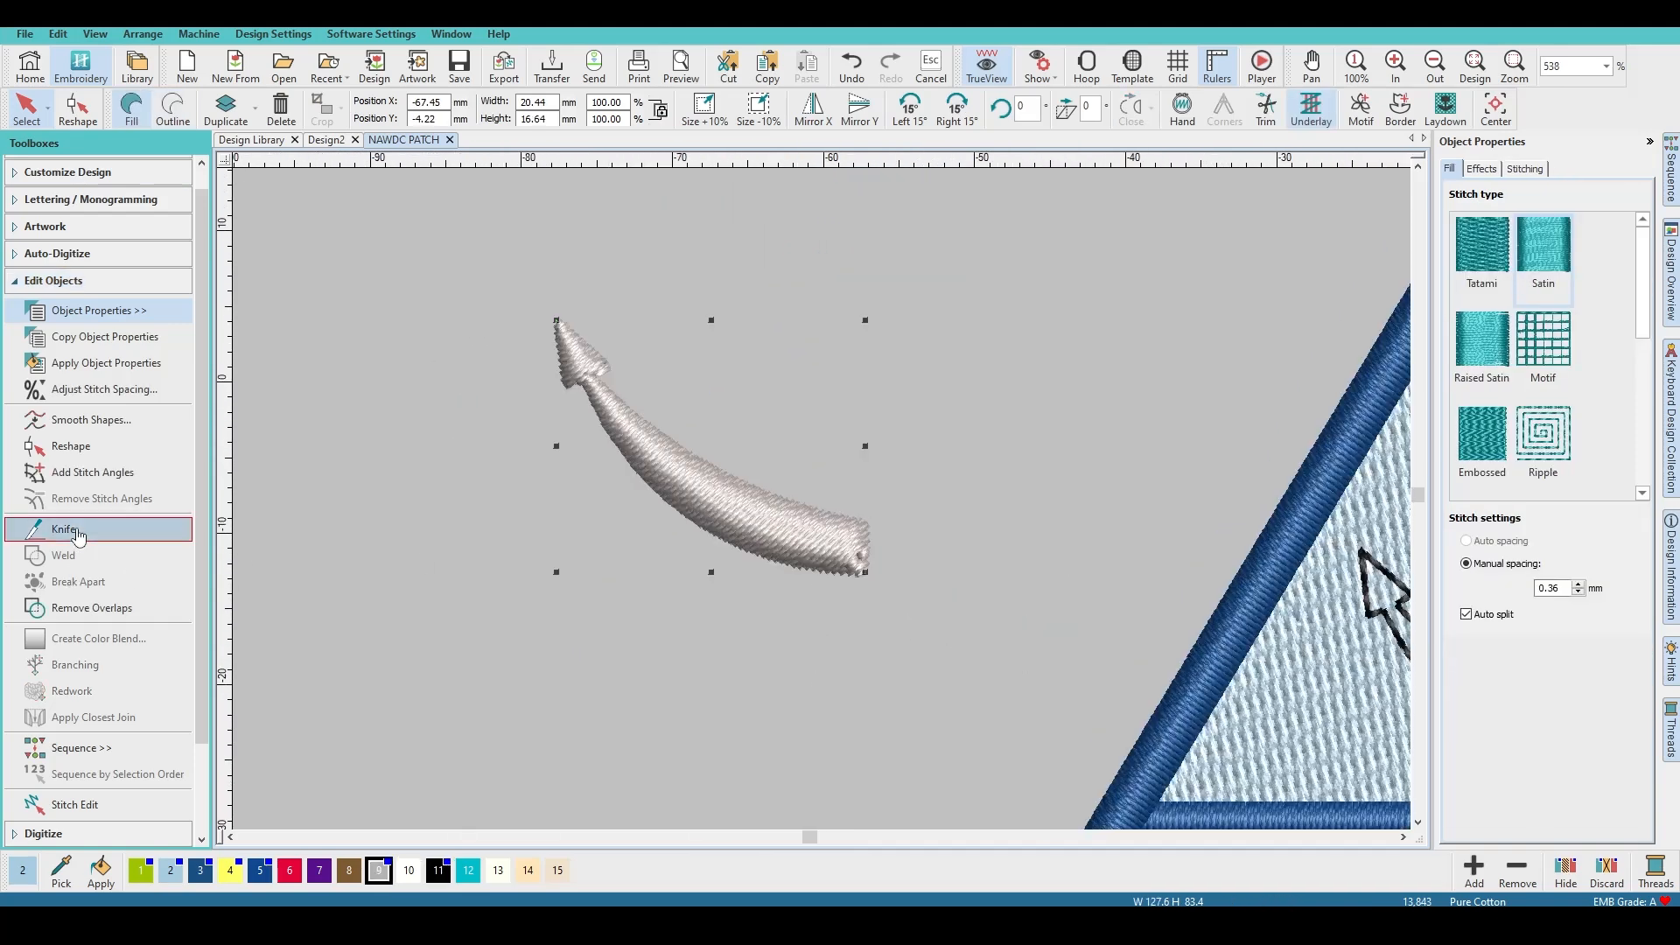
{"action": "left_click", "coordinate": [700, 403]}
{"action": "left_click", "coordinate": [596, 504]}
{"action": "left_click", "coordinate": [733, 582]}
{"action": "left_click", "coordinate": [804, 444]}
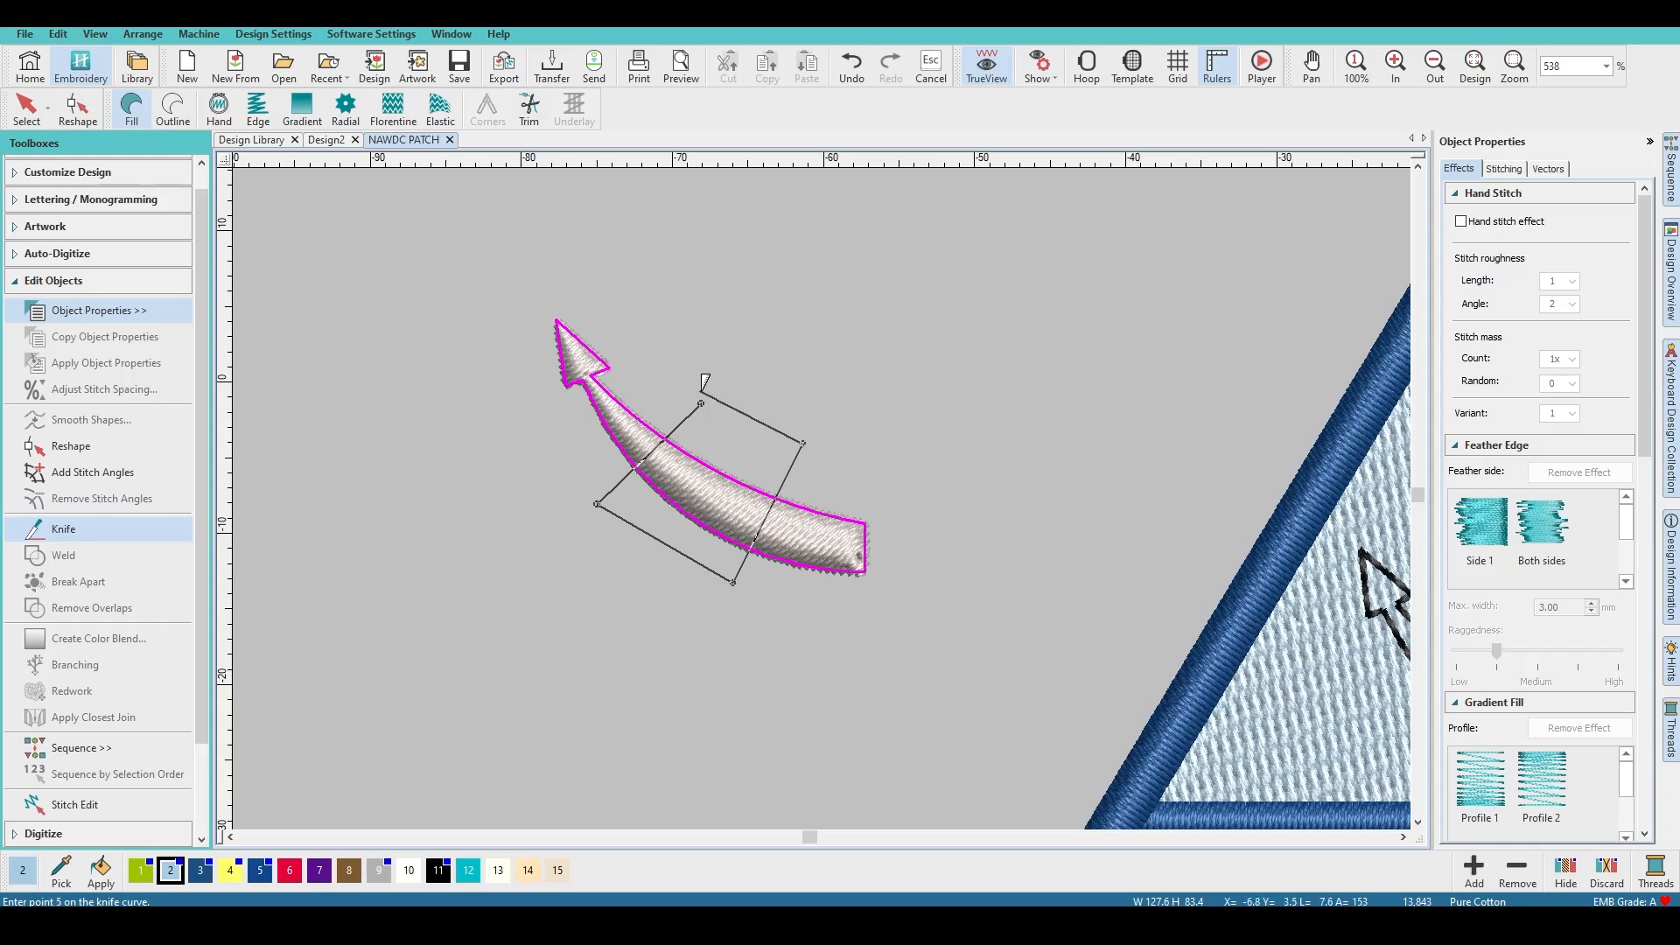
{"action": "left_click", "coordinate": [701, 404]}
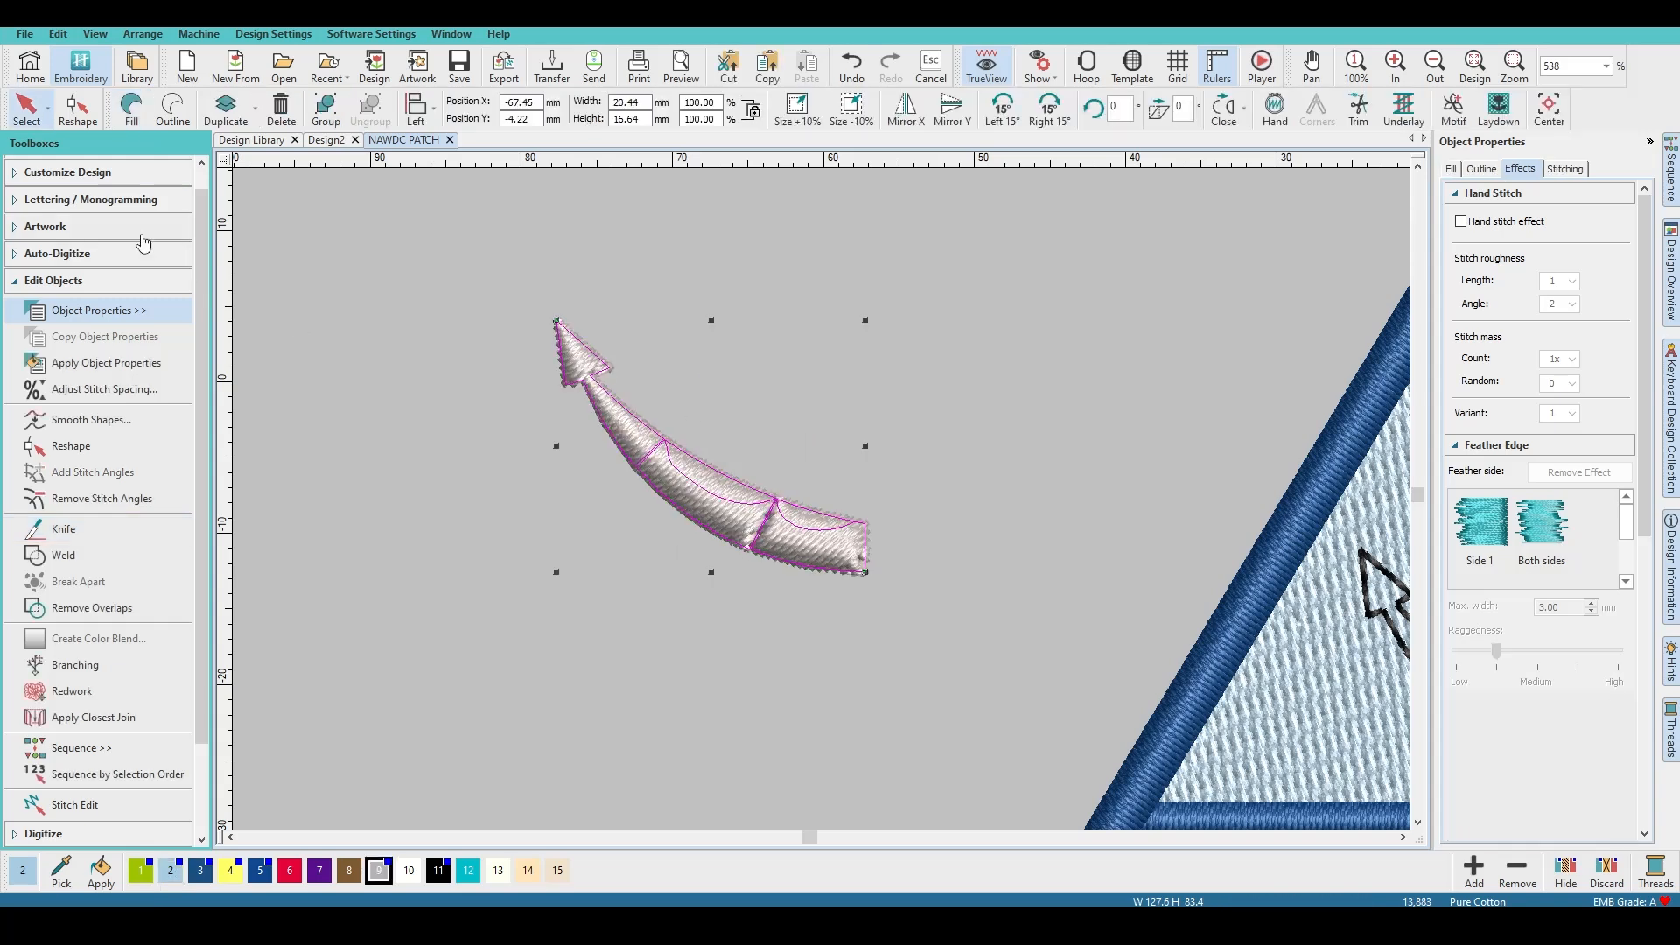
{"action": "mouse_move", "coordinate": [701, 497]}
{"action": "left_mouse_down"}
{"action": "mouse_move", "coordinate": [785, 416]}
{"action": "mouse_move", "coordinate": [686, 525]}
{"action": "left_mouse_up"}
{"action": "left_click_drag", "start_coordinate": [910, 444], "coordinate": [845, 548]}
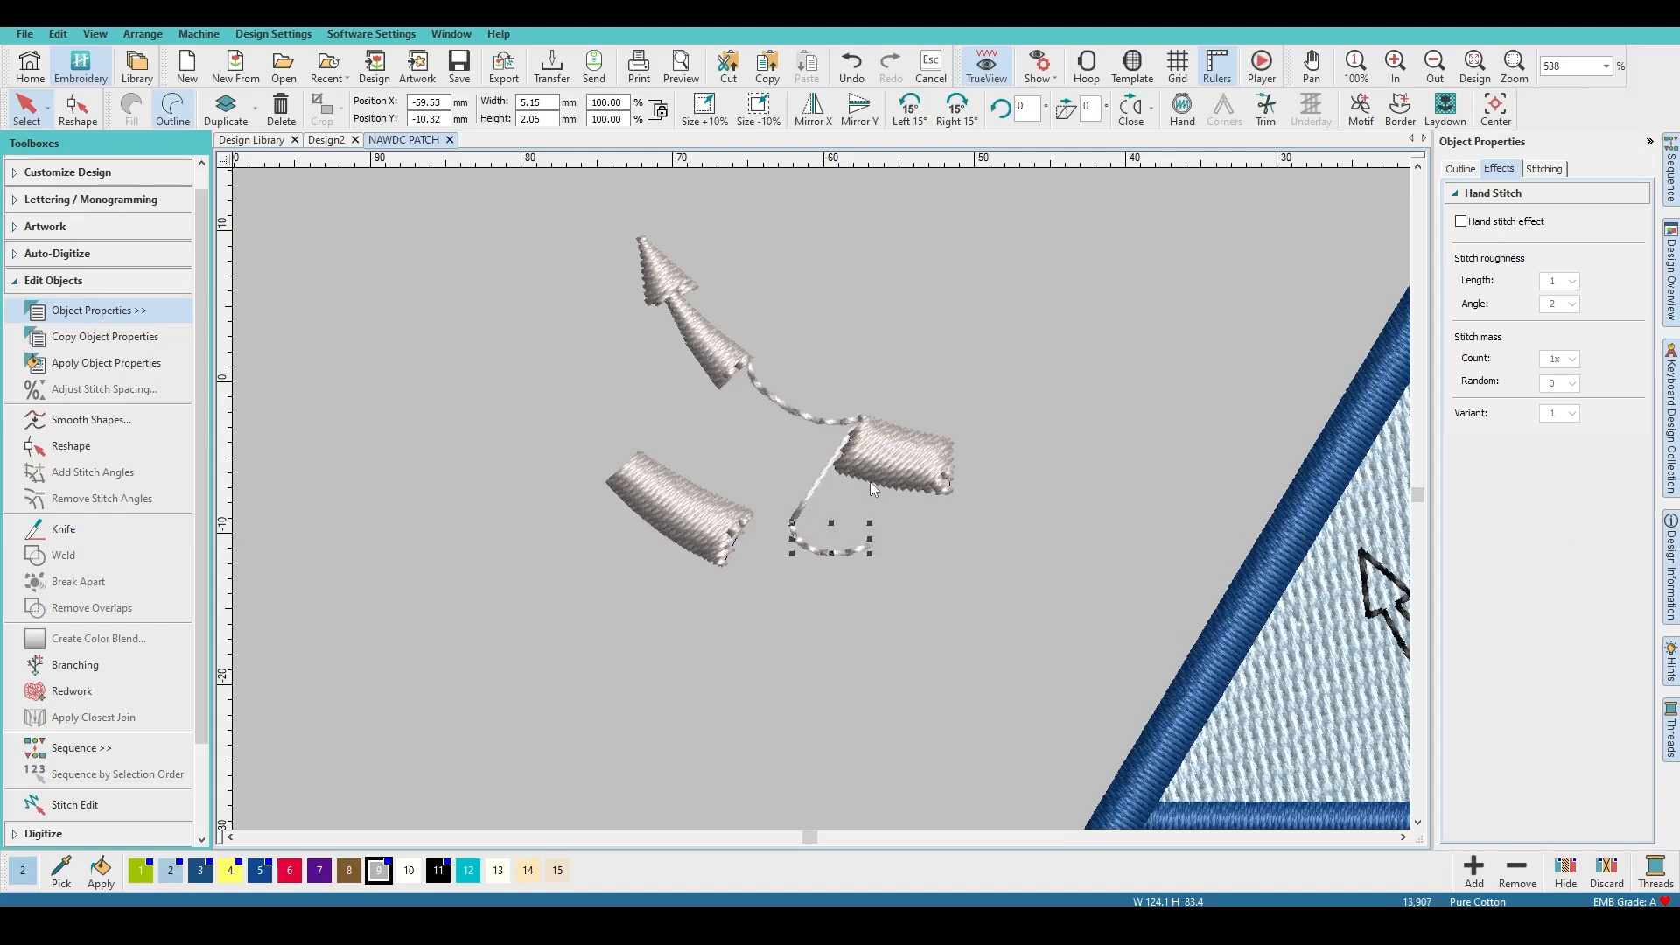
Step: Undo the piece moves, the knife cuts and the relocation of the anchor arm
{"action": "key", "text": "ctrl+z"}
{"action": "key", "text": "ctrl+z"}
{"action": "key", "text": "ctrl+z"}
{"action": "key", "text": "ctrl+z"}
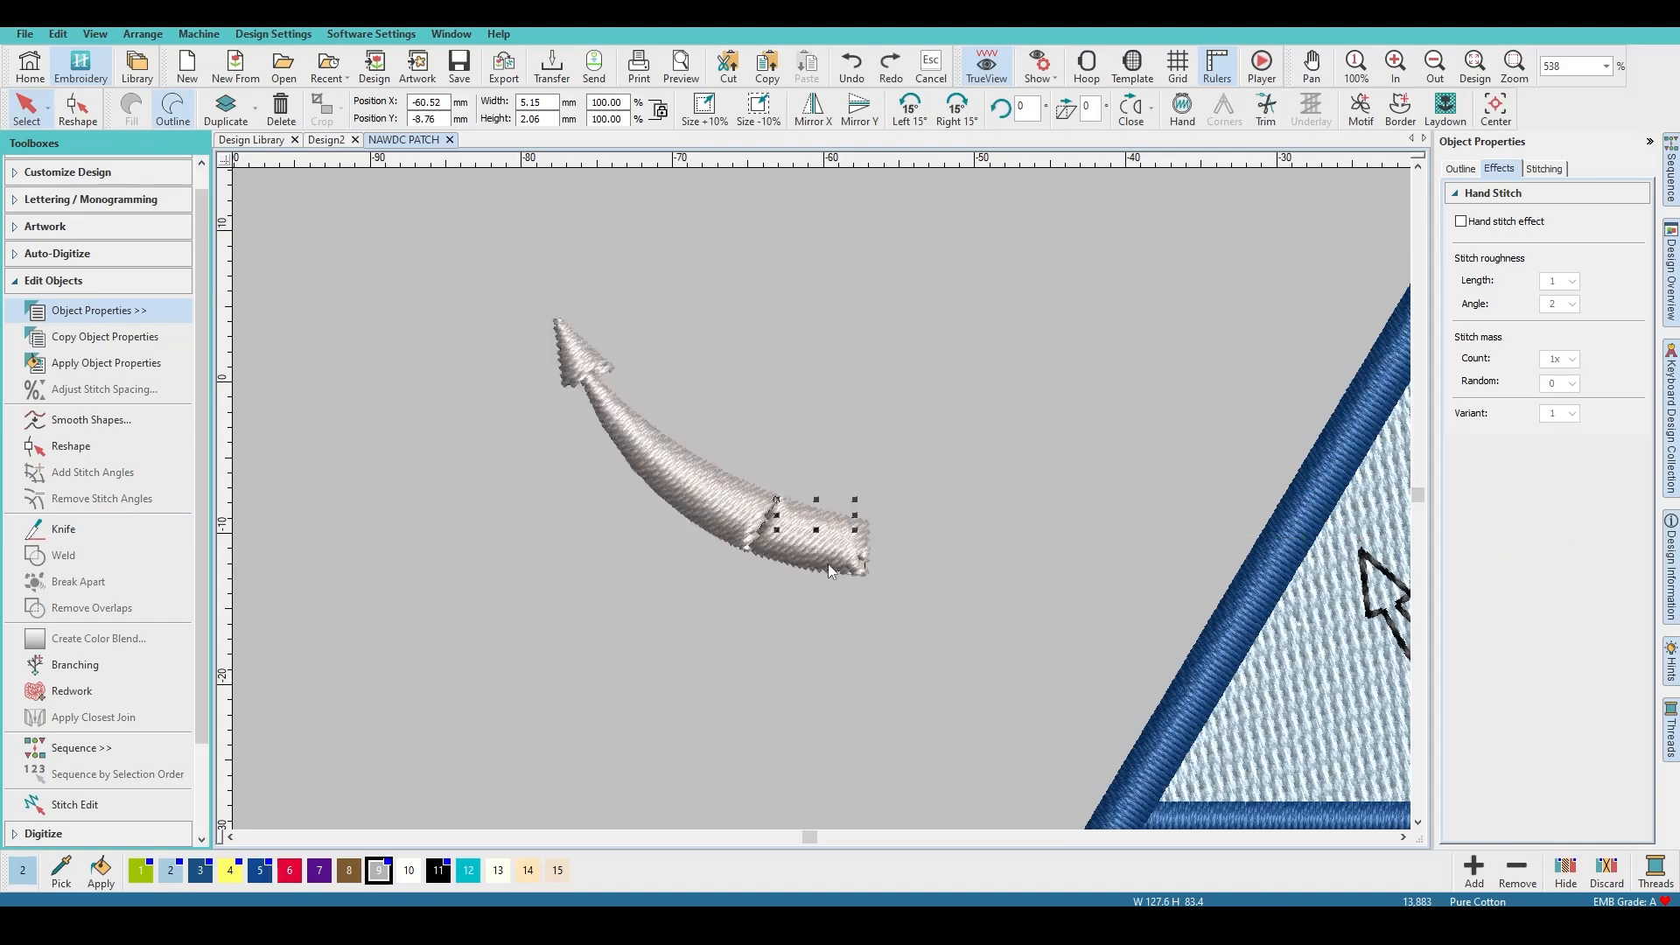
{"action": "key", "text": "ctrl+z"}
{"action": "scroll", "coordinate": [912, 616], "scroll_direction": "down", "scroll_amount": 7}
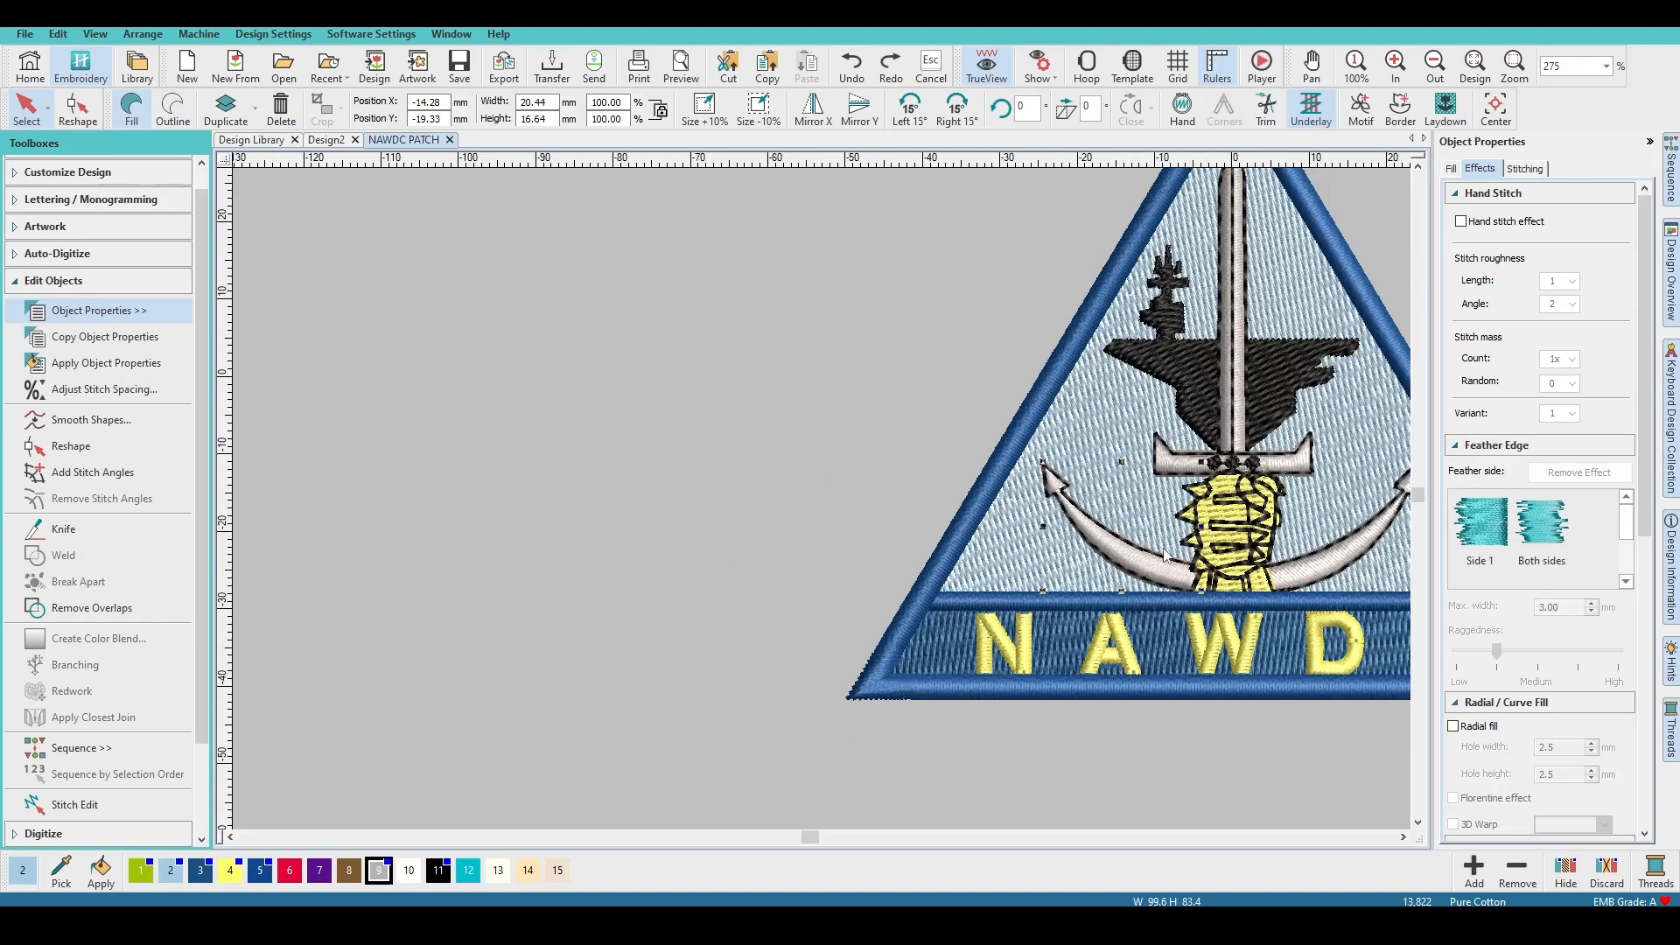
{"action": "scroll", "coordinate": [588, 499], "scroll_direction": "up", "scroll_amount": 1}
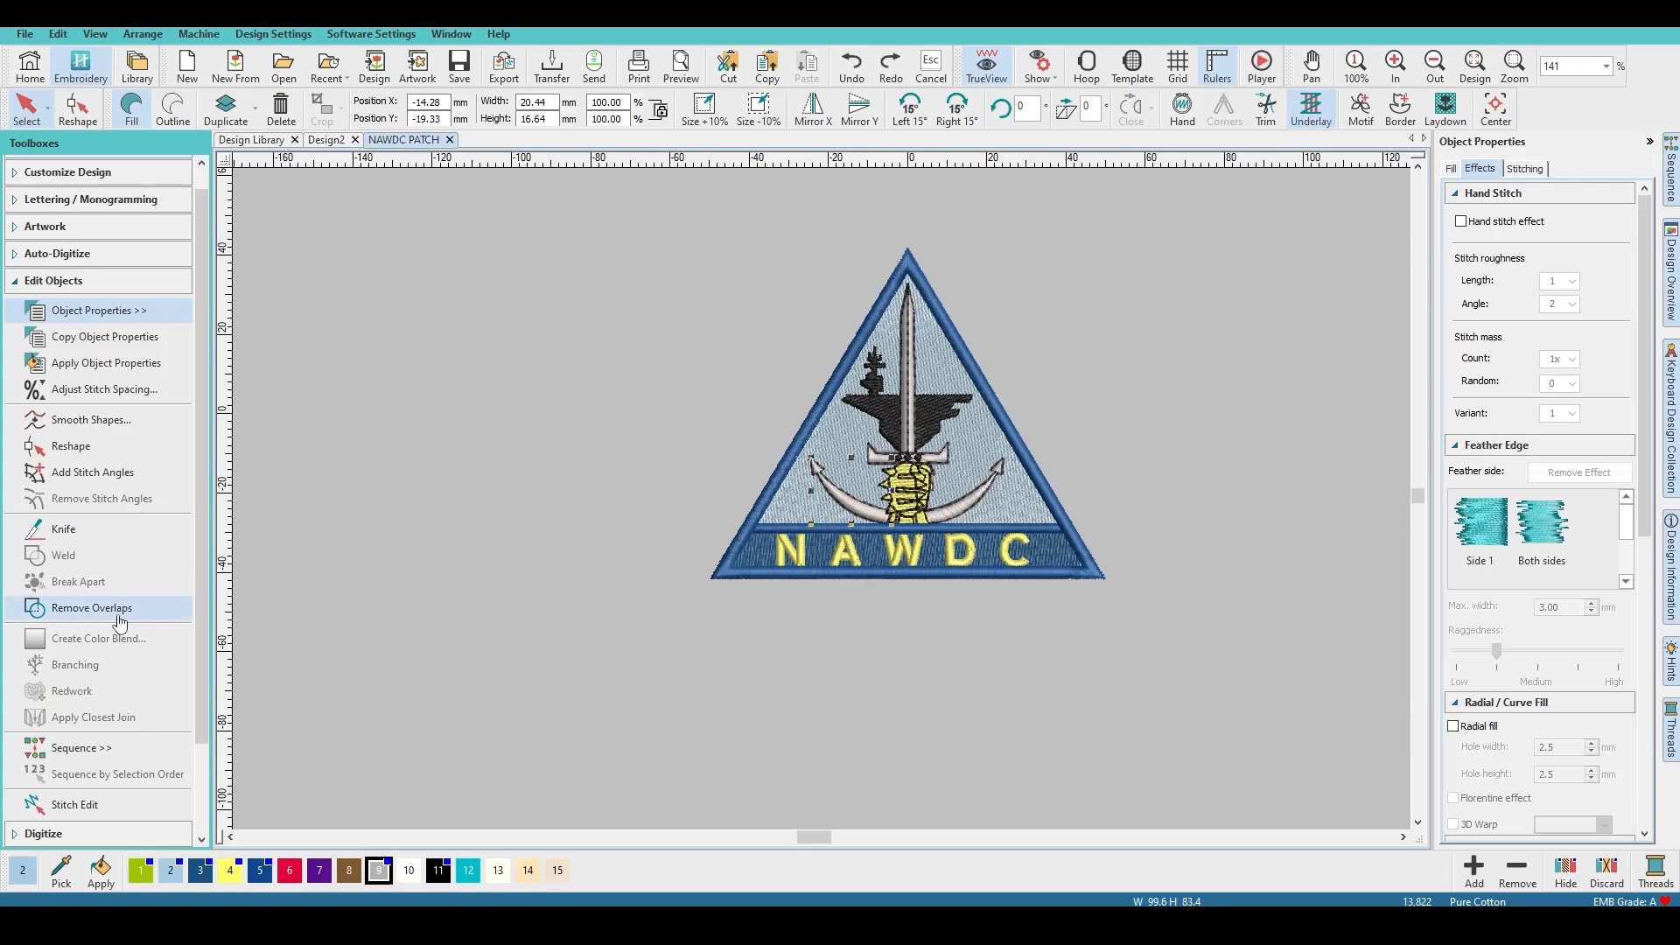
Step: Try moving the light blue triangle background out from behind the patch artwork, and undo the move
{"action": "scroll", "coordinate": [949, 411], "scroll_direction": "up", "scroll_amount": 5}
{"action": "scroll", "coordinate": [906, 491], "scroll_direction": "down", "scroll_amount": 4}
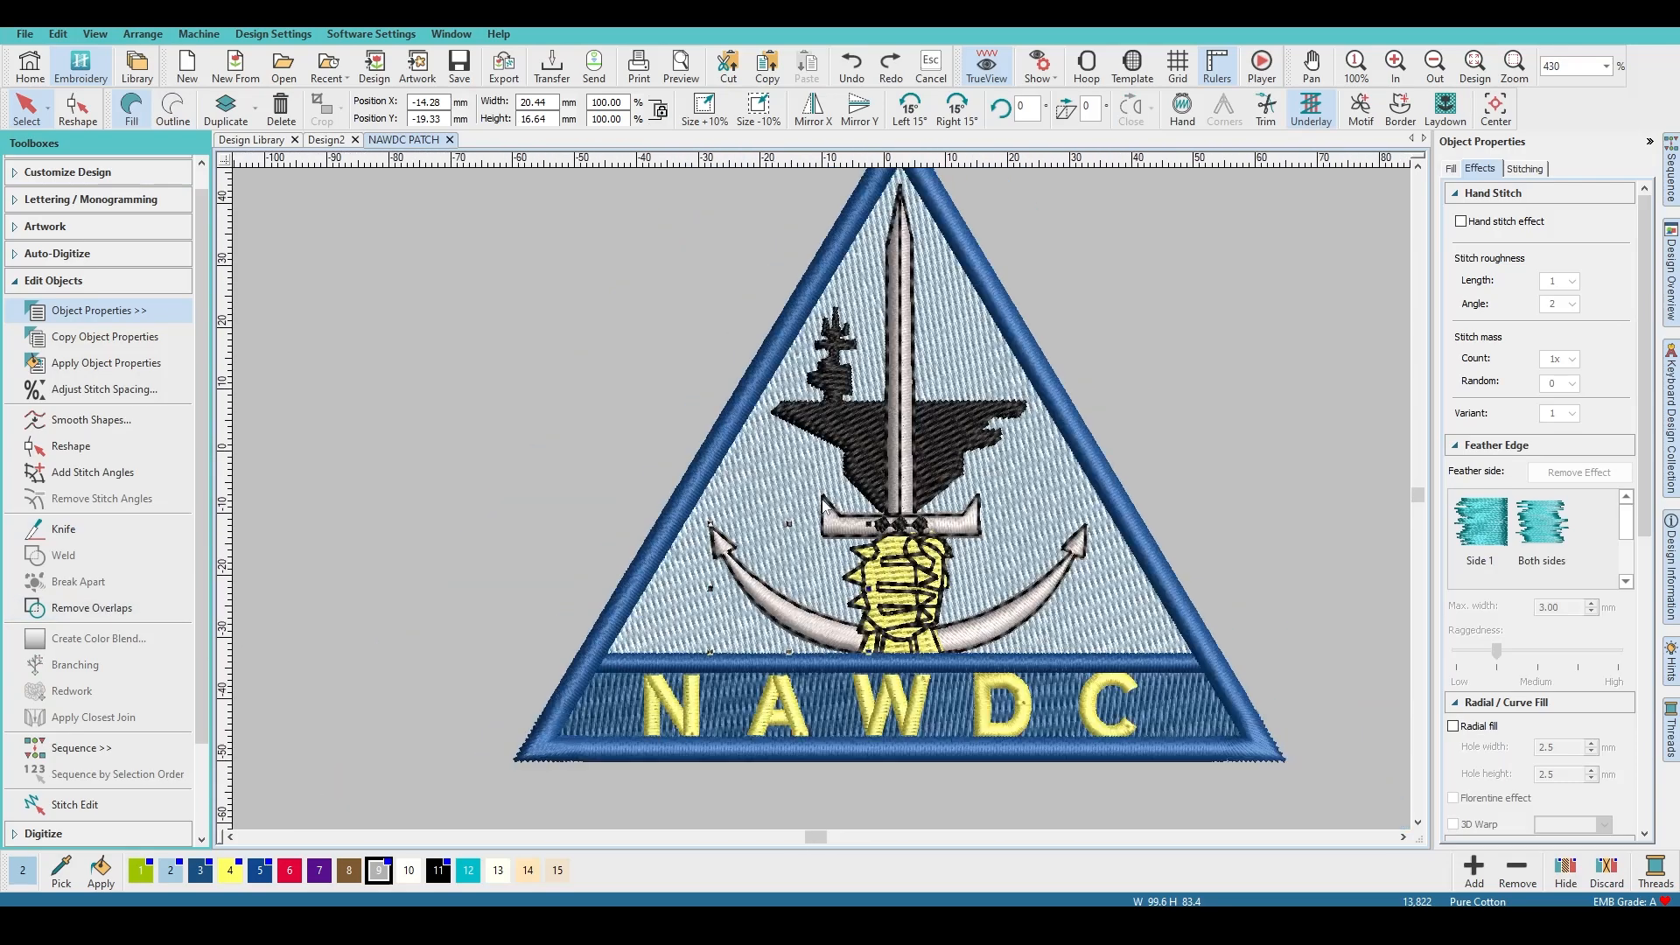
{"action": "left_click", "coordinate": [811, 498]}
{"action": "left_click_drag", "start_coordinate": [810, 499], "coordinate": [392, 408]}
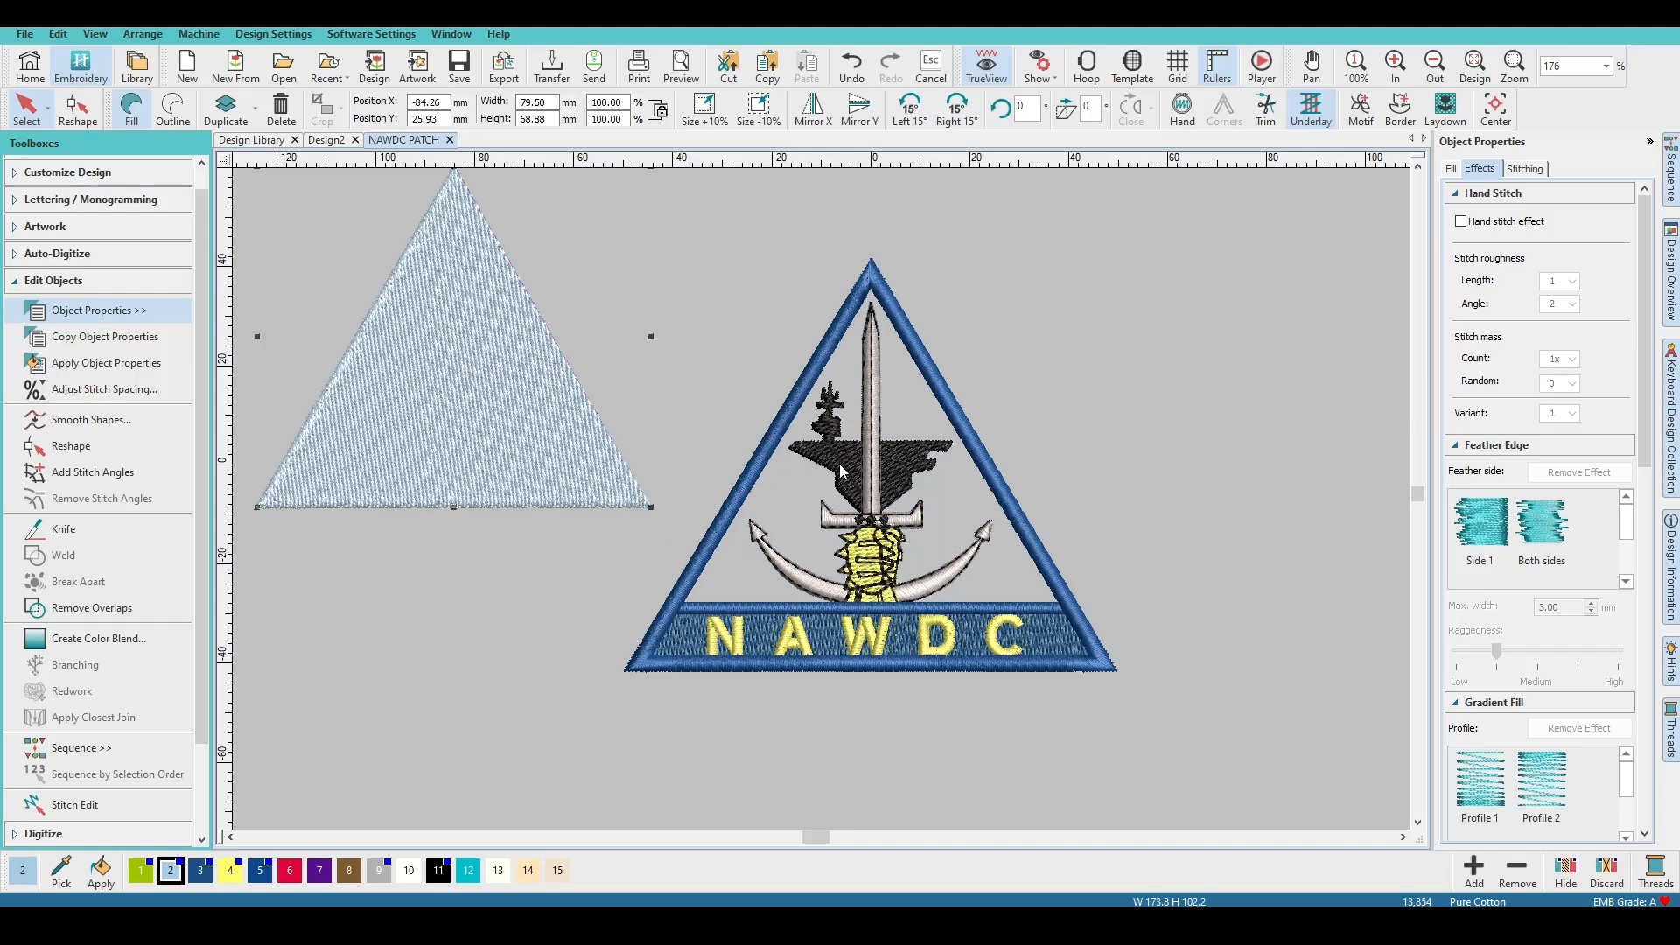
{"action": "key", "text": "ctrl+z"}
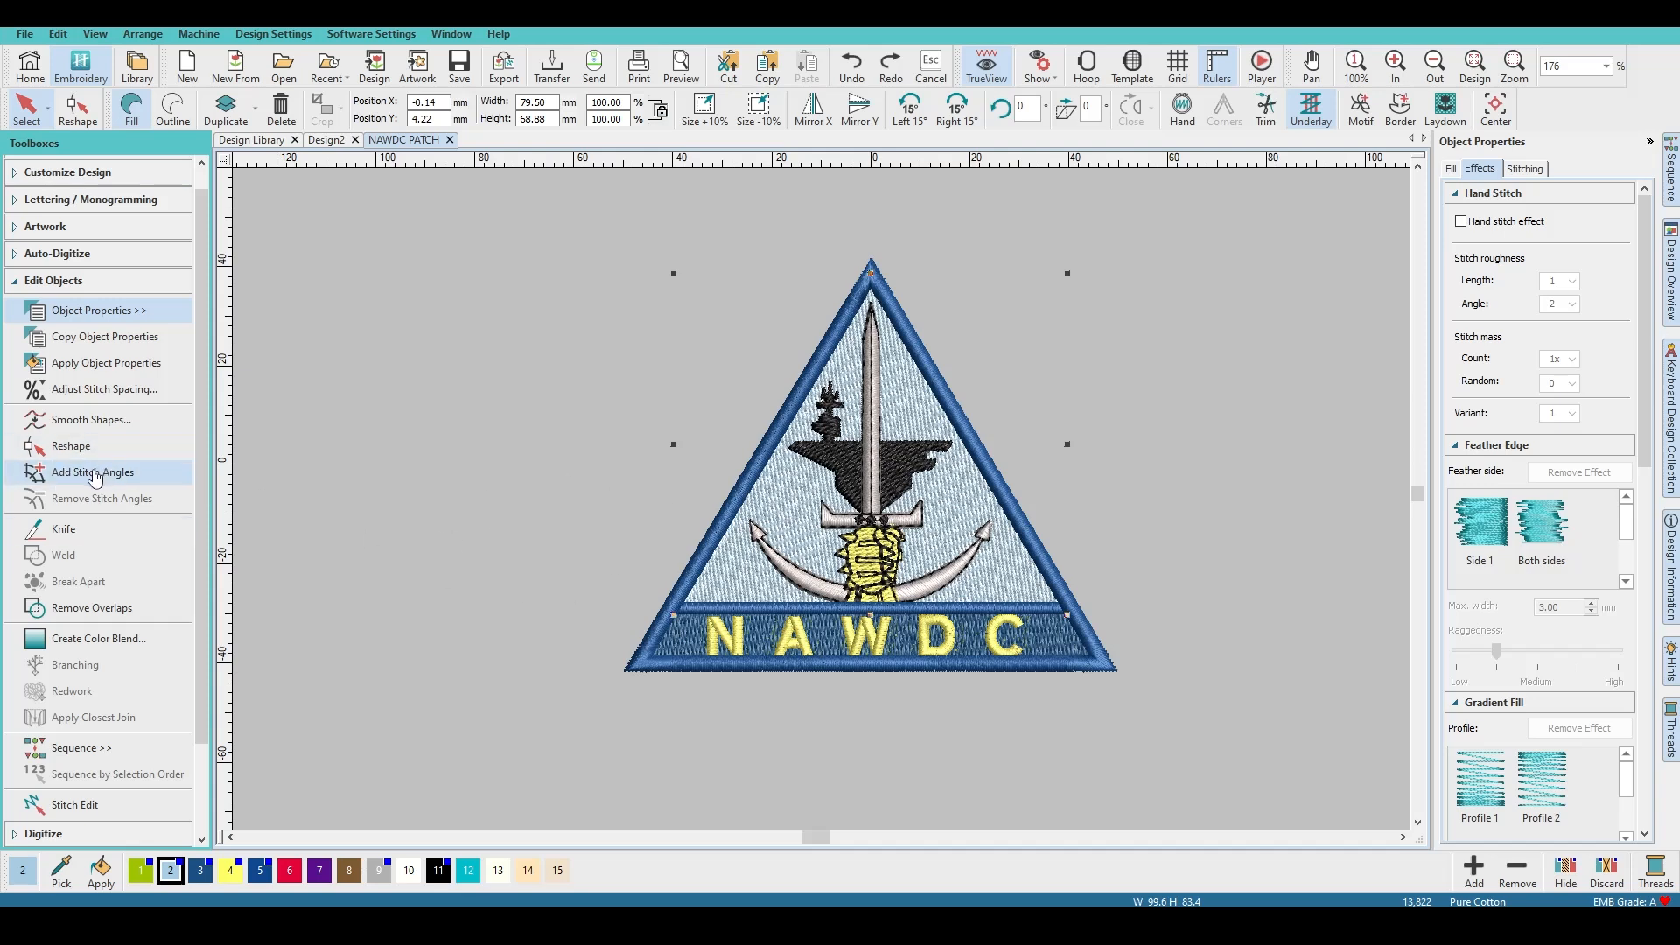
Step: Reshape the light blue triangle background by rotating the stitch angle of its fill
{"action": "left_click", "coordinate": [786, 529]}
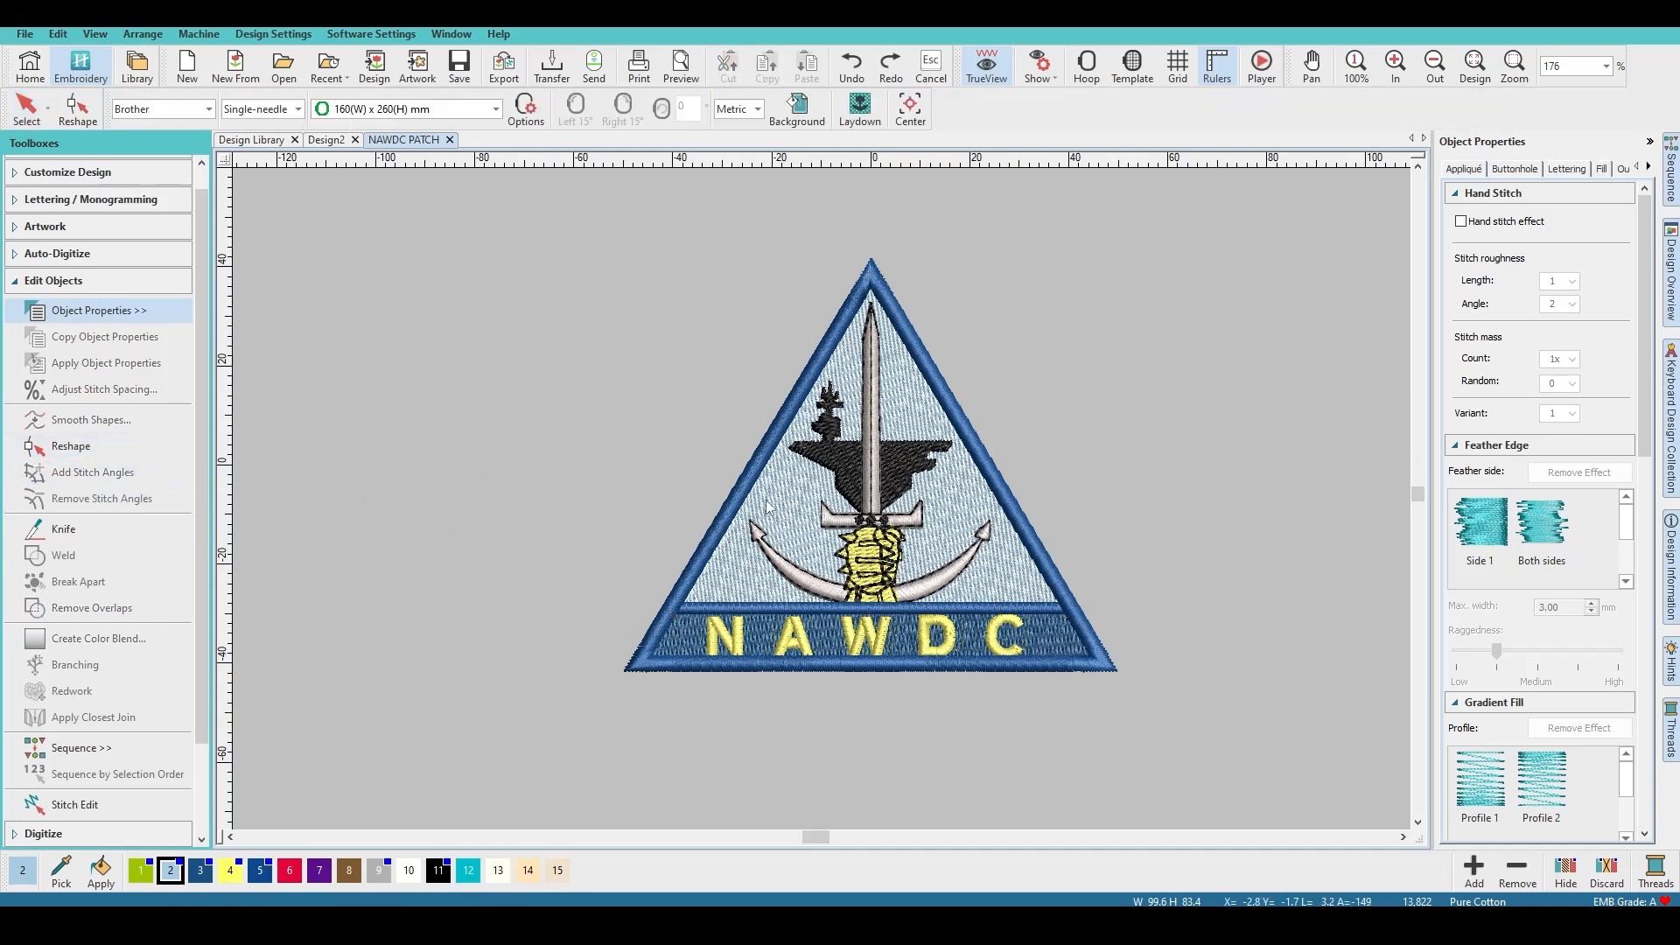
{"action": "key", "text": "h"}
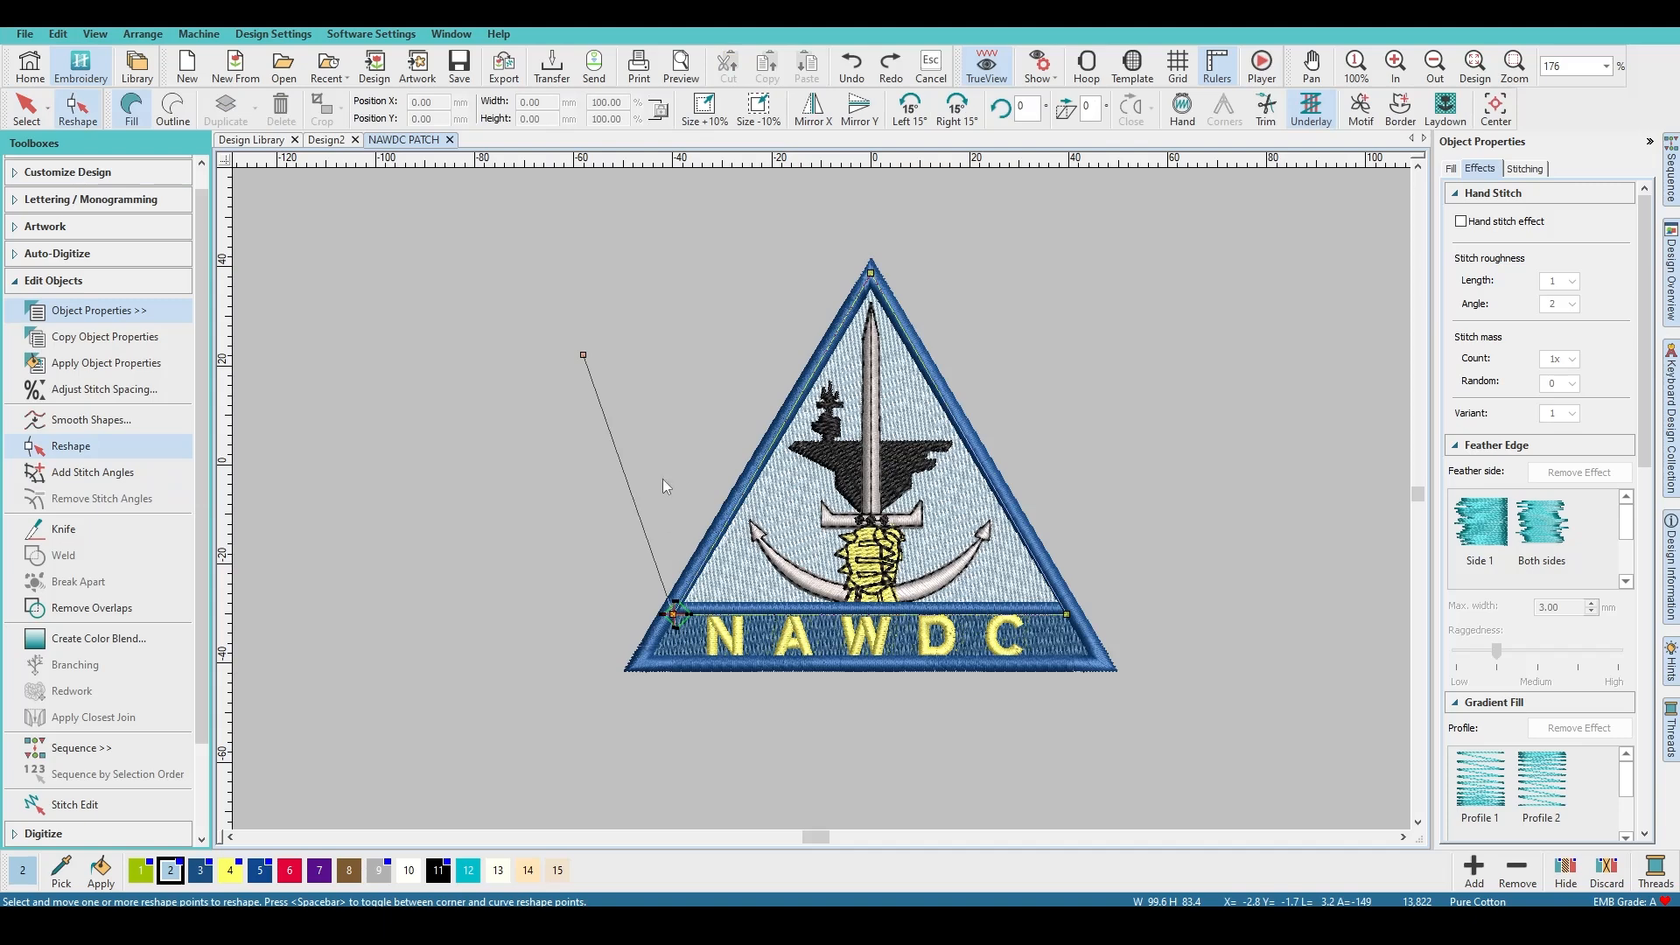
{"action": "left_click_drag", "start_coordinate": [584, 353], "coordinate": [585, 406]}
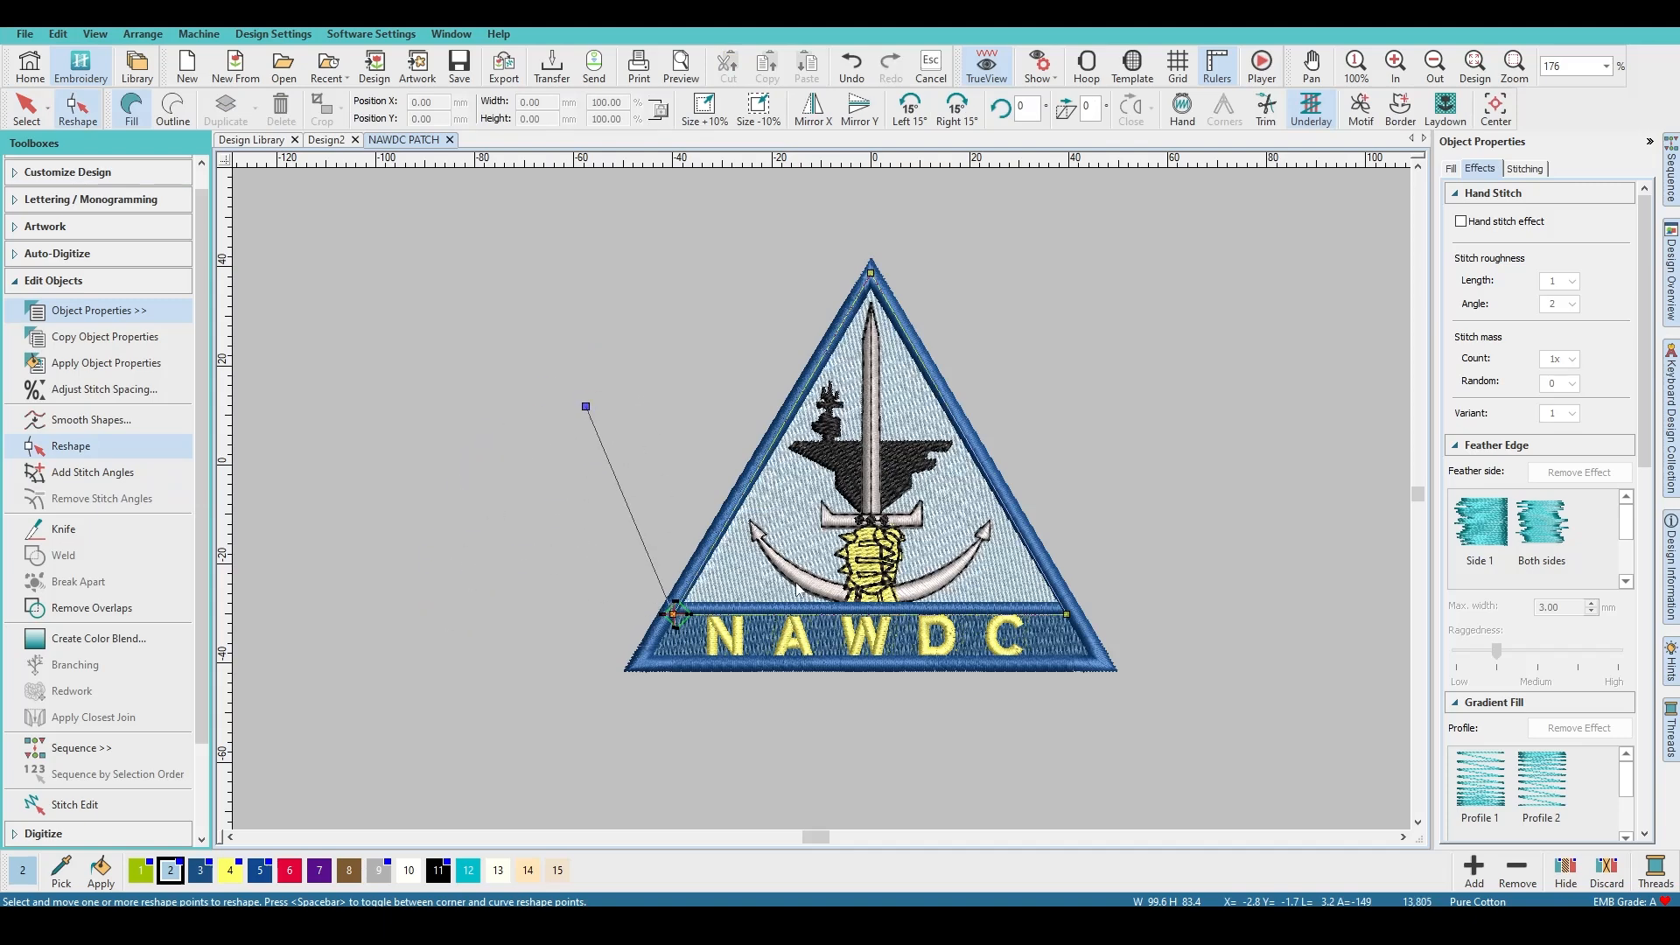
{"action": "key", "text": "Escape"}
{"action": "key", "text": "Escape"}
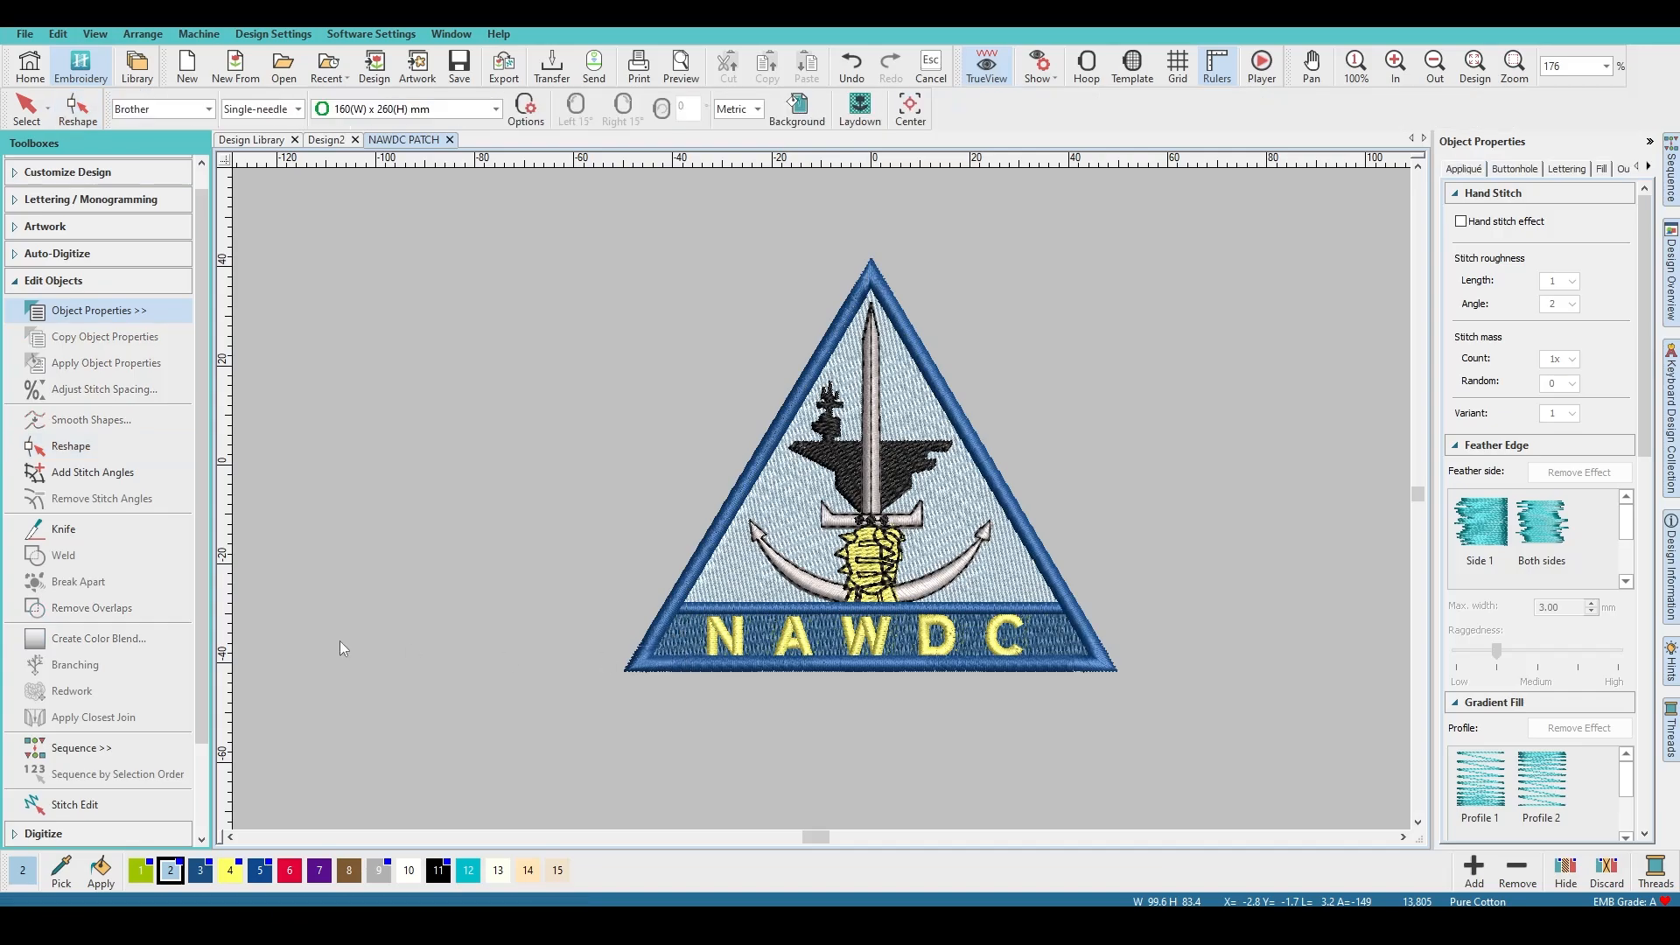
Step: Add a rising diagonal stitch angle across the middle of the black tower on the ship silhouette
{"action": "left_click", "coordinate": [841, 462]}
{"action": "scroll", "coordinate": [822, 455], "scroll_direction": "up", "scroll_amount": 3}
{"action": "scroll", "coordinate": [700, 323], "scroll_direction": "down", "scroll_amount": 1}
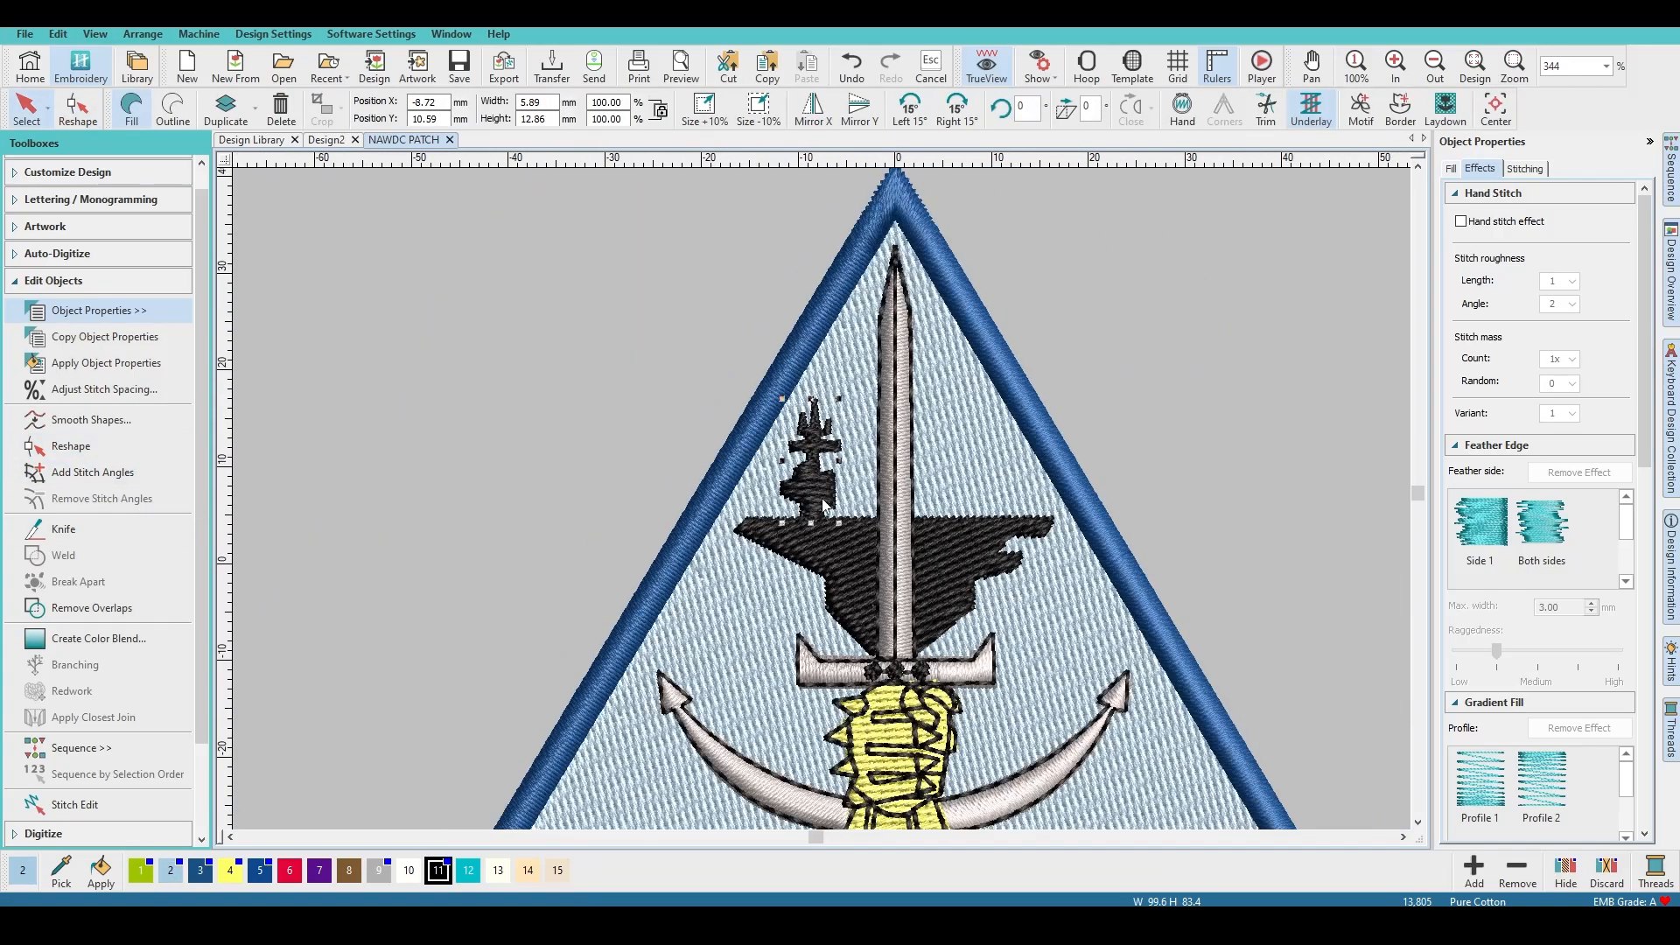
{"action": "scroll", "coordinate": [822, 504], "scroll_direction": "up", "scroll_amount": 3}
{"action": "scroll", "coordinate": [806, 533], "scroll_direction": "down", "scroll_amount": 1}
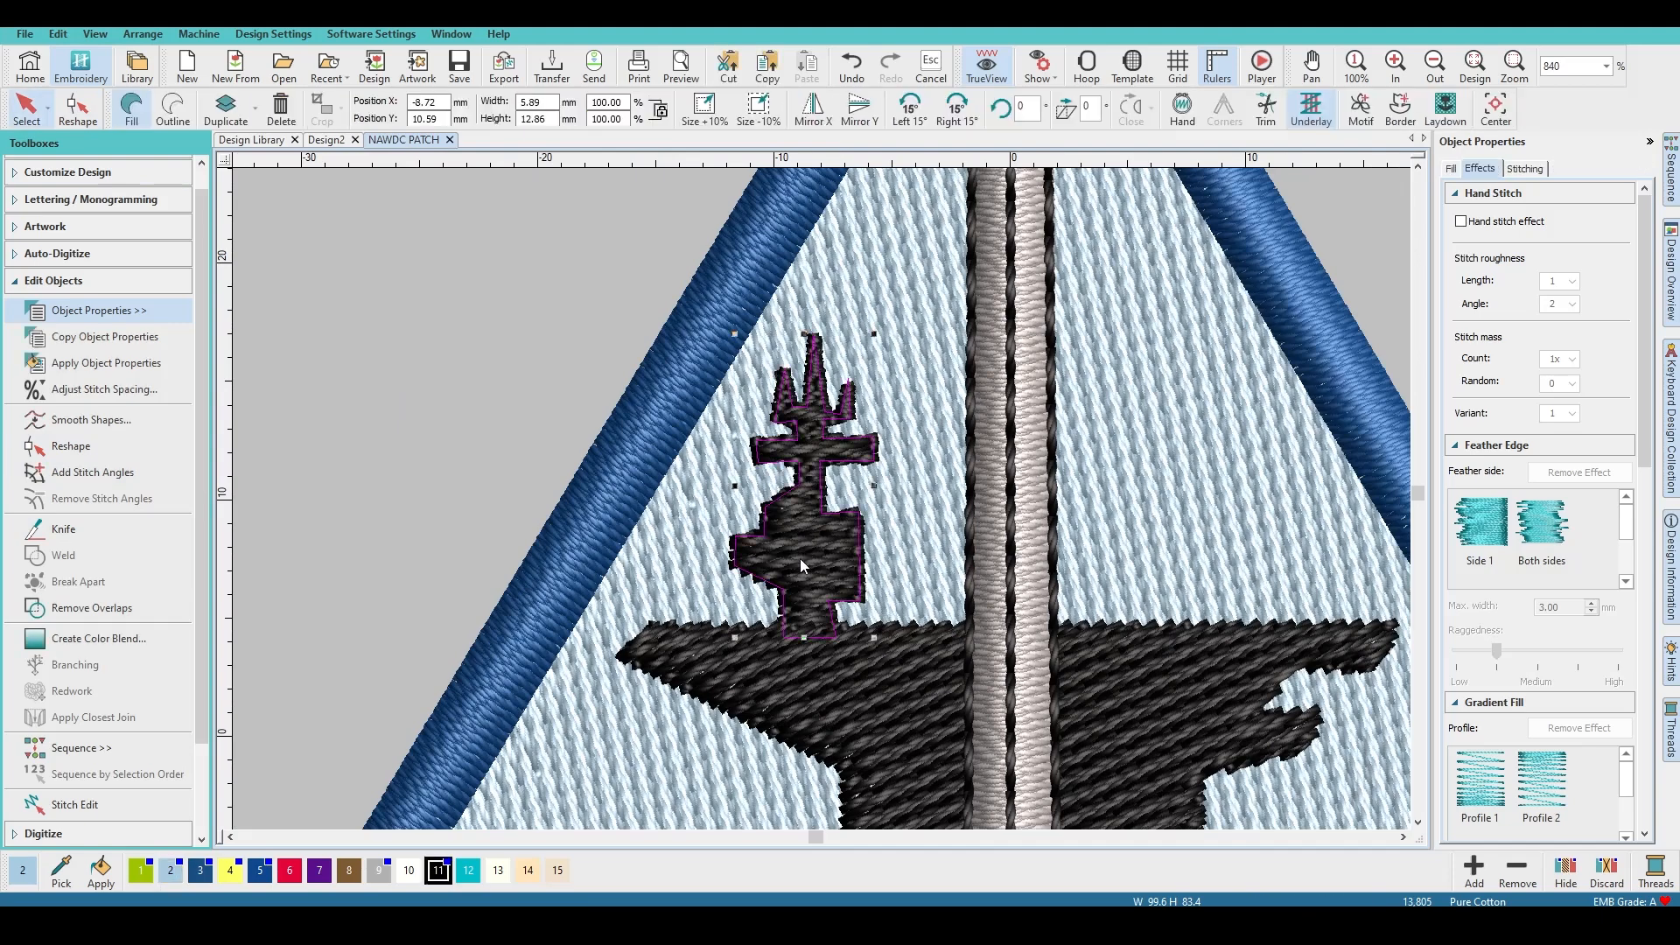
{"action": "left_click", "coordinate": [93, 472]}
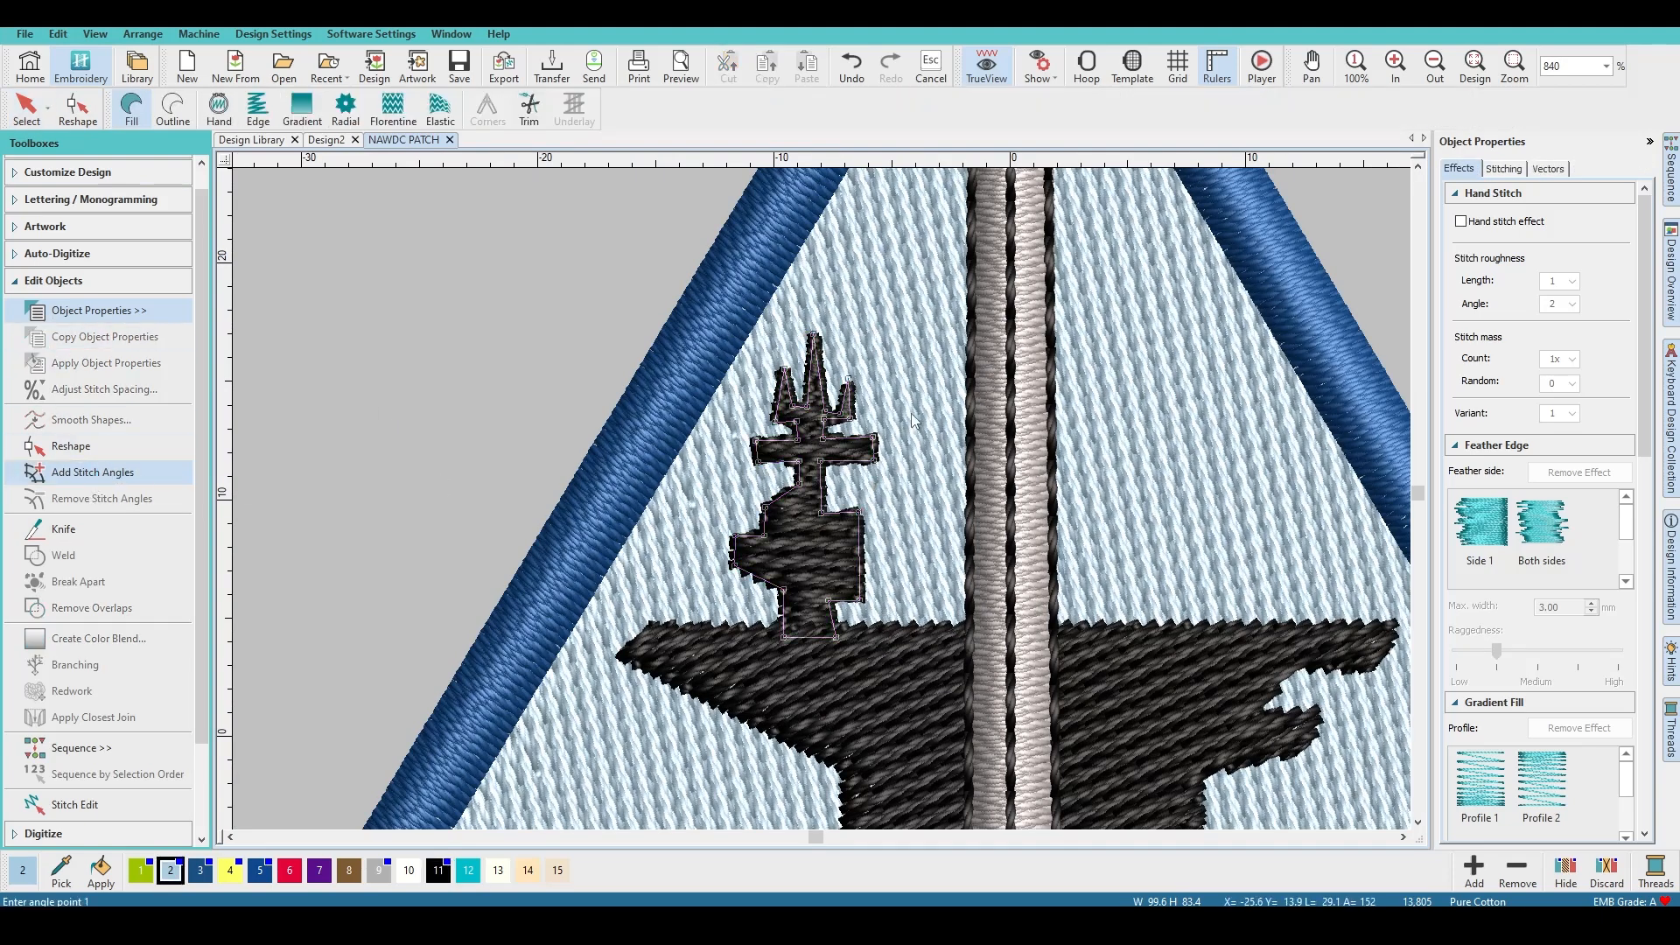
{"action": "left_click", "coordinate": [749, 430]}
{"action": "left_click", "coordinate": [891, 338]}
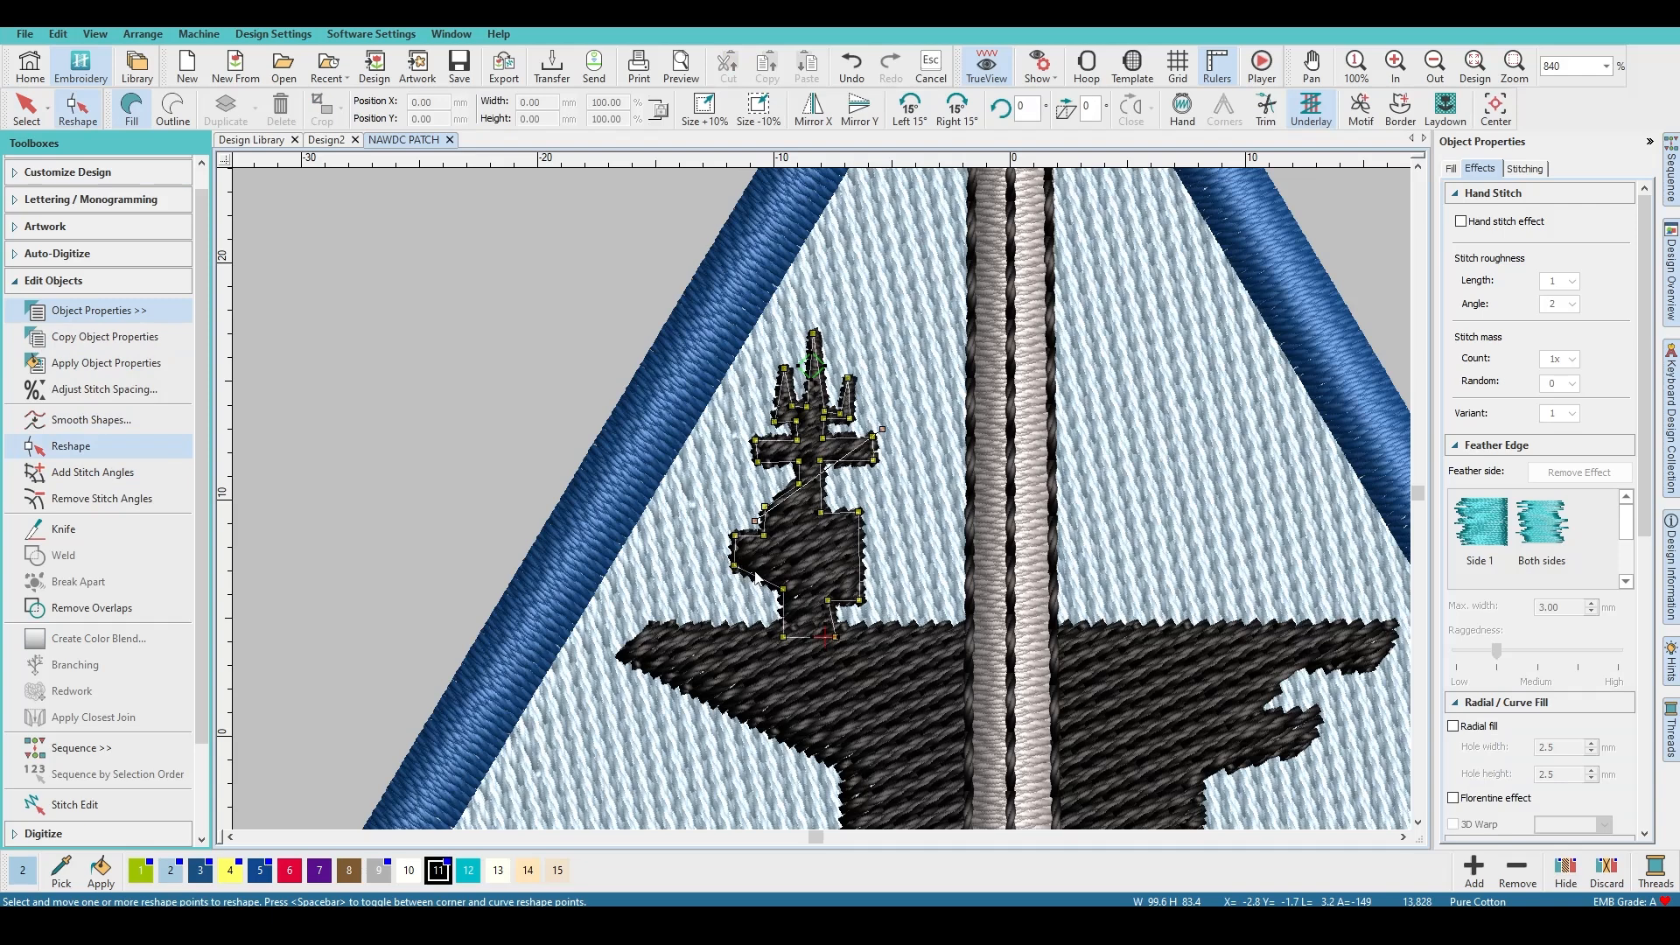
Step: Add a second, downward-sloping stitch angle across the tower's lower part, and undo the added stitch angles
{"action": "left_click", "coordinate": [93, 471]}
{"action": "left_click", "coordinate": [705, 559]}
{"action": "left_click", "coordinate": [862, 567]}
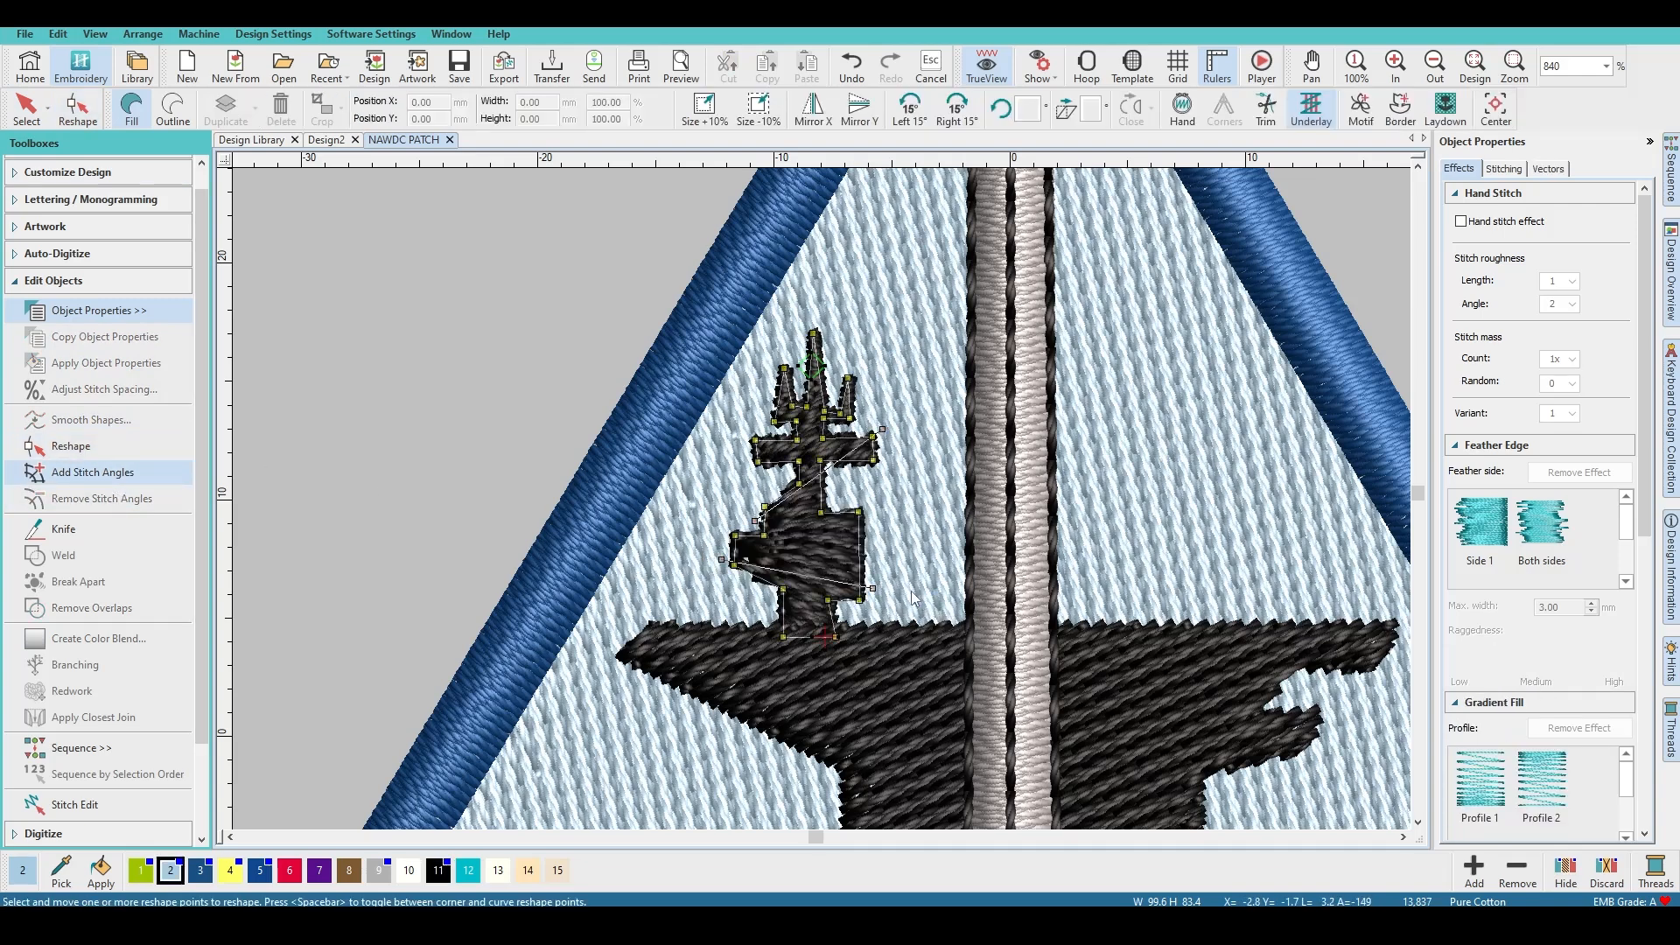
{"action": "key", "text": "Escape"}
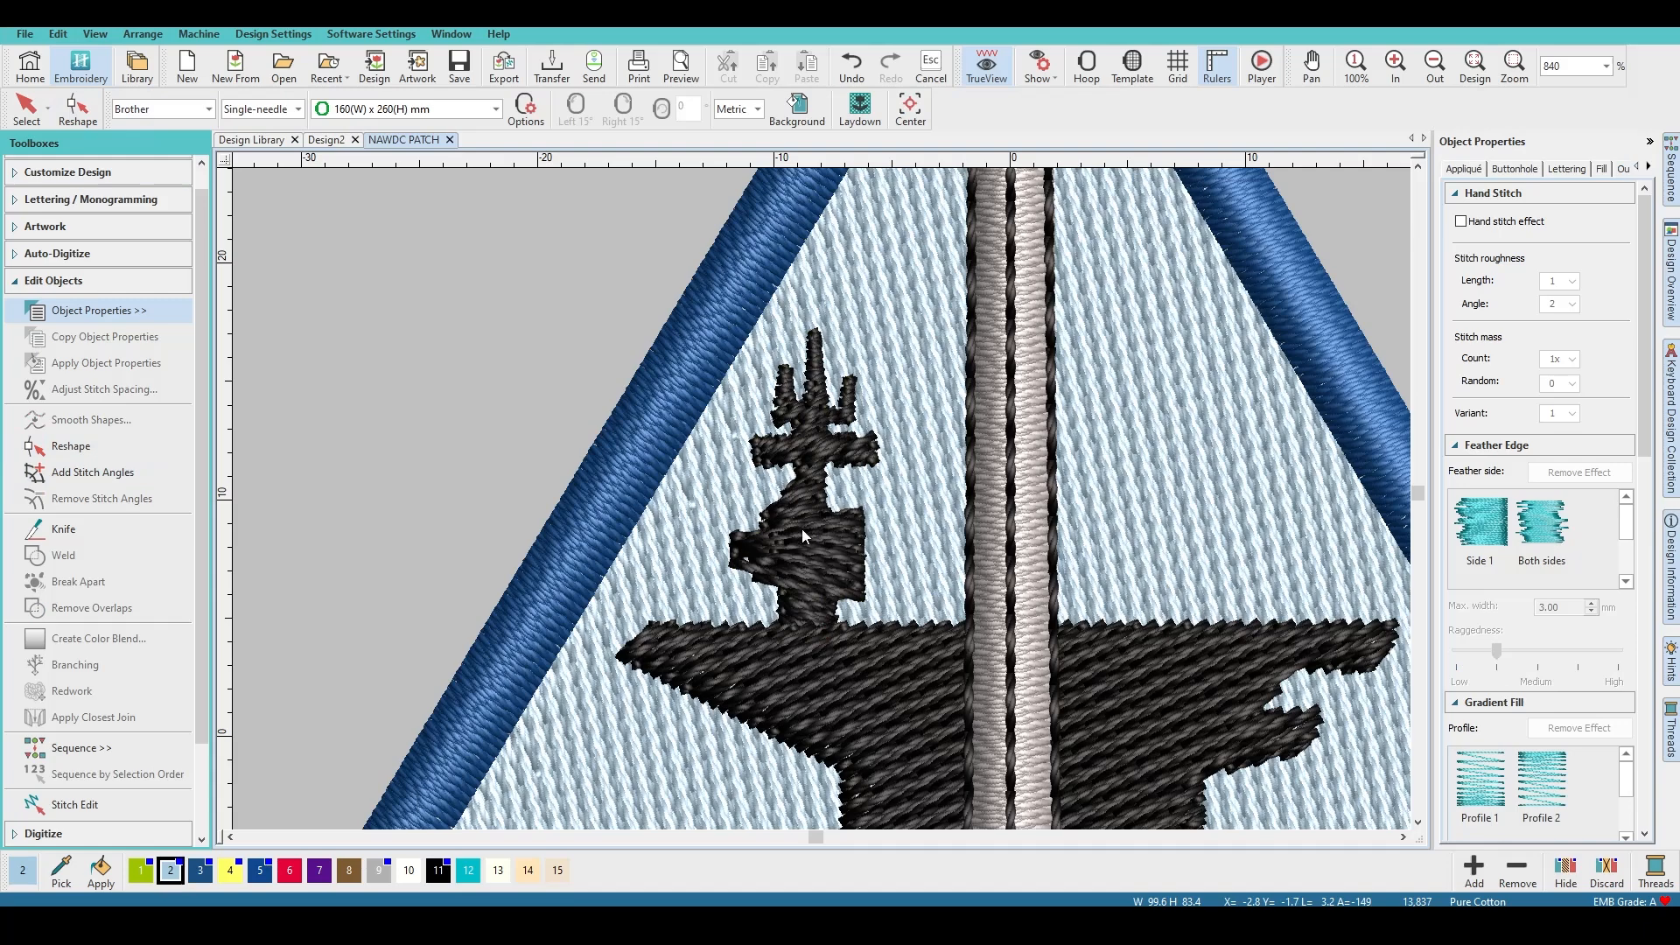
{"action": "key", "text": "ctrl+z"}
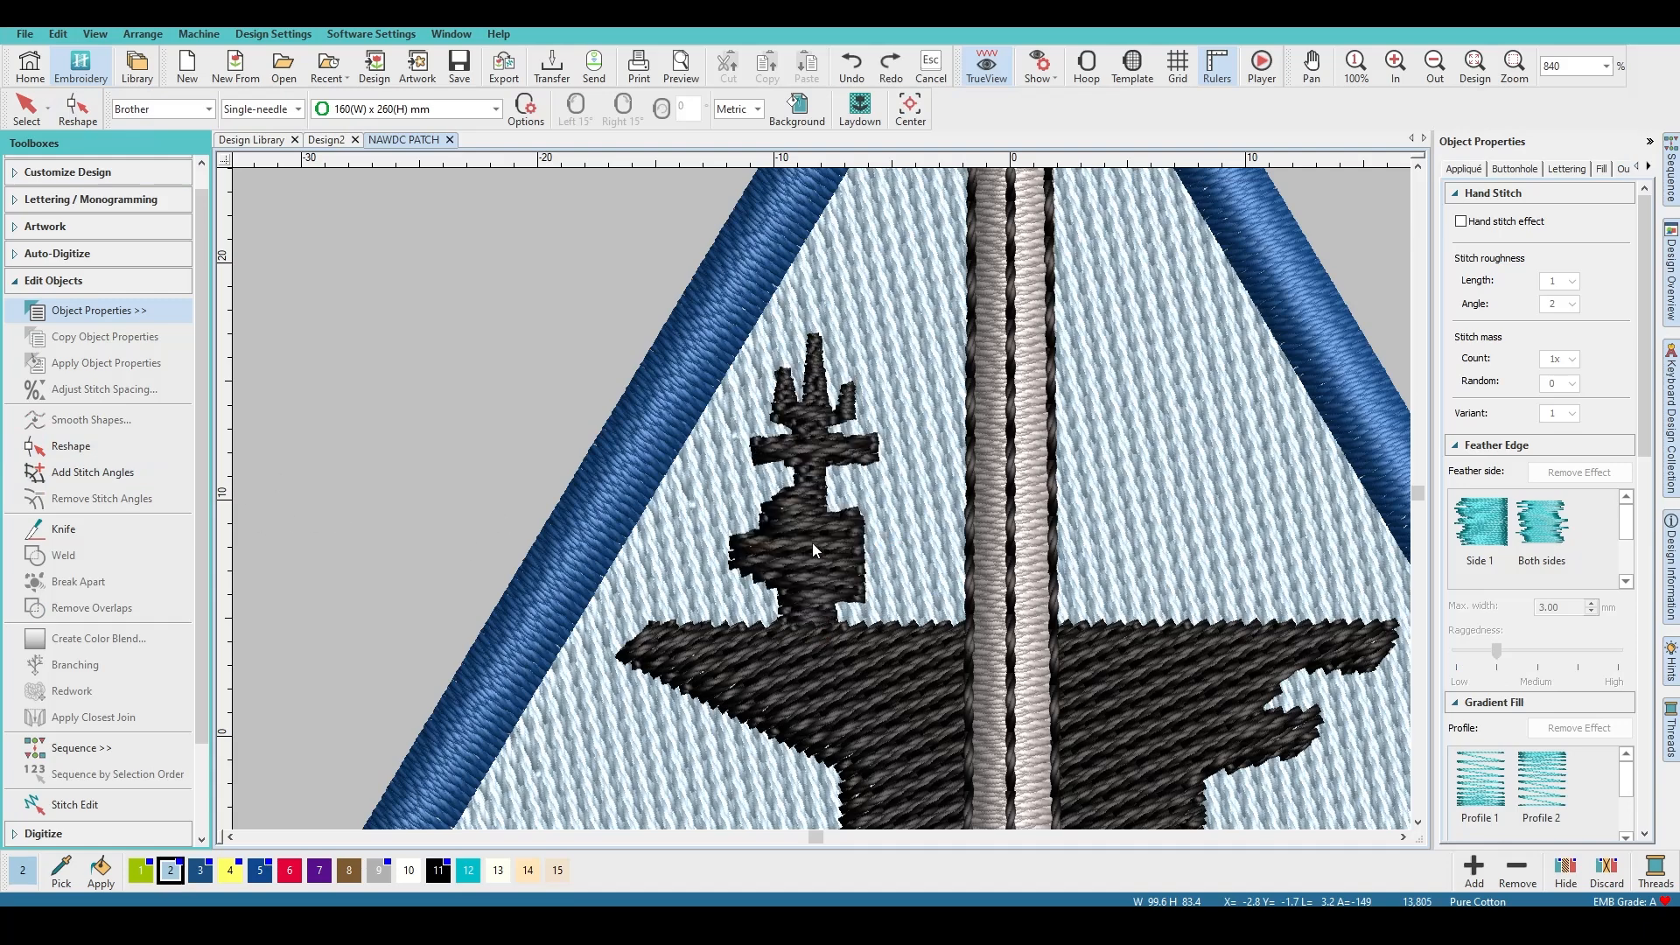
{"action": "scroll", "coordinate": [812, 550], "scroll_direction": "down", "scroll_amount": 6}
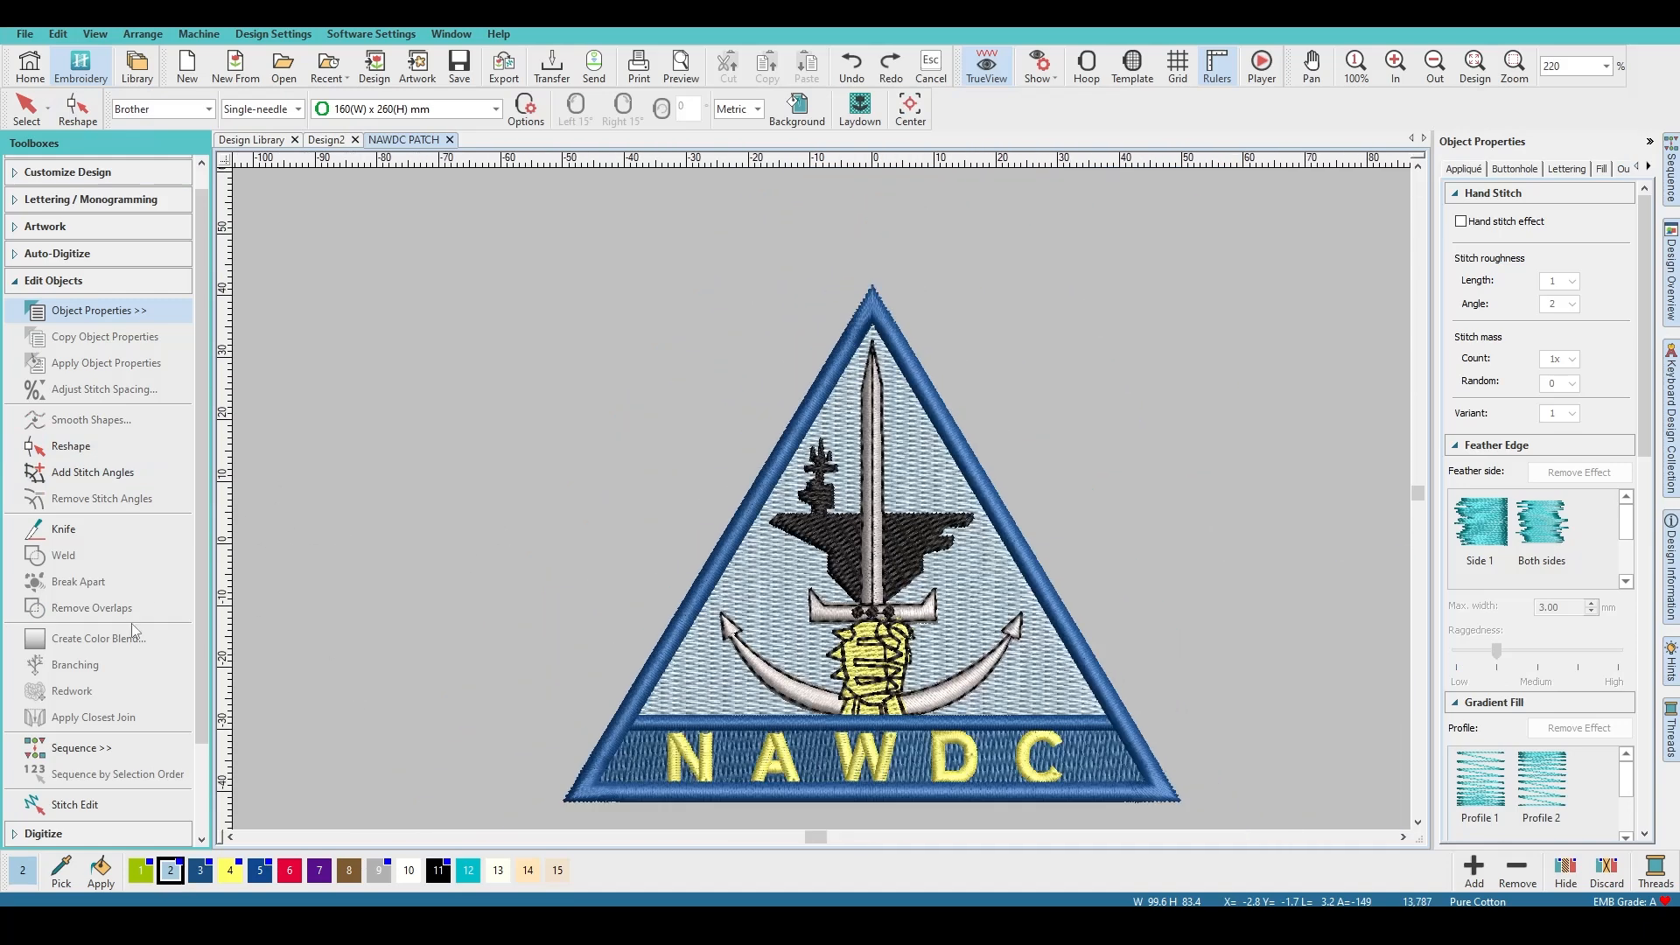
Step: Open the design's Sequence list and close it again
{"action": "scroll", "coordinate": [131, 625], "scroll_direction": "down", "scroll_amount": 2}
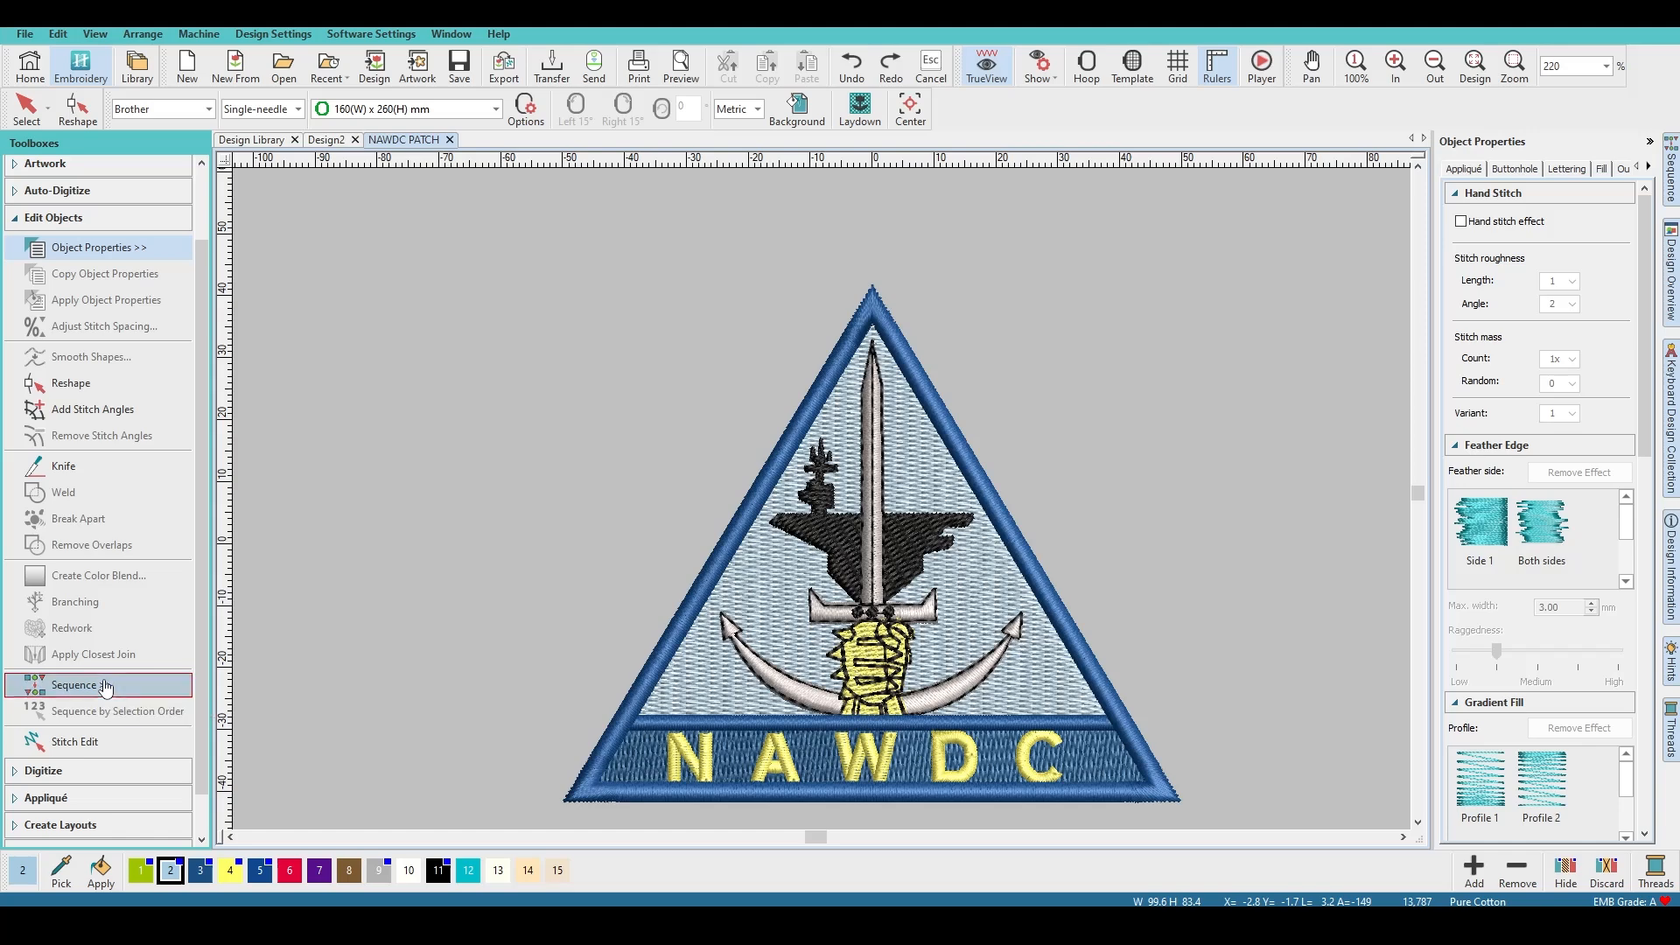
{"action": "left_click", "coordinate": [105, 687]}
{"action": "left_click", "coordinate": [109, 685]}
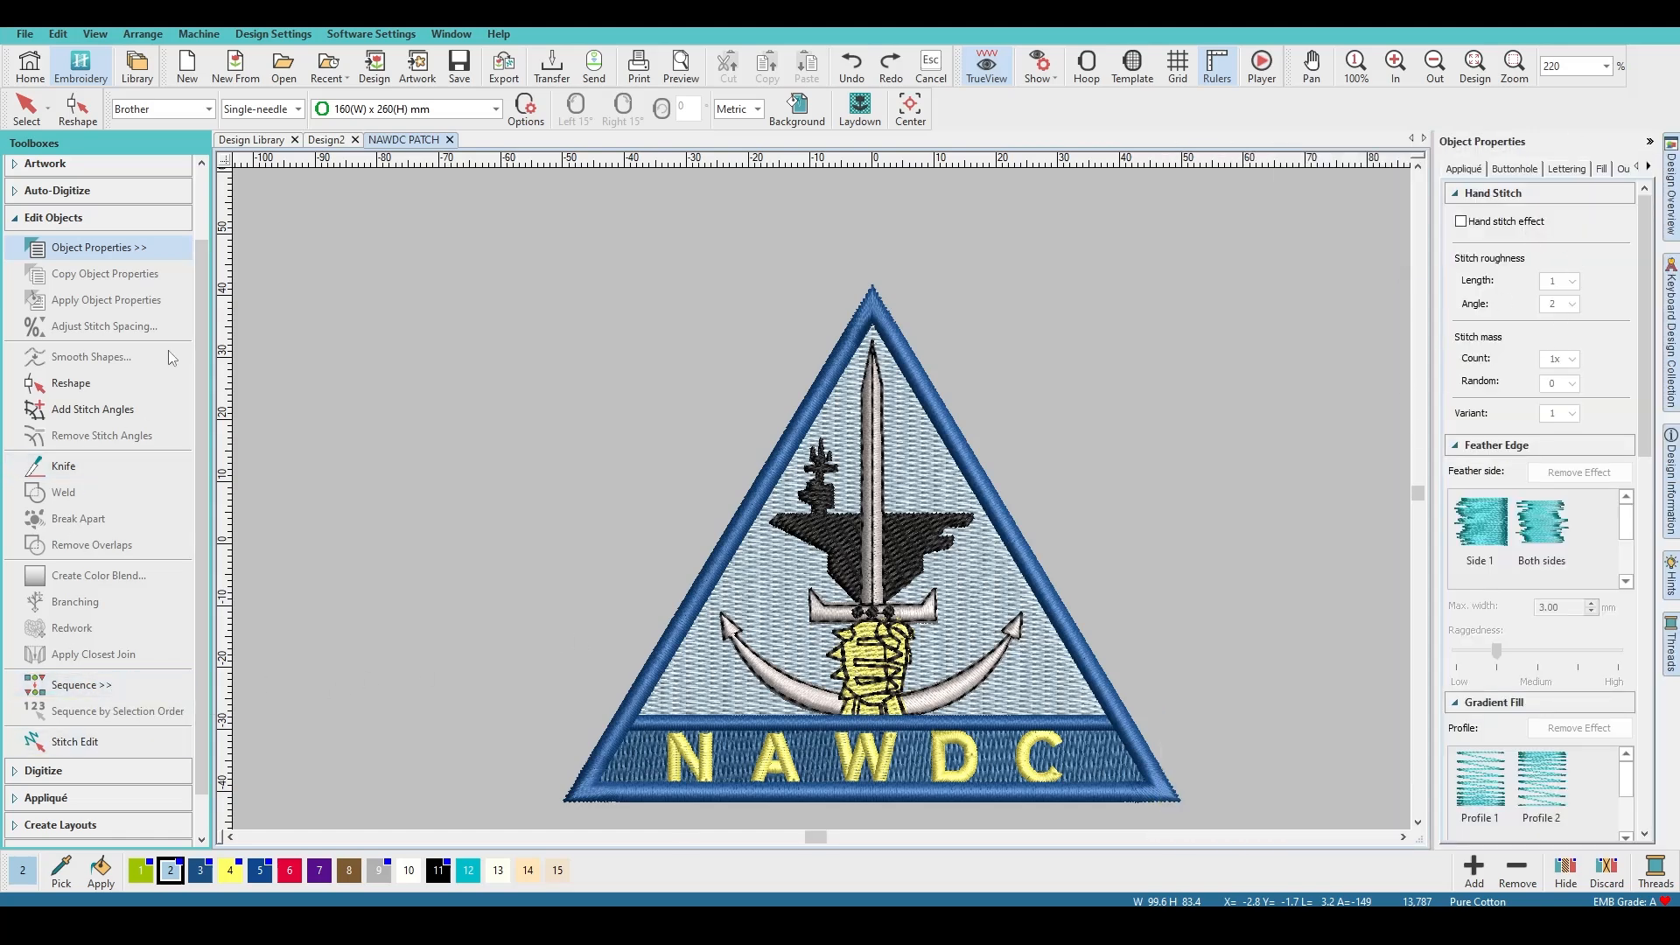
Step: Using the Digitize toolset, draw a single-run rectangle about 39 × 16 mm and a square about 35 mm wide beside the patch
{"action": "left_click", "coordinate": [53, 217]}
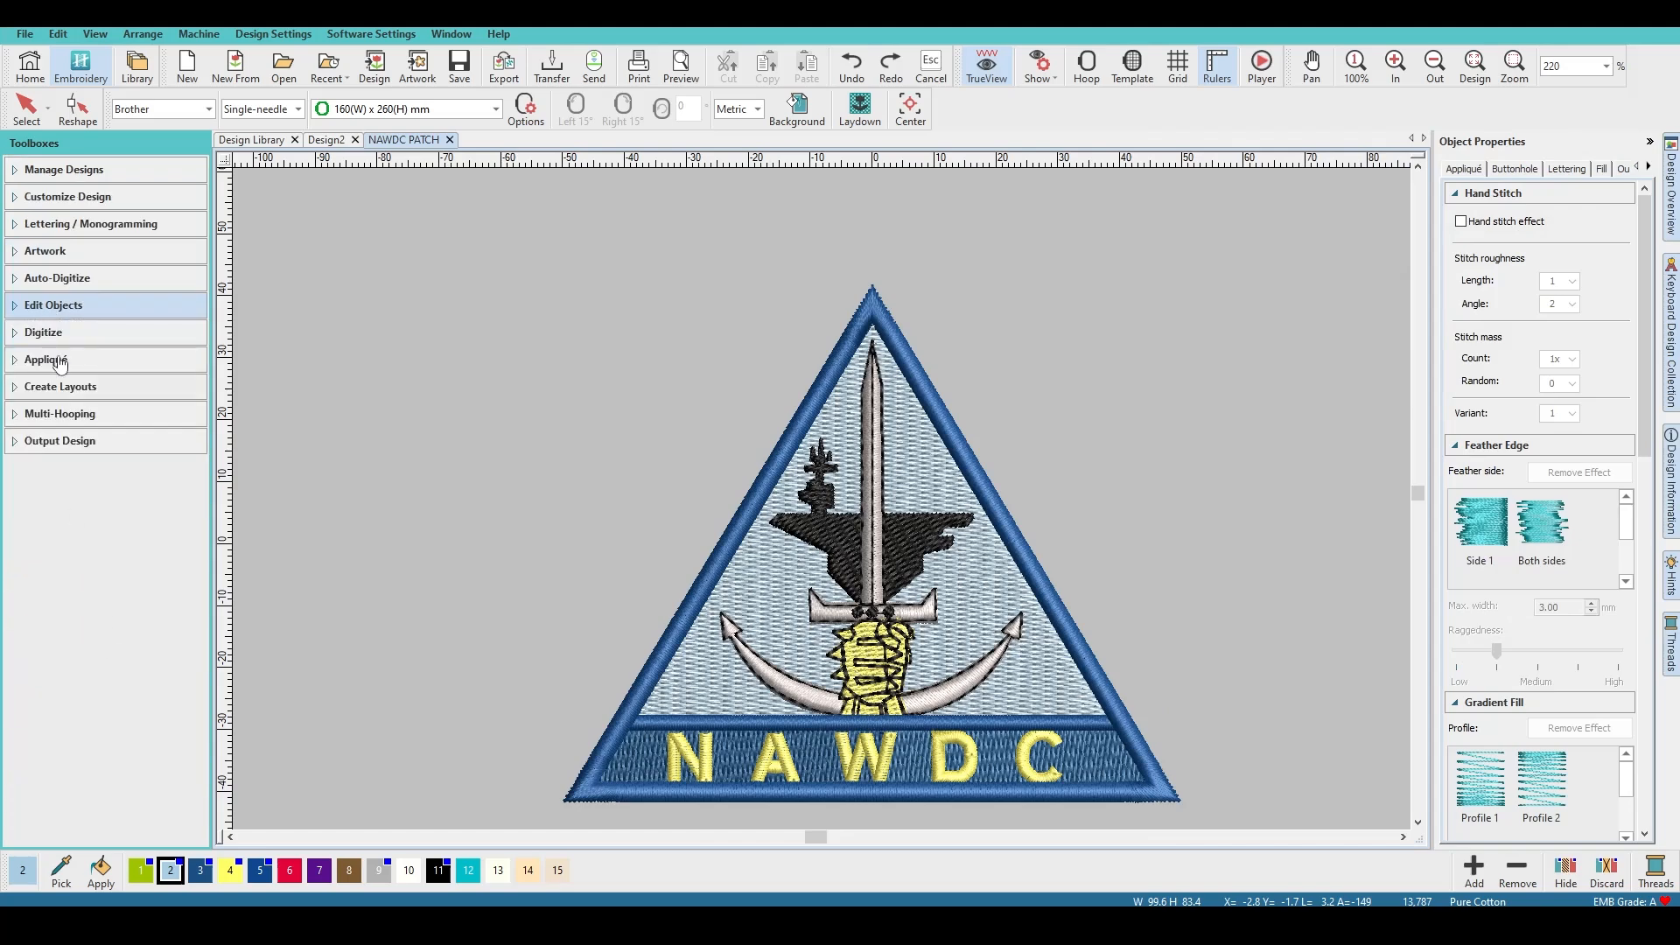
{"action": "left_click", "coordinate": [42, 335]}
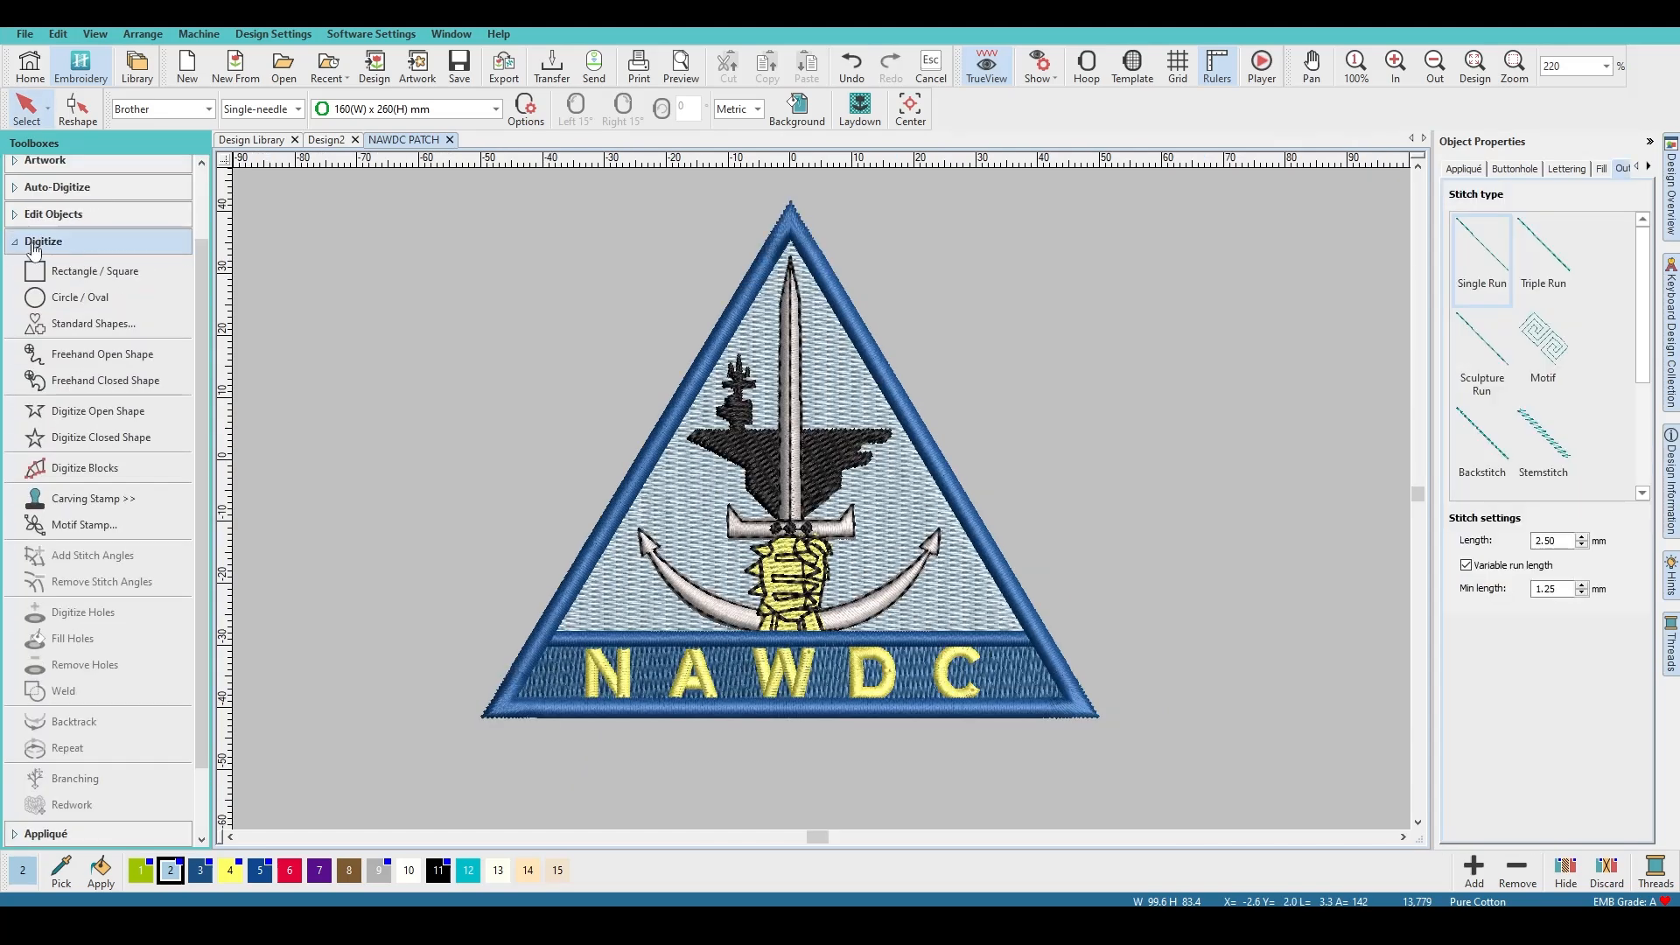
{"action": "left_click", "coordinate": [87, 272]}
{"action": "left_click", "coordinate": [359, 286]}
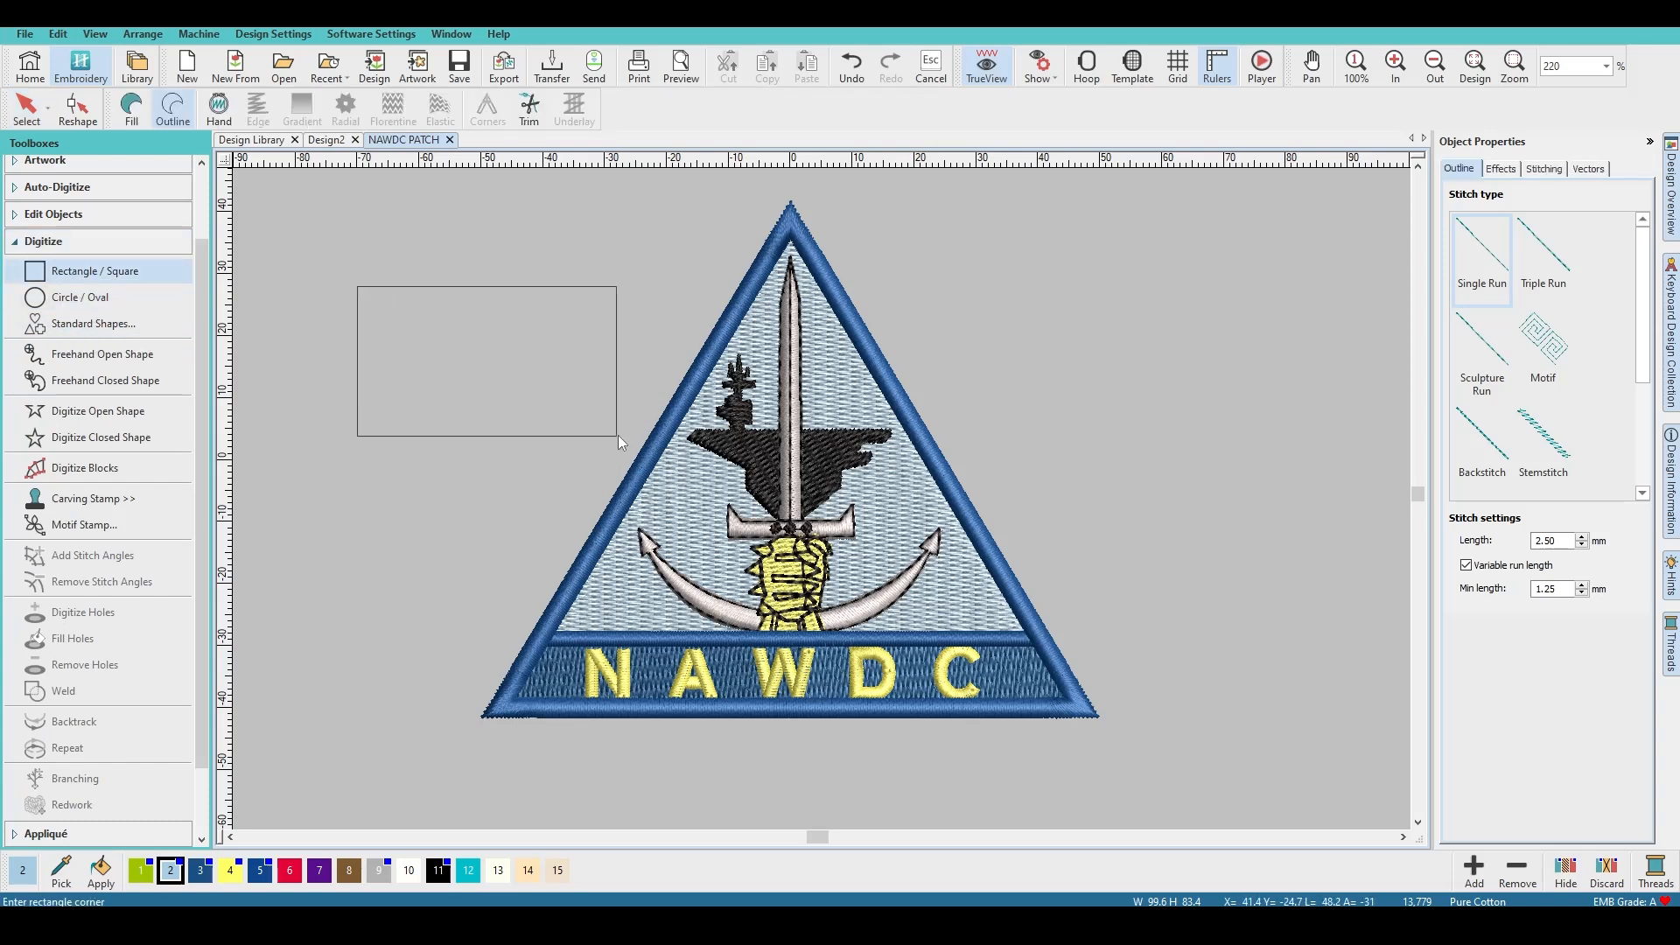
{"action": "left_click", "coordinate": [601, 385]}
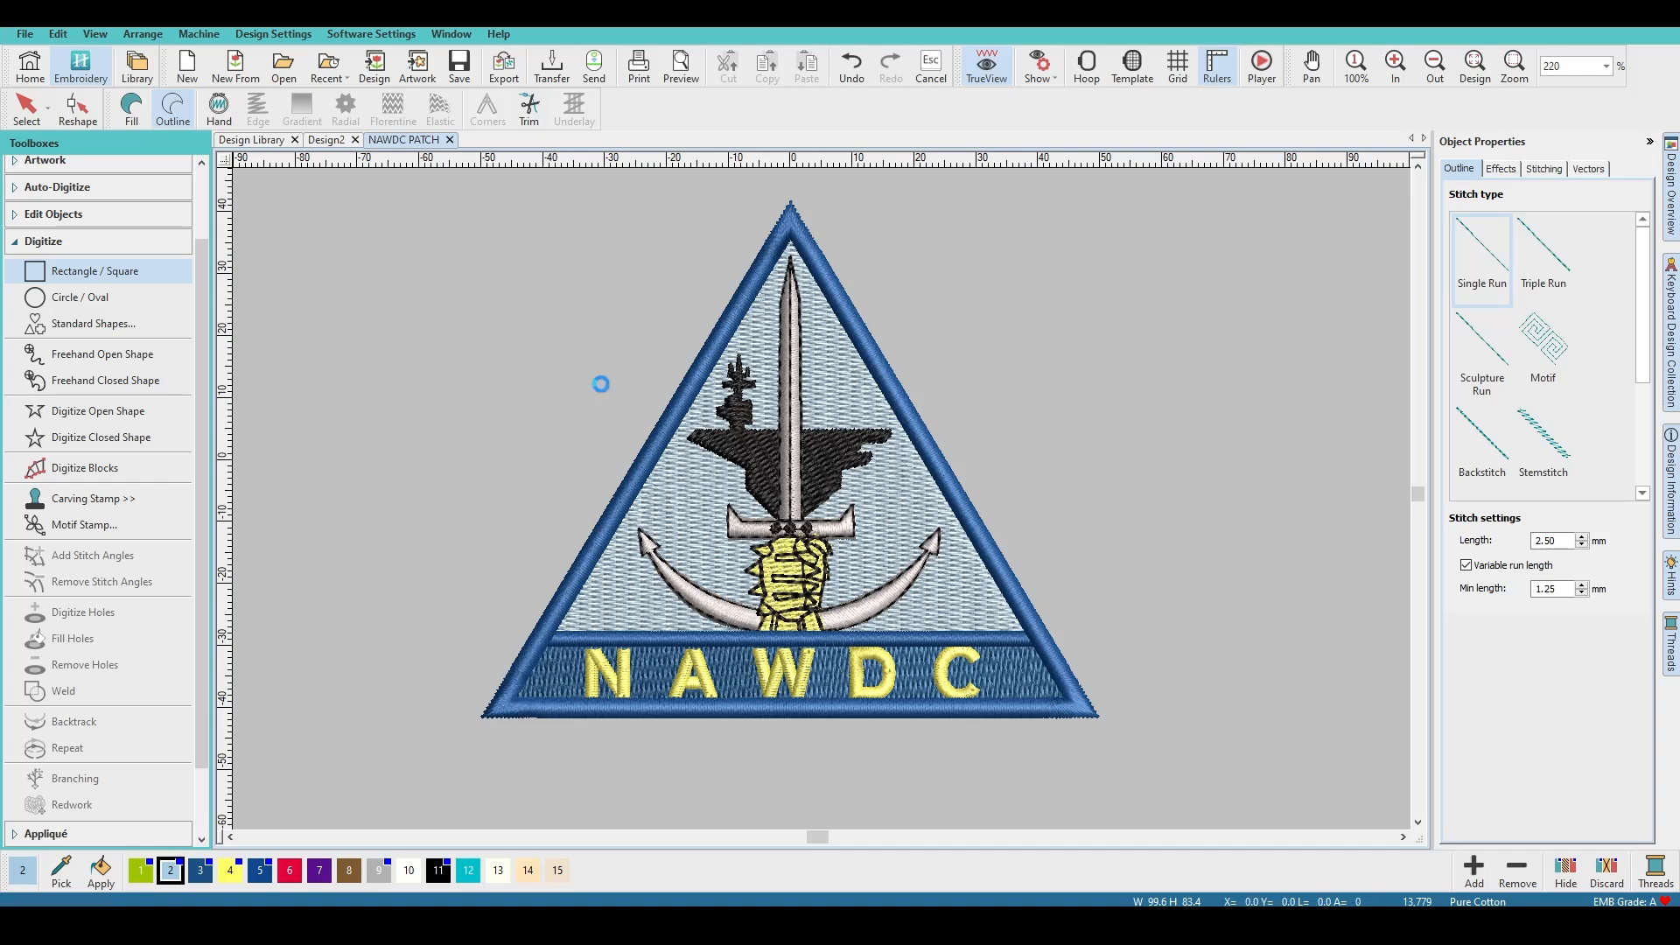
{"action": "left_click", "coordinate": [296, 394]}
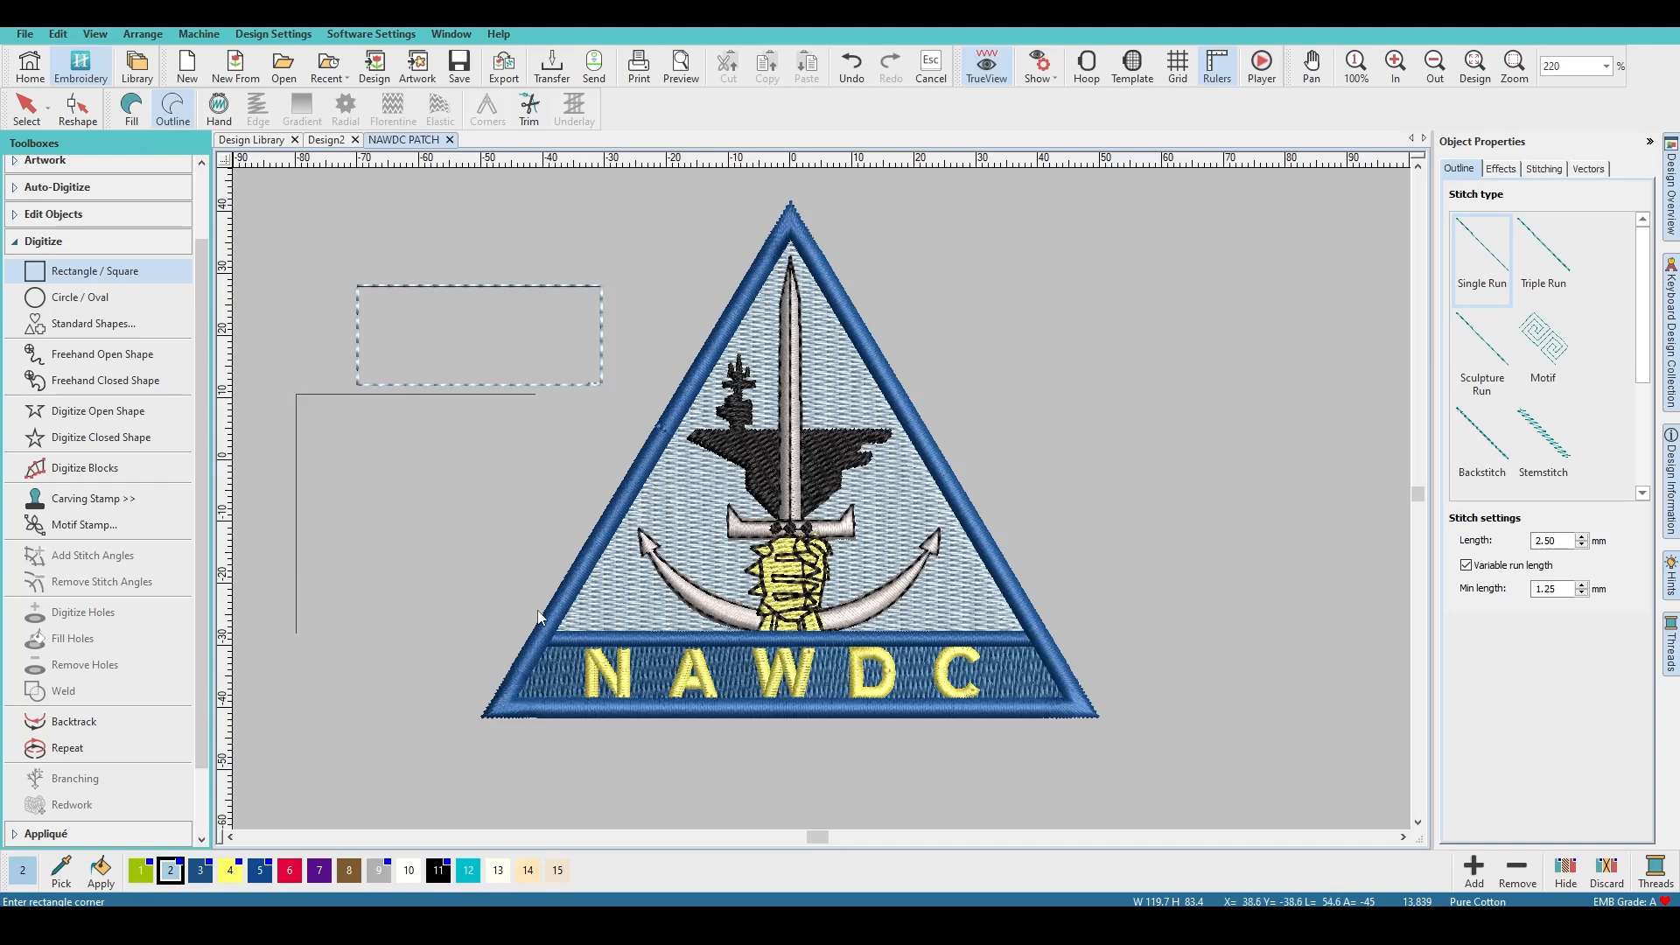
{"action": "left_click", "coordinate": [512, 605]}
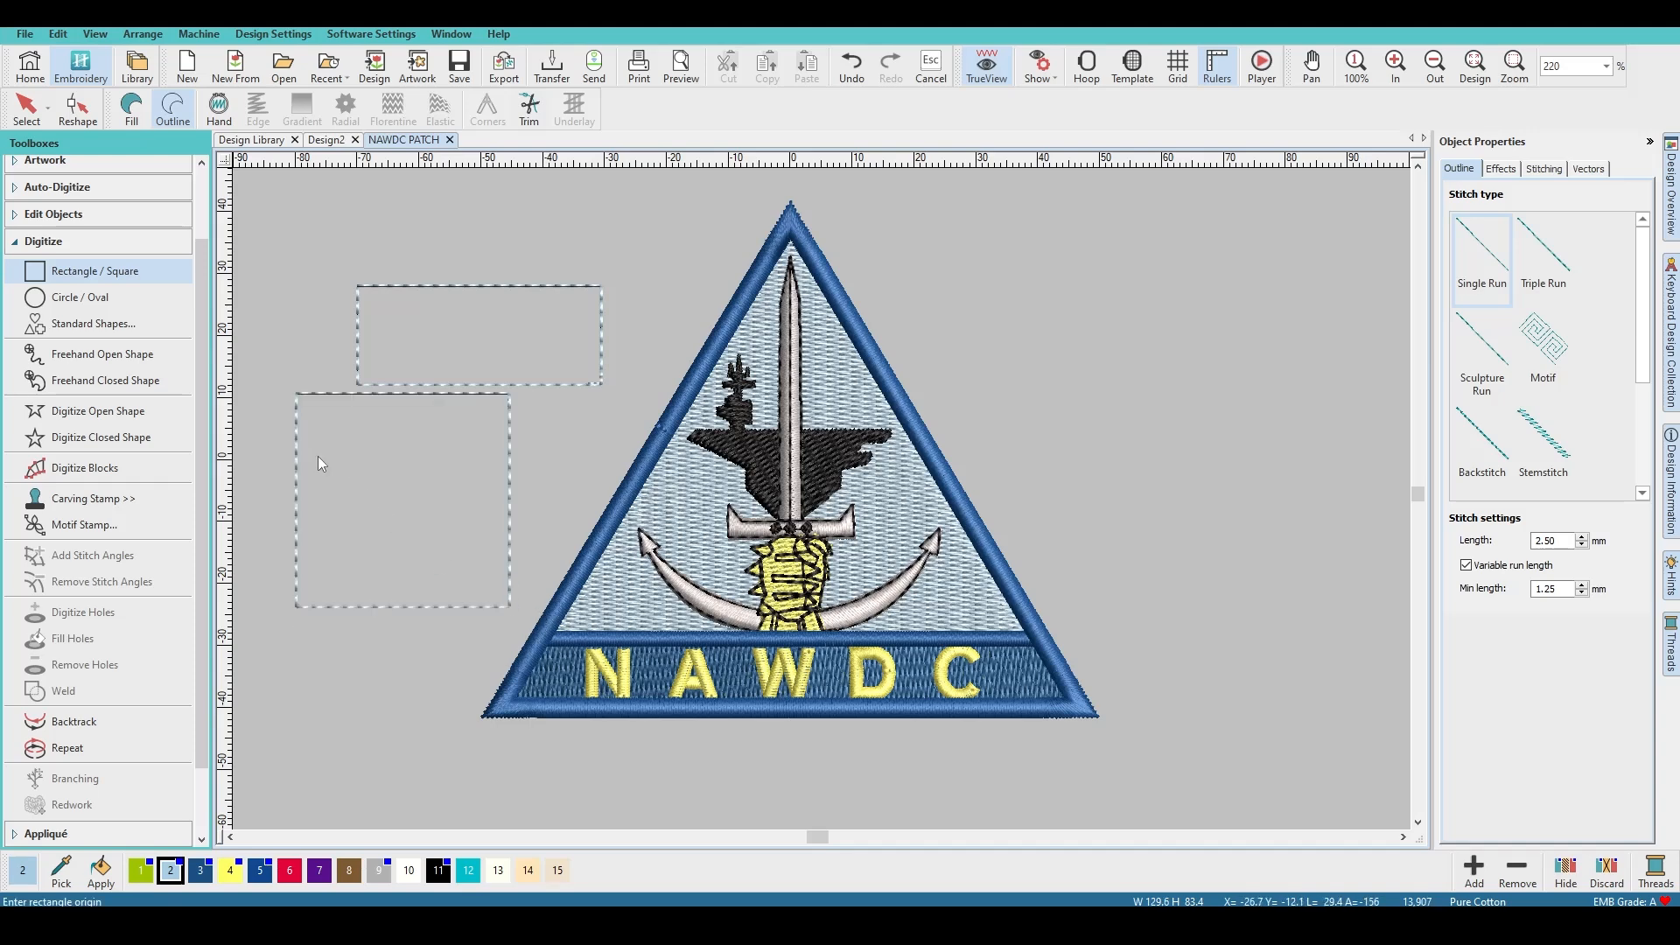
Step: Draw shield outline 03 from the Borders standard shapes, about 57 × 71 mm, on the empty area beside the patch
{"action": "left_click", "coordinate": [116, 340]}
{"action": "scroll", "coordinate": [324, 481], "scroll_direction": "down", "scroll_amount": 5}
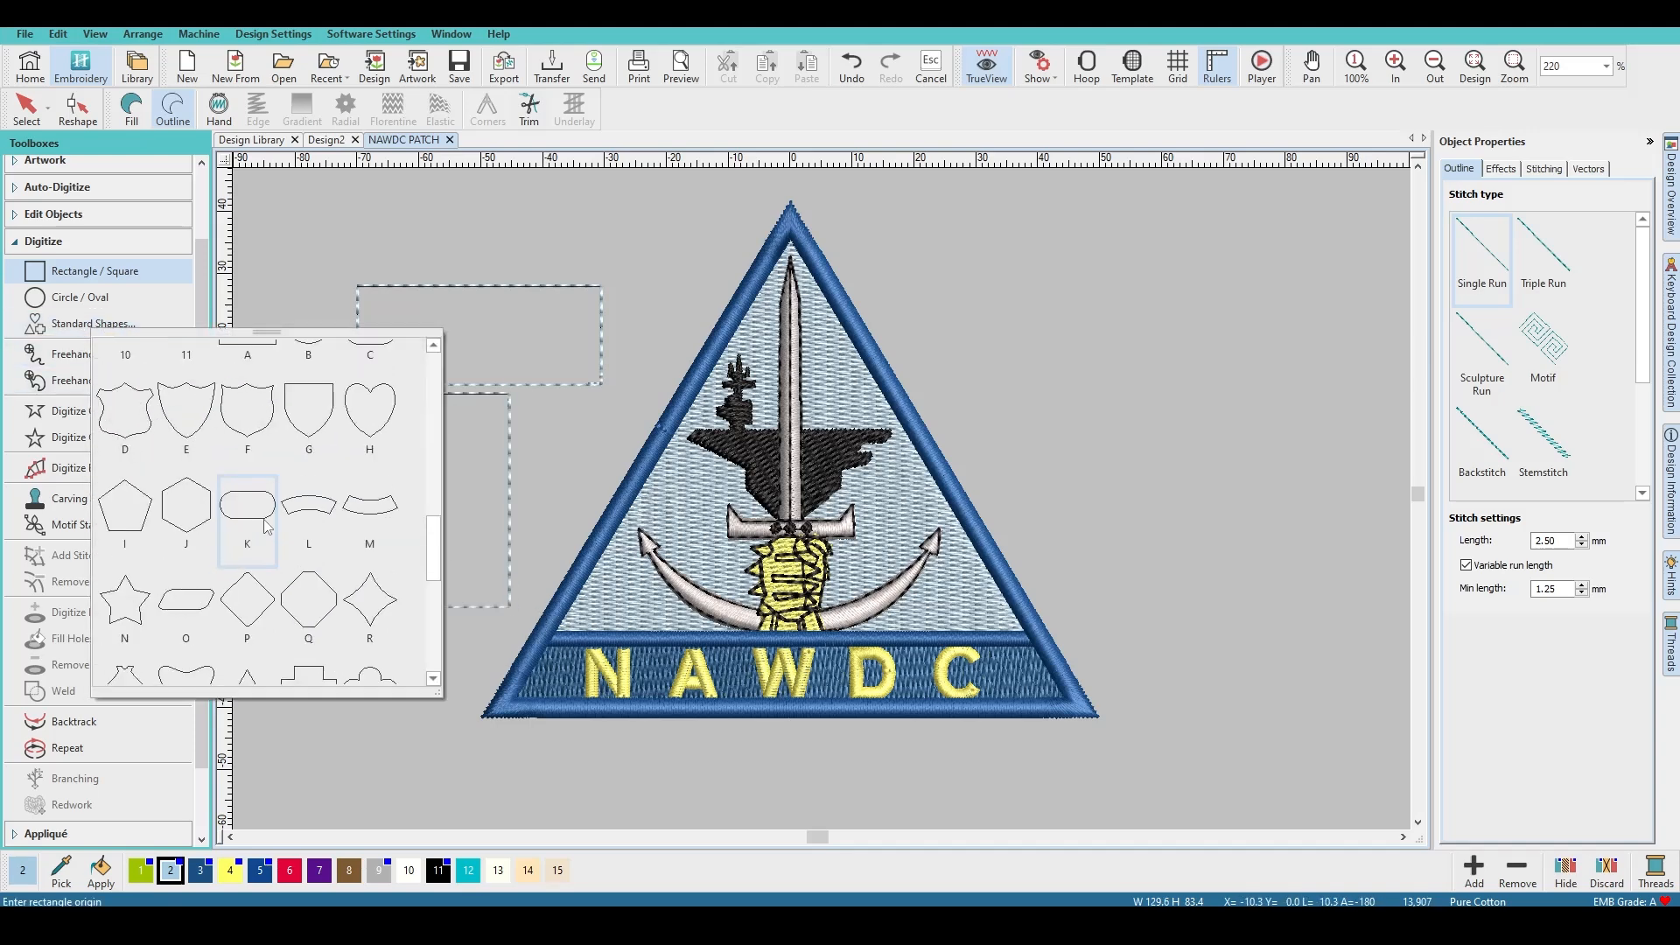
{"action": "scroll", "coordinate": [335, 556], "scroll_direction": "down", "scroll_amount": 5}
{"action": "scroll", "coordinate": [365, 583], "scroll_direction": "up", "scroll_amount": 8}
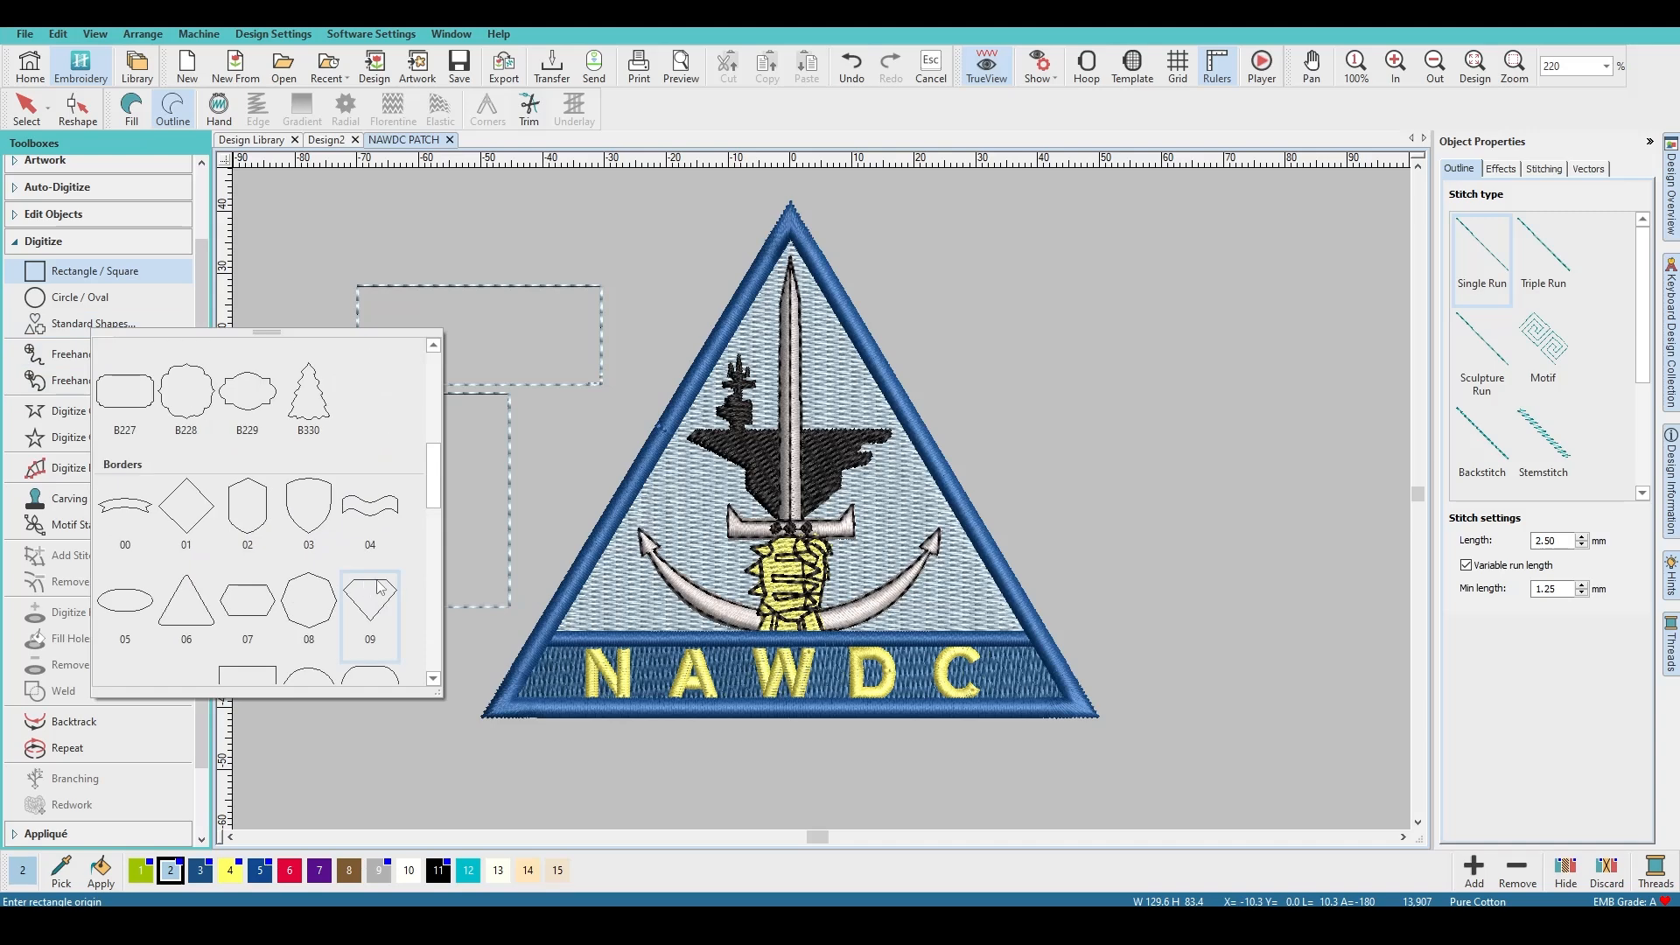
{"action": "left_click", "coordinate": [300, 527]}
{"action": "left_click", "coordinate": [1029, 287]}
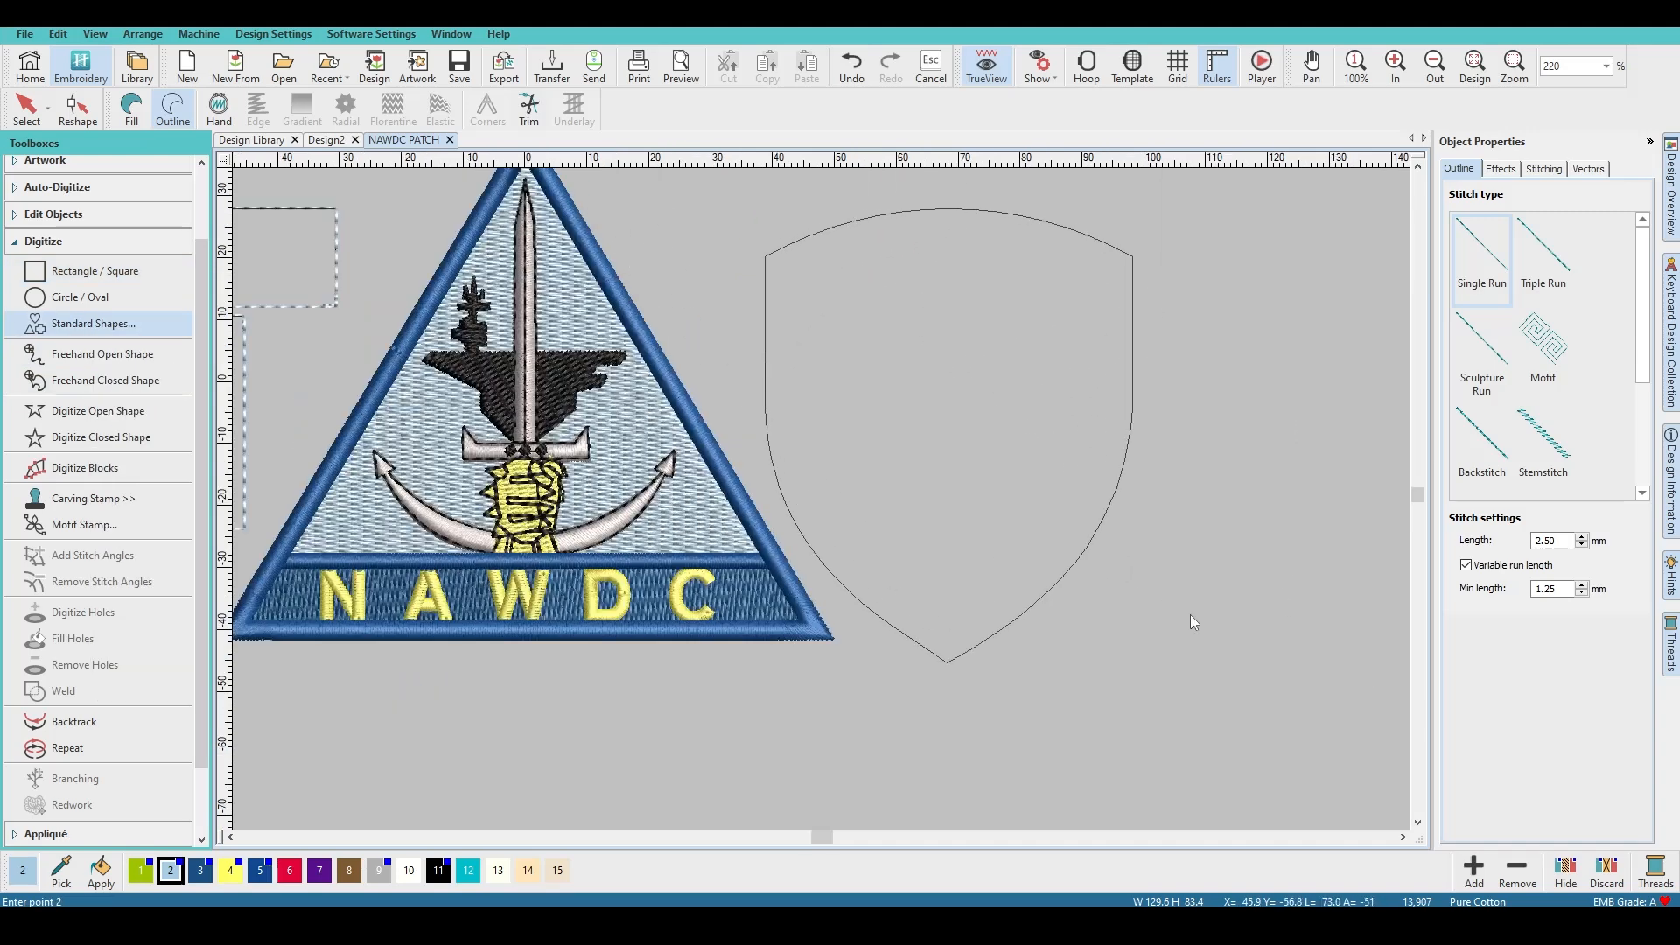
{"action": "left_click", "coordinate": [1177, 597]}
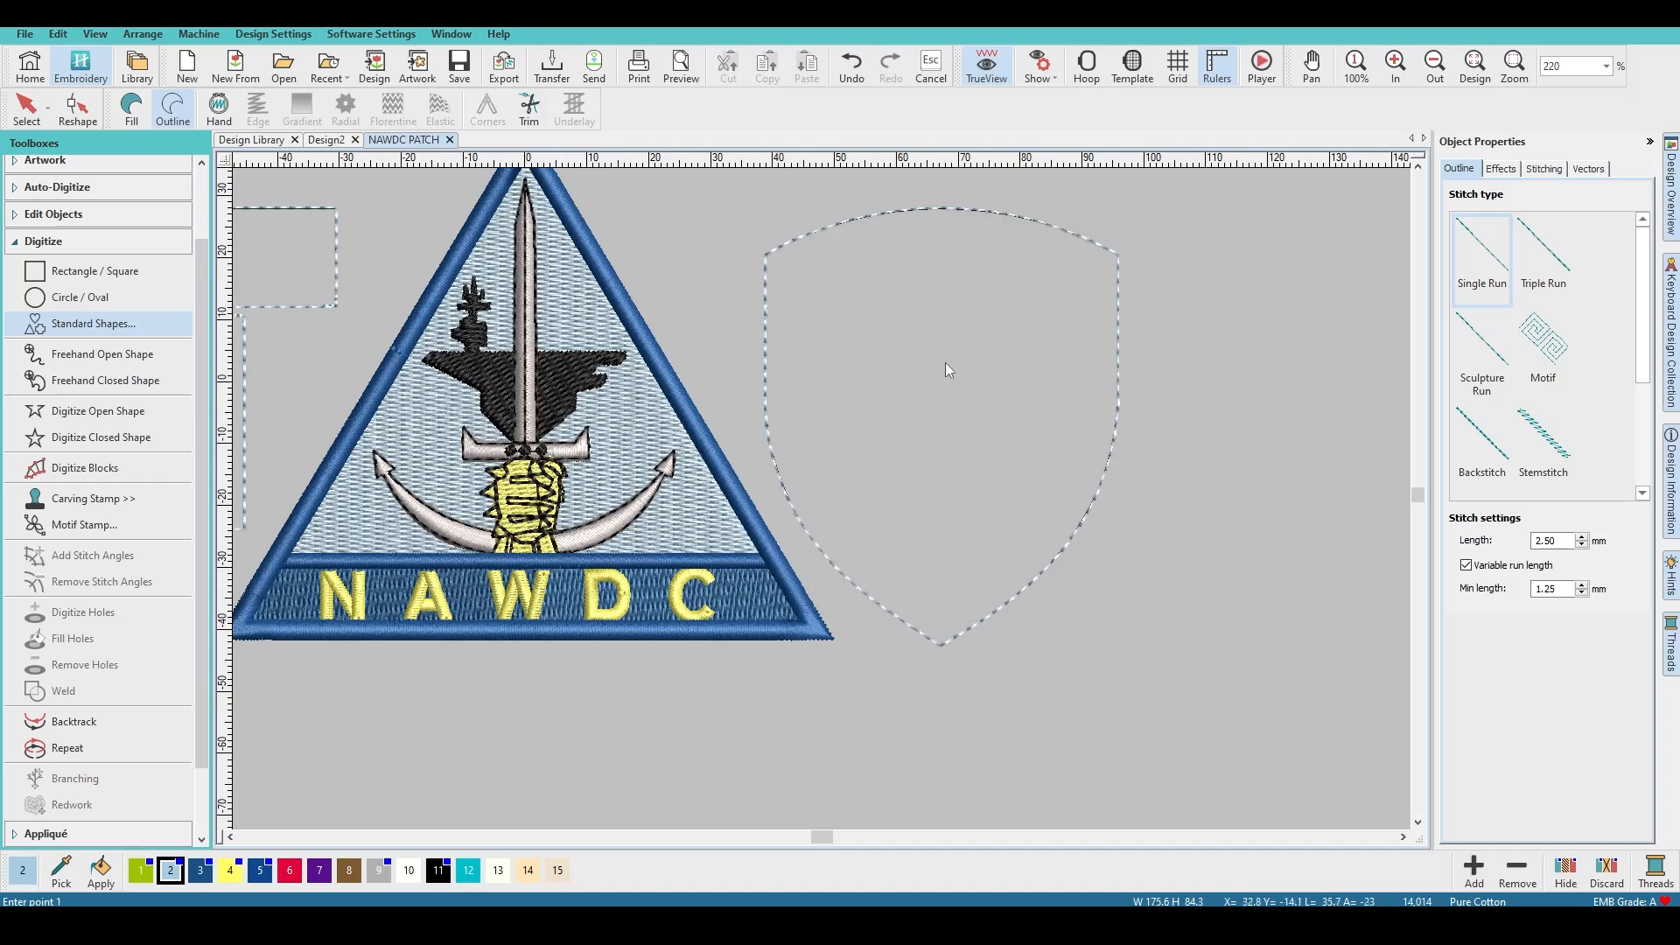
Step: Sketch winding freehand open curves over the shield and a freehand closed shape below it
{"action": "left_click", "coordinate": [101, 355]}
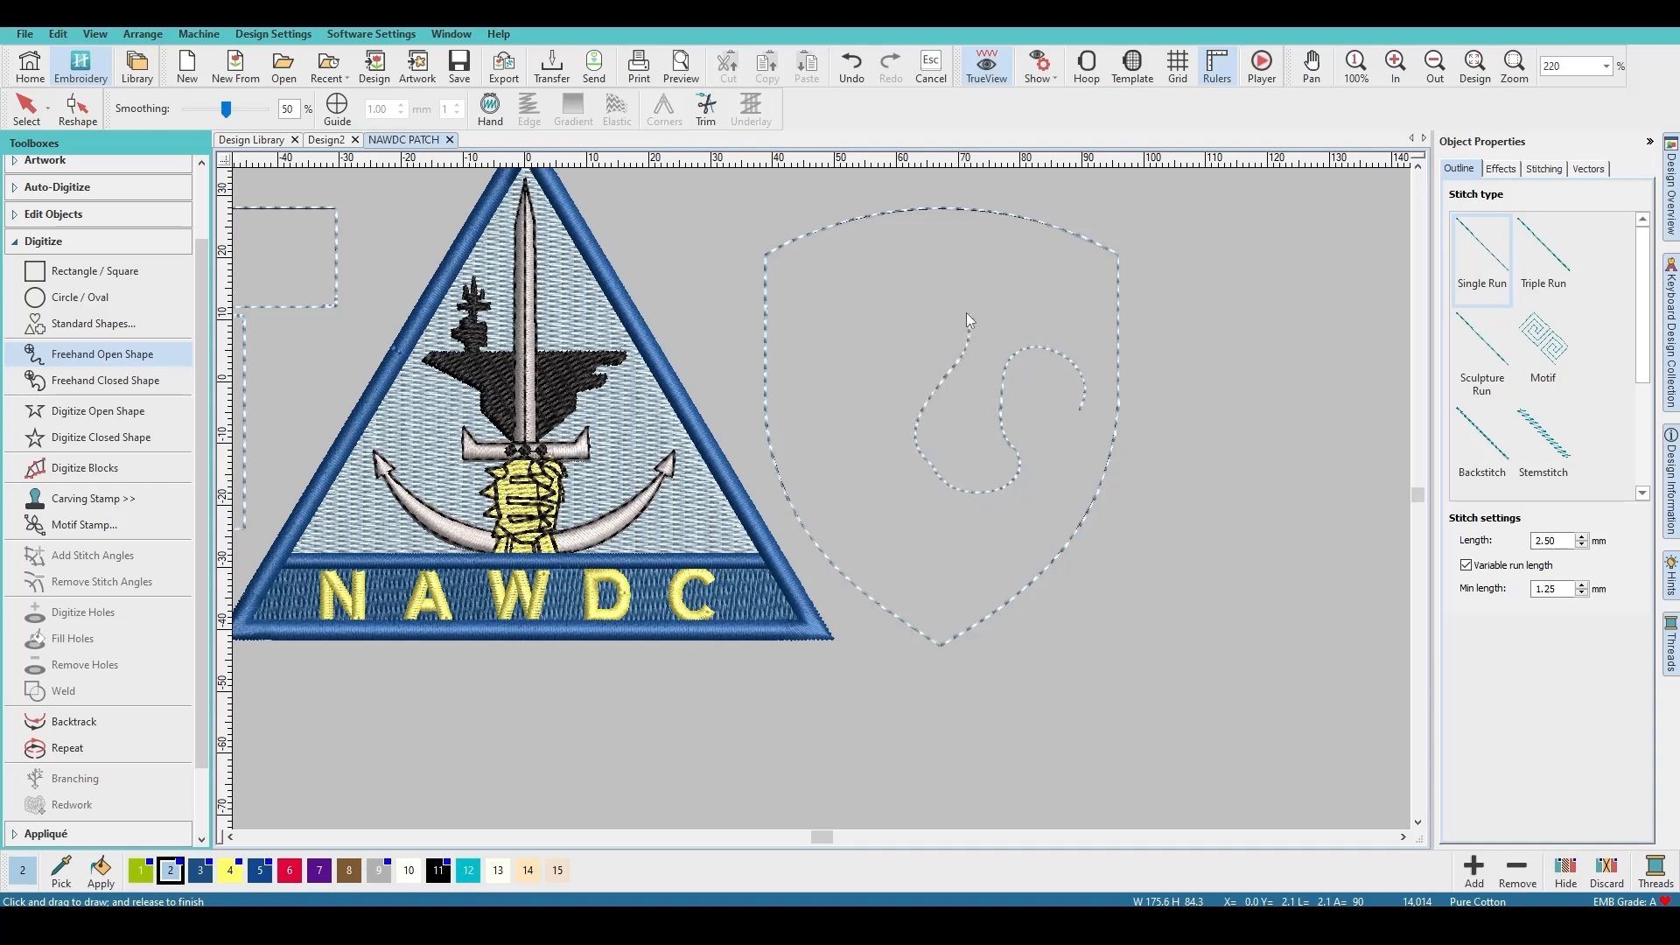
{"action": "mouse_move", "coordinate": [966, 312]}
{"action": "left_mouse_down"}
{"action": "mouse_move", "coordinate": [868, 283]}
{"action": "mouse_move", "coordinate": [809, 378]}
{"action": "mouse_move", "coordinate": [888, 487]}
{"action": "left_mouse_up"}
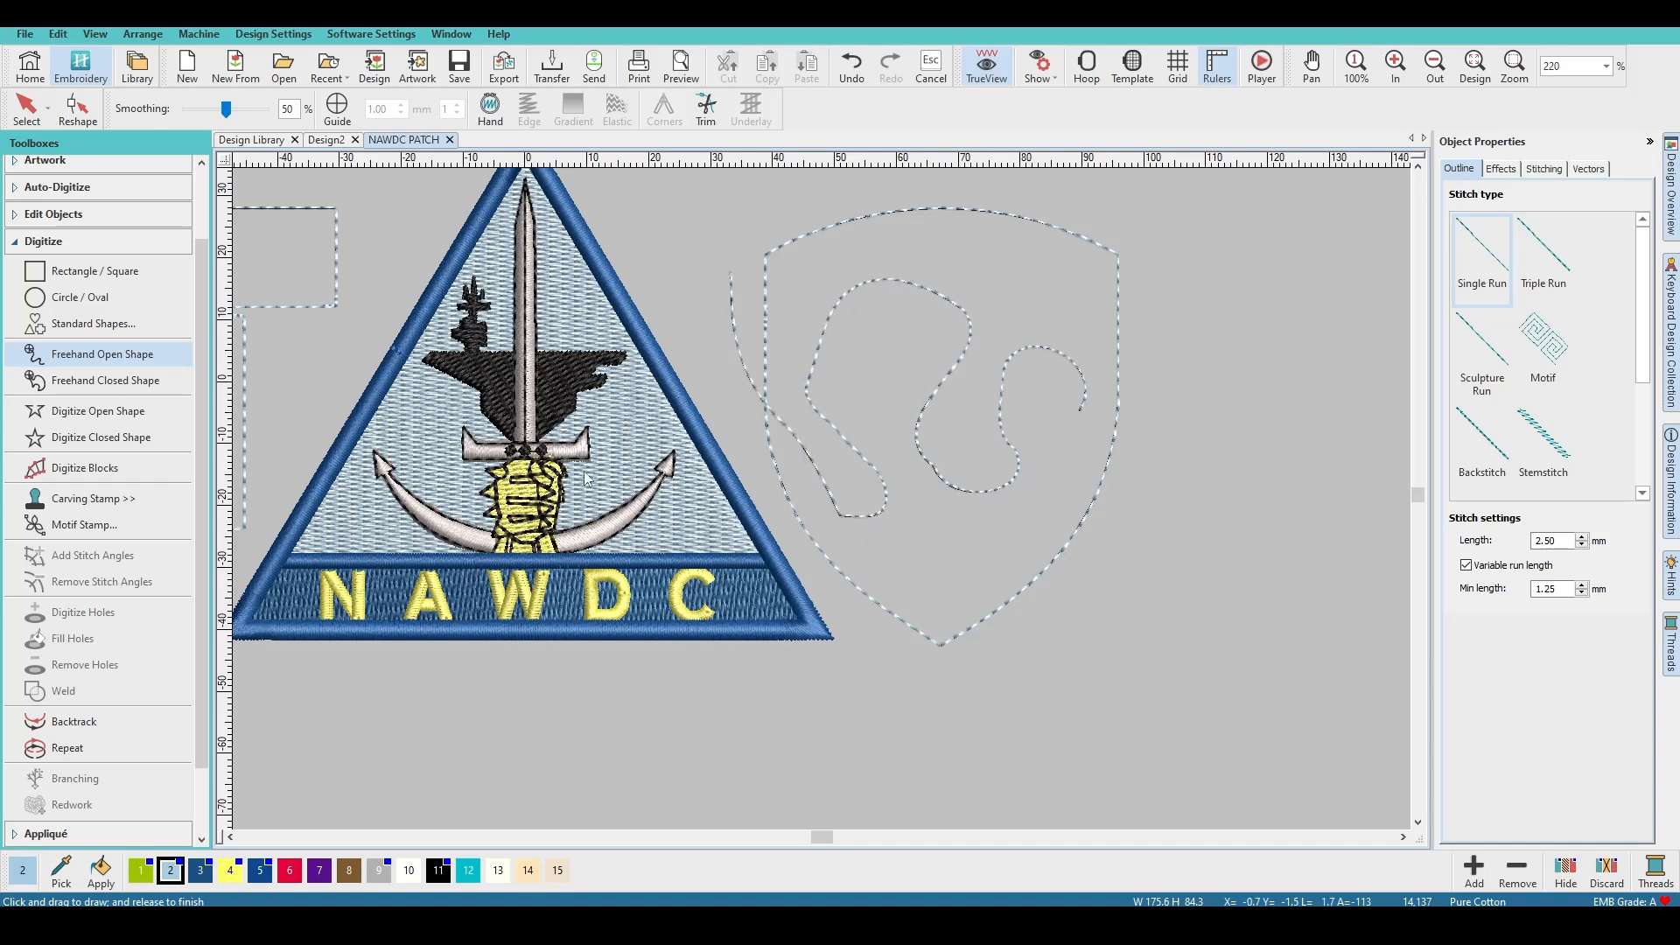
{"action": "left_click", "coordinate": [132, 380]}
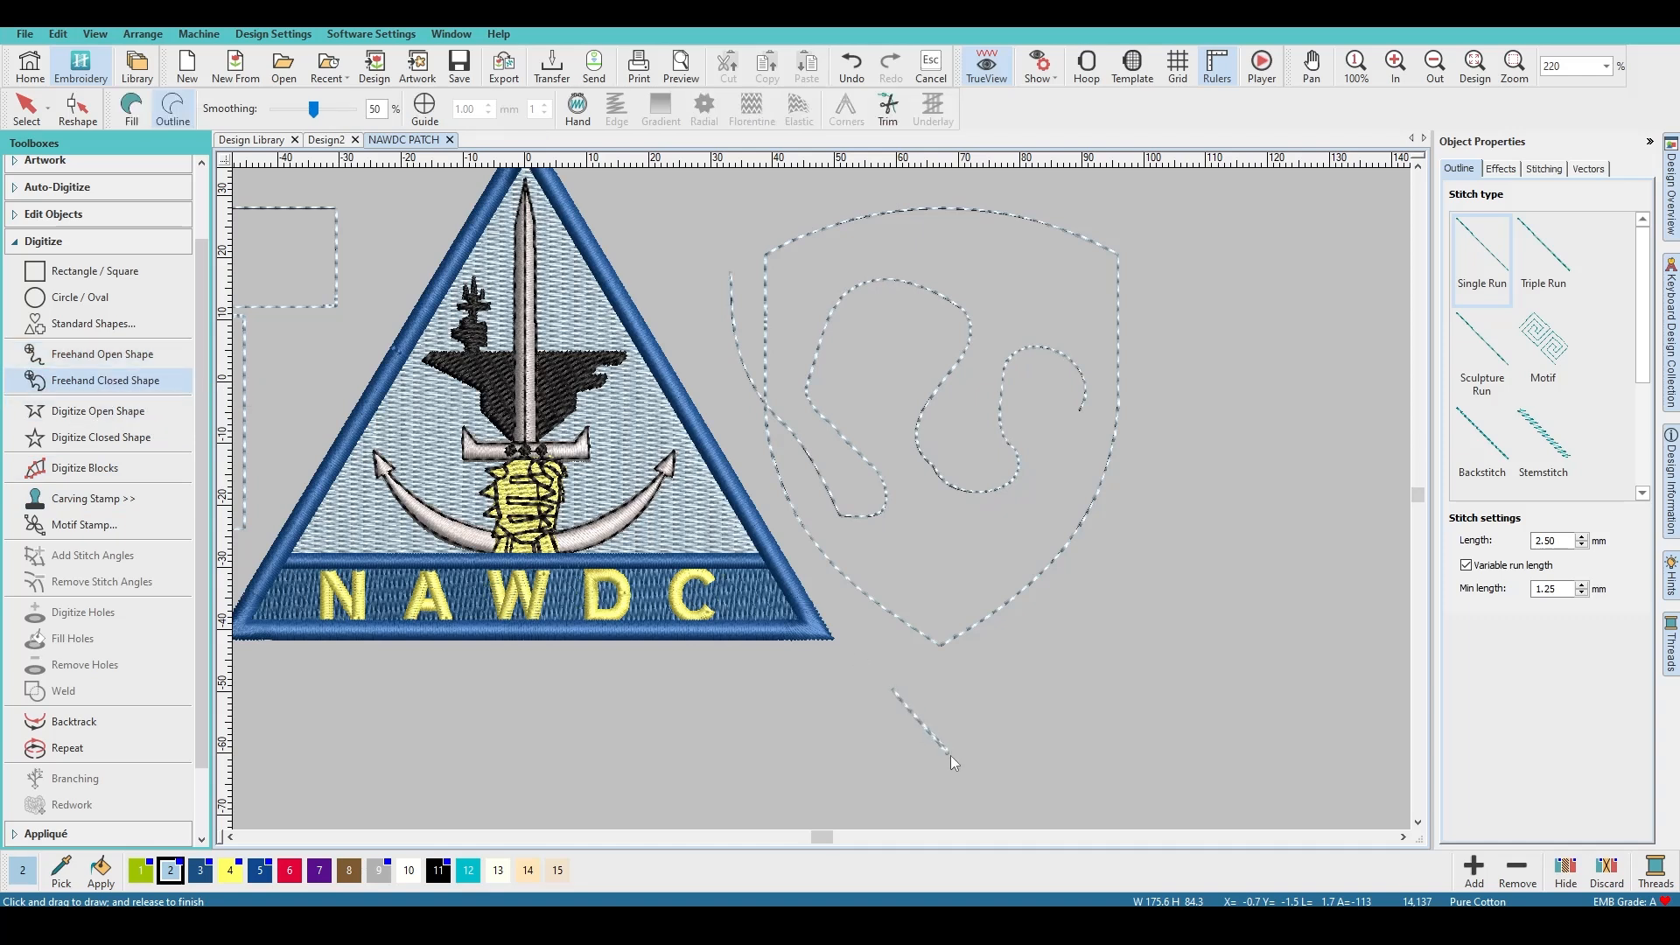
{"action": "mouse_move", "coordinate": [1054, 654]}
{"action": "left_mouse_down"}
{"action": "mouse_move", "coordinate": [868, 610]}
{"action": "mouse_move", "coordinate": [497, 733]}
{"action": "mouse_move", "coordinate": [626, 740]}
{"action": "left_mouse_up"}
Step: Undo the freehand shapes and the shield outline
{"action": "key", "text": "ctrl+z"}
{"action": "key", "text": "ctrl+z"}
{"action": "key", "text": "ctrl+z"}
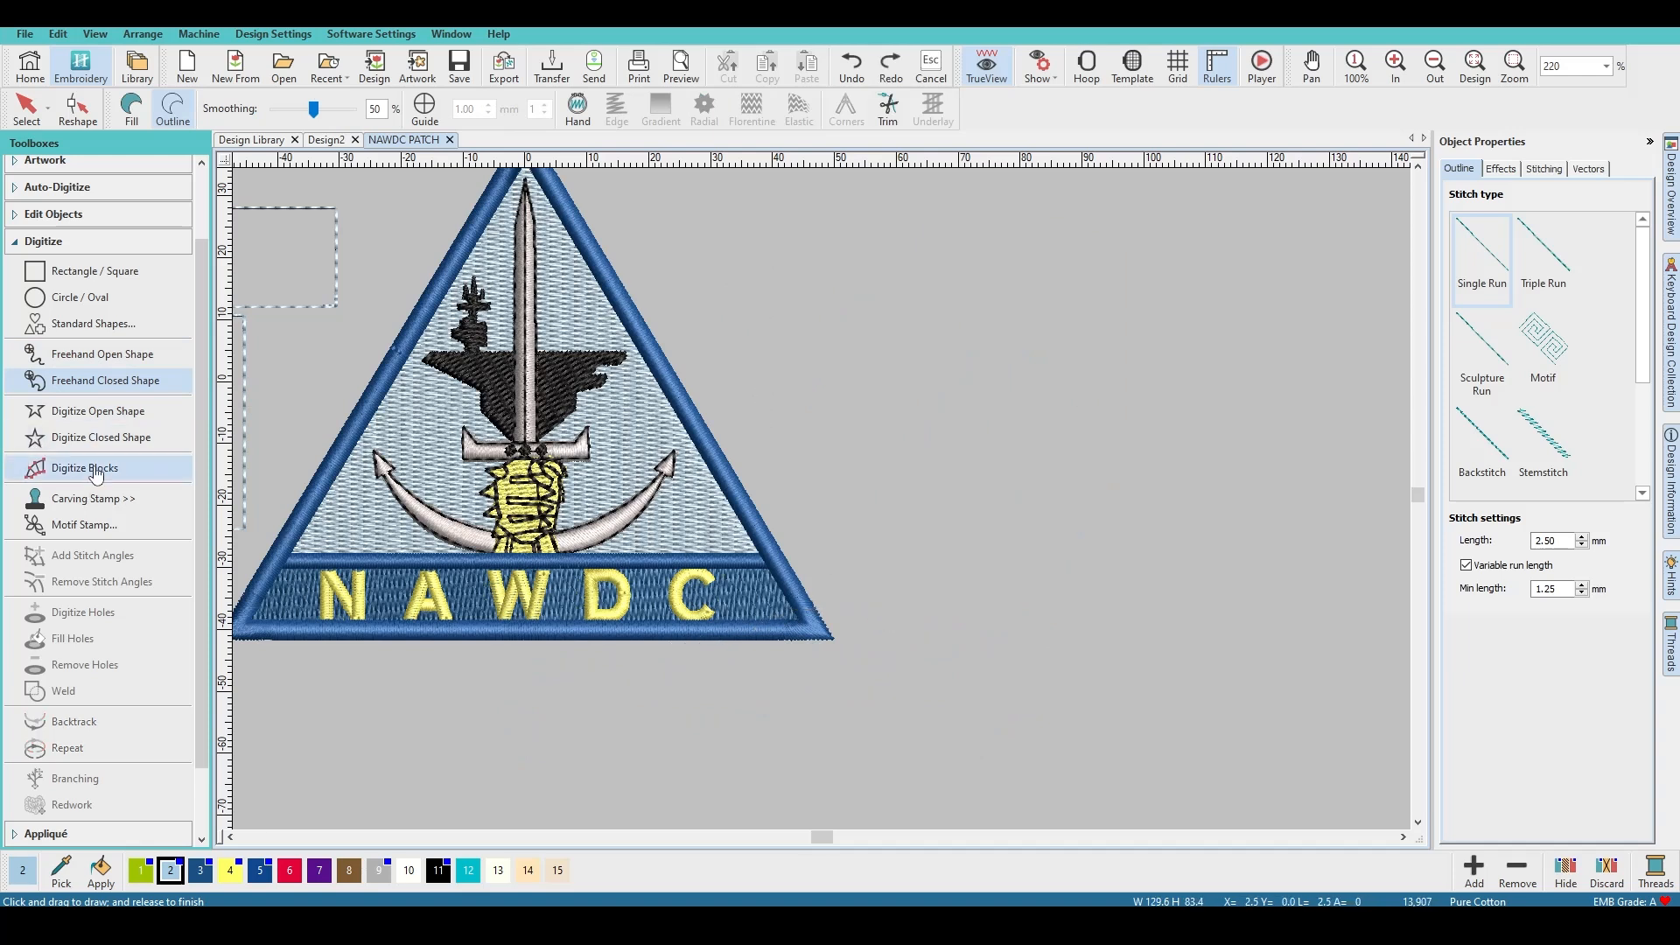
Step: Digitize an open five-point outline with straight segments on the empty area beside the patch
{"action": "left_click", "coordinate": [98, 410]}
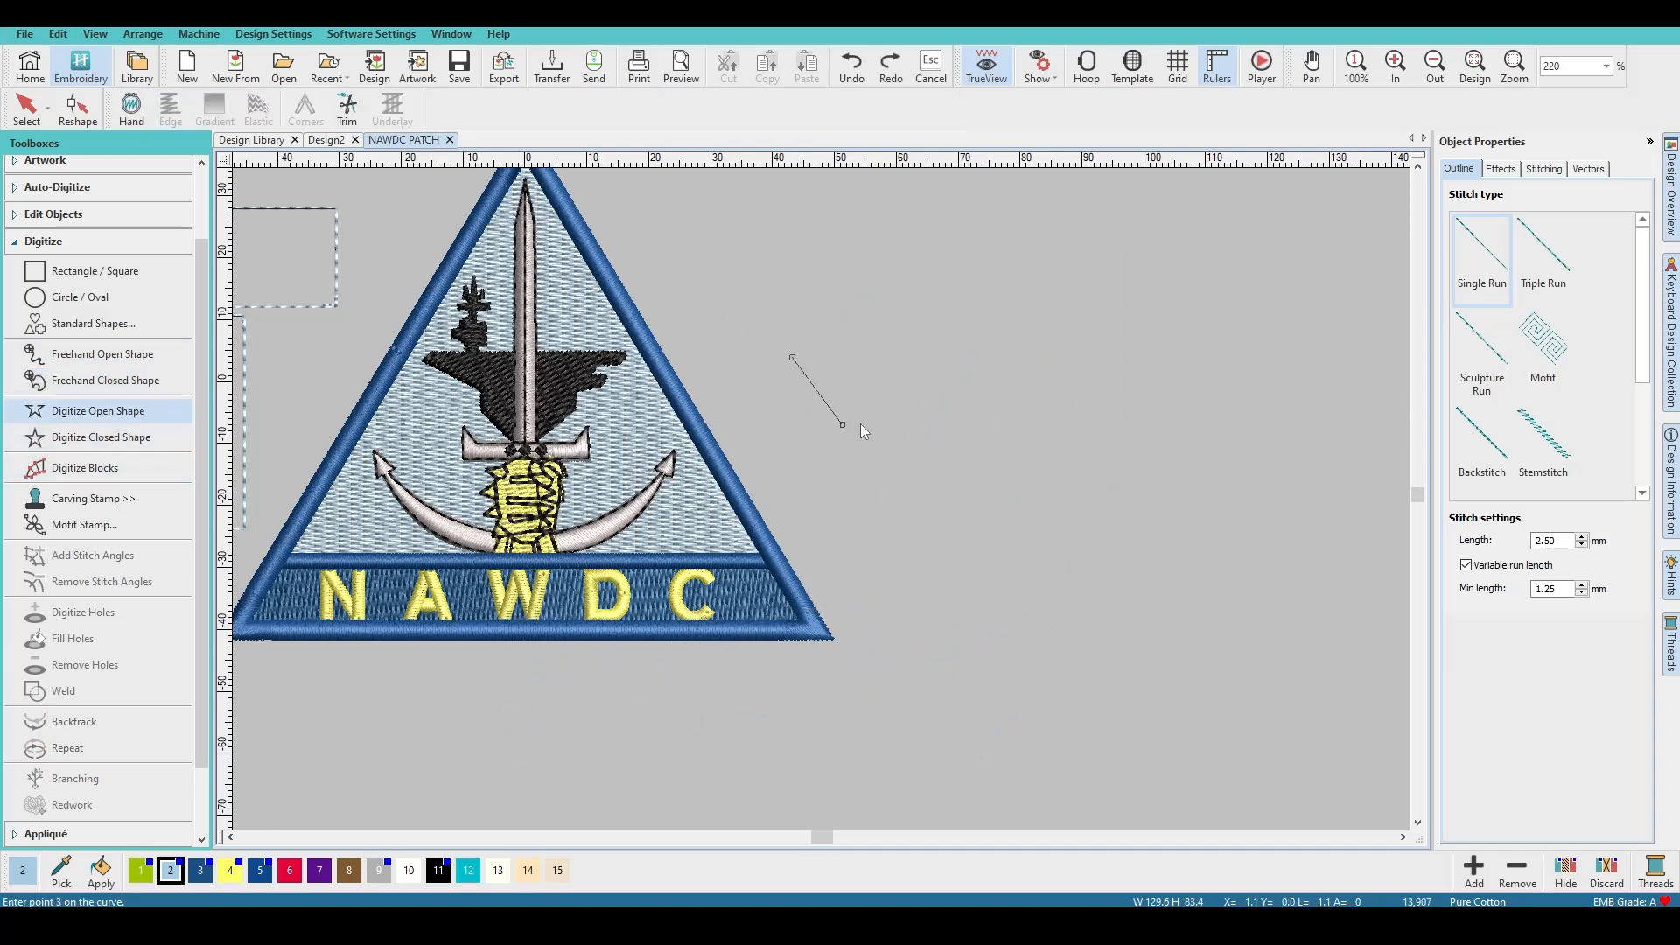
{"action": "left_click", "coordinate": [853, 253]}
{"action": "key", "text": "Return"}
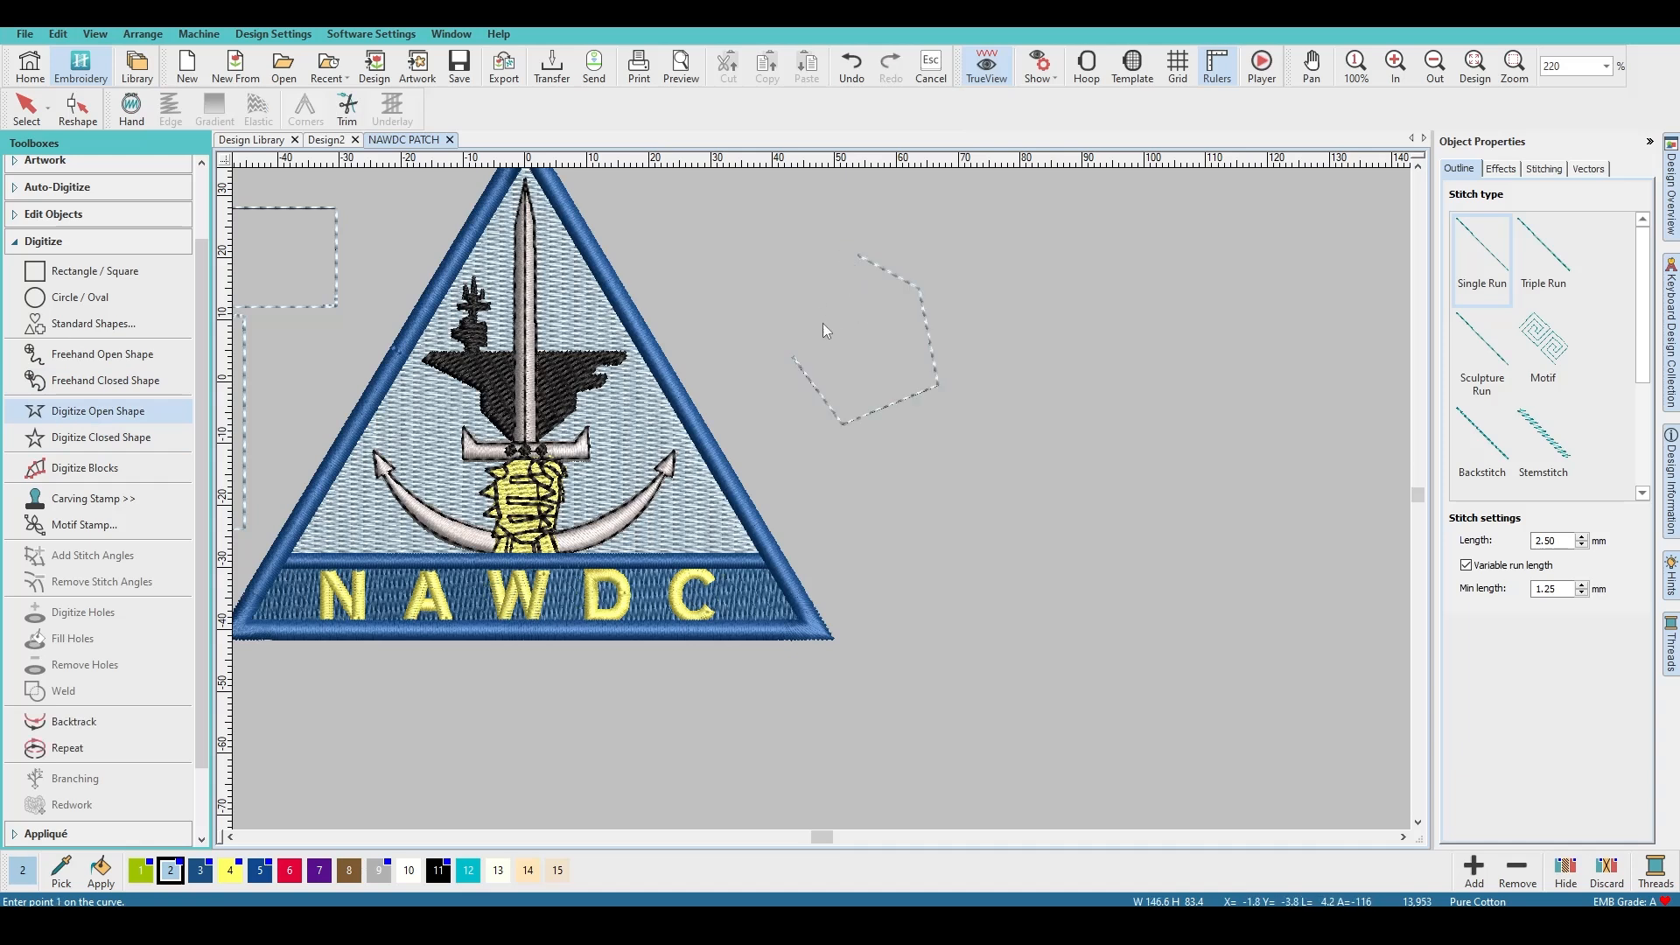
Step: Digitize a nearly circular closed shape about 39 mm wide from curve points, just below the open outline
{"action": "left_click", "coordinate": [98, 436]}
{"action": "left_click", "coordinate": [887, 481]}
{"action": "right_click", "coordinate": [937, 636]}
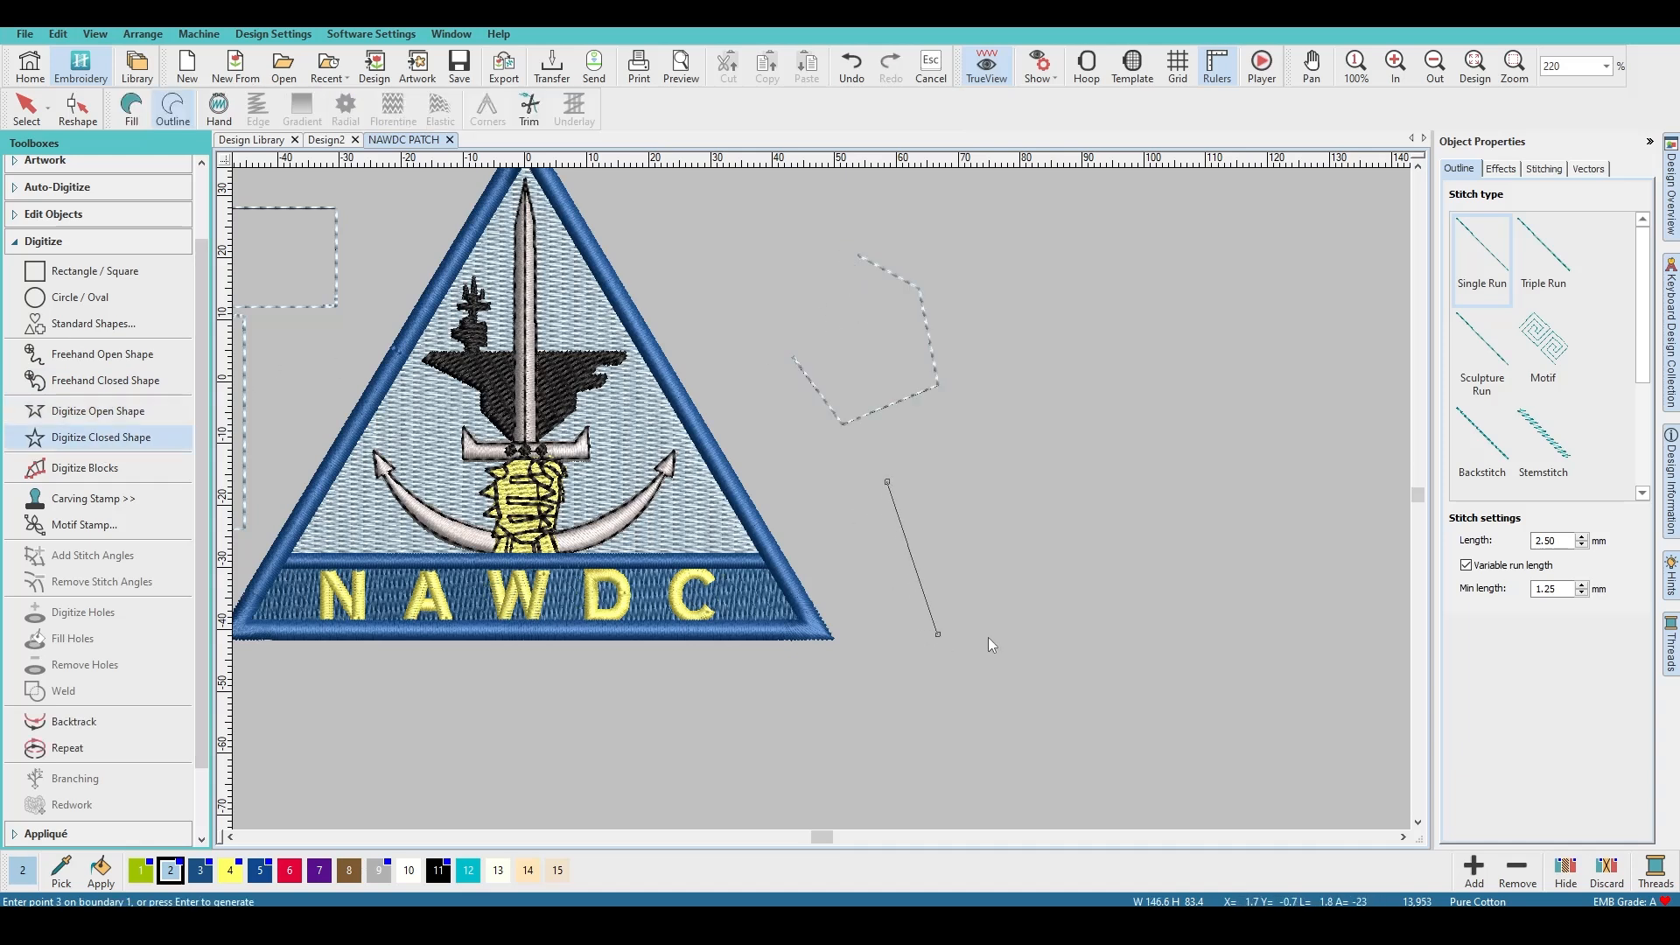
{"action": "right_click", "coordinate": [1106, 559]}
{"action": "right_click", "coordinate": [1084, 443]}
{"action": "key", "text": "Return"}
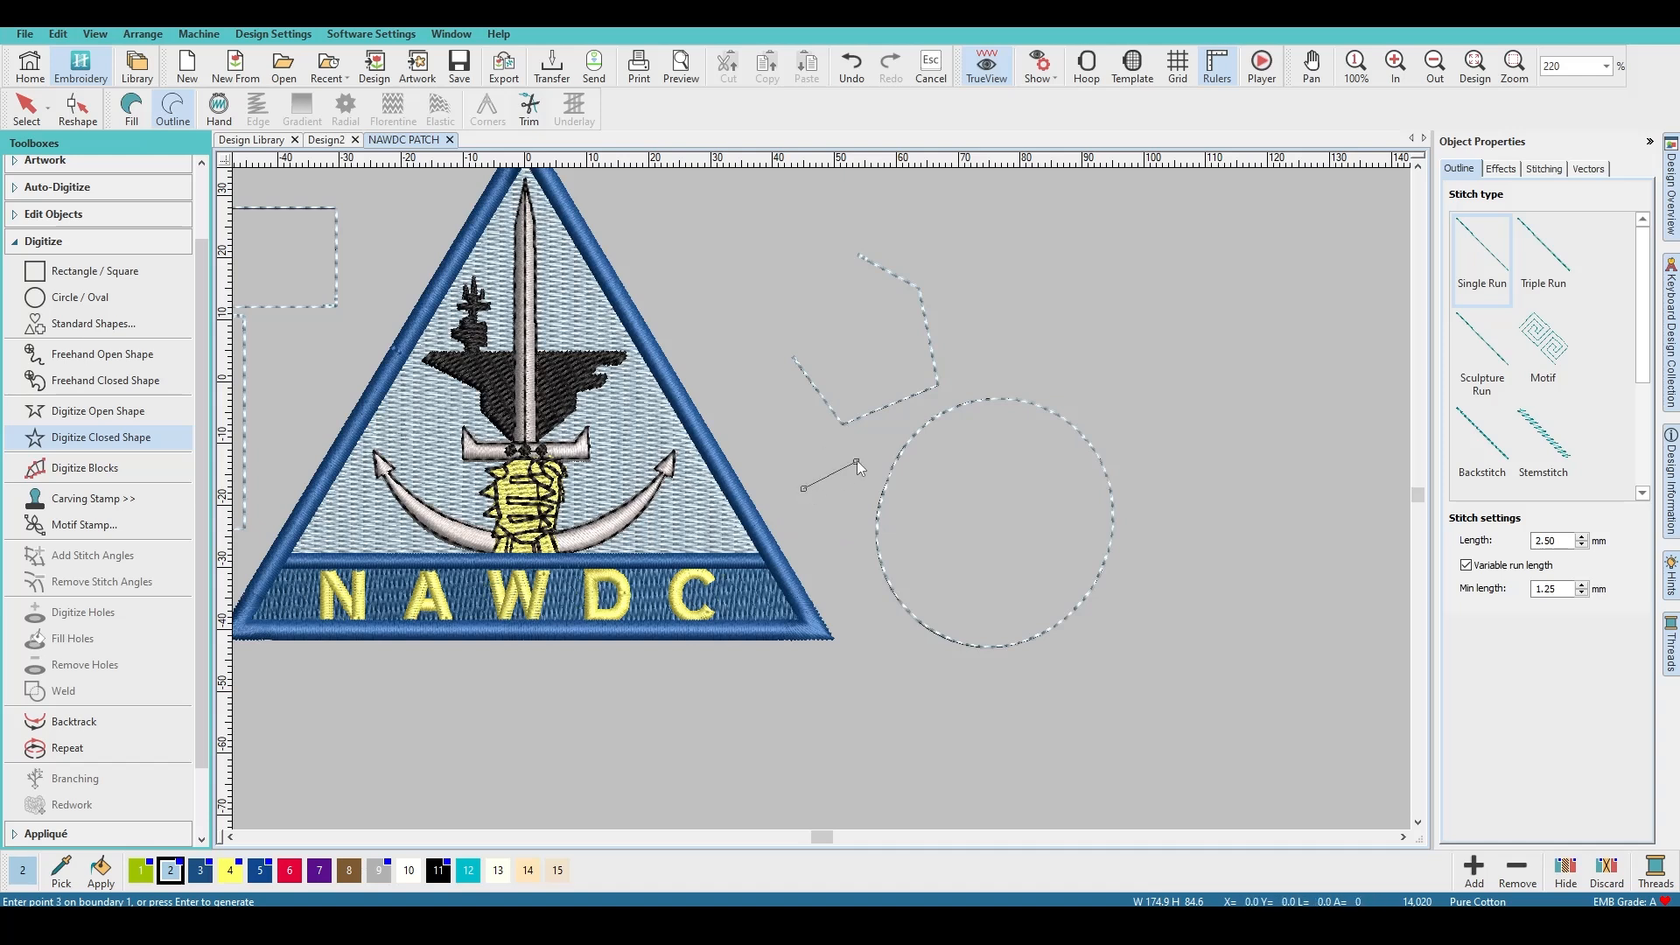
Step: Digitize an irregular closed shape between the patch and the circular outline, and switch the stitching mode to Fill
{"action": "left_click", "coordinate": [754, 455]}
{"action": "key", "text": "Return"}
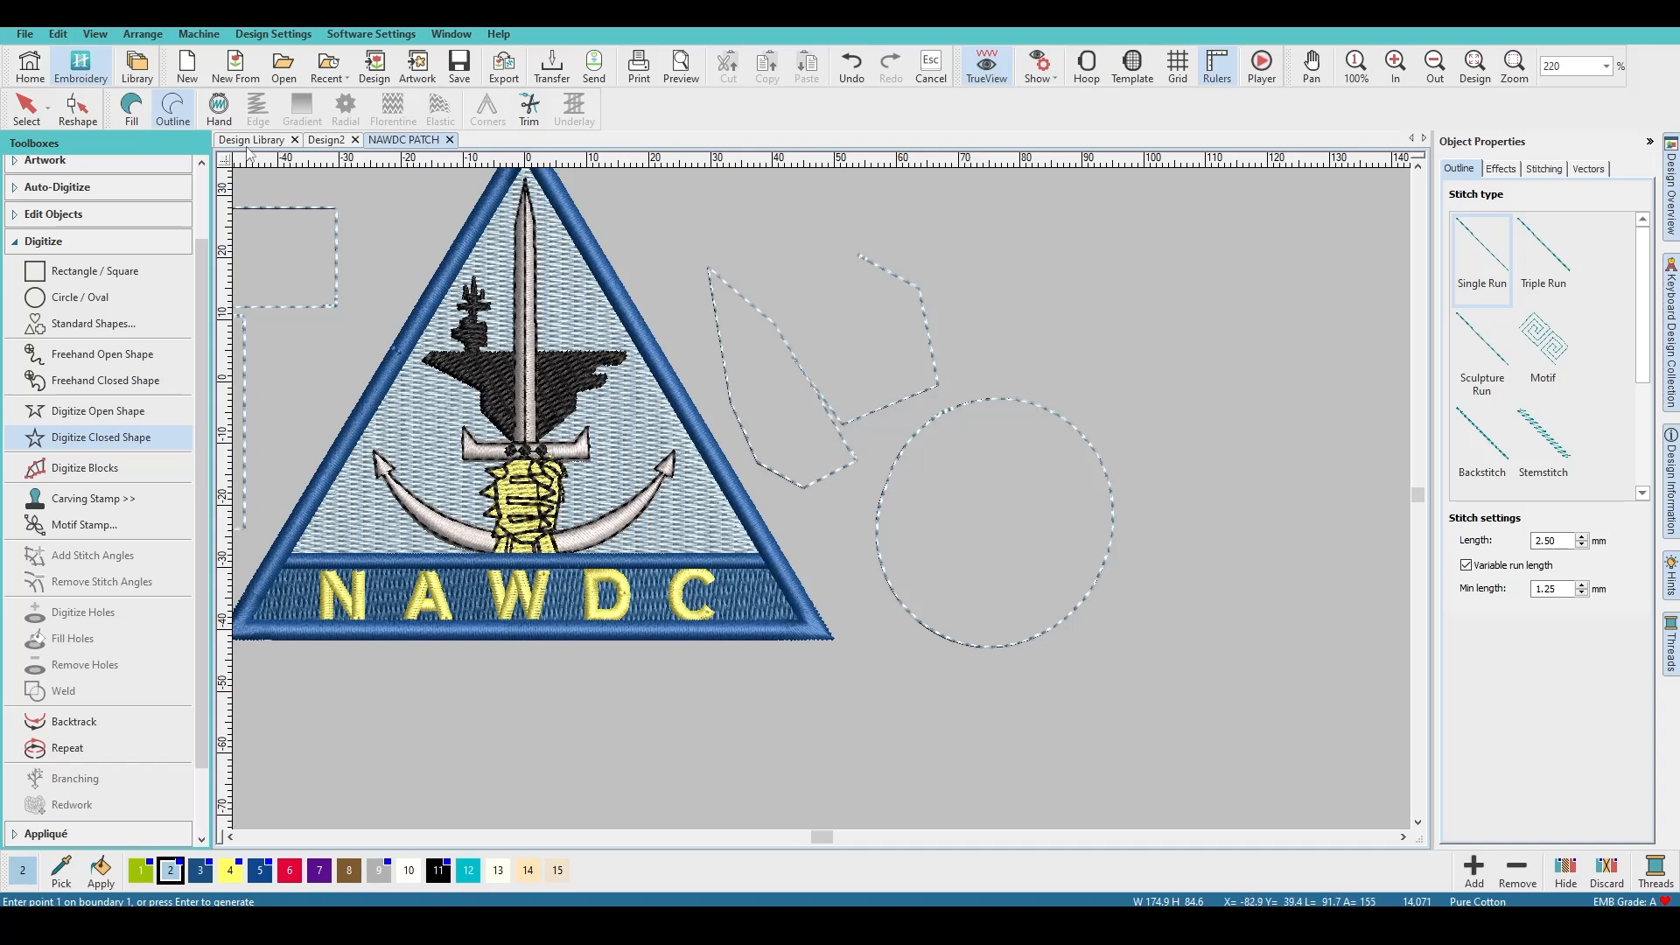
{"action": "left_click", "coordinate": [134, 108]}
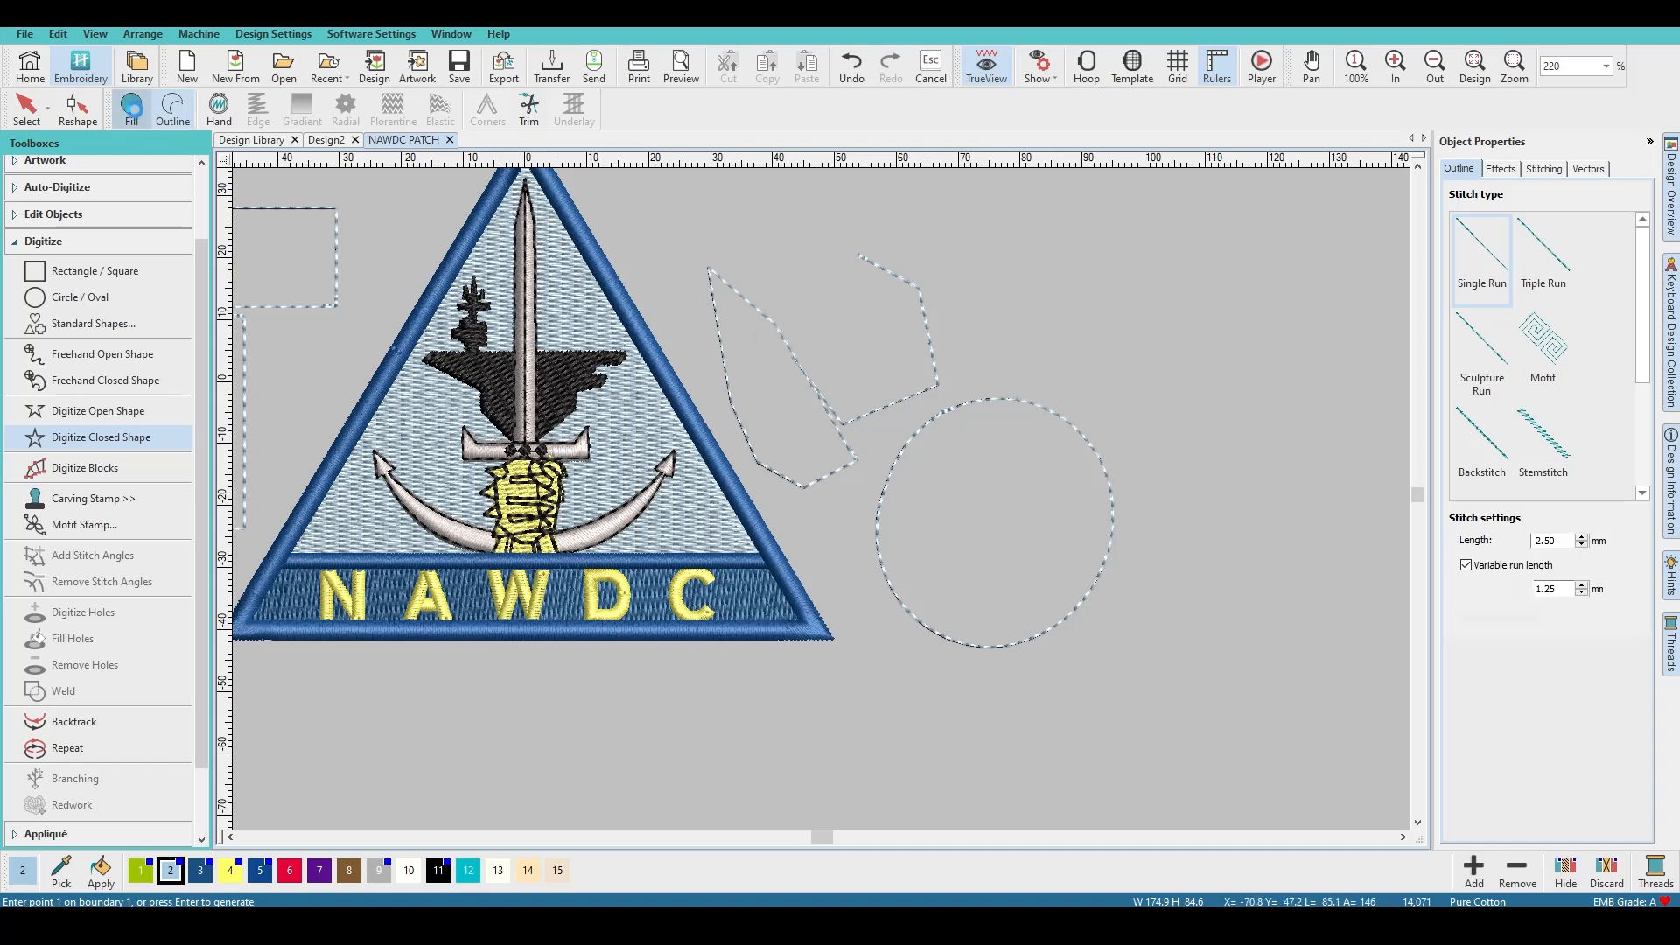
{"action": "key", "text": "Escape"}
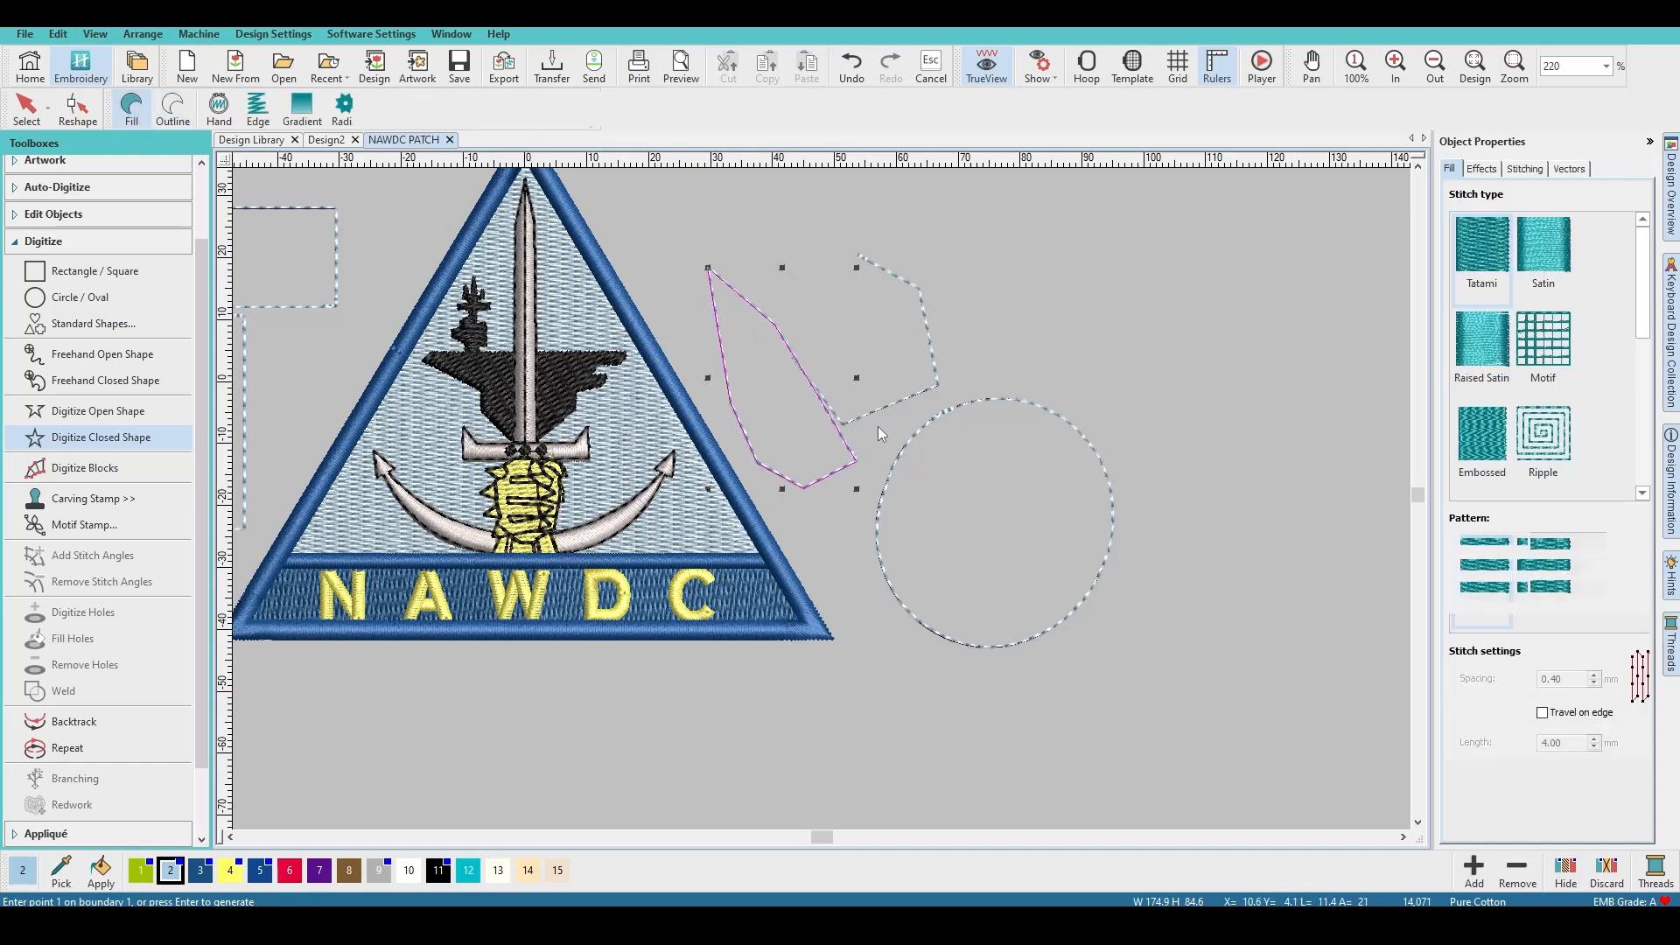
Step: Generate the irregular closed shape as a tatami fill and digitize a tapered, curving block column above the circle with Digitize Blocks
{"action": "left_click", "coordinate": [131, 109]}
{"action": "left_click", "coordinate": [1116, 317]}
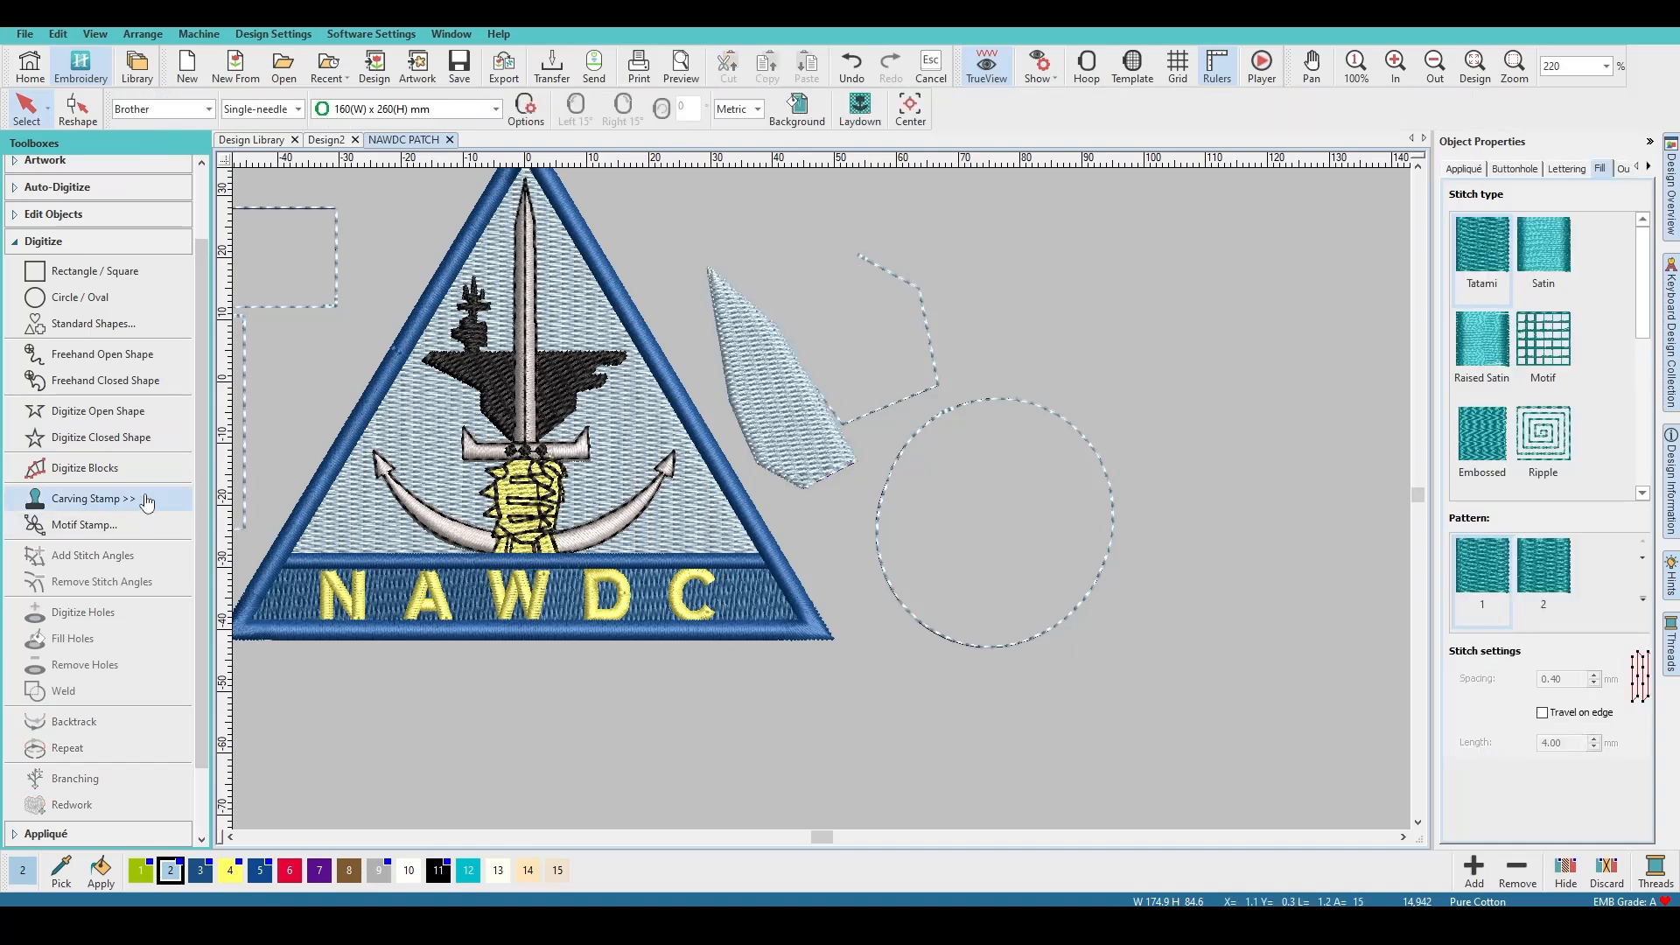
{"action": "left_click", "coordinate": [133, 473]}
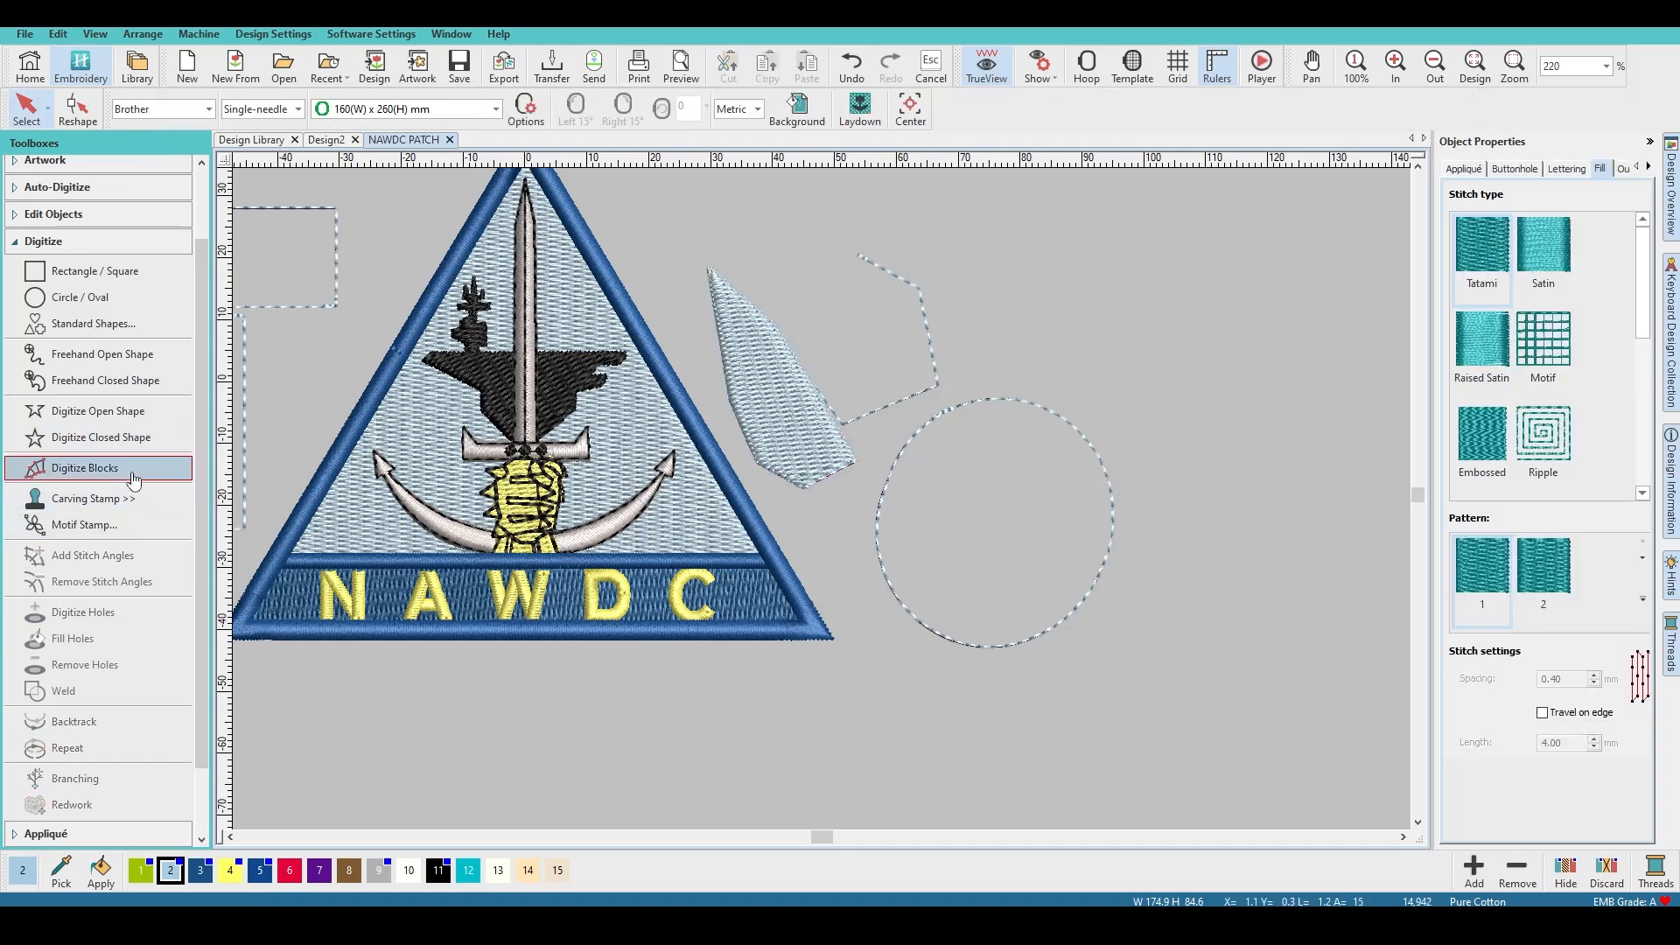
{"action": "left_click", "coordinate": [1078, 388]}
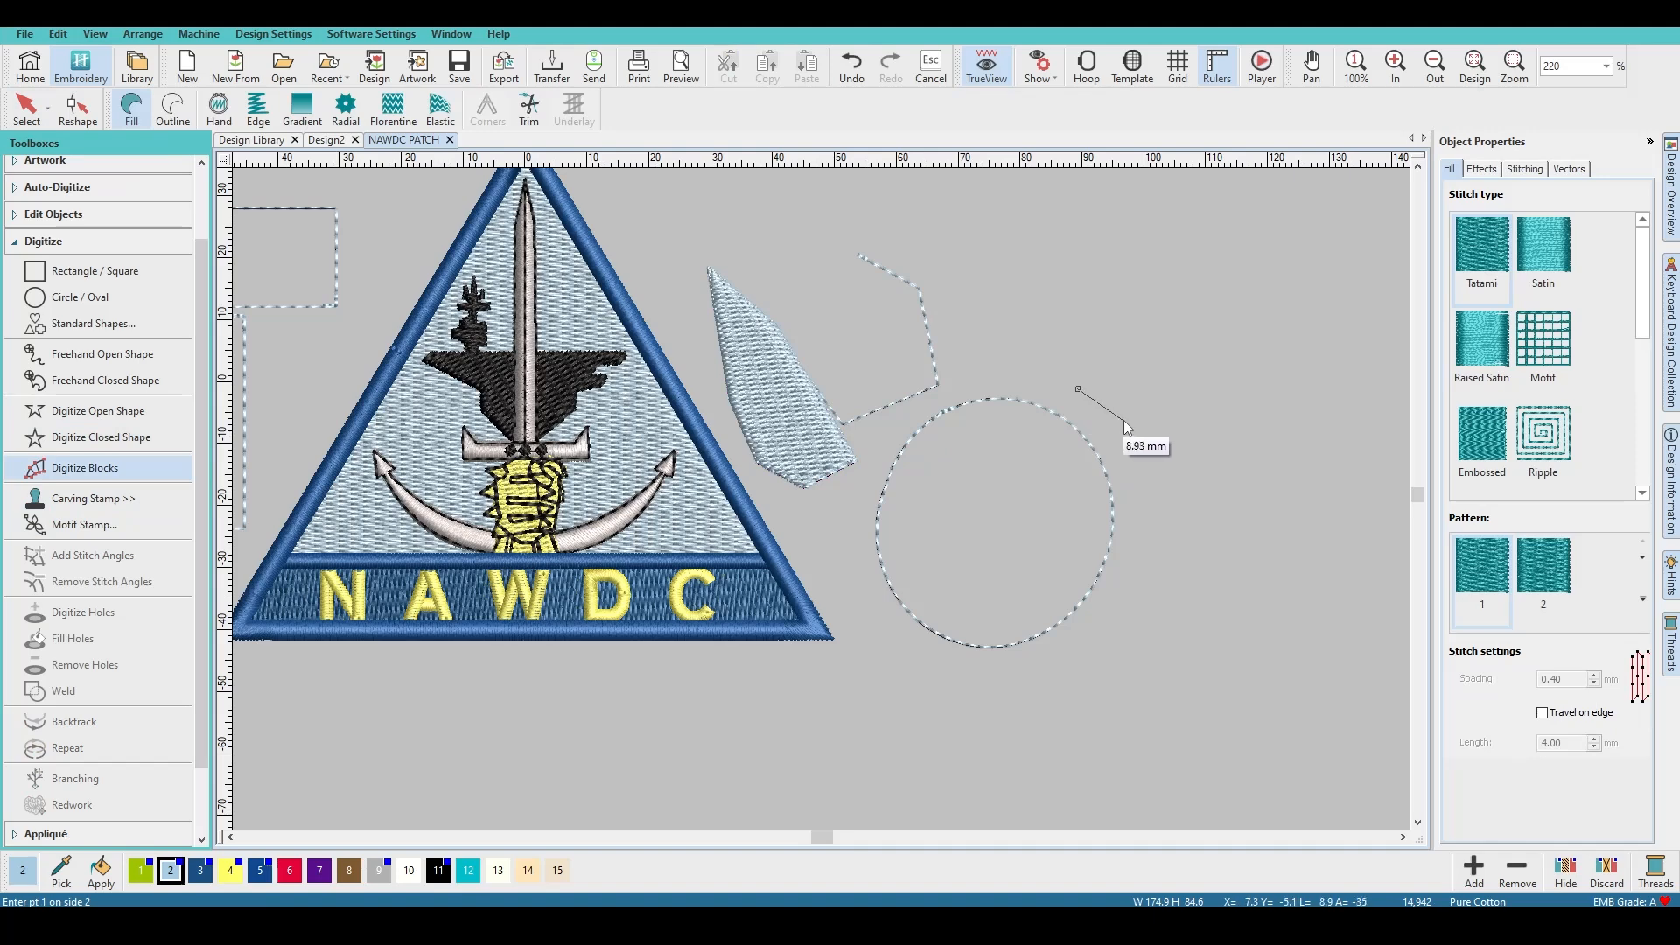
{"action": "left_click", "coordinate": [1122, 419]}
{"action": "left_click", "coordinate": [1145, 318]}
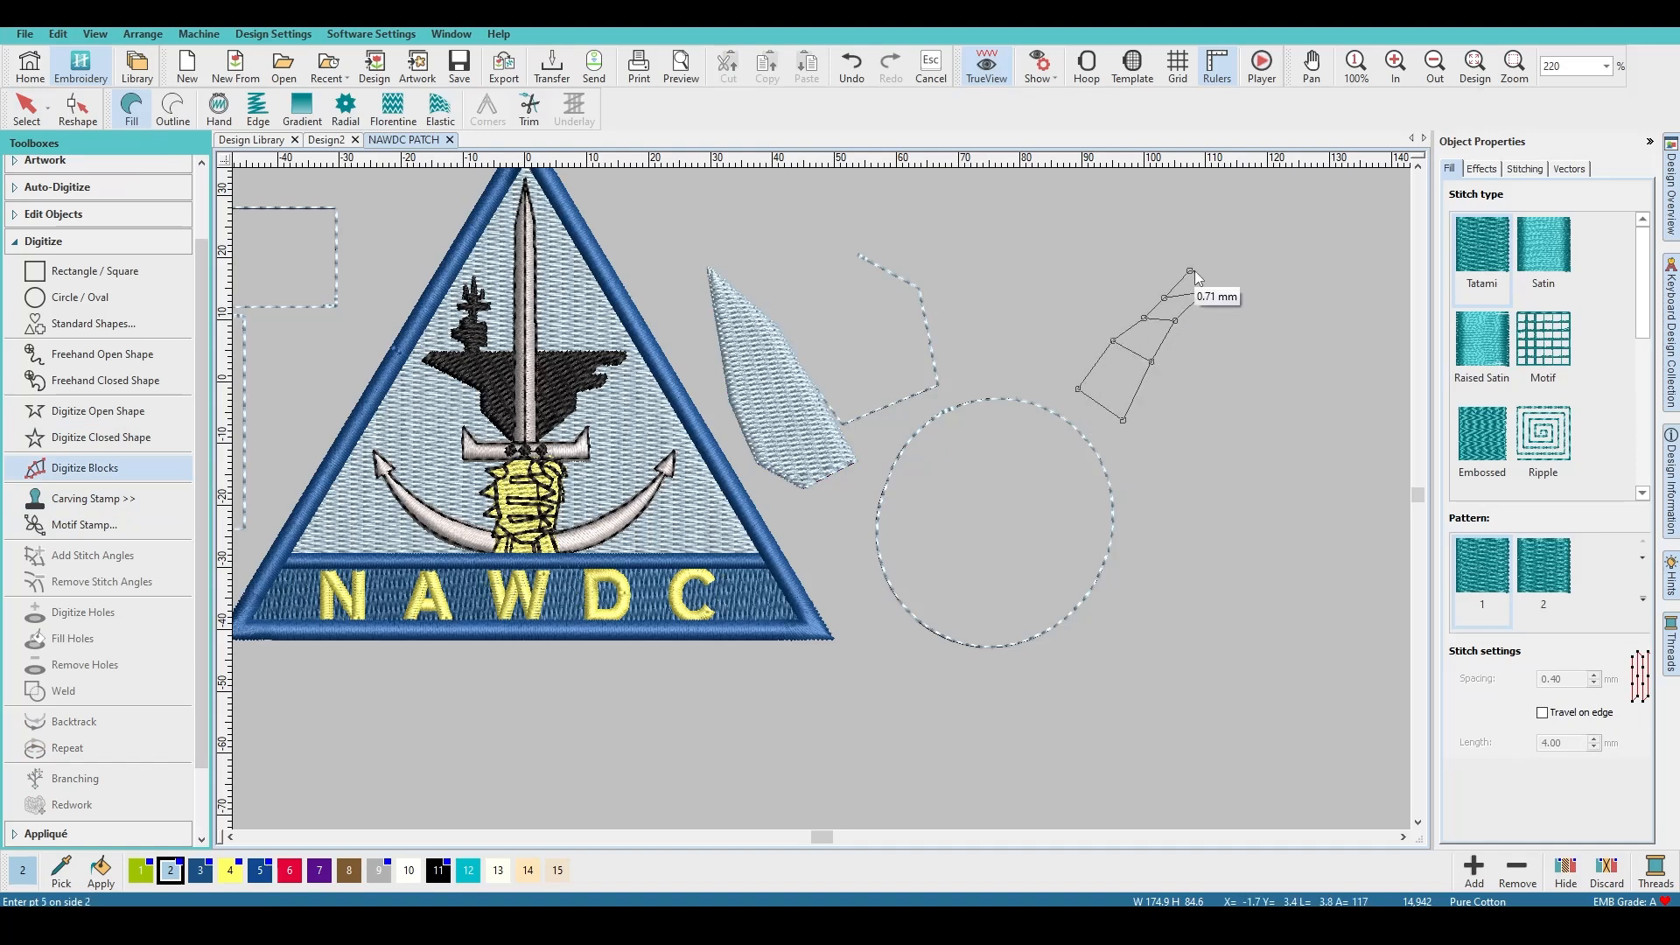
{"action": "key", "text": "Return"}
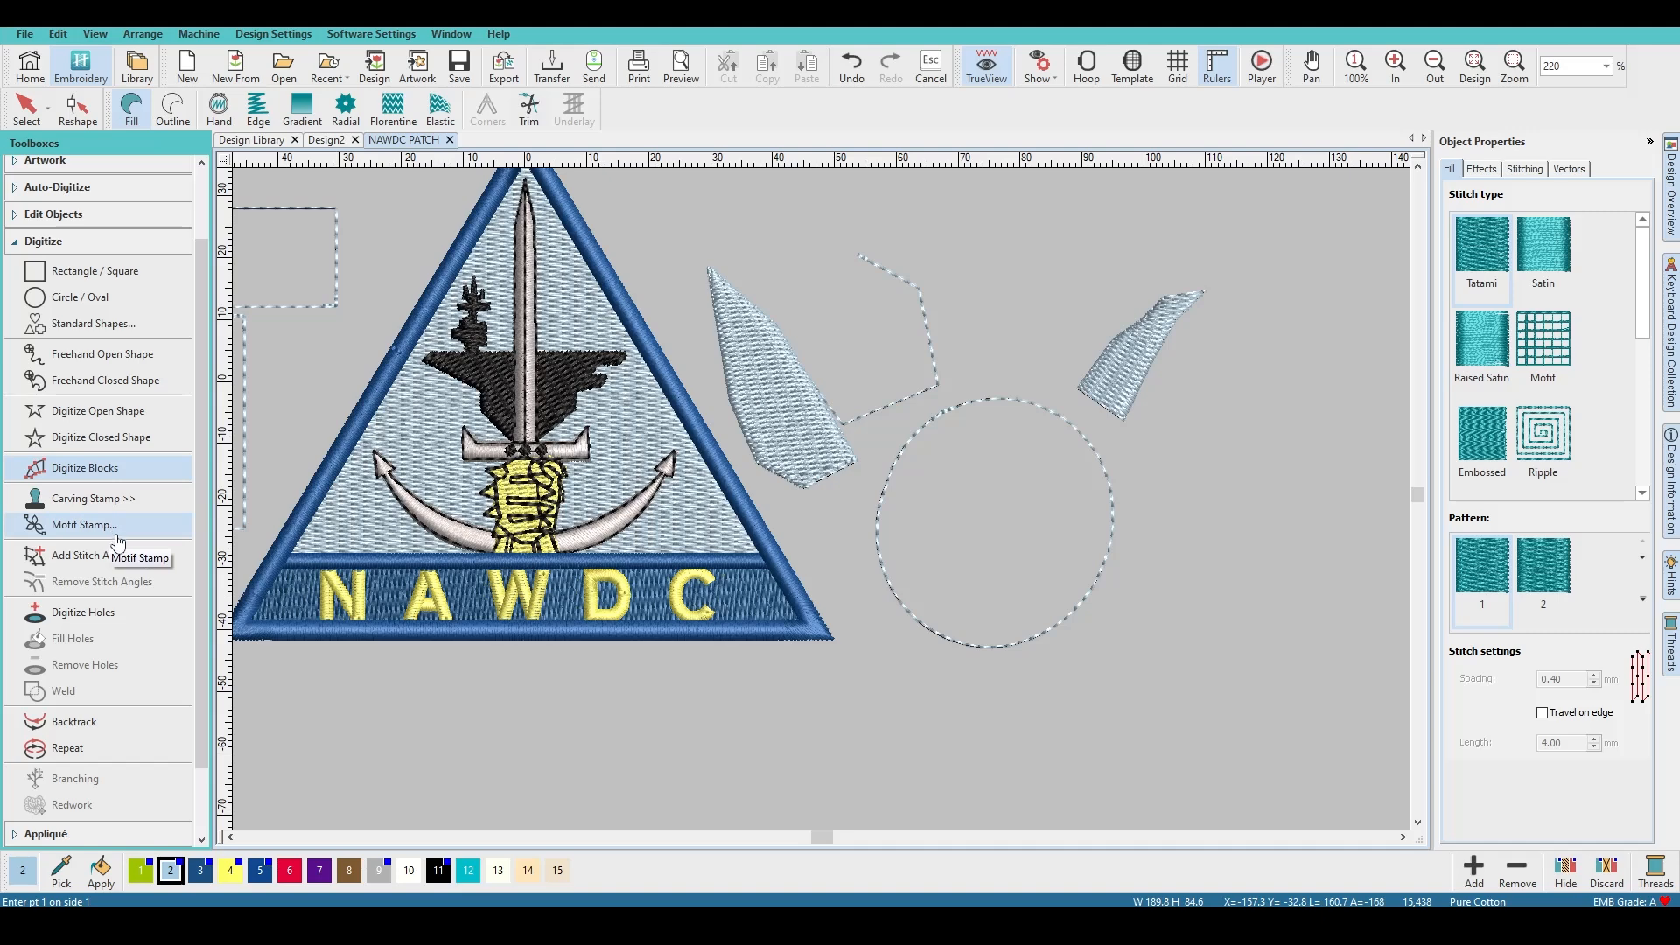
Step: Move the filled irregular shape to the far side of the circle and digitize a round hole about 8.5 mm wide in it from four curve points
{"action": "key", "text": "ctrl+z"}
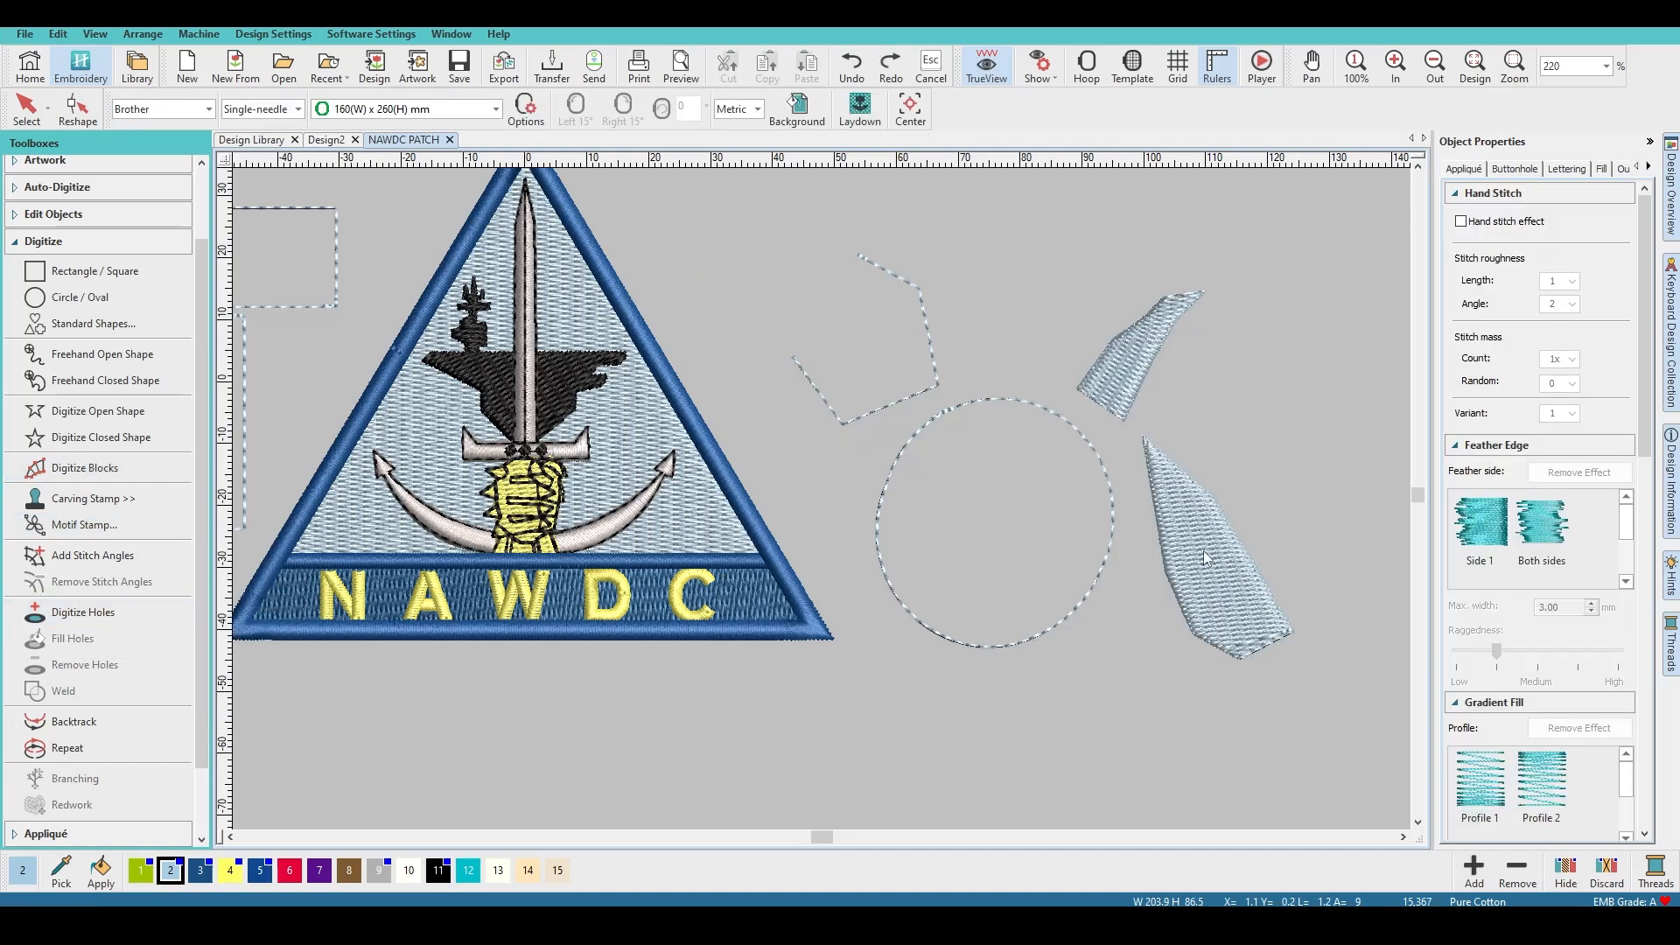
{"action": "scroll", "coordinate": [1209, 549], "scroll_direction": "up", "scroll_amount": 5}
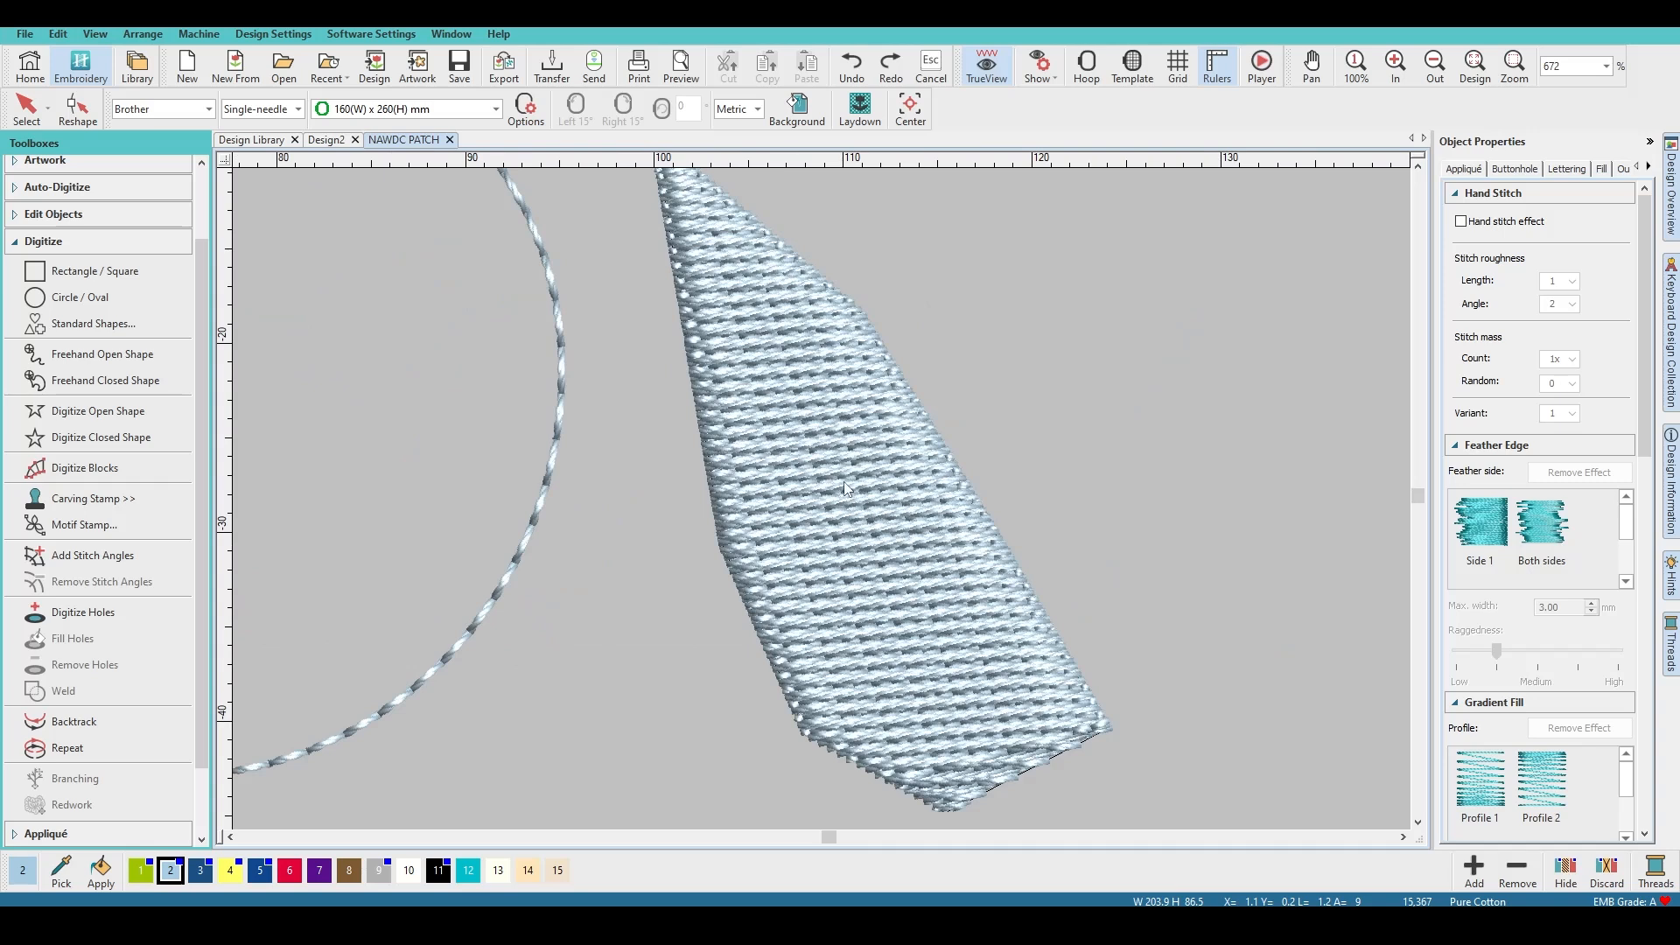
{"action": "left_click", "coordinate": [846, 488]}
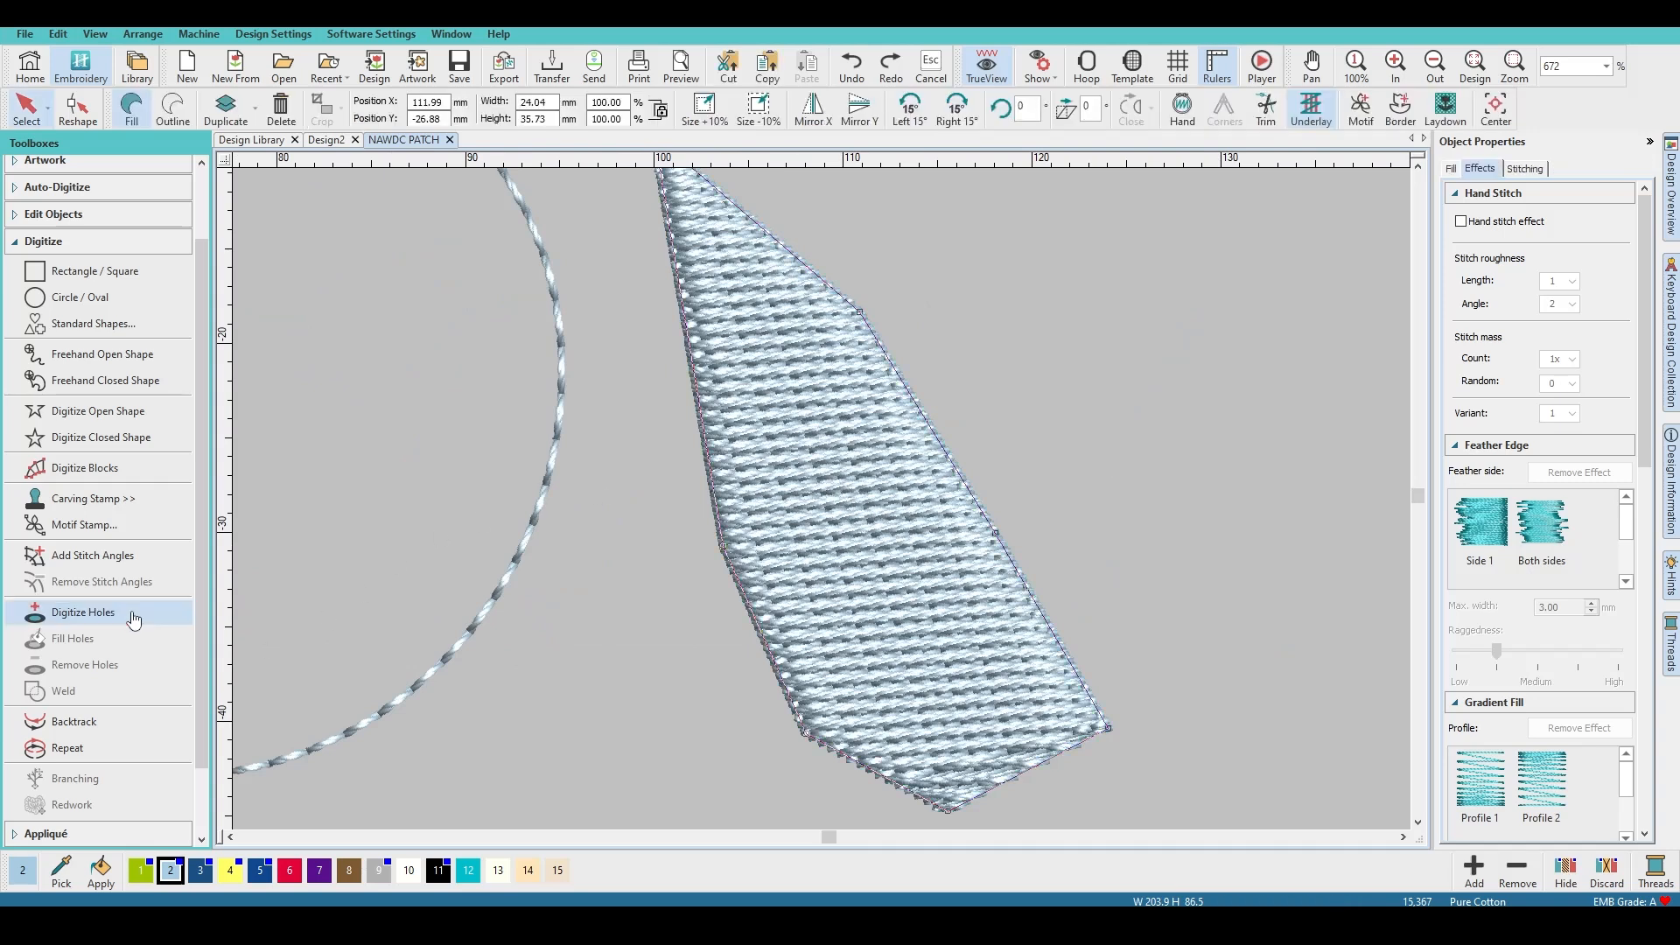
{"action": "left_click", "coordinate": [133, 617]}
{"action": "left_click", "coordinate": [837, 462]}
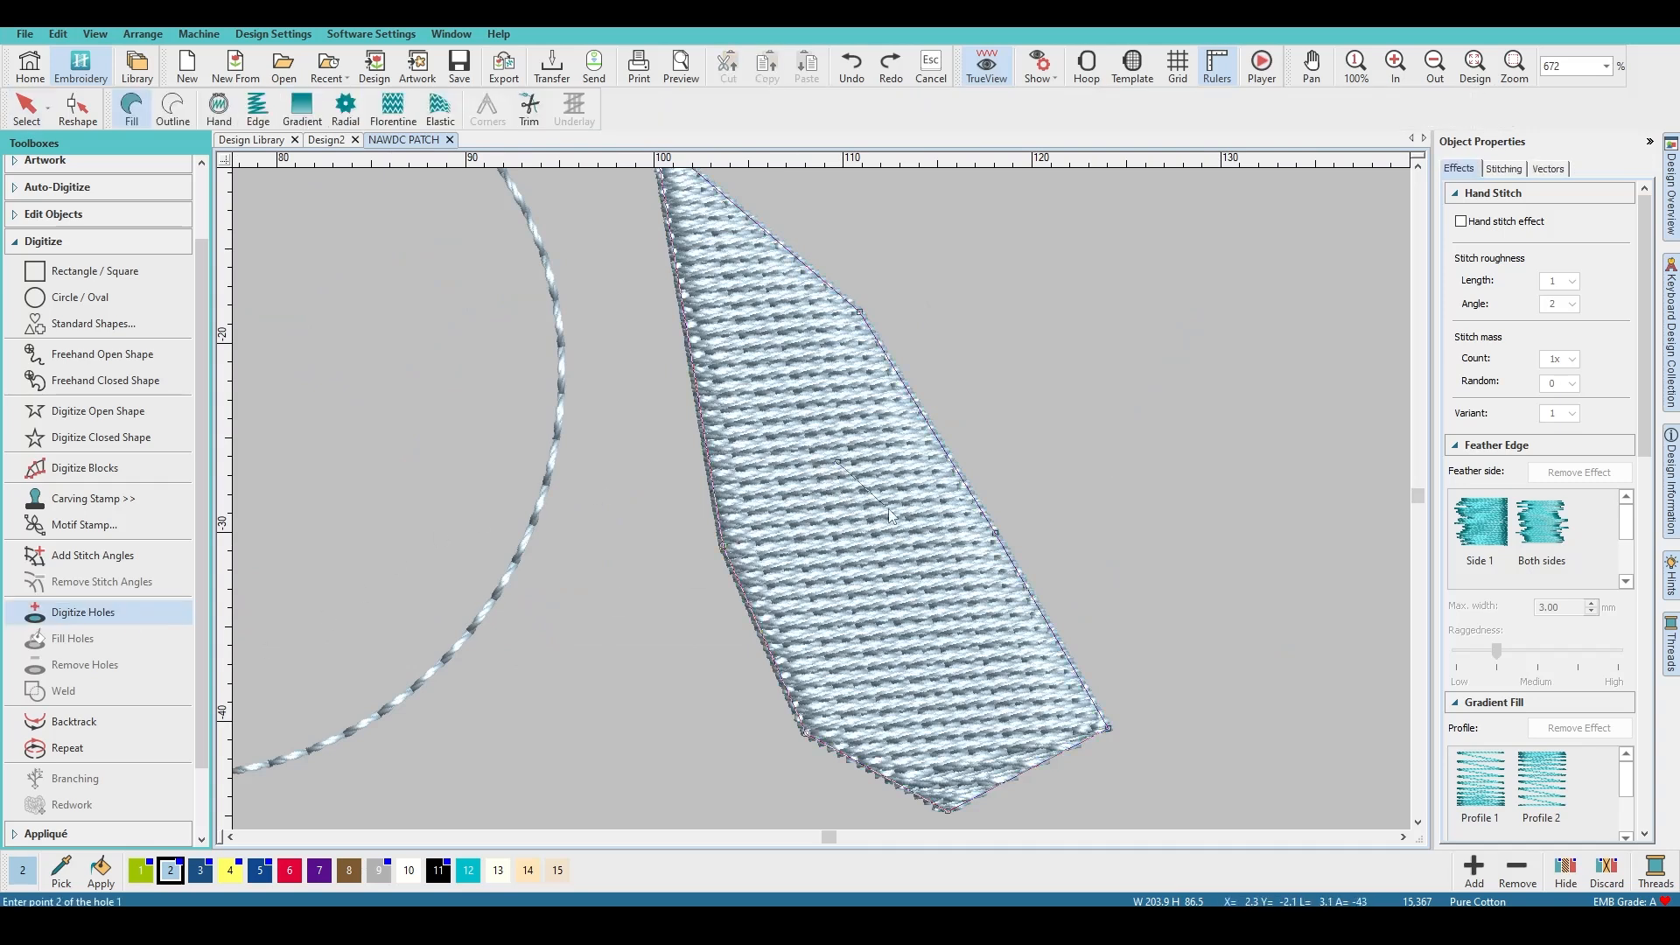
{"action": "left_click", "coordinate": [950, 558]}
{"action": "left_click", "coordinate": [856, 624]}
{"action": "left_click", "coordinate": [790, 521]}
{"action": "key", "text": "Return"}
{"action": "key", "text": "Return"}
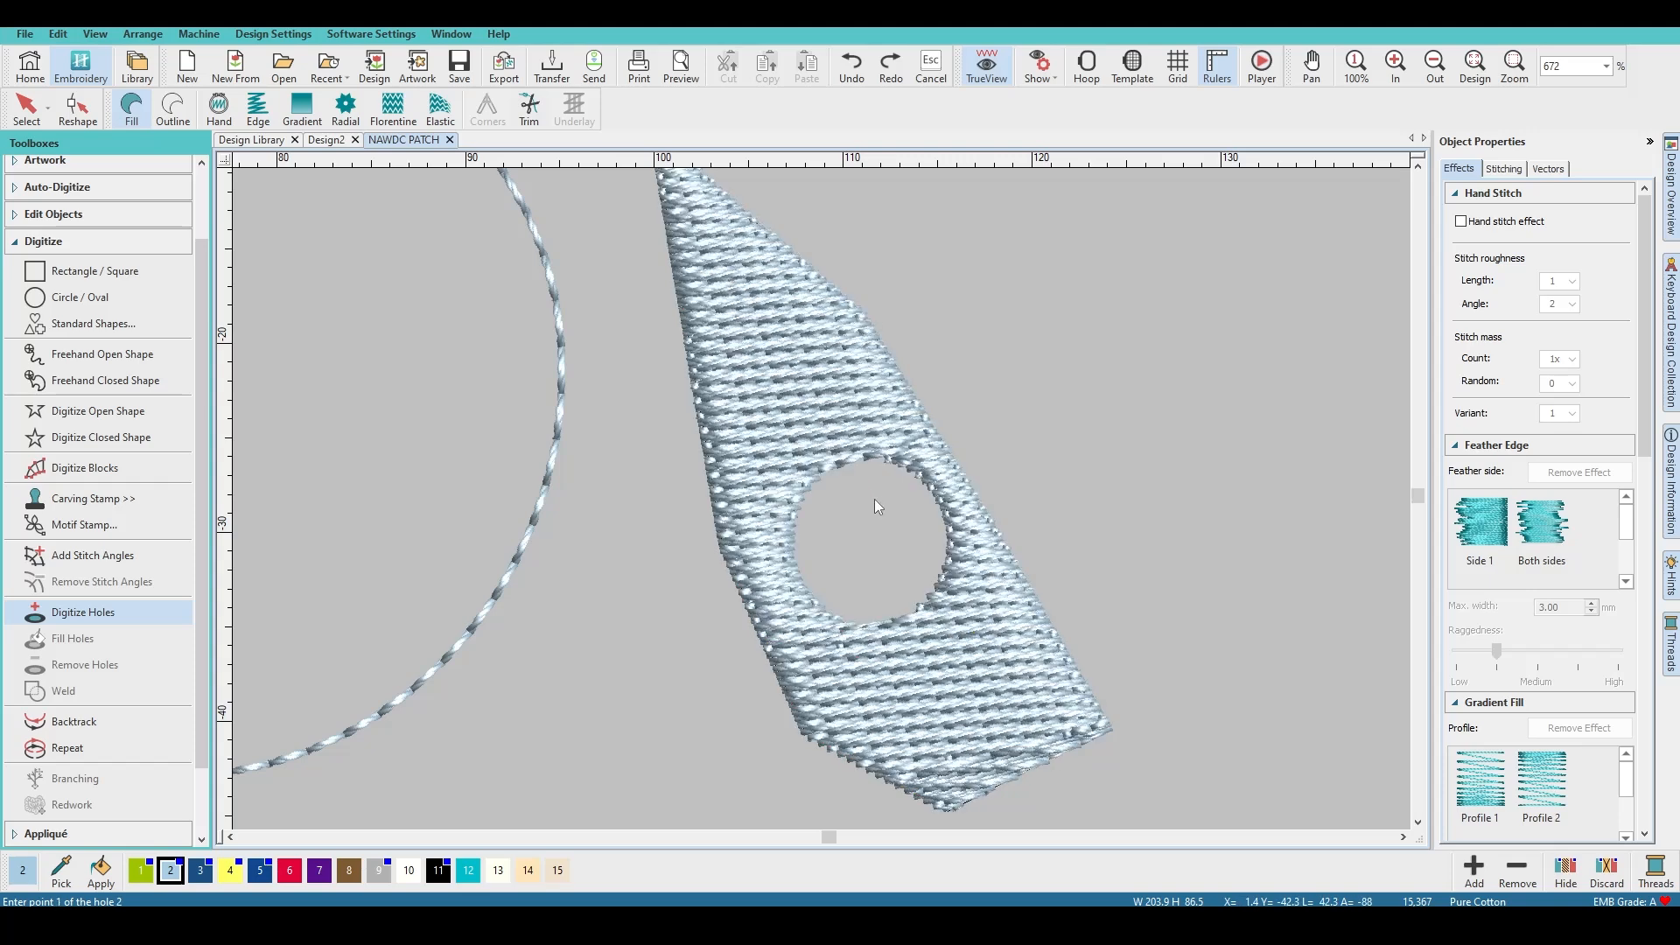
Step: Reshape the hole in the filled shape by moving one of its curve points inward, making the hole narrower
{"action": "left_click", "coordinate": [798, 426]}
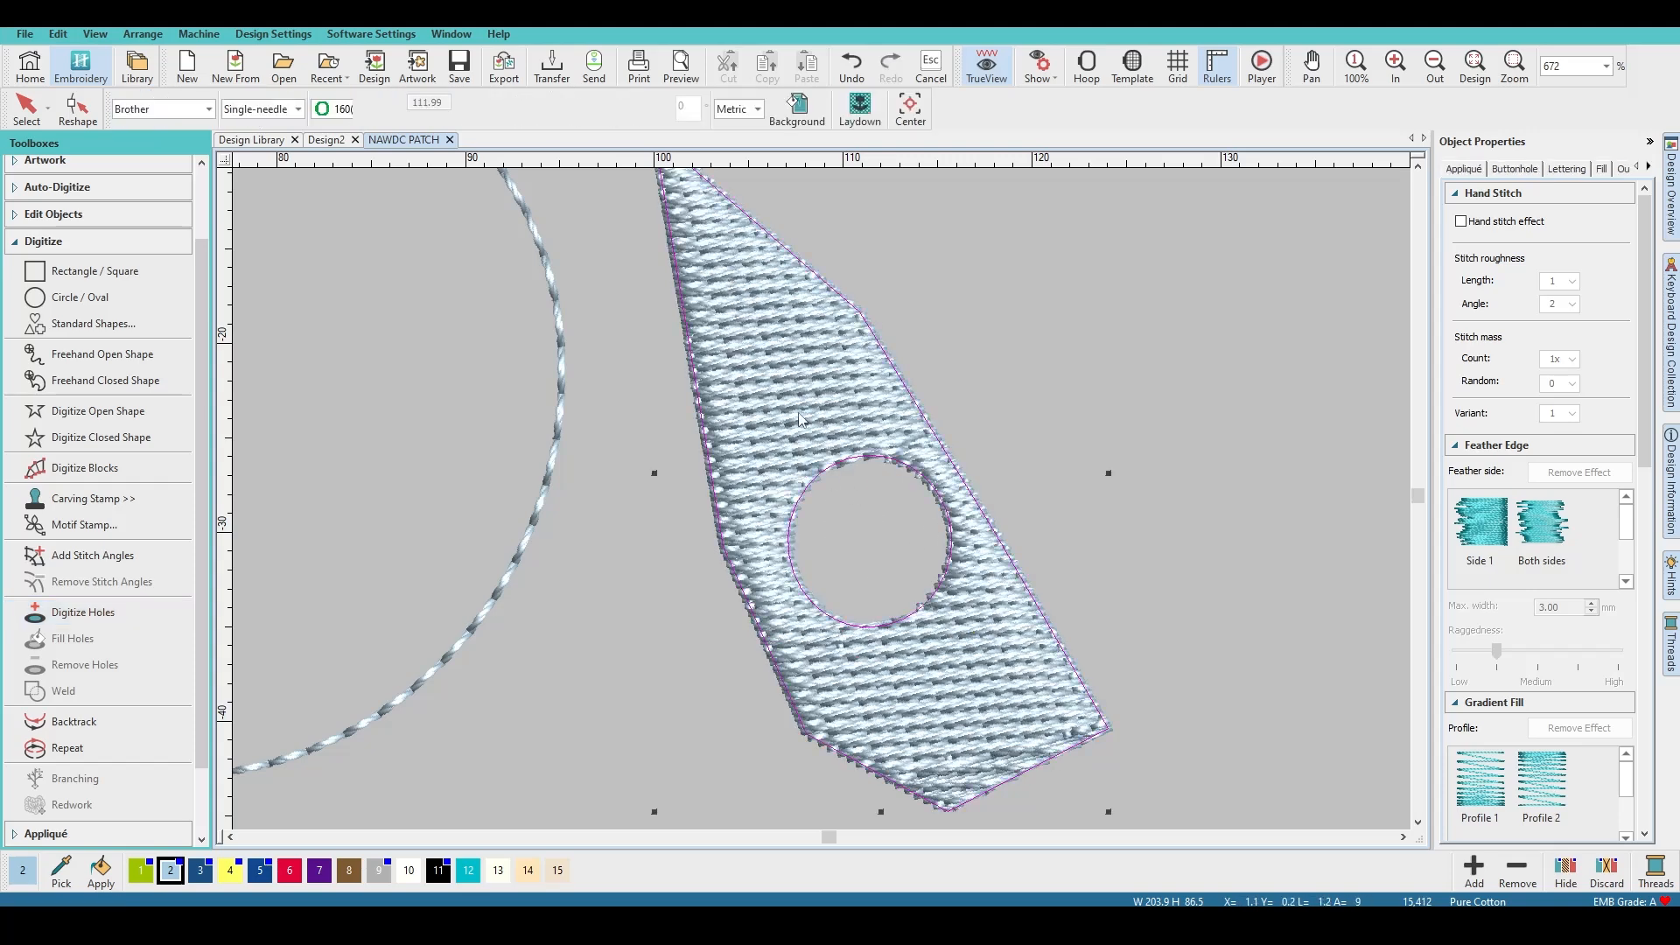
{"action": "key", "text": "h"}
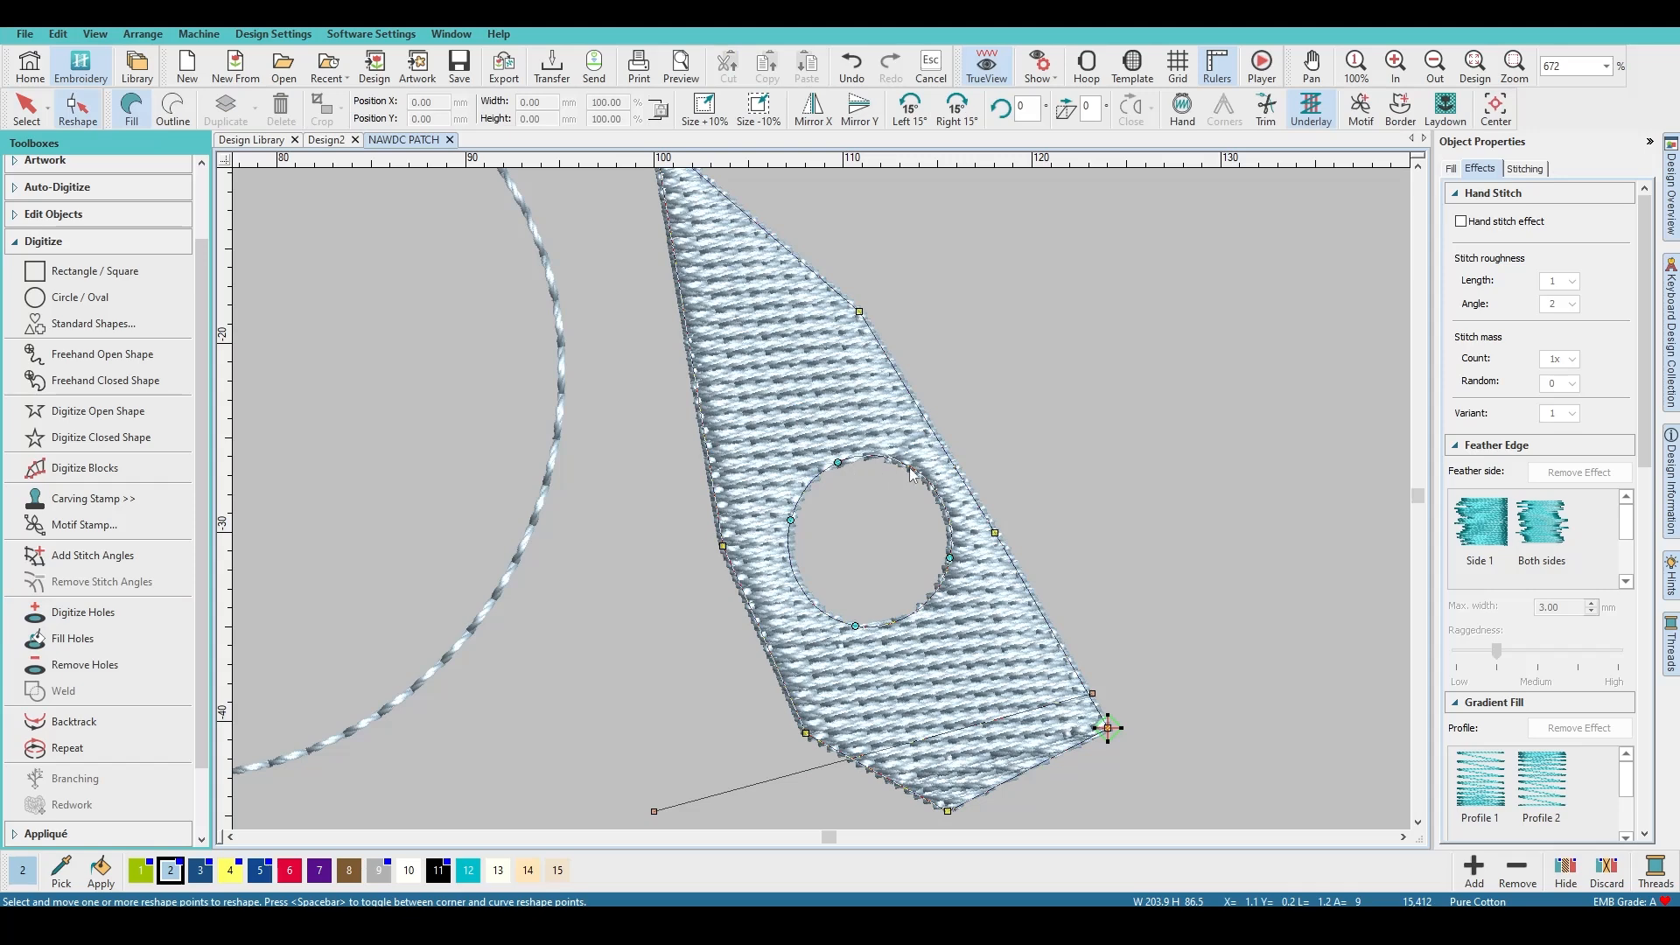
{"action": "left_click_drag", "start_coordinate": [951, 557], "coordinate": [929, 515]}
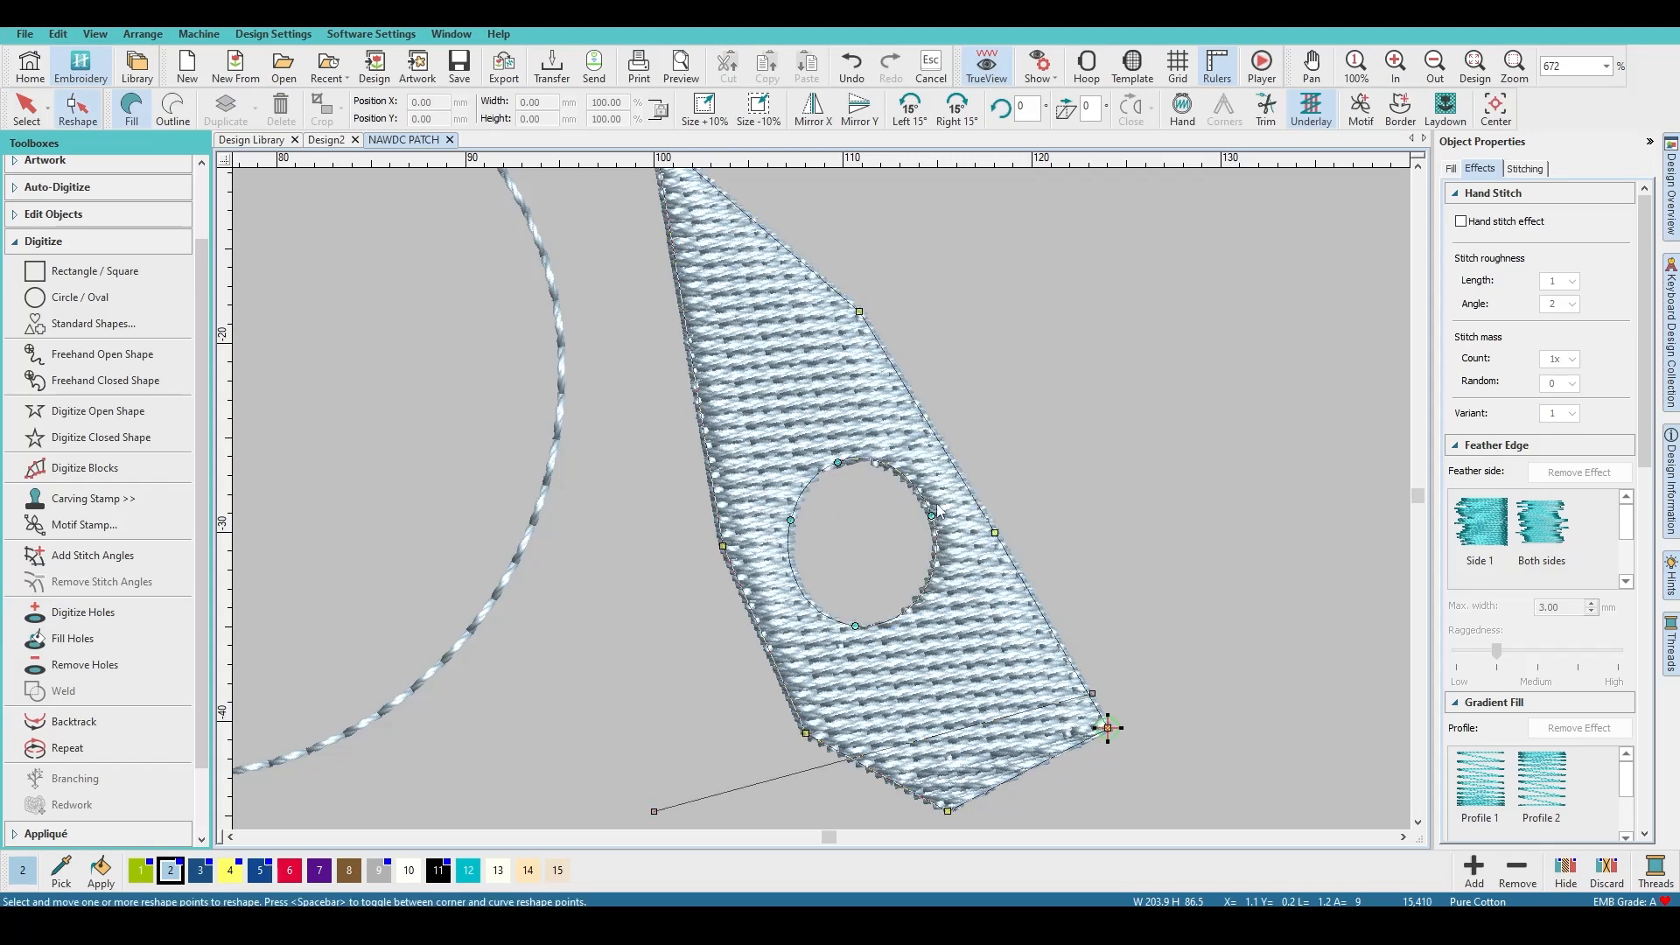
Step: Delete the open outline, circle, block column and holed shape beside the patch, keeping the patch and the two rectangular outlines
{"action": "scroll", "coordinate": [936, 510], "scroll_direction": "down", "scroll_amount": 7}
{"action": "left_click", "coordinate": [1046, 541]}
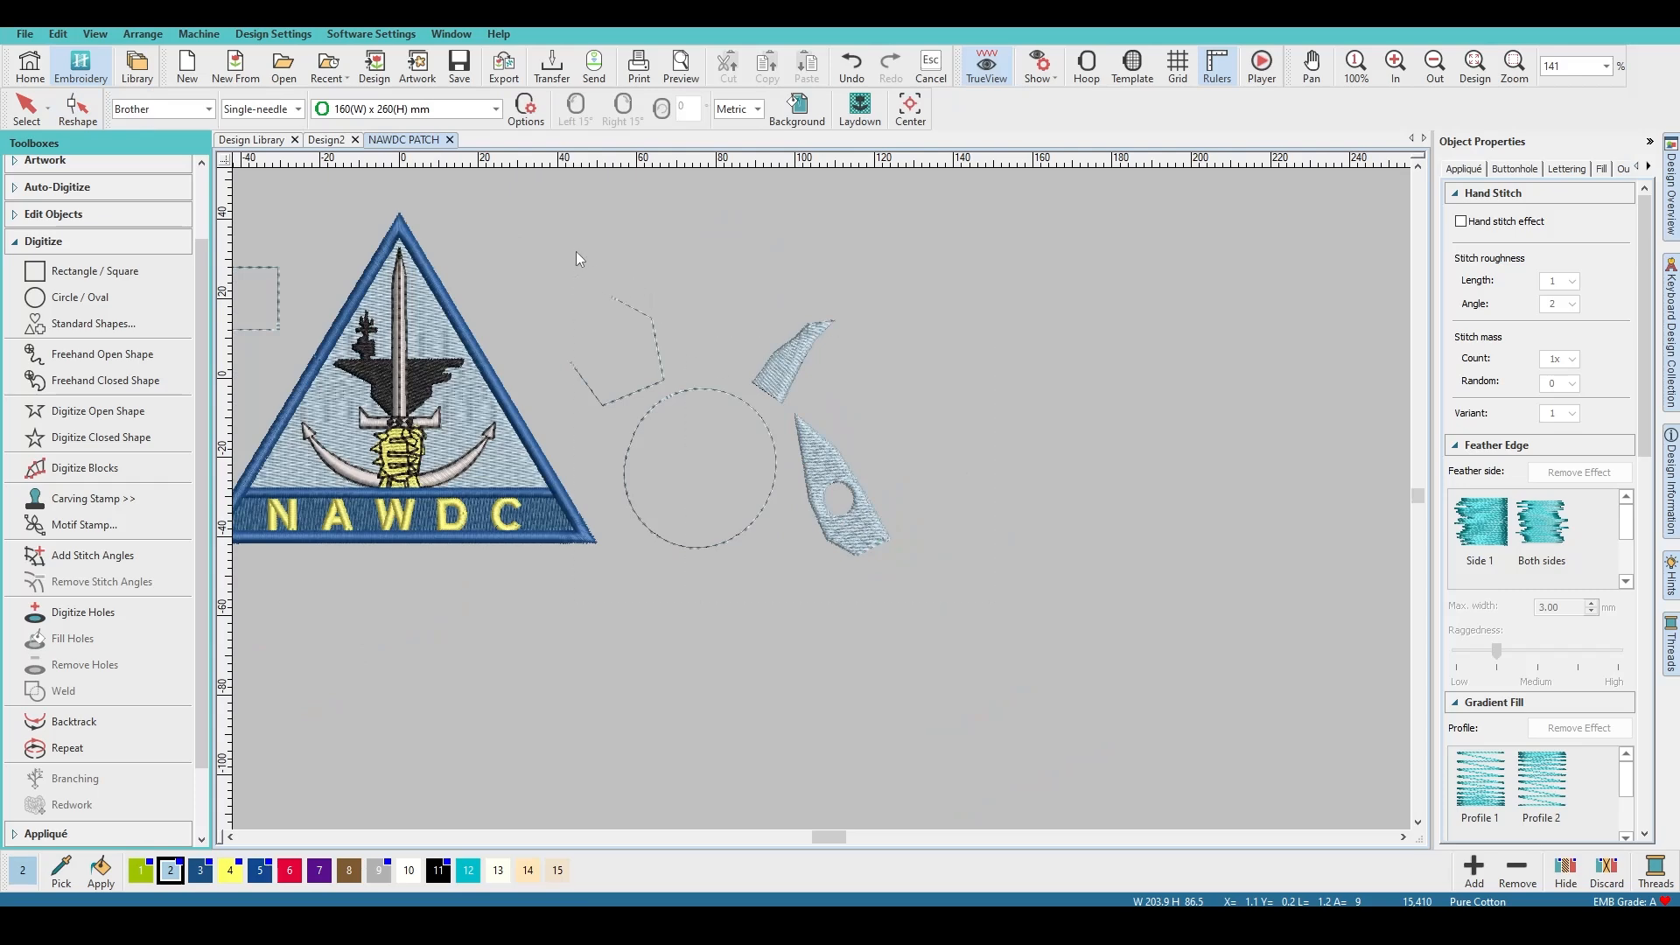
{"action": "key", "text": "ctrl+a"}
{"action": "key", "text": "Delete"}
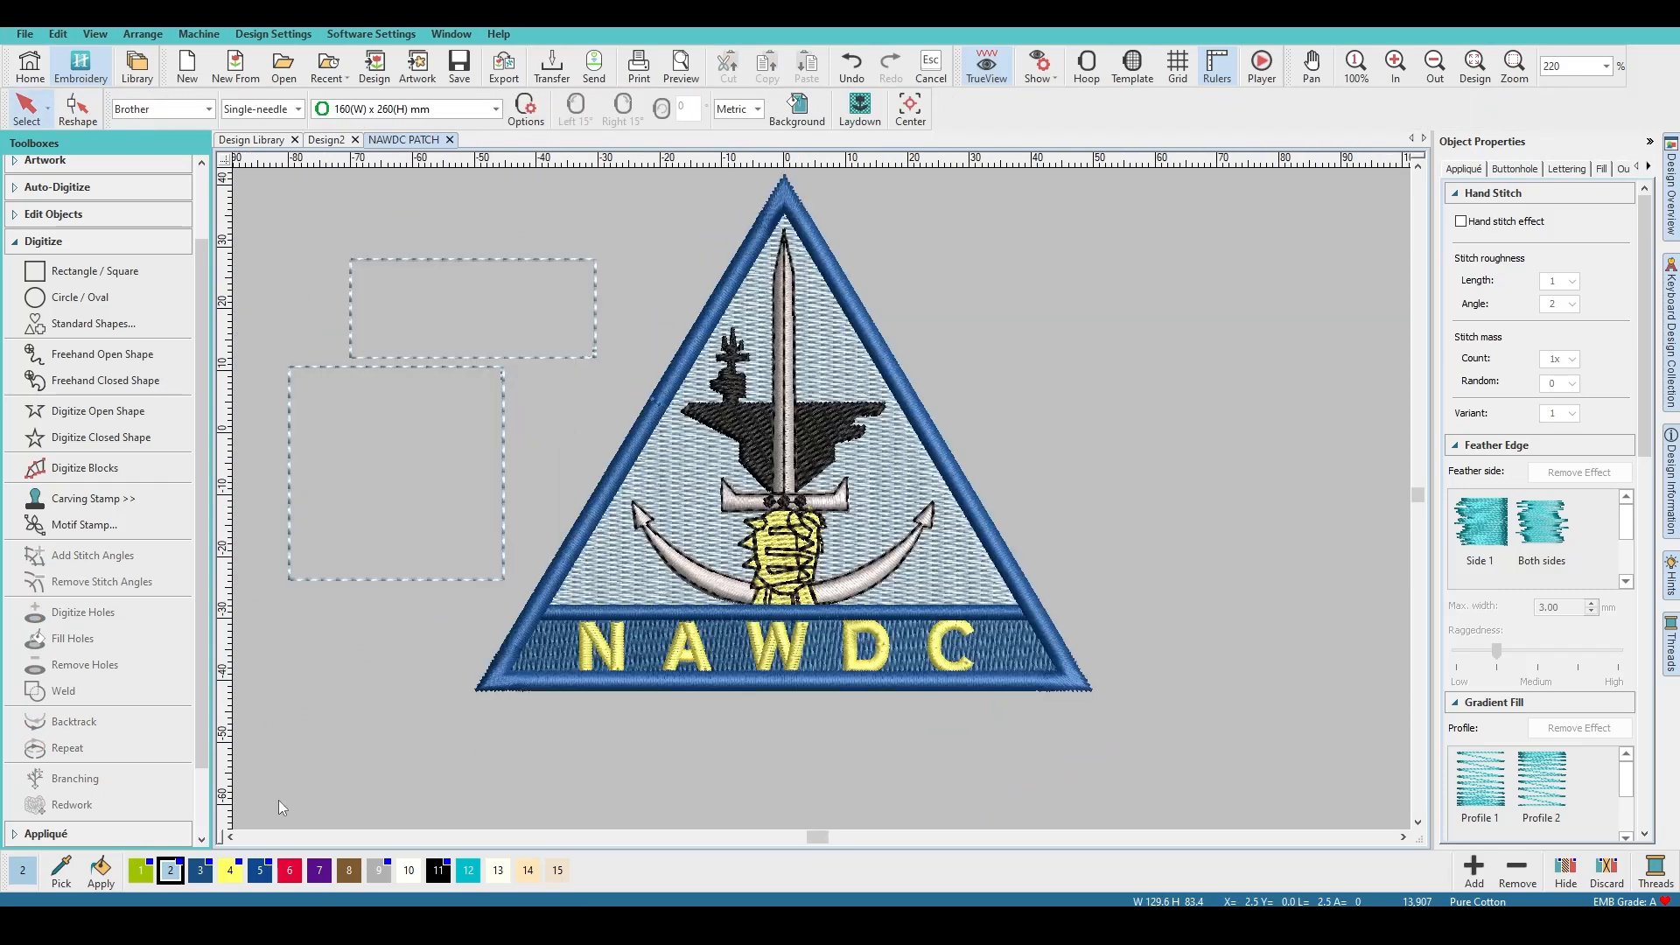
Step: Select the square outline, examine the Branching and Redwork tools, and open the Appliqué toolbox
{"action": "left_click", "coordinate": [418, 579]}
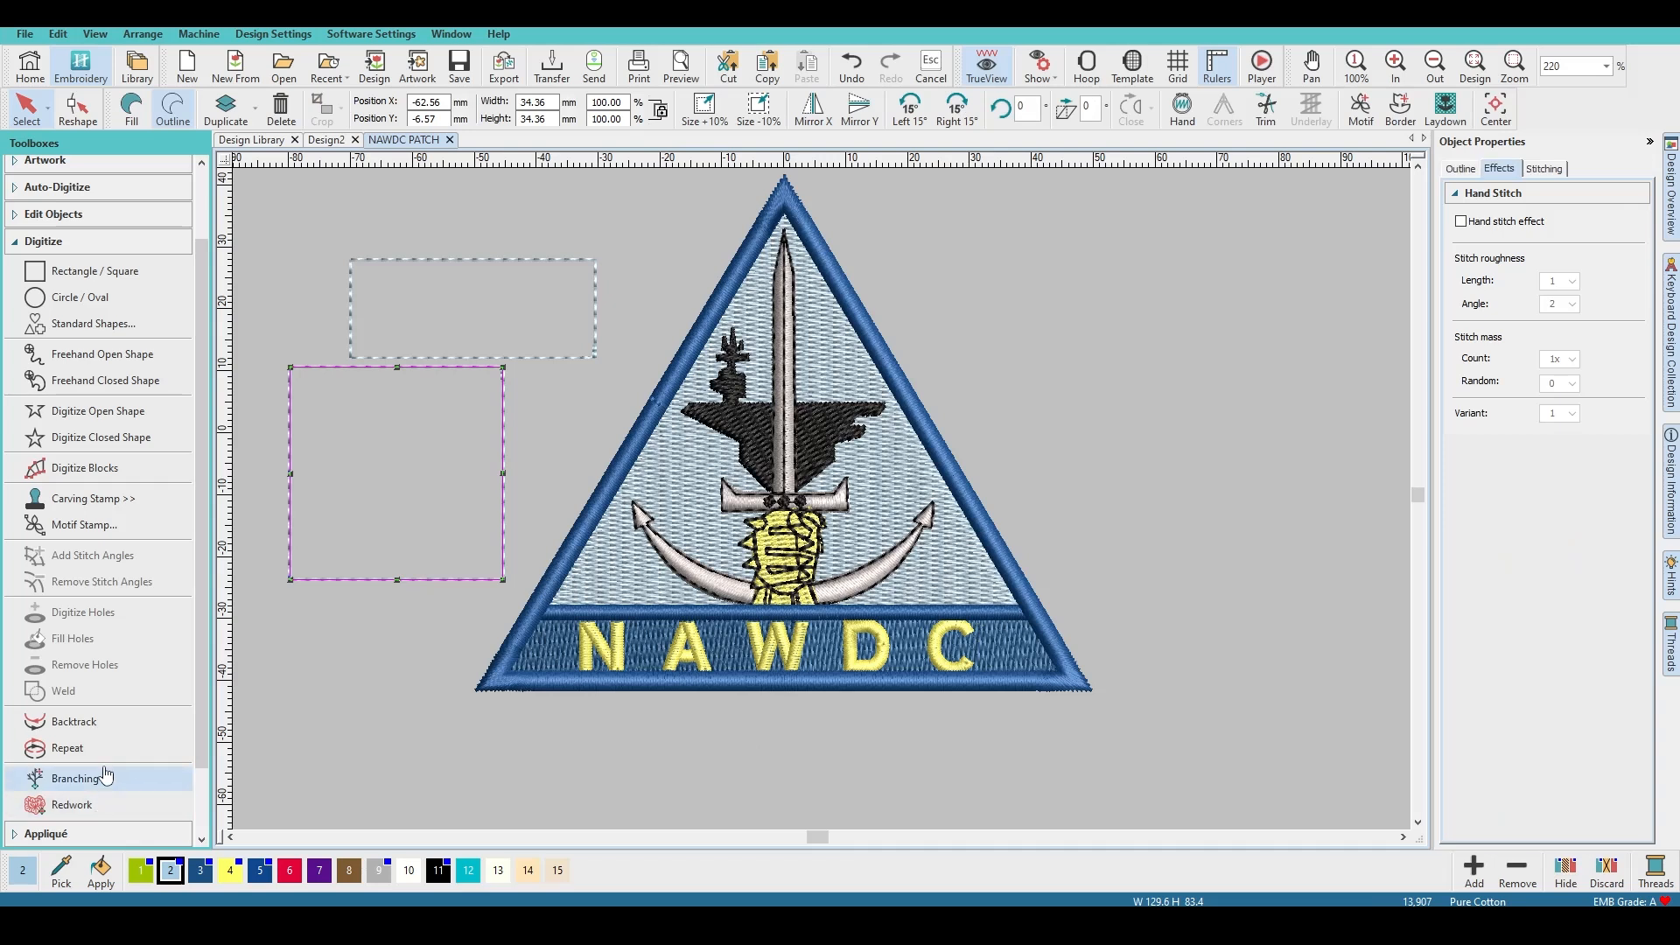
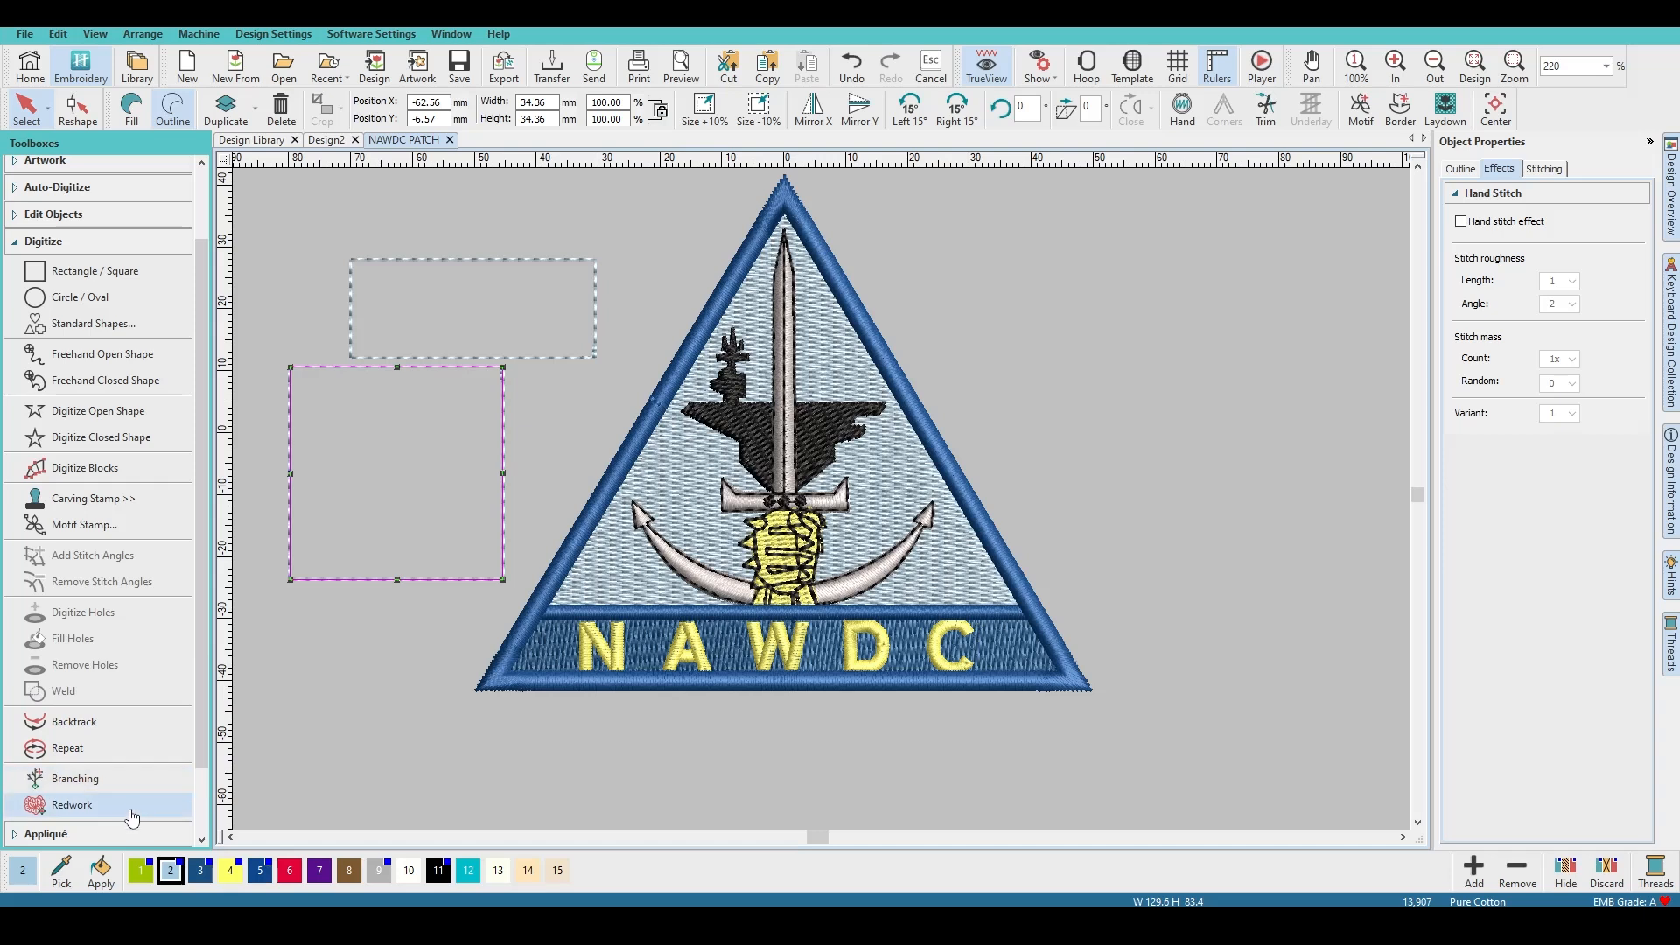
{"action": "left_click_drag", "start_coordinate": [201, 749], "coordinate": [203, 823]}
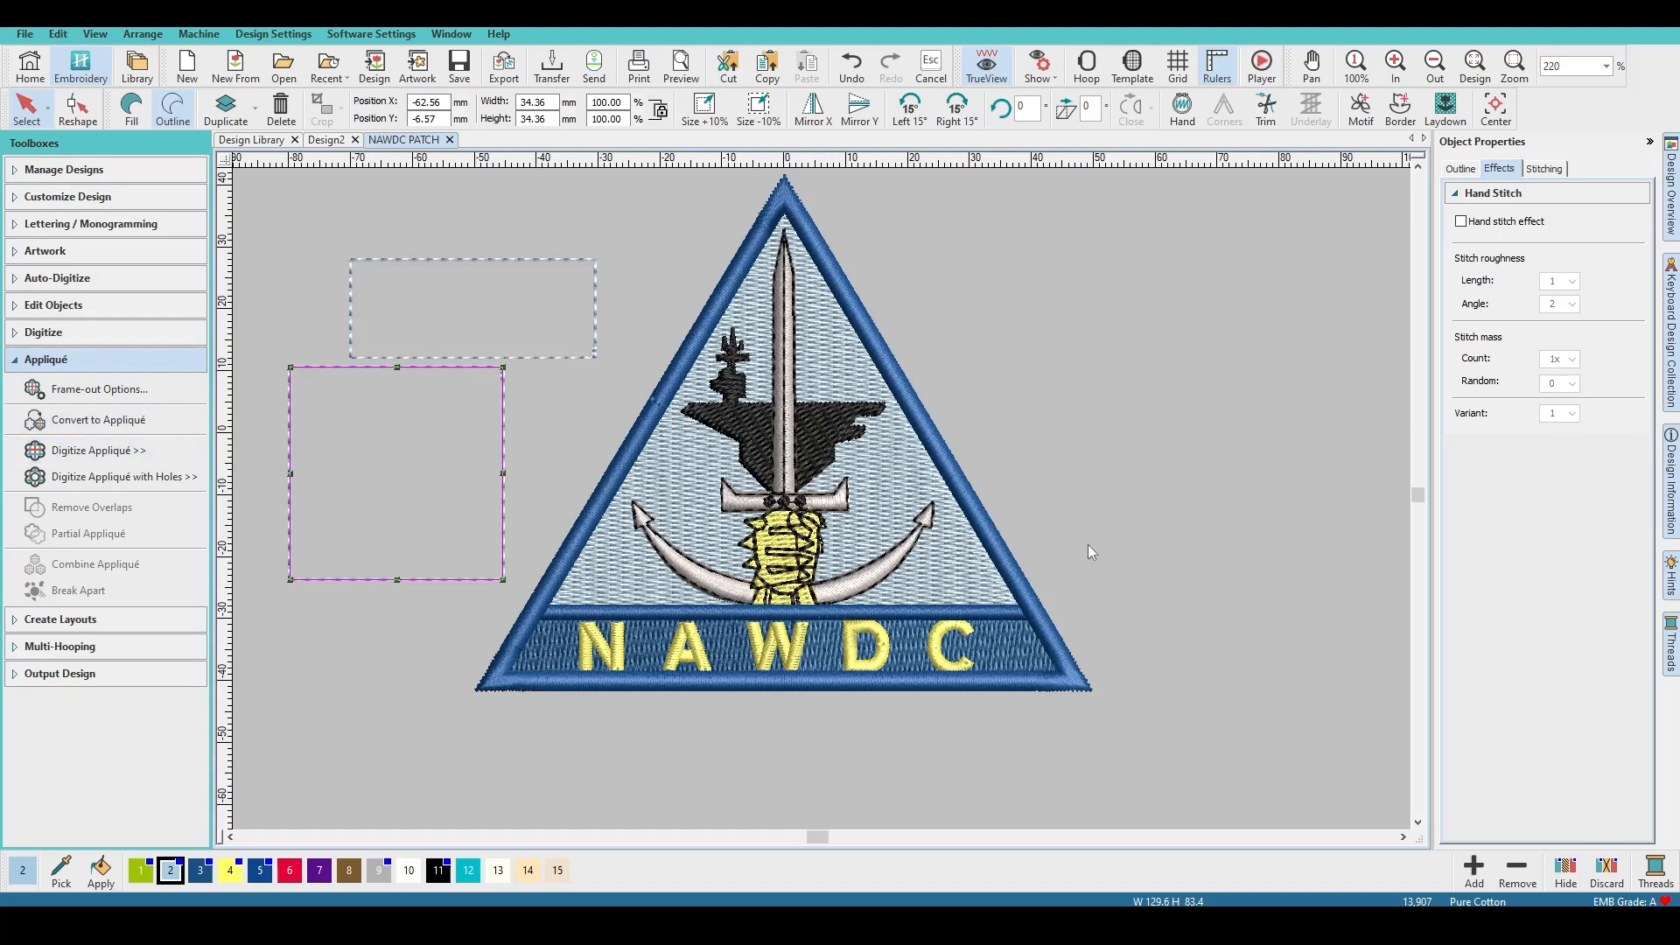
Step: Move the patch's blue triangle border about 118 mm away from the patch onto the empty canvas
{"action": "scroll", "coordinate": [810, 501], "scroll_direction": "down", "scroll_amount": 3}
{"action": "scroll", "coordinate": [843, 511], "scroll_direction": "up", "scroll_amount": 1}
{"action": "left_click_drag", "start_coordinate": [812, 516], "coordinate": [1279, 465]}
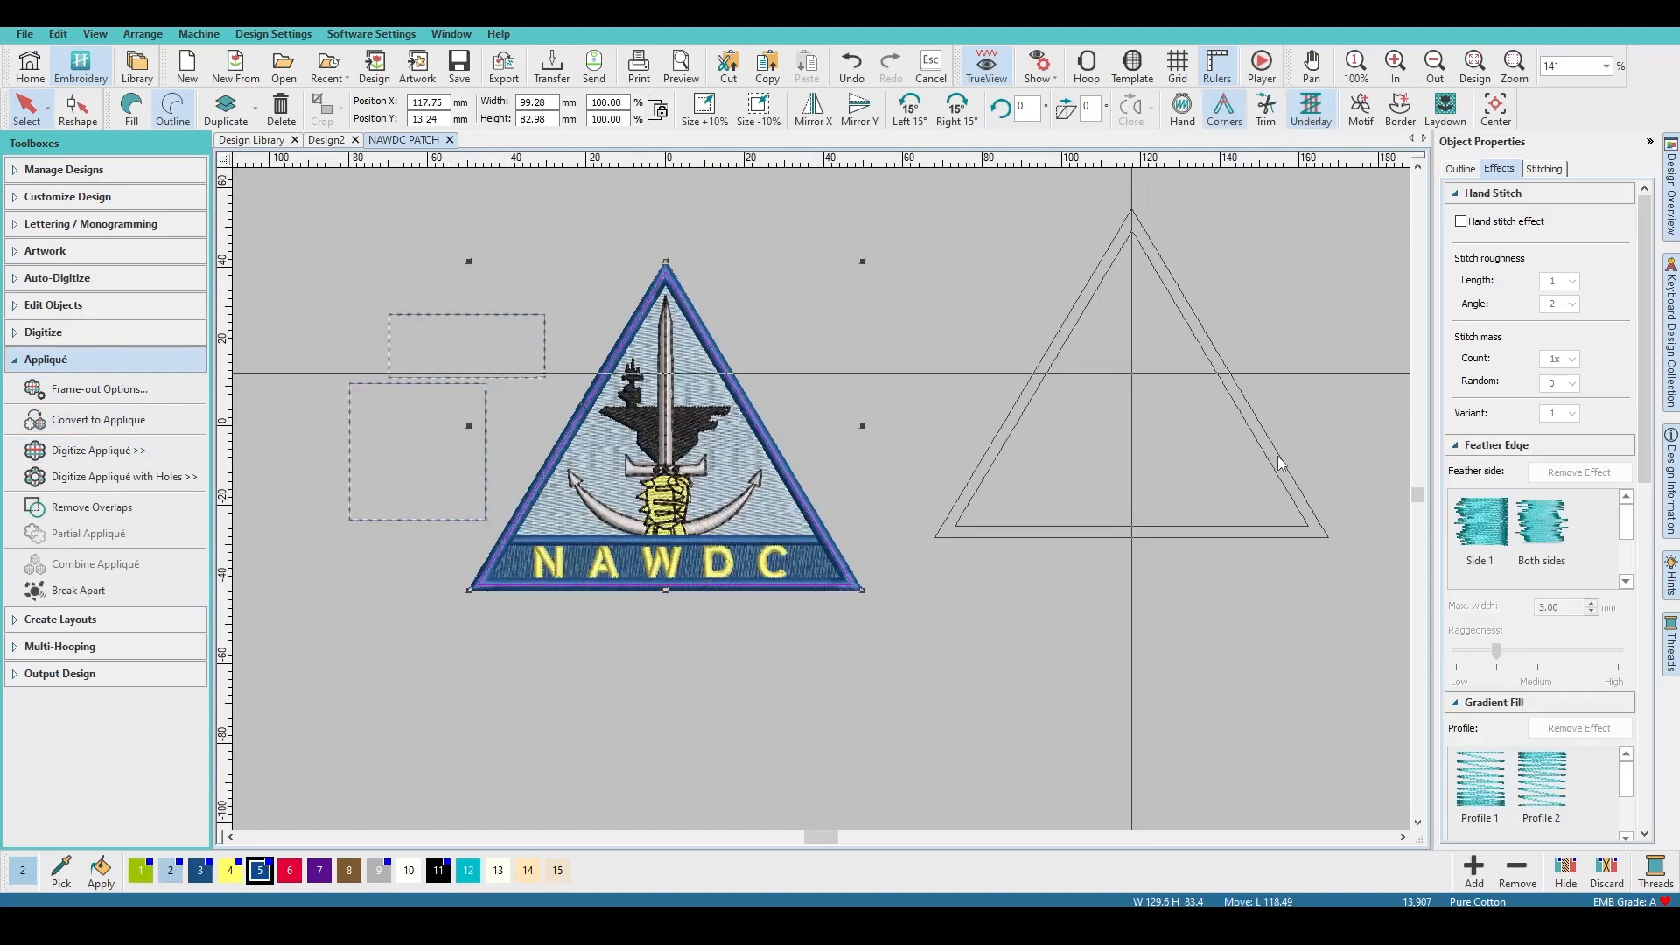
{"action": "scroll", "coordinate": [1277, 459], "scroll_direction": "down", "scroll_amount": 1}
{"action": "scroll", "coordinate": [774, 434], "scroll_direction": "up", "scroll_amount": 2}
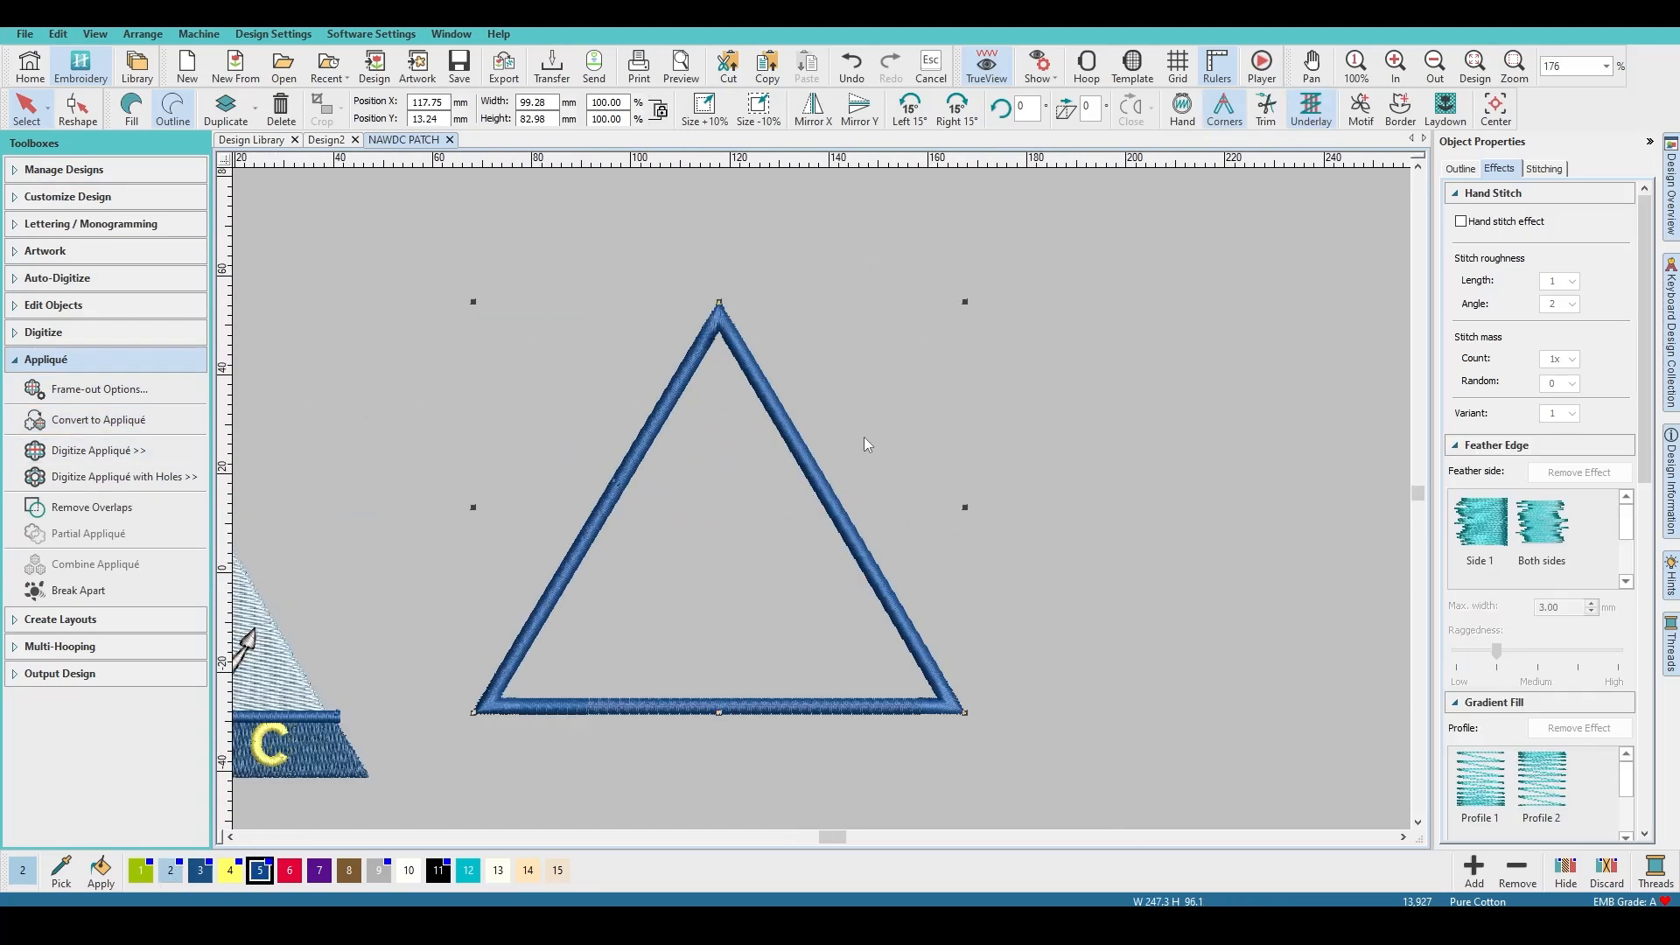
Step: Duplicate the blue triangle border twice in place and show the design's object sequence
{"action": "left_click", "coordinate": [810, 488]}
{"action": "left_click", "coordinate": [849, 486]}
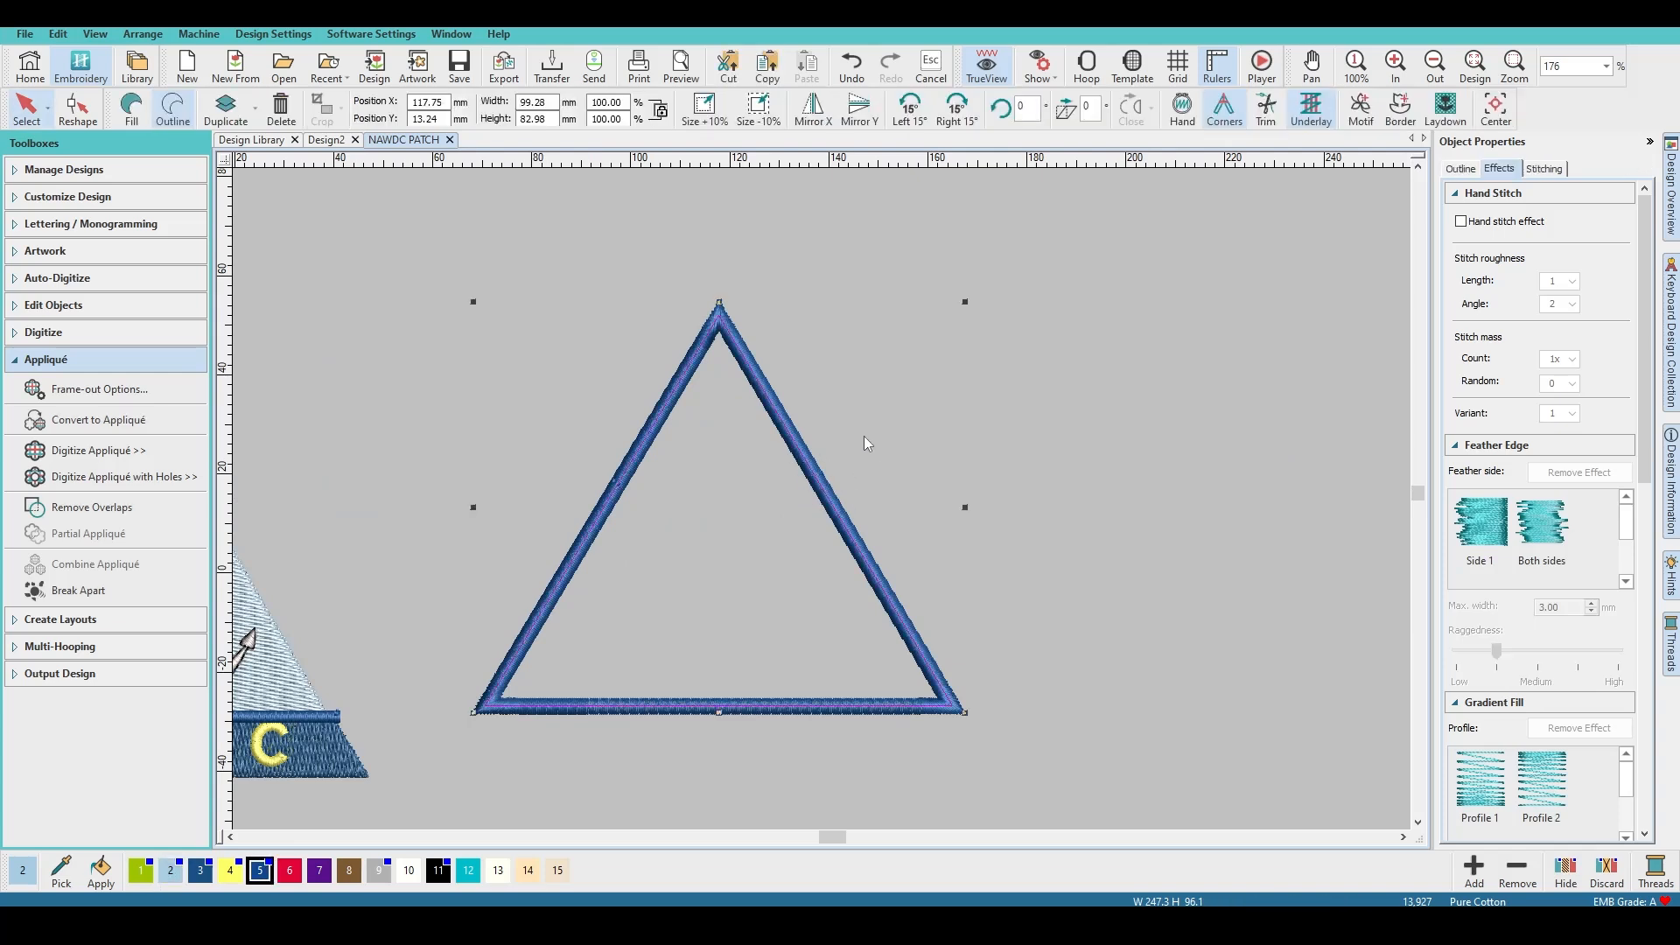
{"action": "left_click", "coordinate": [183, 125]}
{"action": "left_click", "coordinate": [26, 304]}
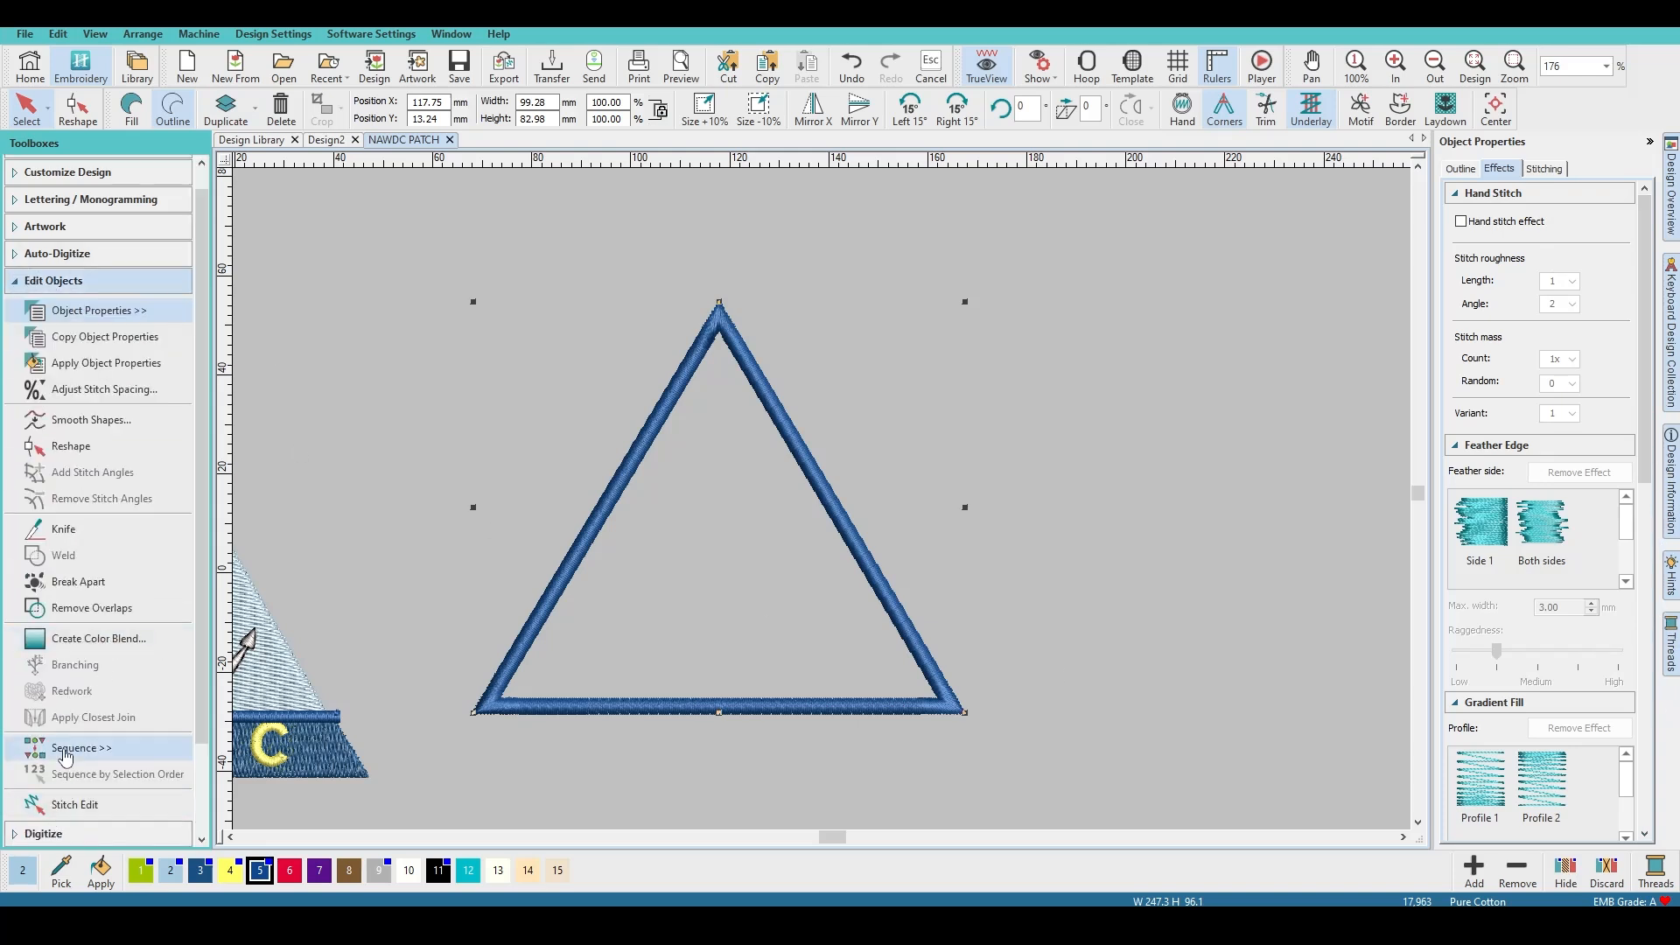
{"action": "left_click", "coordinate": [81, 748]}
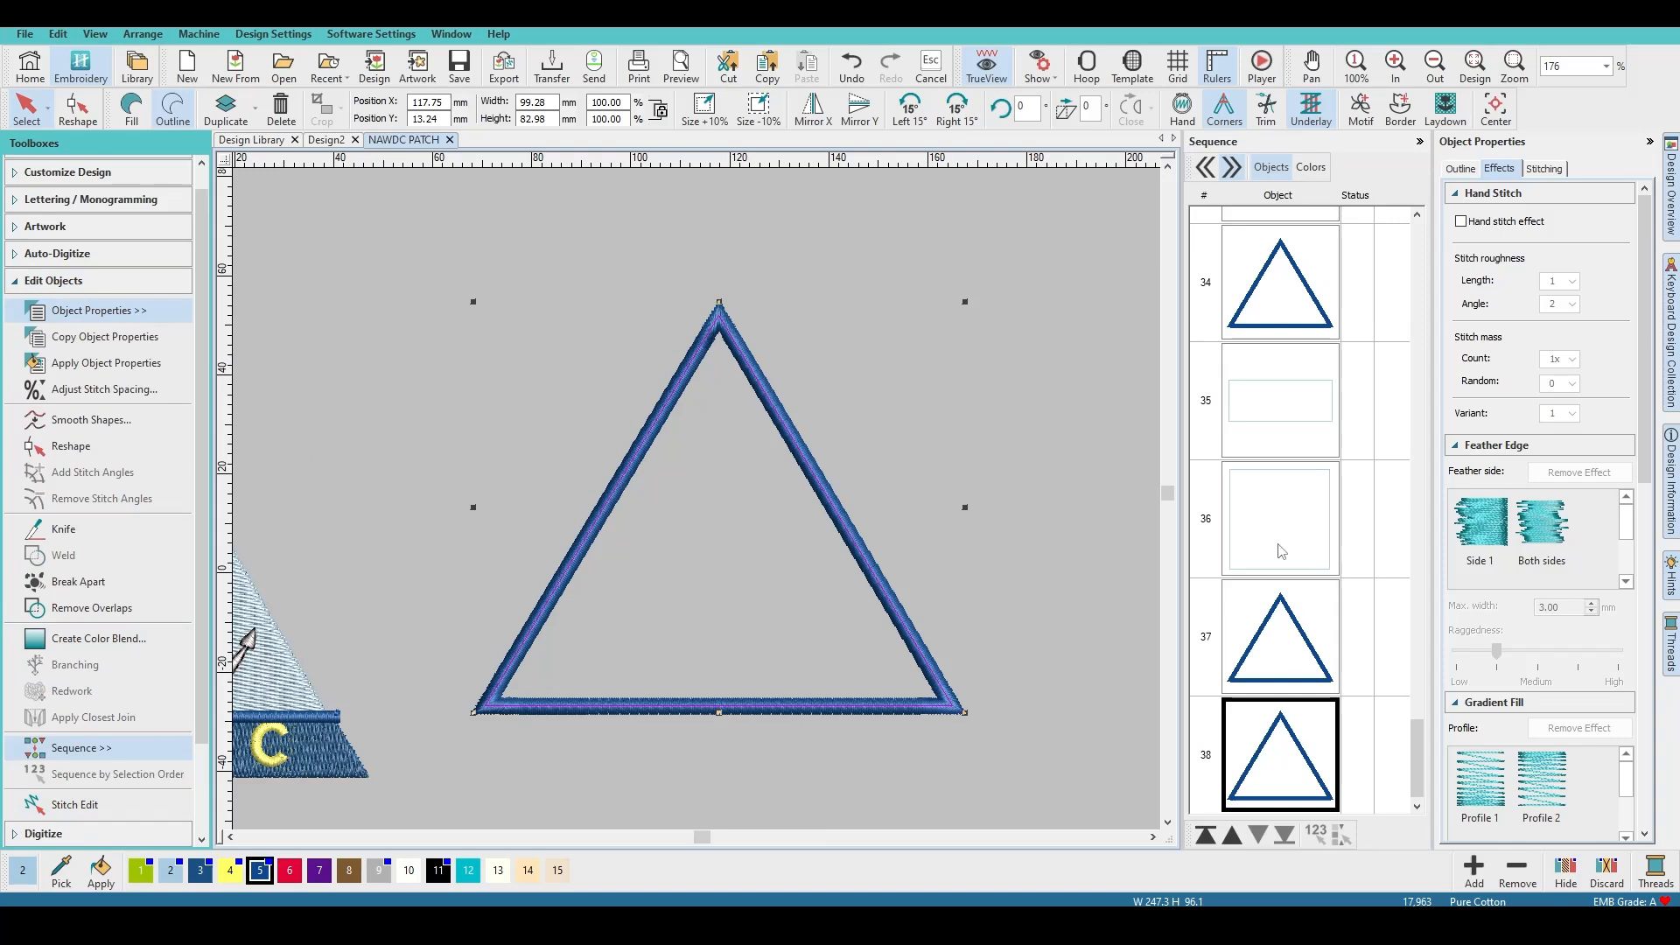
Step: Reorder the original triangle border to follow the square outline in the sequence and set the two triangles after it to Single Run
{"action": "left_click_drag", "start_coordinate": [1293, 334], "coordinate": [1290, 589]}
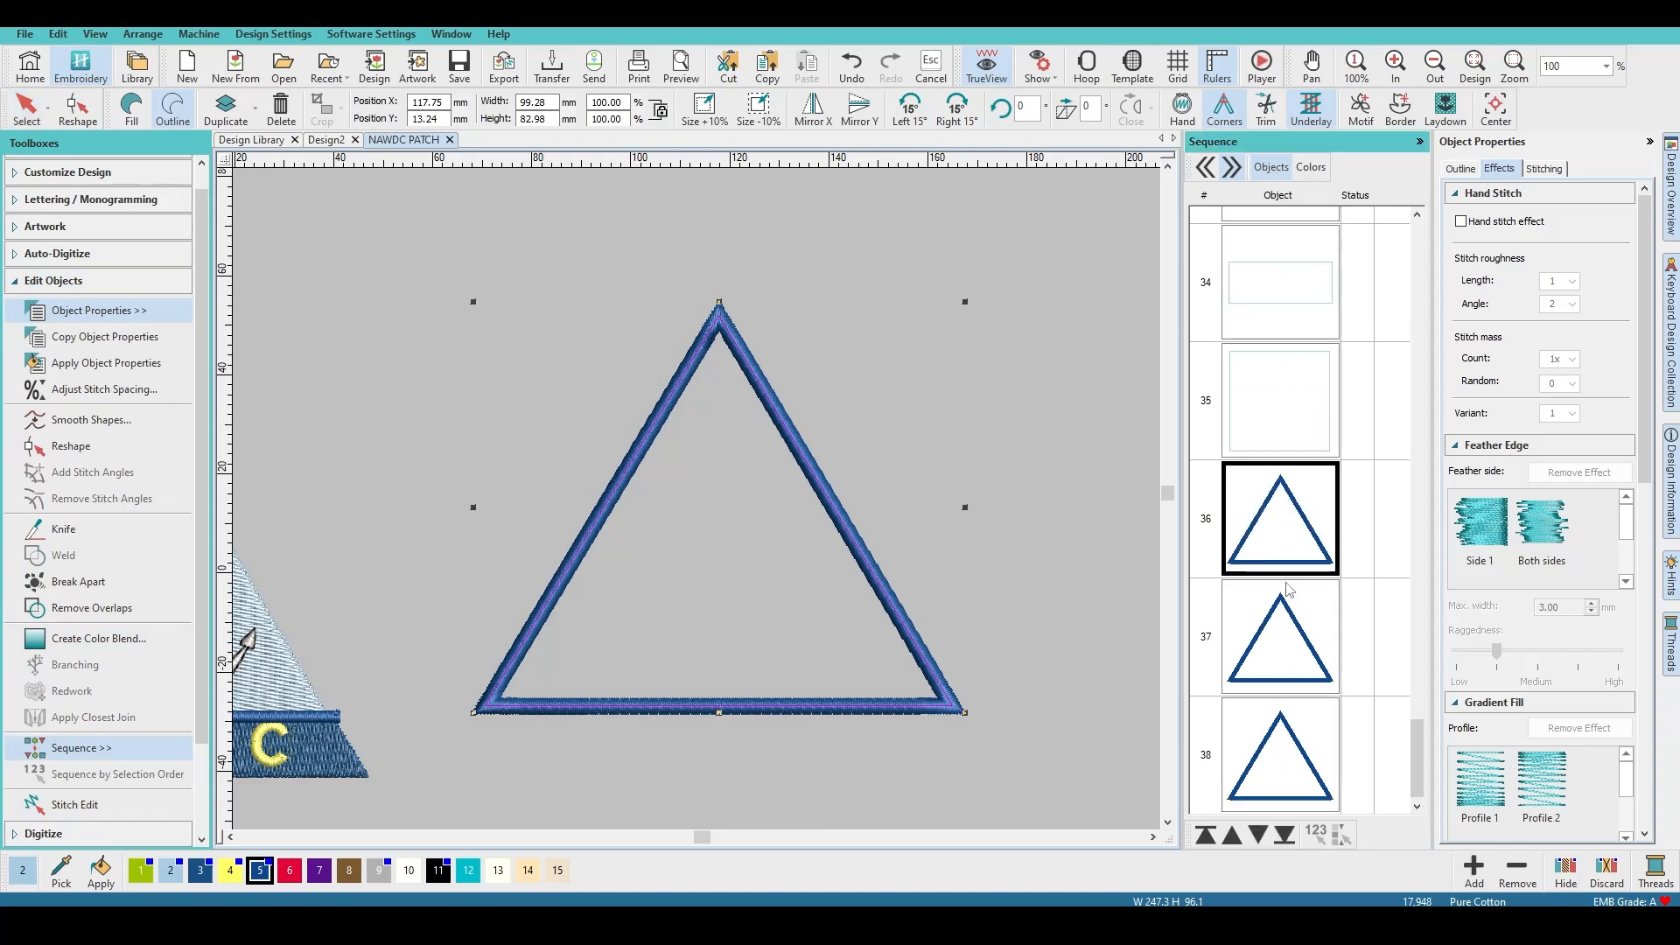
{"action": "left_click", "coordinate": [1293, 658]}
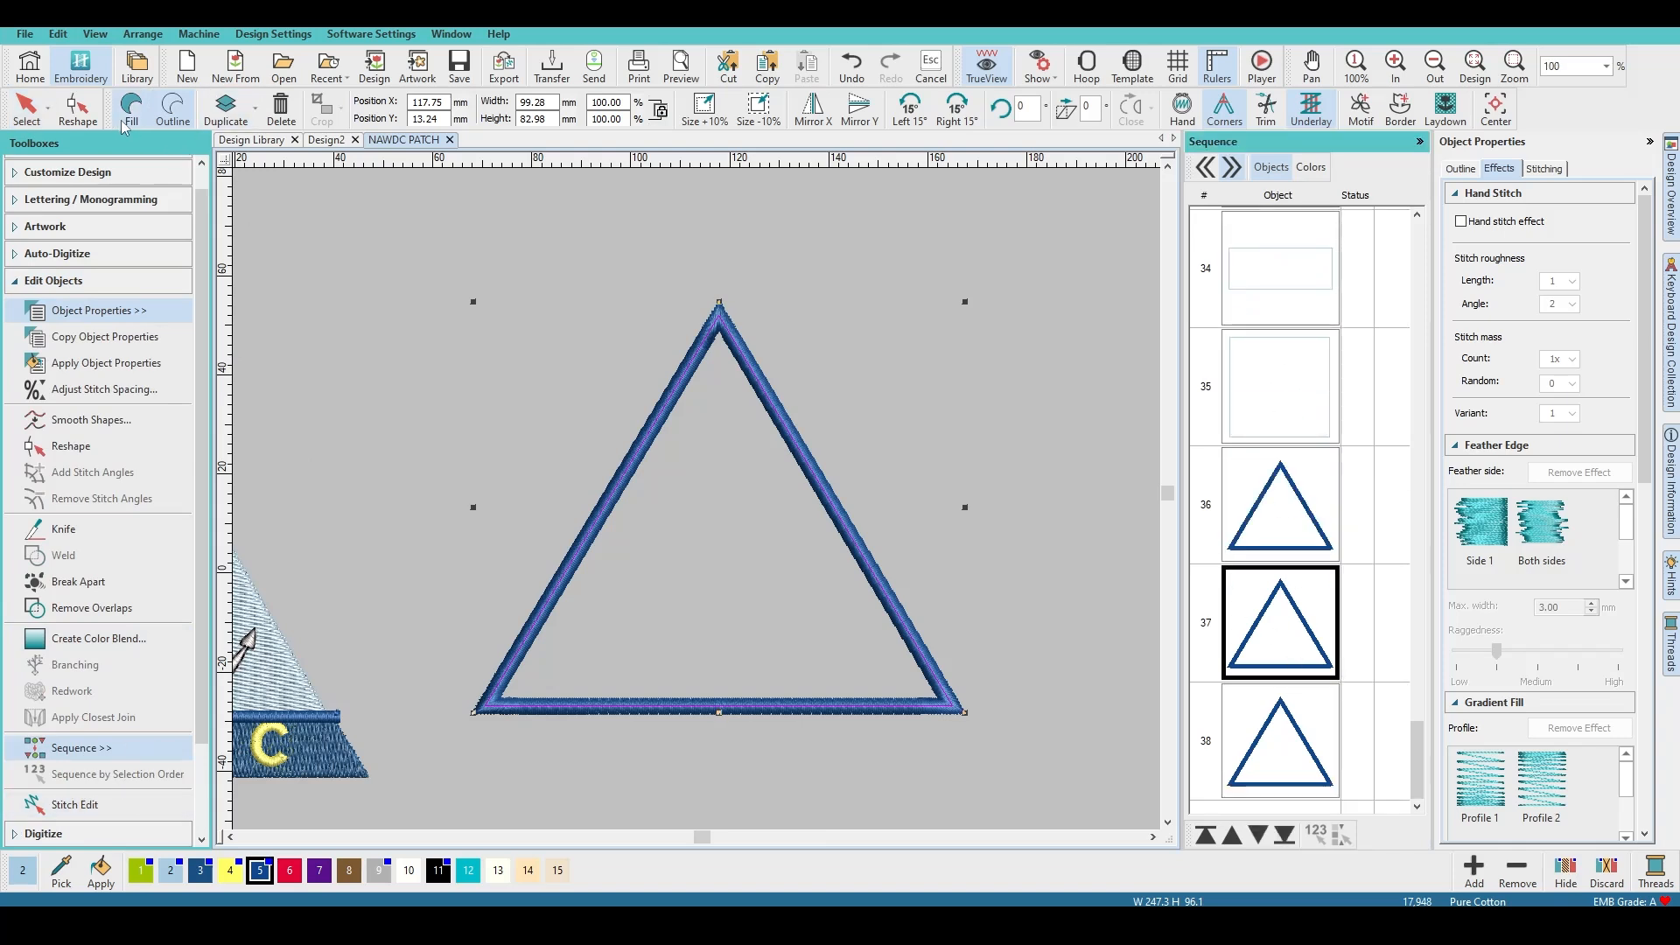
{"action": "left_click", "coordinate": [172, 110]}
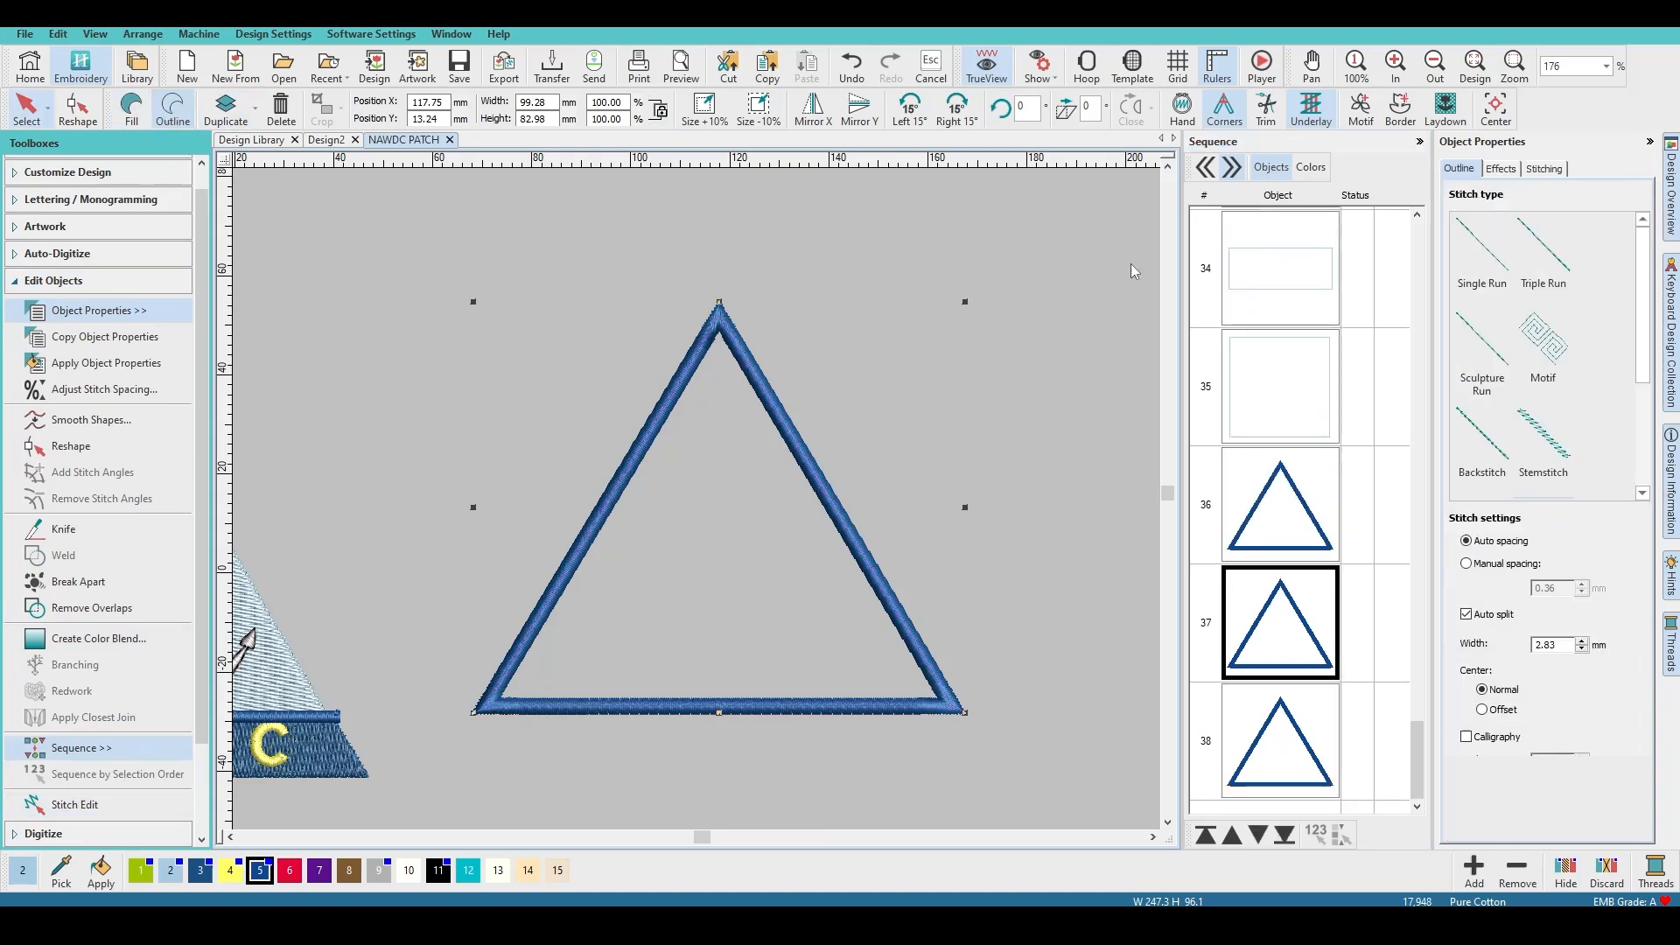
{"action": "left_click", "coordinate": [1491, 245]}
{"action": "key", "text": "Tab"}
{"action": "left_click", "coordinate": [1492, 243]}
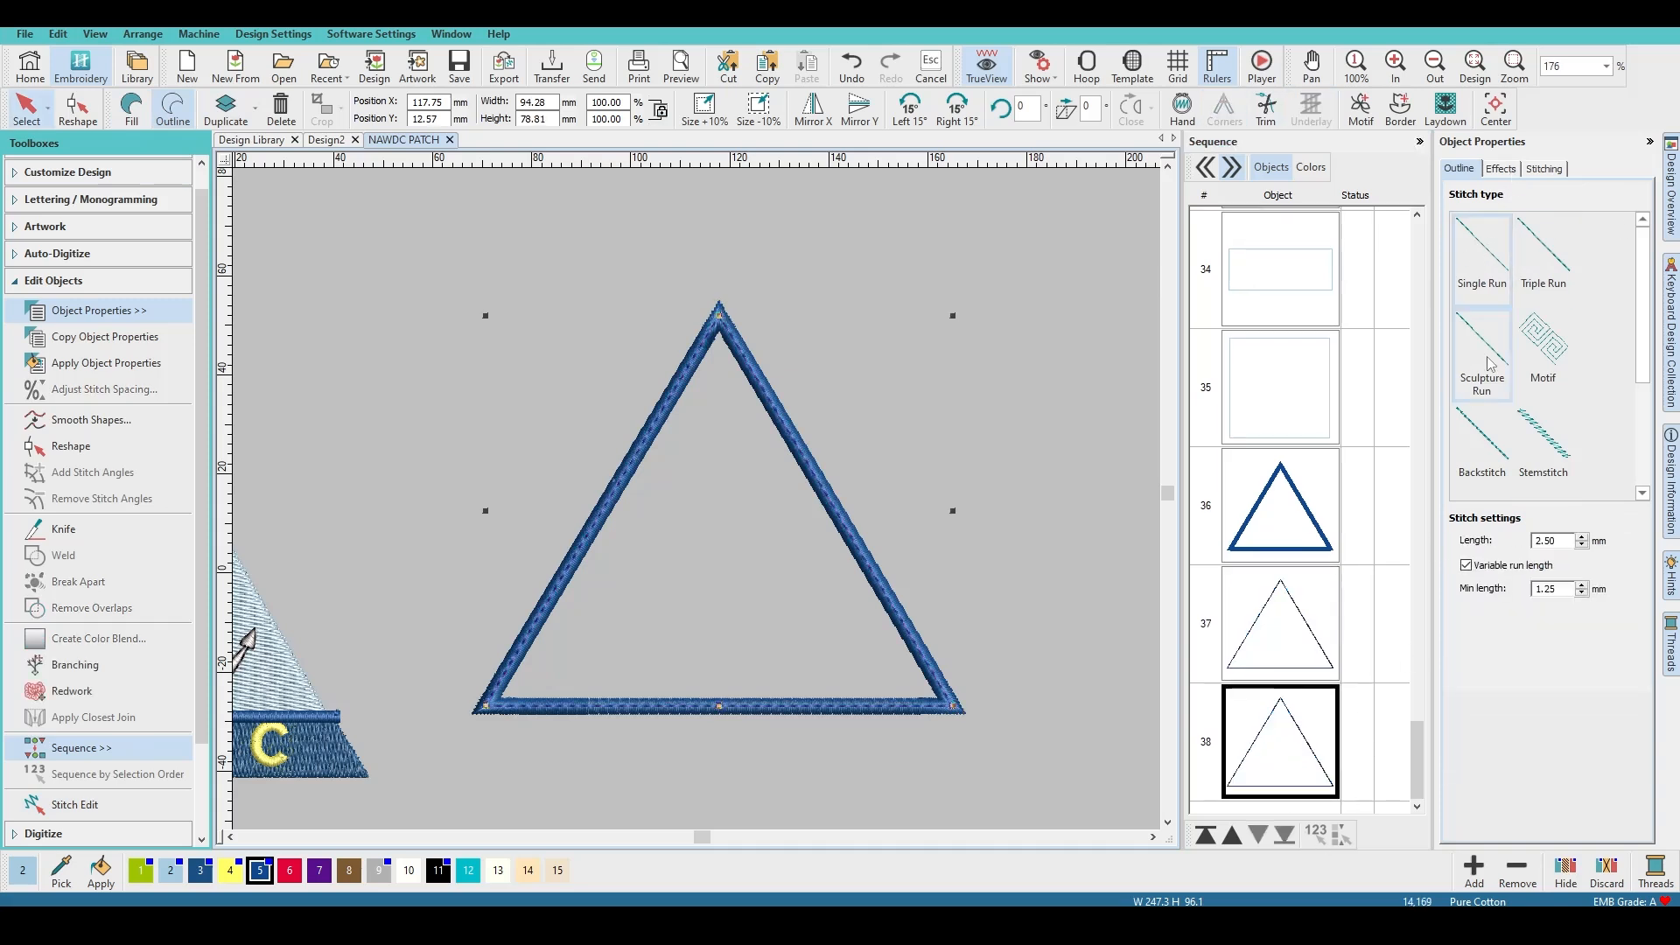
Step: Reorder the satin triangle border to stitch last, after the two single-run triangles
{"action": "left_click_drag", "start_coordinate": [1289, 546], "coordinate": [1290, 783]}
{"action": "left_click", "coordinate": [1288, 521]}
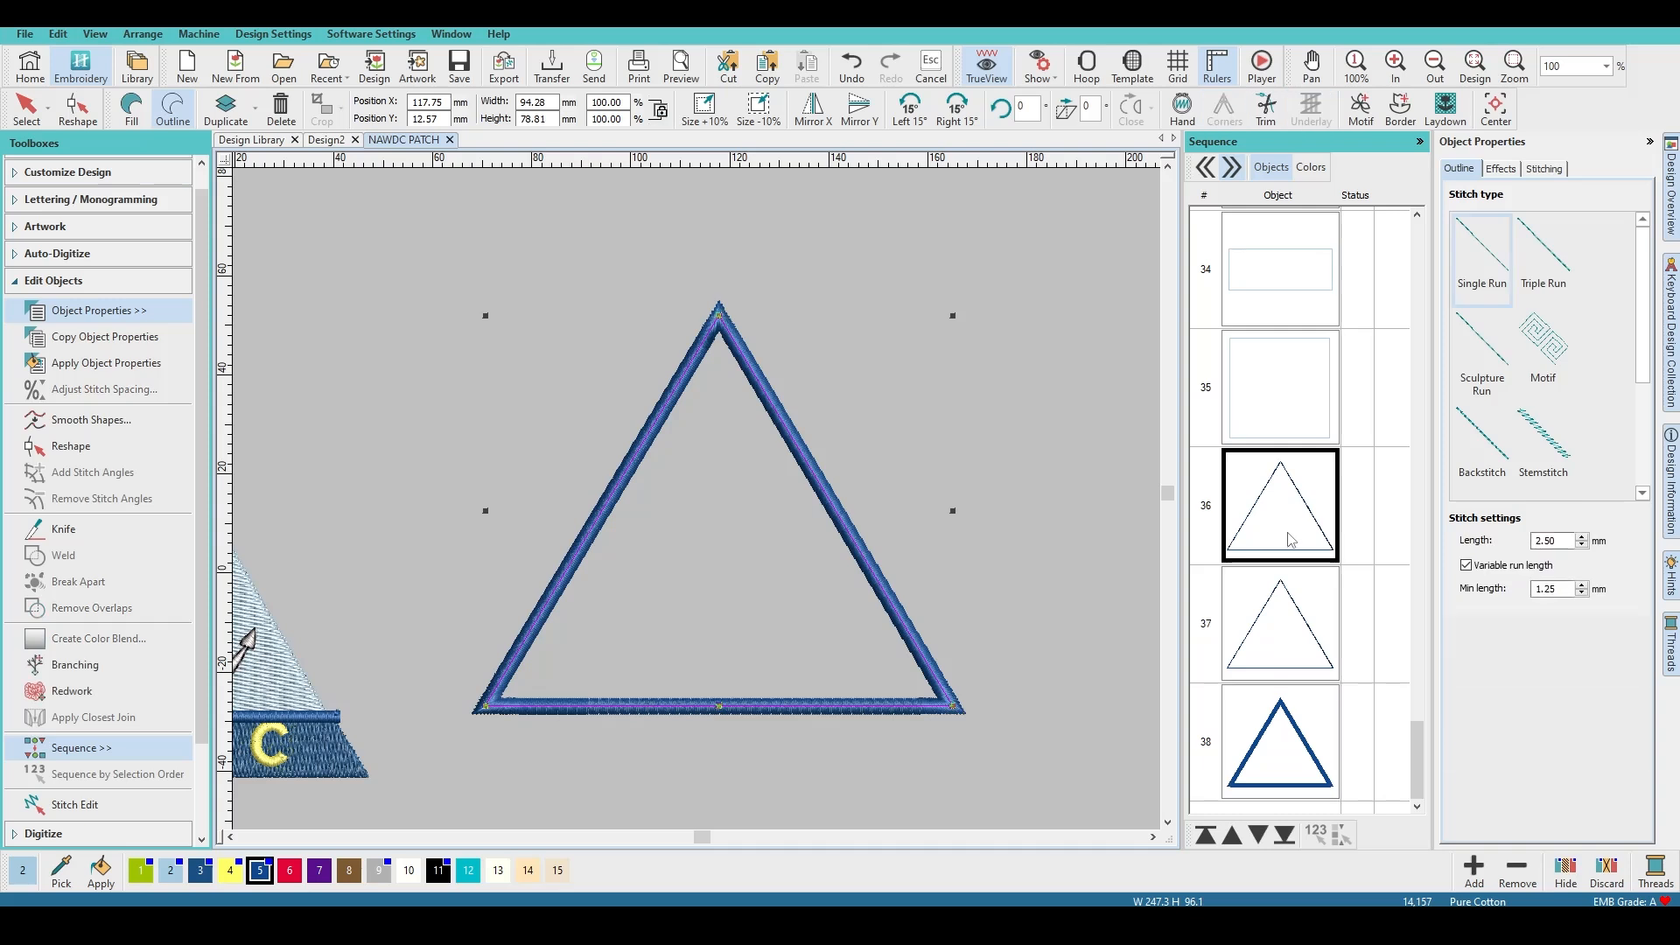
{"action": "left_click", "coordinate": [1301, 629]}
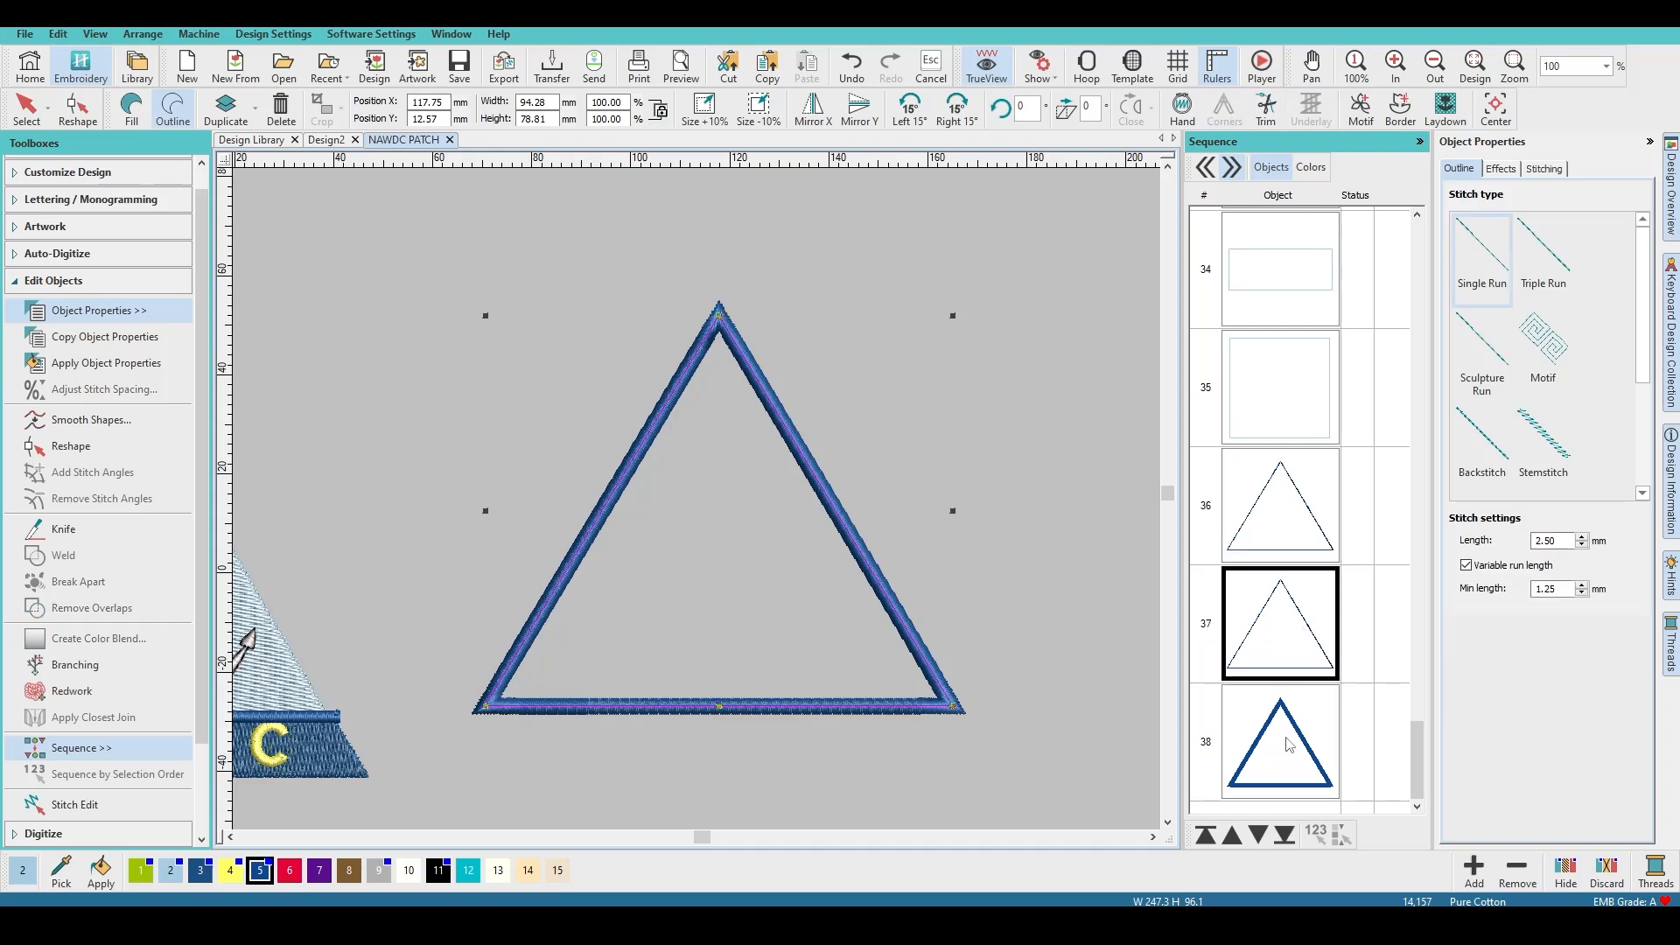
{"action": "left_click", "coordinate": [1289, 744]}
Step: With TrueView off, recolor the first single-run triangle with red color 6 and the second with cyan color 12
{"action": "left_click", "coordinate": [1301, 628]}
{"action": "key", "text": "z"}
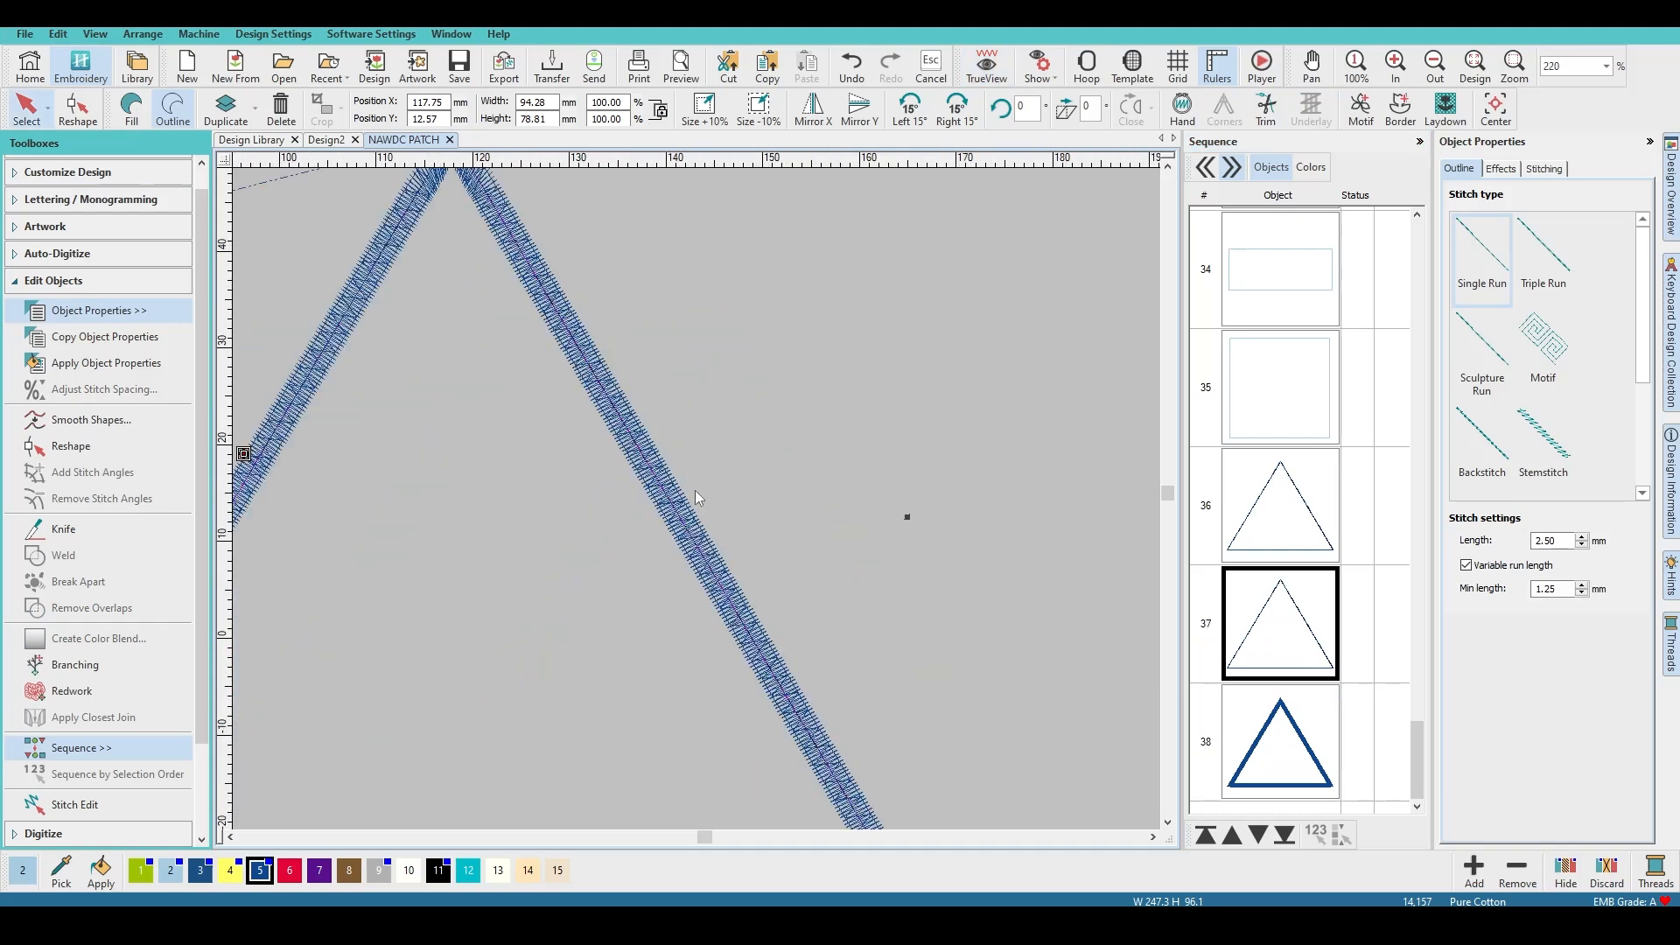
{"action": "key", "text": "z"}
{"action": "left_click", "coordinate": [1277, 525], "text": "ctrl"}
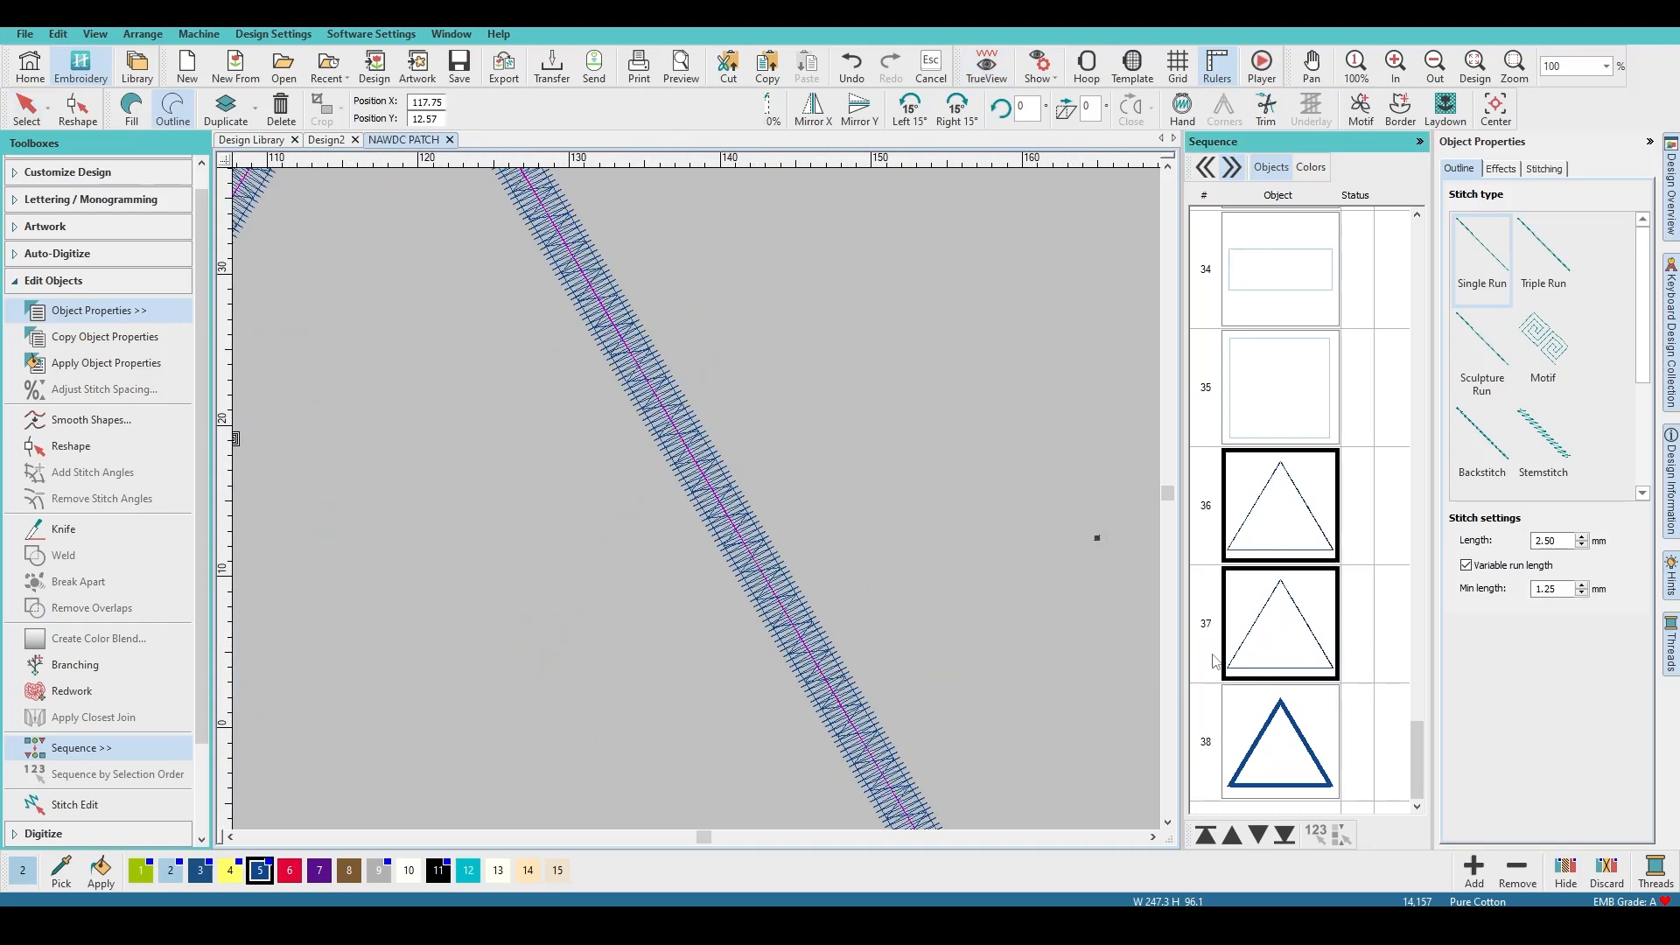
{"action": "left_click", "coordinate": [1266, 543]}
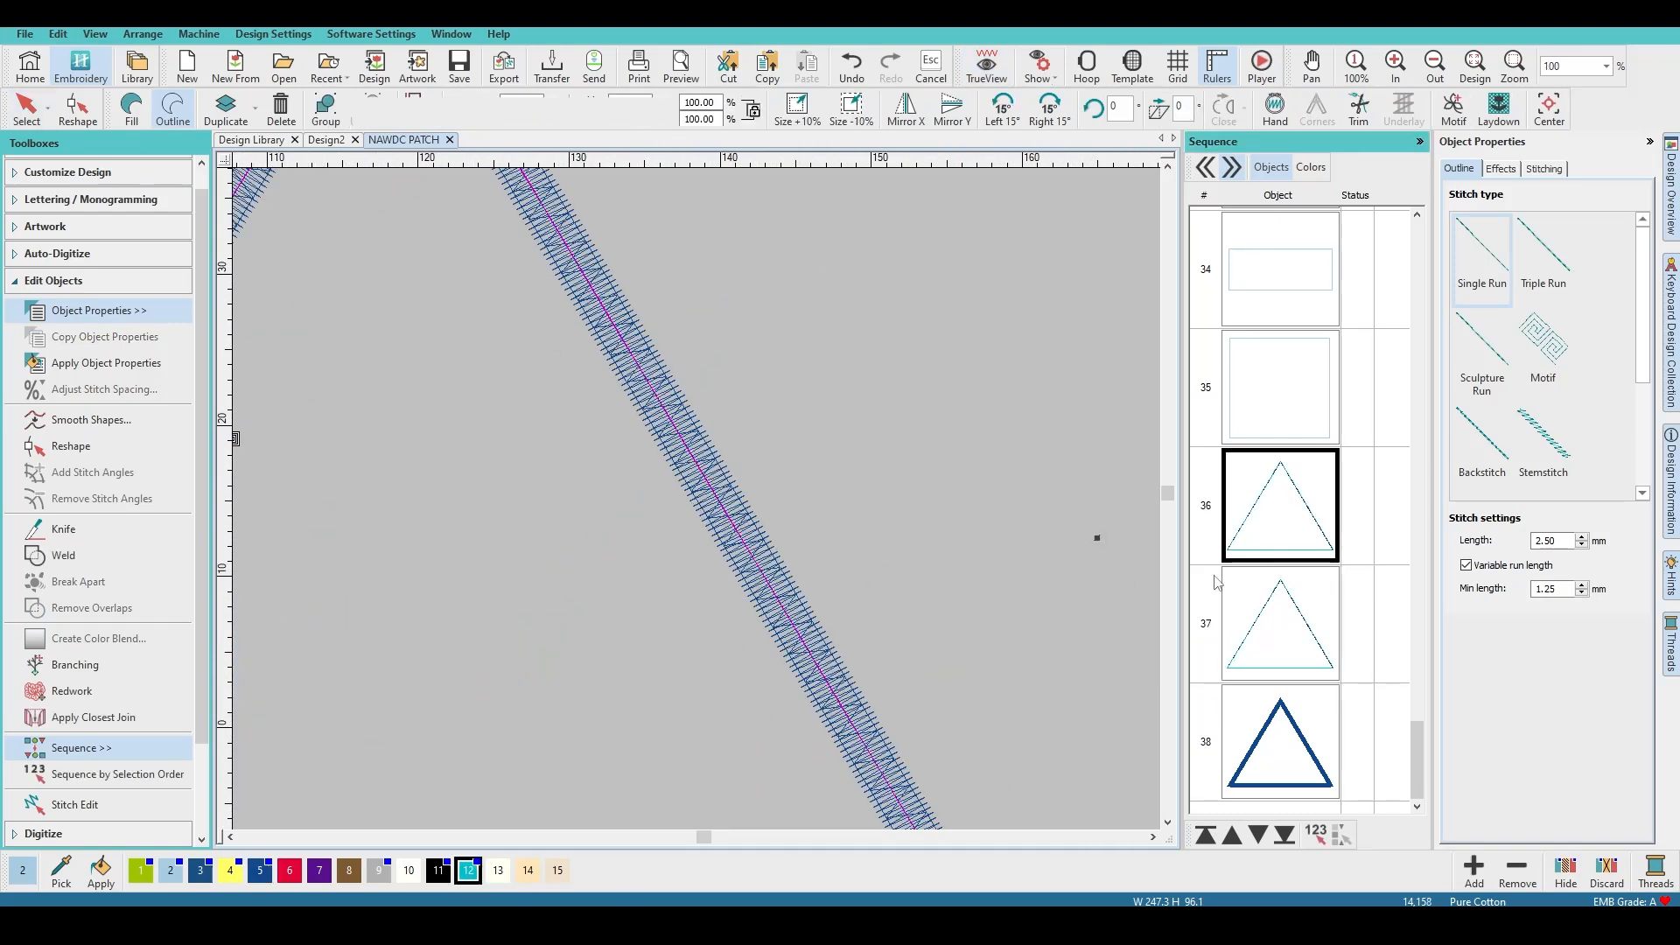
{"action": "left_click", "coordinate": [318, 872]}
{"action": "left_click", "coordinate": [1026, 503]}
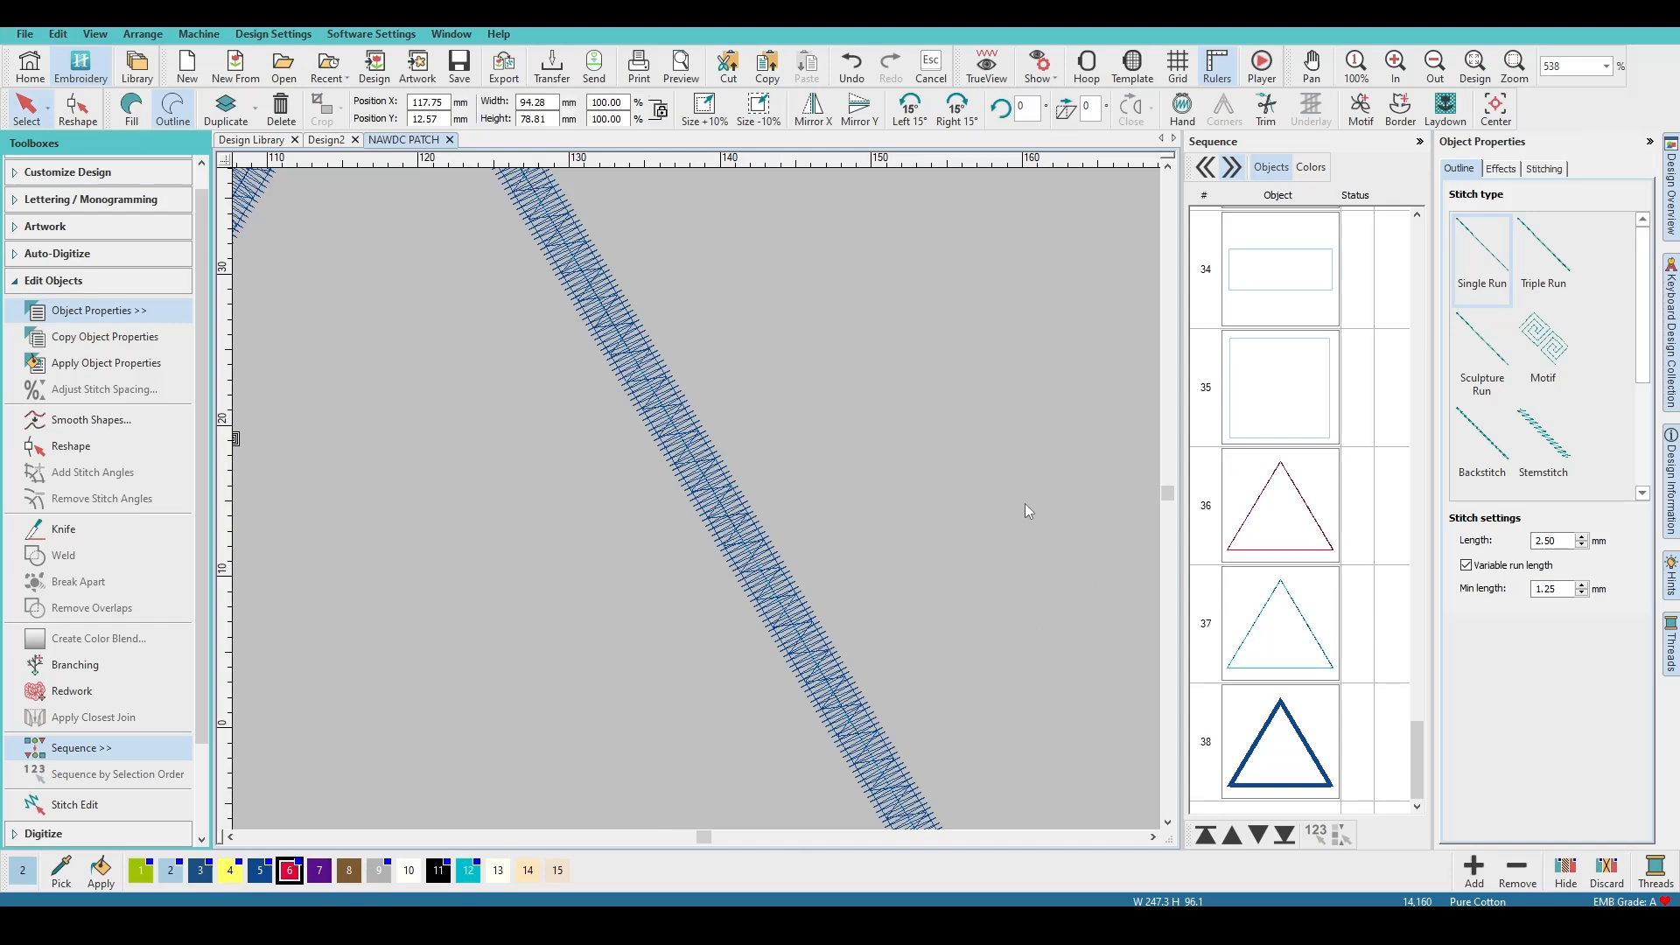
Step: Clear the selection and turn TrueView back on to view the stacked triangle border beside the patch
{"action": "scroll", "coordinate": [695, 500], "scroll_direction": "down", "scroll_amount": 6}
{"action": "scroll", "coordinate": [667, 509], "scroll_direction": "up", "scroll_amount": 2}
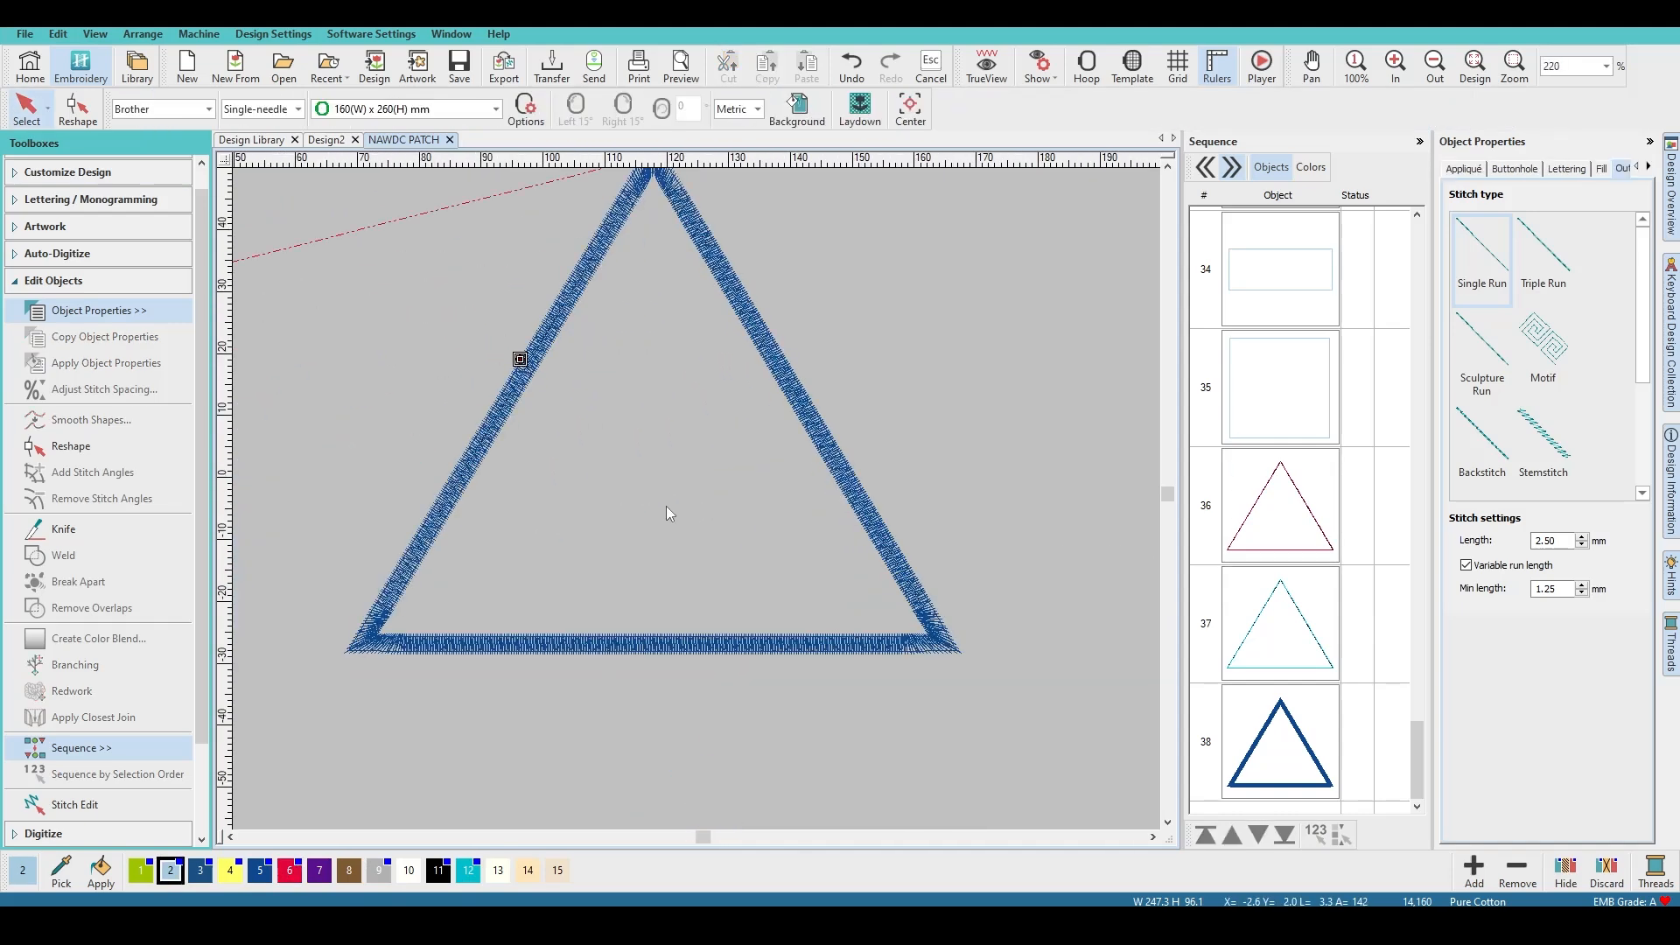
{"action": "scroll", "coordinate": [690, 497], "scroll_direction": "down", "scroll_amount": 2}
{"action": "scroll", "coordinate": [691, 496], "scroll_direction": "up", "scroll_amount": 2}
{"action": "key", "text": "t"}
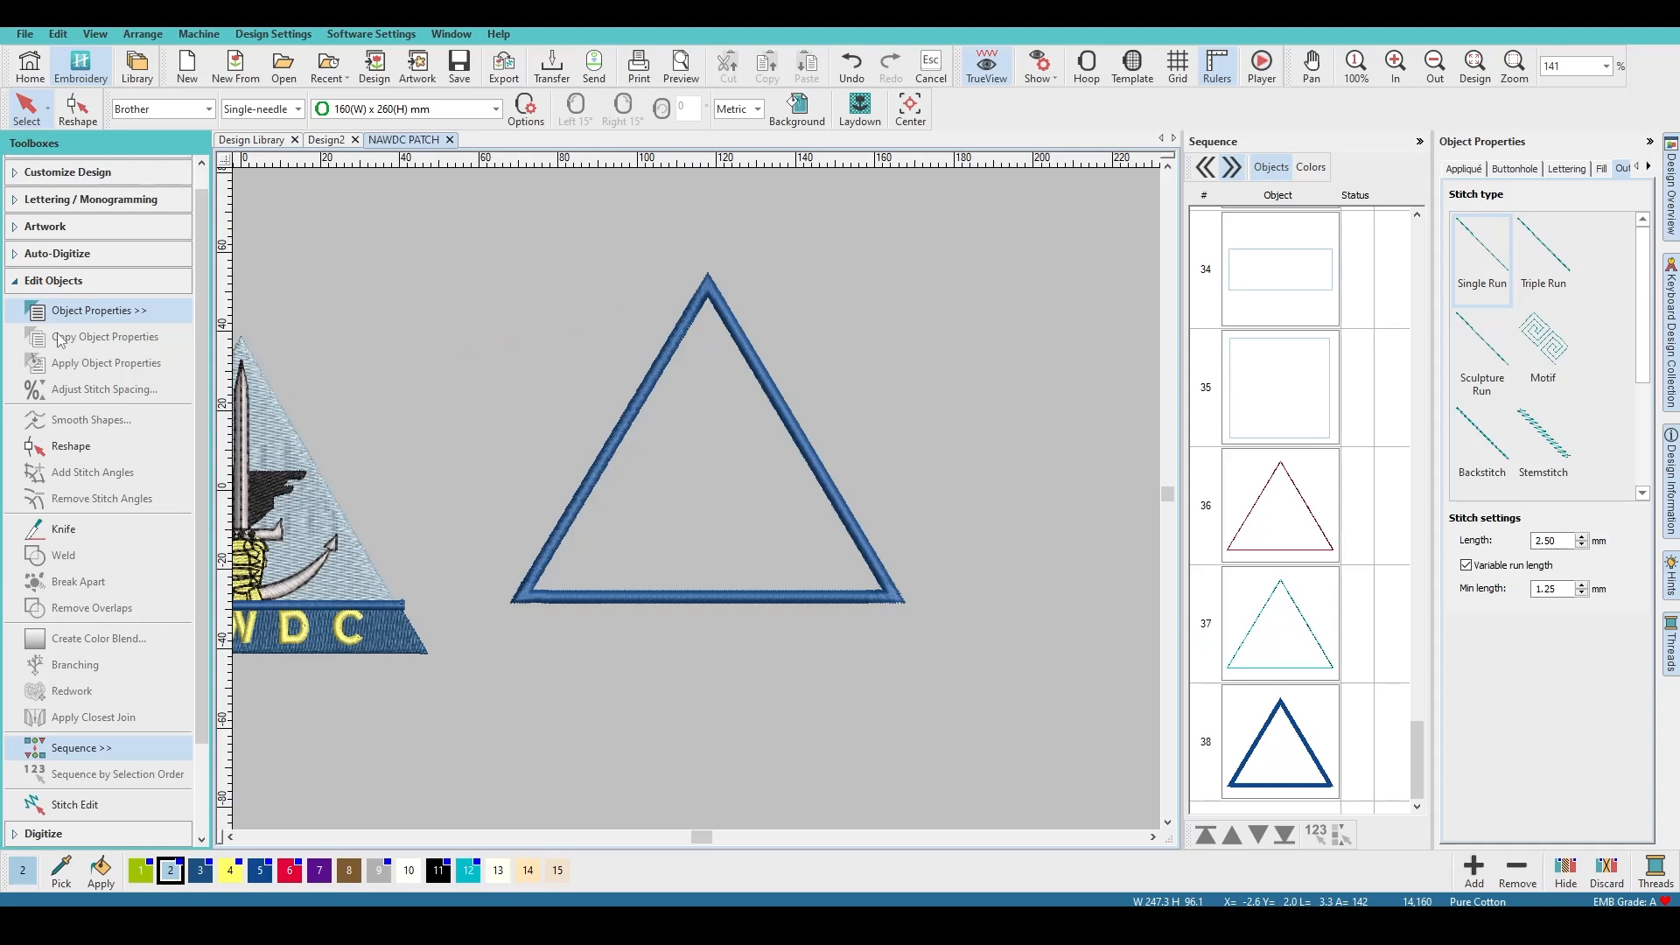
Step: Open the Create Layouts toolbox and review the available buttonhole types and settings
{"action": "left_click", "coordinate": [18, 313]}
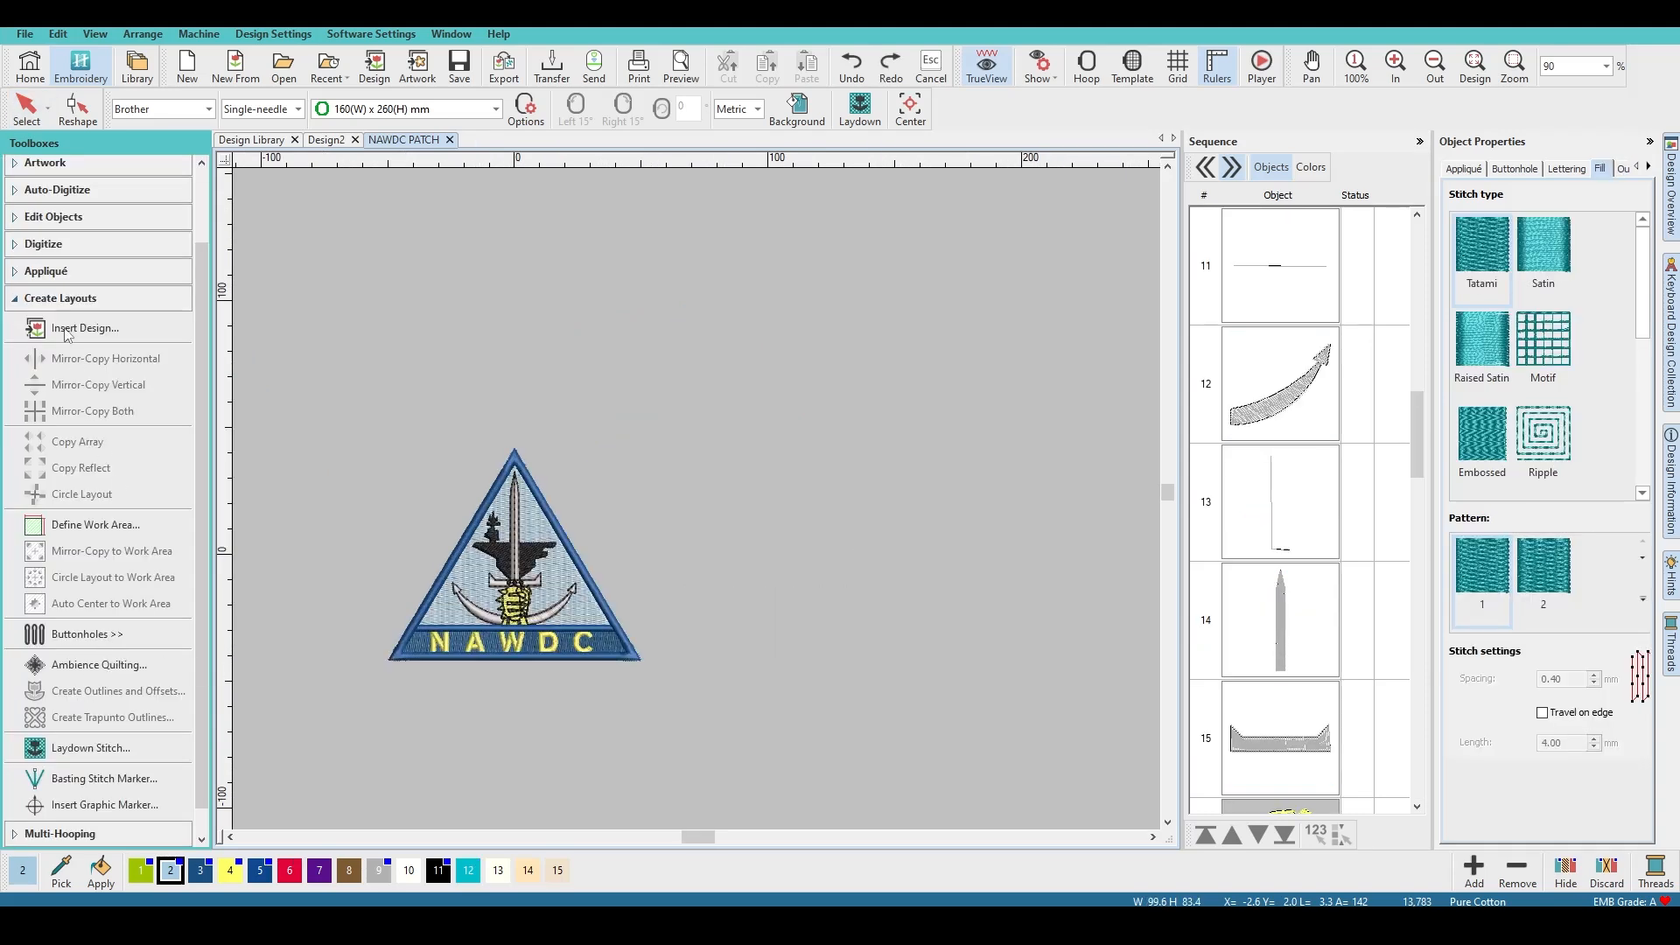
{"action": "left_click", "coordinate": [26, 302]}
{"action": "left_click", "coordinate": [24, 389]}
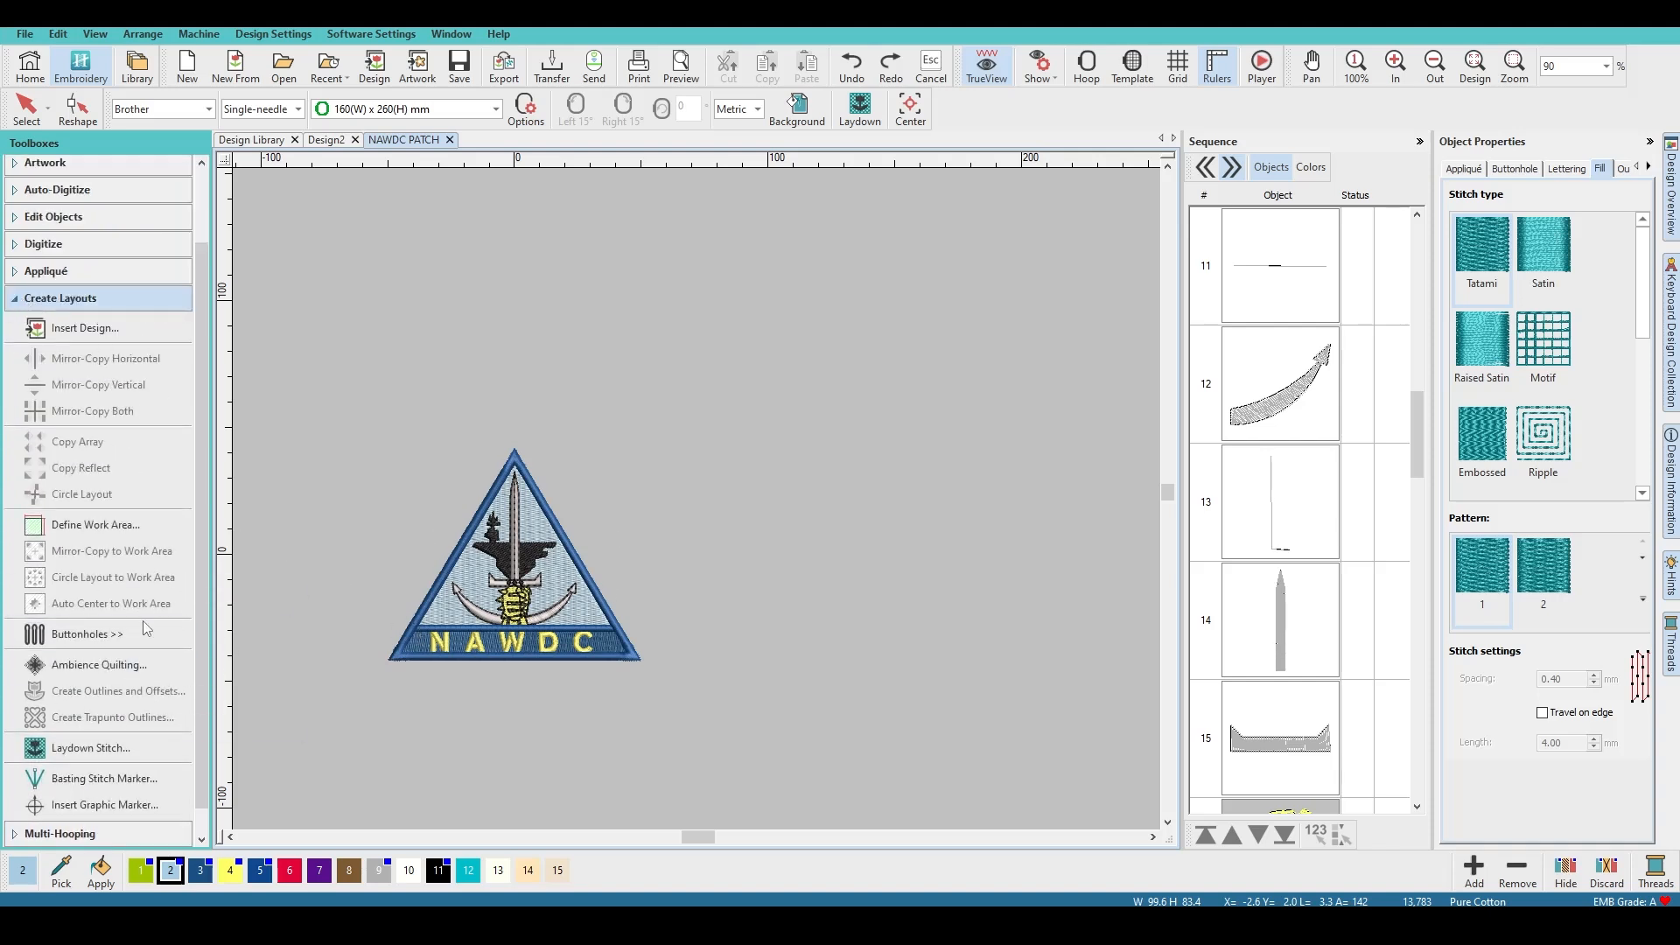
{"action": "left_click", "coordinate": [96, 645]}
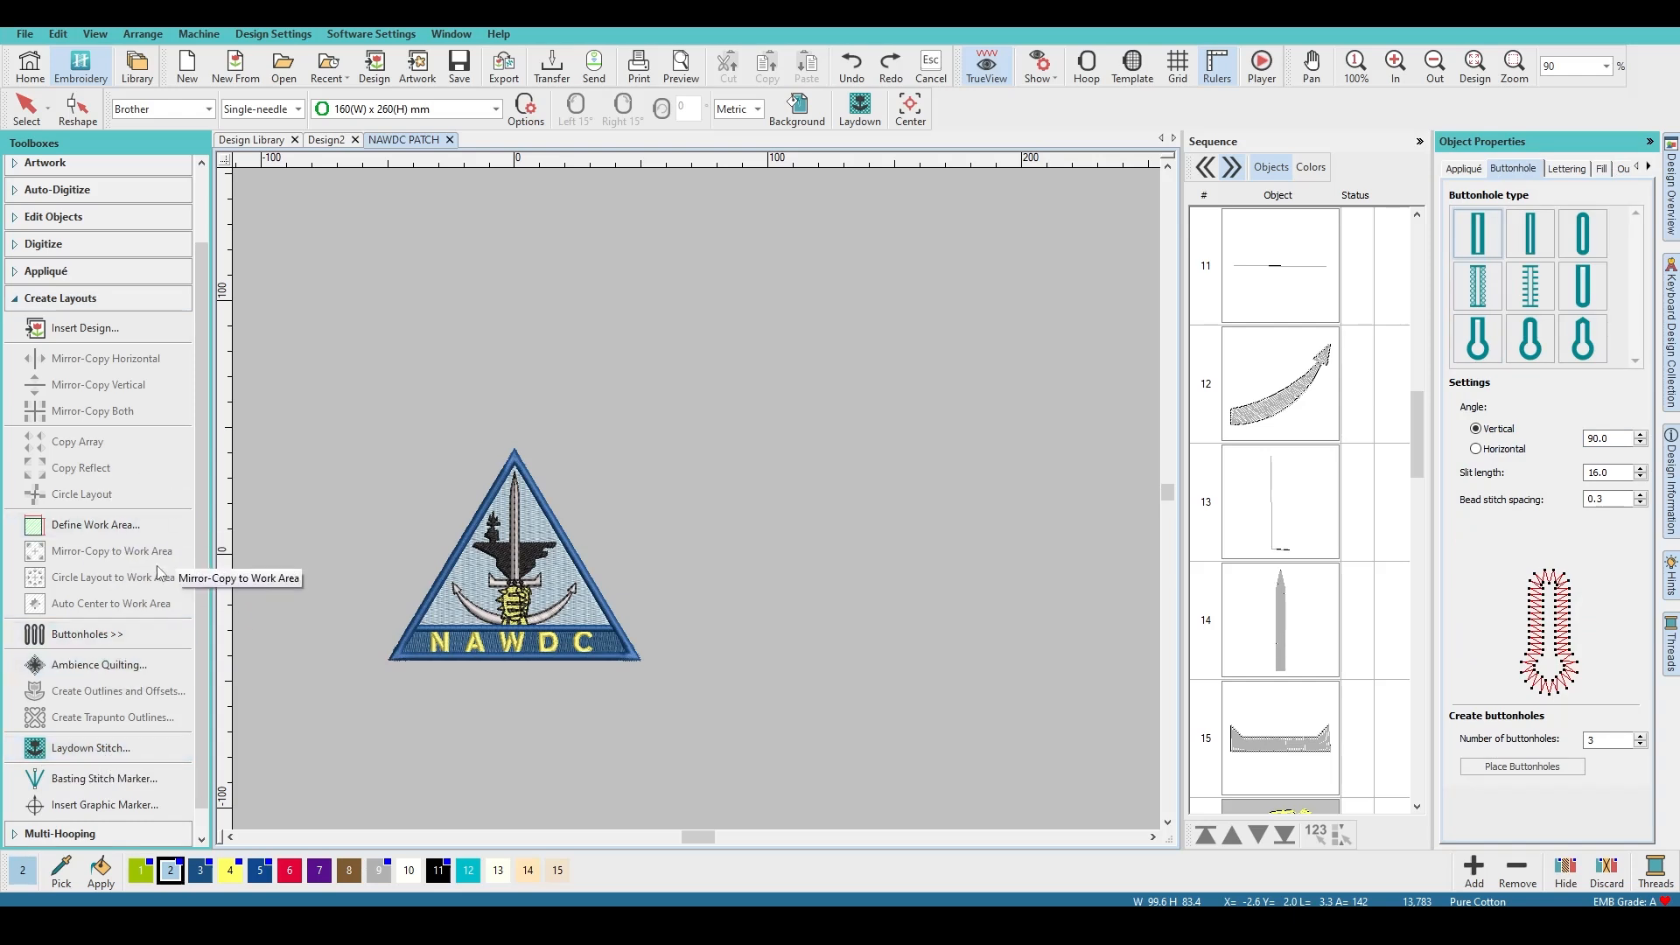
{"action": "left_click", "coordinate": [654, 494]}
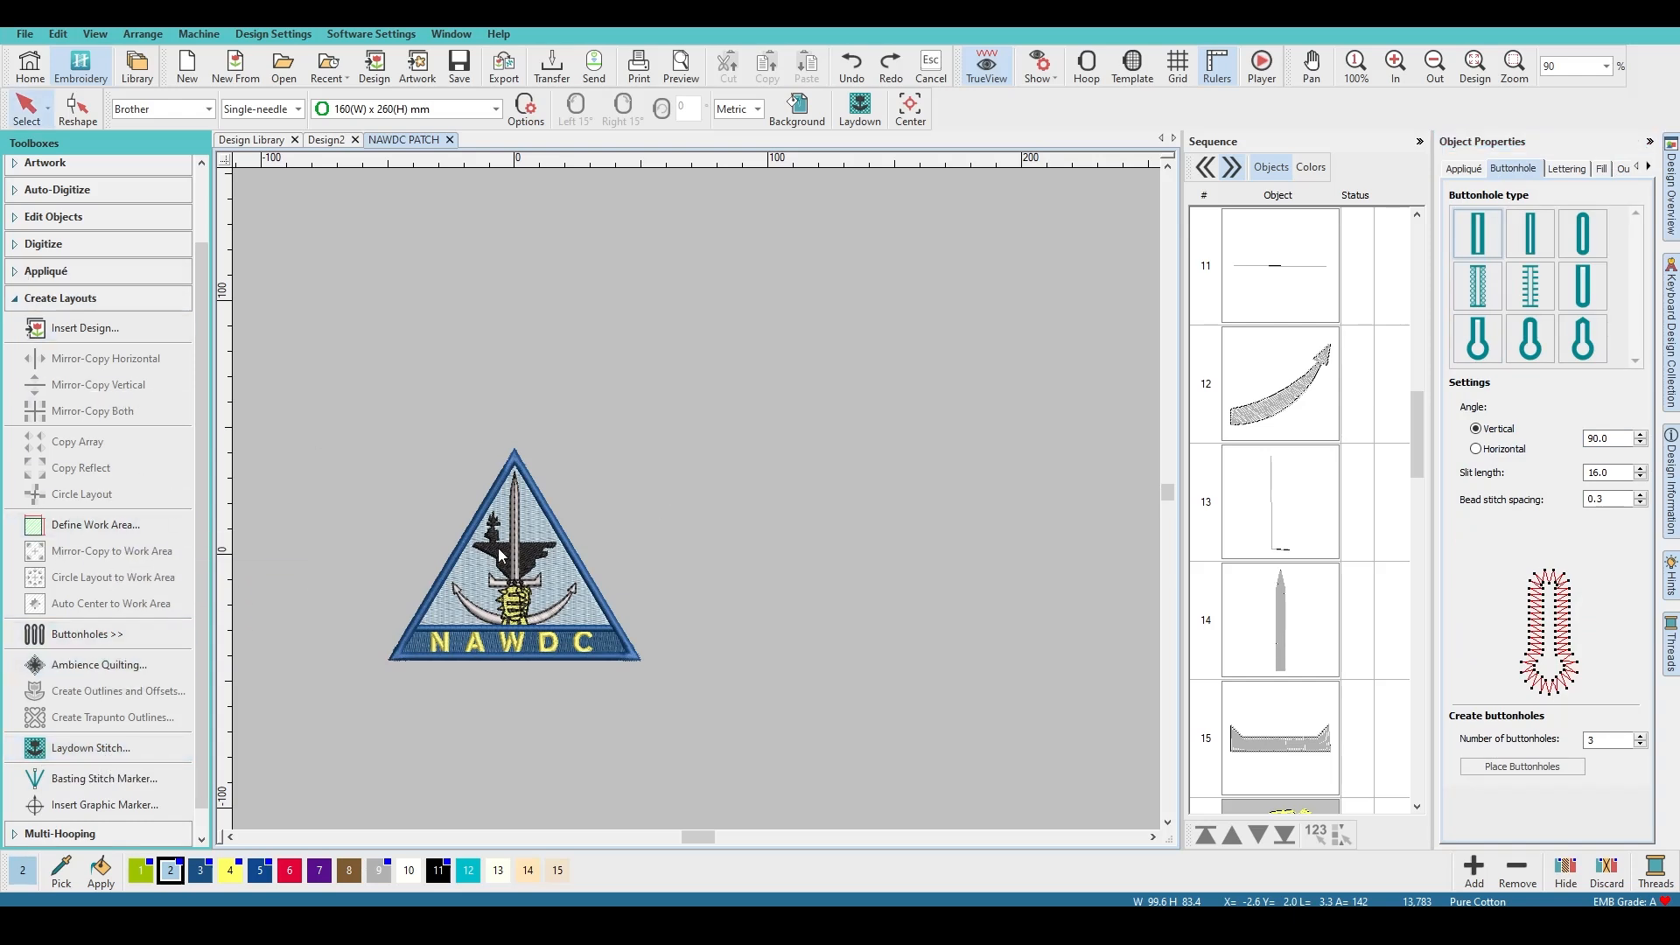
Step: Move the black ship silhouette out of the patch into the empty area above and beside it
{"action": "left_click_drag", "start_coordinate": [501, 555], "coordinate": [750, 436]}
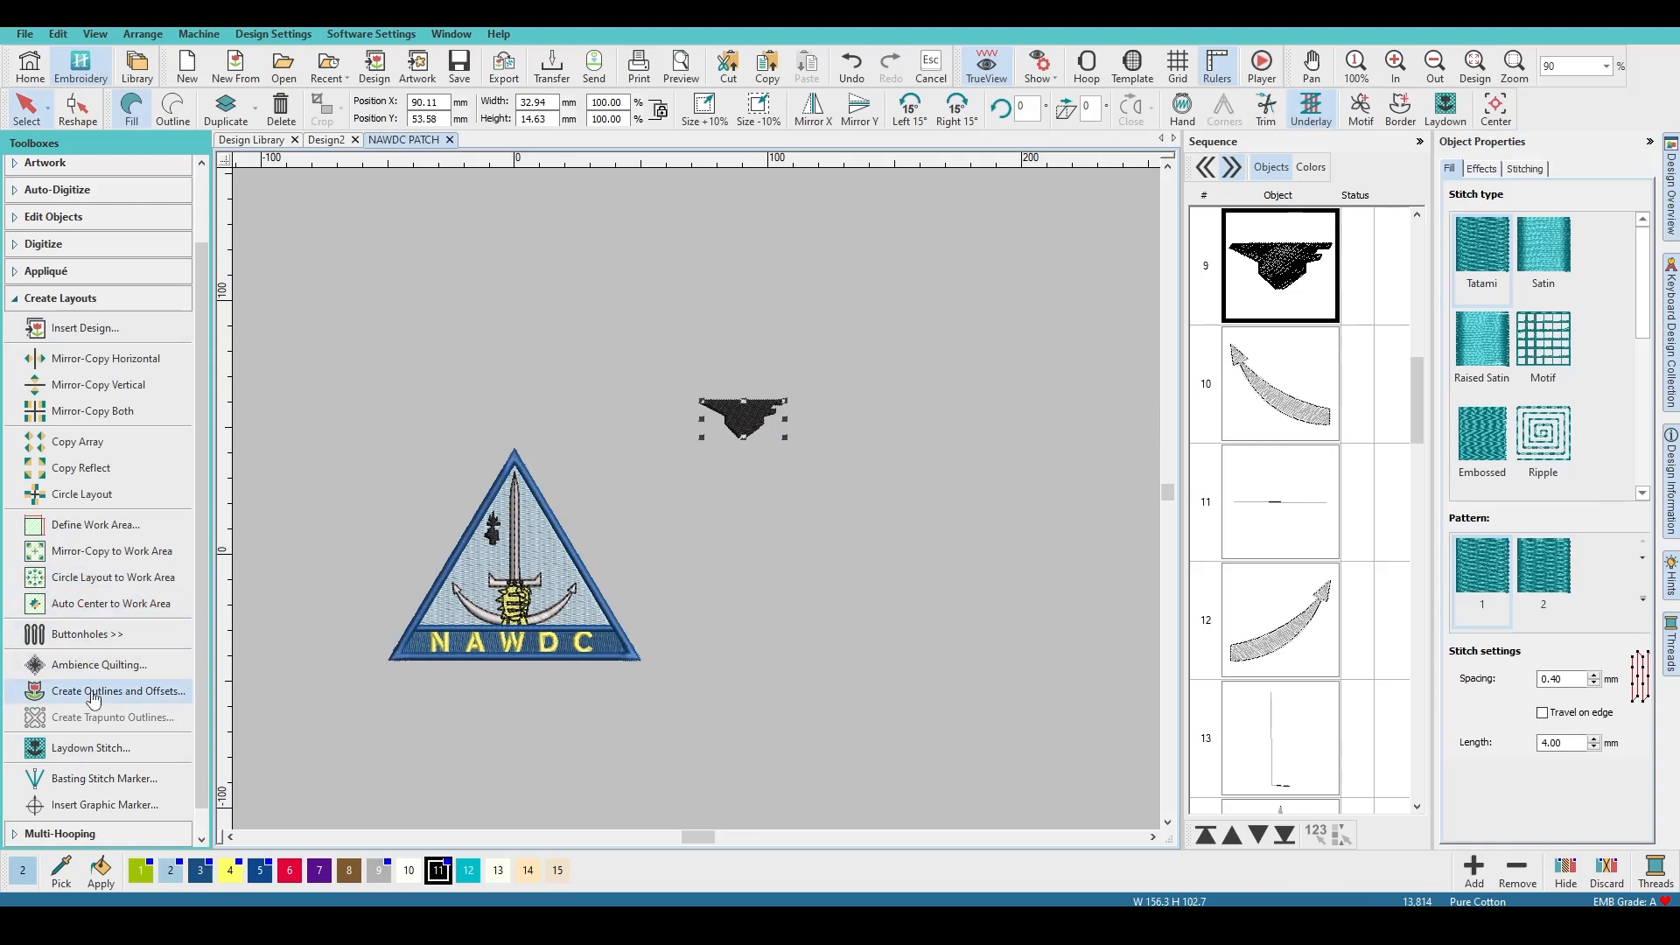
{"action": "scroll", "coordinate": [695, 496], "scroll_direction": "up", "scroll_amount": 4}
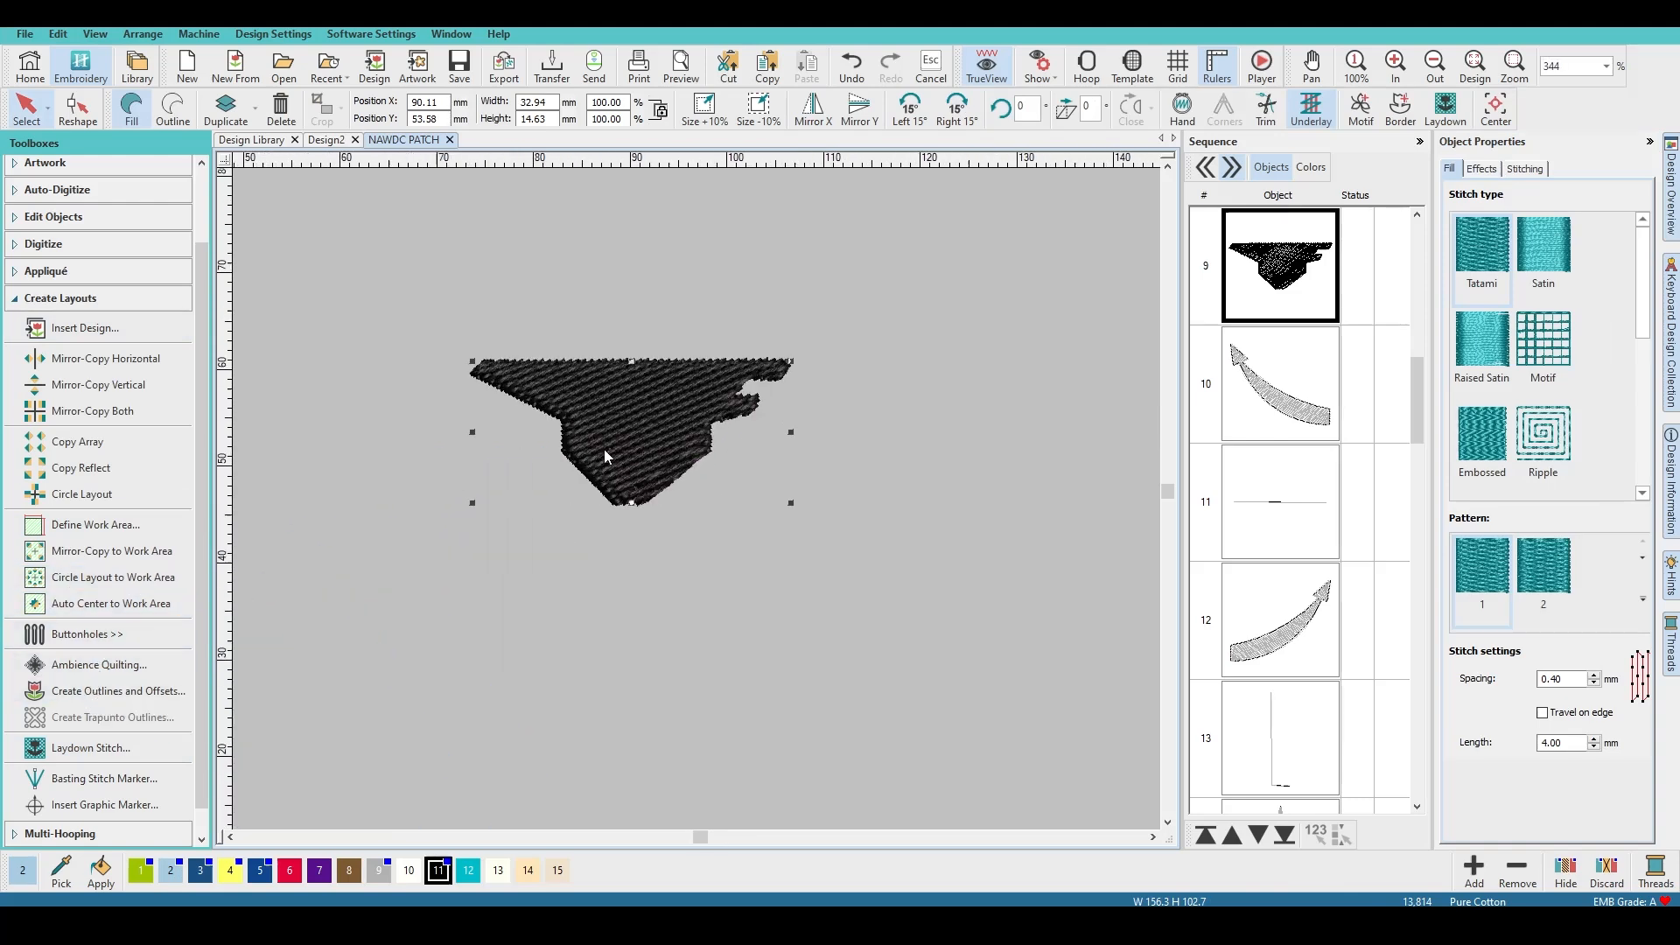
{"action": "scroll", "coordinate": [759, 499], "scroll_direction": "up", "scroll_amount": 2}
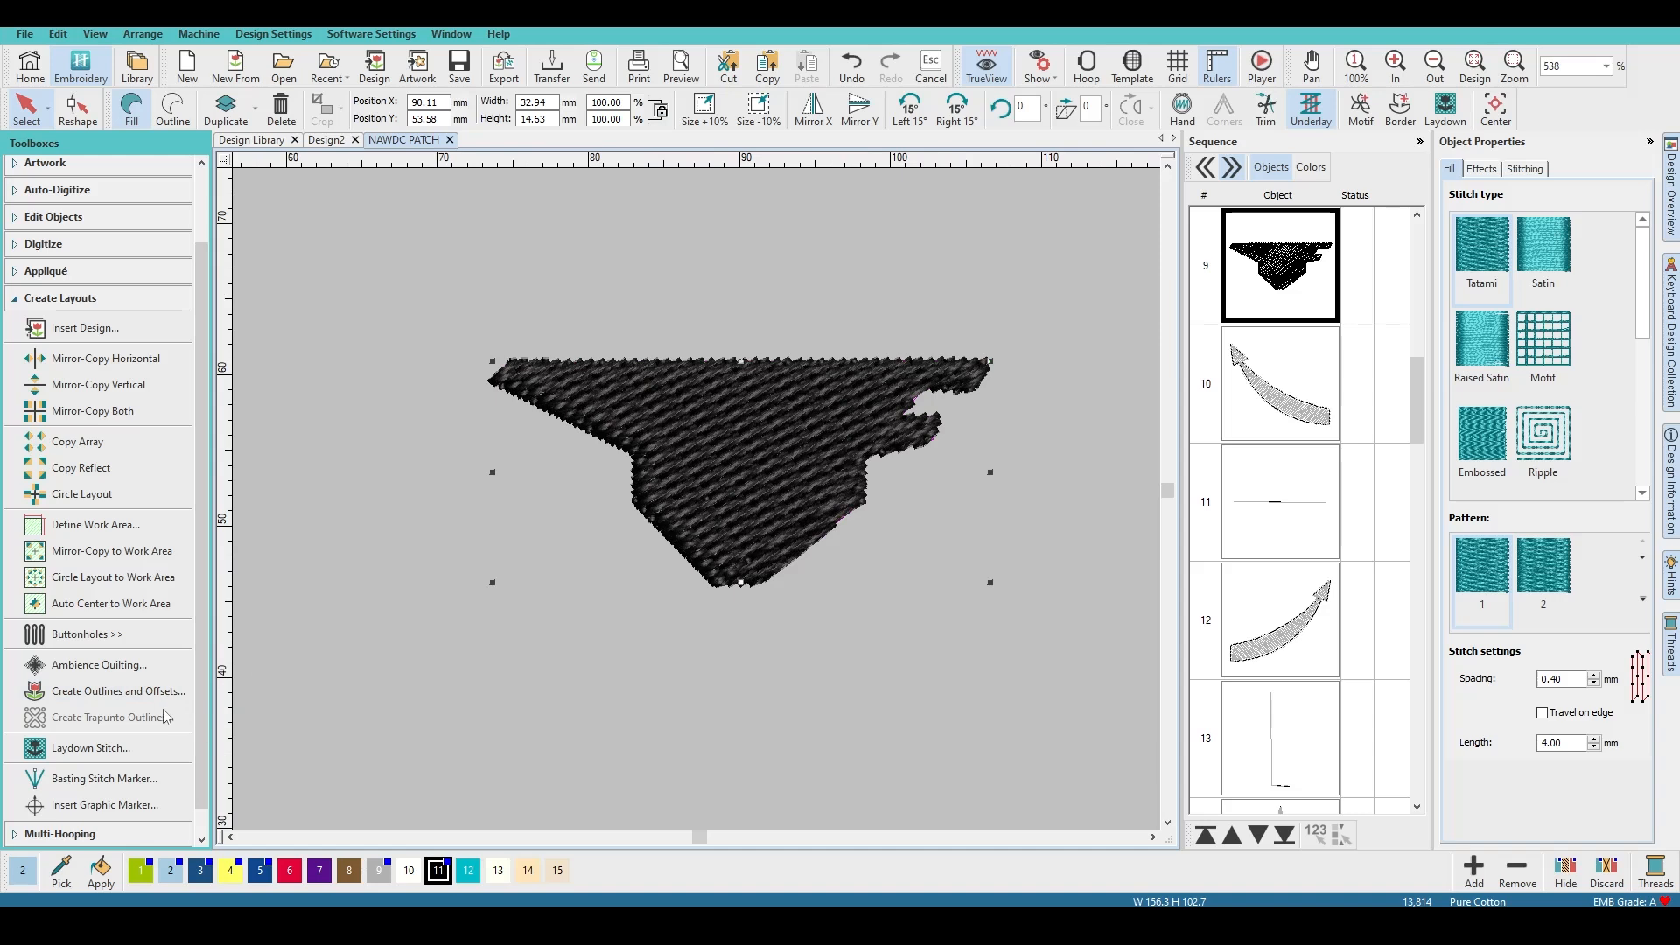
Step: Create a Satin object outline and one Single Run offset outline at 4.00 mm around the silhouette, both in 3762 Isacord 40
{"action": "left_click", "coordinate": [119, 691]}
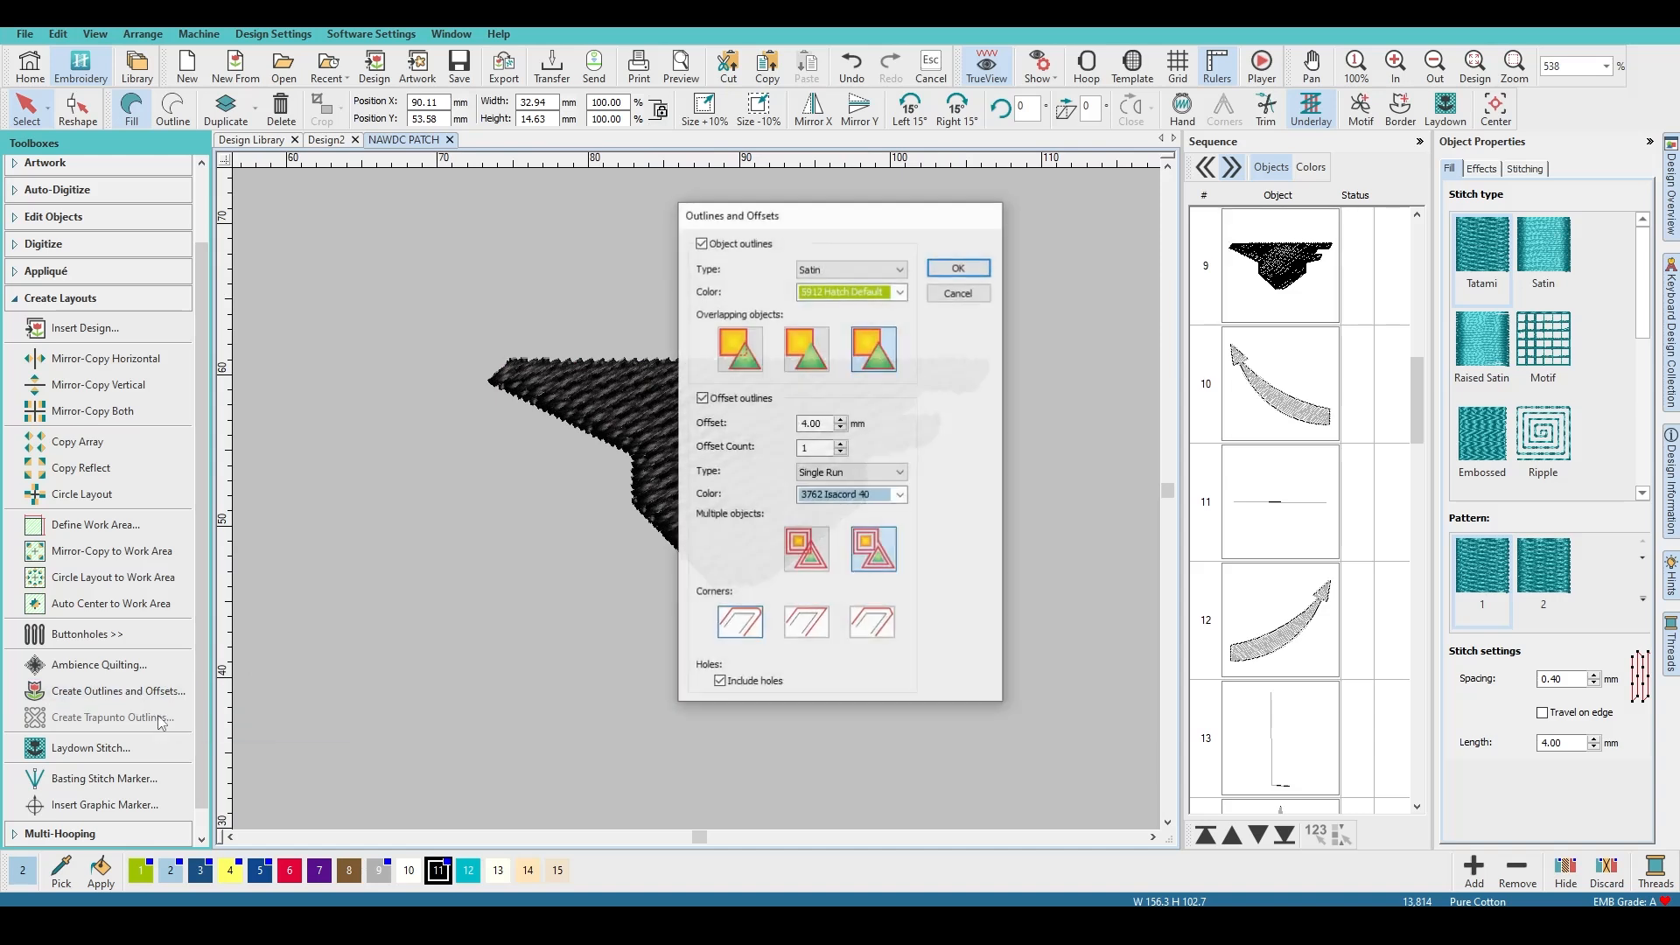
{"action": "left_click", "coordinate": [881, 297]}
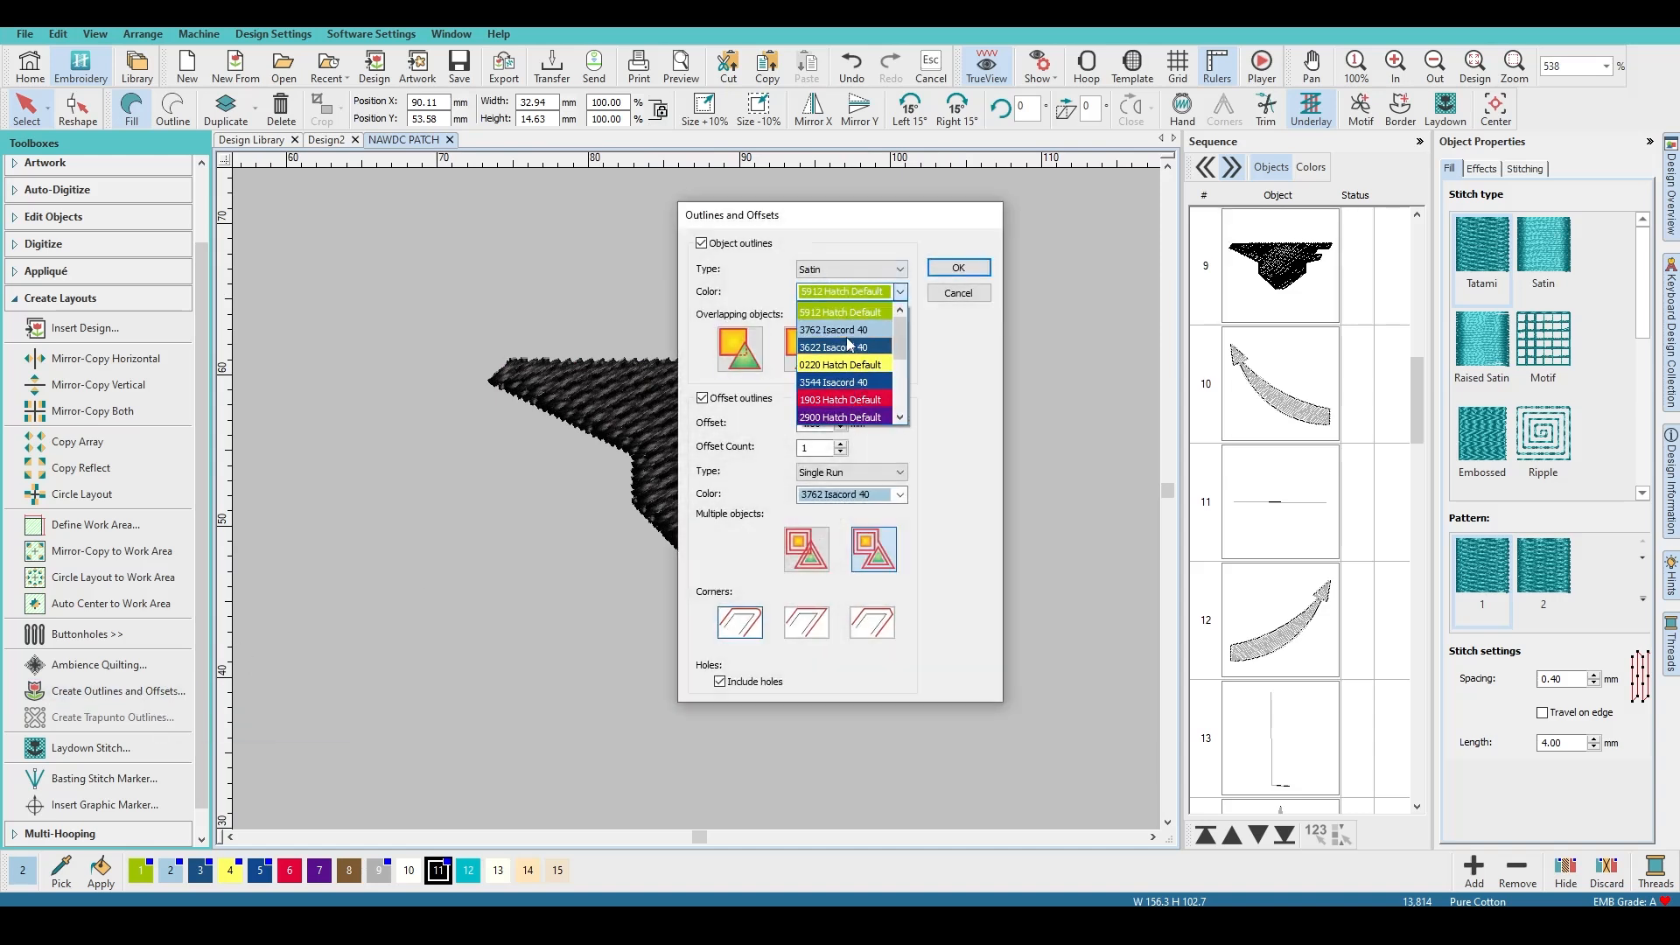
{"action": "left_click", "coordinate": [841, 330]}
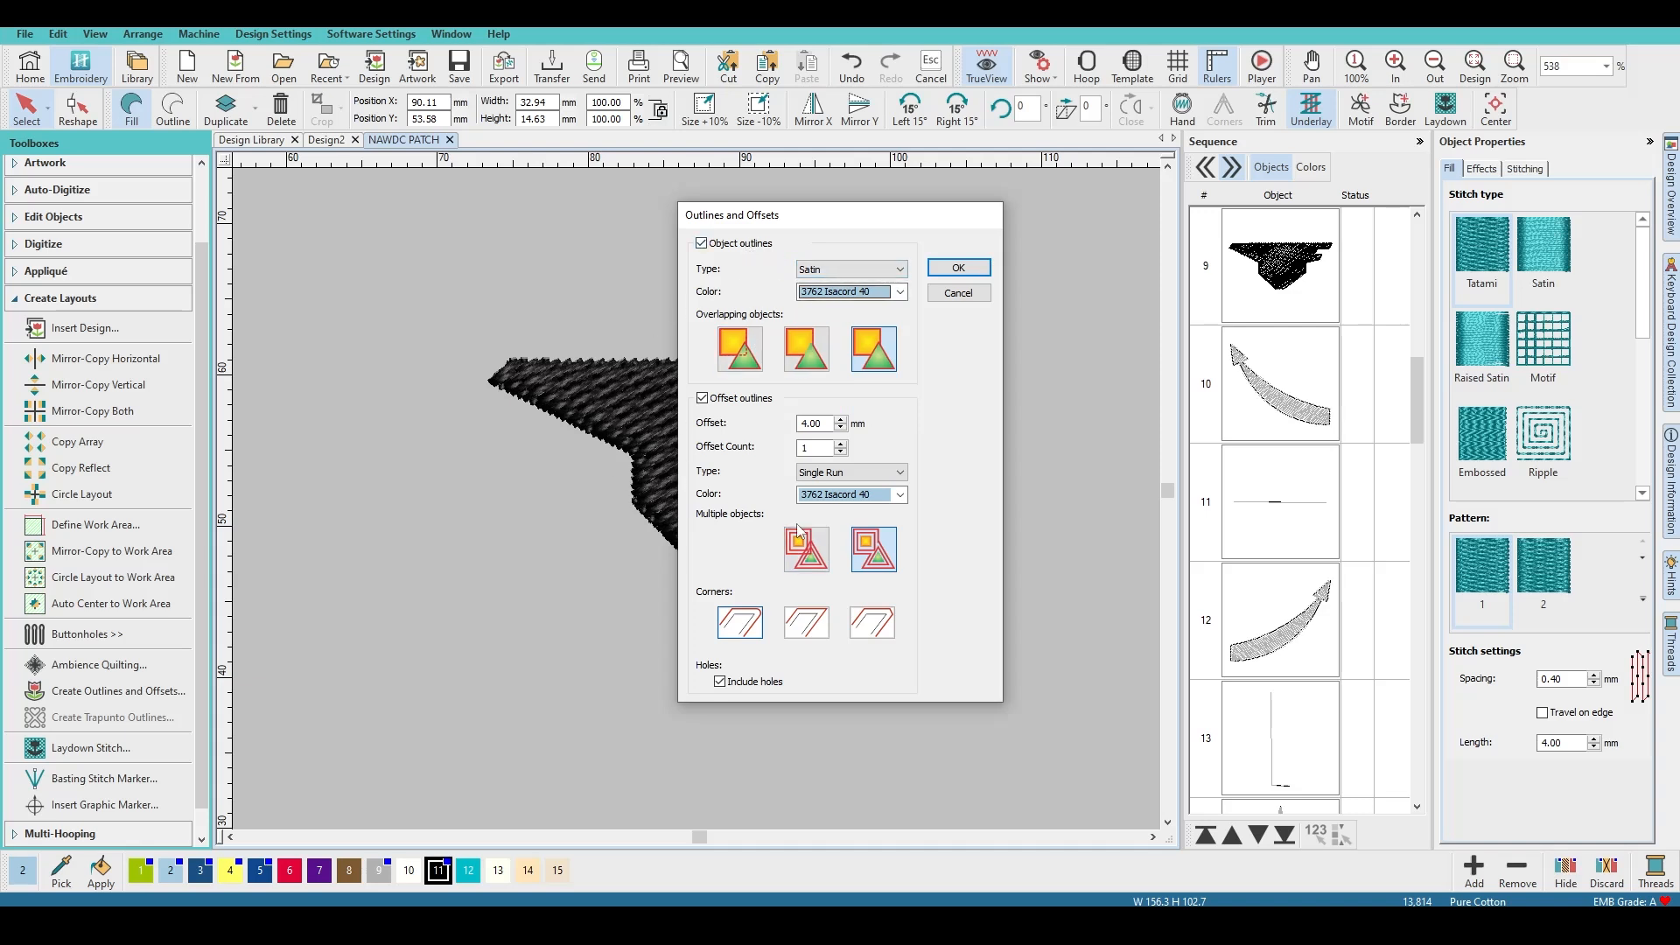
{"action": "left_click_drag", "start_coordinate": [812, 215], "coordinate": [1037, 281]}
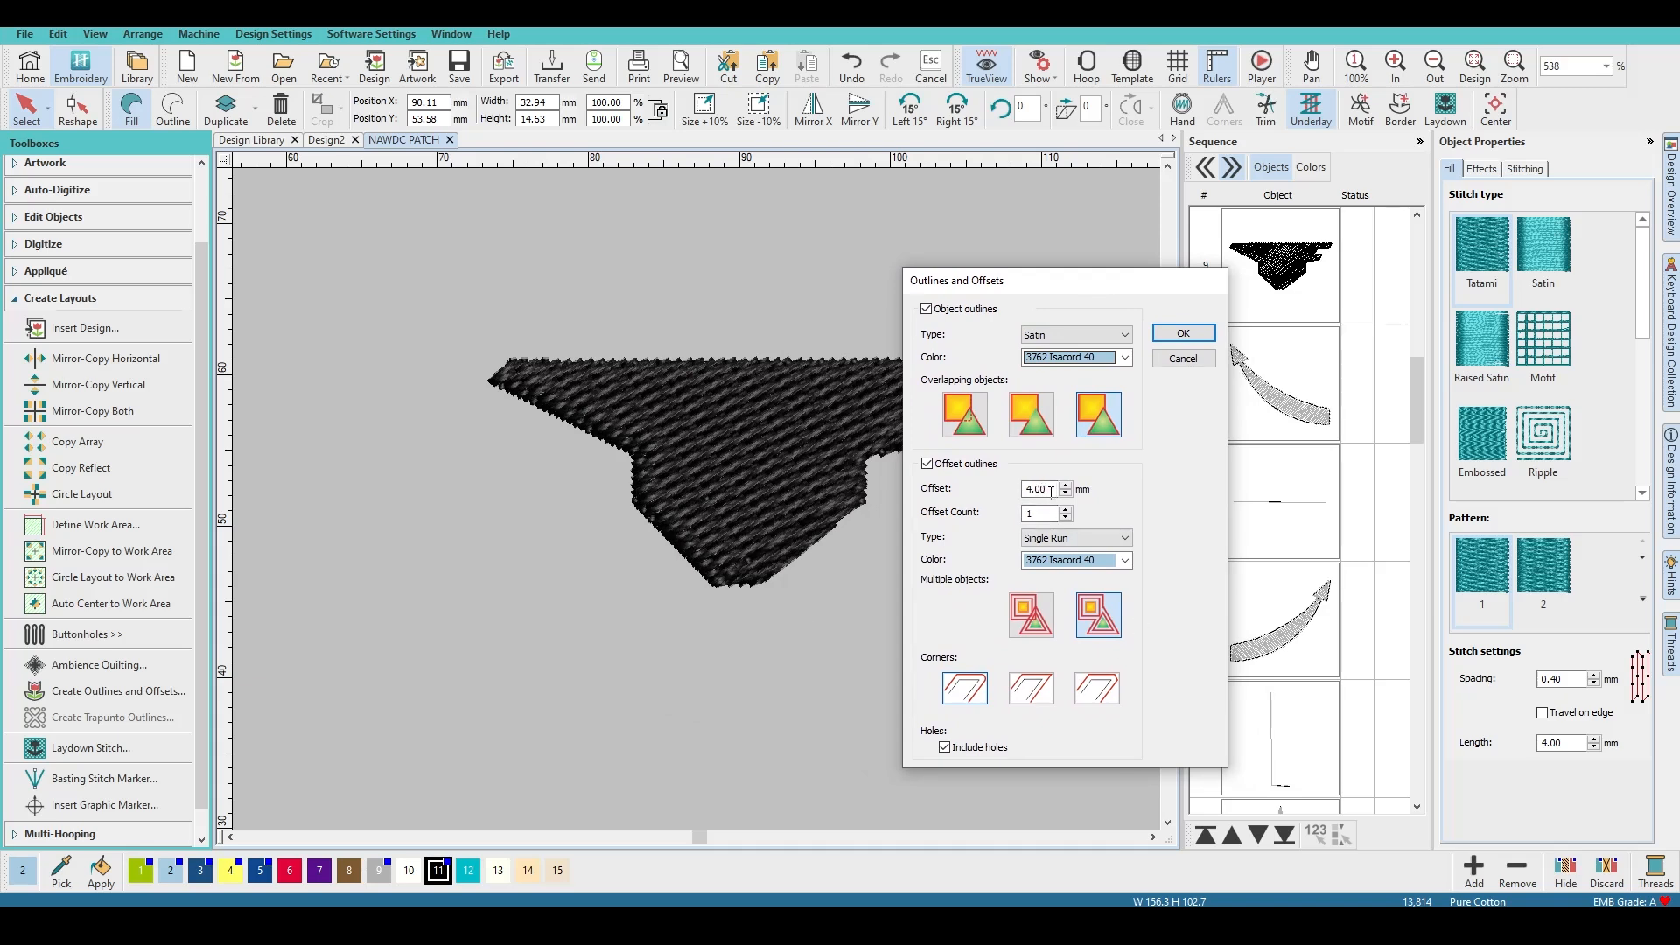
{"action": "left_click", "coordinate": [1182, 334]}
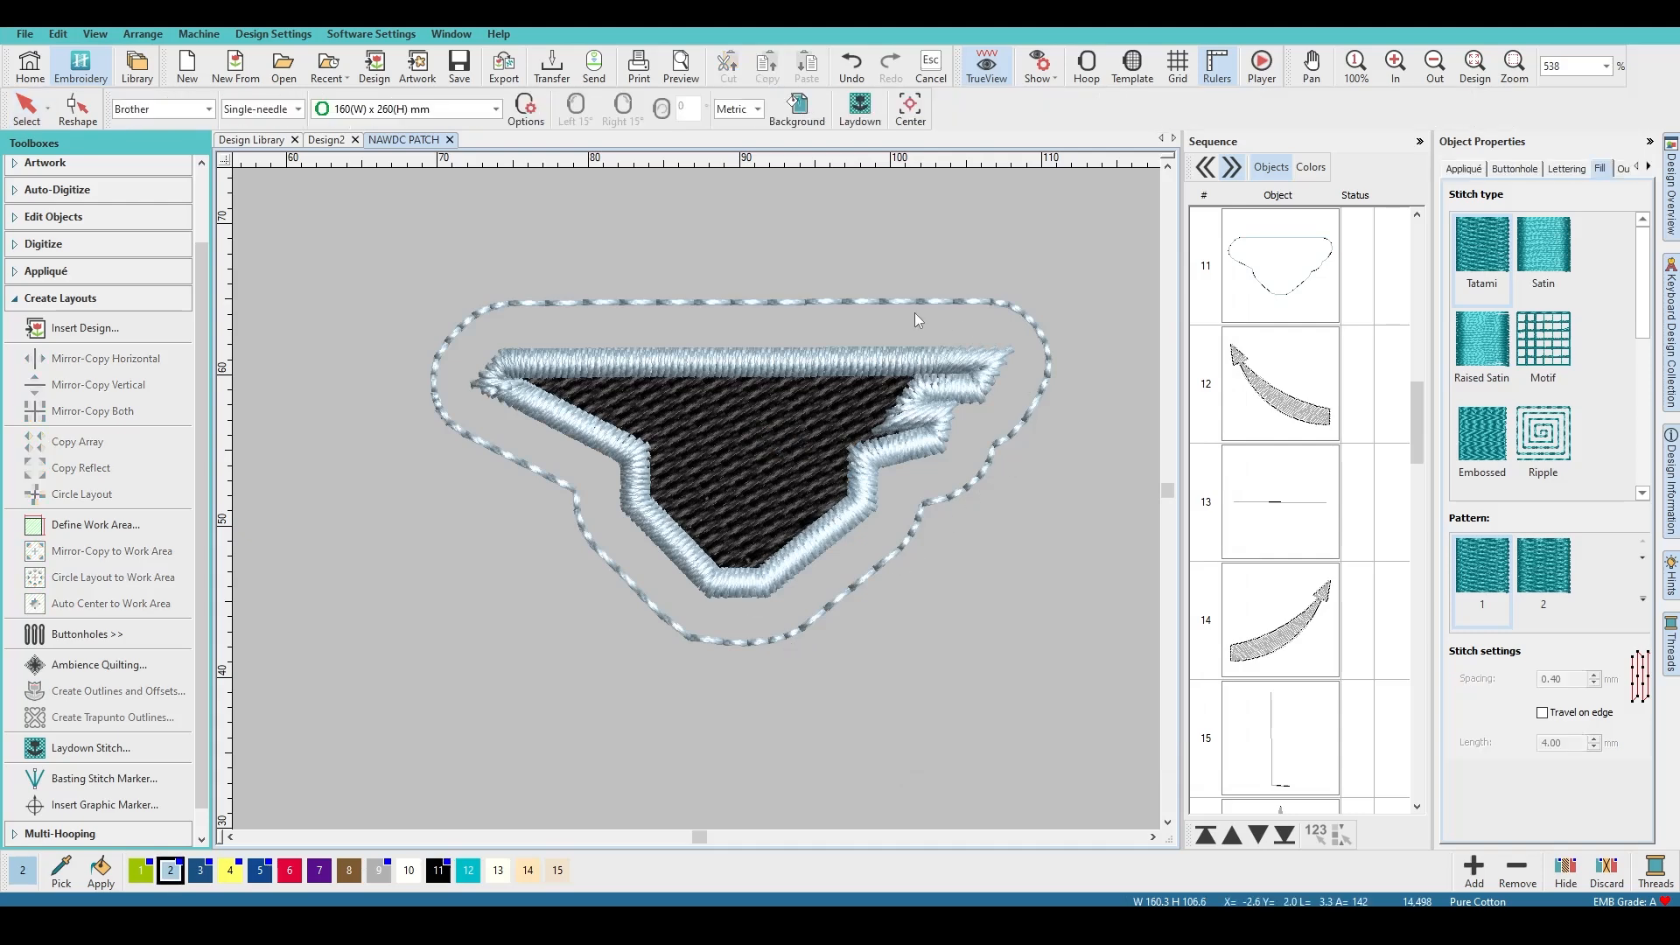
Step: Set the width of the silhouette's satin outline to 1.00 mm
{"action": "left_click", "coordinate": [663, 364]}
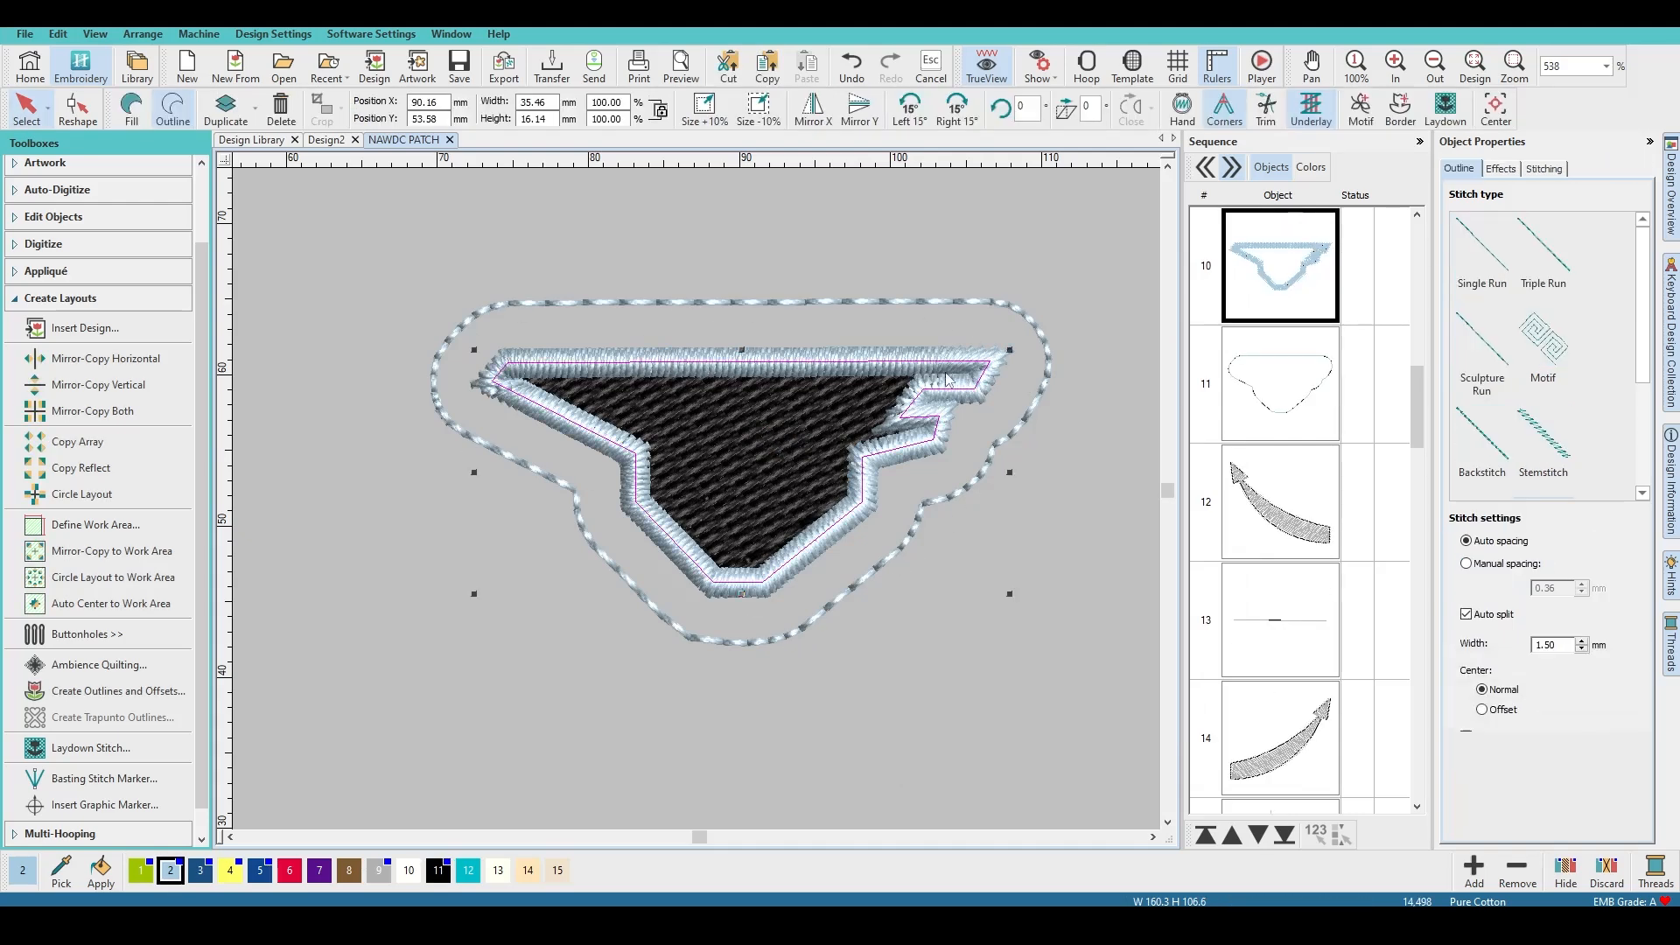
{"action": "double_click", "coordinate": [1548, 644]}
{"action": "type", "text": "1.00"}
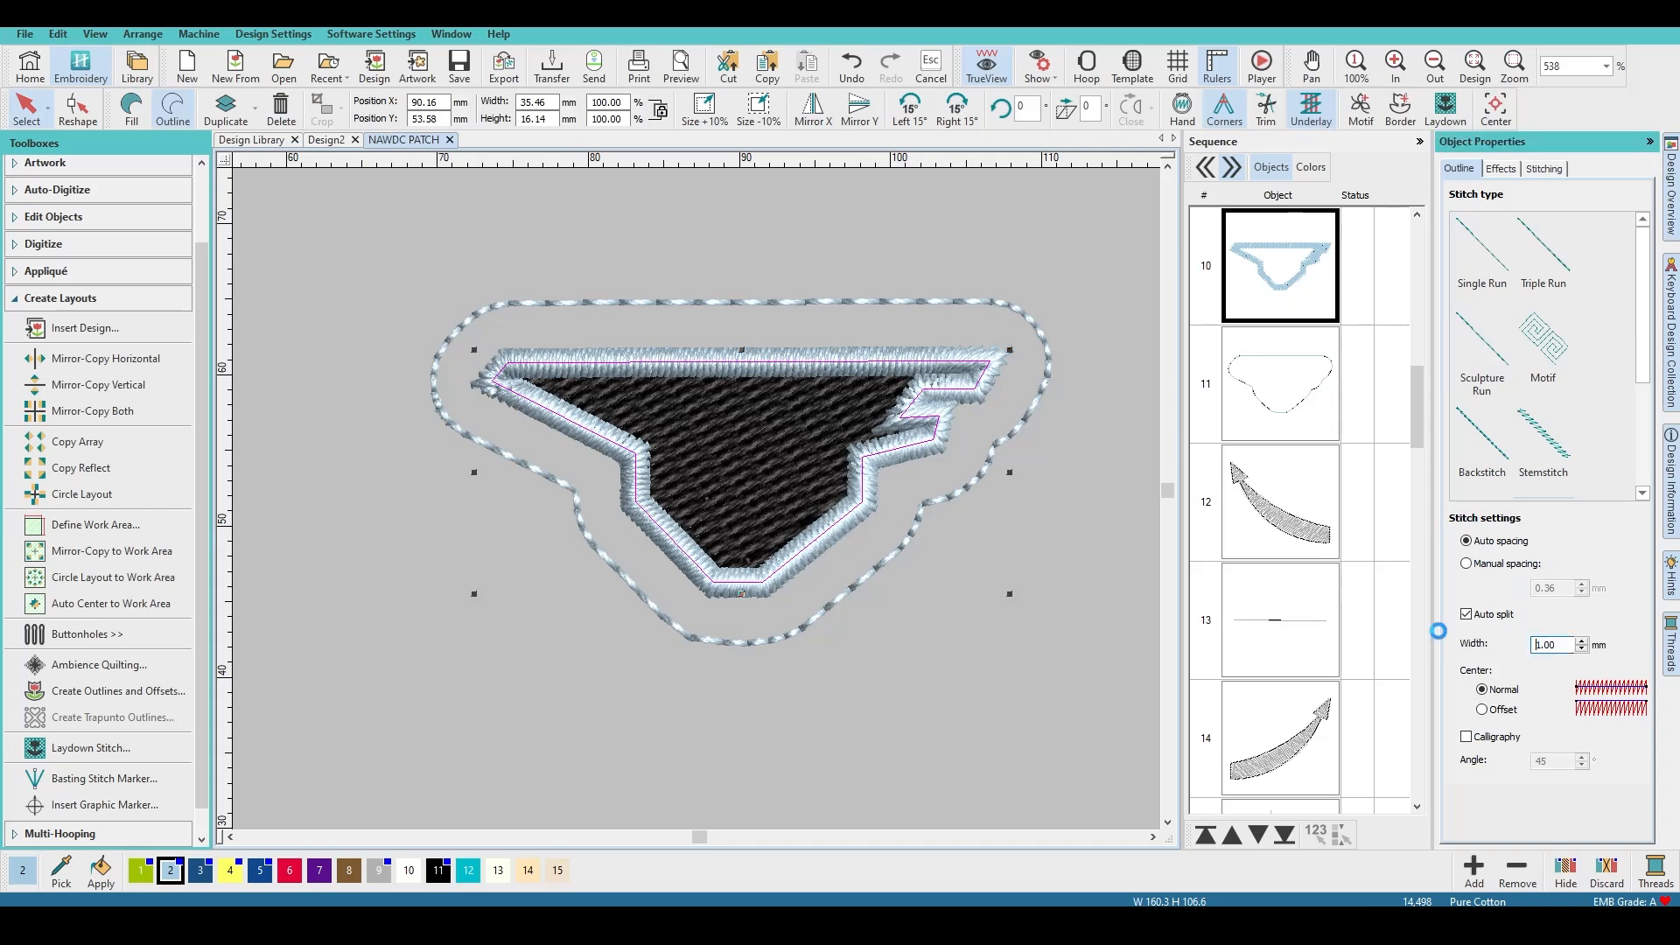
{"action": "key", "text": "Return"}
Step: Delete the offset run and the satin outline around the silhouette, and return the silhouette to the patch
{"action": "scroll", "coordinate": [579, 440], "scroll_direction": "down", "scroll_amount": 4}
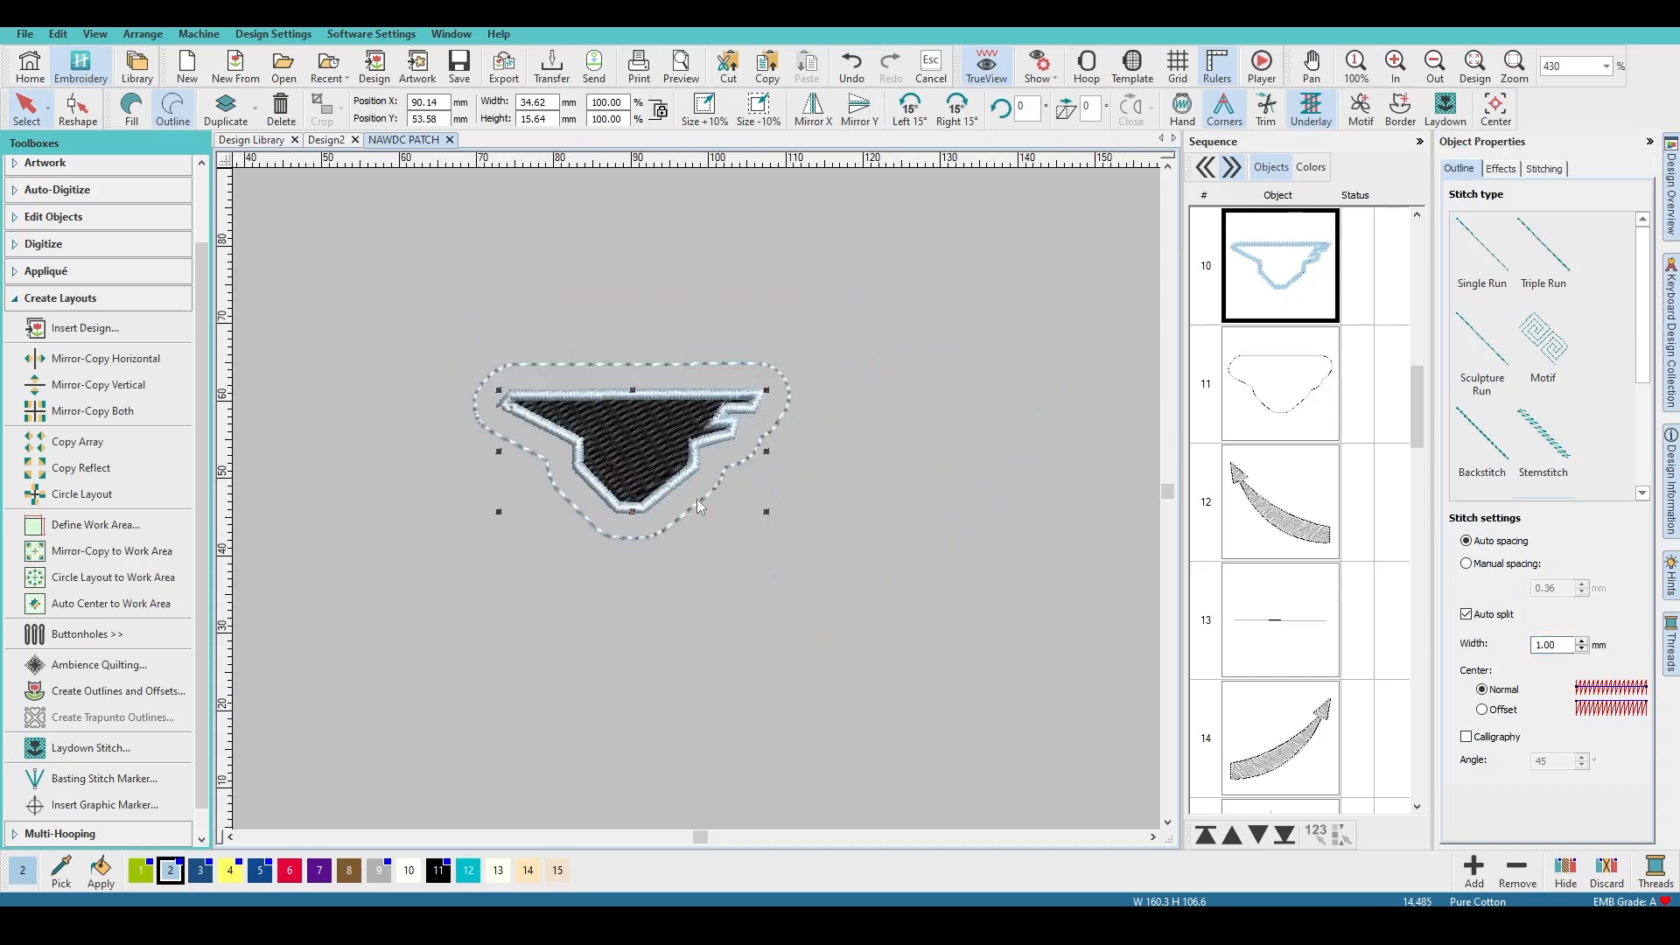
{"action": "left_click", "coordinate": [726, 570]}
{"action": "left_click", "coordinate": [701, 510]}
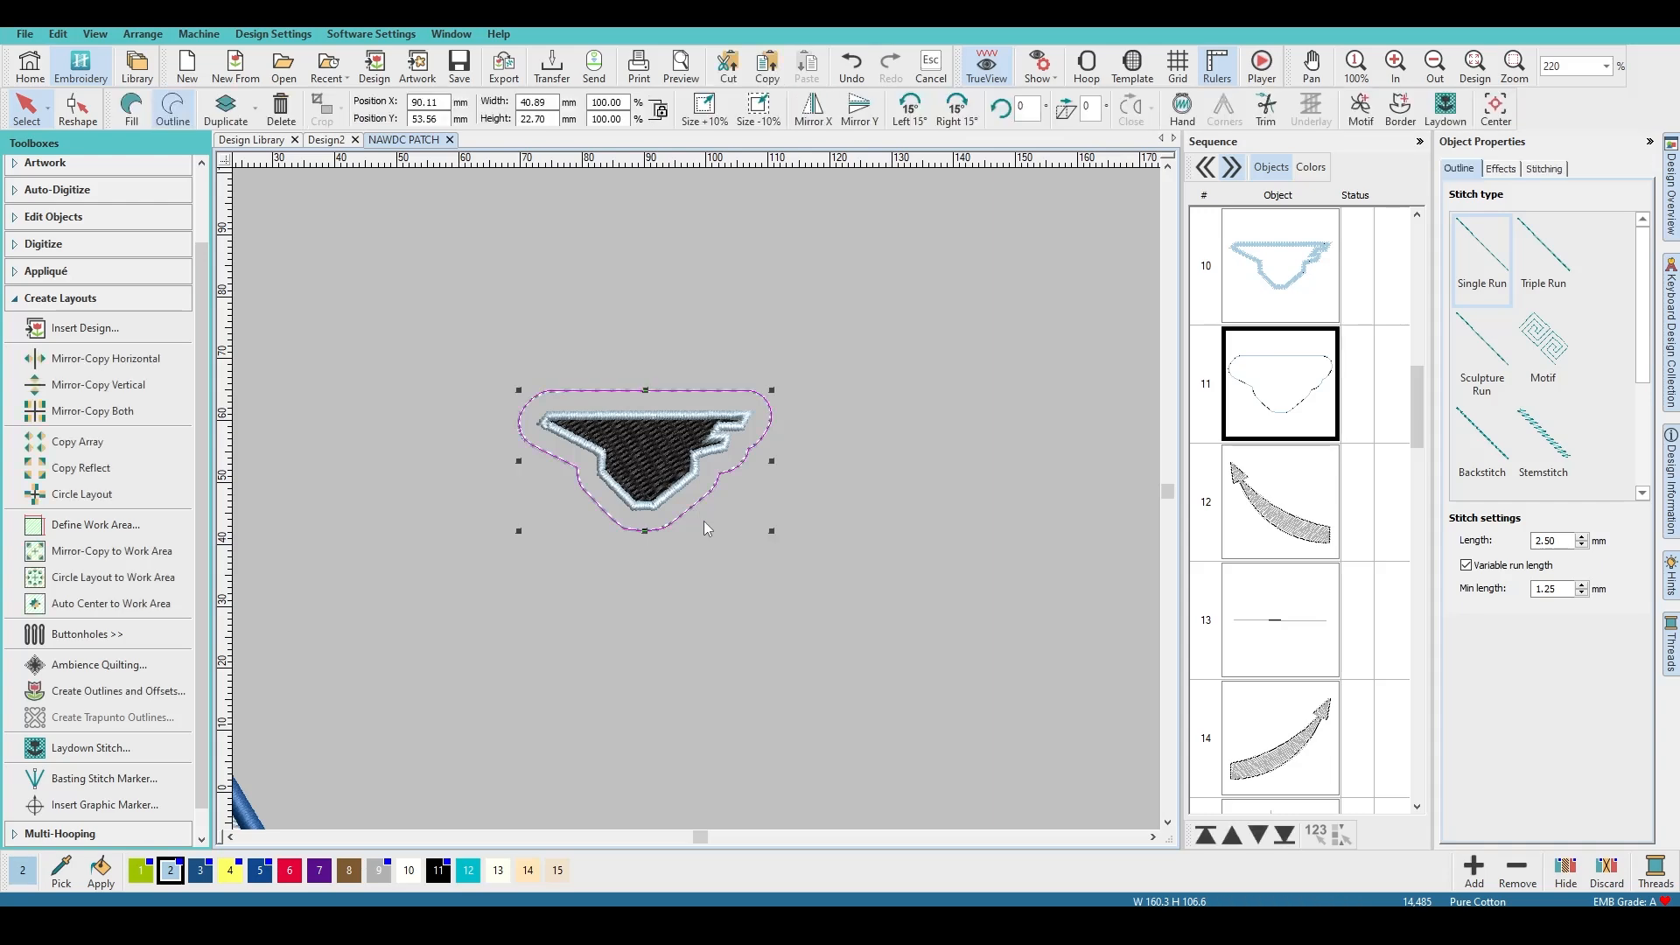
{"action": "key", "text": "Delete"}
{"action": "left_click", "coordinate": [700, 479]}
{"action": "key", "text": "Delete"}
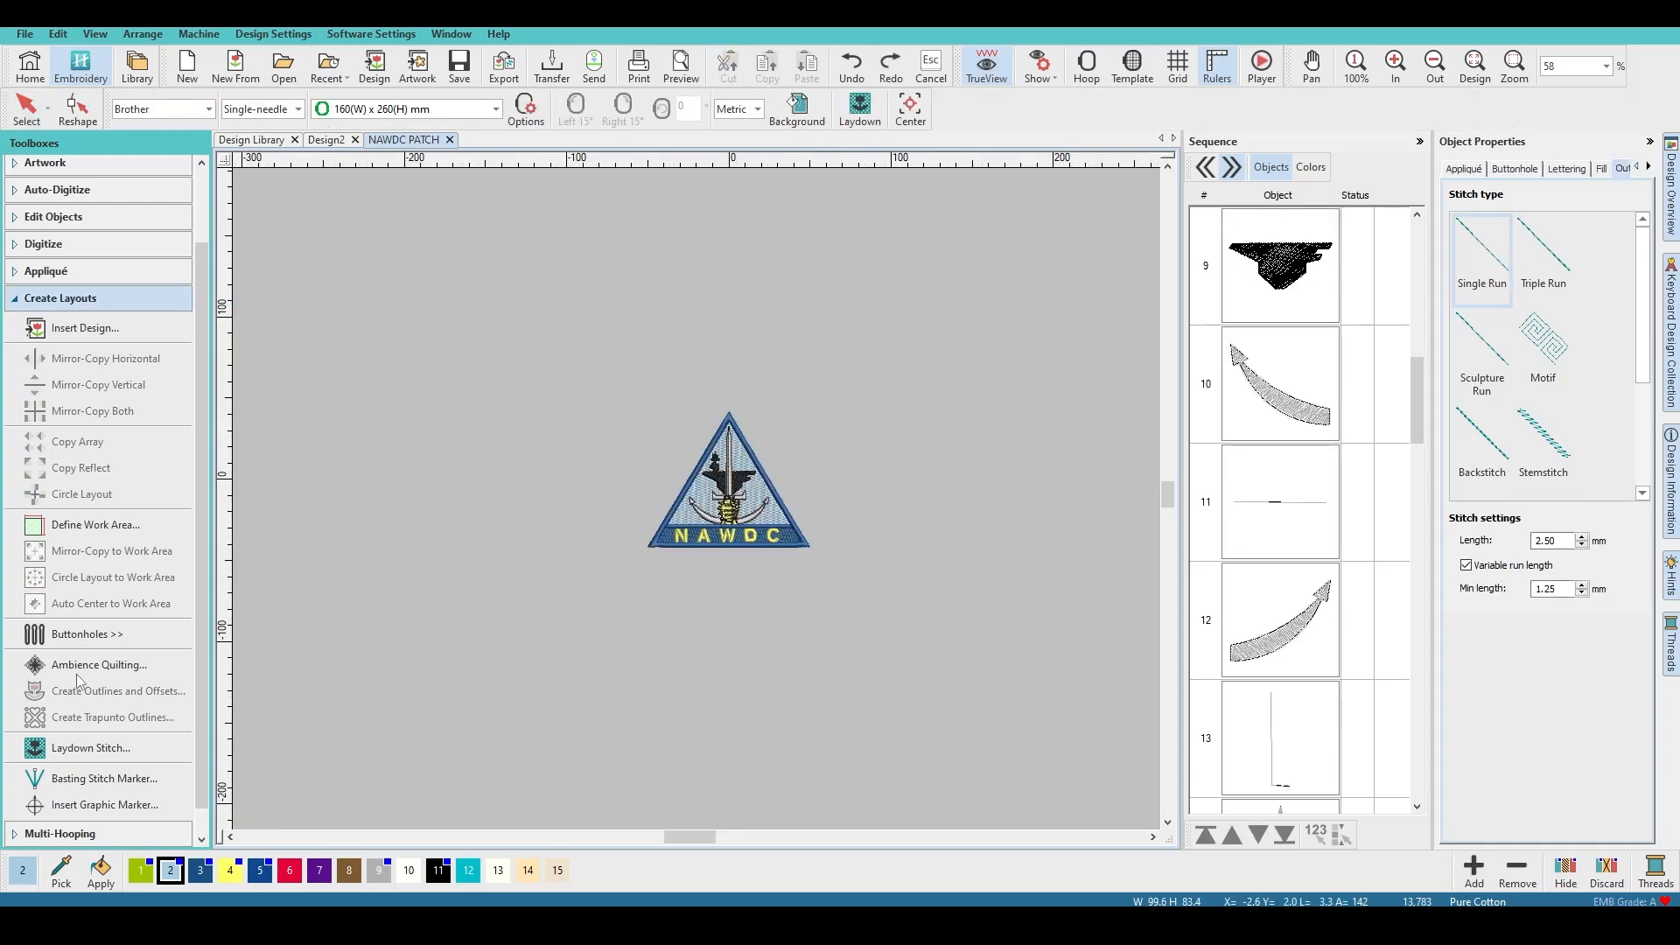
Step: Review the Multi-Hooping toolbox and its hoop layout view, and collapse the toolbox again
{"action": "scroll", "coordinate": [81, 815], "scroll_direction": "down", "scroll_amount": 1}
{"action": "left_click", "coordinate": [29, 807]}
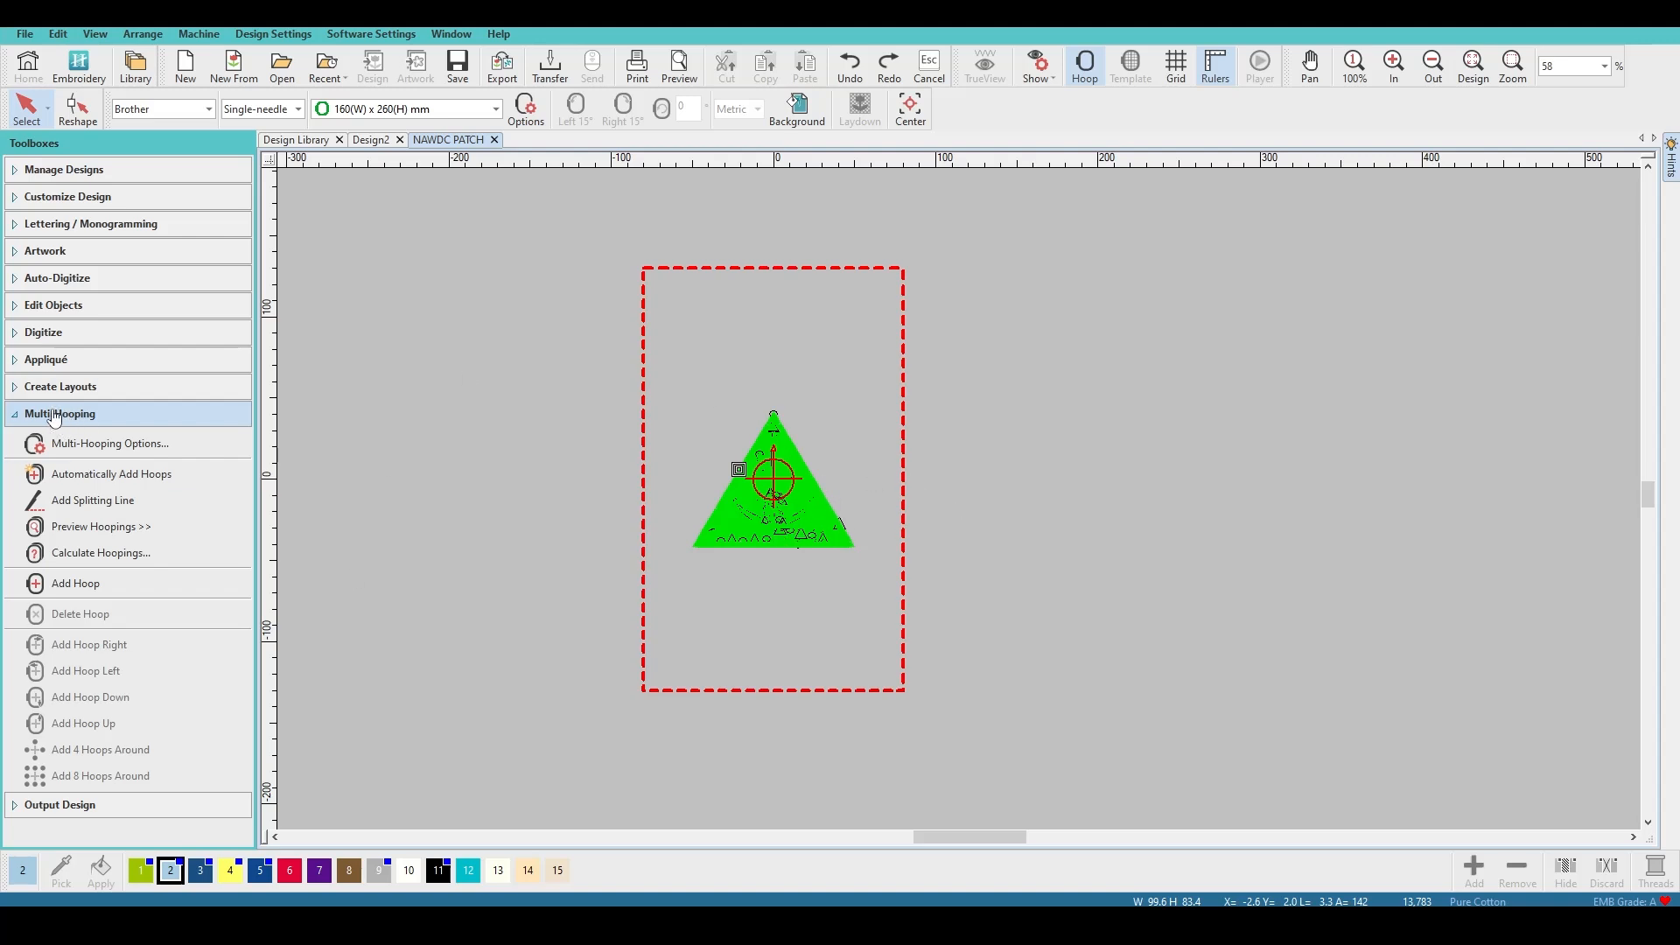
{"action": "left_click", "coordinate": [20, 418]}
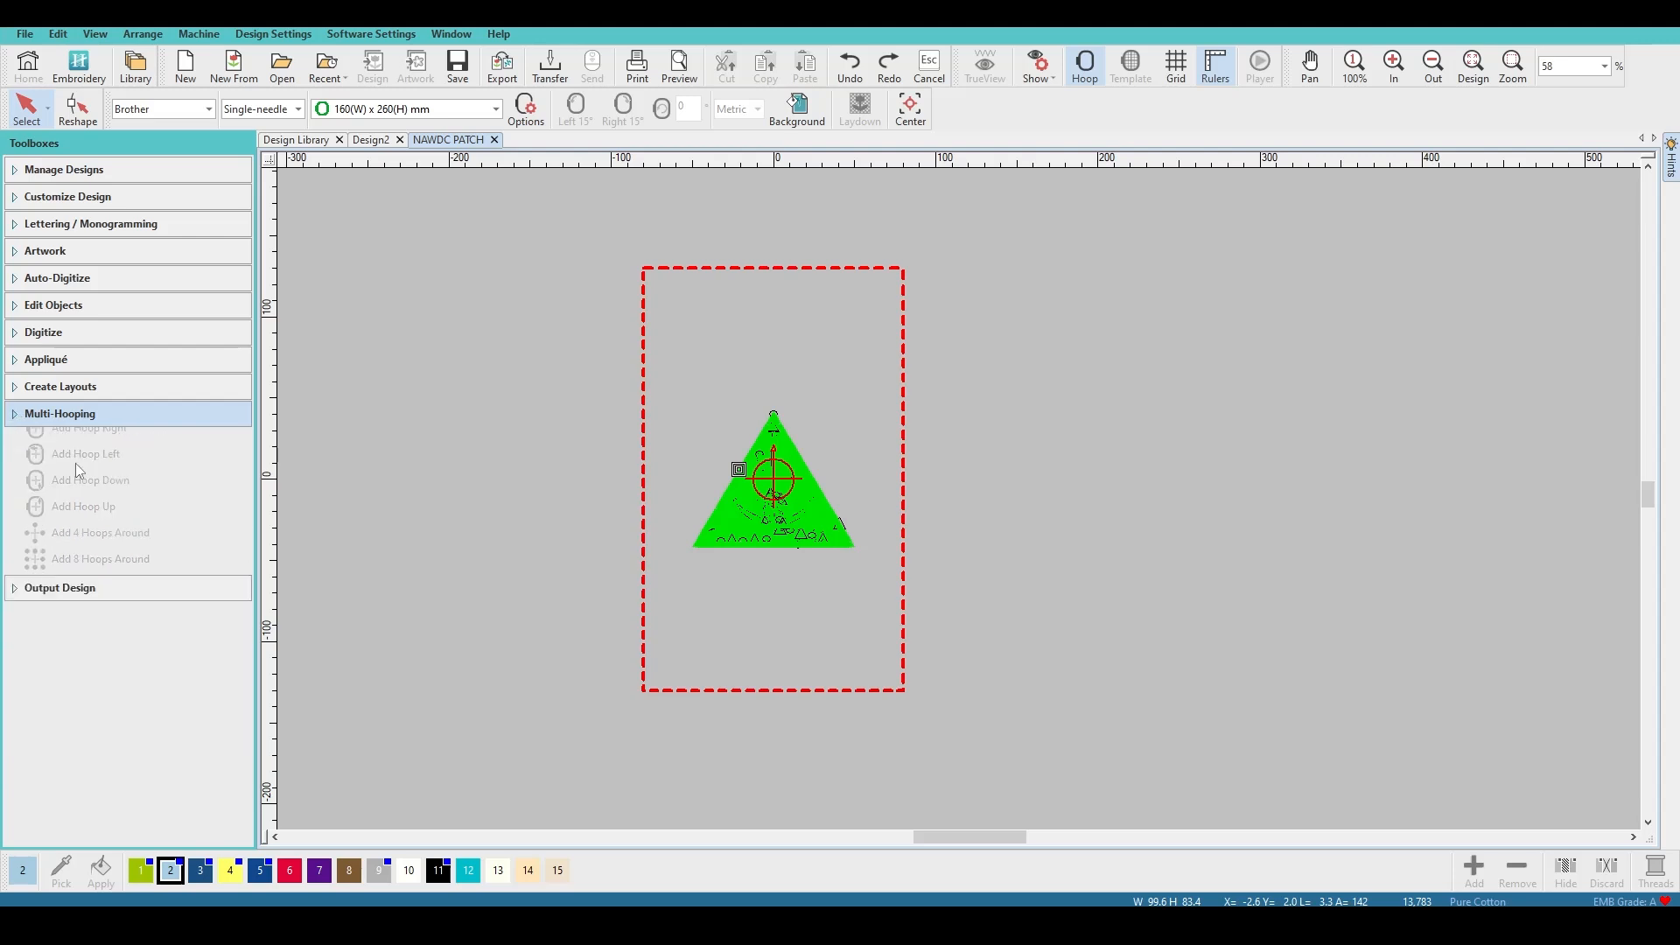
Step: Review the Output Design tools and the matching file commands for saving, exporting, printing and transferring the patch
{"action": "left_click", "coordinate": [83, 455]}
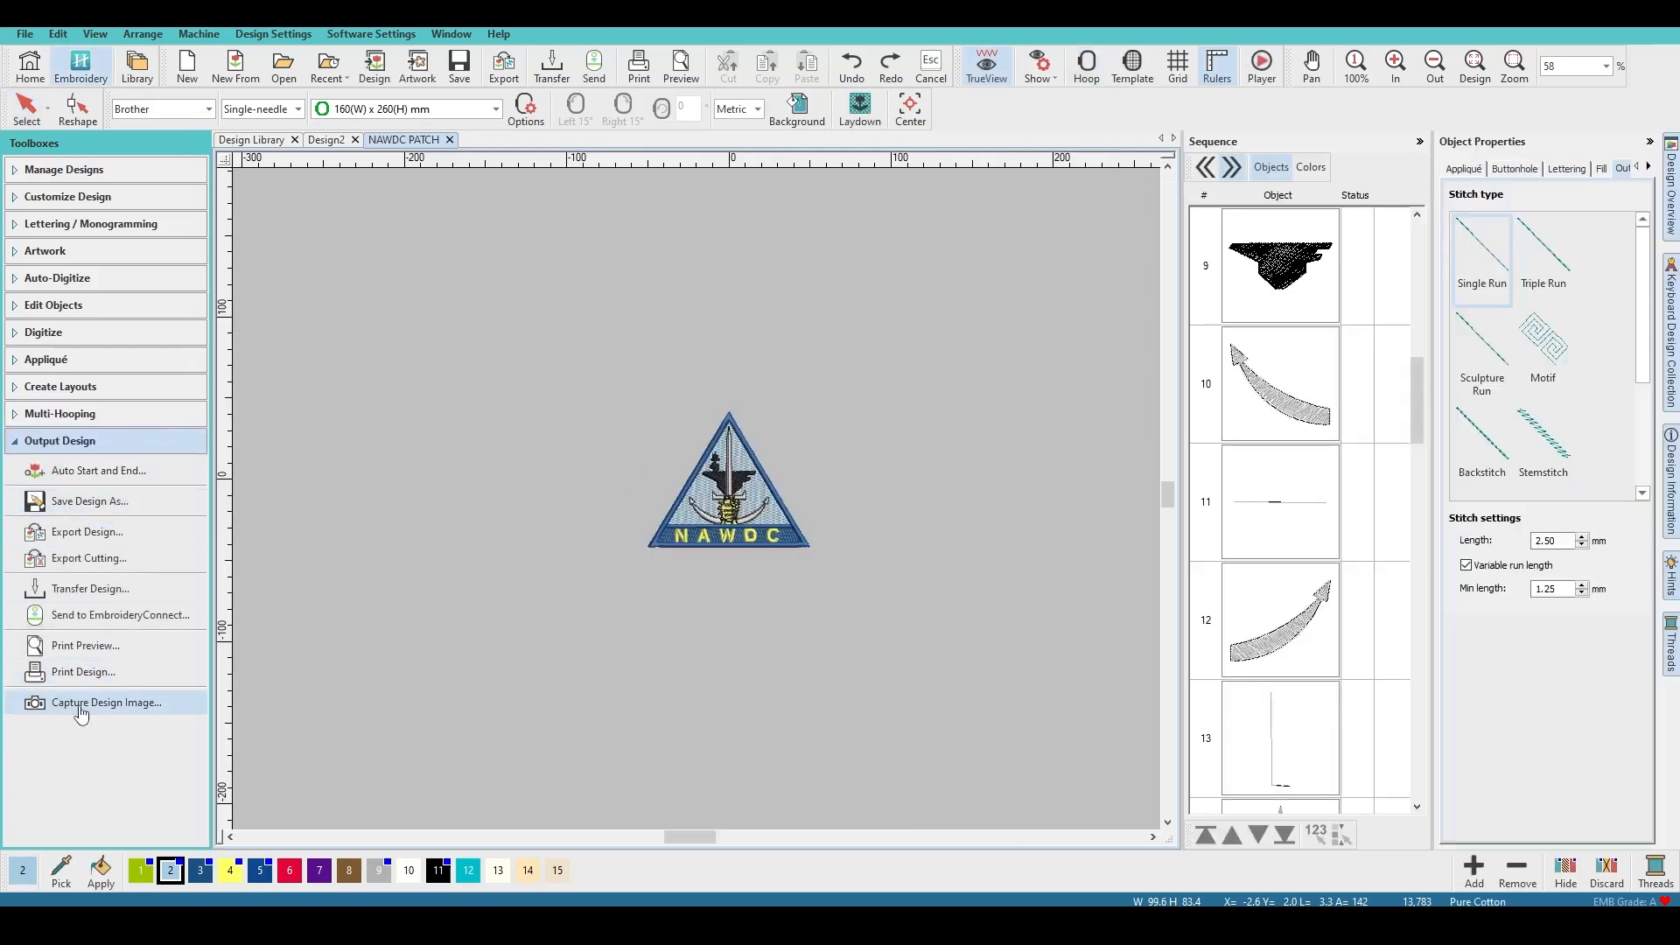
{"action": "left_click", "coordinate": [25, 33]}
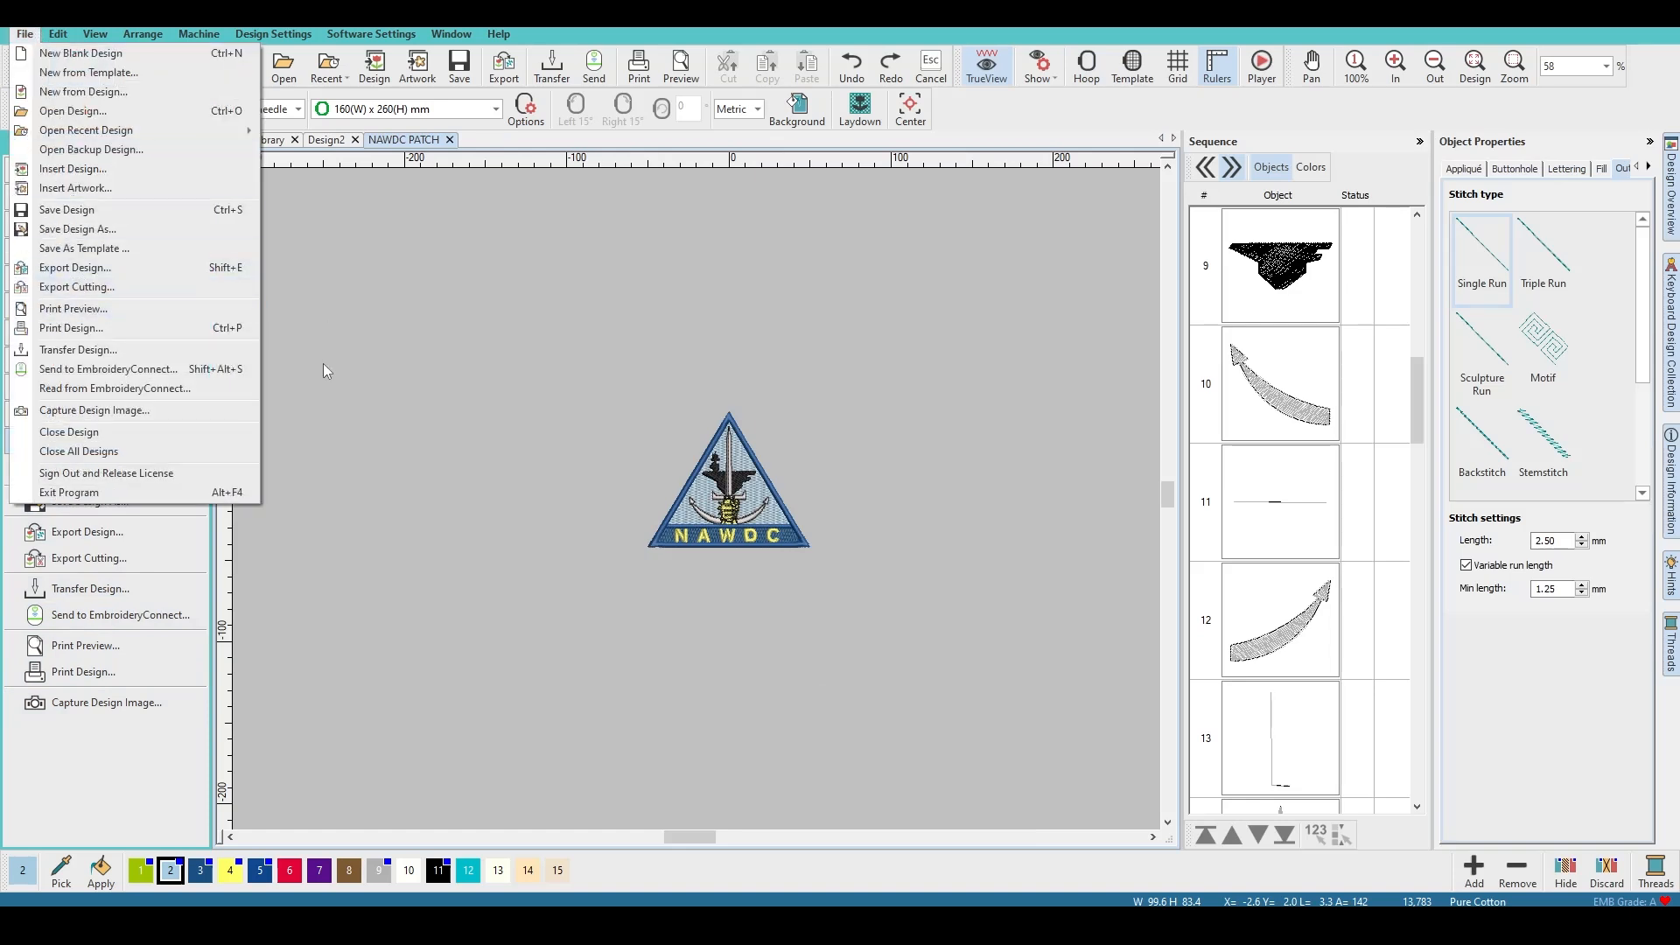
{"action": "left_click", "coordinate": [367, 519]}
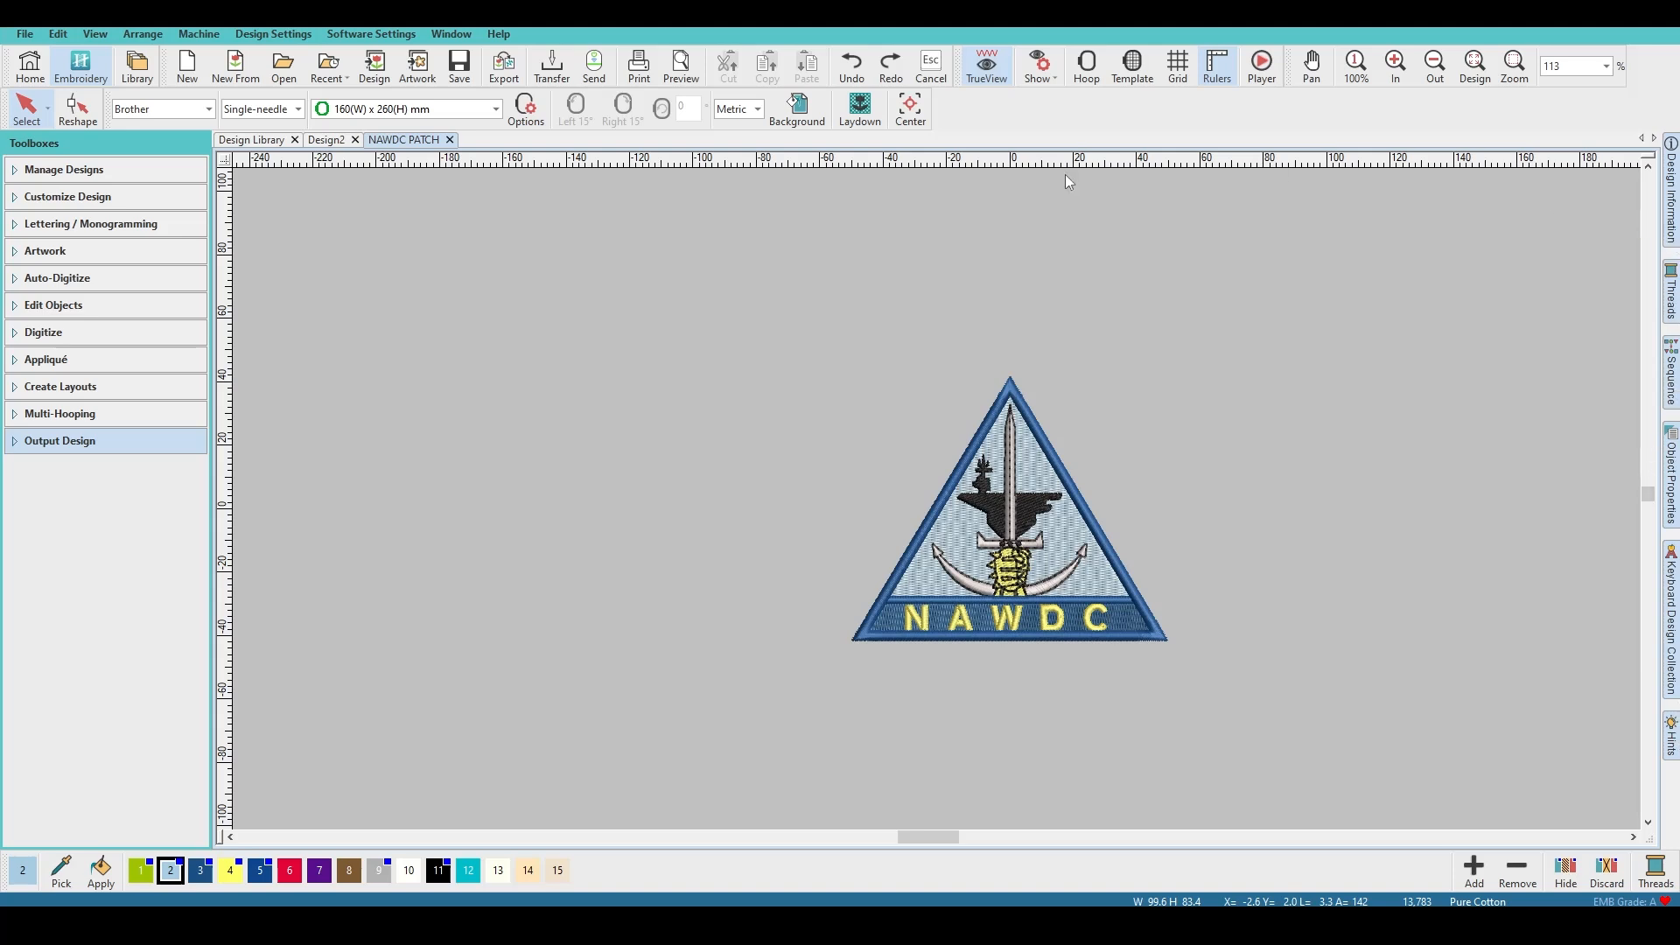
Step: Show the Design Overview docker for the patch, collapse it, and view the Object Properties docker
{"action": "left_click", "coordinate": [451, 33]}
{"action": "mouse_move", "coordinate": [497, 118]}
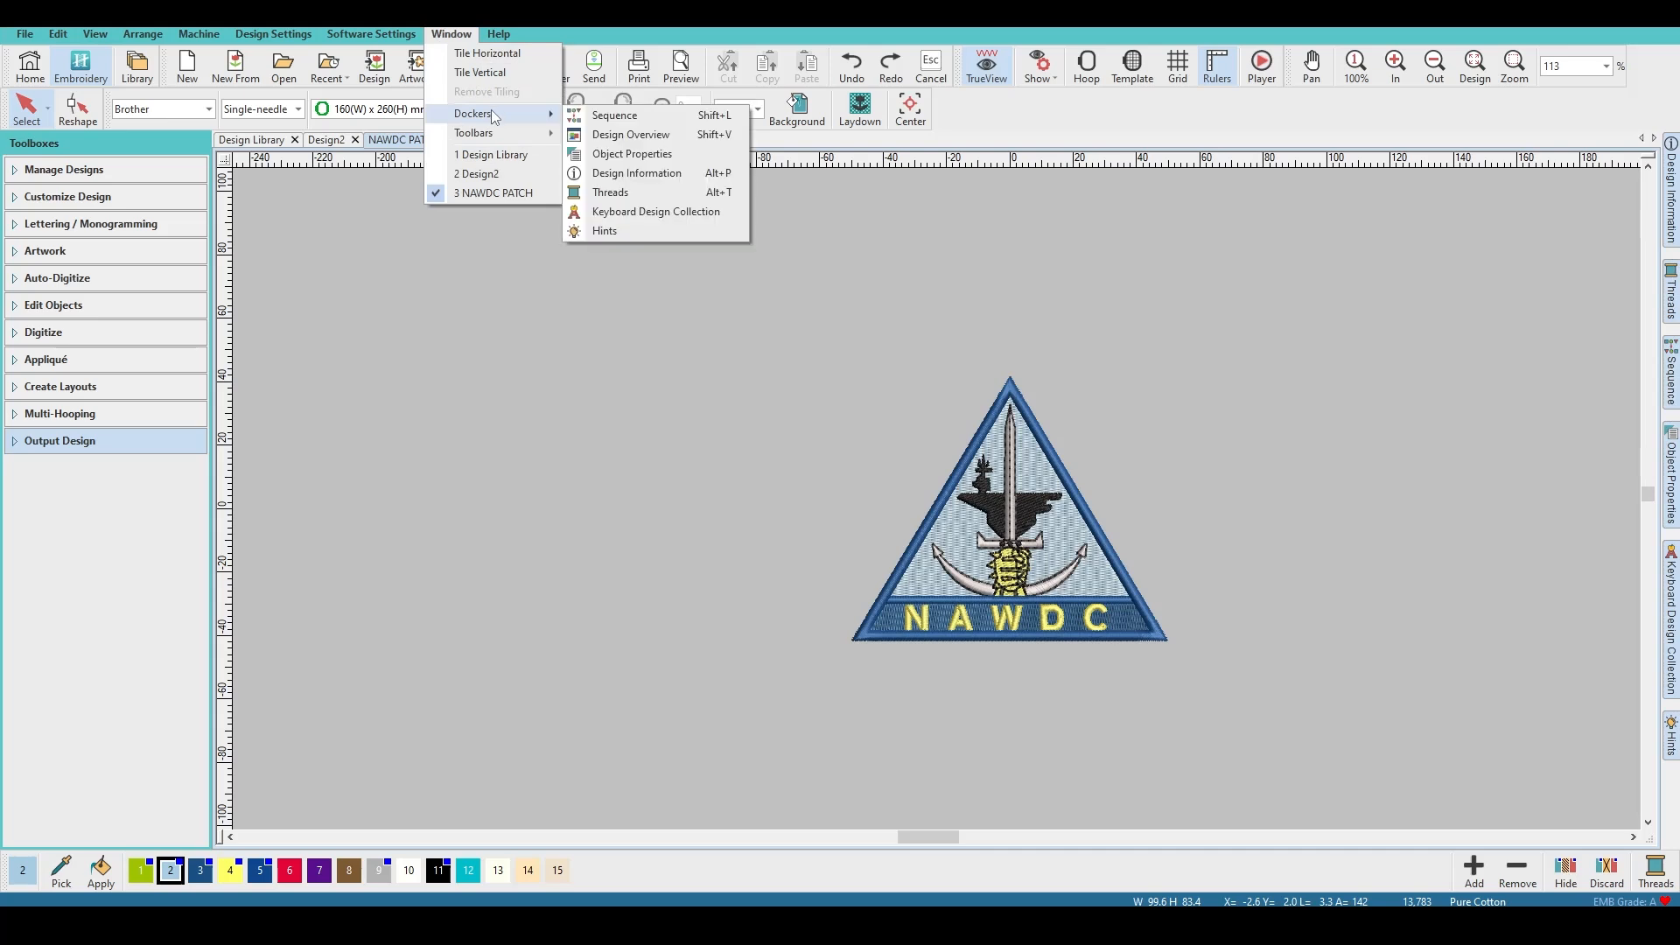
{"action": "left_click", "coordinate": [654, 143]}
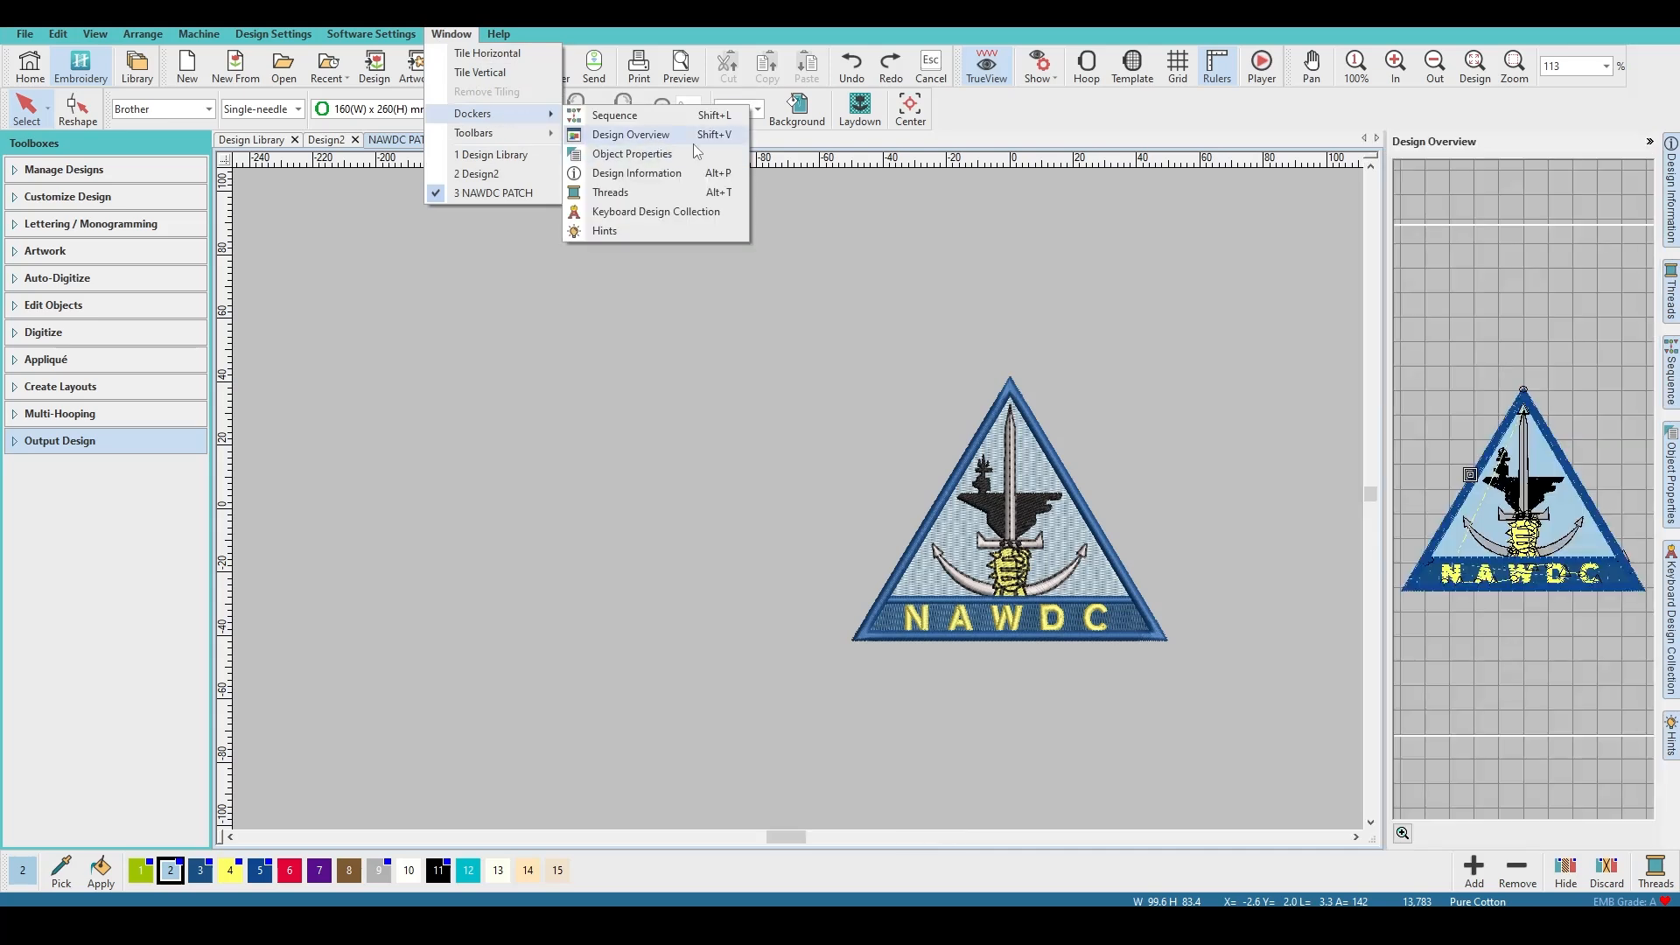
{"action": "left_click", "coordinate": [1649, 142]}
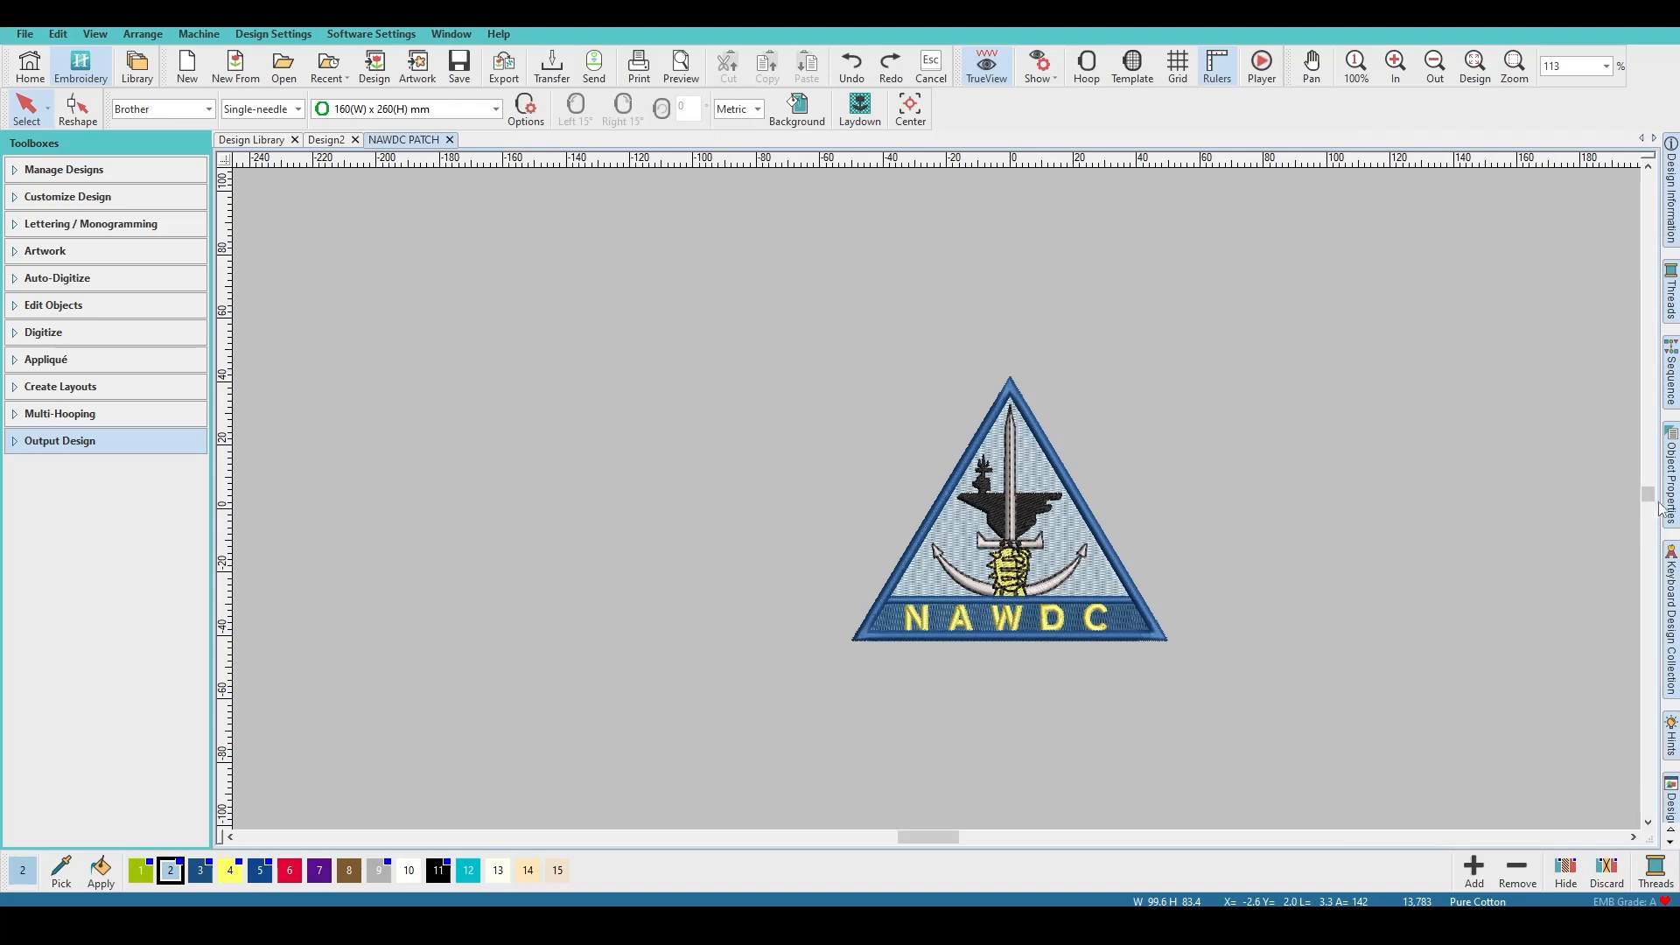
{"action": "left_click", "coordinate": [1671, 470]}
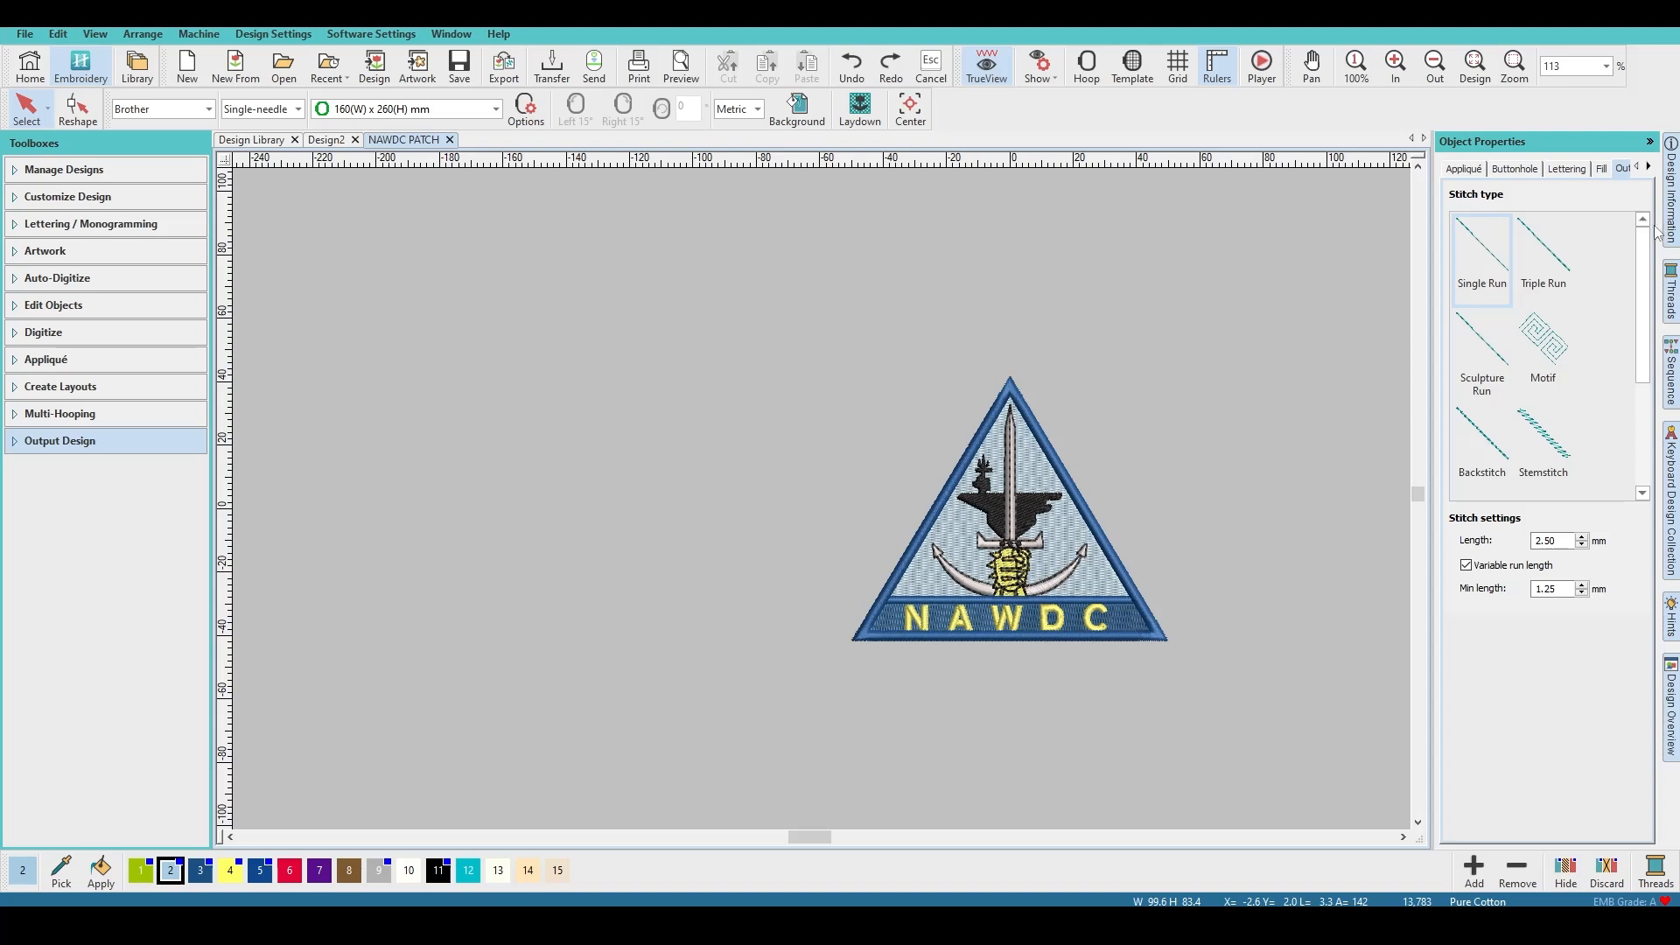
Step: Examine the patch's Summary, Design, Thread Colors and Stitching details in Design Information, and collapse the docker
{"action": "left_click", "coordinate": [1669, 197]}
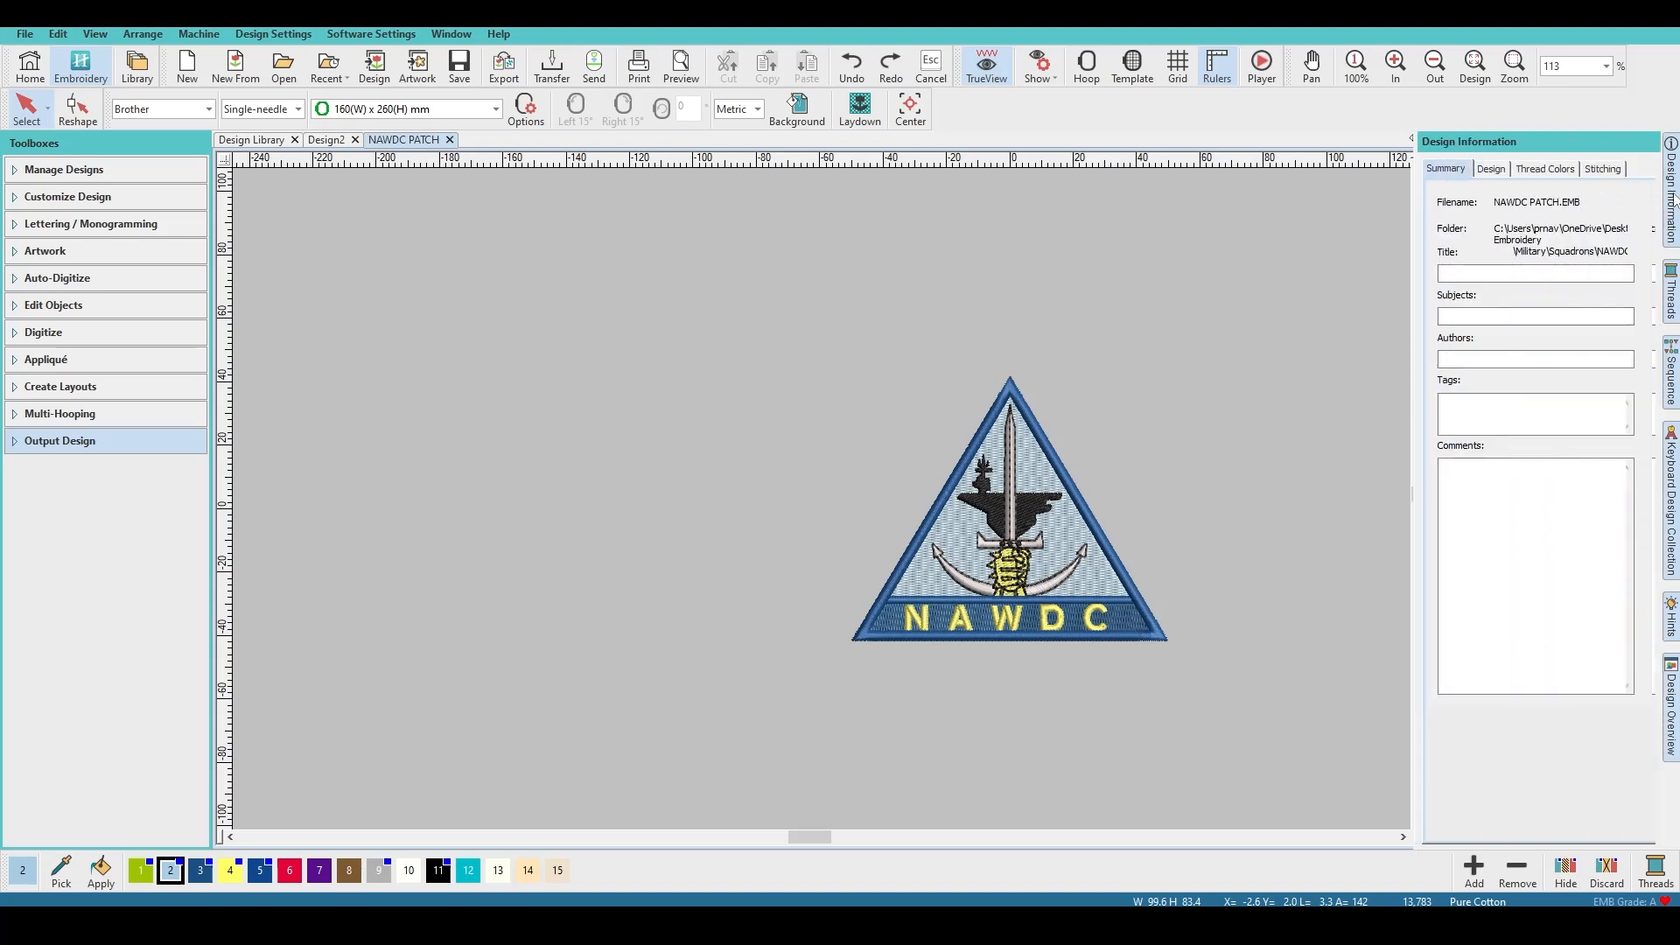
{"action": "left_click", "coordinate": [1366, 141]}
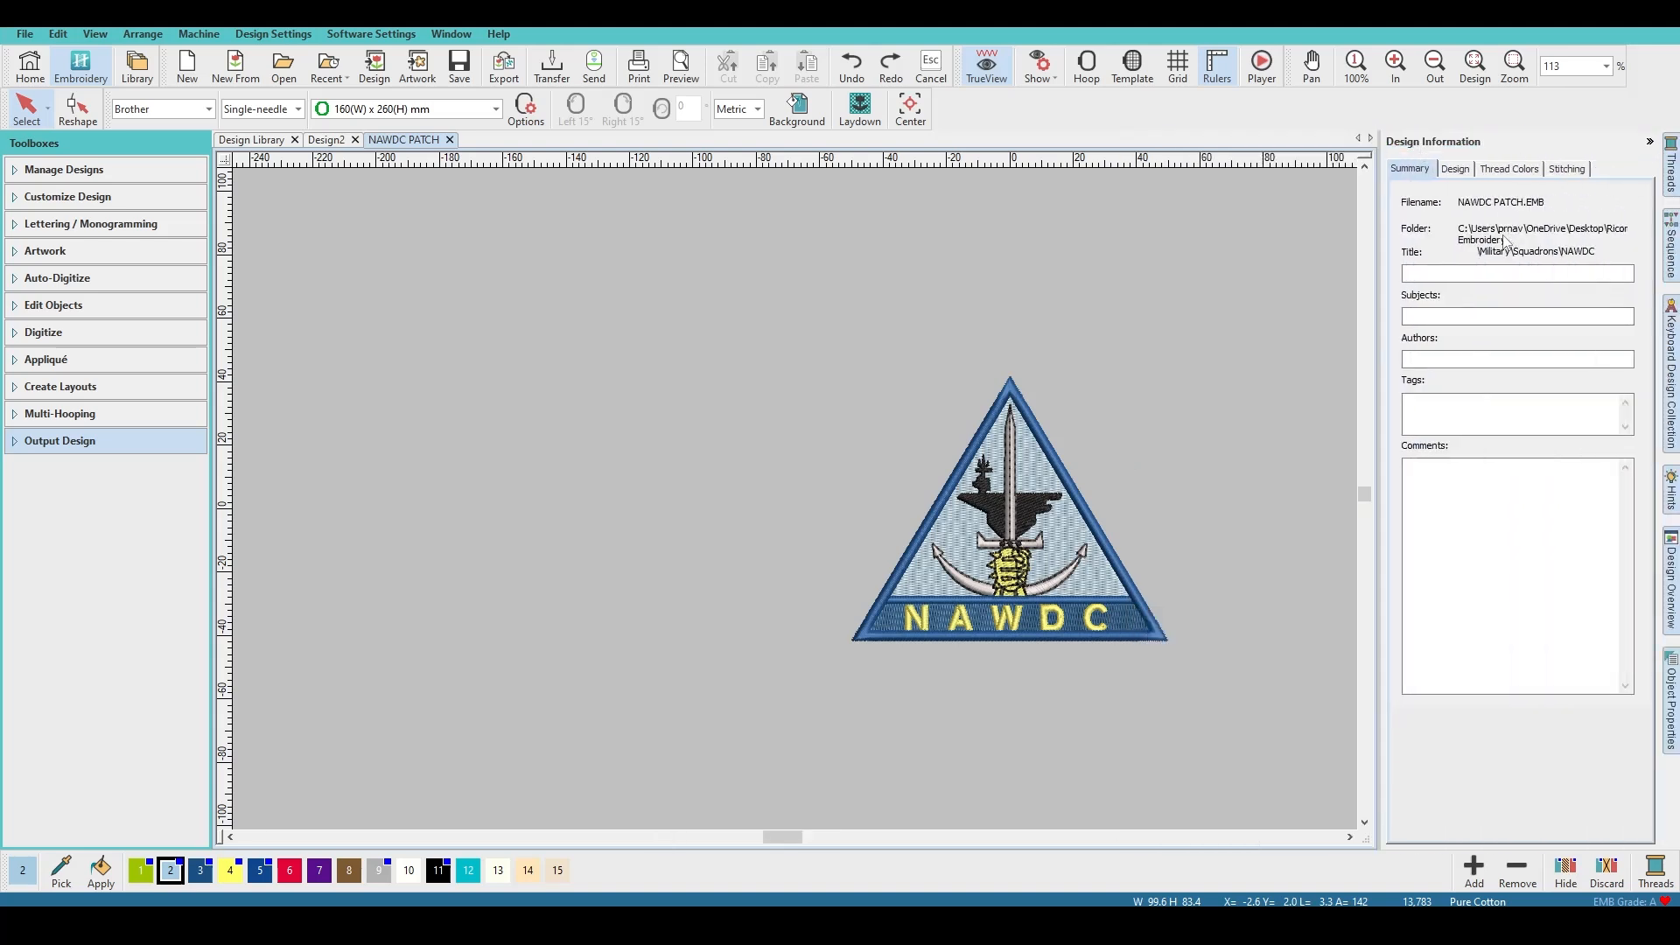
{"action": "left_click", "coordinate": [1469, 169]}
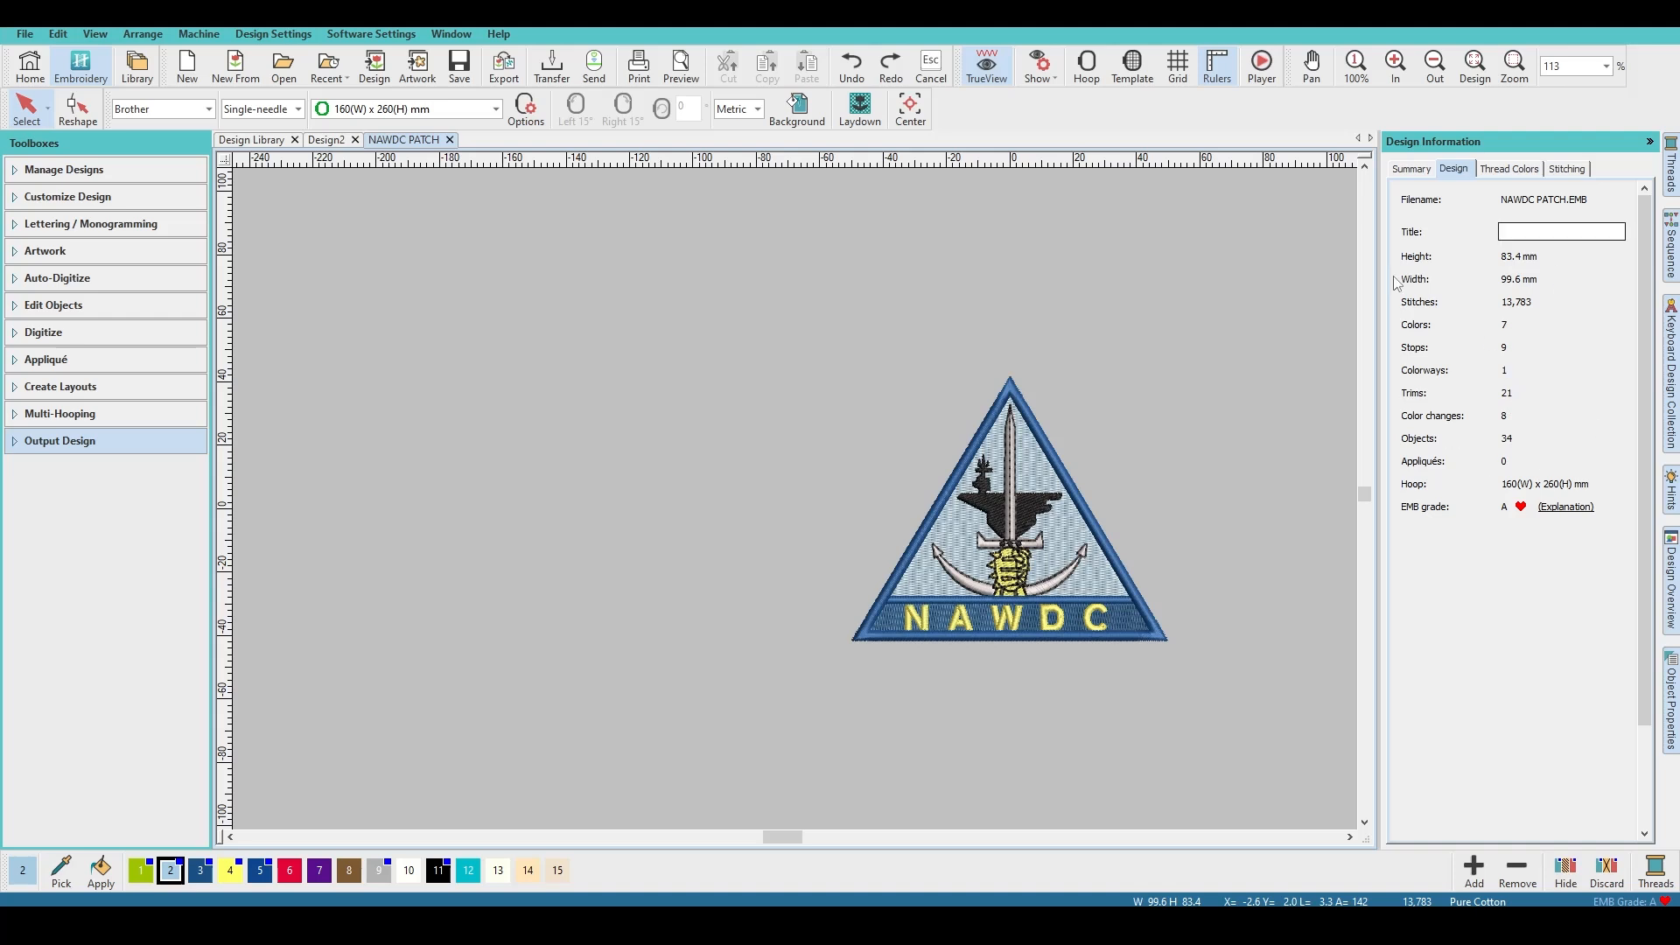
{"action": "left_click", "coordinate": [1512, 169]}
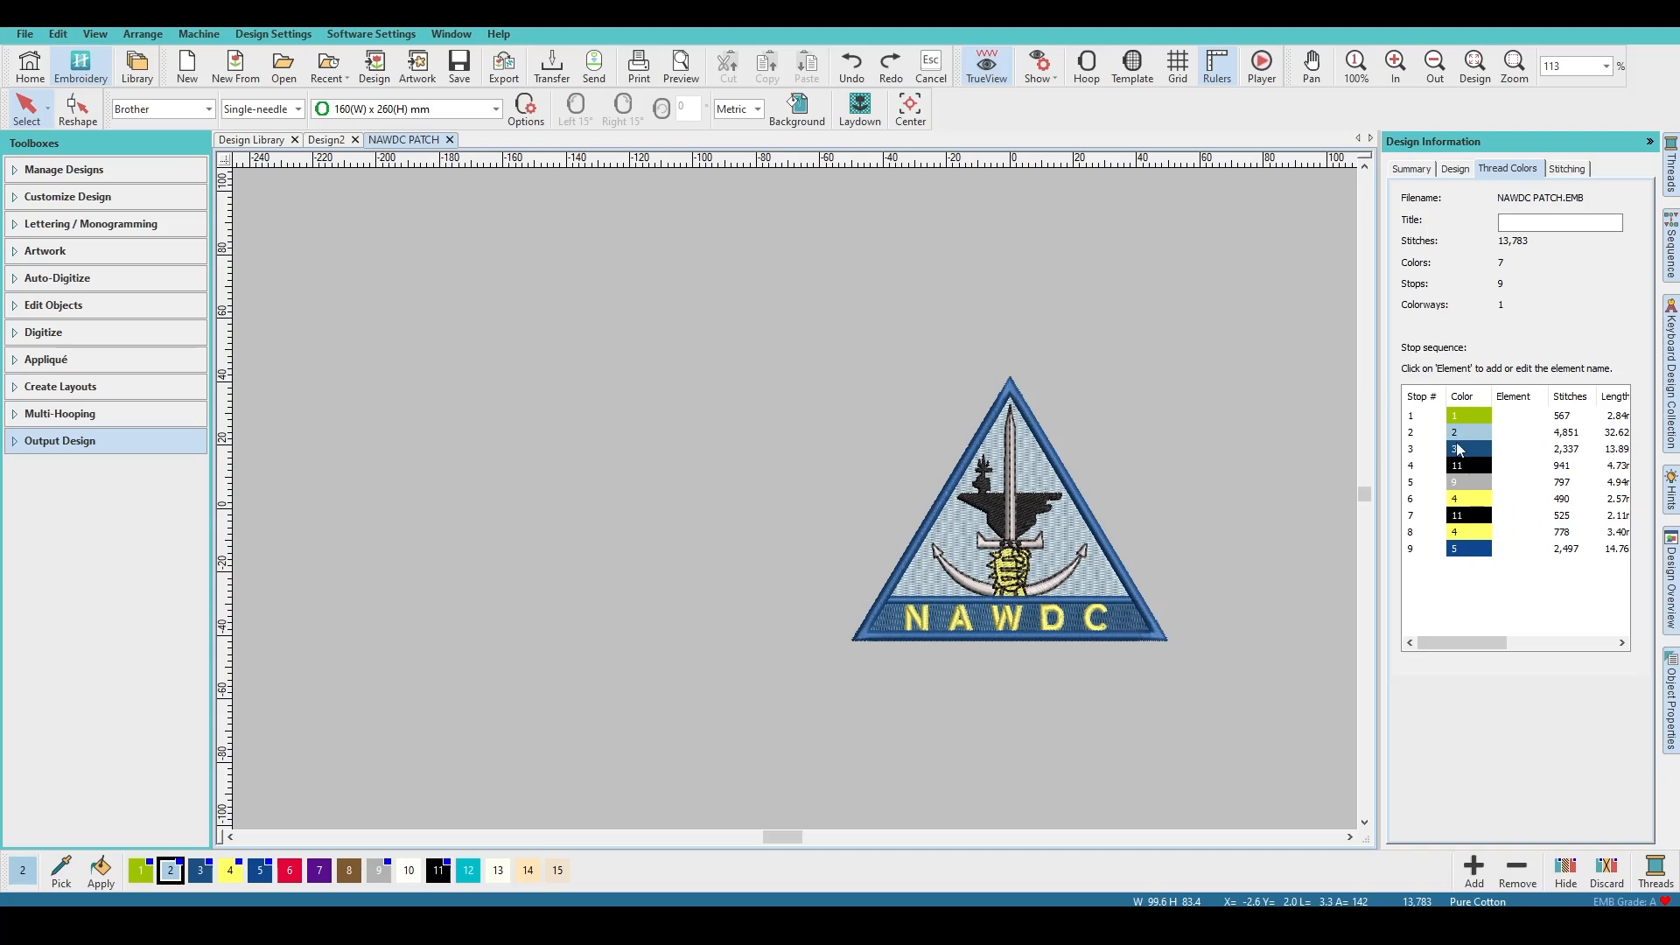
{"action": "left_click", "coordinate": [1568, 169]}
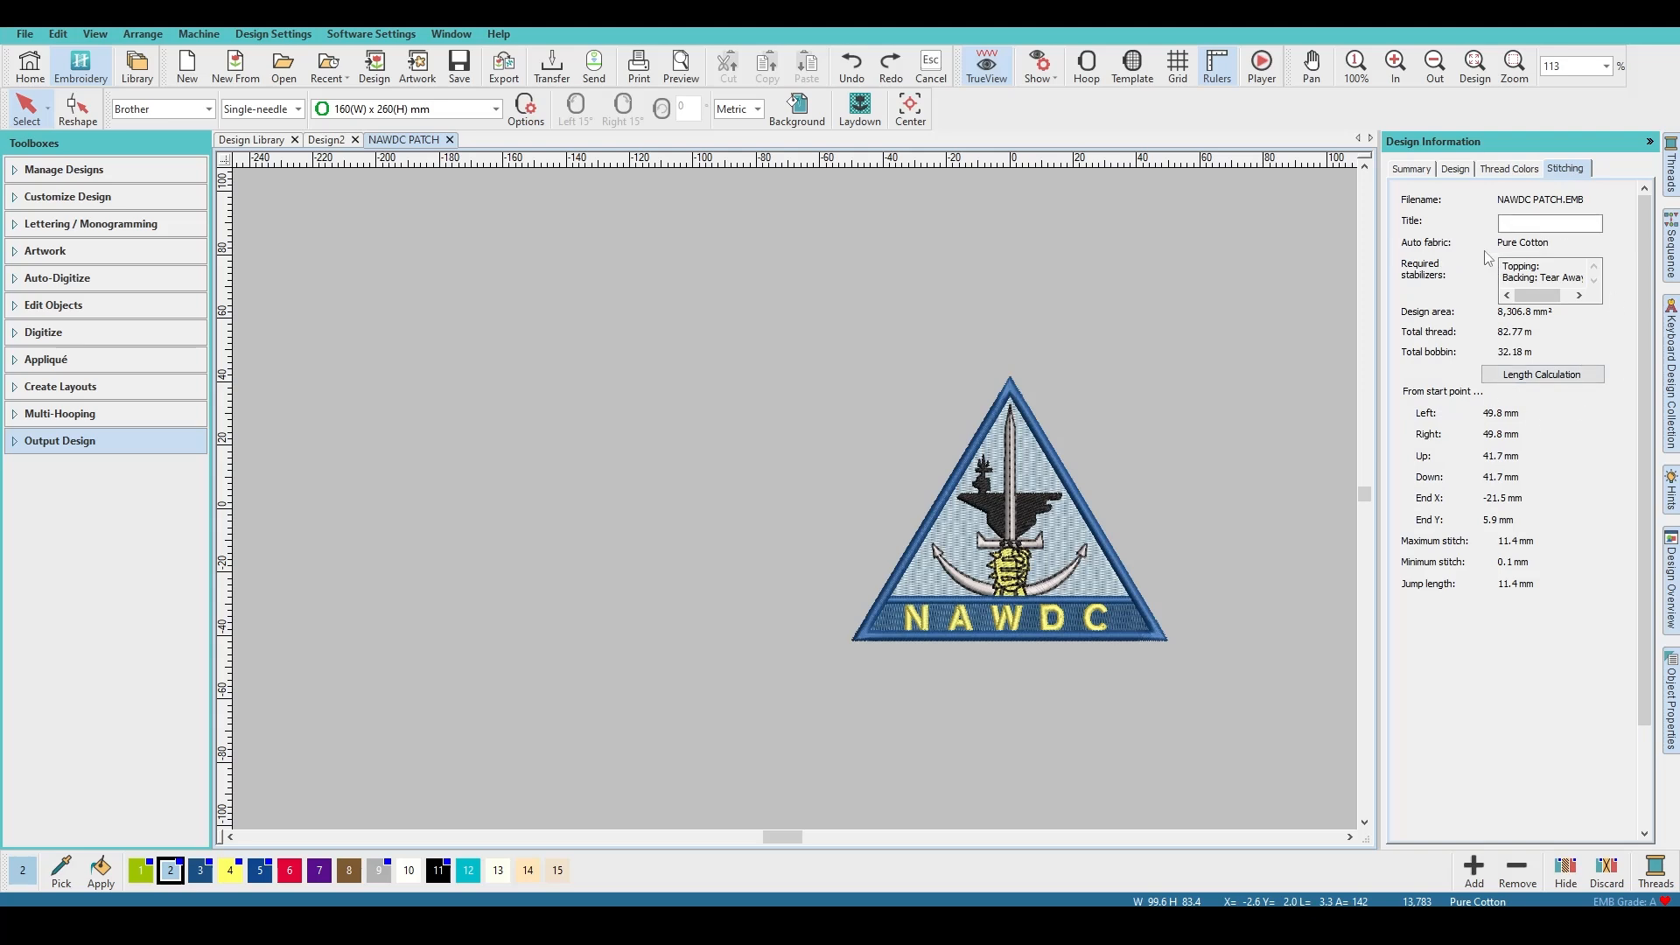
{"action": "left_click", "coordinate": [1510, 176]}
{"action": "left_click", "coordinate": [1473, 172]}
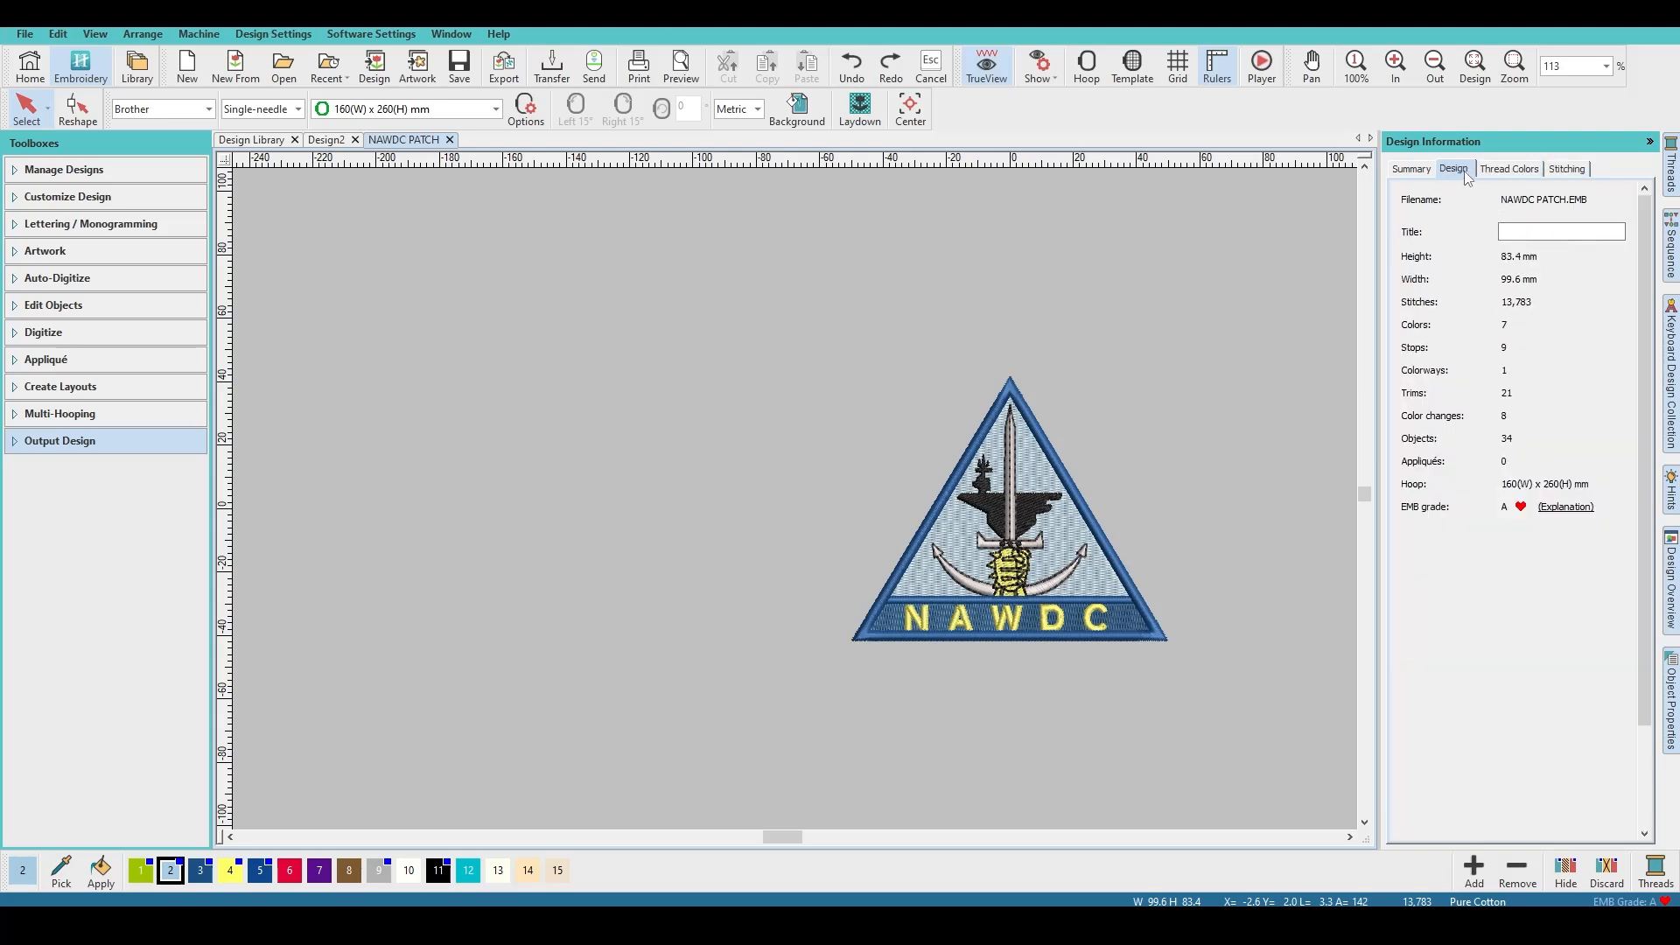
{"action": "left_click", "coordinate": [1511, 175]}
{"action": "left_click", "coordinate": [1470, 171]}
{"action": "left_click", "coordinate": [1649, 142]}
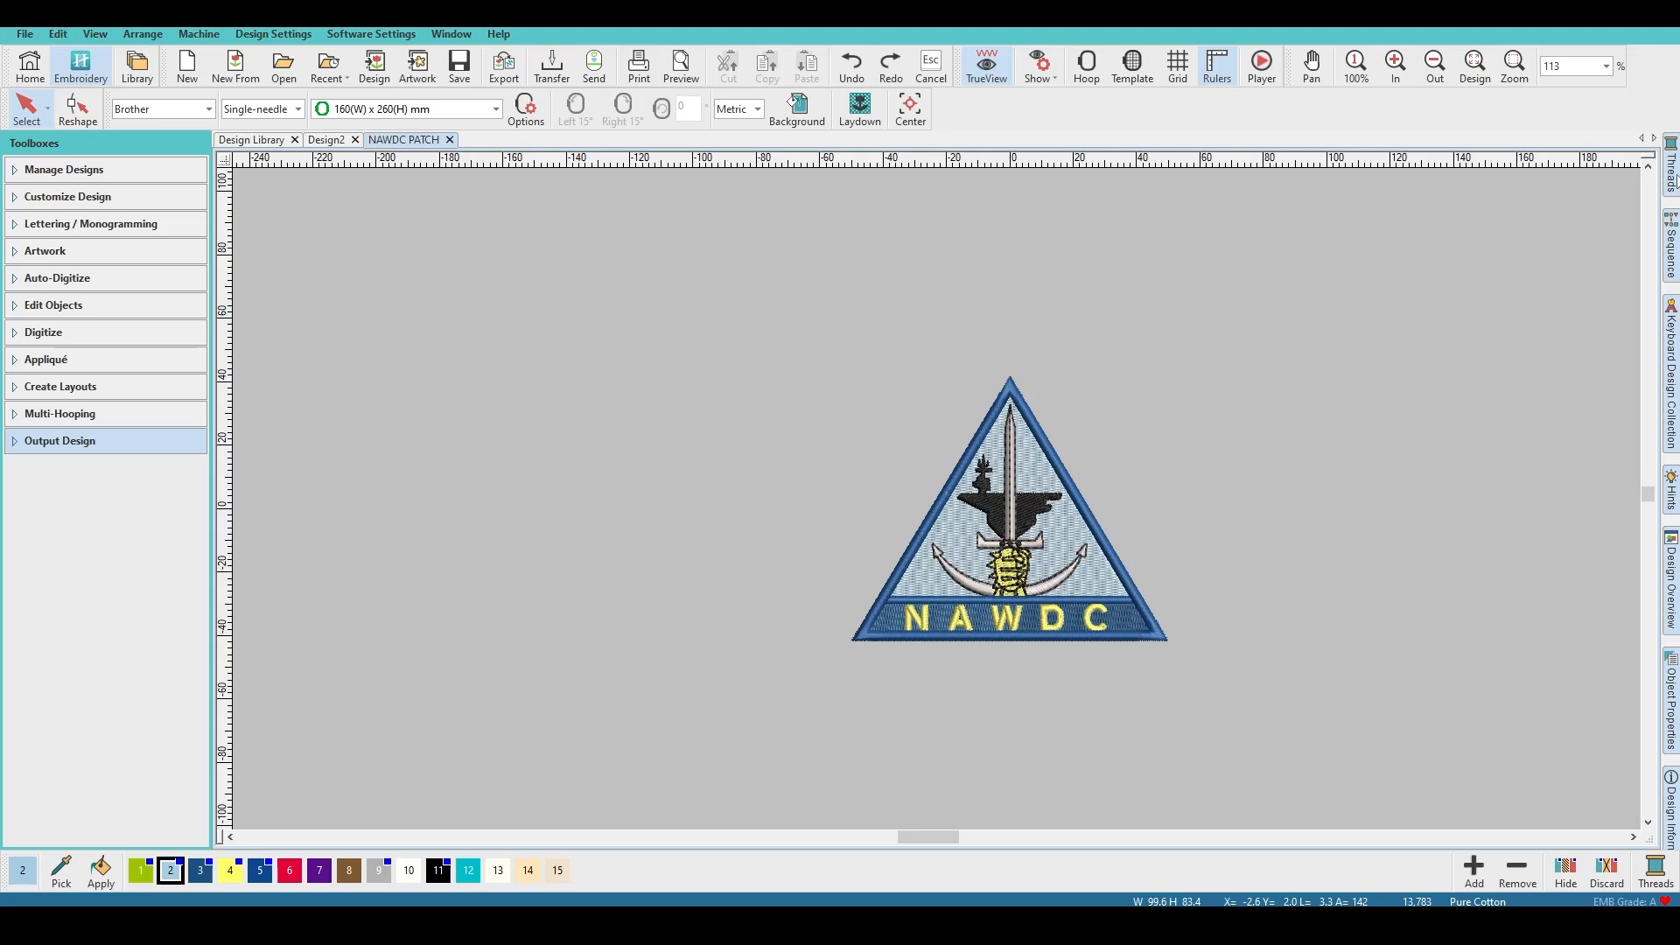
Step: View the thread chart in the Threads docker and collapse it again
{"action": "left_click", "coordinate": [1671, 171]}
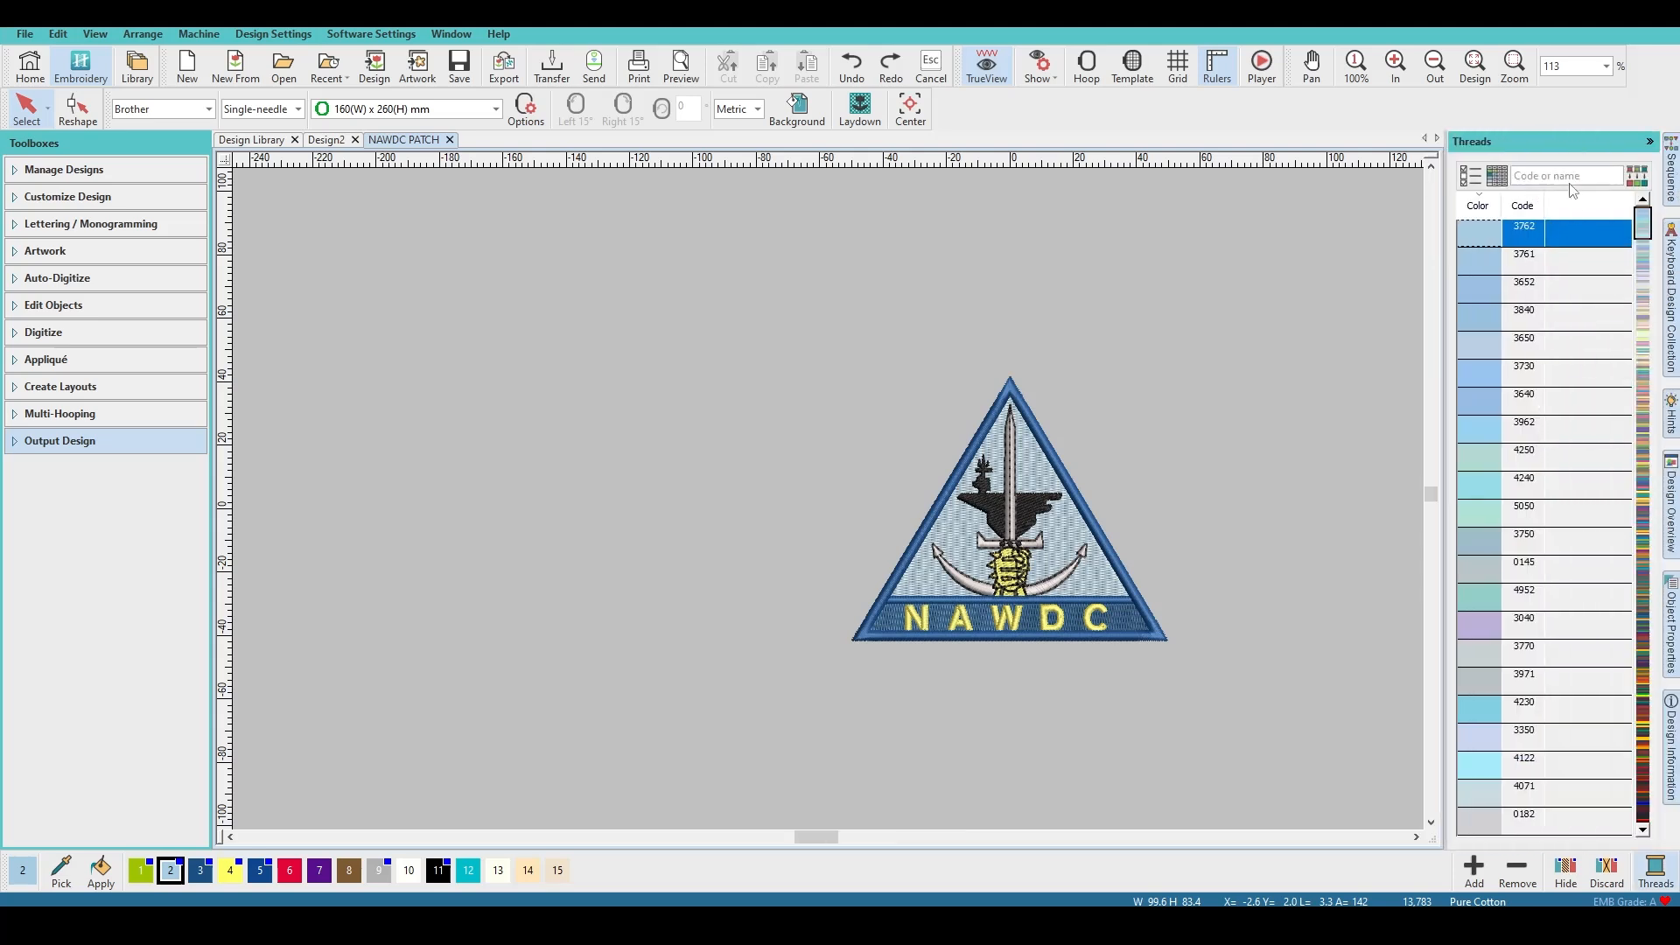
{"action": "left_click", "coordinate": [1493, 182]}
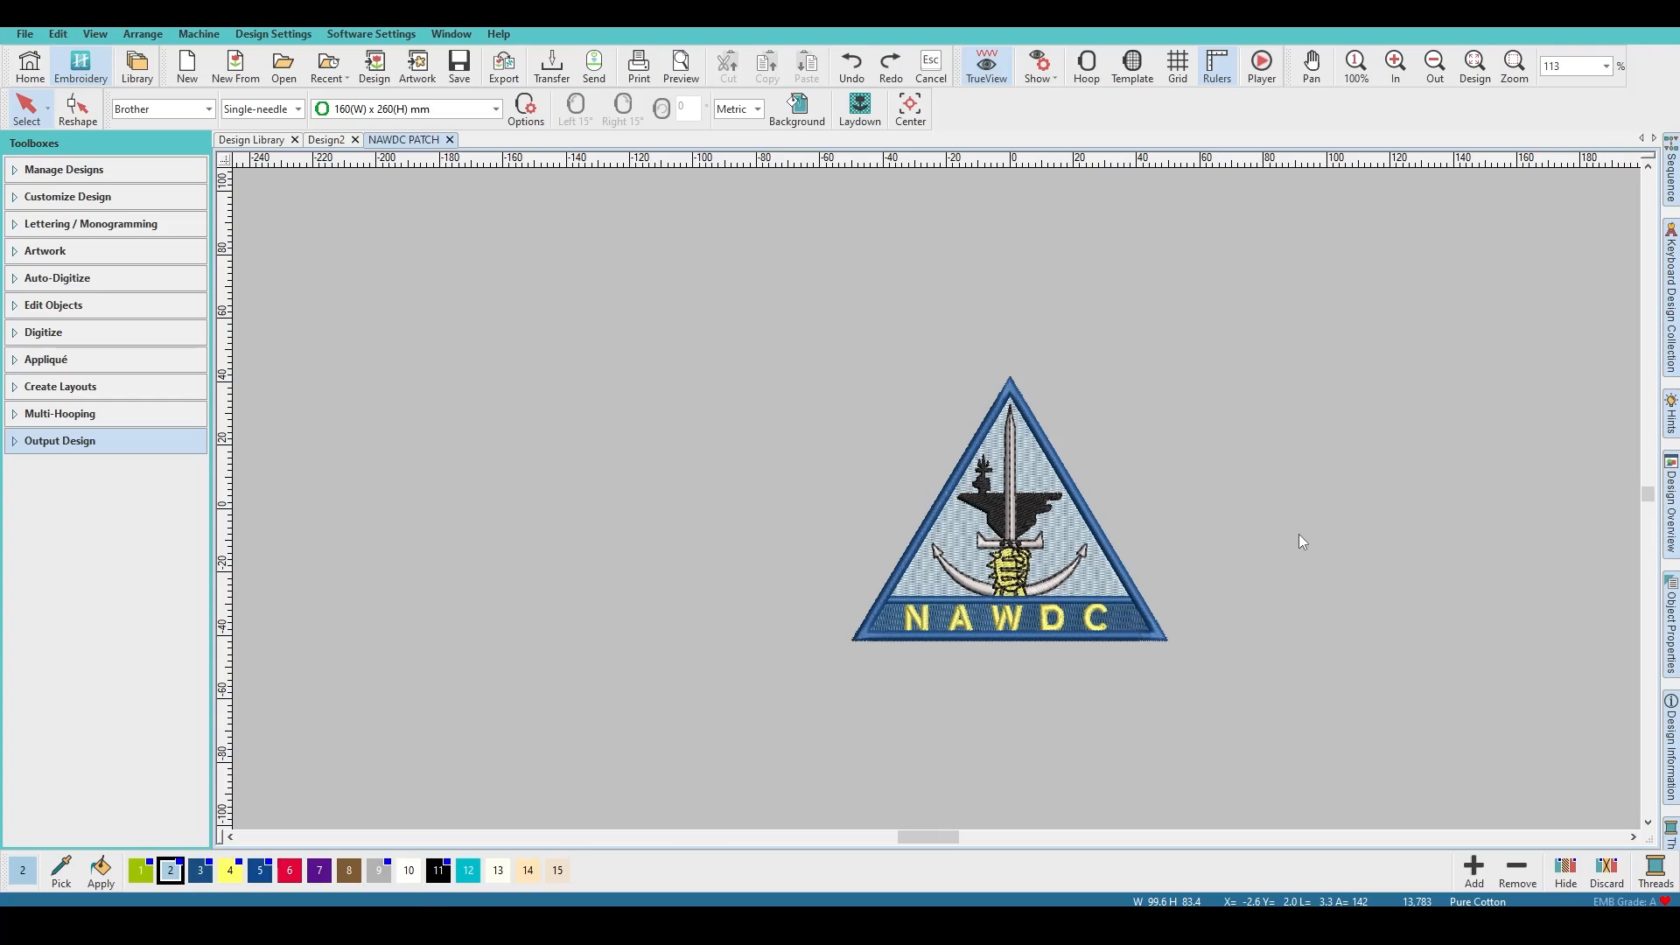
Step: Browse the Isacord 40 thread colors in the Threads docker and collapse it
{"action": "left_click", "coordinate": [1654, 870]}
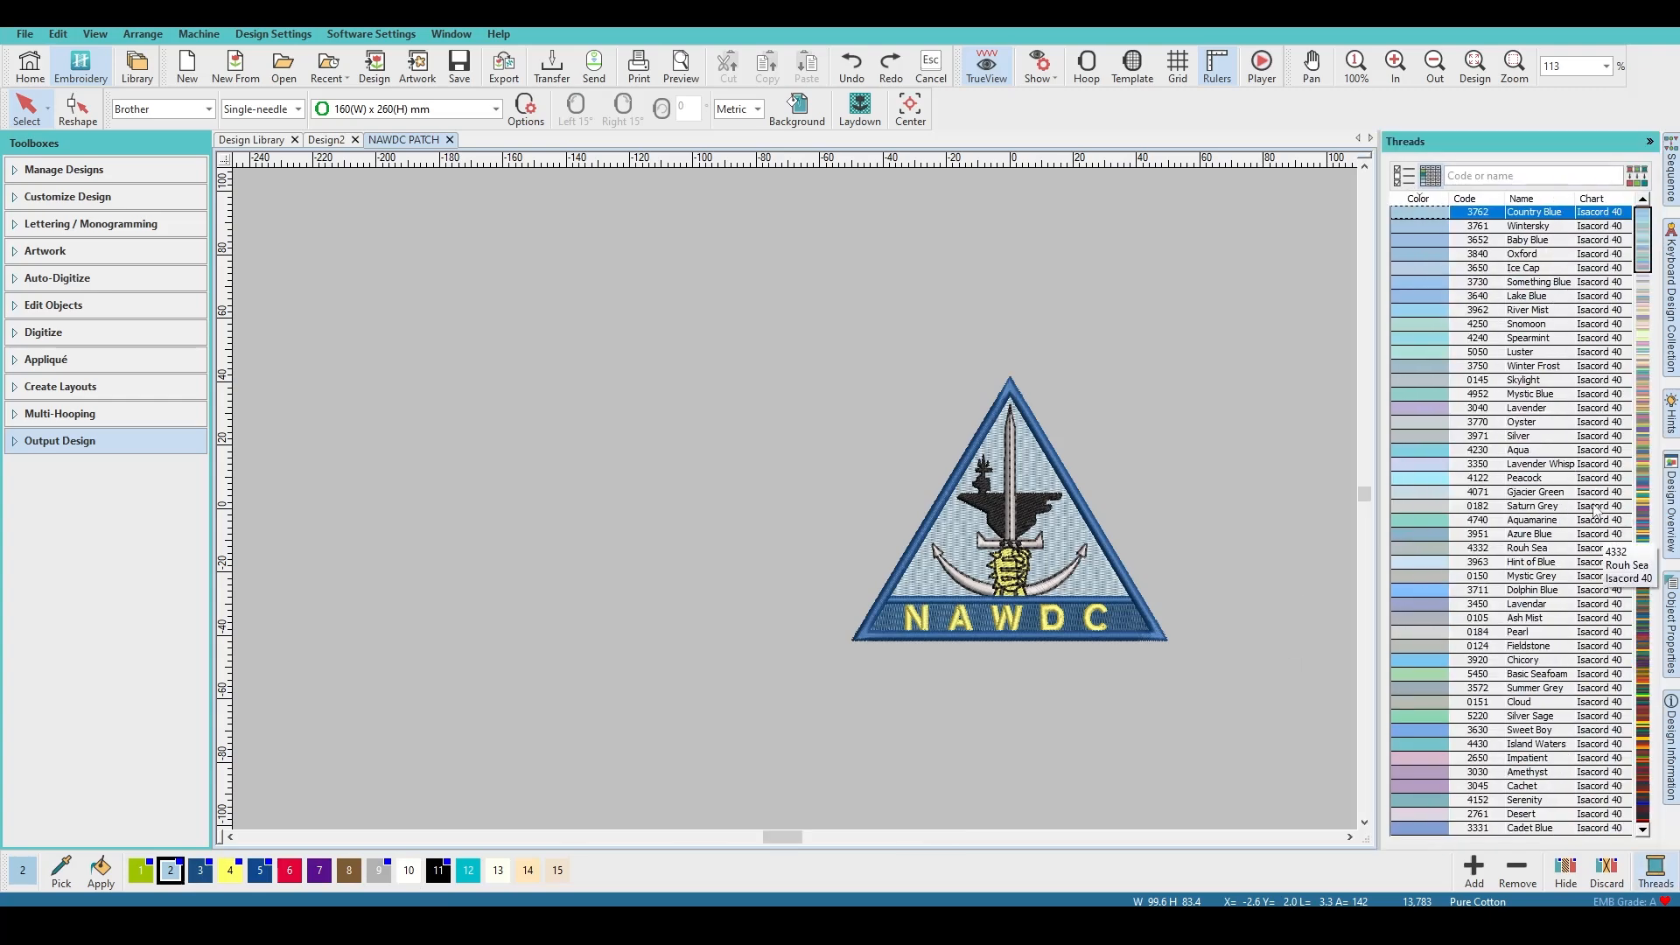
{"action": "scroll", "coordinate": [1570, 603], "scroll_direction": "down", "scroll_amount": 20}
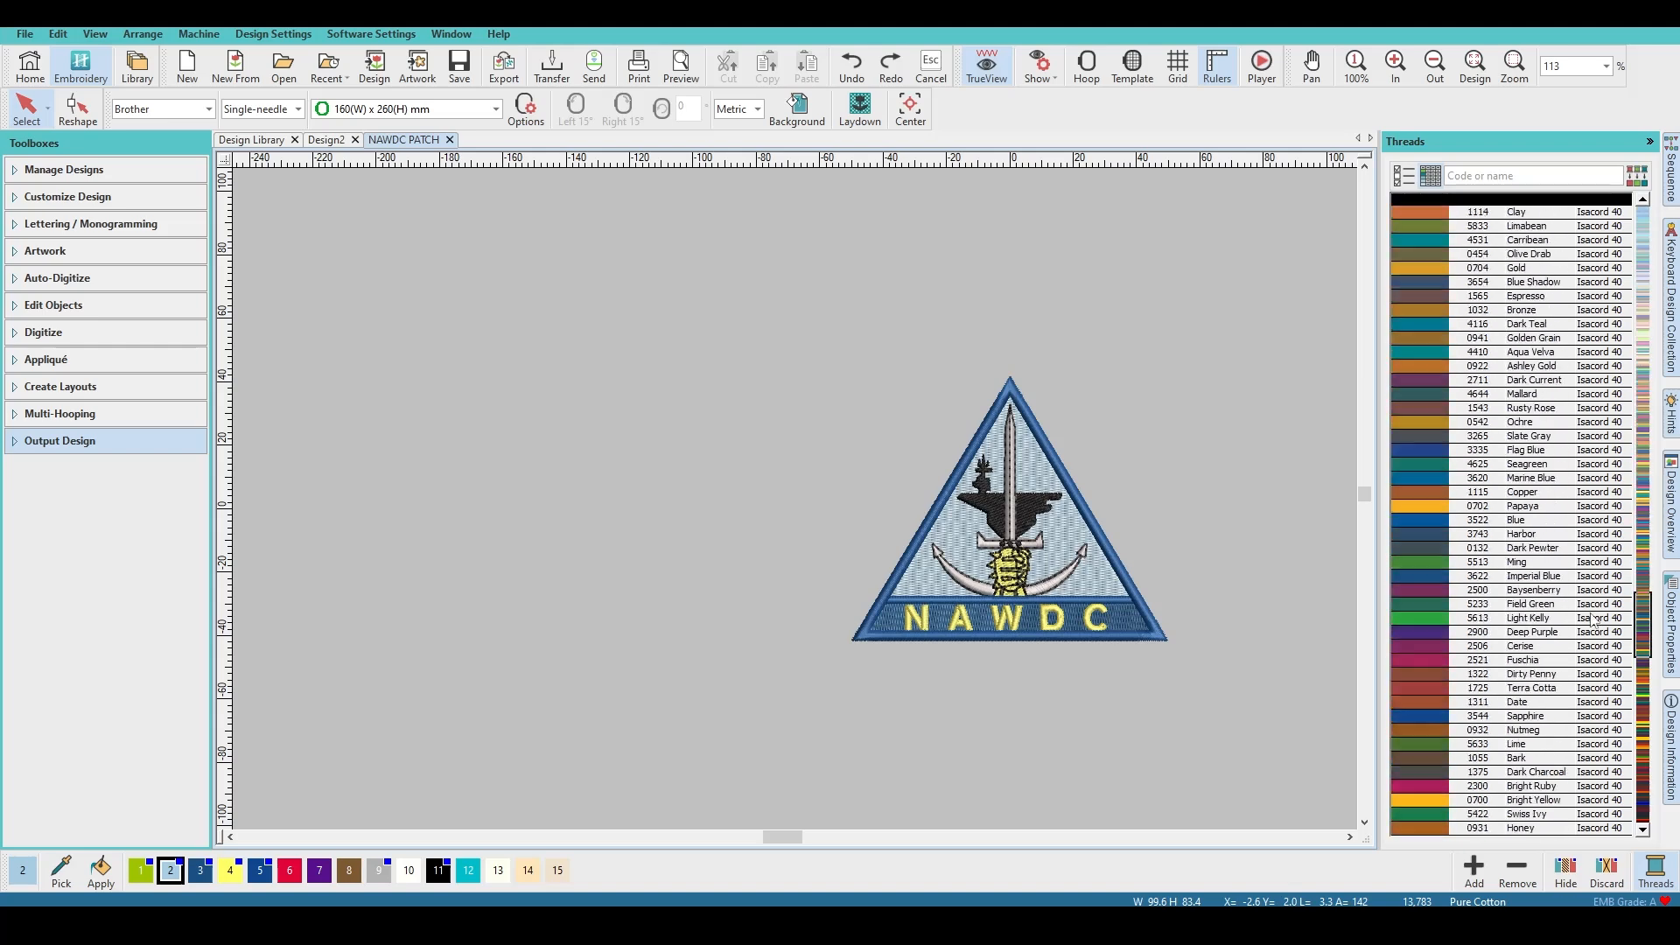
{"action": "scroll", "coordinate": [1581, 557], "scroll_direction": "up", "scroll_amount": 10}
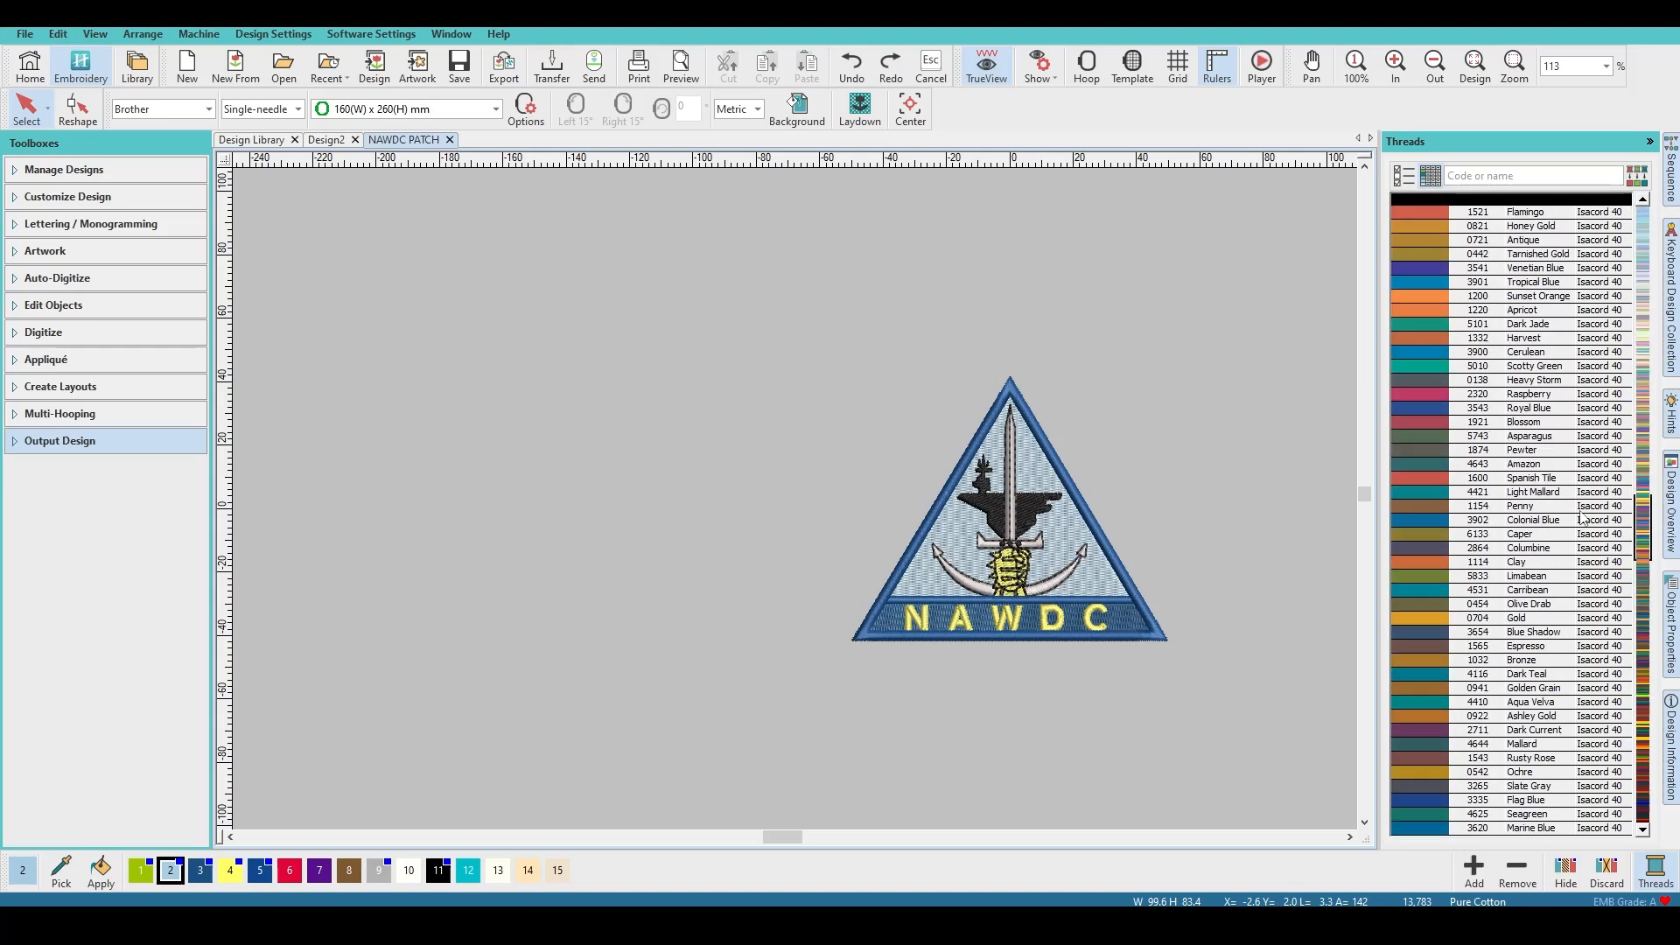
{"action": "left_click", "coordinate": [1650, 141]}
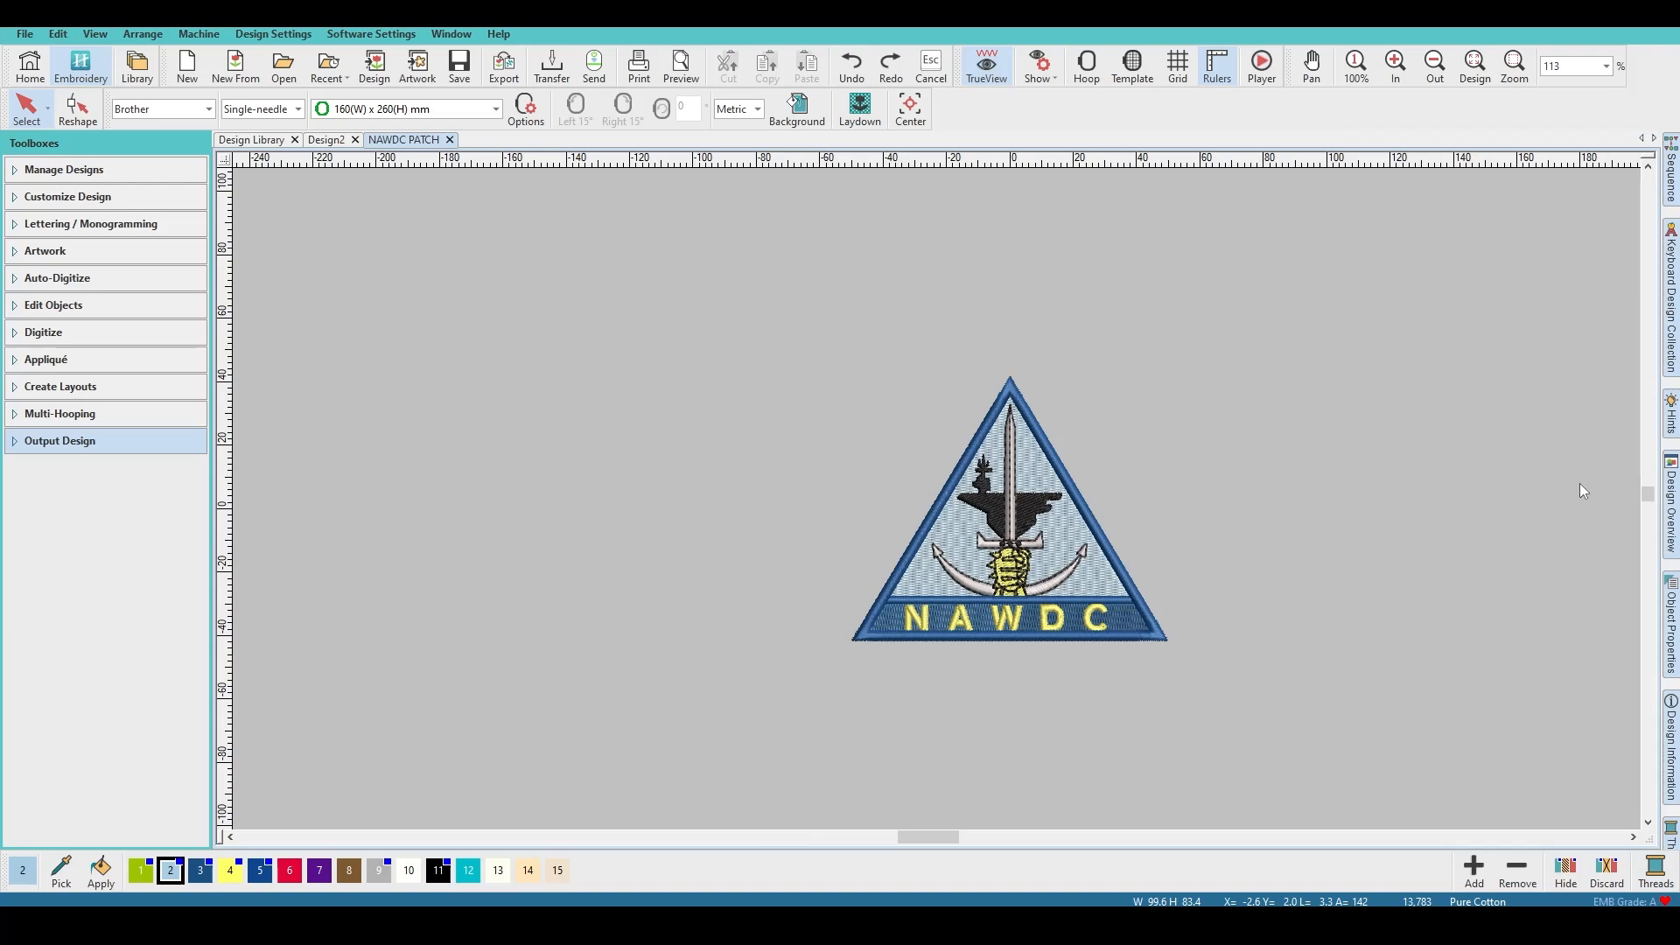
Step: In the Sequence docker, move the anchor's left arm to the start of the stitching order and then to the end
{"action": "left_click", "coordinate": [1672, 186]}
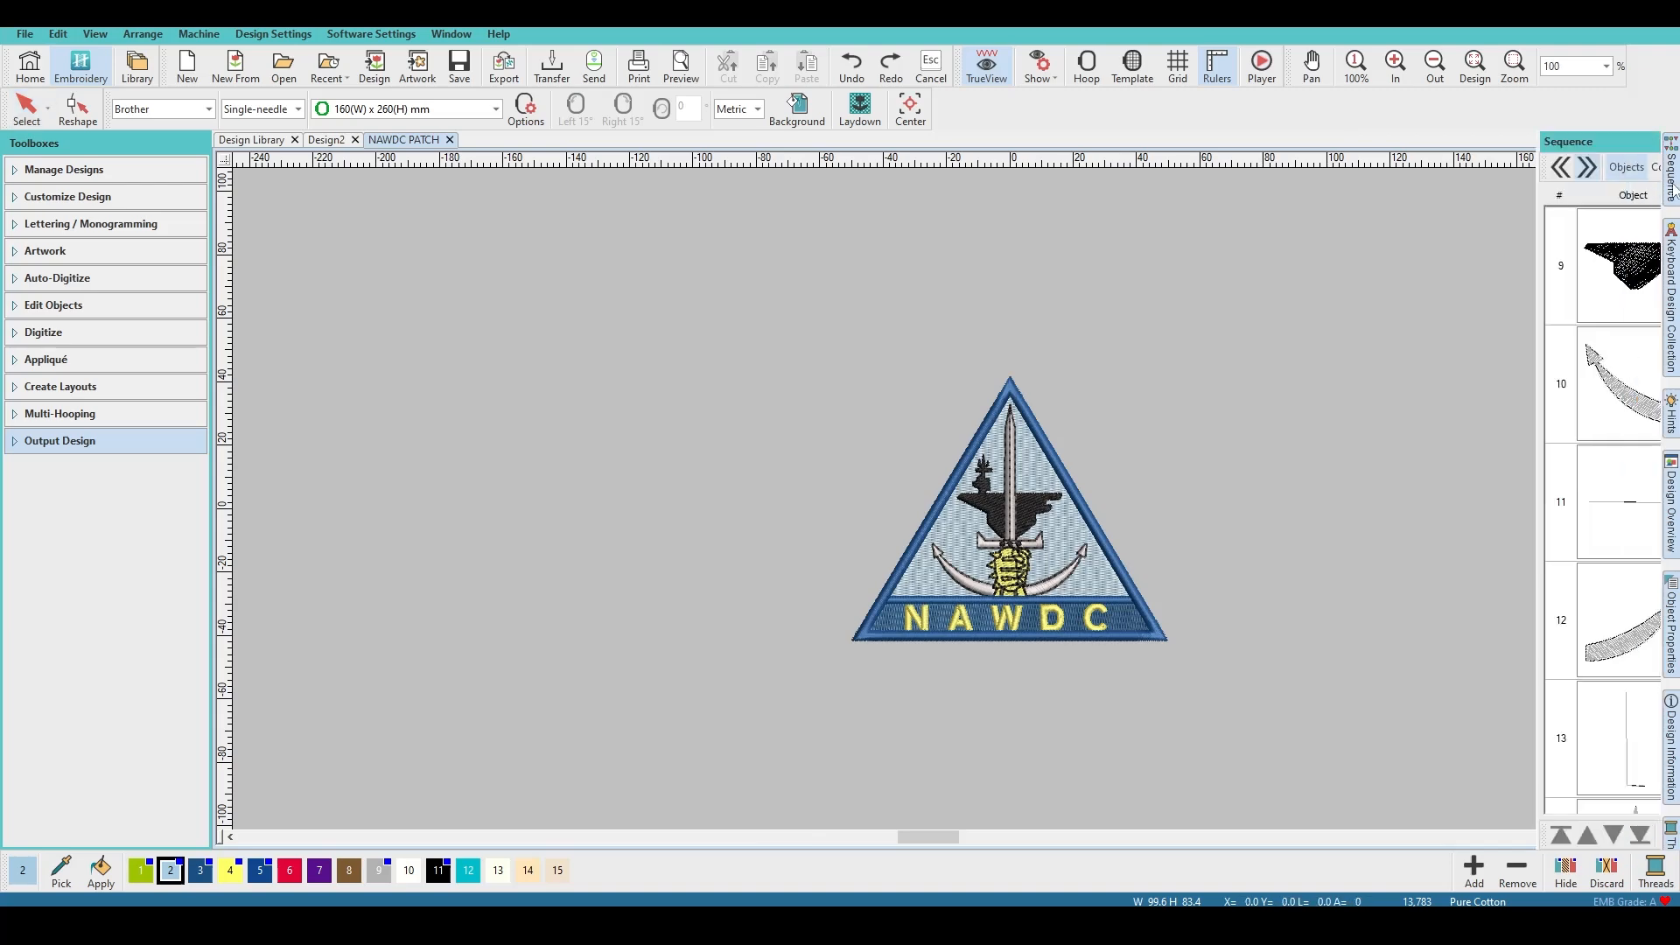
{"action": "left_click_drag", "start_coordinate": [1645, 416], "coordinate": [1626, 374]}
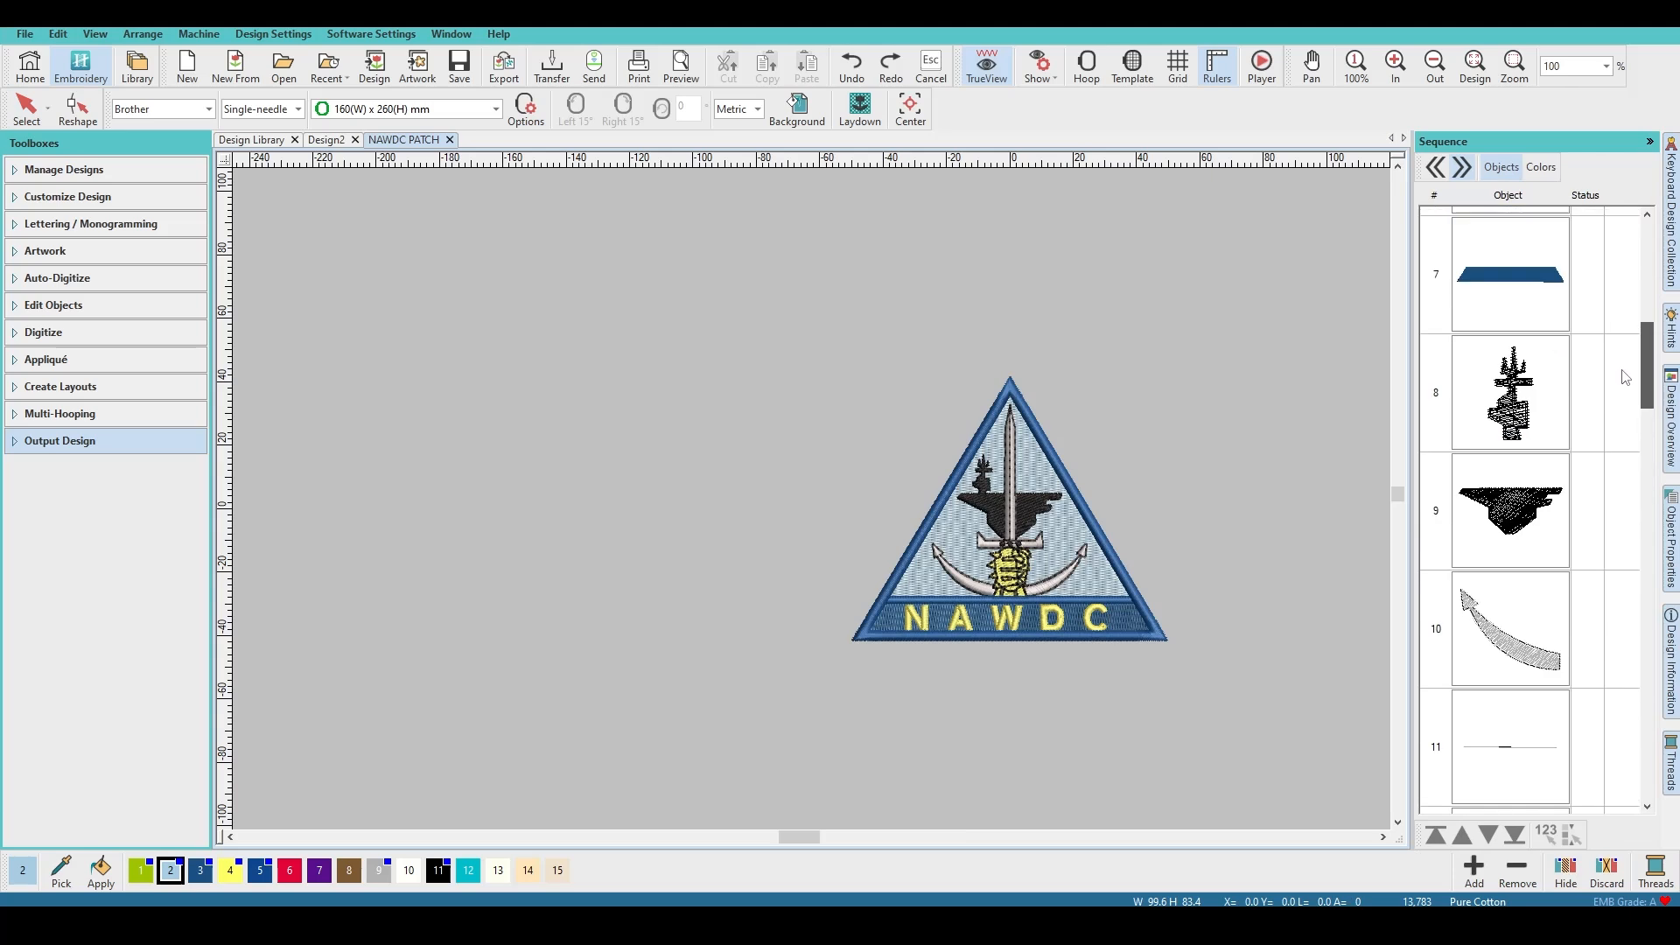
{"action": "left_click_drag", "start_coordinate": [1516, 648], "coordinate": [1519, 465]}
{"action": "left_click_drag", "start_coordinate": [1521, 526], "coordinate": [1508, 697]}
{"action": "scroll", "coordinate": [1508, 697], "scroll_direction": "down", "scroll_amount": 2}
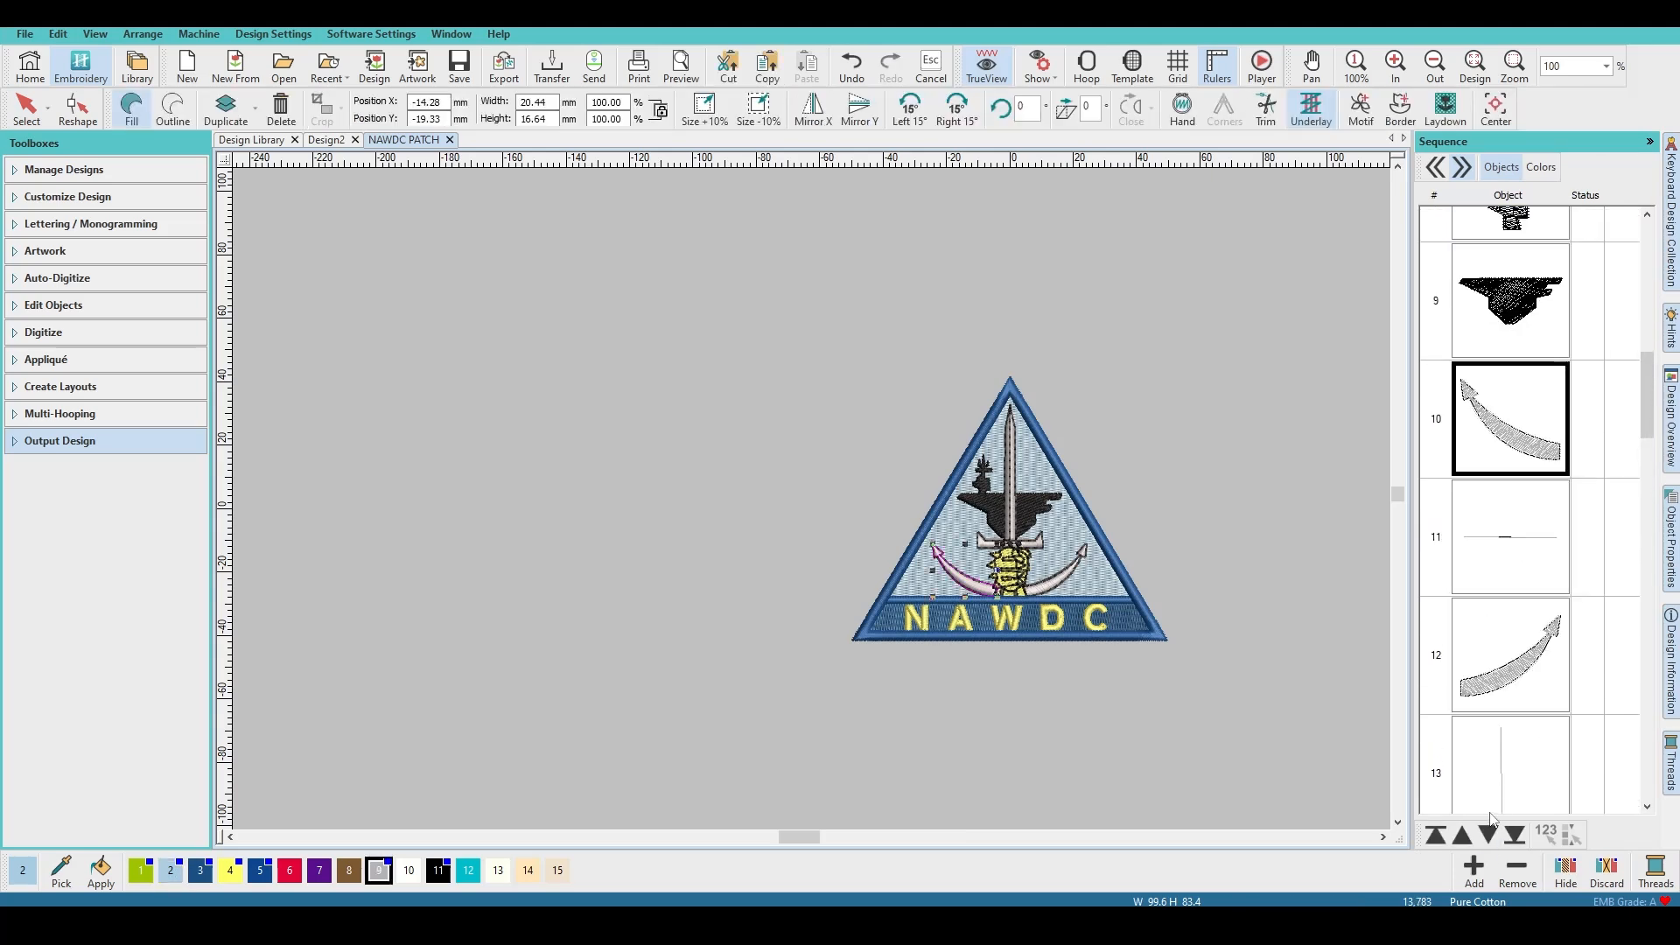
{"action": "left_click", "coordinate": [1436, 837]}
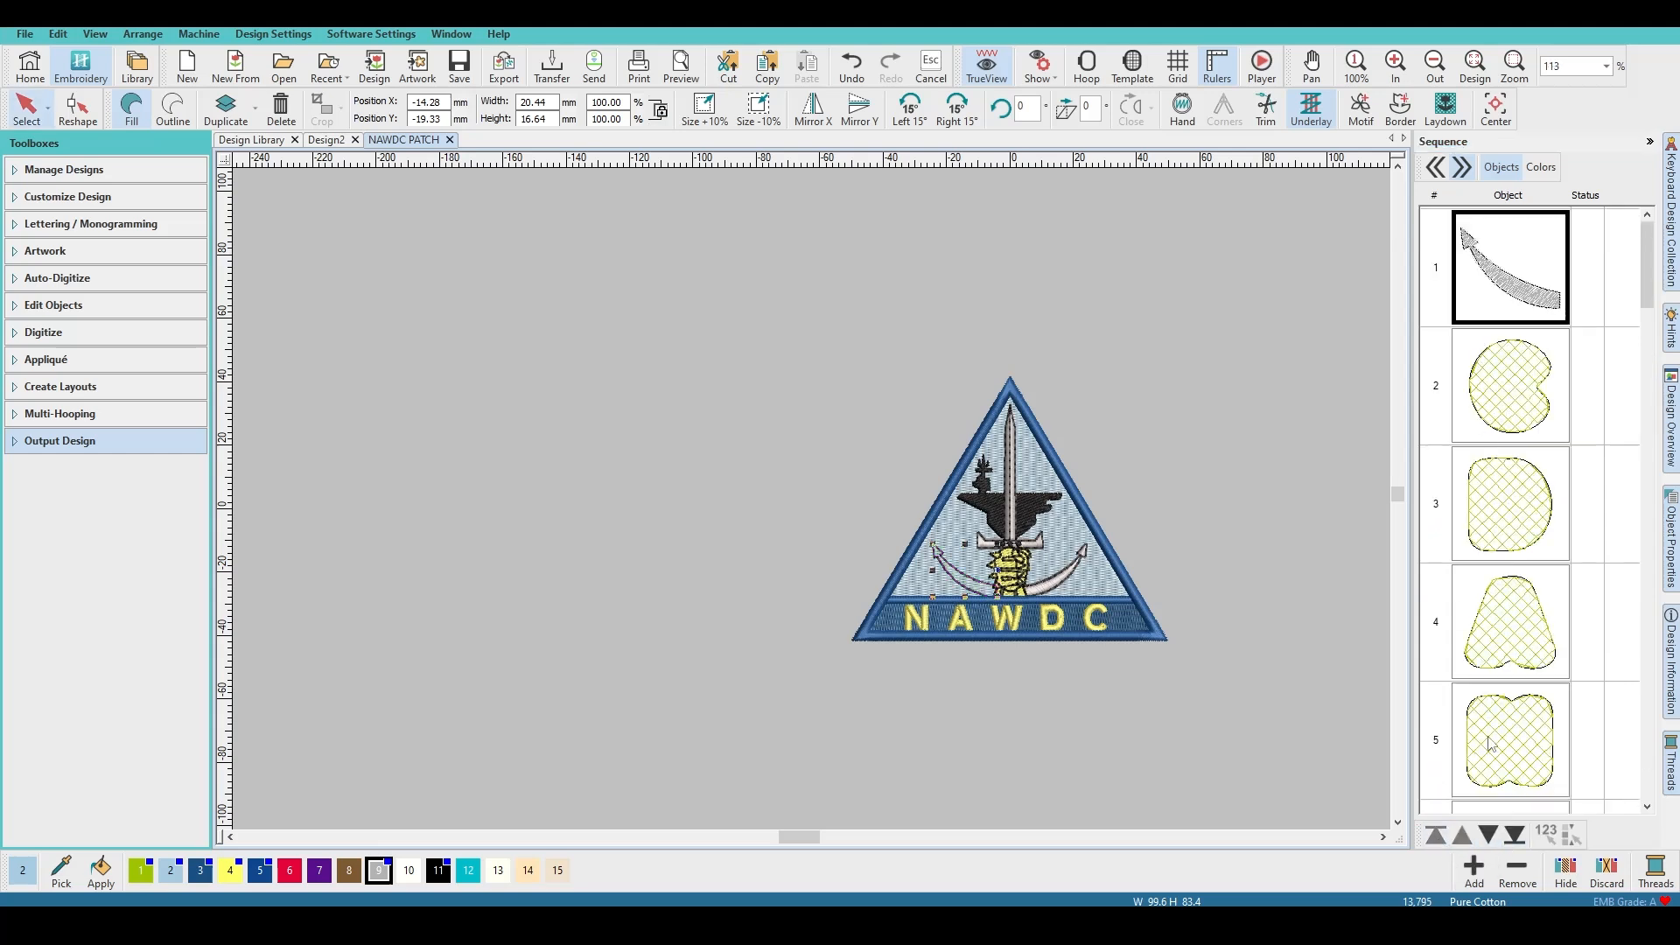
{"action": "left_click", "coordinate": [1516, 840]}
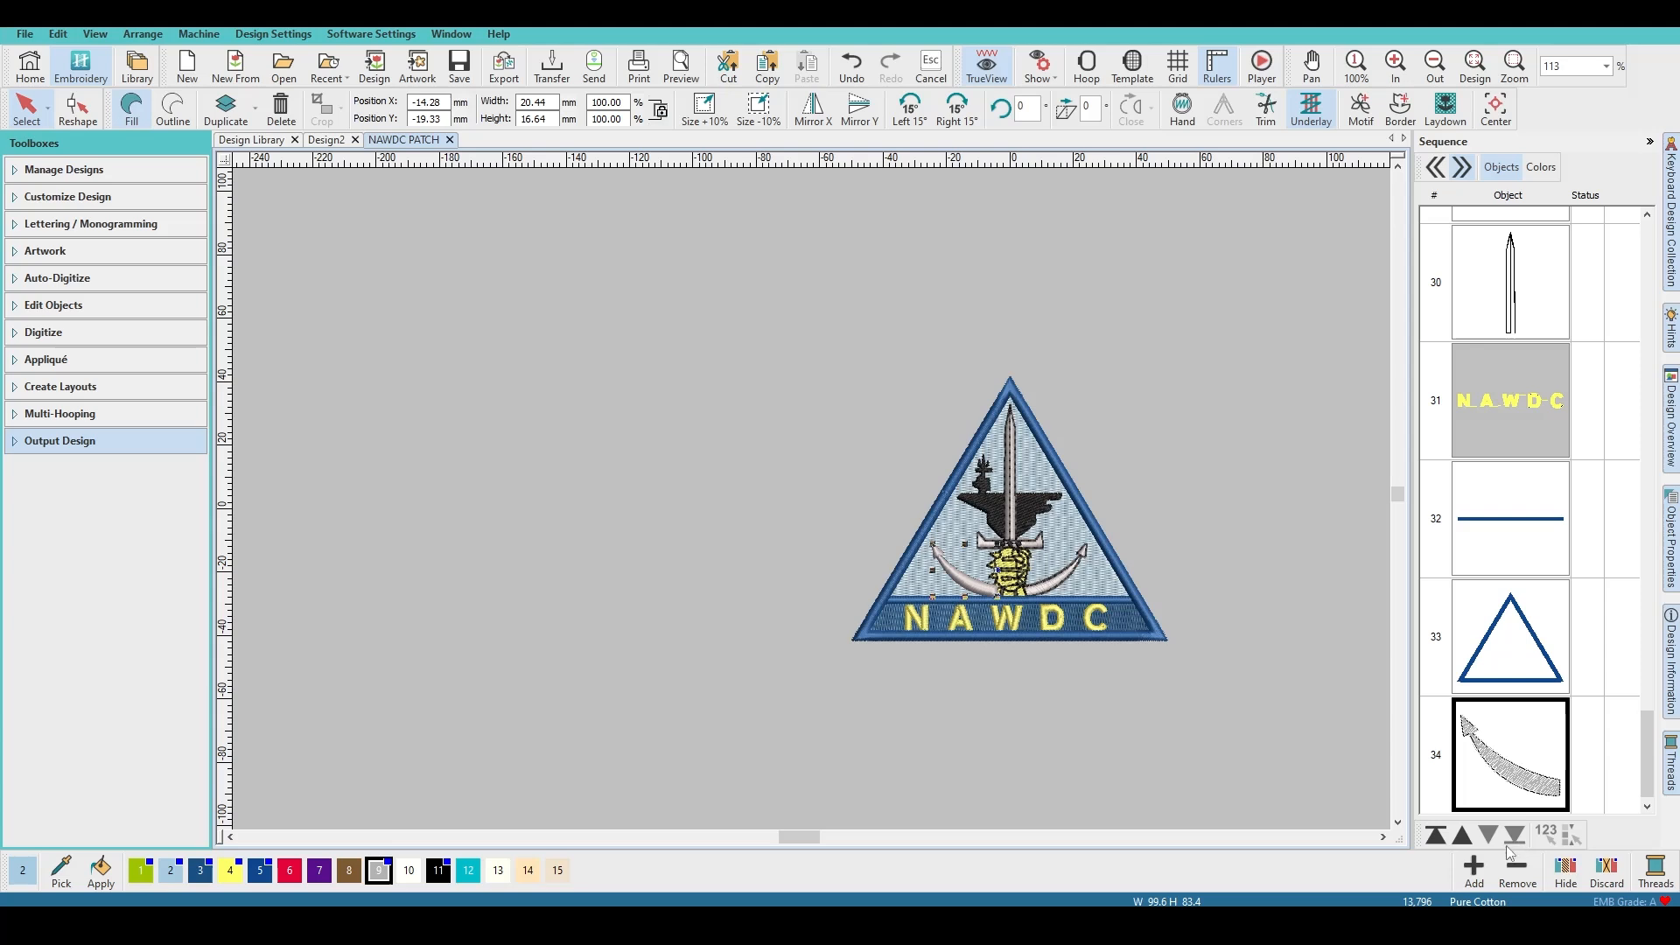
Step: Move the yellow hand fill three places earlier in the sequence, then to position 7 before the blue base band, and collapse the docker
{"action": "scroll", "coordinate": [1525, 343], "scroll_direction": "up", "scroll_amount": 5}
{"action": "left_click", "coordinate": [1521, 523]}
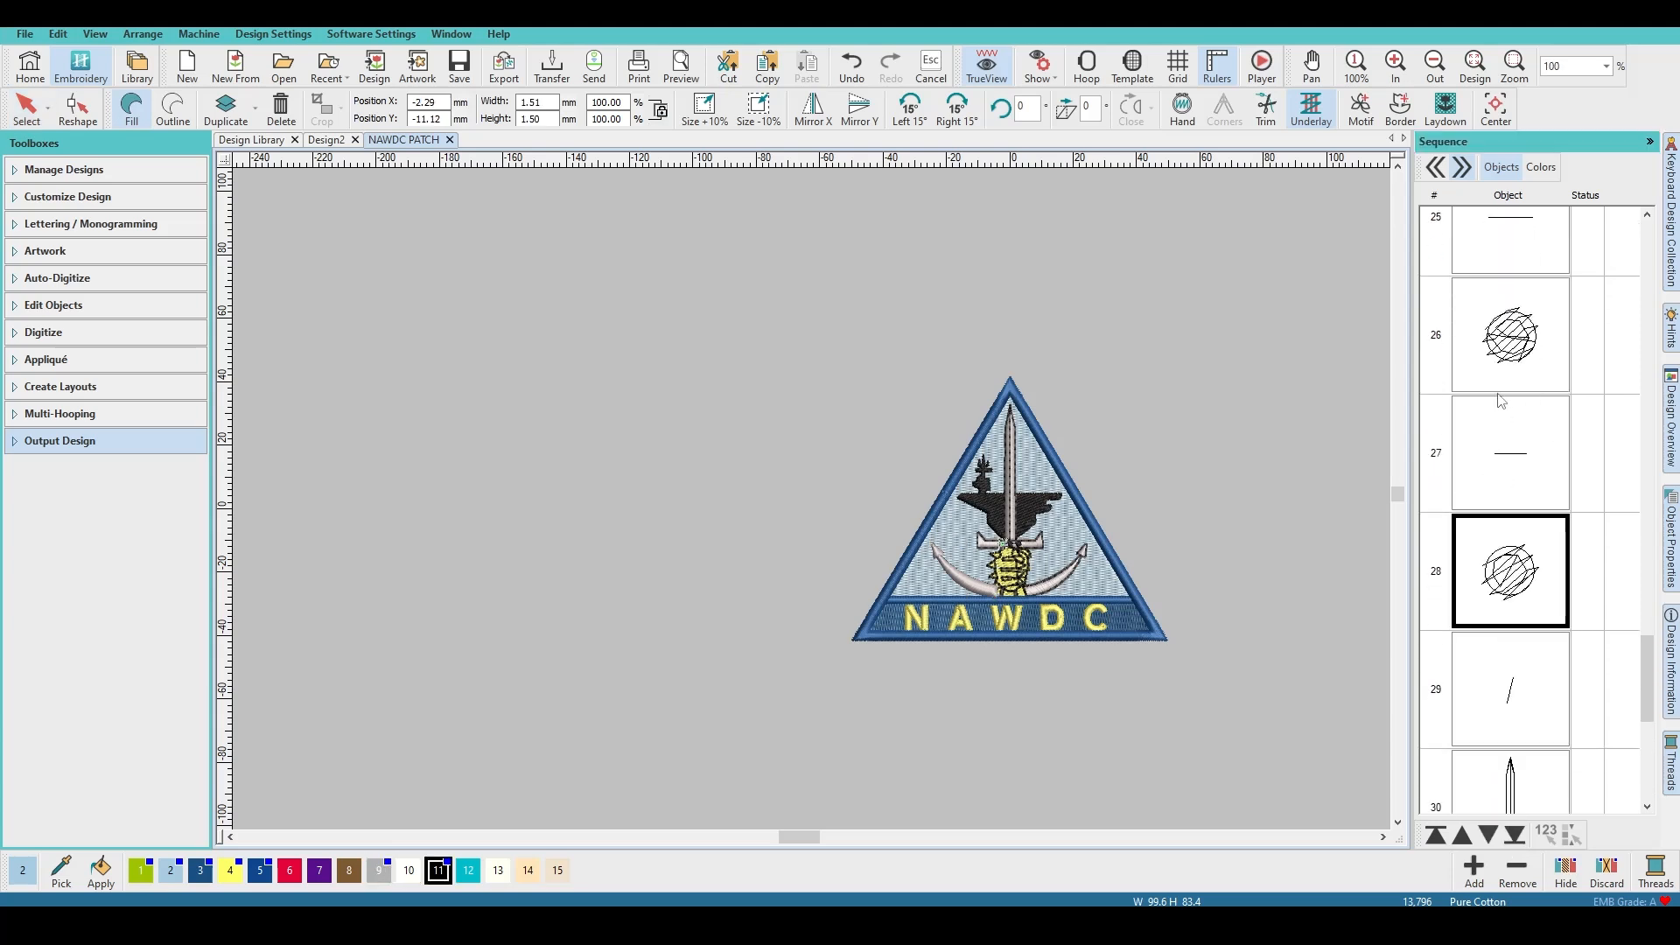
{"action": "scroll", "coordinate": [1501, 397], "scroll_direction": "up", "scroll_amount": 10}
{"action": "scroll", "coordinate": [1511, 403], "scroll_direction": "up", "scroll_amount": 5}
{"action": "left_click", "coordinate": [1539, 567]}
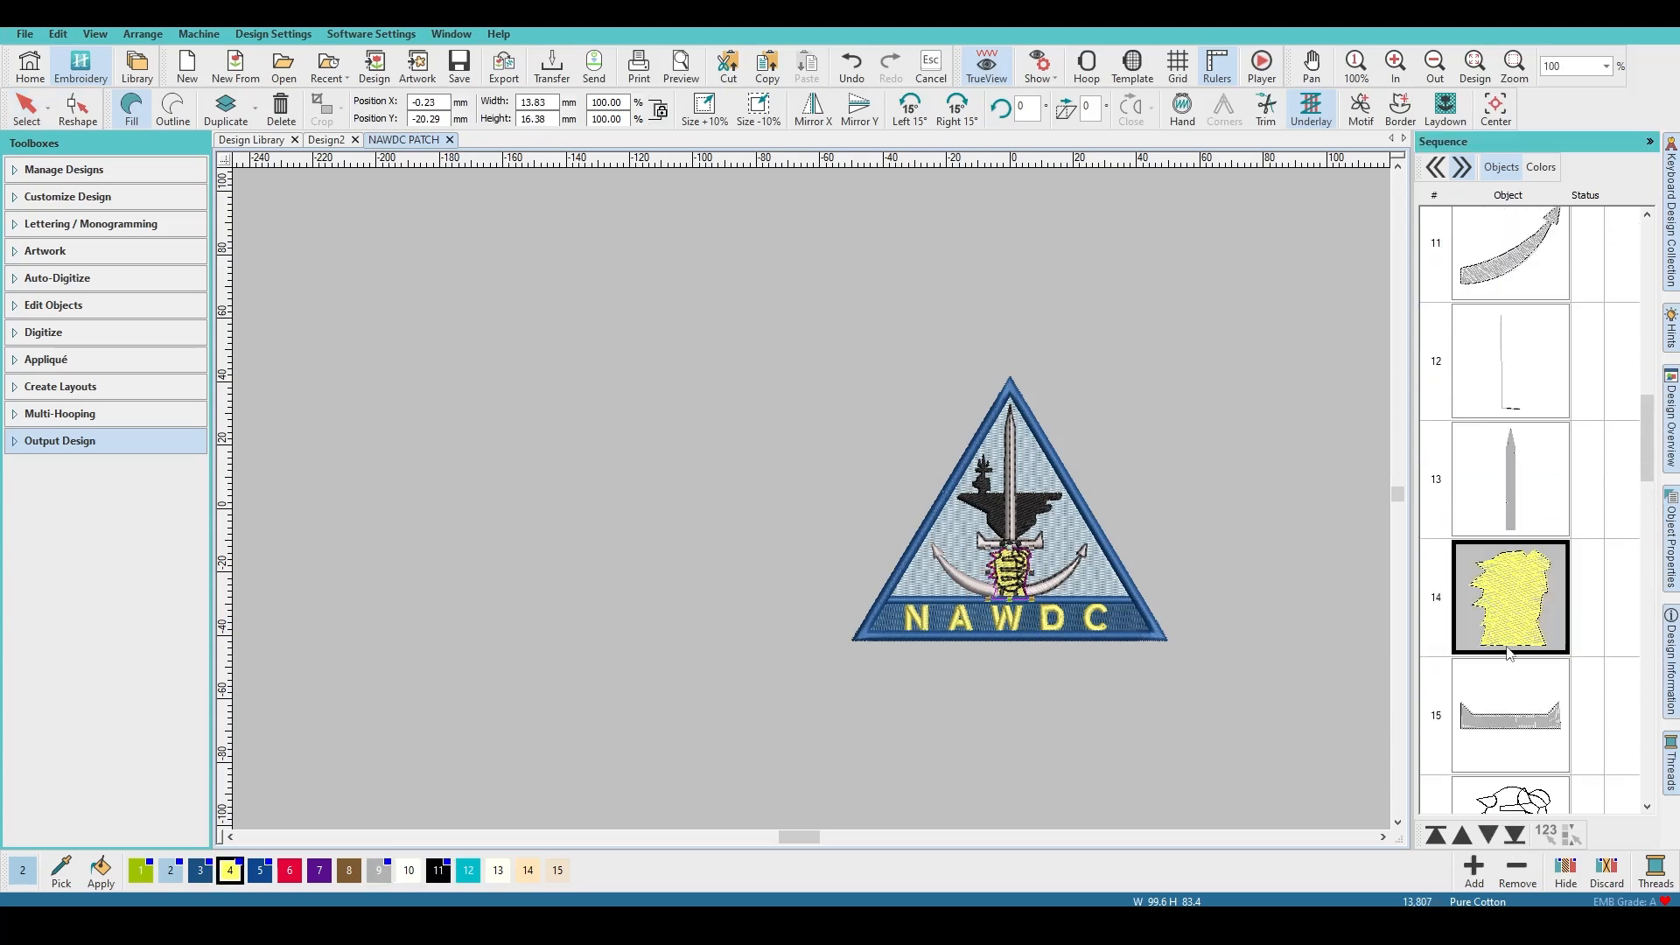
{"action": "left_click", "coordinate": [1467, 839]}
{"action": "left_click", "coordinate": [1462, 837]}
{"action": "left_click", "coordinate": [1463, 837]}
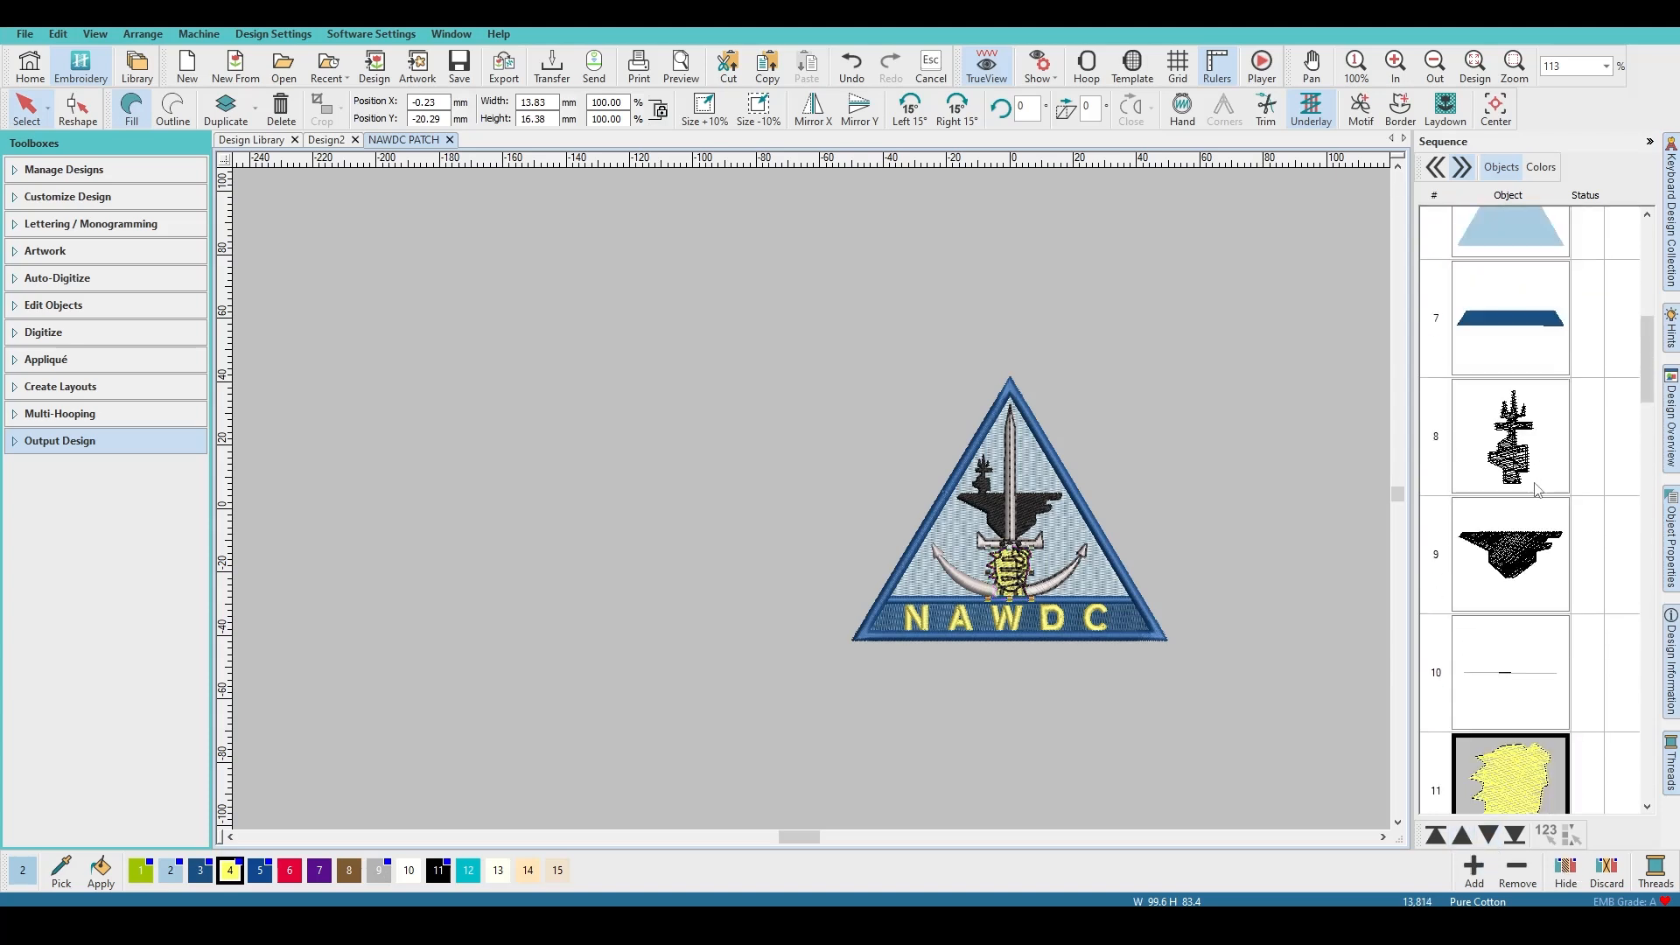
{"action": "left_click_drag", "start_coordinate": [1504, 771], "coordinate": [1507, 273]}
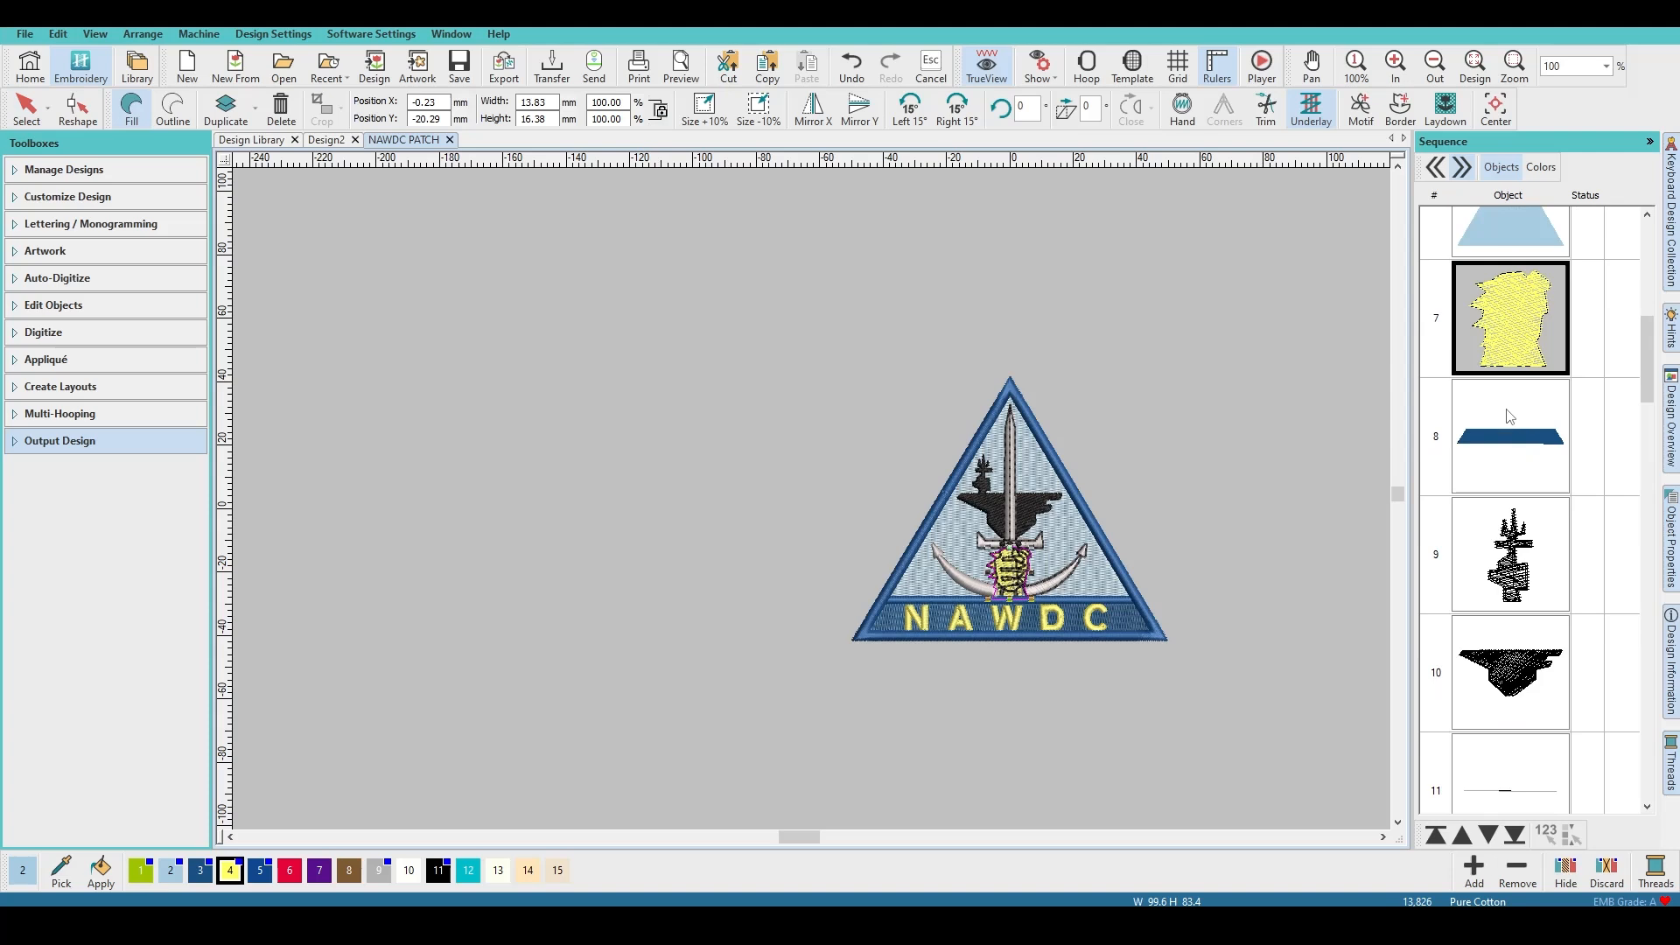
{"action": "left_click", "coordinate": [1230, 483]}
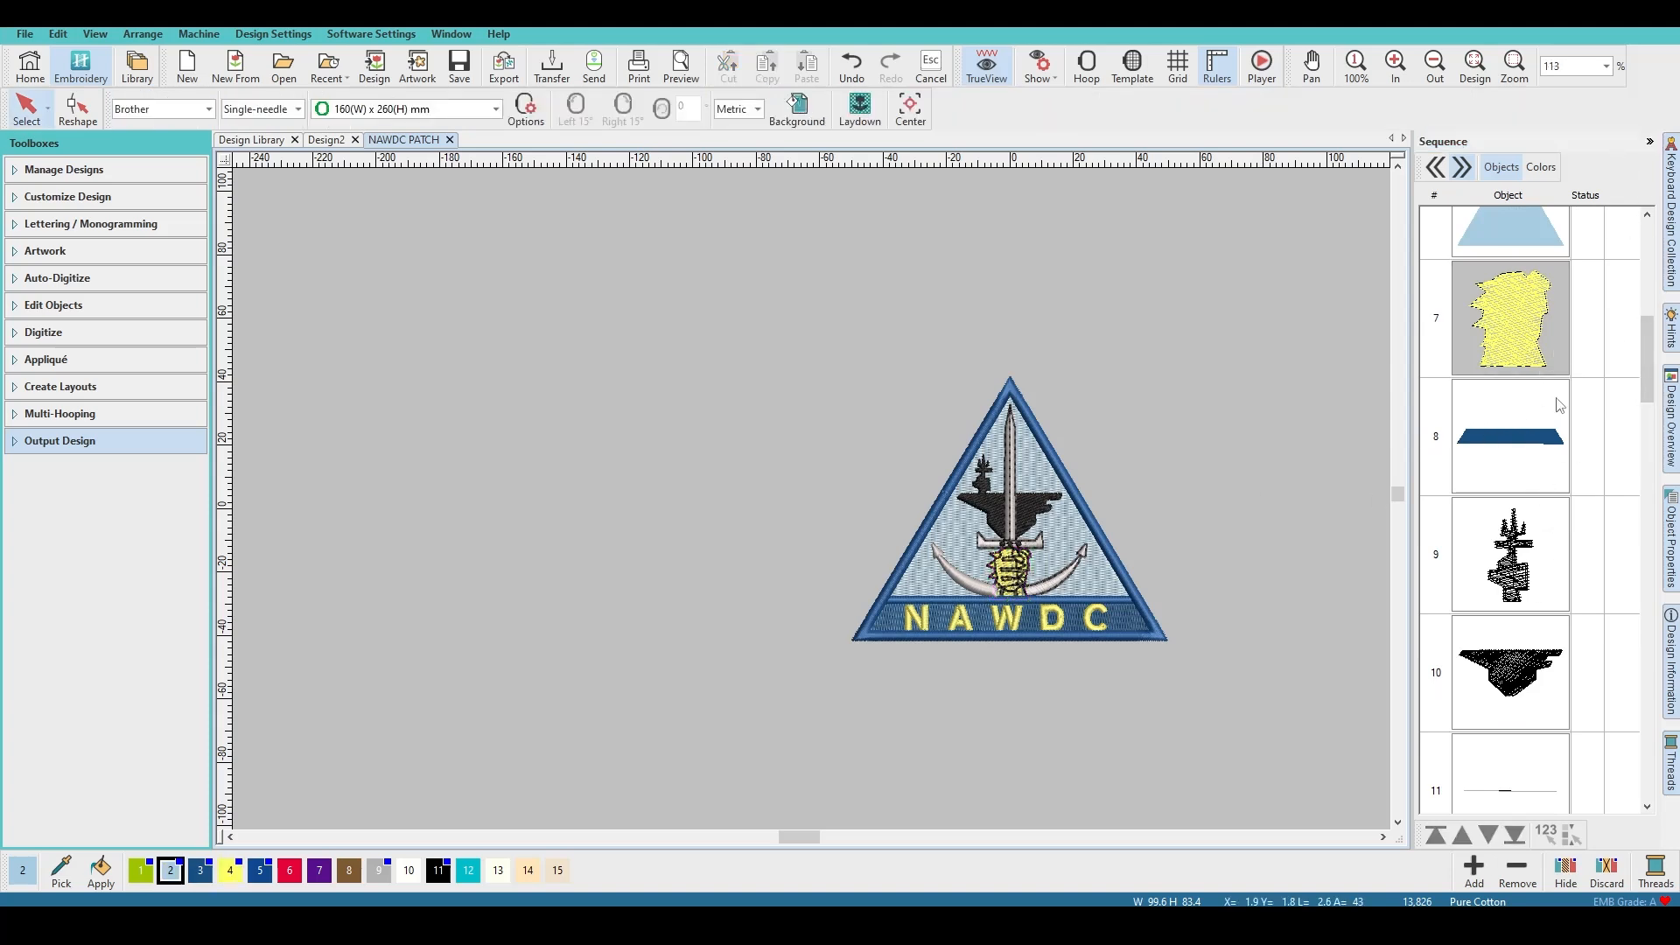
{"action": "left_click", "coordinate": [1650, 141]}
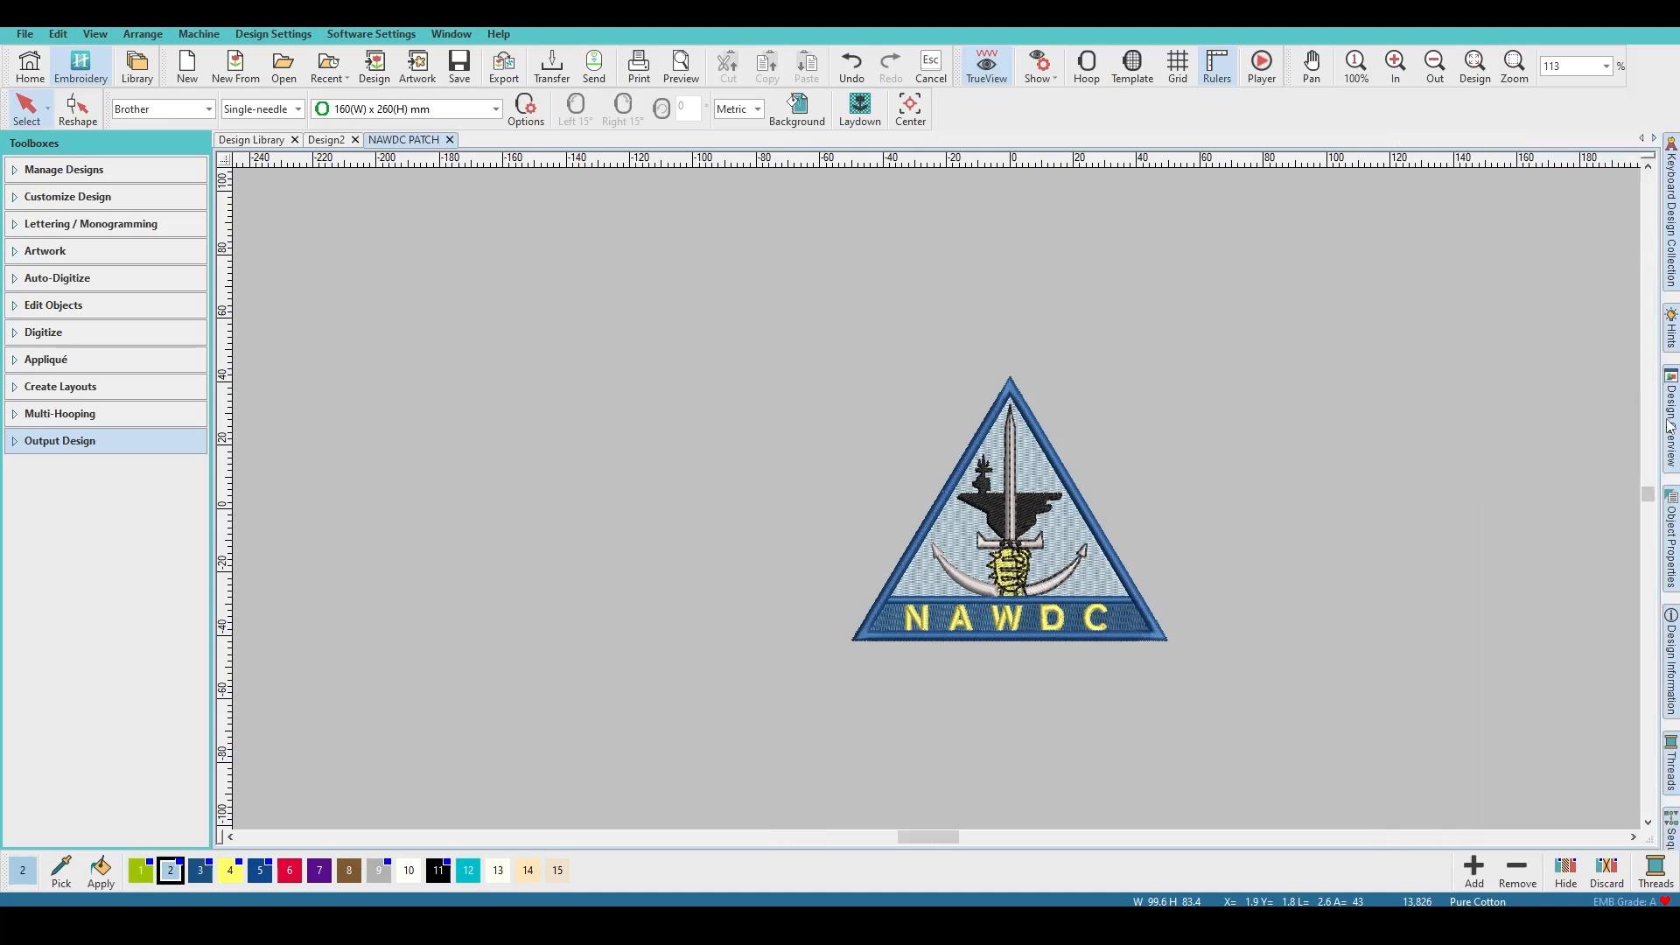
Step: View the Hints, Design Overview and Design Information dockers one after another, collapsing each
{"action": "left_click", "coordinate": [1672, 333]}
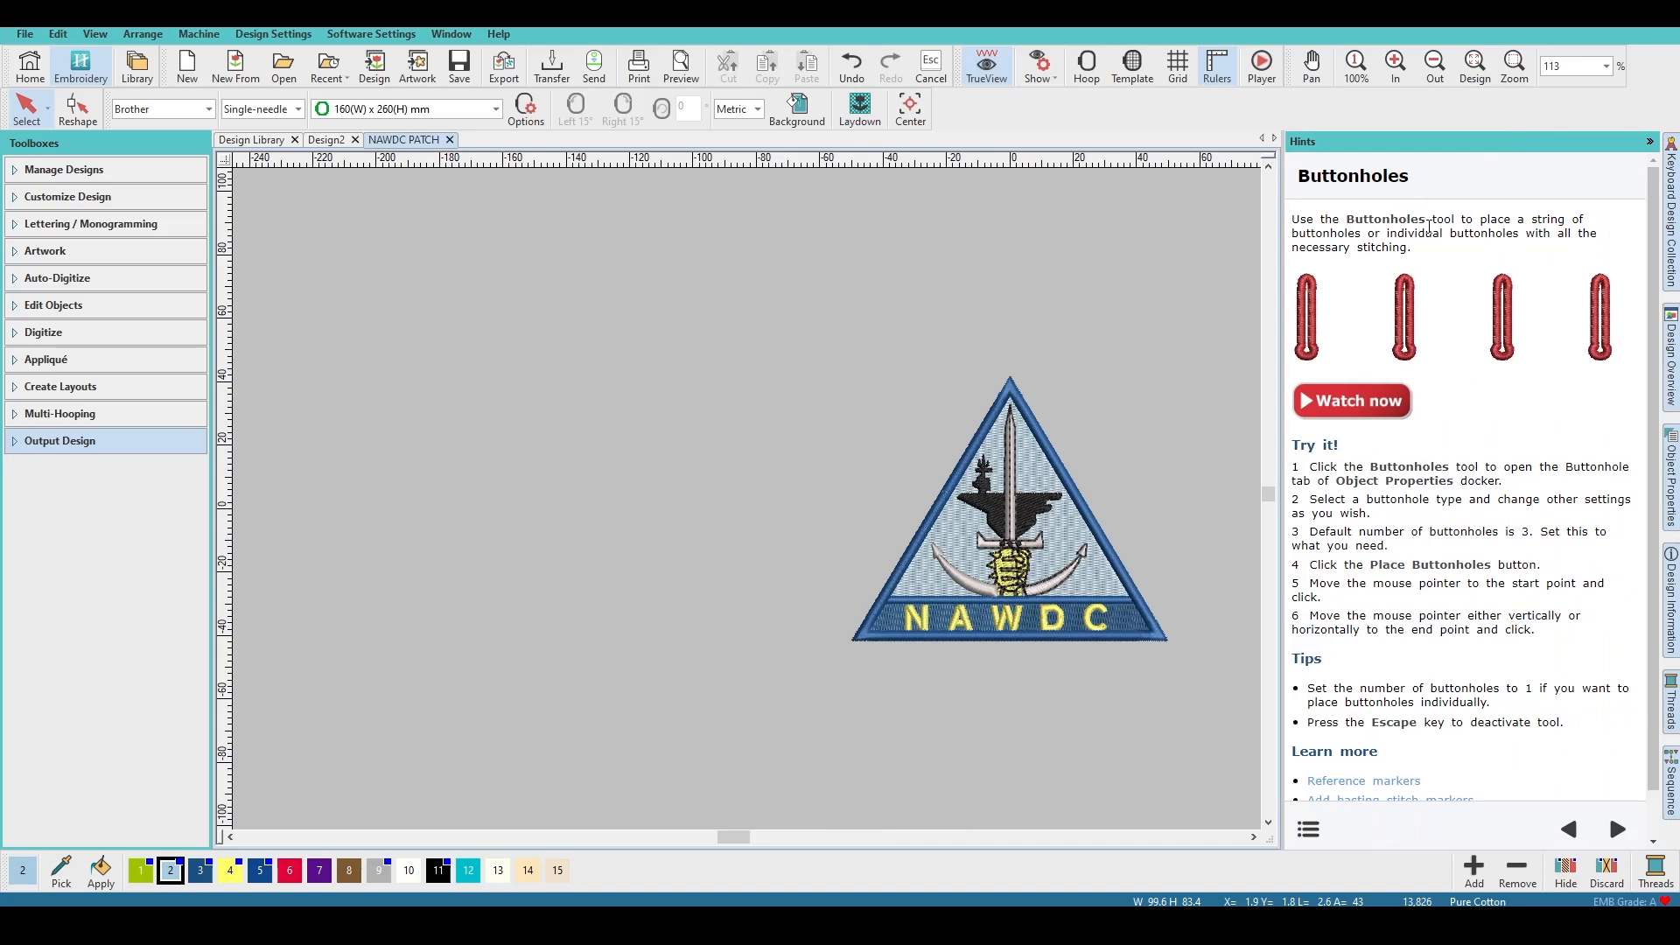
{"action": "left_click", "coordinate": [1649, 141]}
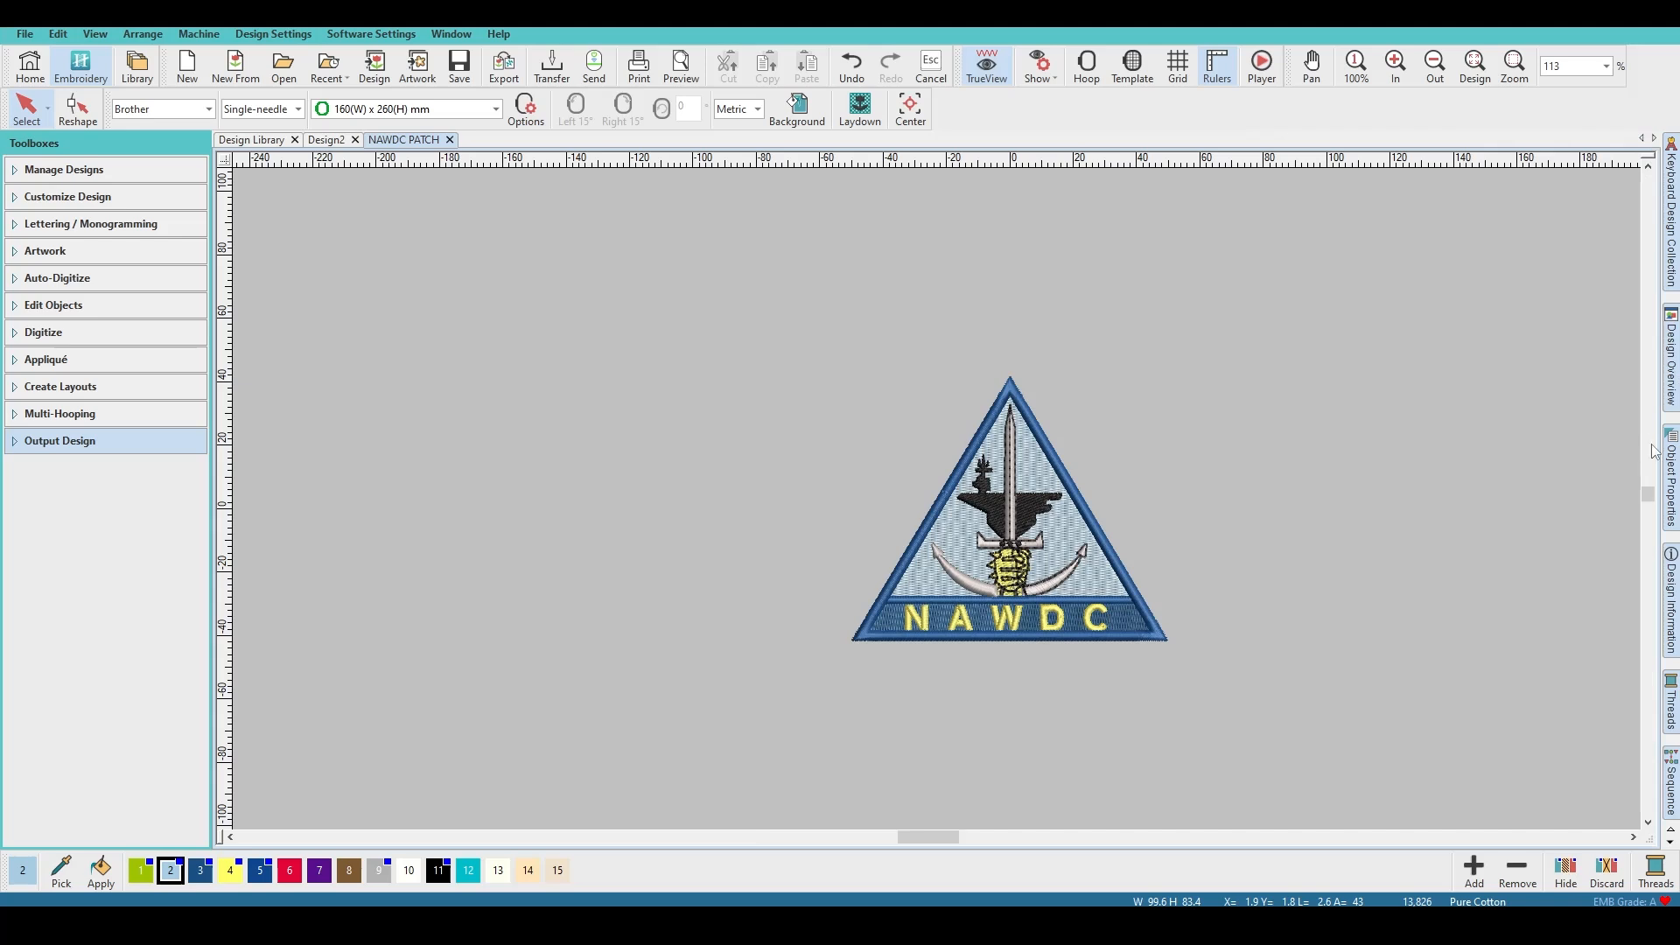
{"action": "left_click", "coordinate": [1672, 371]}
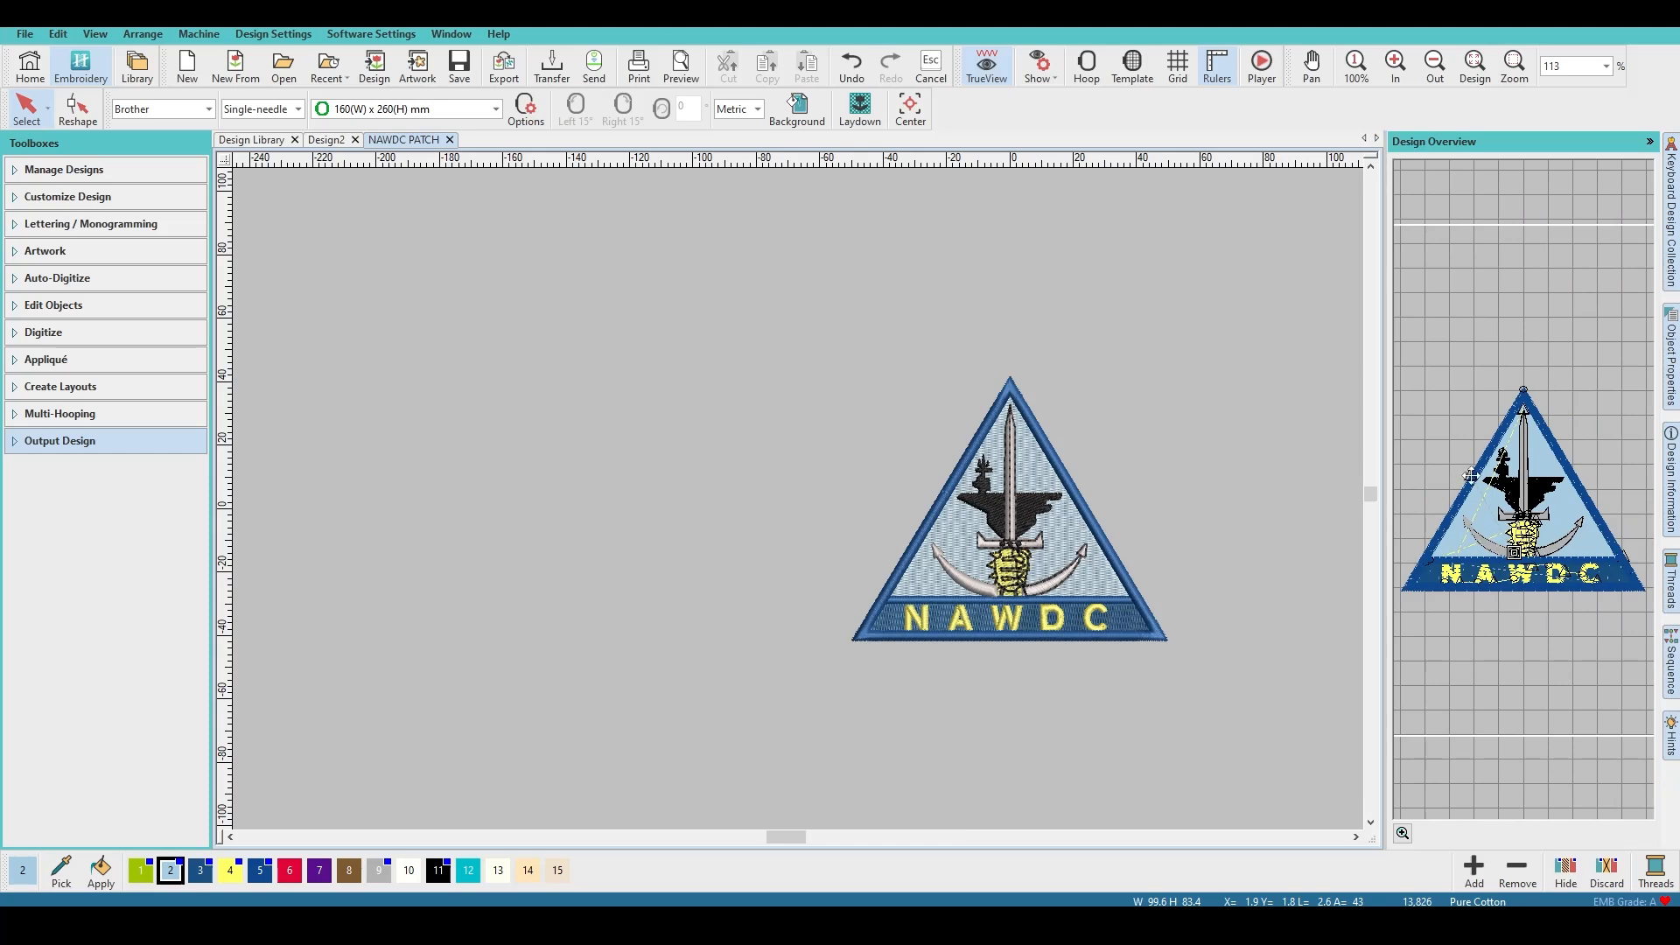
{"action": "left_click", "coordinate": [1650, 142]}
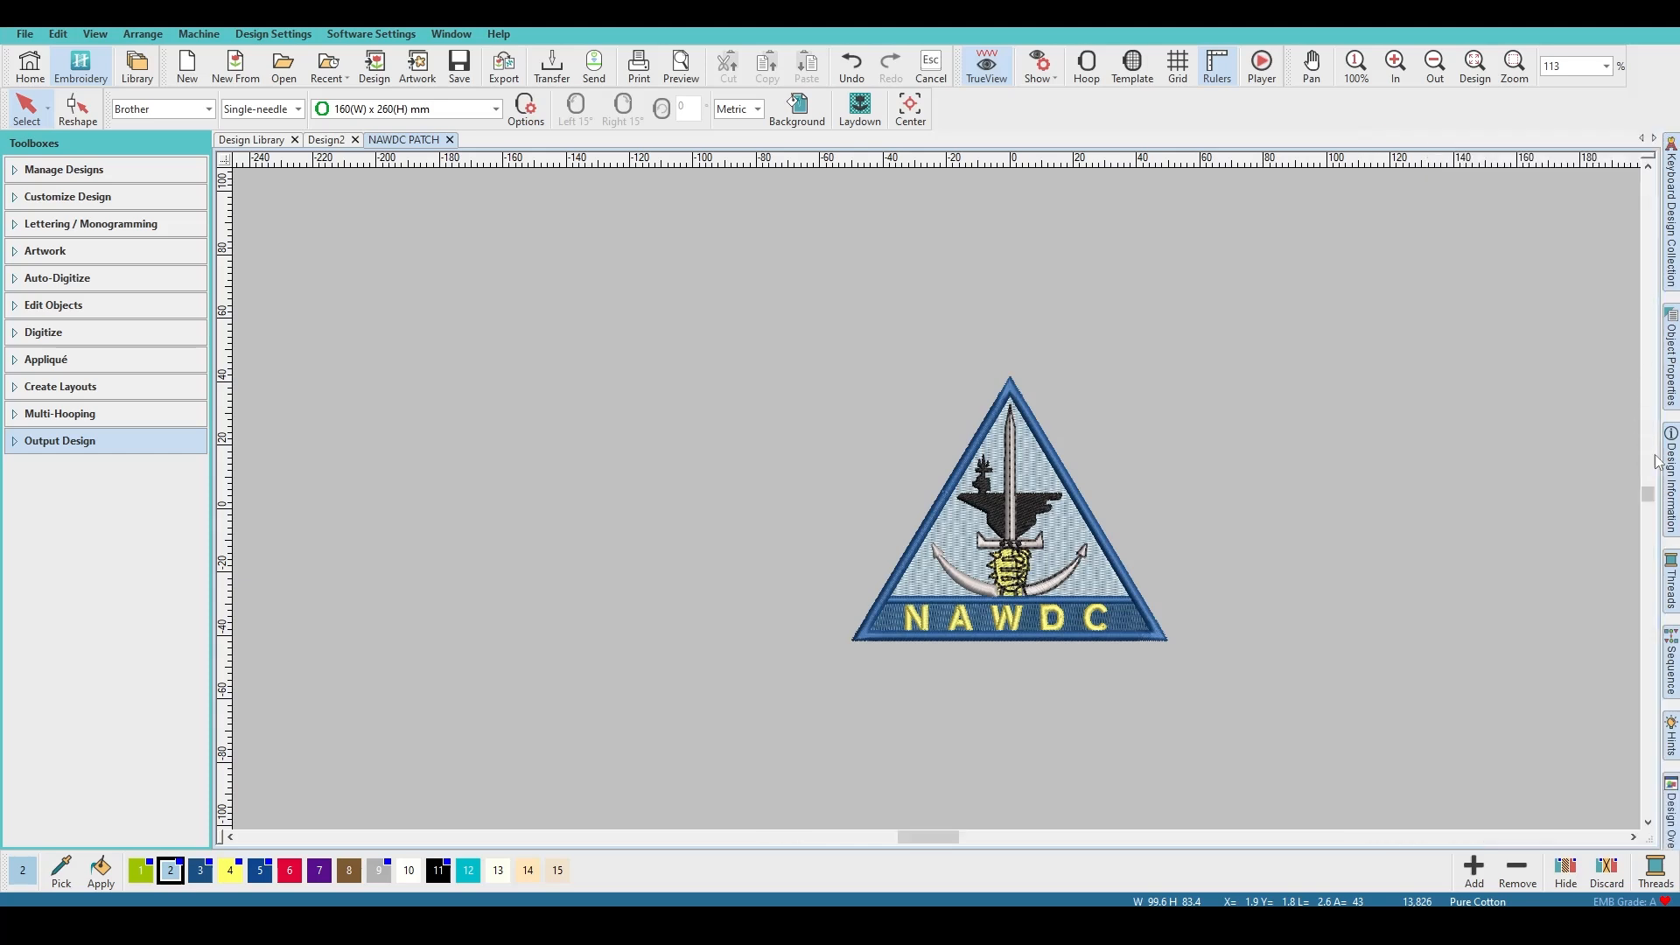
{"action": "left_click", "coordinate": [1671, 479]}
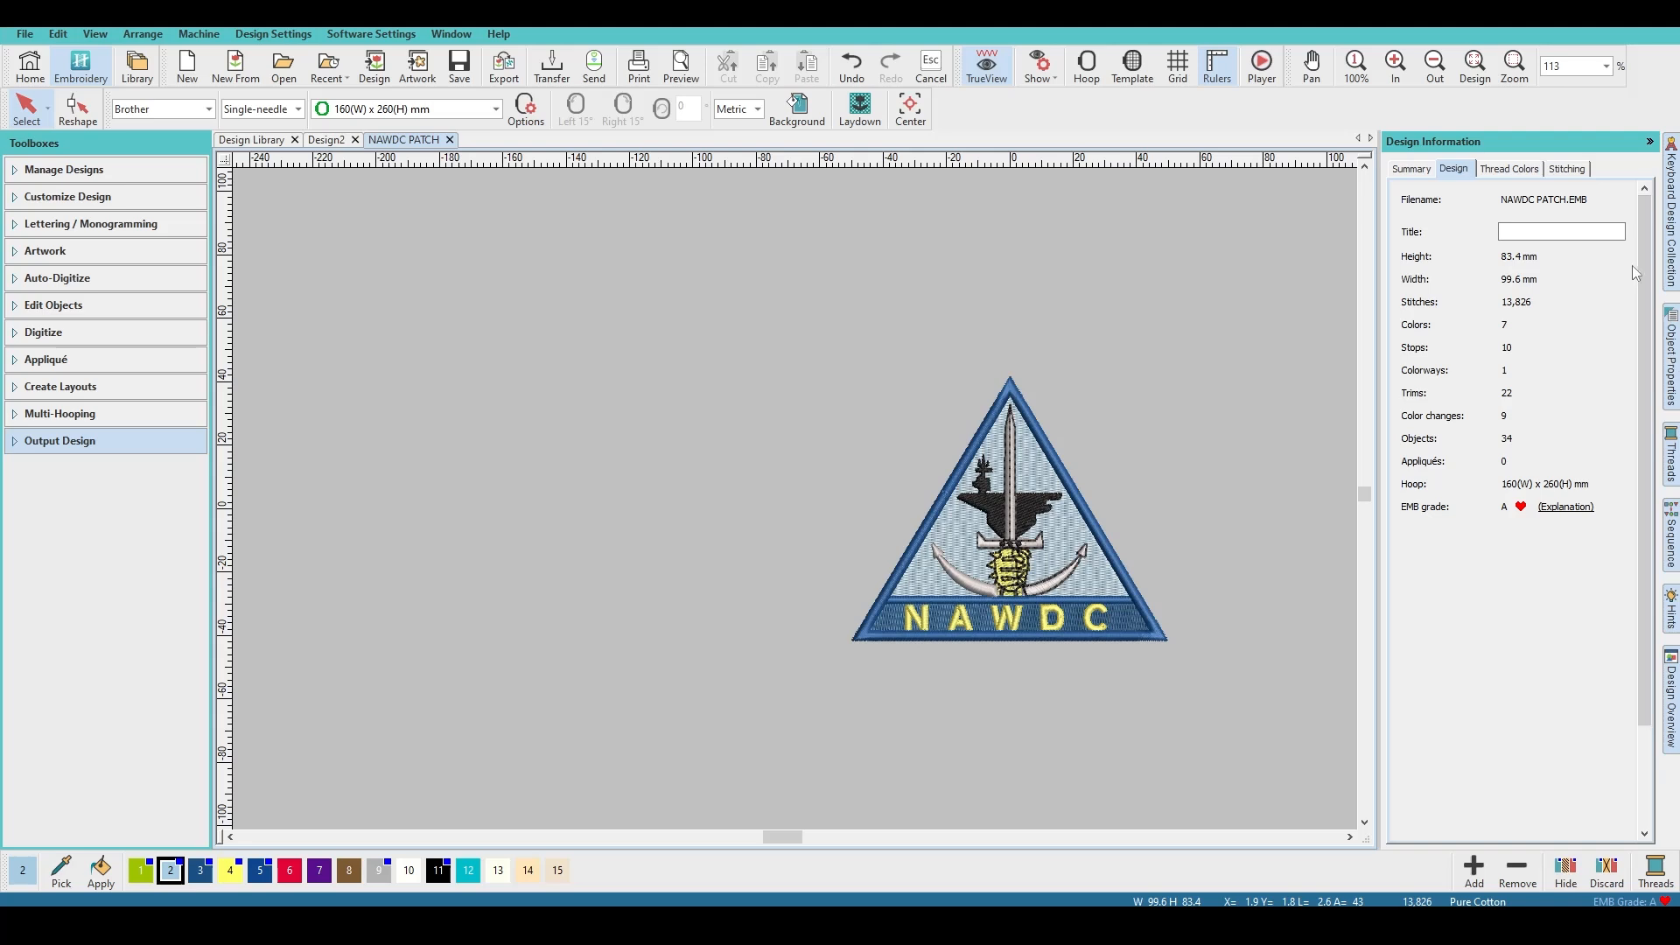
{"action": "left_click", "coordinate": [1650, 142]}
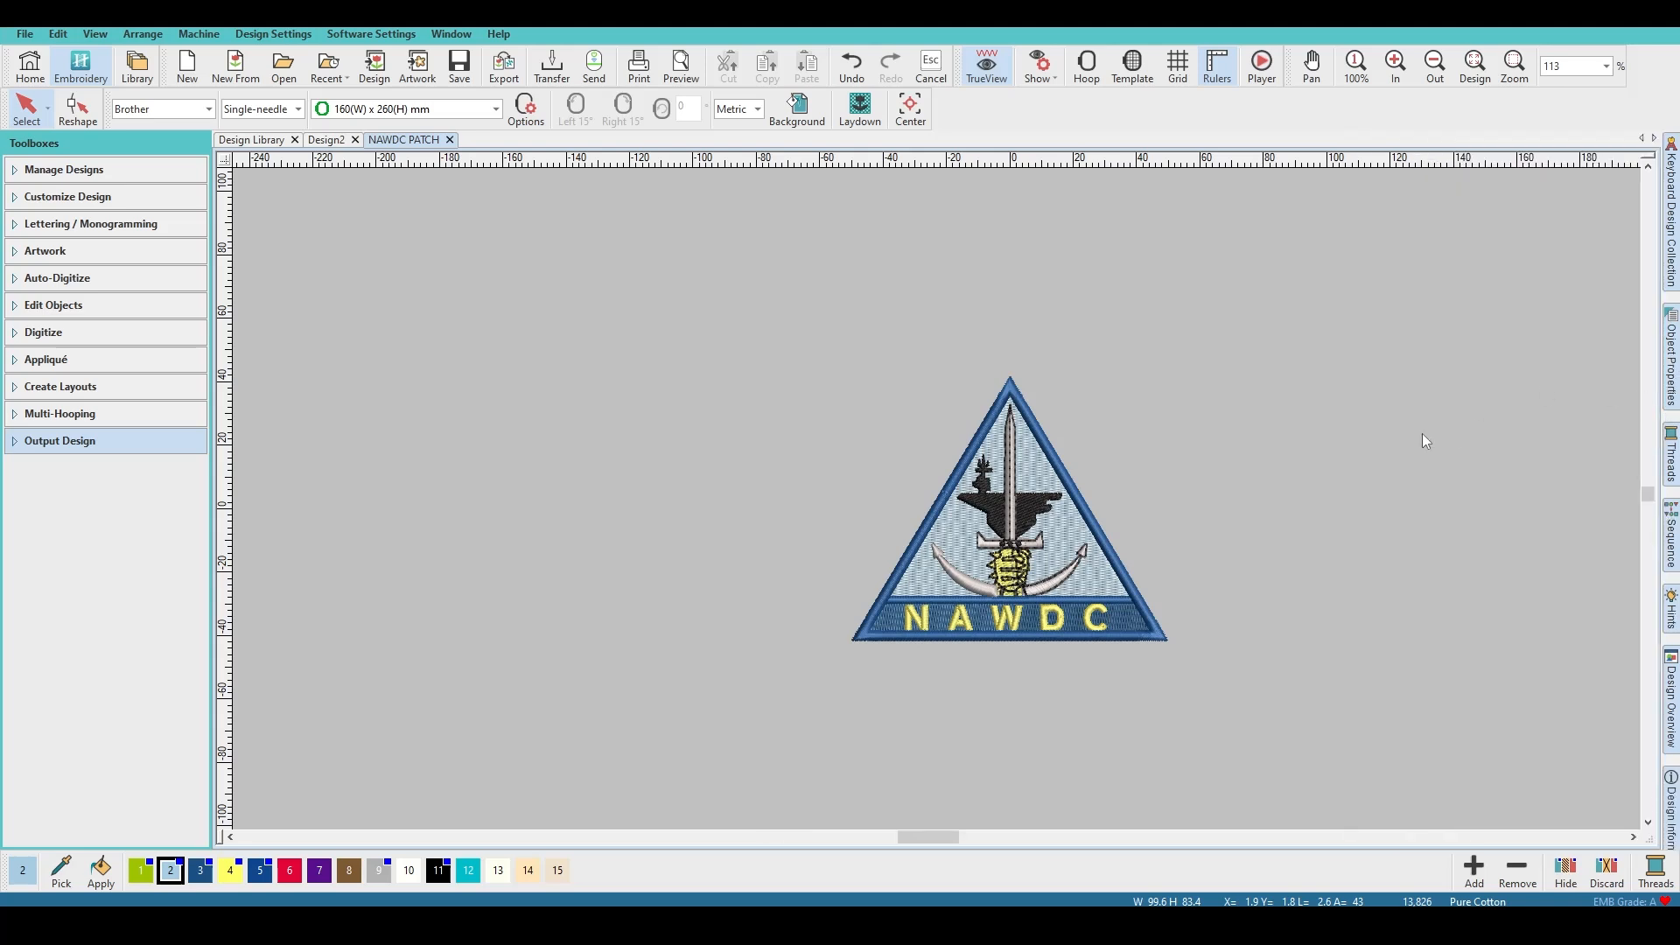
Step: Try Single Run on the patch's blue triangular border, then set its outline stitch type to Stemstitch
{"action": "left_click", "coordinate": [1121, 509]}
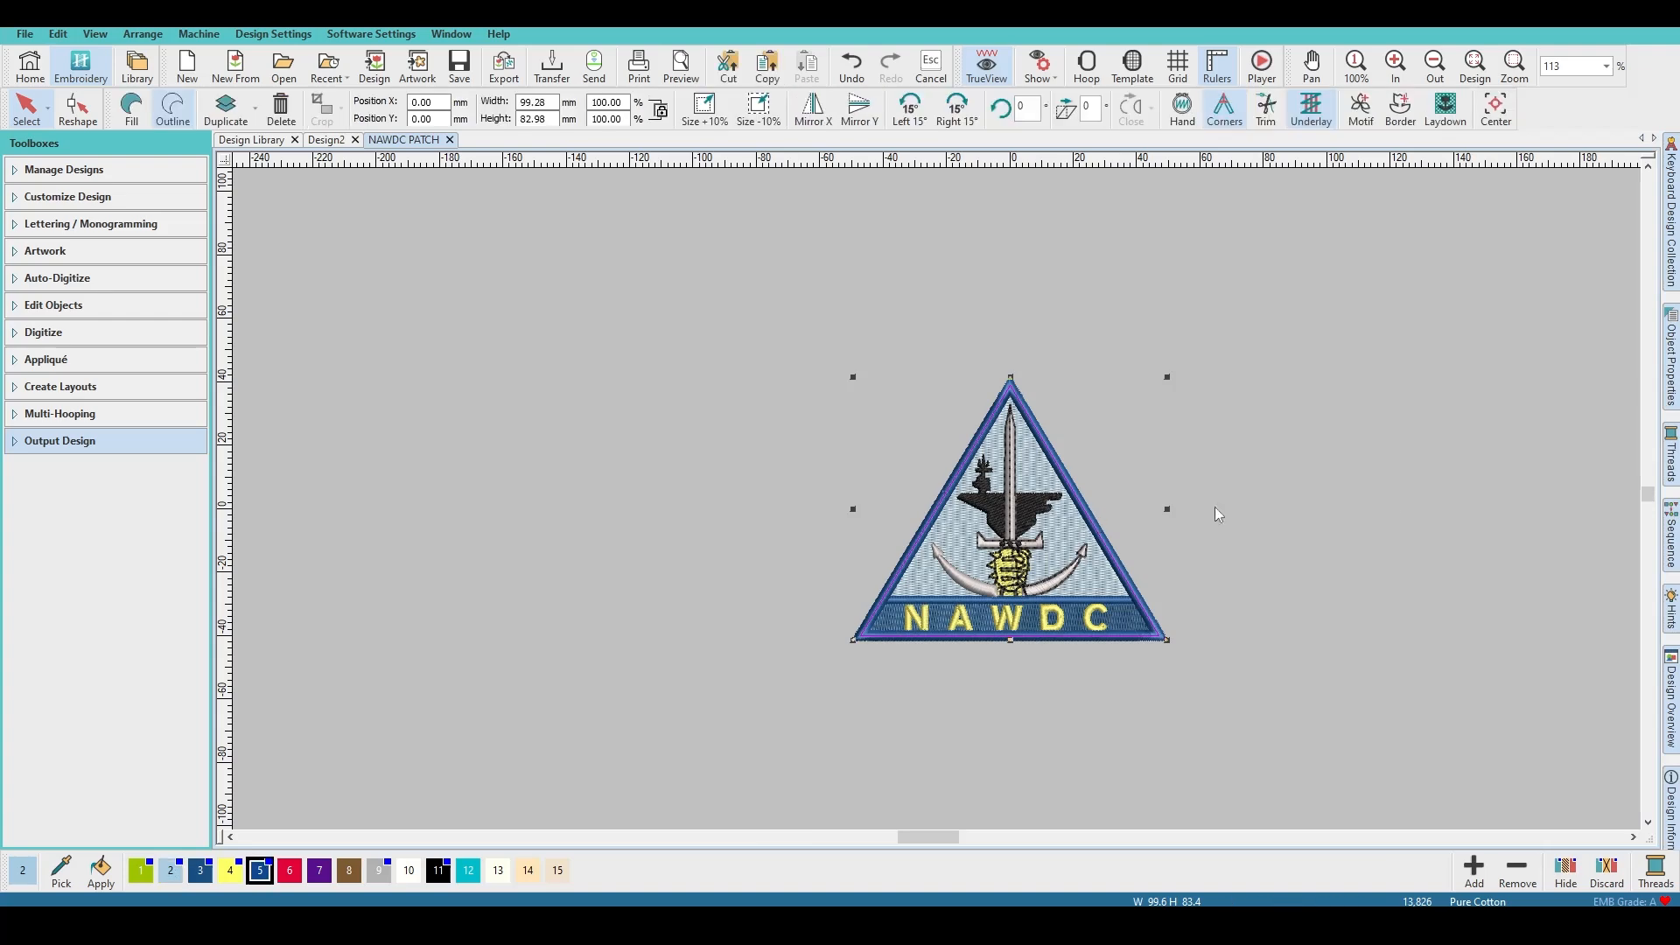
{"action": "left_click", "coordinate": [1669, 376]}
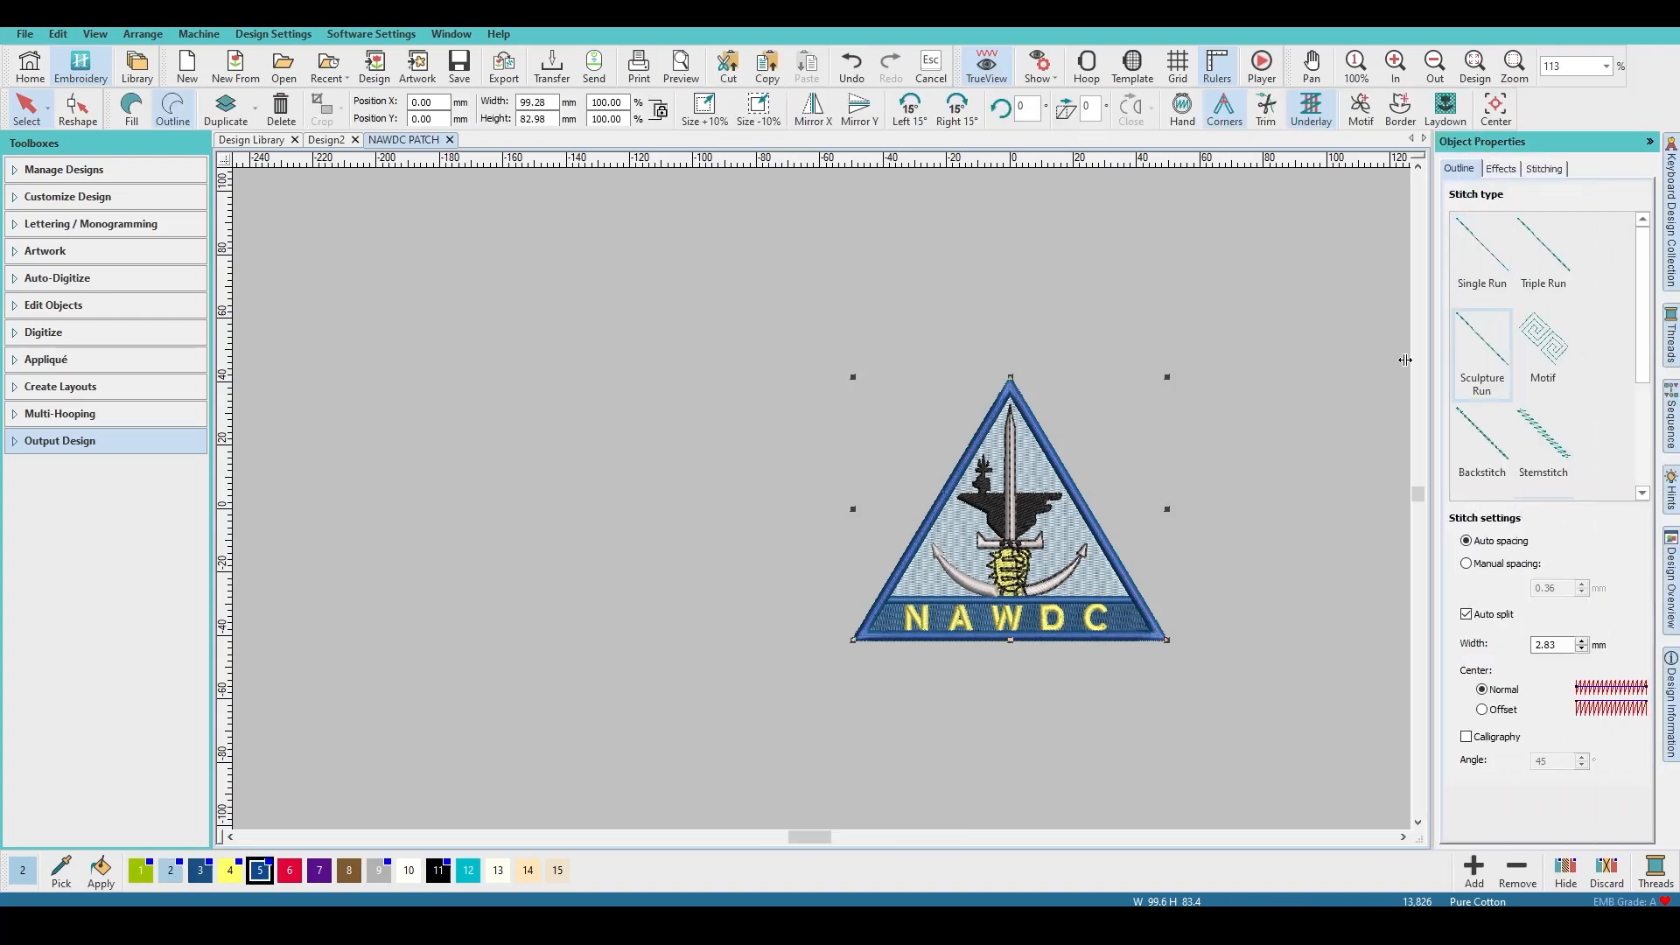
{"action": "scroll", "coordinate": [1110, 446], "scroll_direction": "up", "scroll_amount": 5}
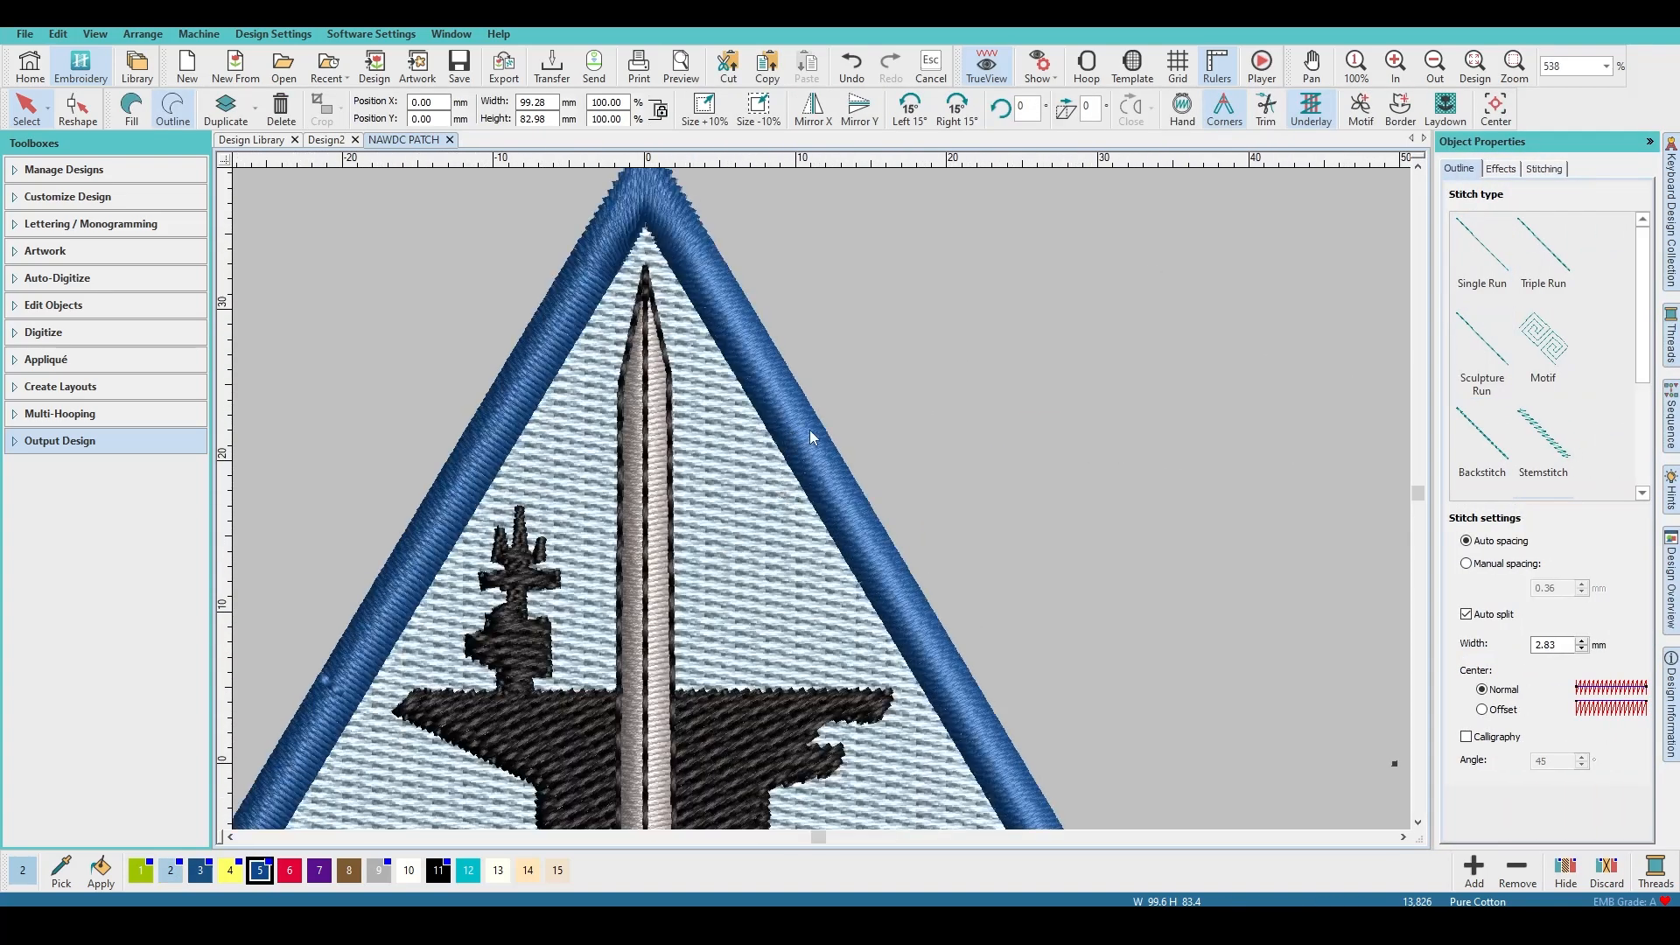
{"action": "left_click", "coordinate": [1478, 256]}
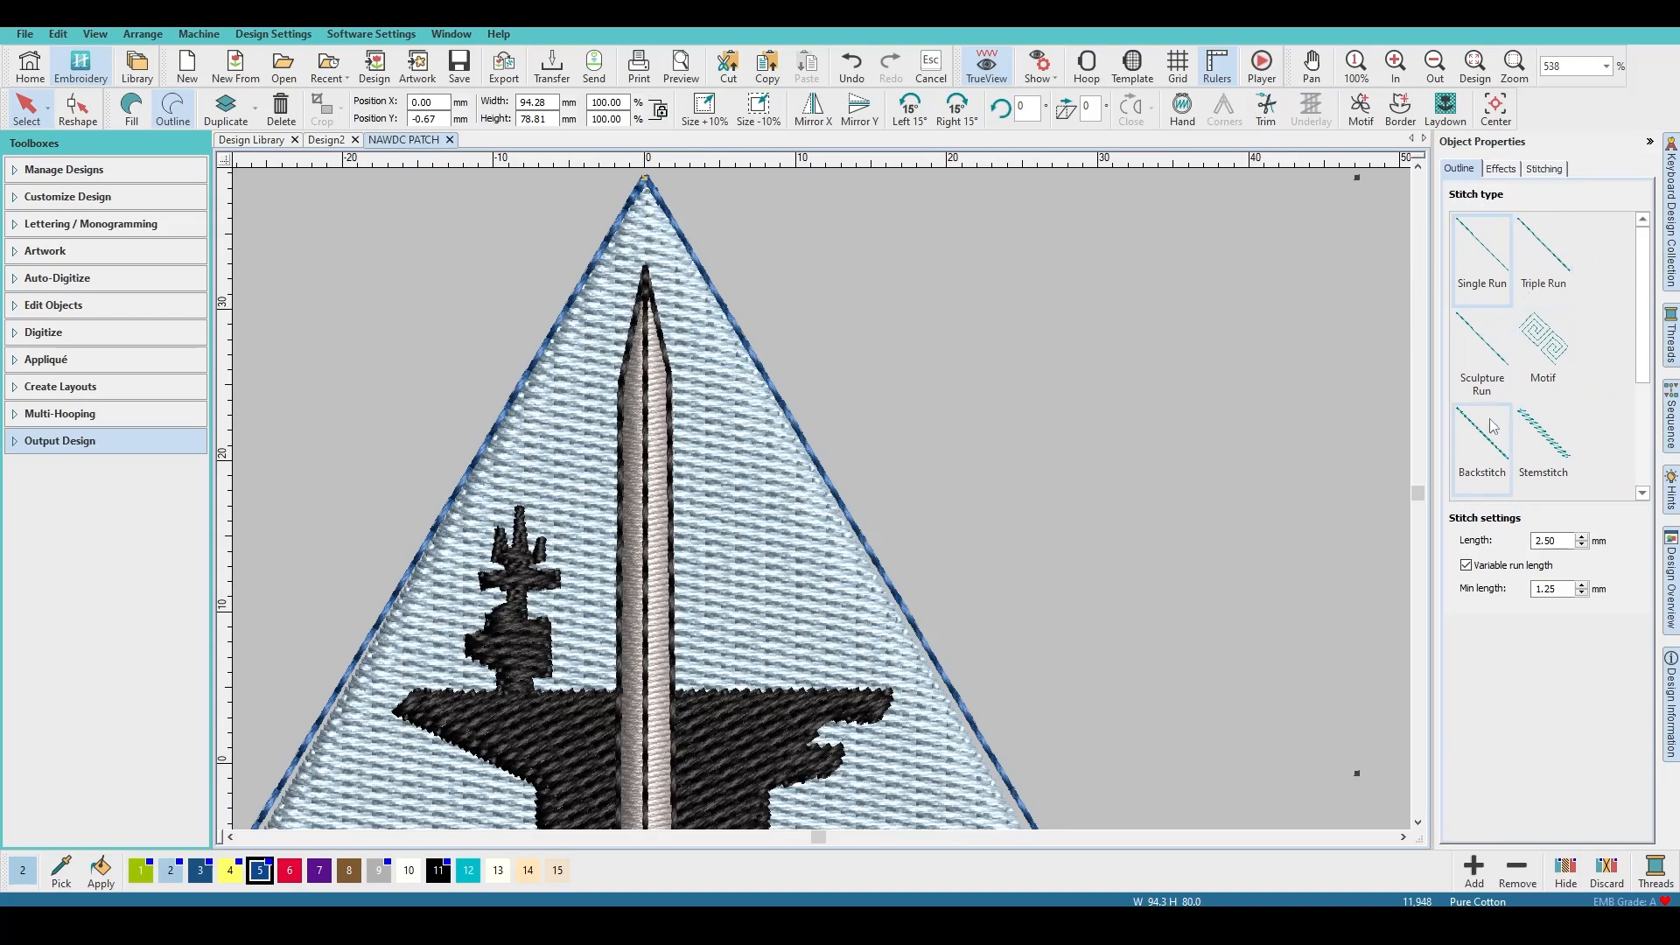
{"action": "left_click", "coordinate": [1542, 437]}
{"action": "scroll", "coordinate": [816, 502], "scroll_direction": "down", "scroll_amount": 3}
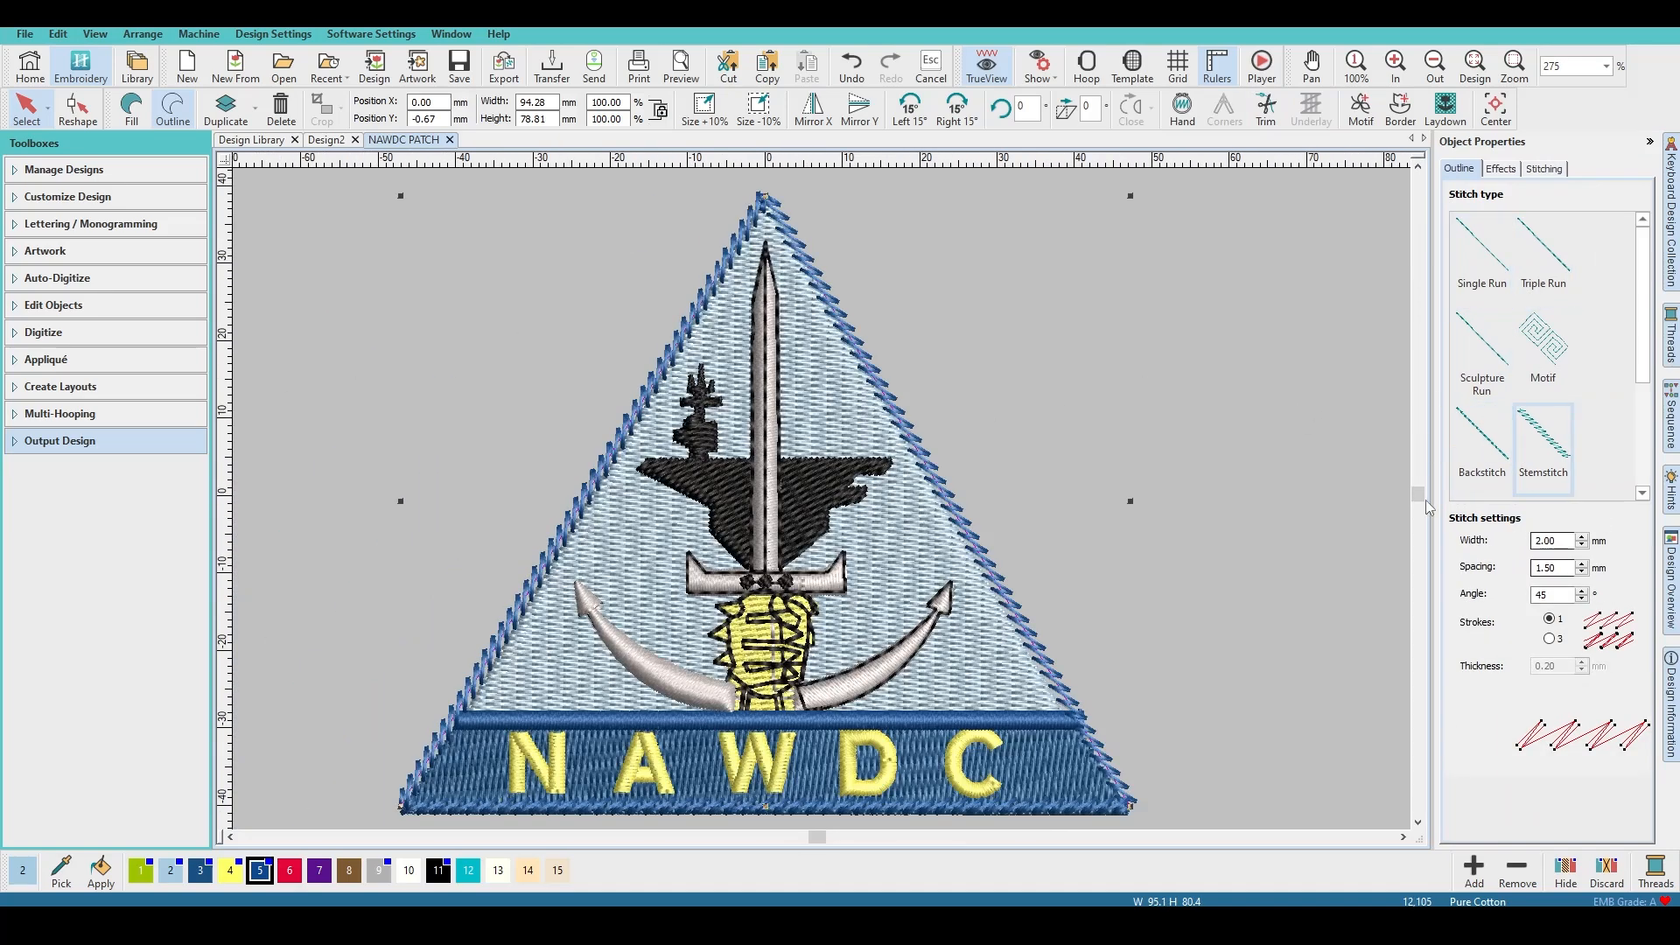
Step: Change the black ship hull's fill to Embossed and view its advanced pattern settings and available effects
{"action": "left_click", "coordinate": [811, 505]}
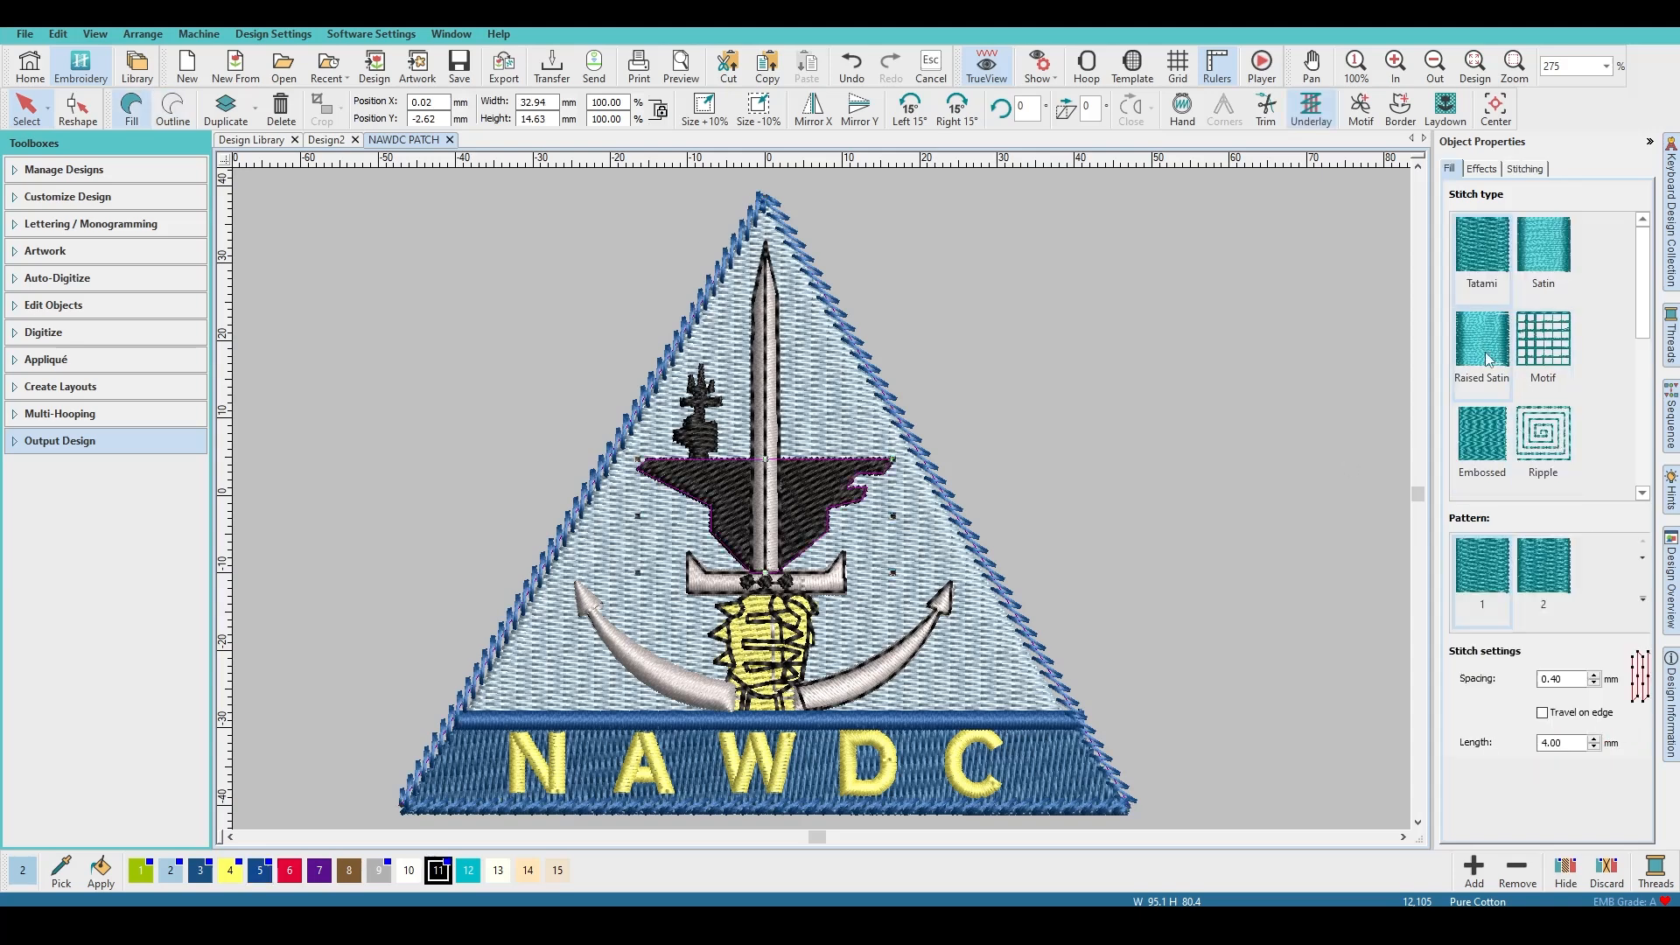
{"action": "left_click", "coordinate": [1482, 453]}
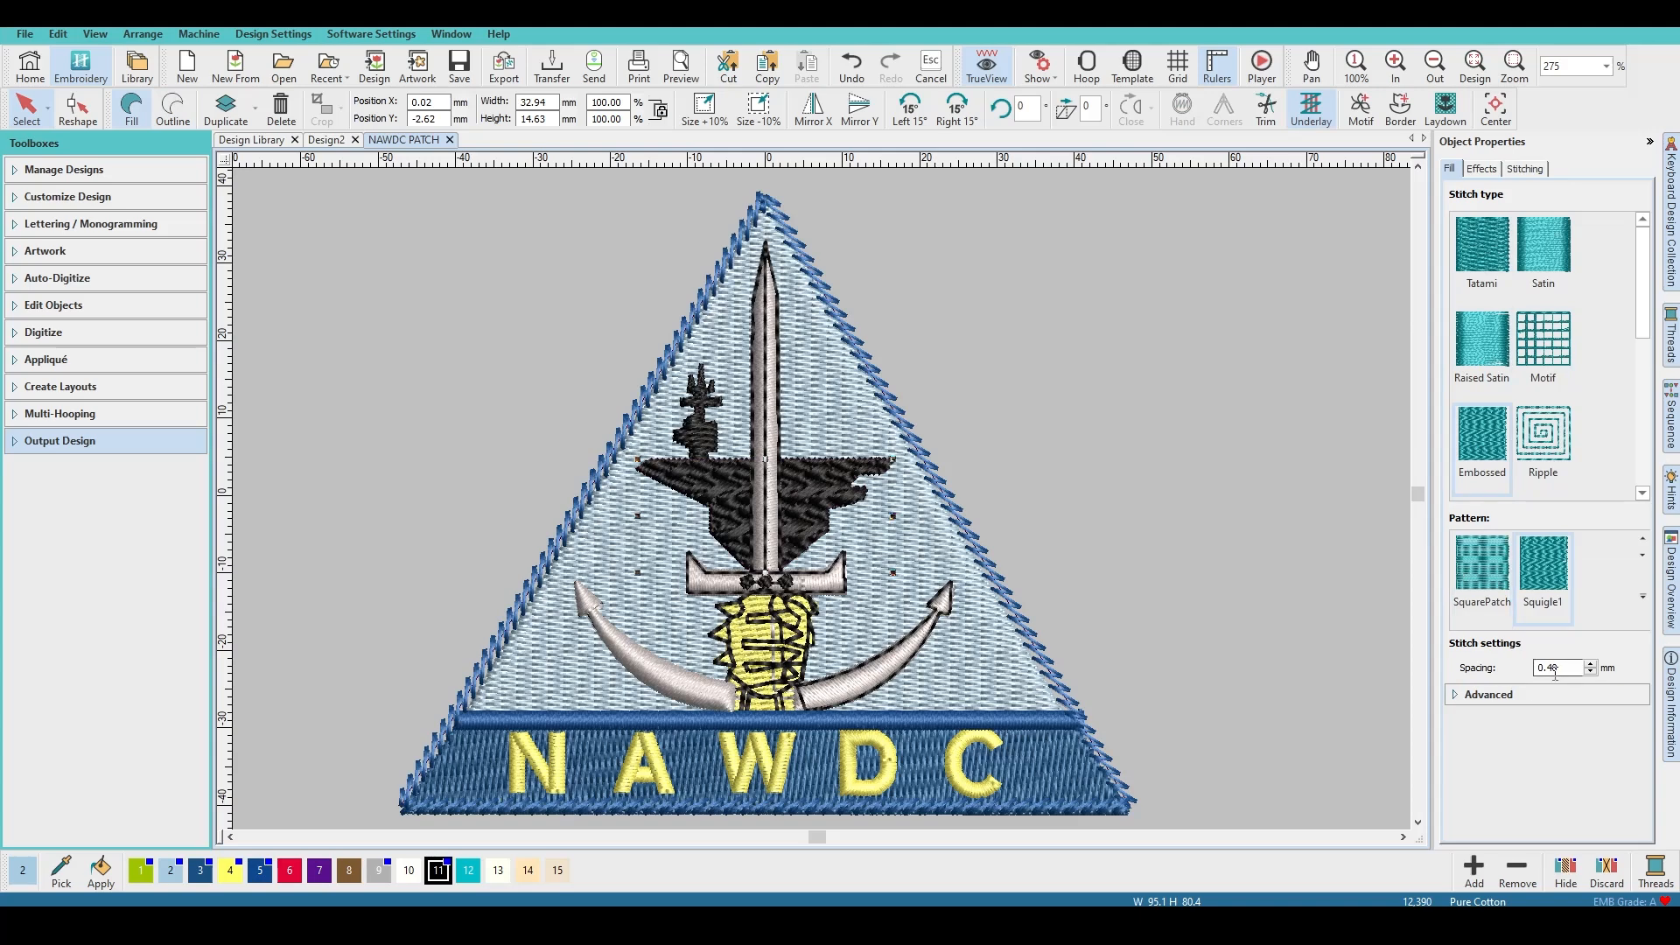
{"action": "left_click", "coordinate": [1489, 696]}
{"action": "scroll", "coordinate": [1516, 754], "scroll_direction": "down", "scroll_amount": 2}
{"action": "scroll", "coordinate": [1517, 754], "scroll_direction": "down", "scroll_amount": 2}
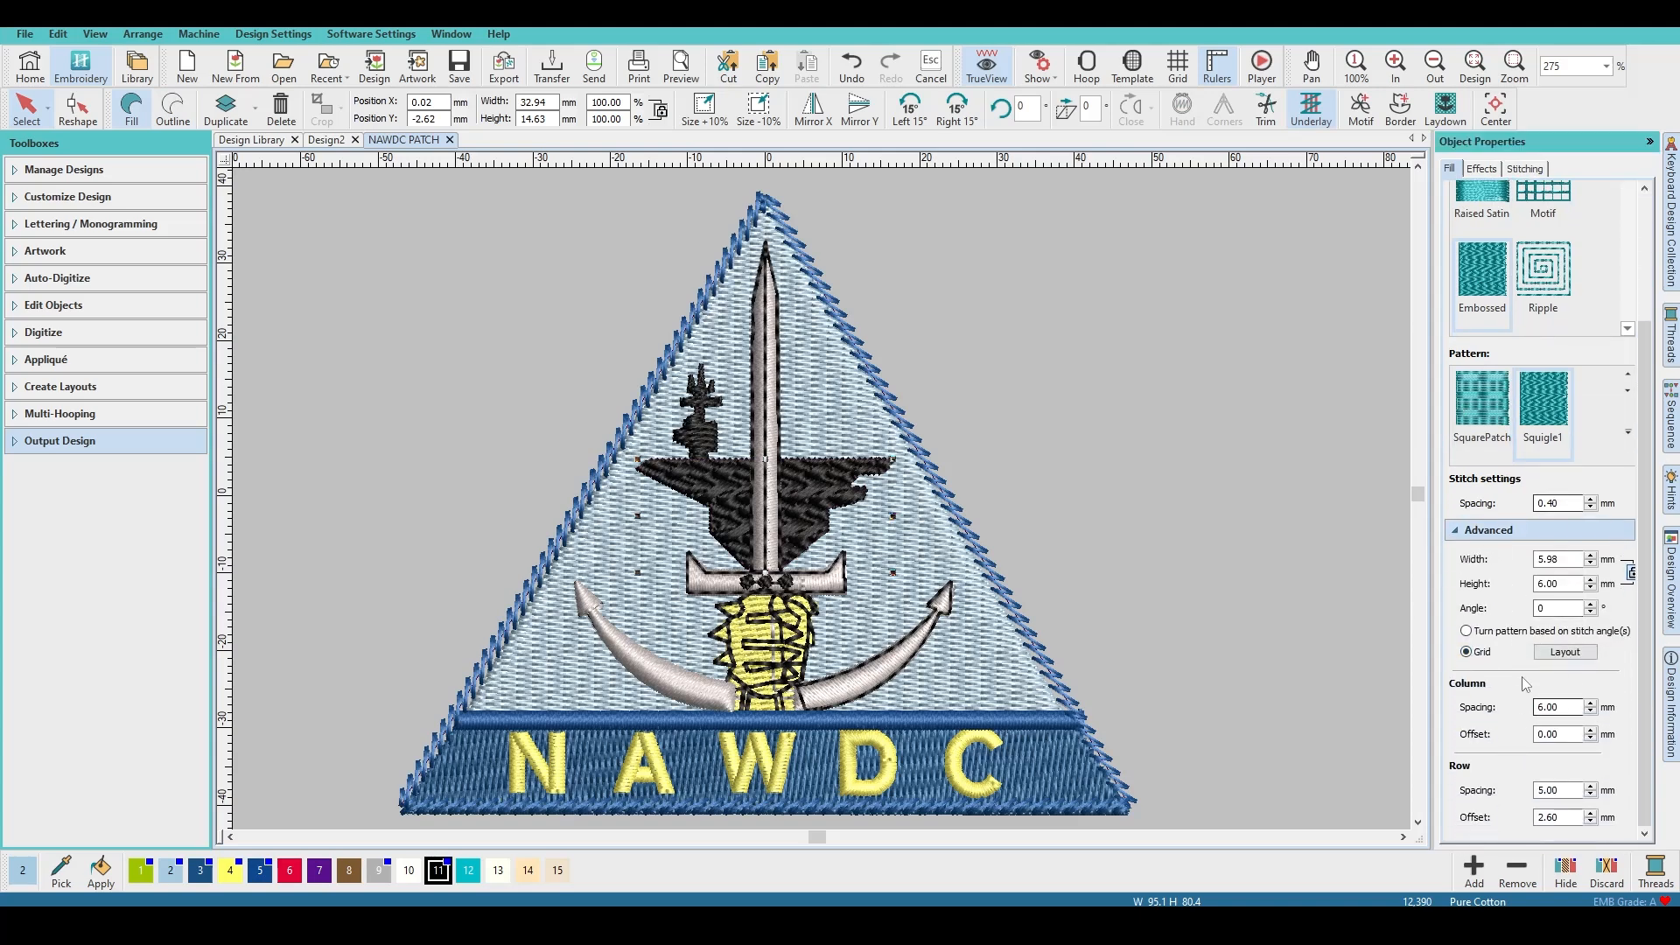
{"action": "left_click", "coordinate": [1481, 168]}
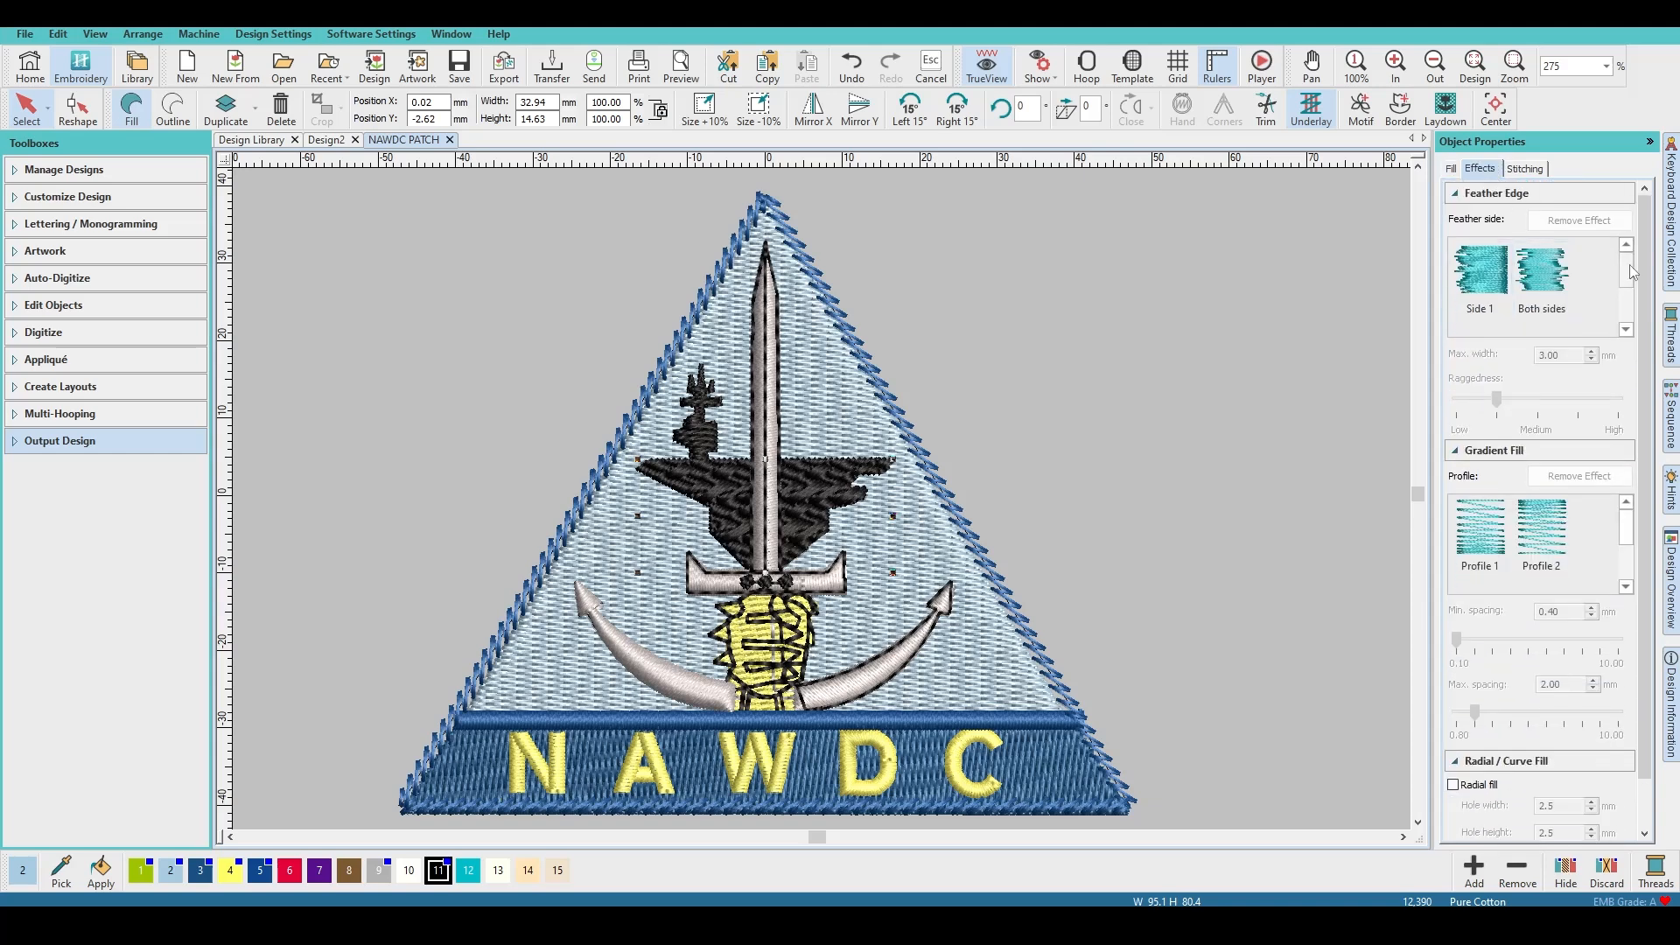
{"action": "scroll", "coordinate": [1575, 507], "scroll_direction": "down", "scroll_amount": 2}
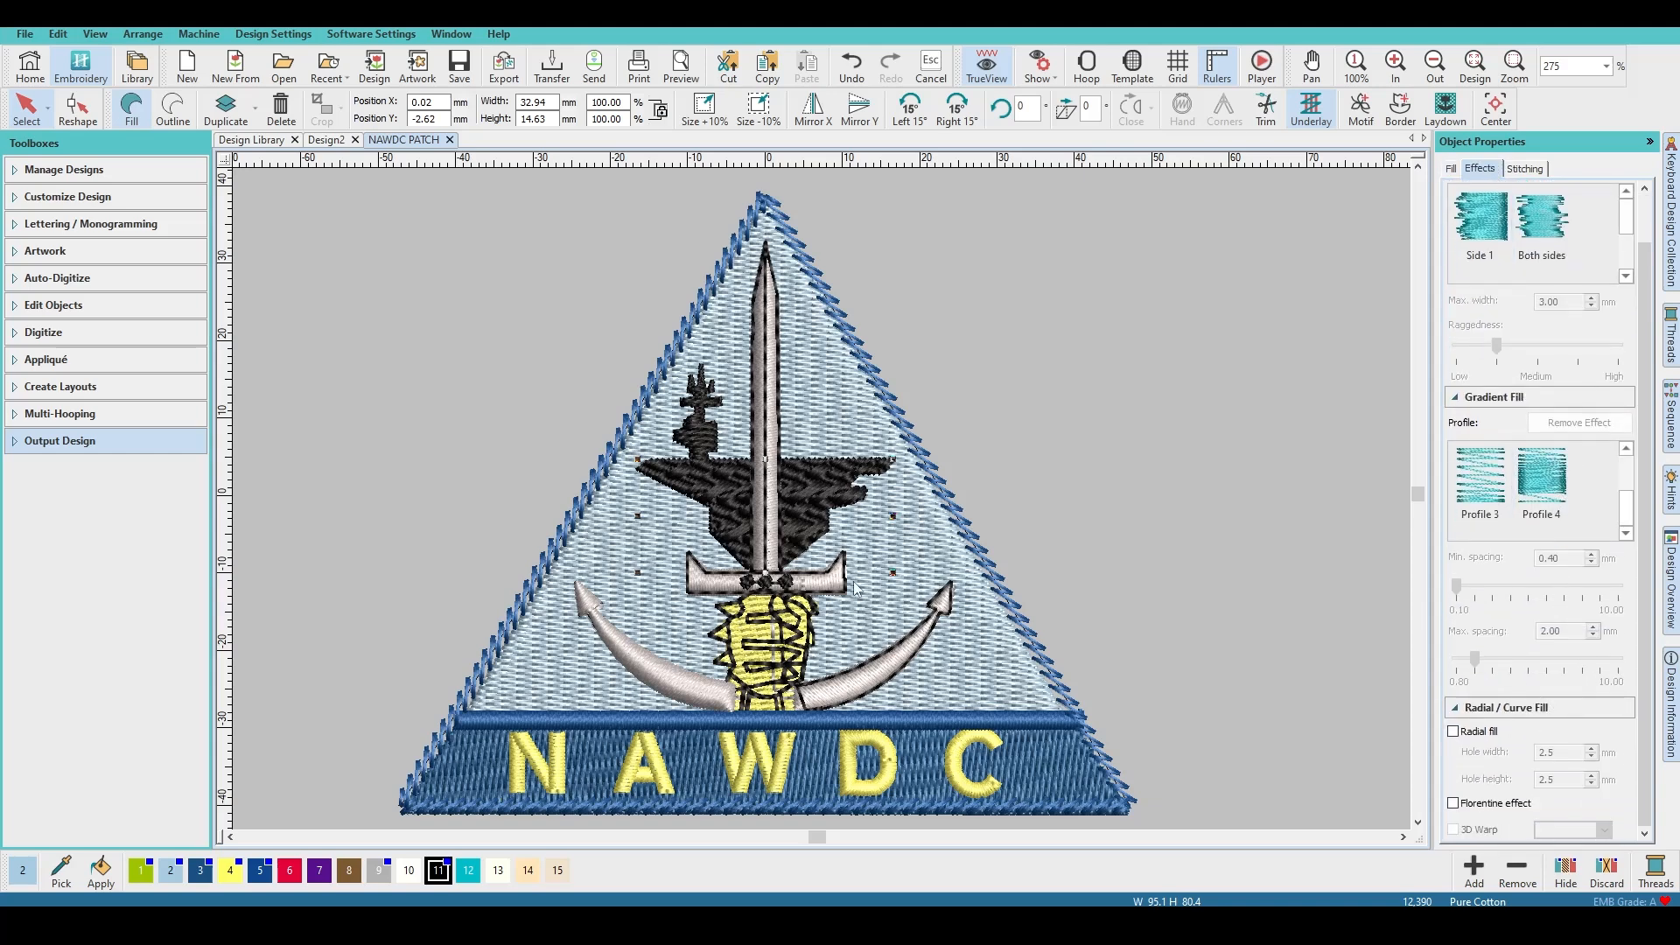
Step: Apply the Radial fill effect to the patch's light blue background triangle
{"action": "left_click", "coordinate": [1063, 427]}
{"action": "left_click", "coordinate": [878, 564]}
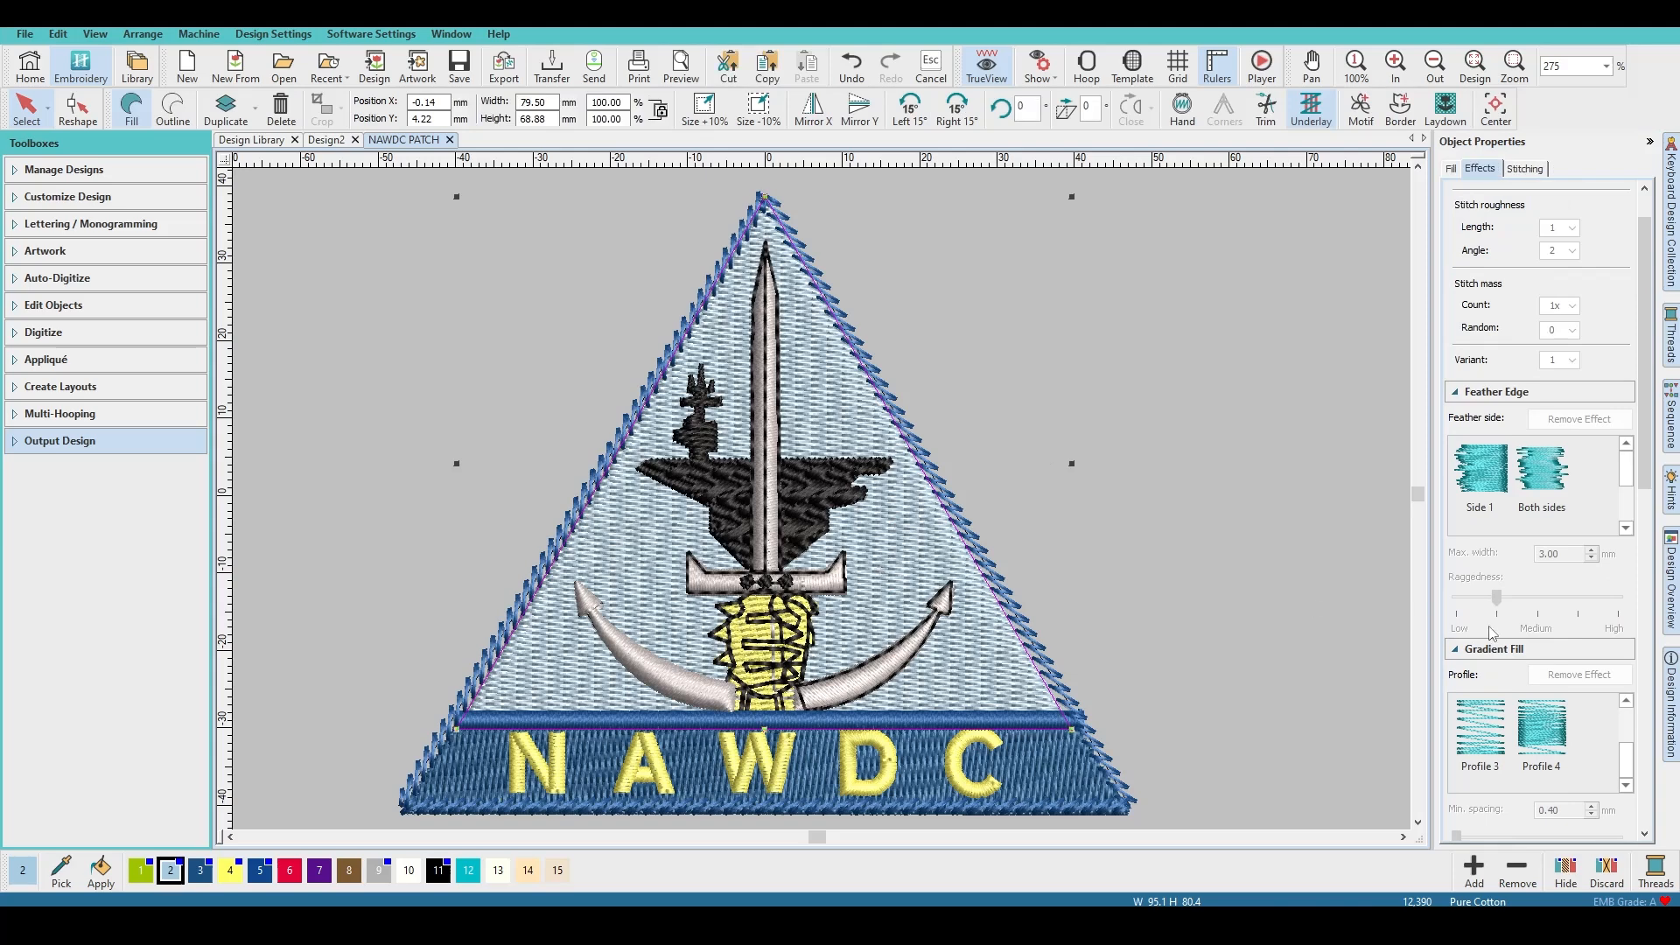
{"action": "scroll", "coordinate": [1583, 550], "scroll_direction": "down", "scroll_amount": 3}
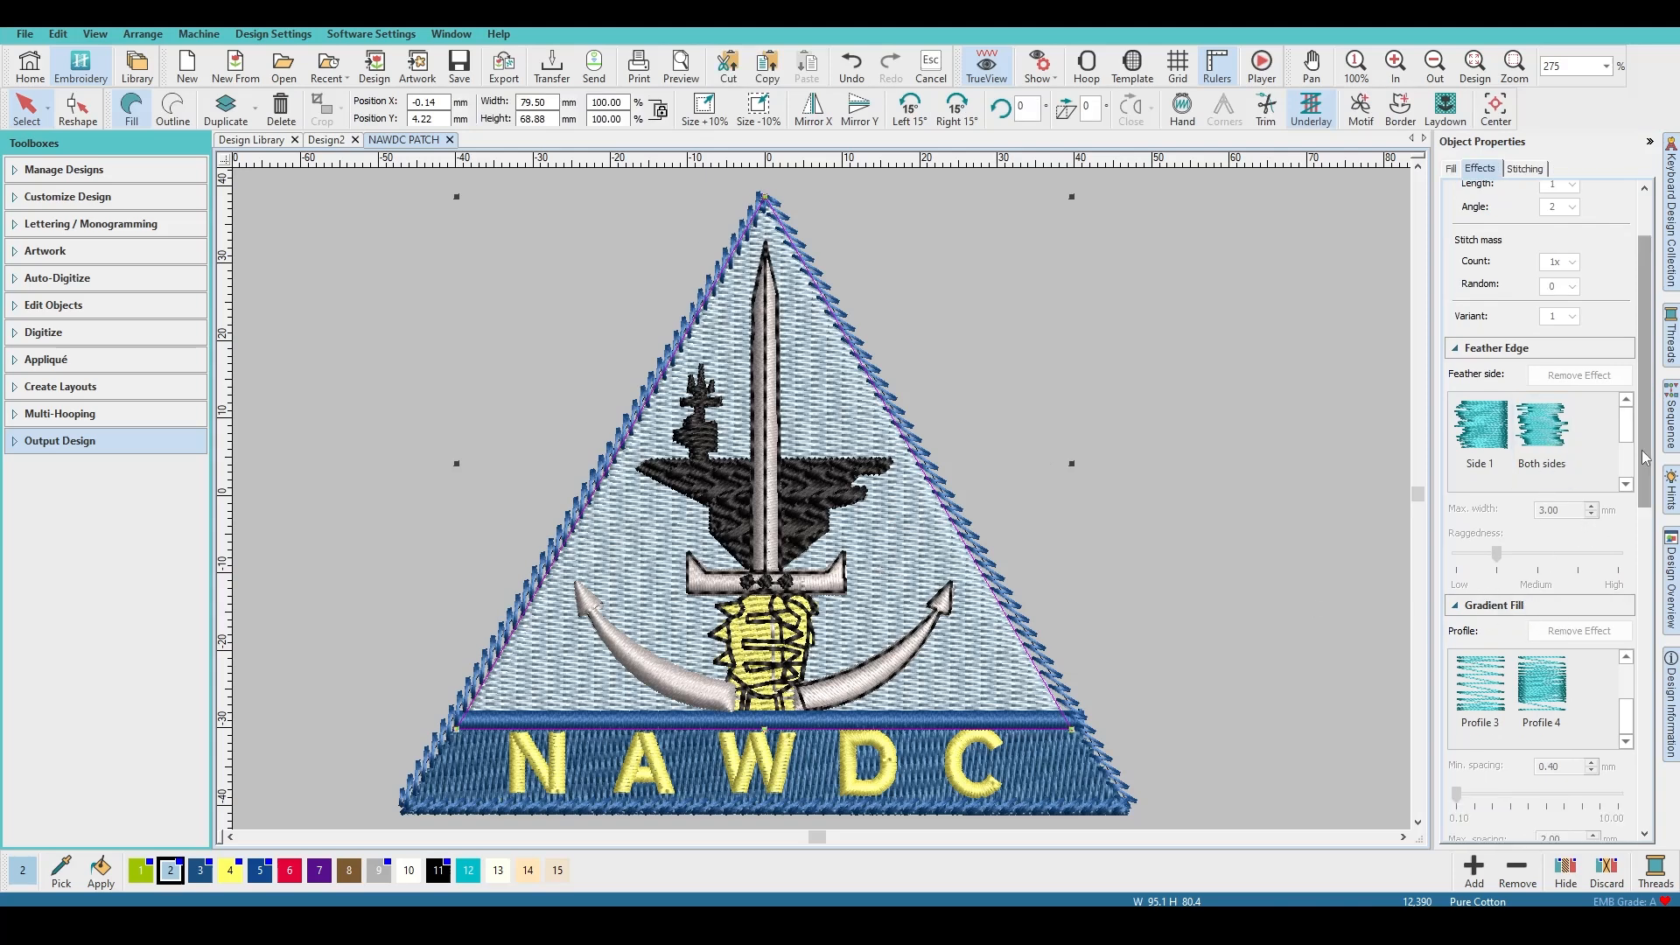
{"action": "left_click_drag", "start_coordinate": [1645, 458], "coordinate": [1636, 590]}
{"action": "scroll", "coordinate": [1643, 595], "scroll_direction": "down", "scroll_amount": 6}
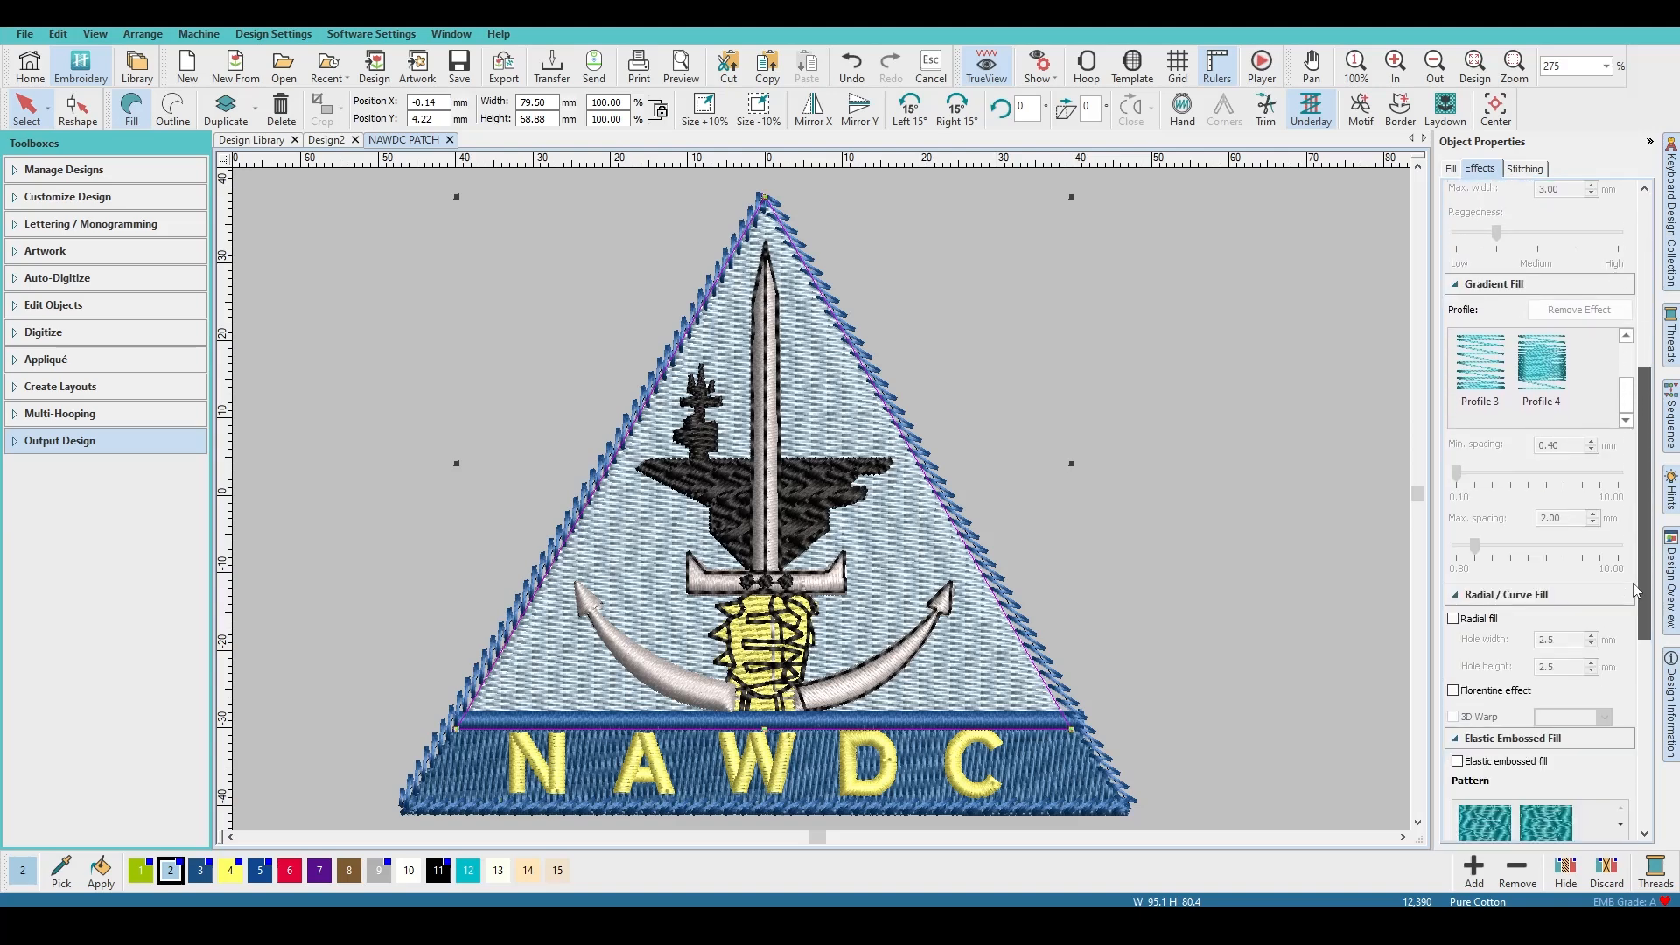
{"action": "left_click", "coordinate": [1453, 618]}
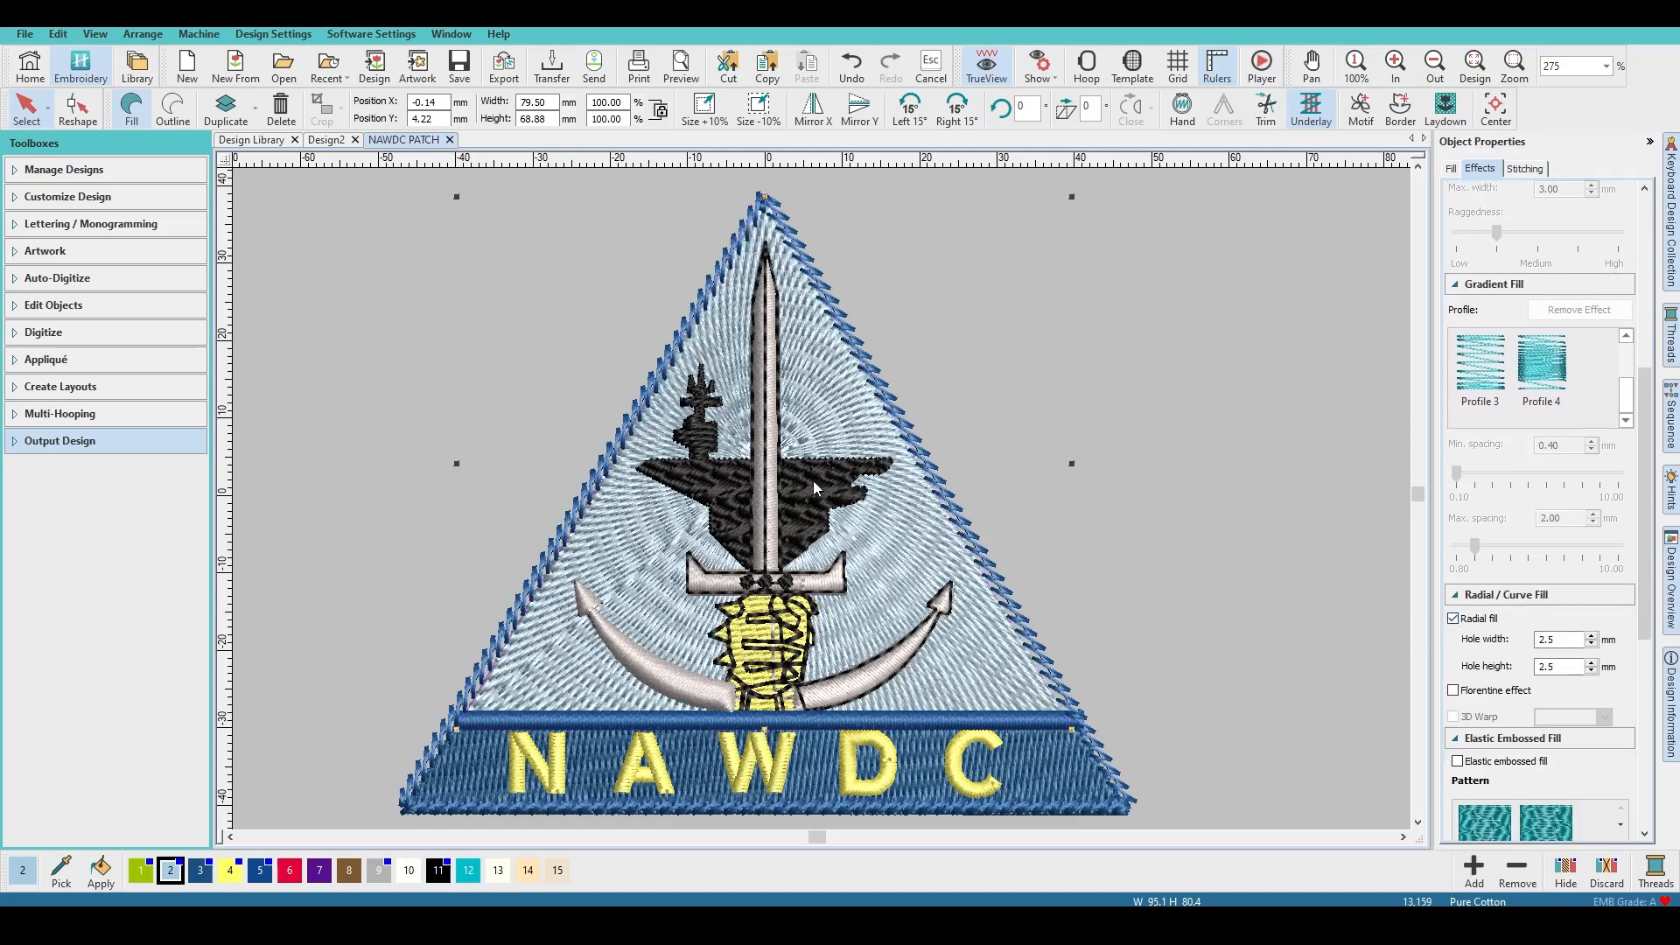
Step: Move the light blue triangle aside to inspect its radial stitching, then undo the moves and the Radial fill effect
{"action": "left_click_drag", "start_coordinate": [813, 487], "coordinate": [1088, 604]}
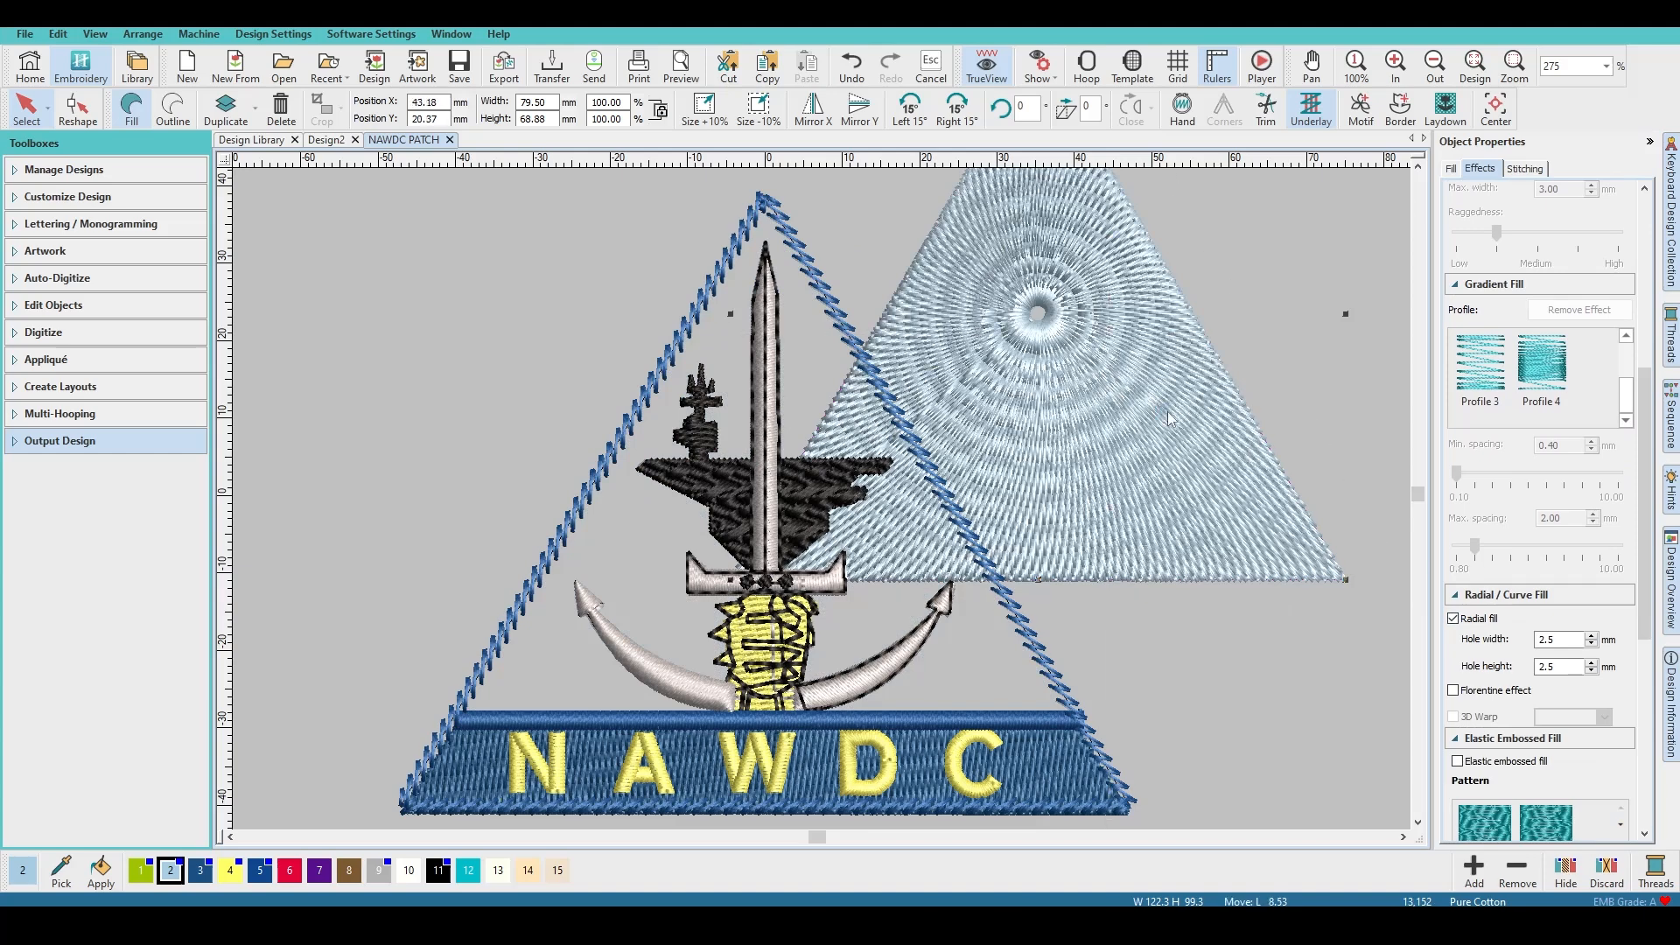
{"action": "left_click_drag", "start_coordinate": [1168, 405], "coordinate": [801, 495]}
{"action": "key", "text": "ctrl+z"}
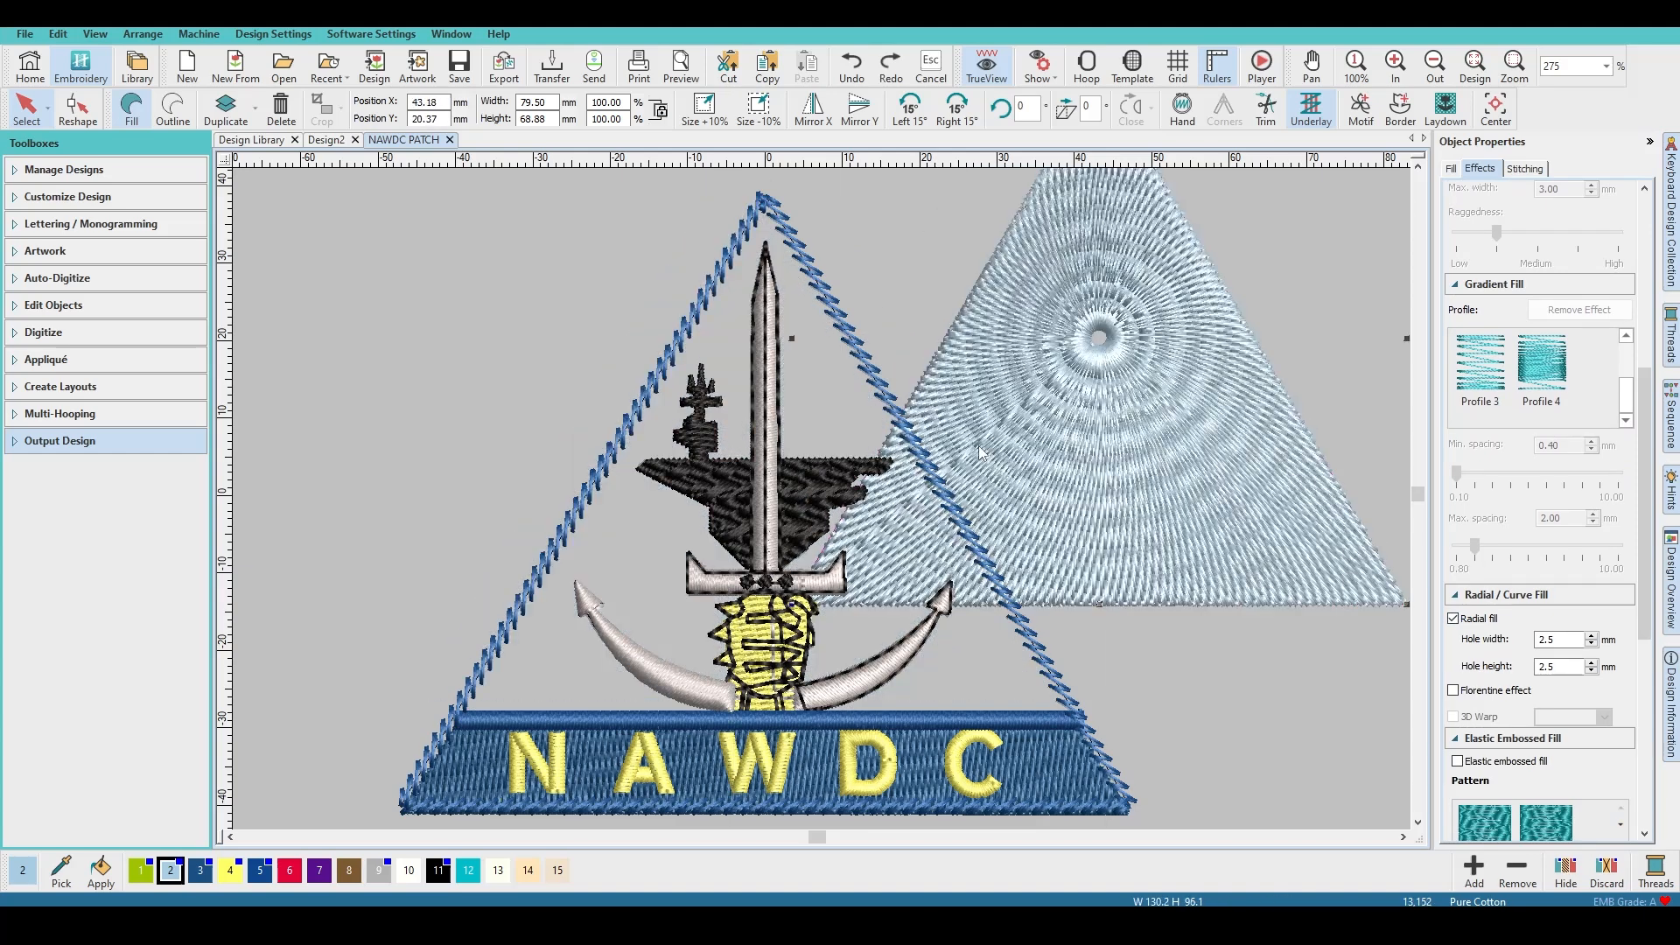
{"action": "key", "text": "ctrl+z"}
{"action": "key", "text": "ctrl+z"}
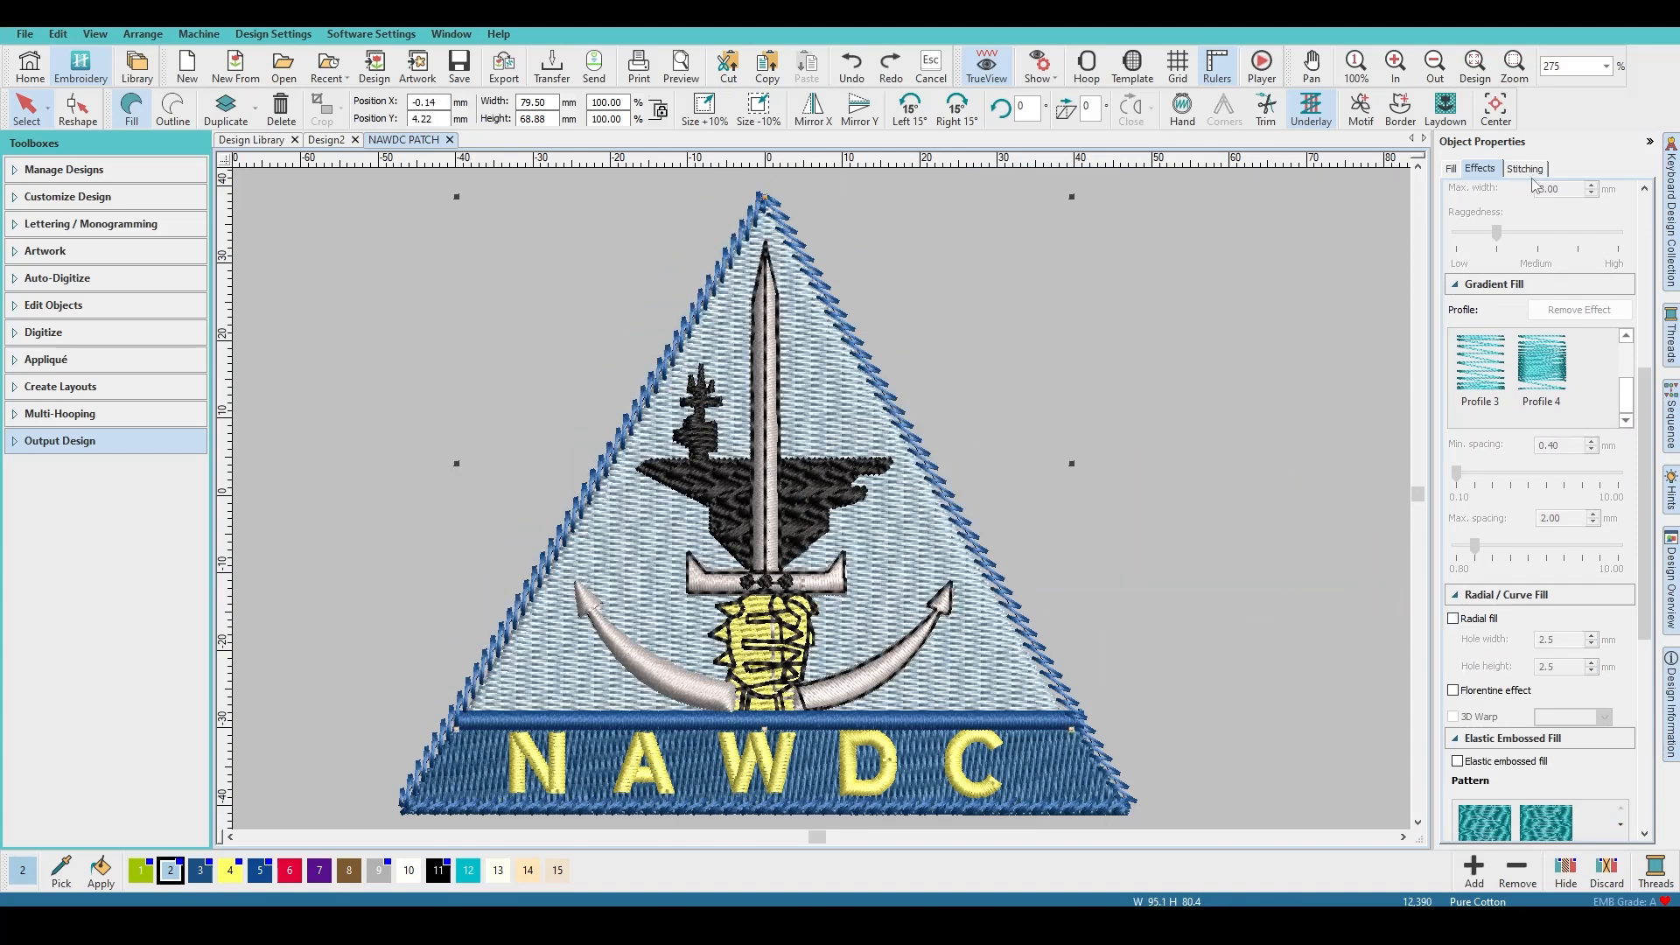
Step: Move the light blue triangle aside, then switch its Underlay 1 off and on, enable Underlay 2 and view the underlay types
{"action": "left_click", "coordinate": [1539, 171]}
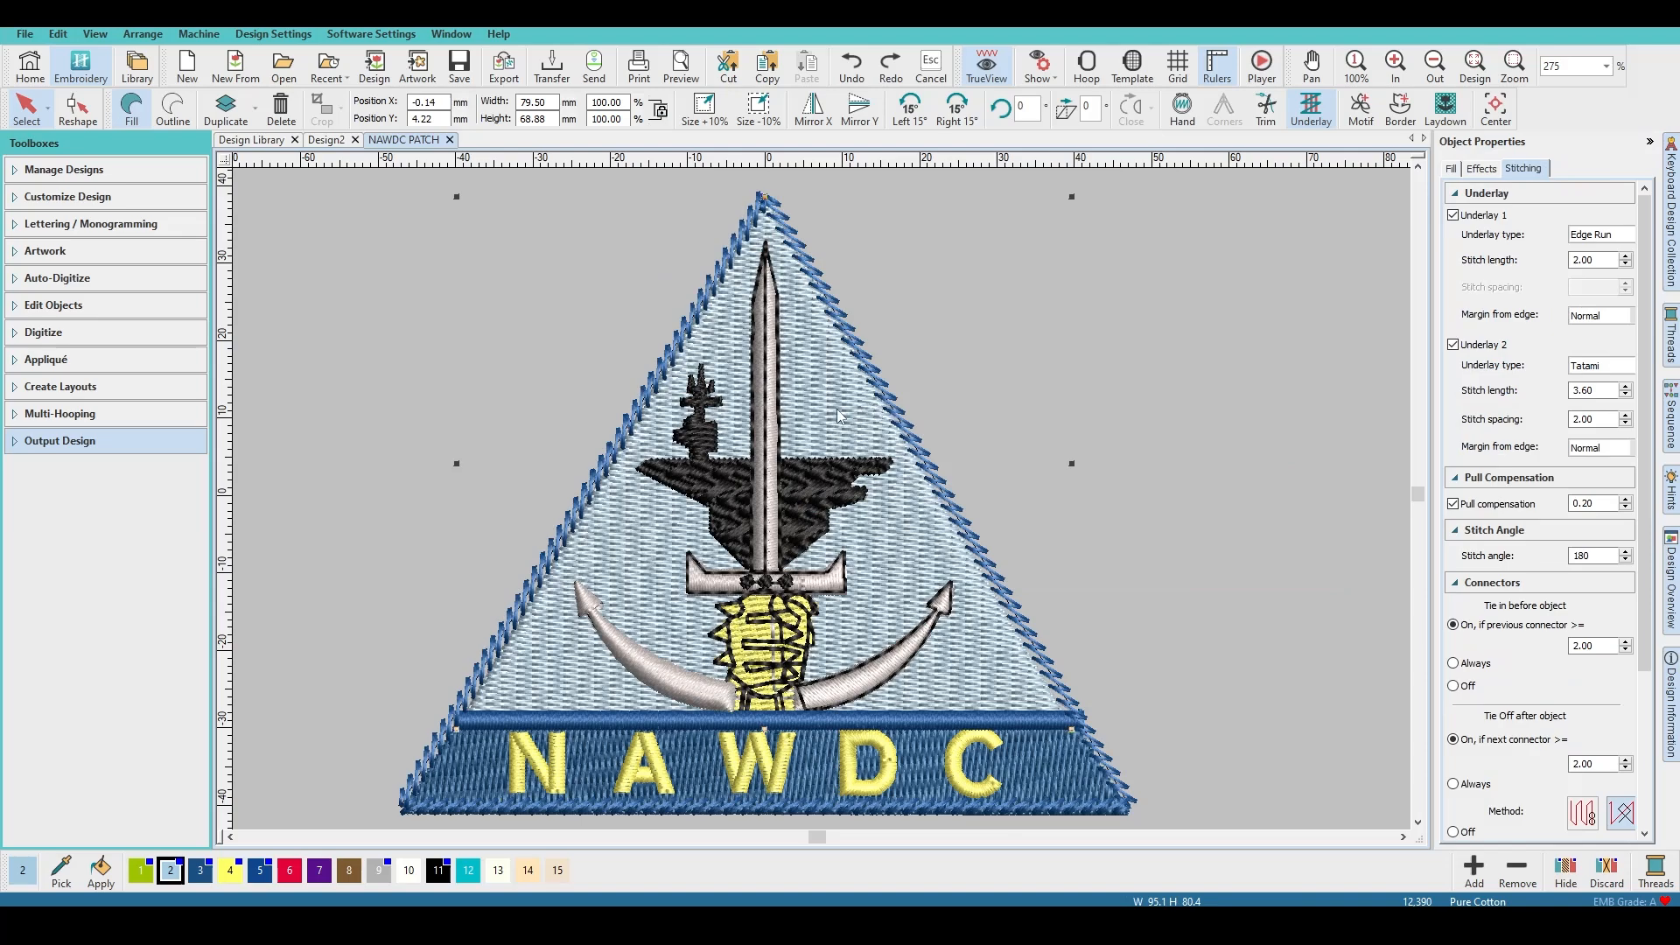
{"action": "left_click_drag", "start_coordinate": [845, 405], "coordinate": [1043, 457]}
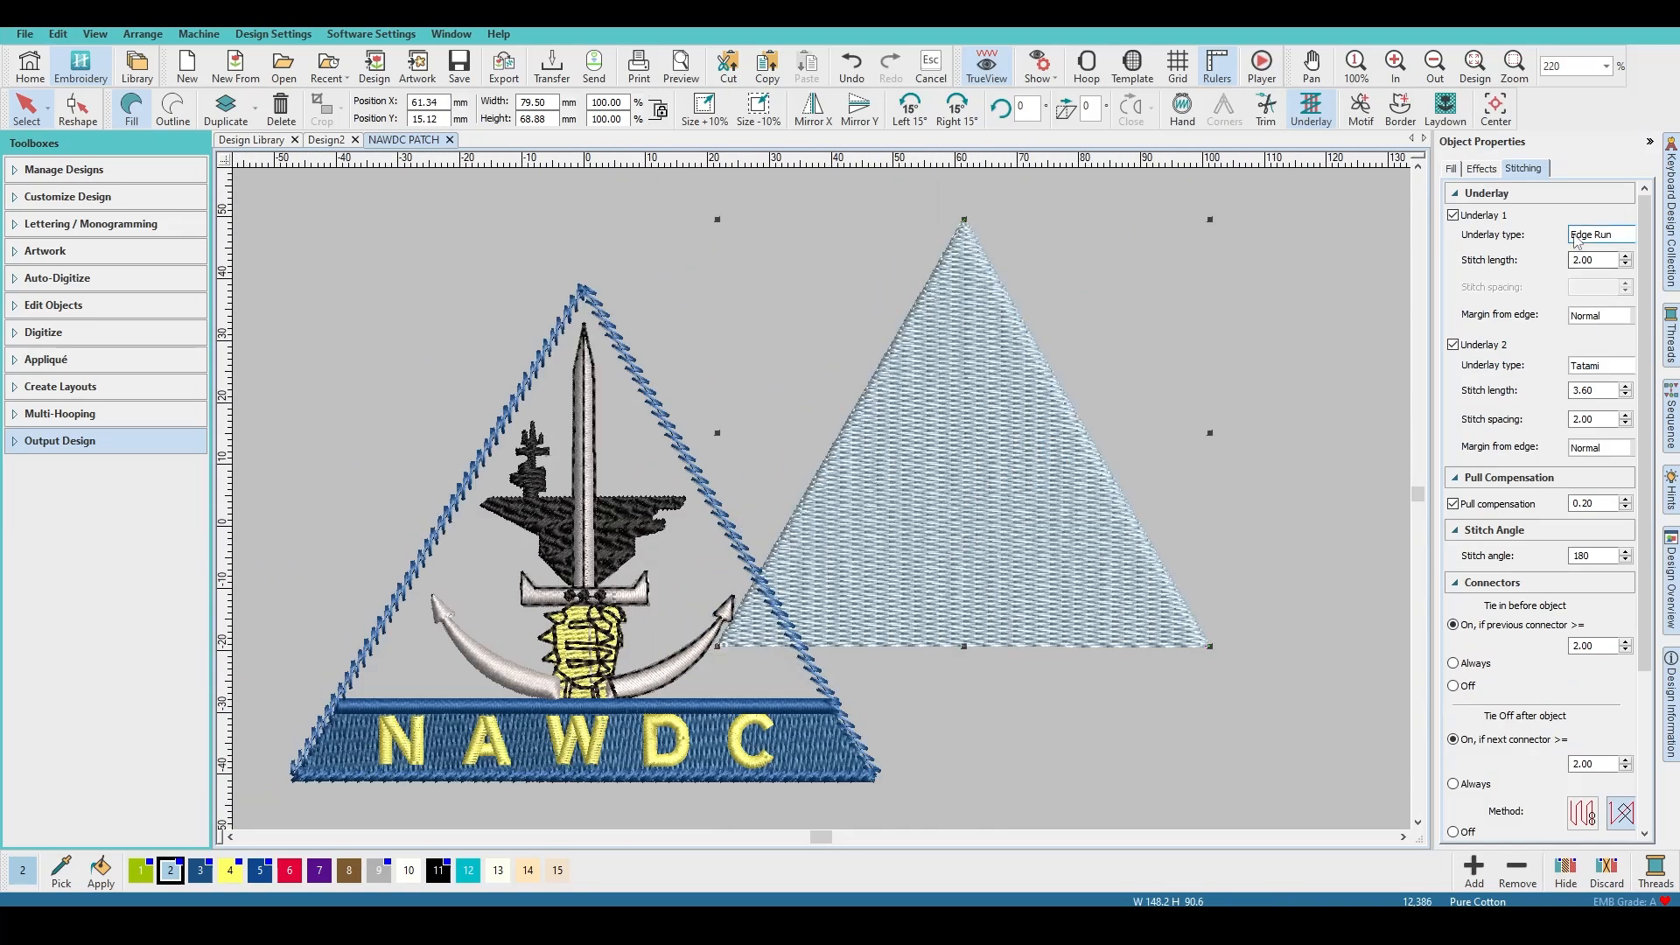
{"action": "left_click", "coordinate": [1454, 215]}
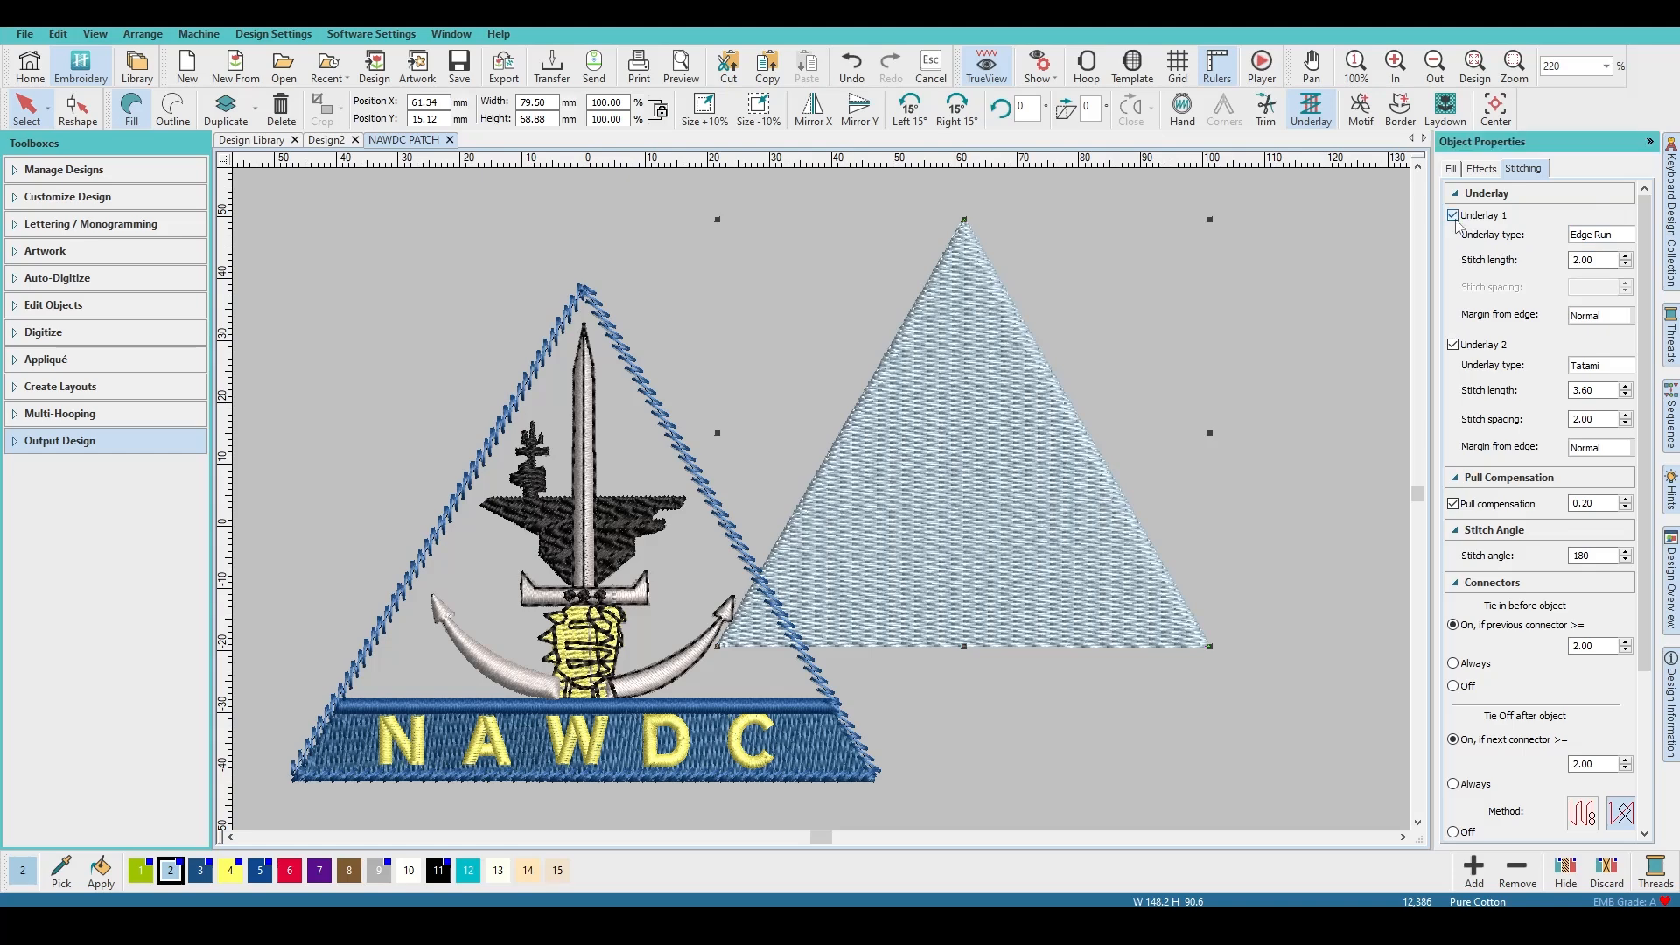
{"action": "left_click", "coordinate": [1454, 215]}
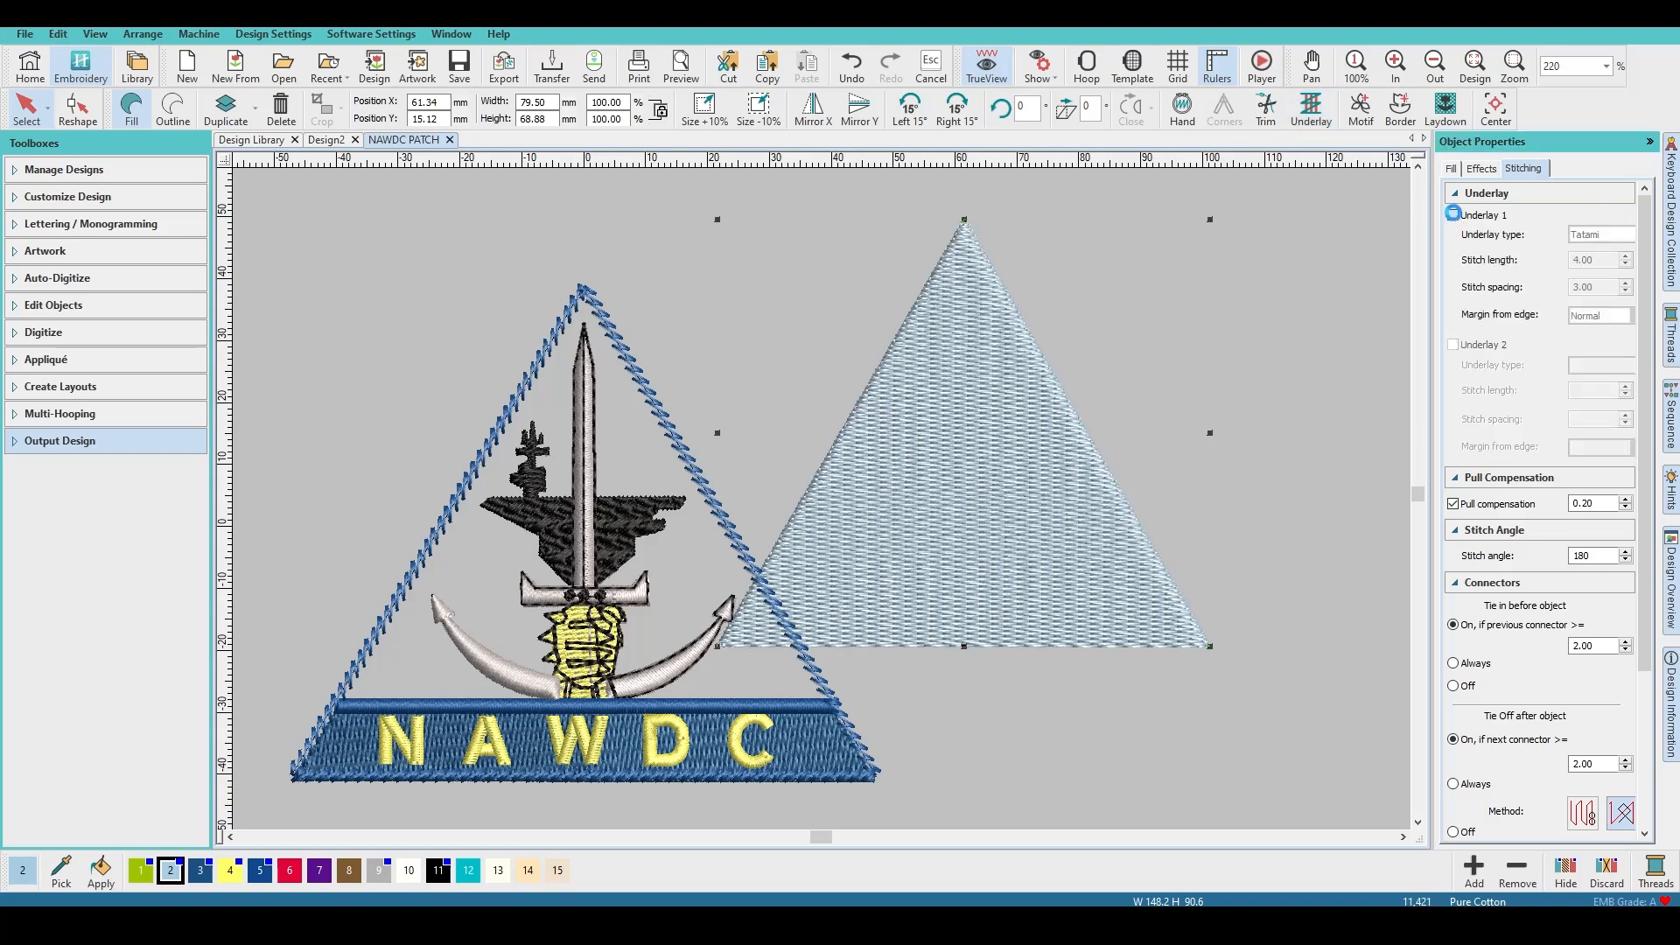
{"action": "left_click", "coordinate": [1453, 345]}
{"action": "left_click", "coordinate": [1600, 236]}
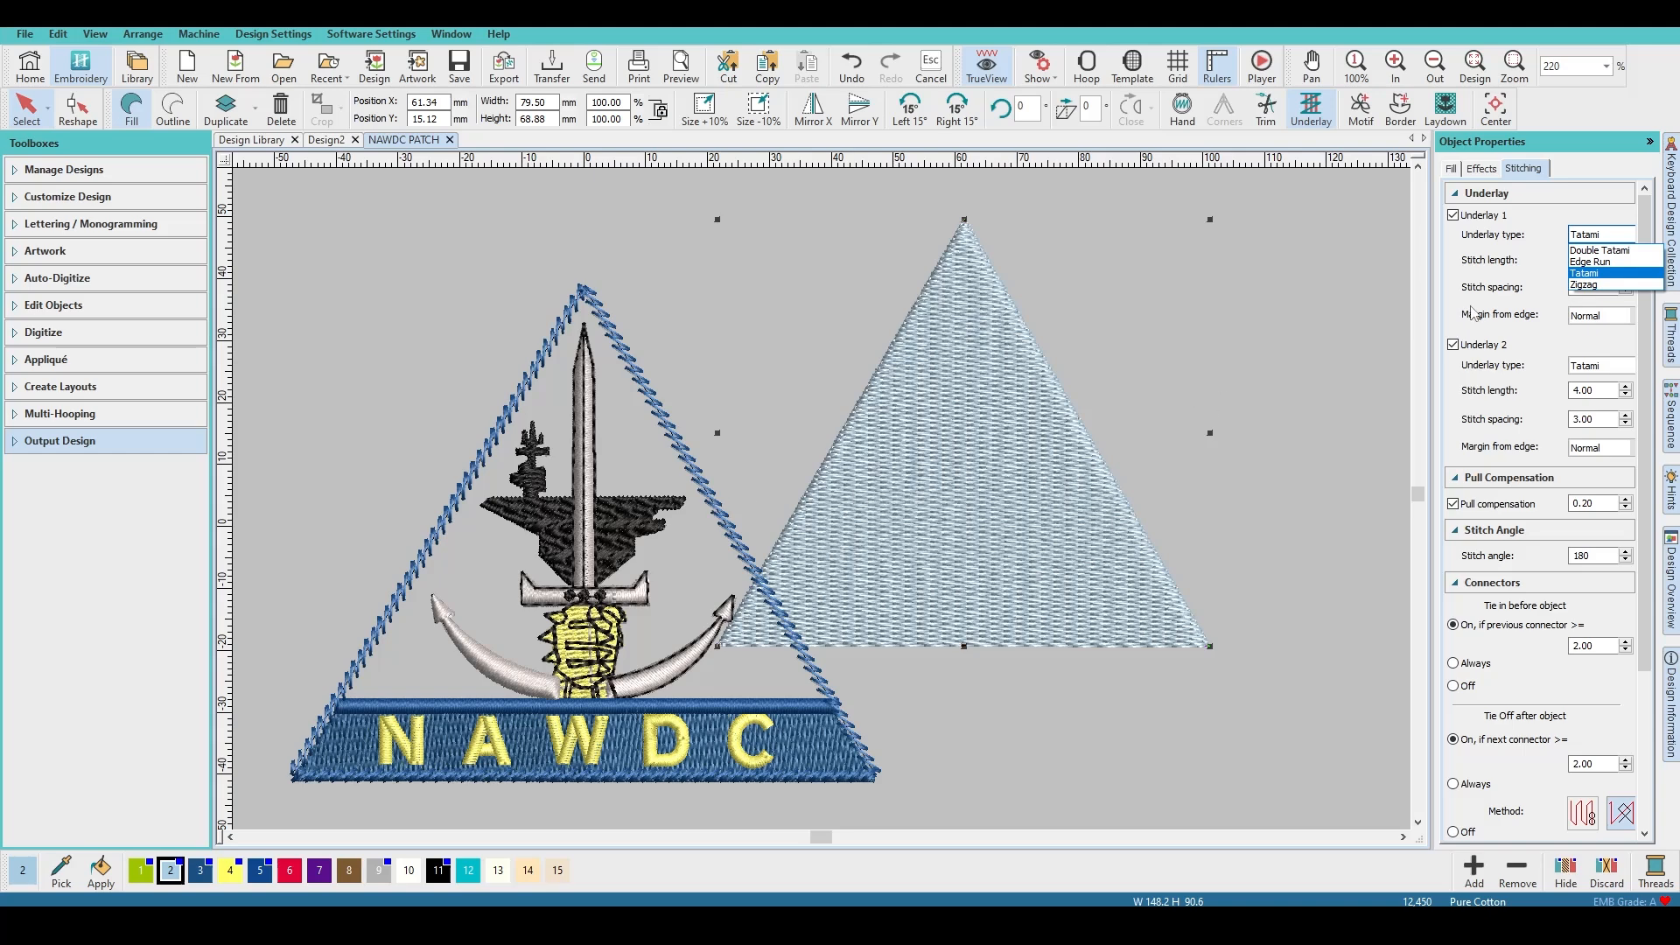
{"action": "left_click", "coordinate": [1001, 433]}
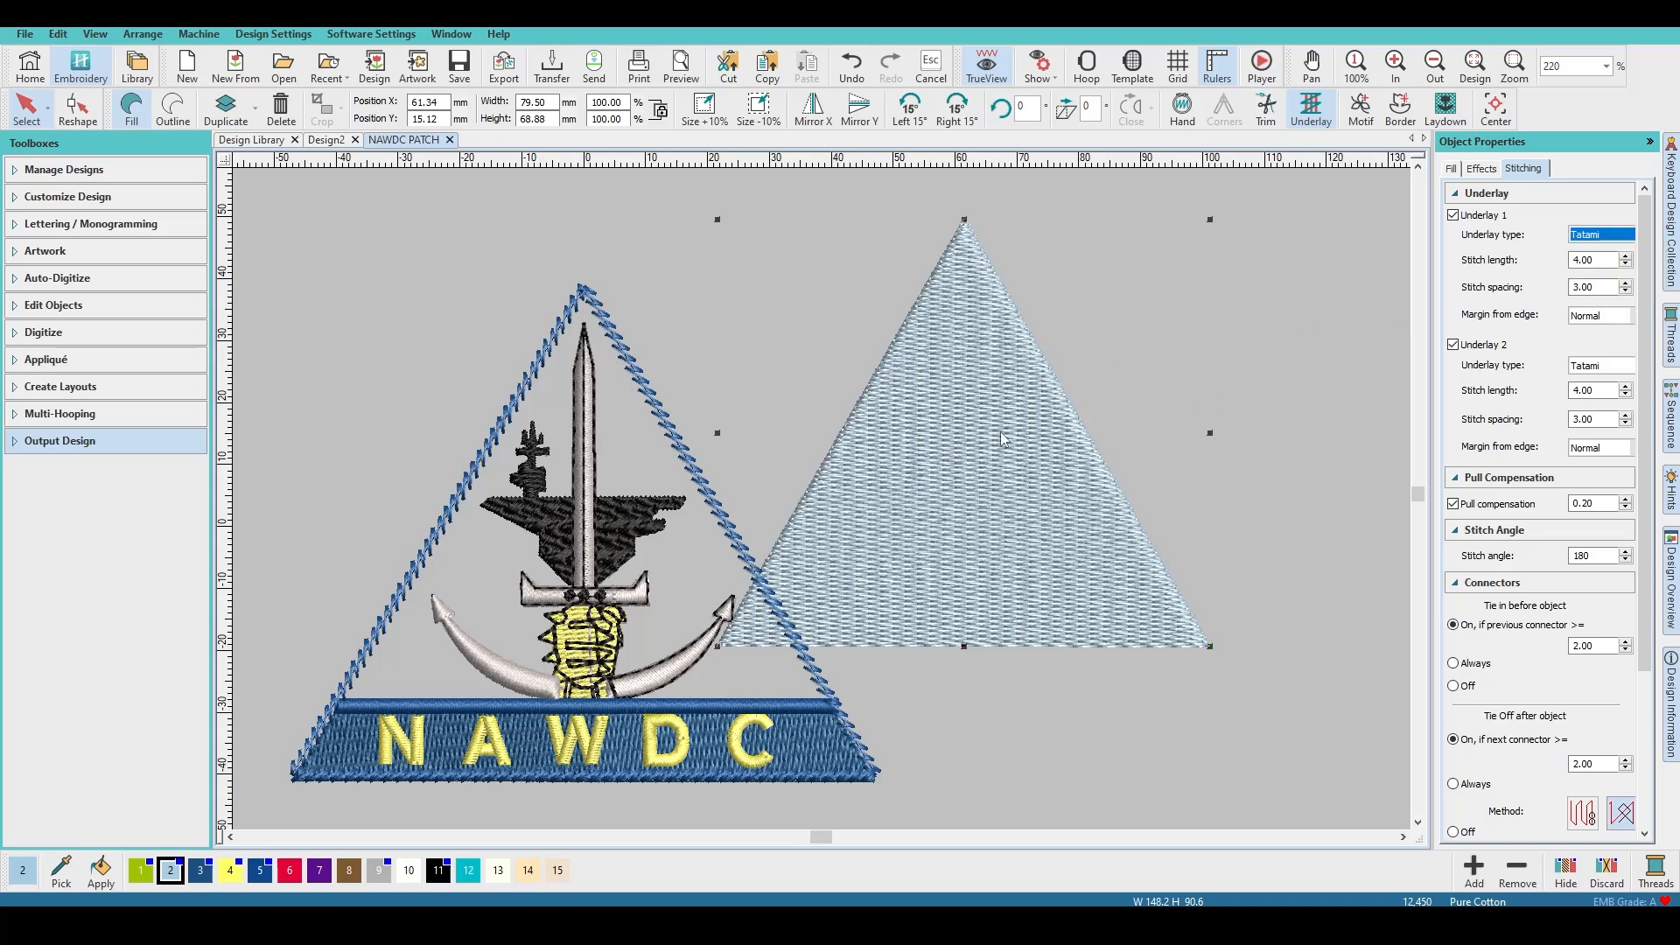
Step: Set the blue triangular border's Underlay 1 to Double Zigzag with a Normal margin from edge, and turn TrueView back on
{"action": "left_click", "coordinate": [727, 509]}
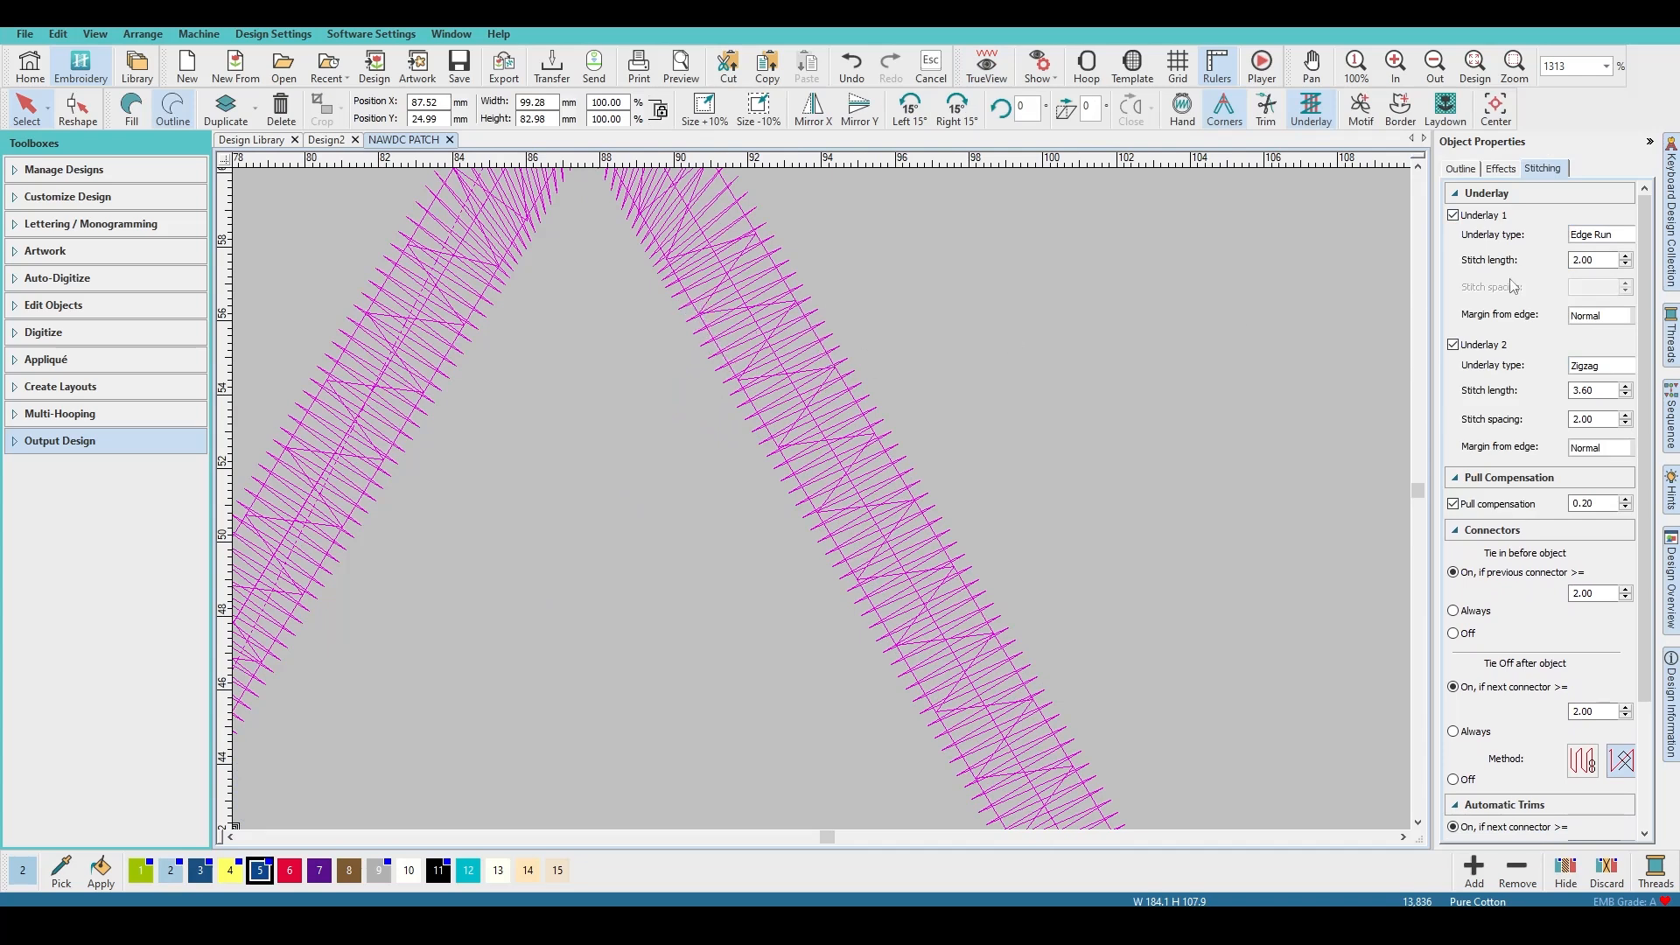
{"action": "left_click", "coordinate": [1615, 236]}
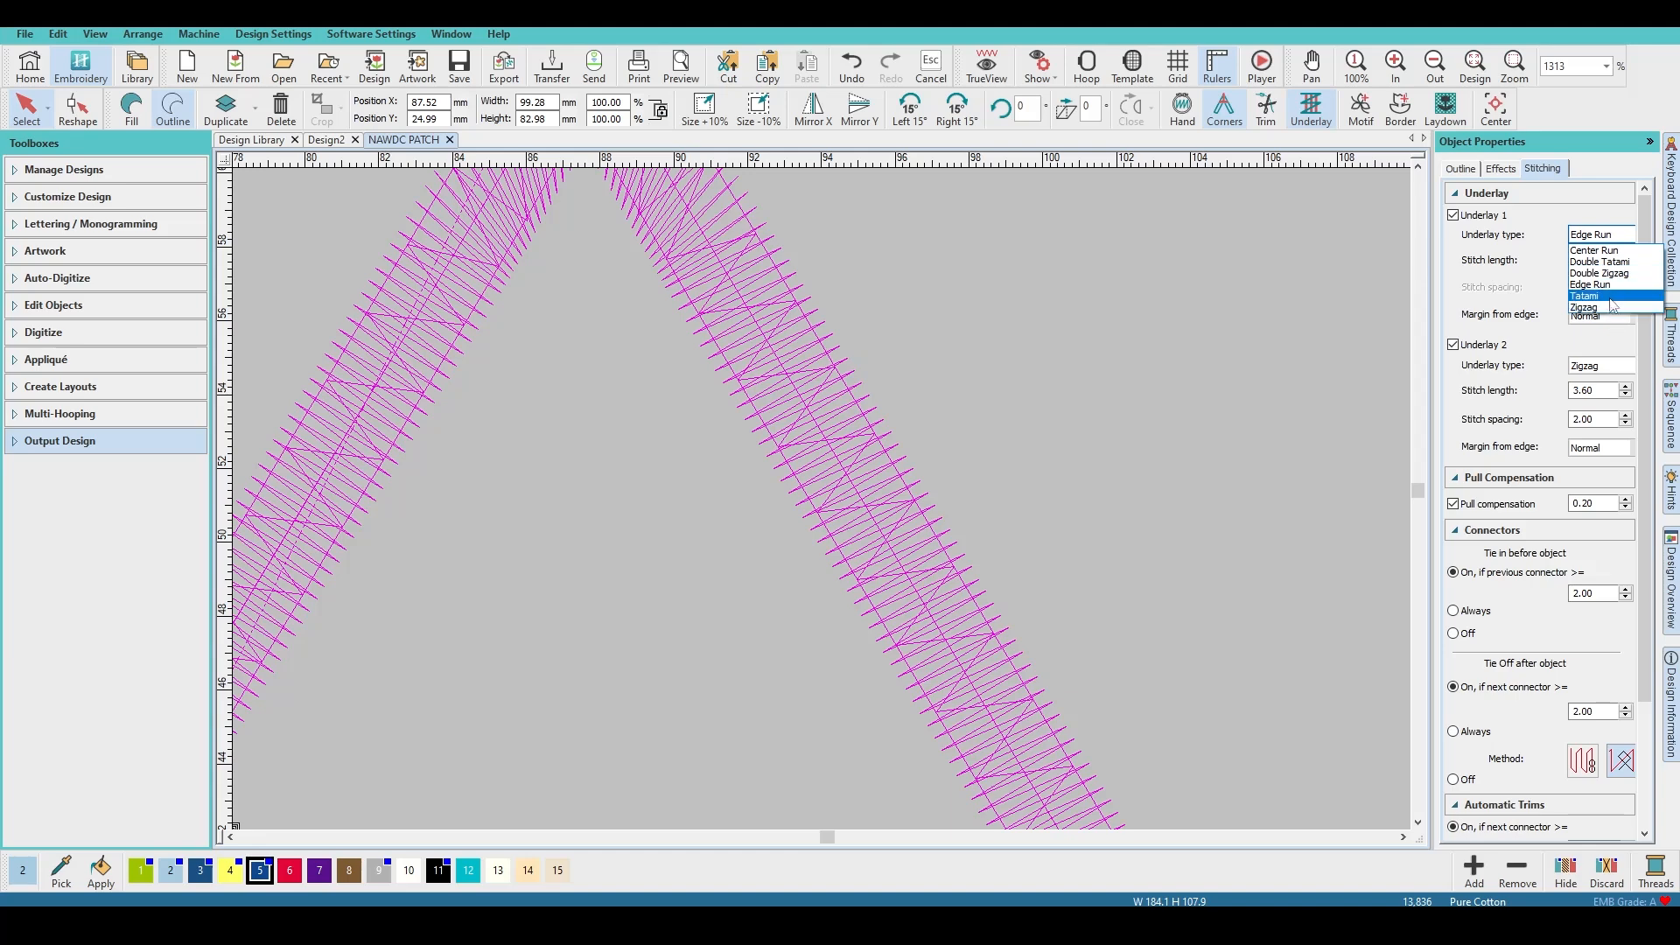
{"action": "left_click", "coordinate": [1608, 274]}
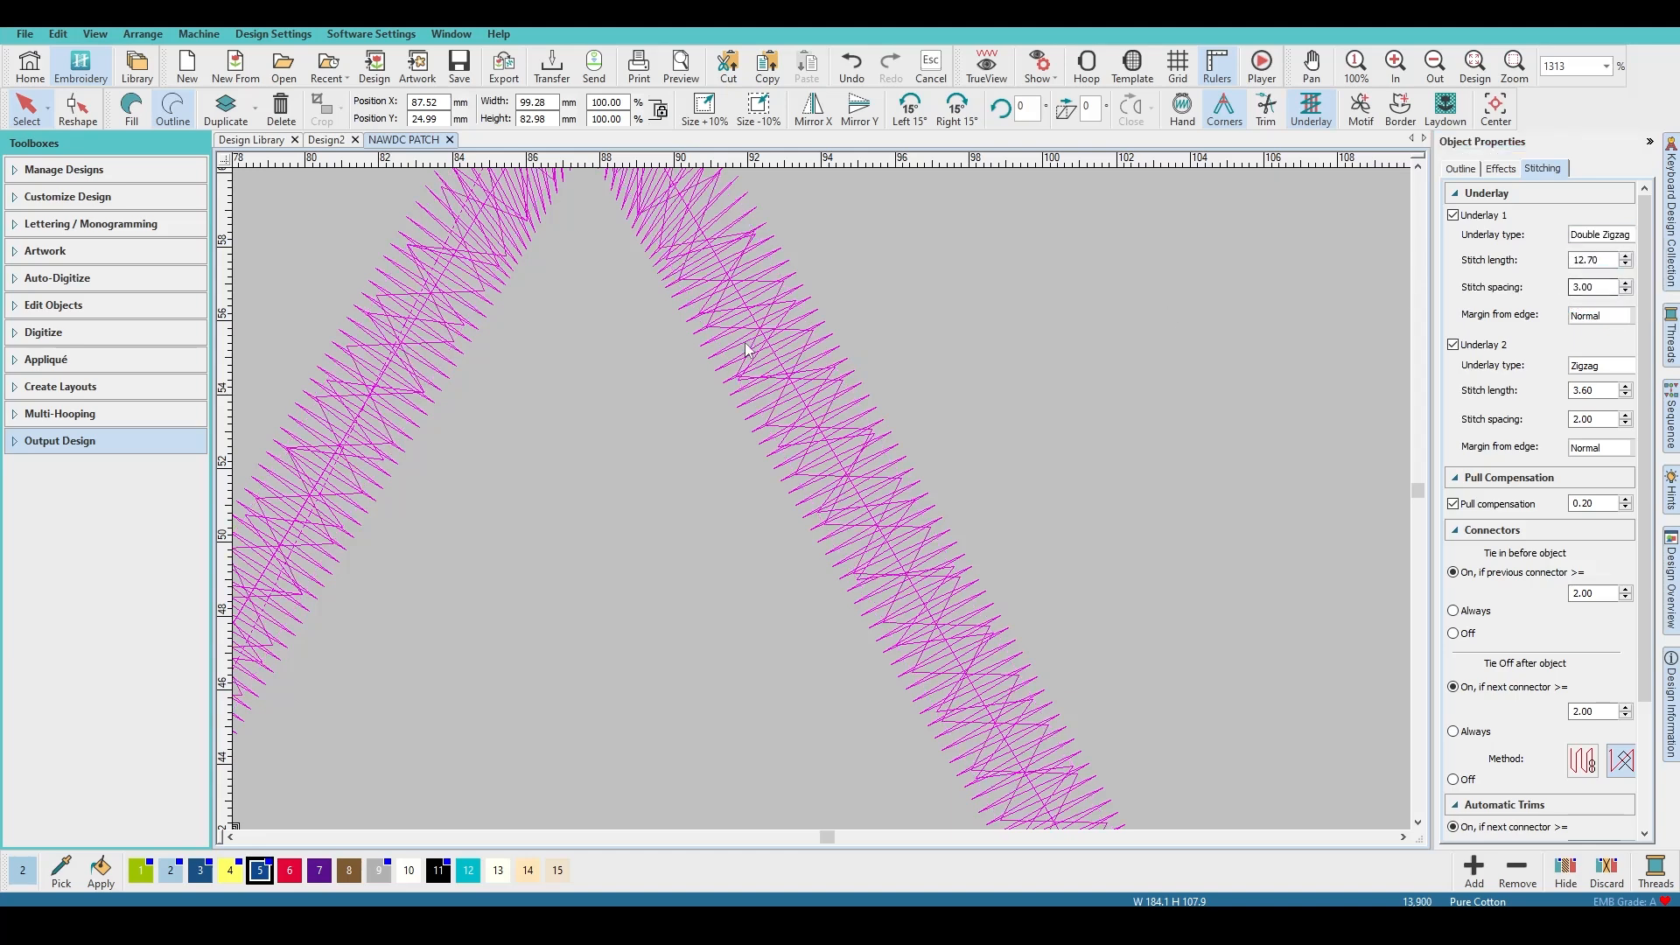
{"action": "left_click", "coordinate": [1610, 316]}
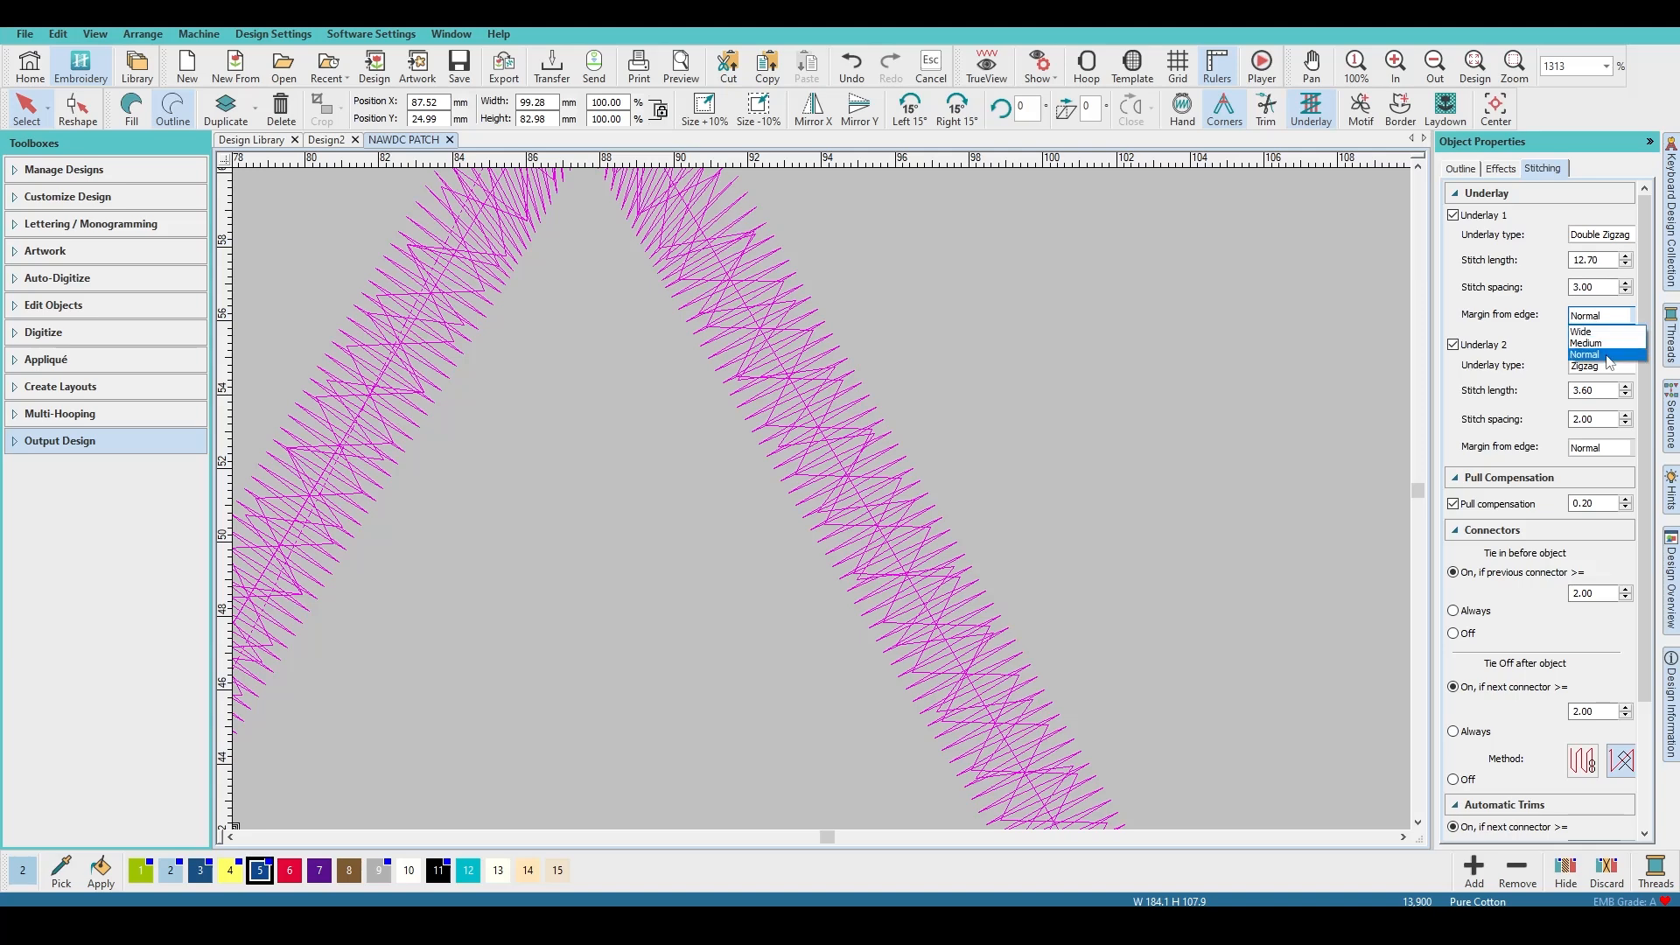
{"action": "left_click", "coordinate": [1606, 354]}
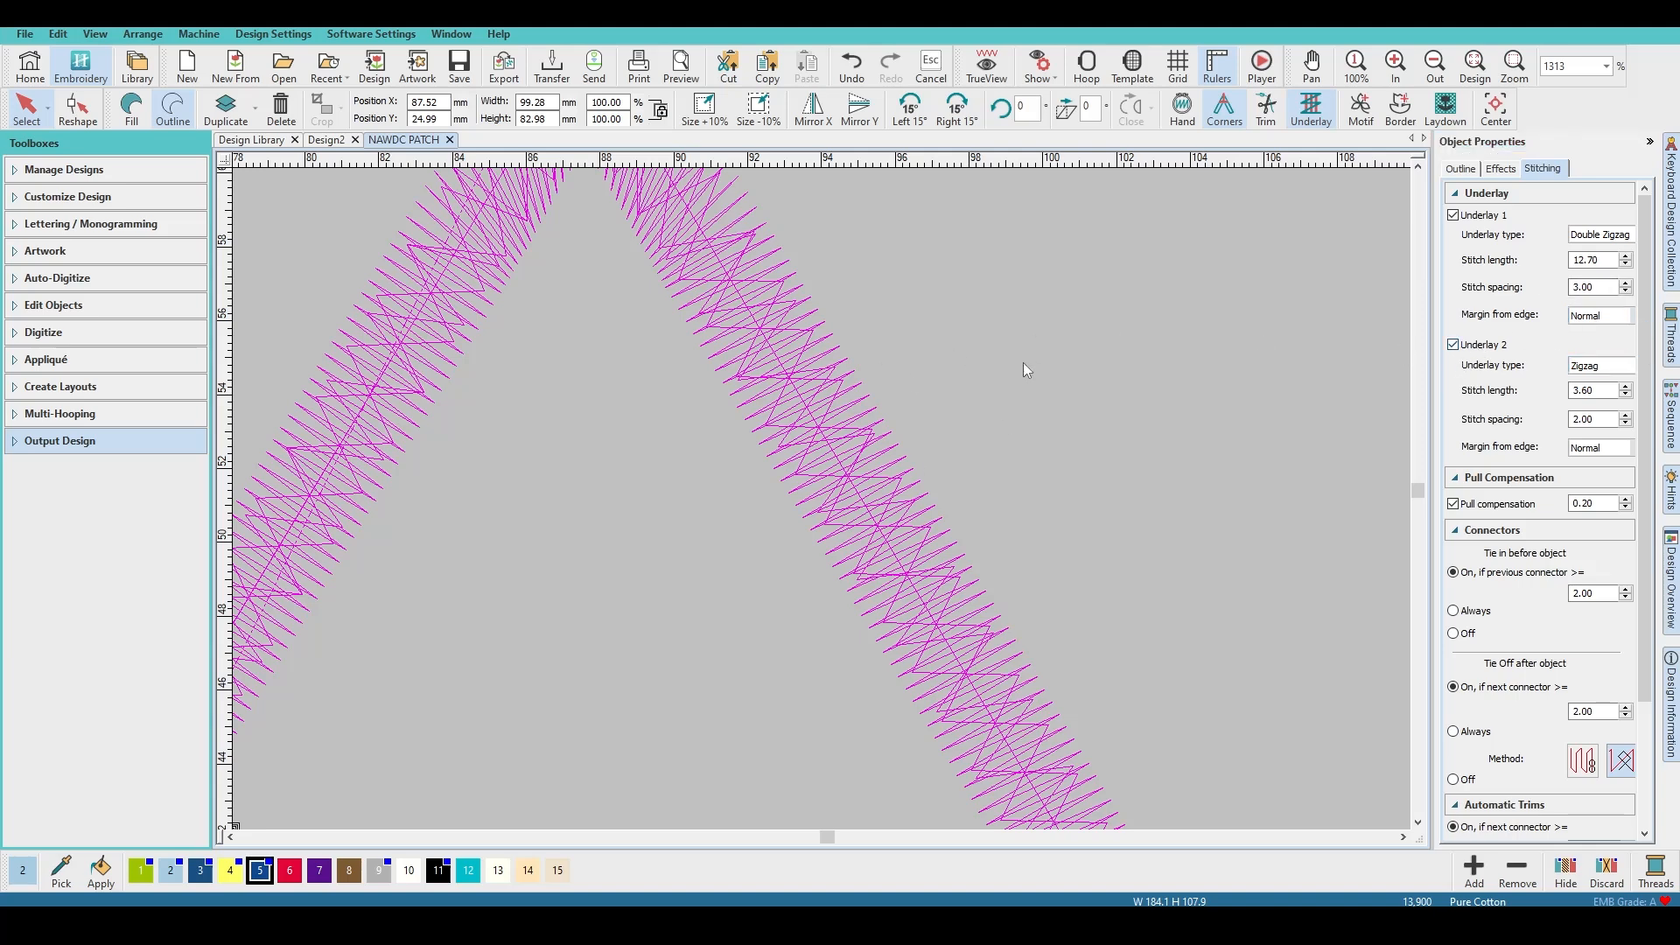
{"action": "scroll", "coordinate": [749, 500], "scroll_direction": "down", "scroll_amount": 2}
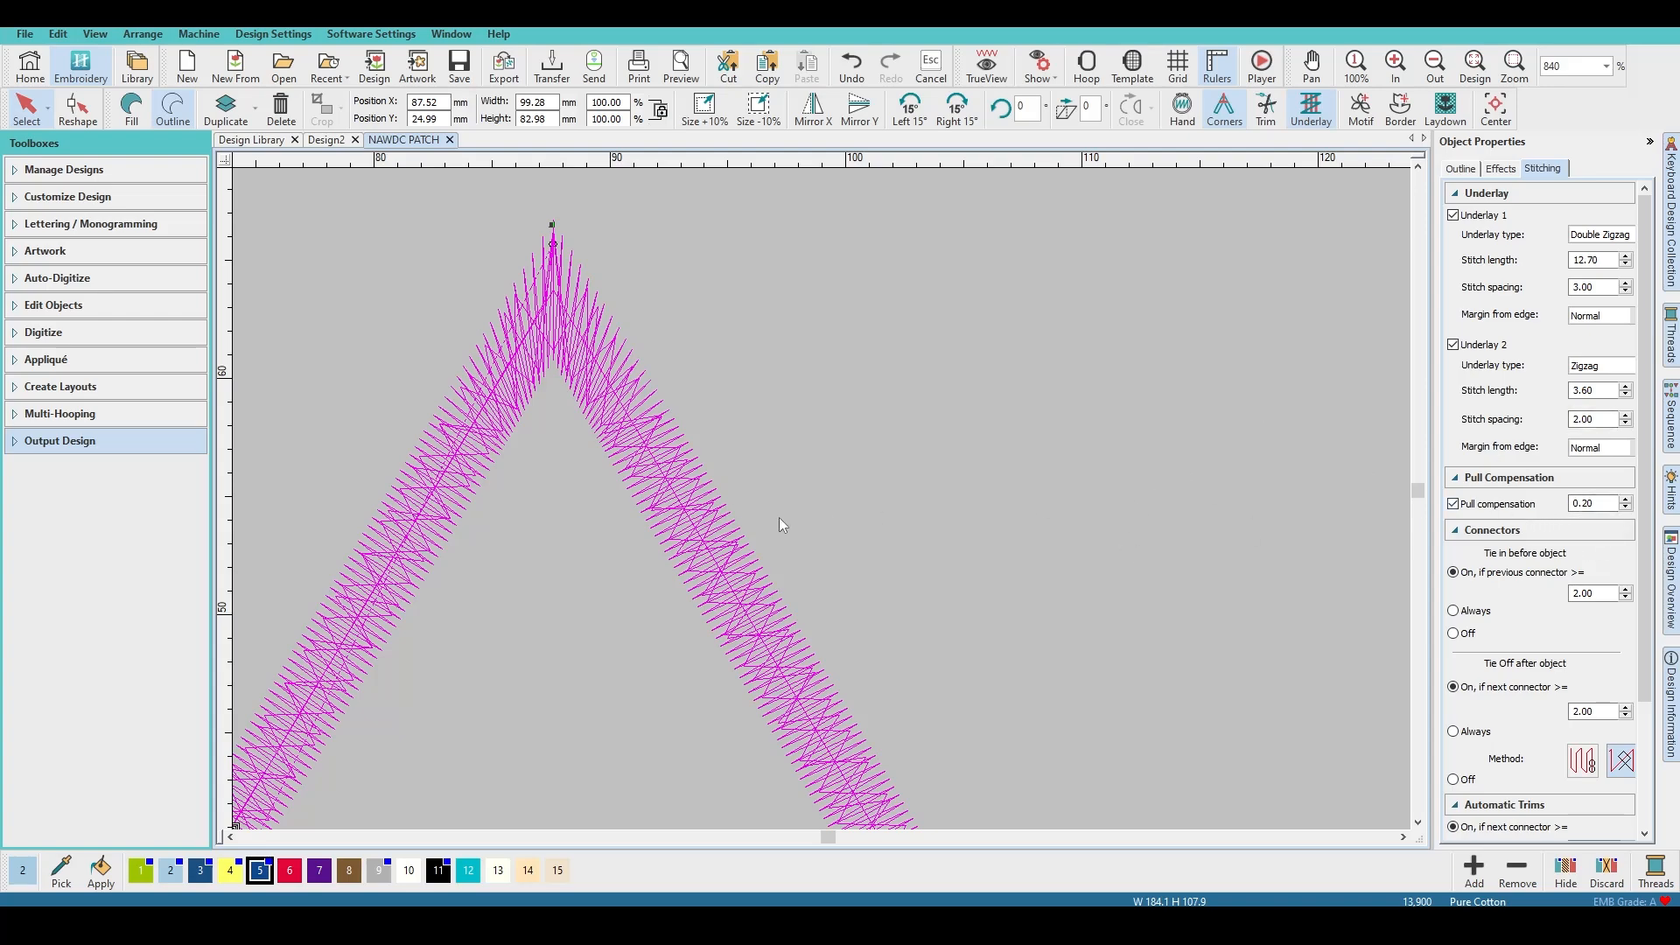
{"action": "scroll", "coordinate": [779, 517], "scroll_direction": "down", "scroll_amount": 8}
{"action": "scroll", "coordinate": [833, 499], "scroll_direction": "up", "scroll_amount": 7}
{"action": "scroll", "coordinate": [789, 457], "scroll_direction": "down", "scroll_amount": 5}
{"action": "key", "text": "t"}
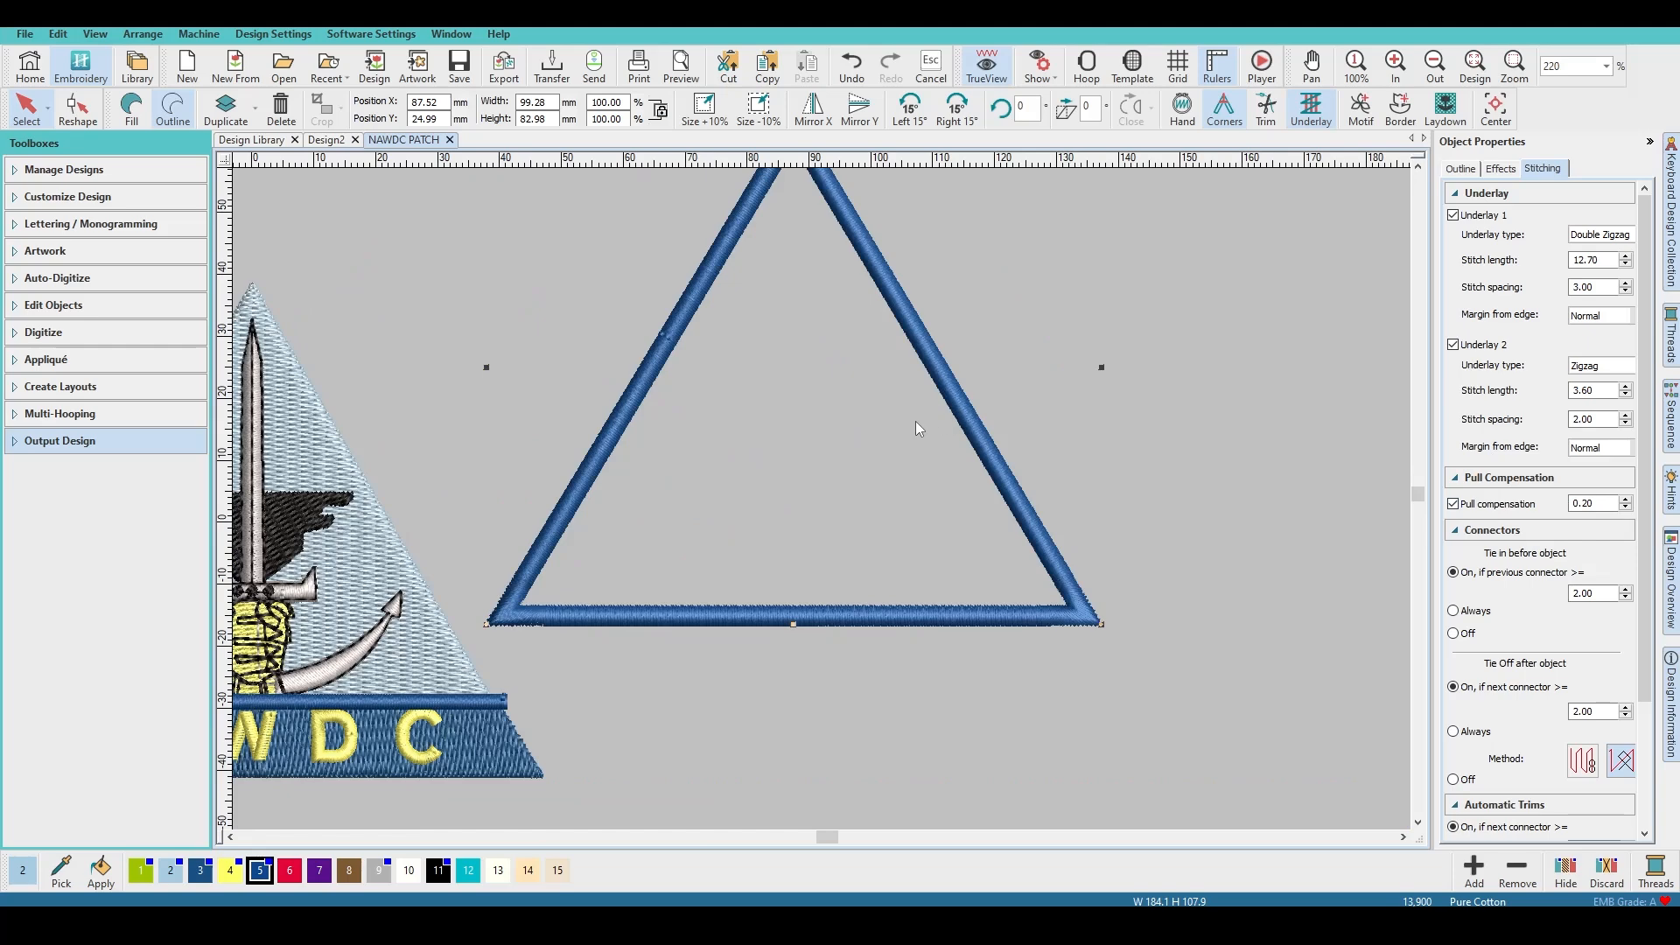
{"action": "scroll", "coordinate": [663, 475], "scroll_direction": "down", "scroll_amount": 8}
{"action": "scroll", "coordinate": [828, 497], "scroll_direction": "up", "scroll_amount": 4}
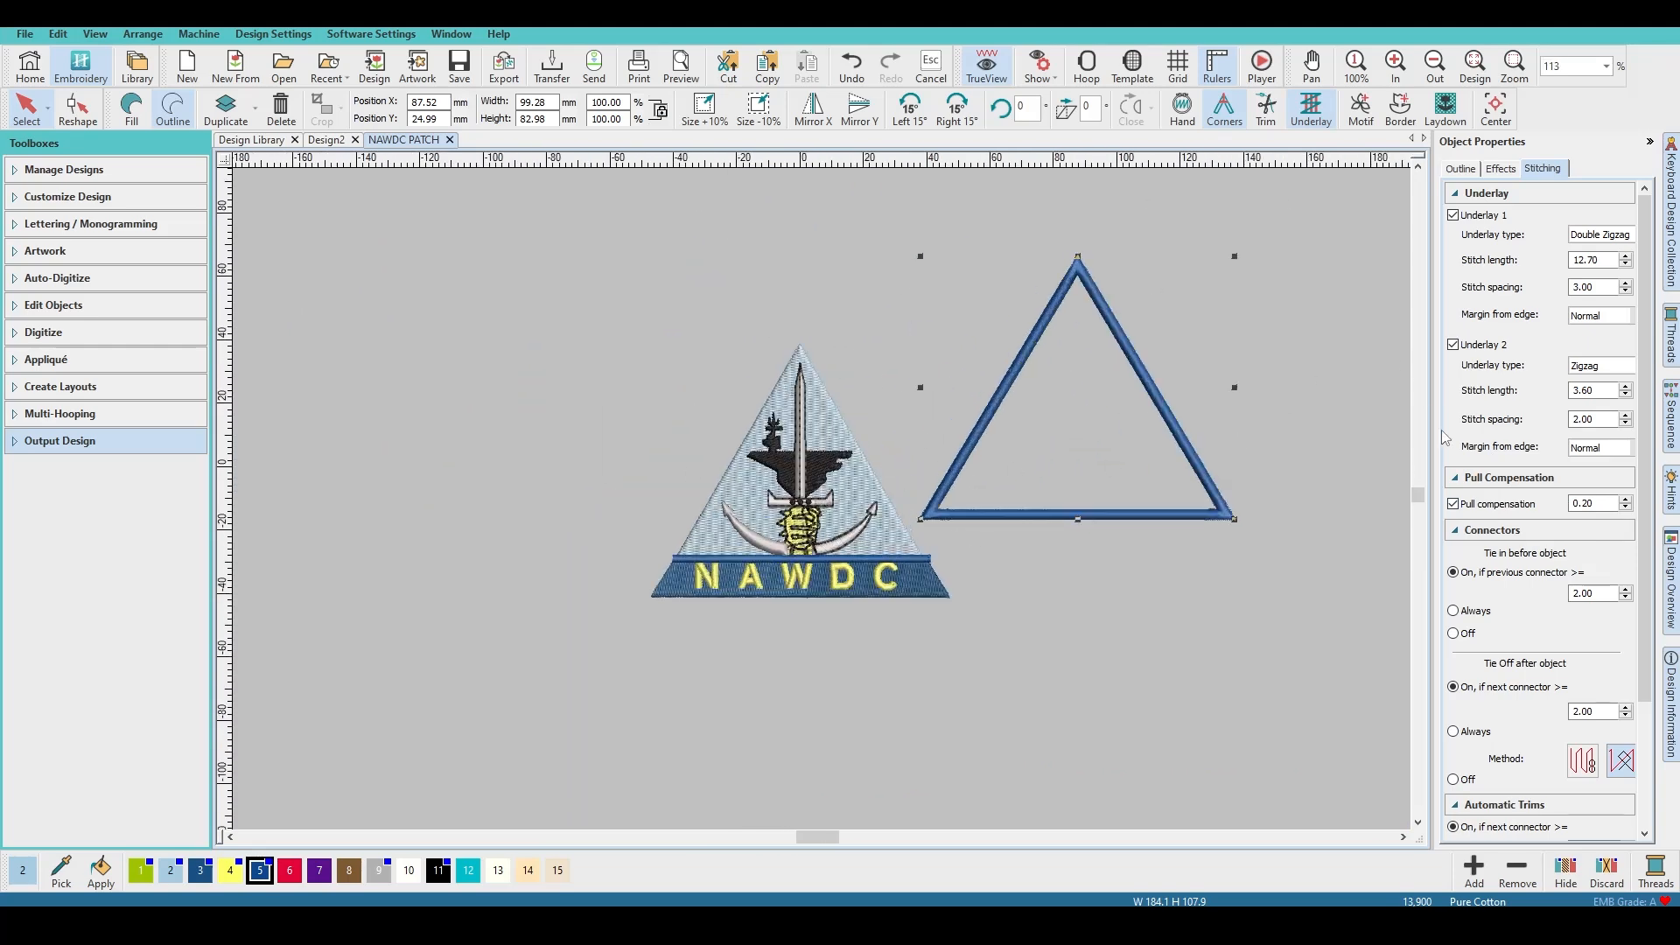
Step: Examine the border's tie-in, tie-off, automatic trim and auto jump settings, then clear the selection
{"action": "scroll", "coordinate": [1612, 638], "scroll_direction": "down", "scroll_amount": 4}
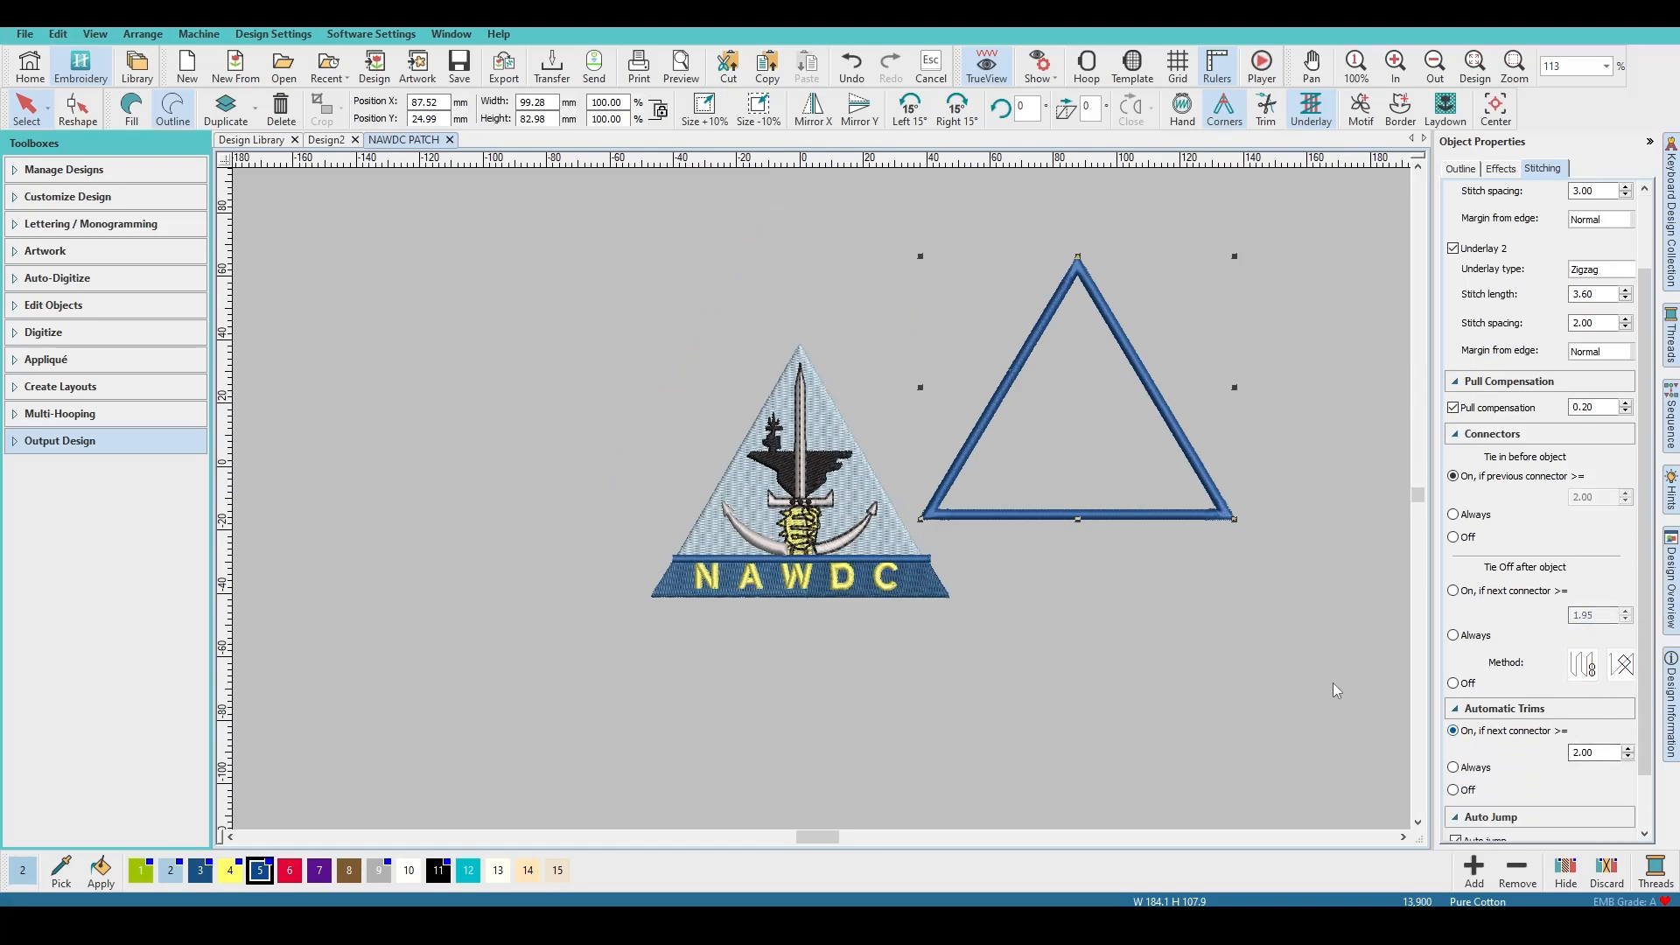
{"action": "scroll", "coordinate": [1644, 824], "scroll_direction": "down", "scroll_amount": 3}
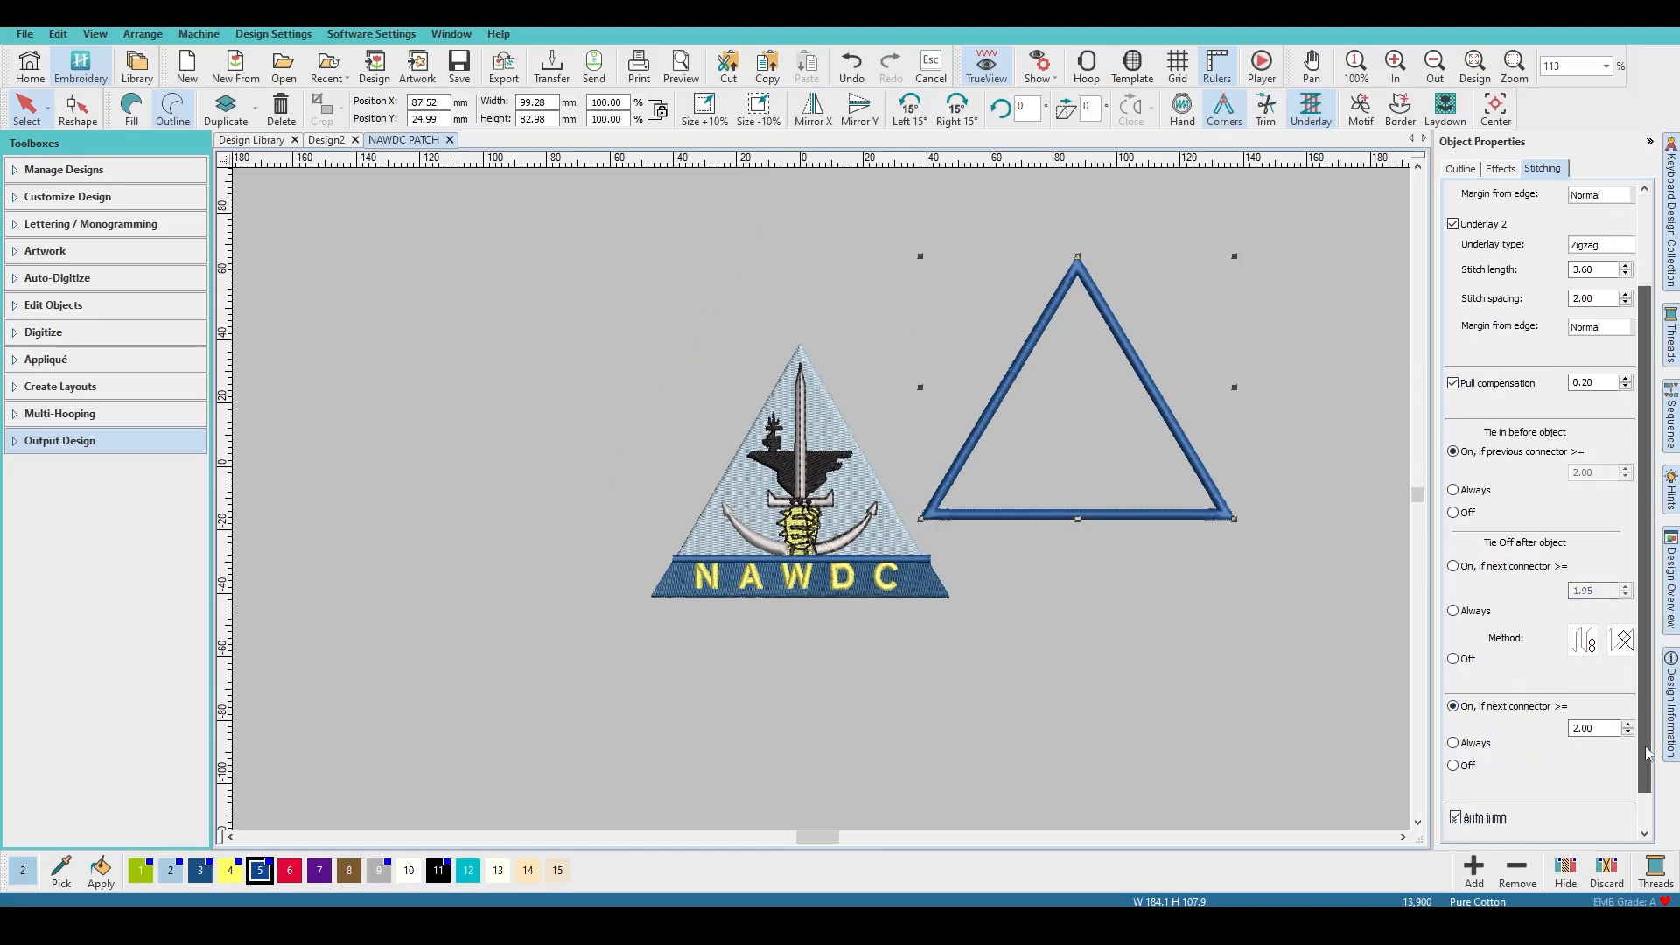
{"action": "left_click", "coordinate": [1125, 602]}
{"action": "scroll", "coordinate": [1137, 491], "scroll_direction": "up", "scroll_amount": 4}
{"action": "scroll", "coordinate": [821, 499], "scroll_direction": "down", "scroll_amount": 4}
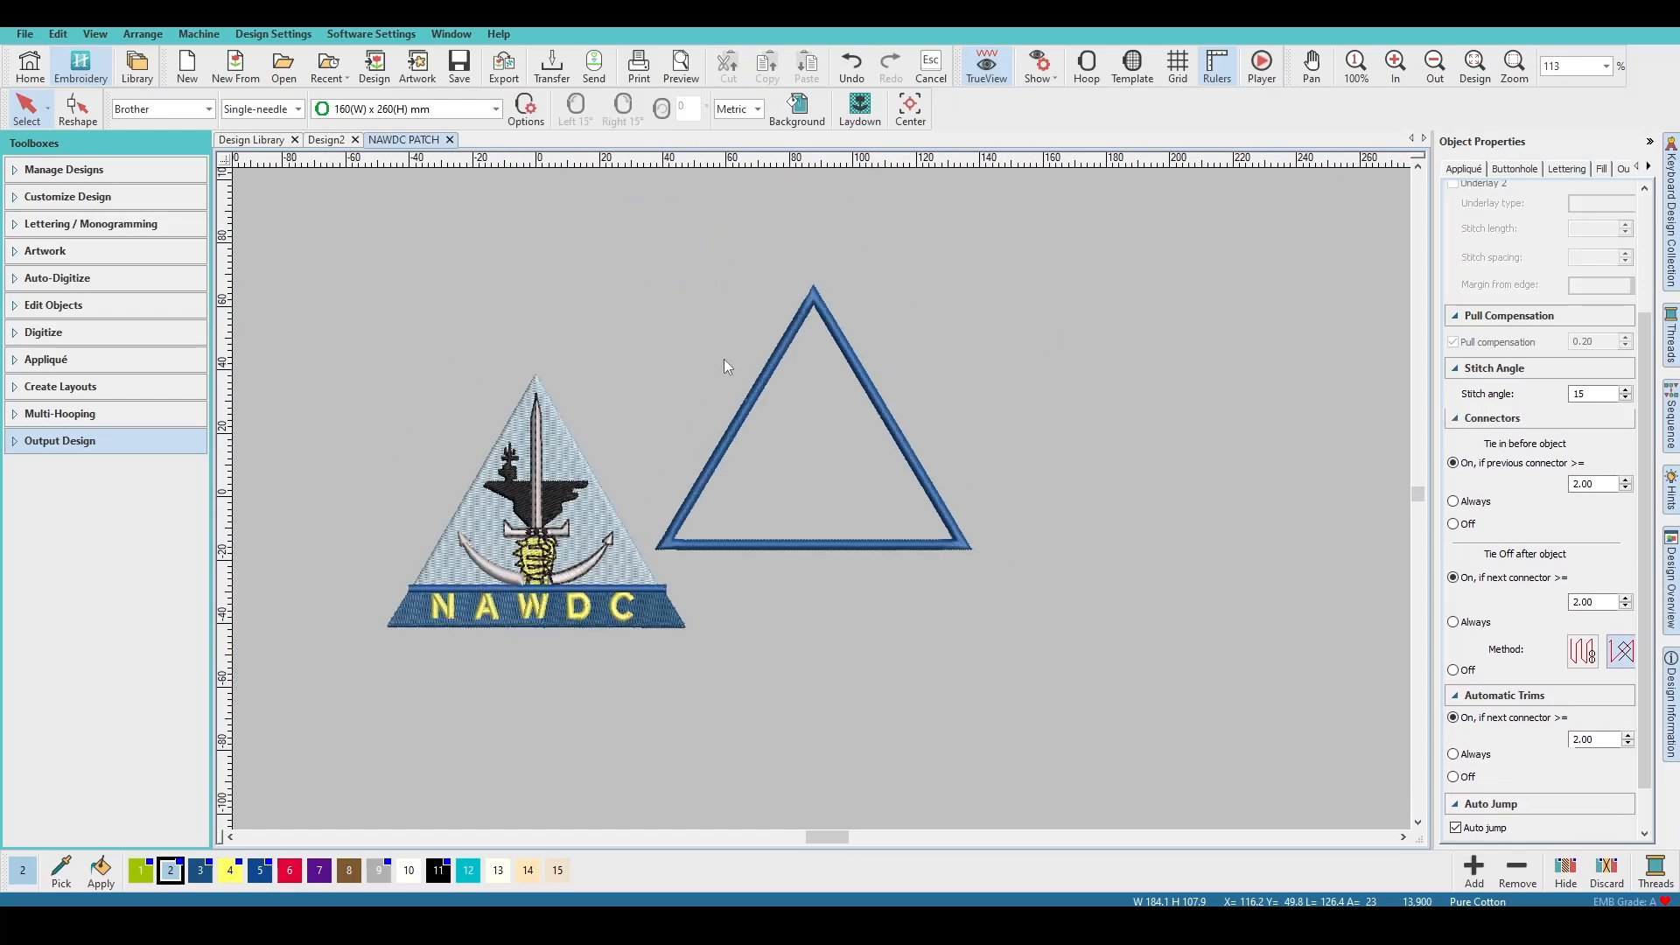
{"action": "left_click_drag", "start_coordinate": [683, 291], "coordinate": [1070, 551]}
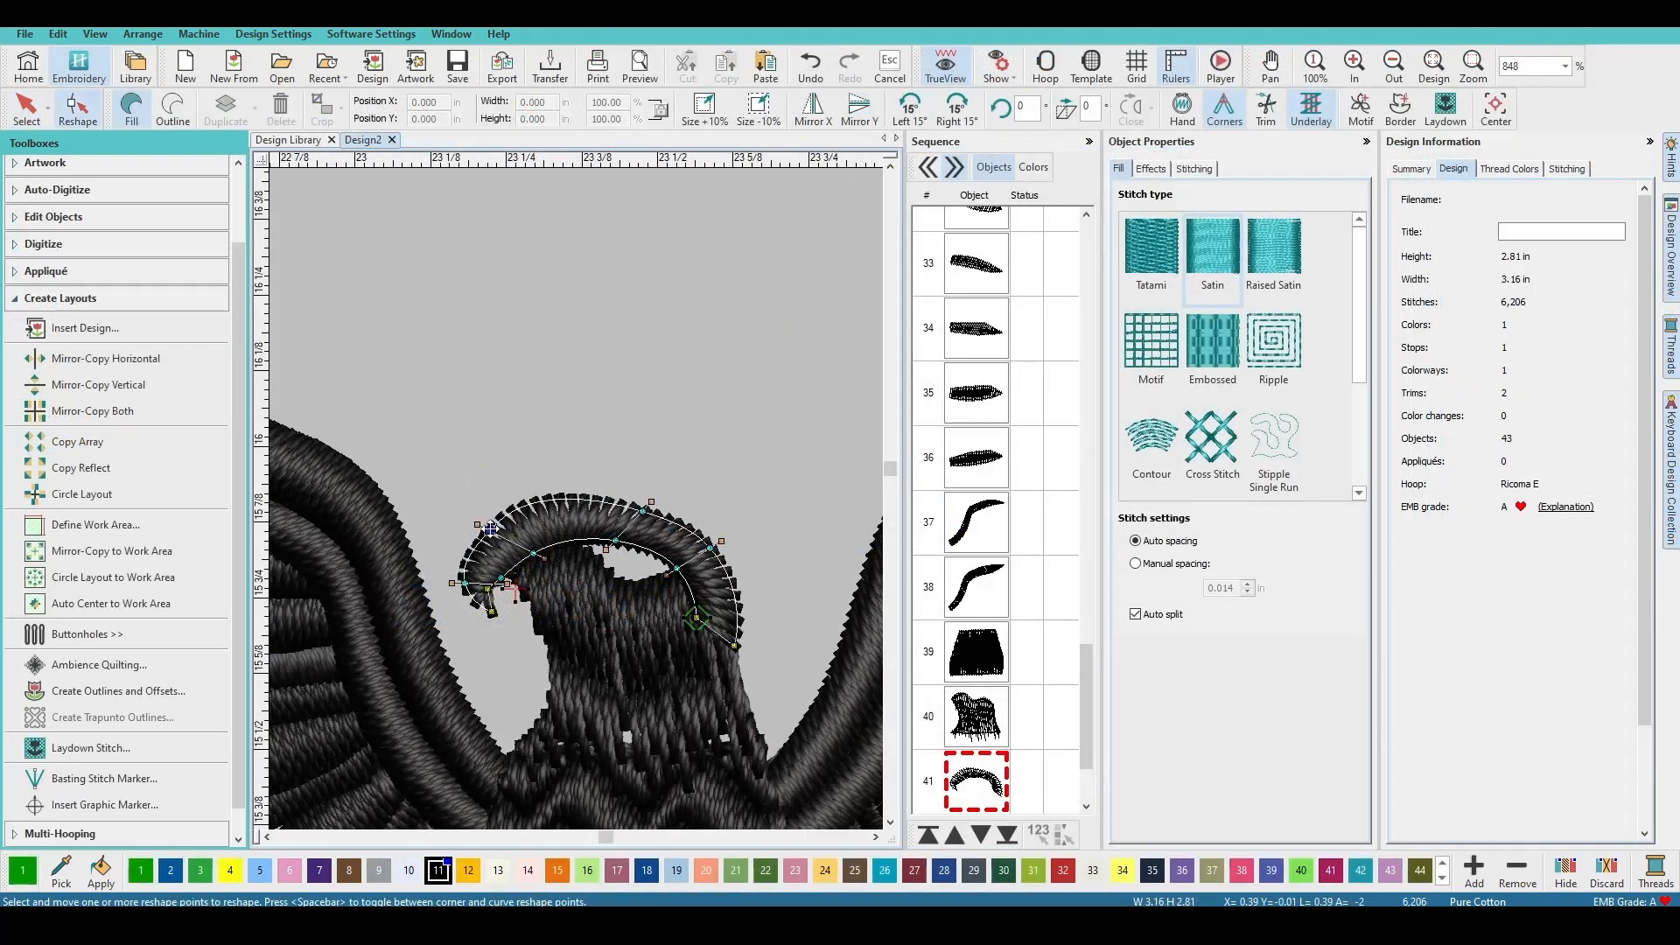
Step: Reshape the curved black satin object on the eagle's head by moving its reshape points
{"action": "left_click_drag", "start_coordinate": [491, 529], "coordinate": [515, 517]}
{"action": "left_click_drag", "start_coordinate": [642, 511], "coordinate": [612, 535]}
{"action": "left_click_drag", "start_coordinate": [514, 517], "coordinate": [495, 517]}
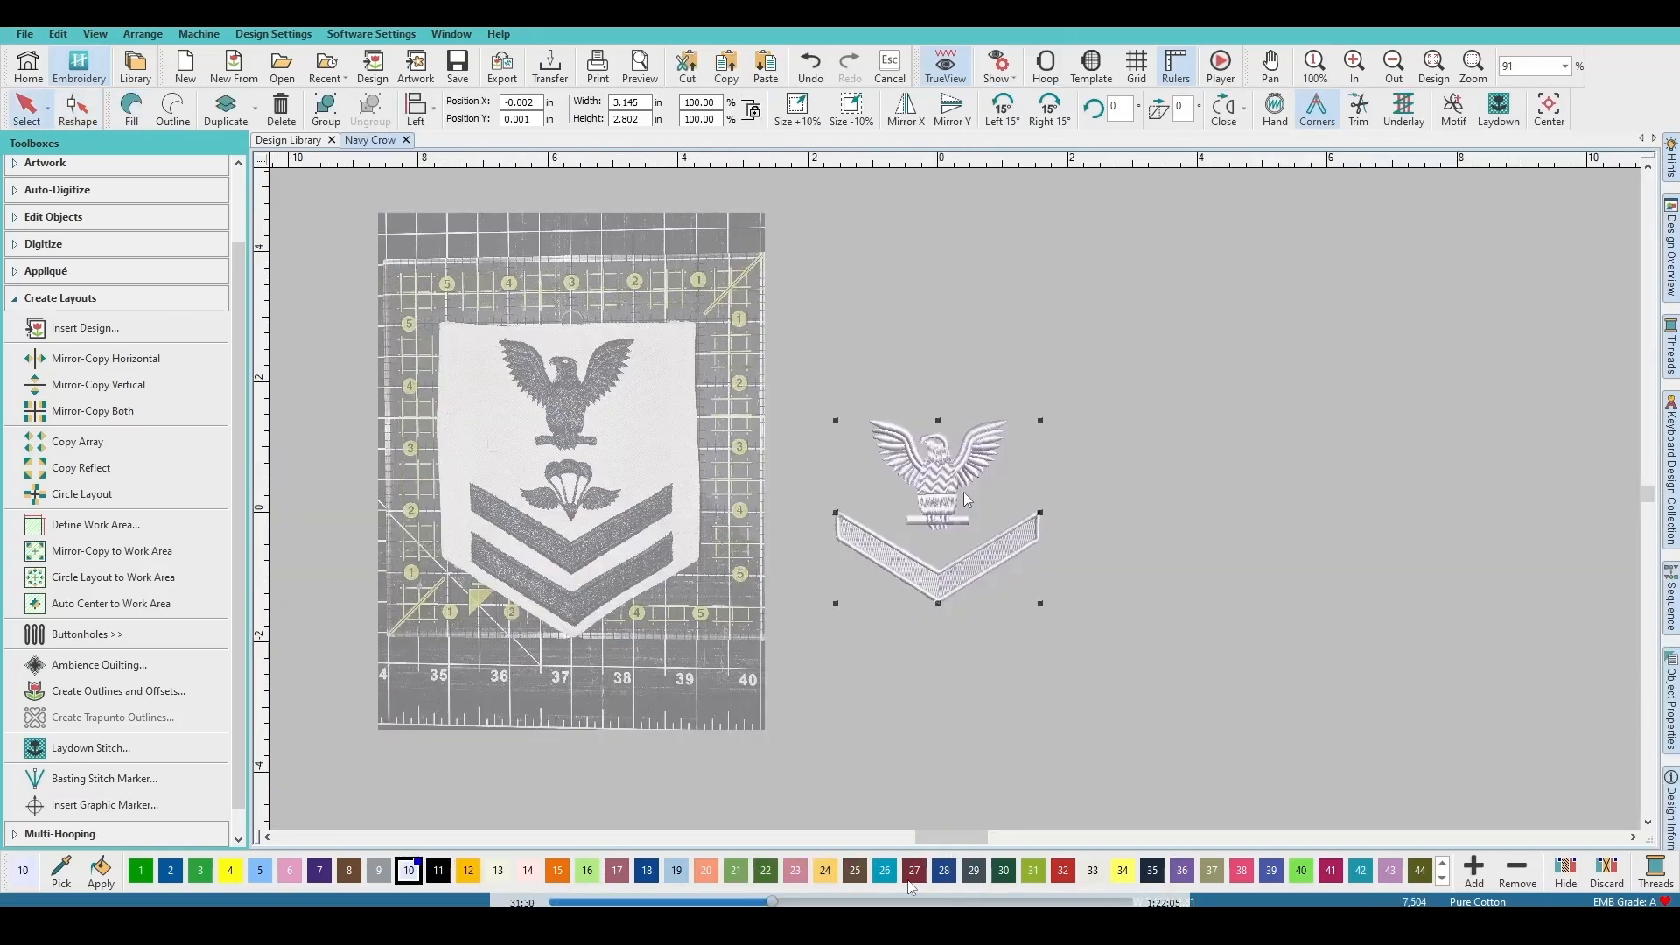
Step: Browse the Embossed fill patterns for the green neck object of the eagle
{"action": "left_click", "coordinate": [724, 901]}
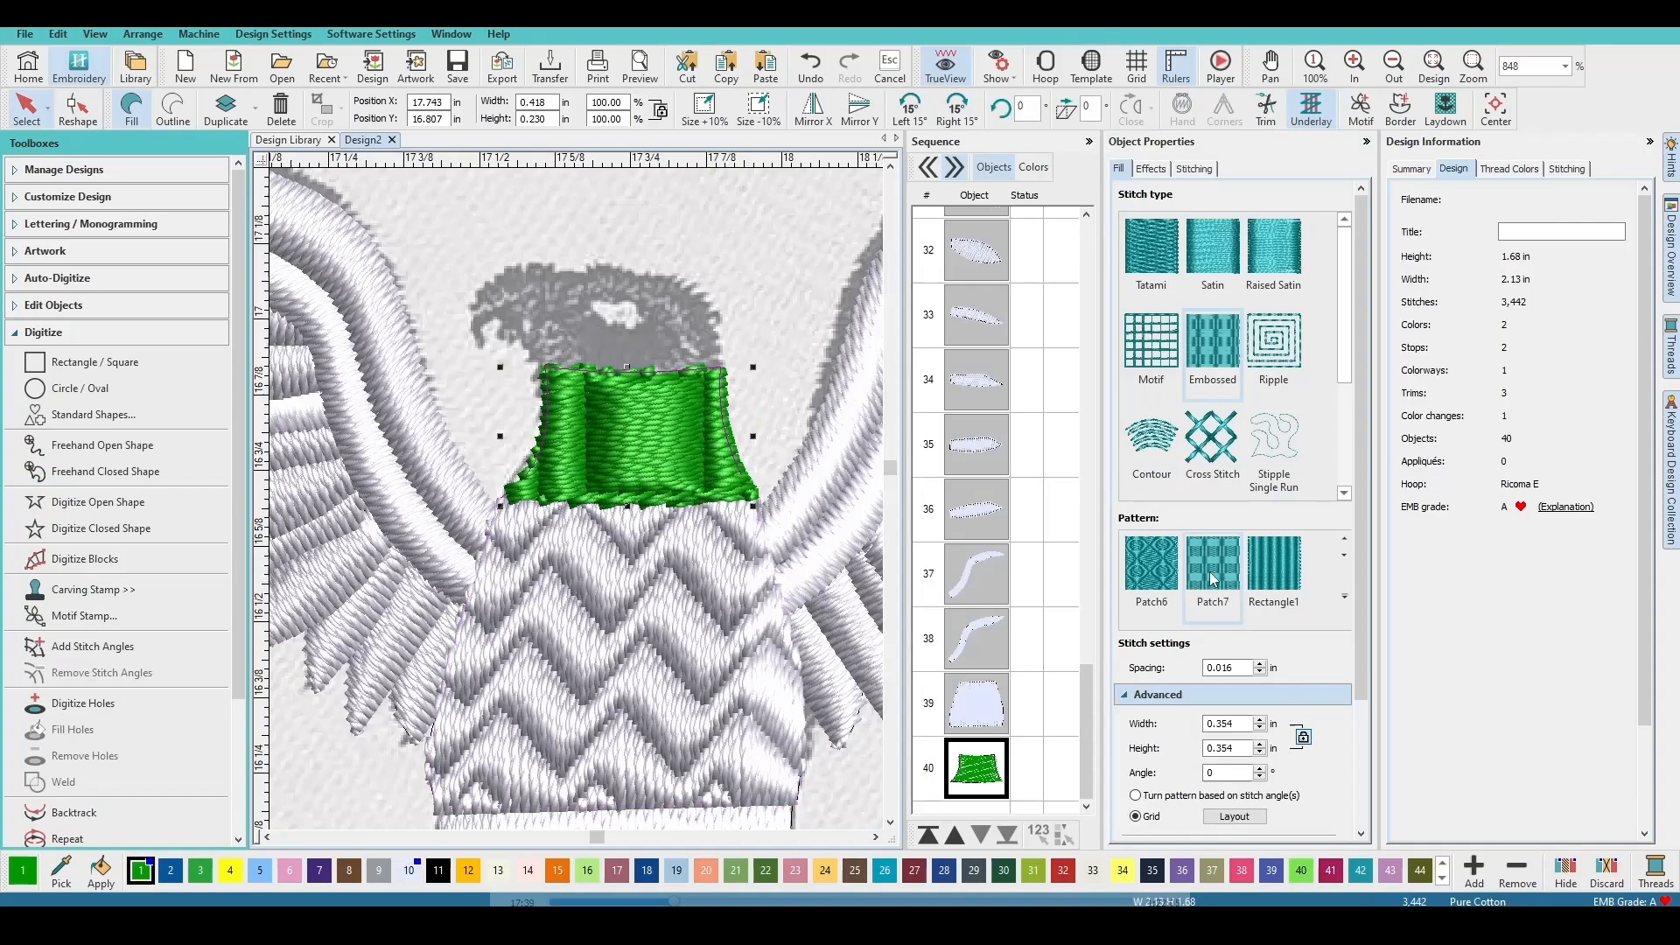
{"action": "scroll", "coordinate": [1213, 579], "scroll_direction": "up", "scroll_amount": 4}
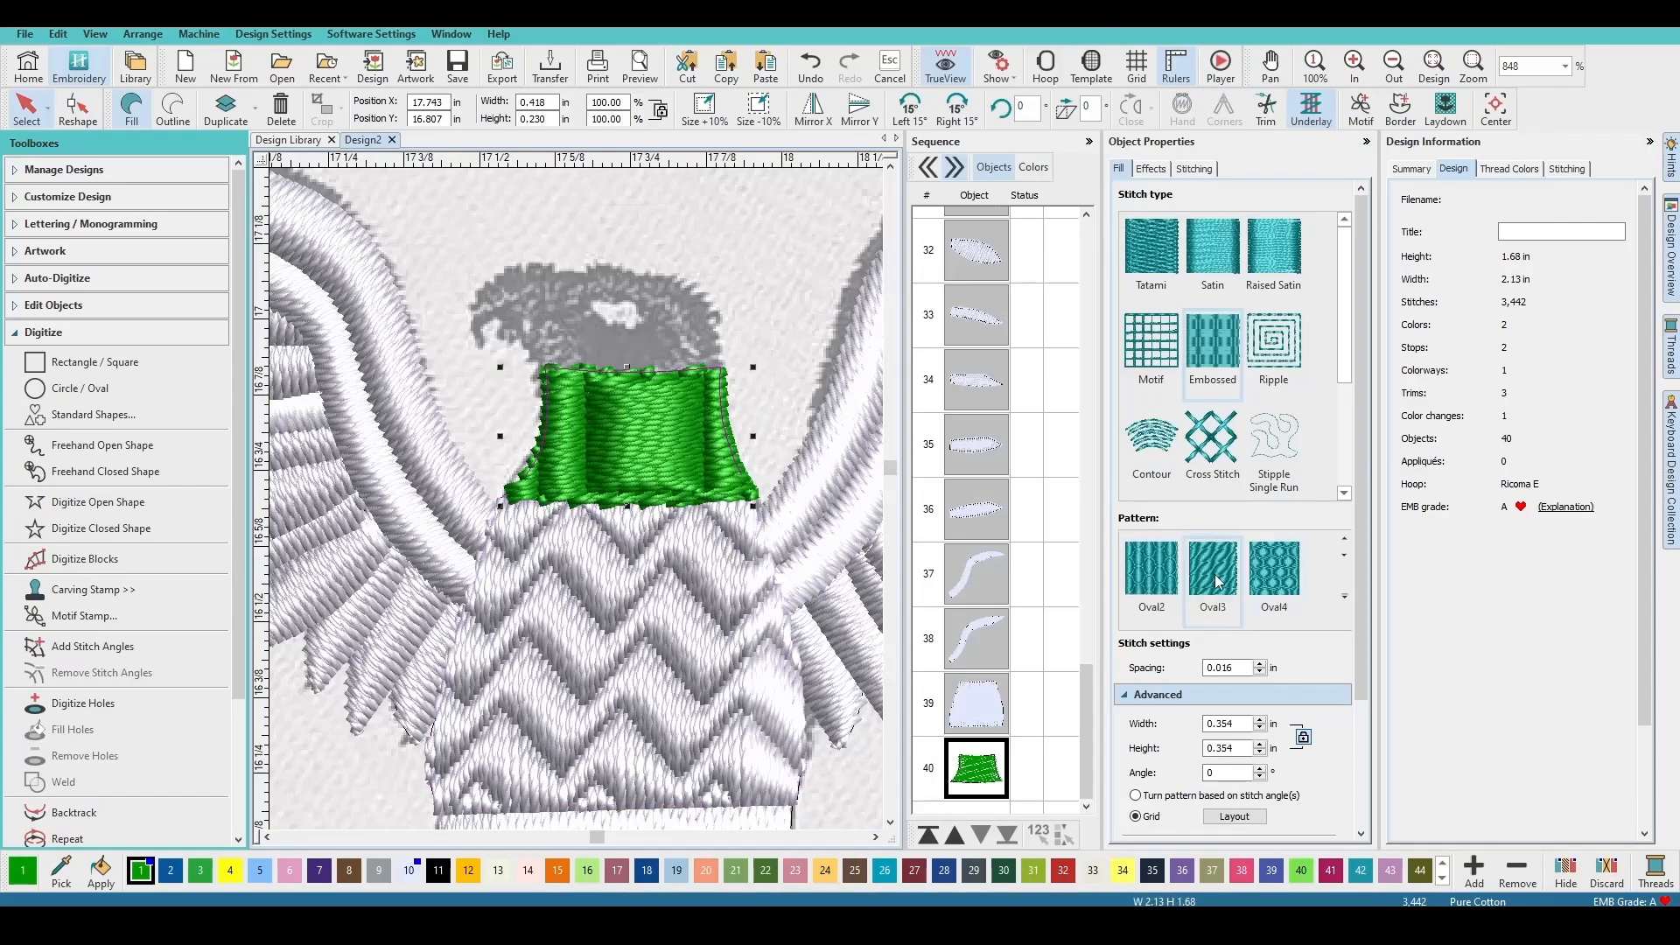
{"action": "scroll", "coordinate": [1216, 582], "scroll_direction": "up", "scroll_amount": 2}
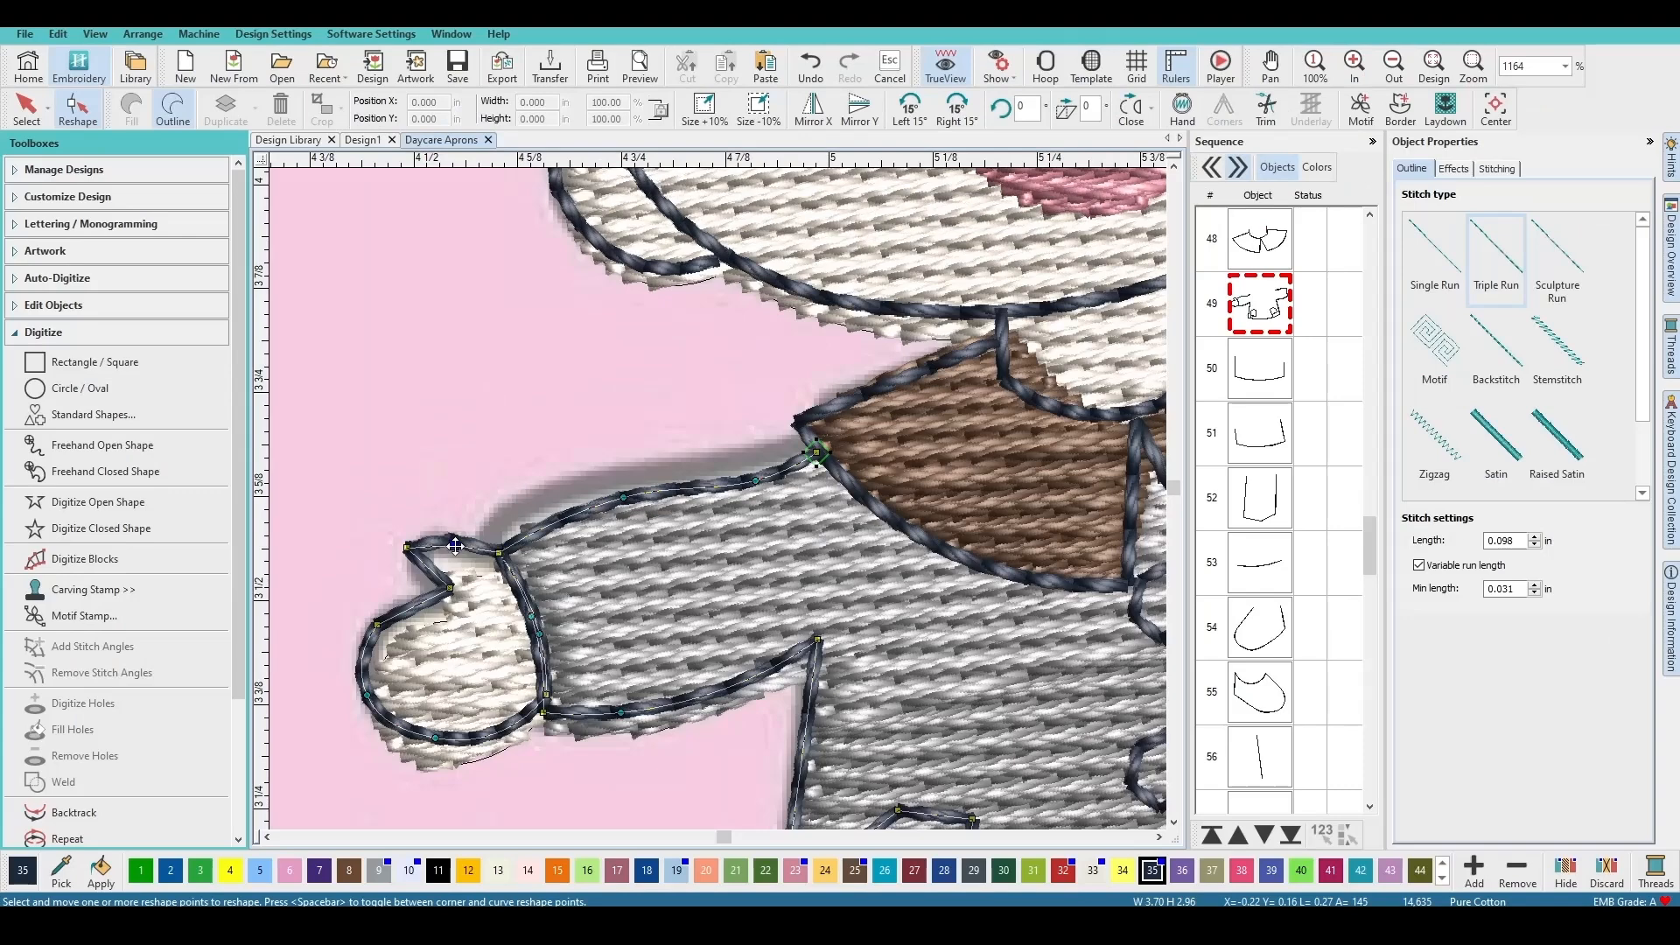
Step: Reshape the Triple Run outlines in the Daycare Aprons design at the hand, the ear and the hat band's end
{"action": "mouse_move", "coordinate": [455, 547]}
{"action": "left_mouse_down"}
{"action": "mouse_move", "coordinate": [462, 562]}
{"action": "mouse_move", "coordinate": [456, 538]}
{"action": "mouse_move", "coordinate": [432, 577]}
{"action": "mouse_move", "coordinate": [473, 565]}
{"action": "left_mouse_up"}
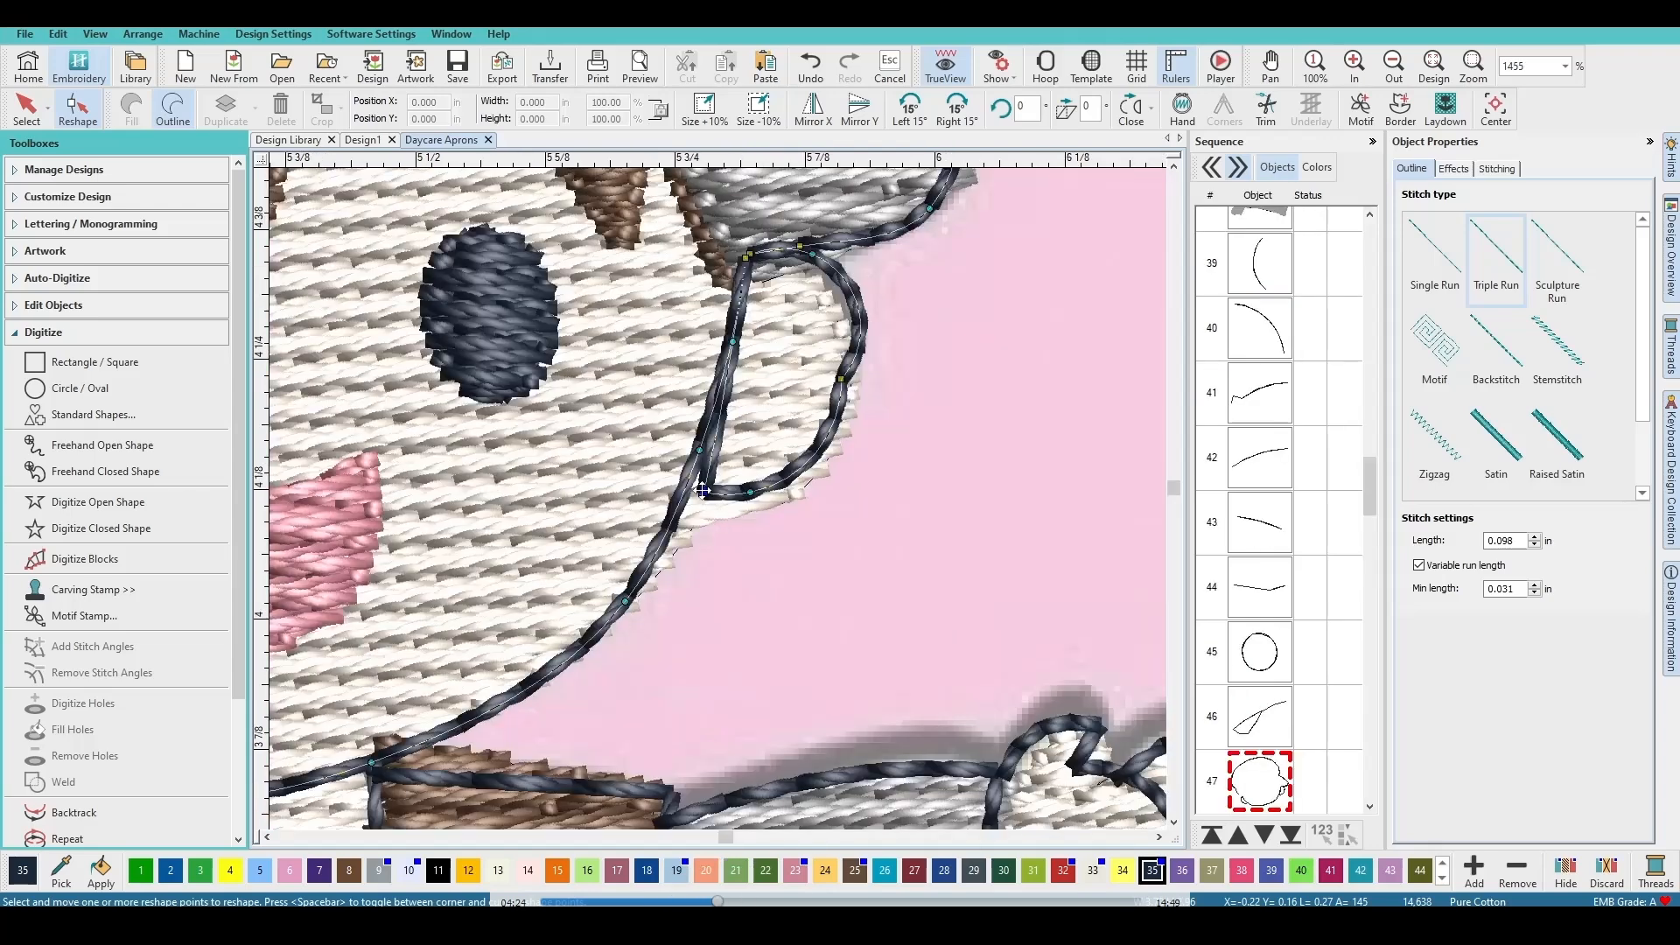
{"action": "left_click_drag", "start_coordinate": [703, 490], "coordinate": [687, 521]}
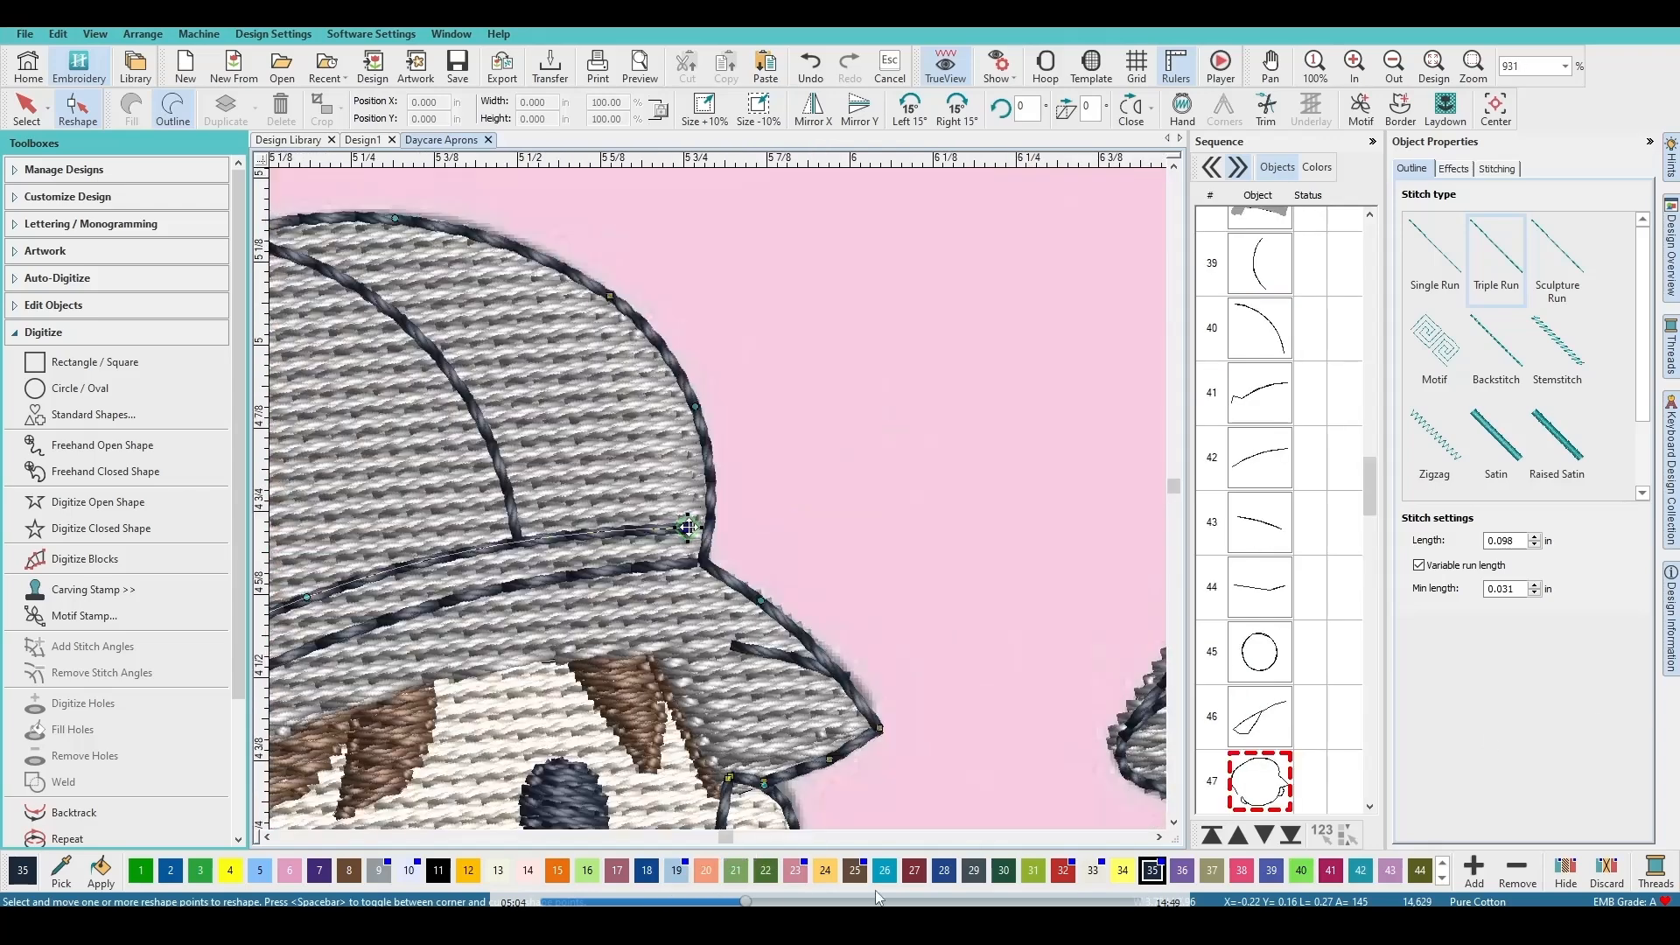
{"action": "left_click", "coordinate": [705, 528]}
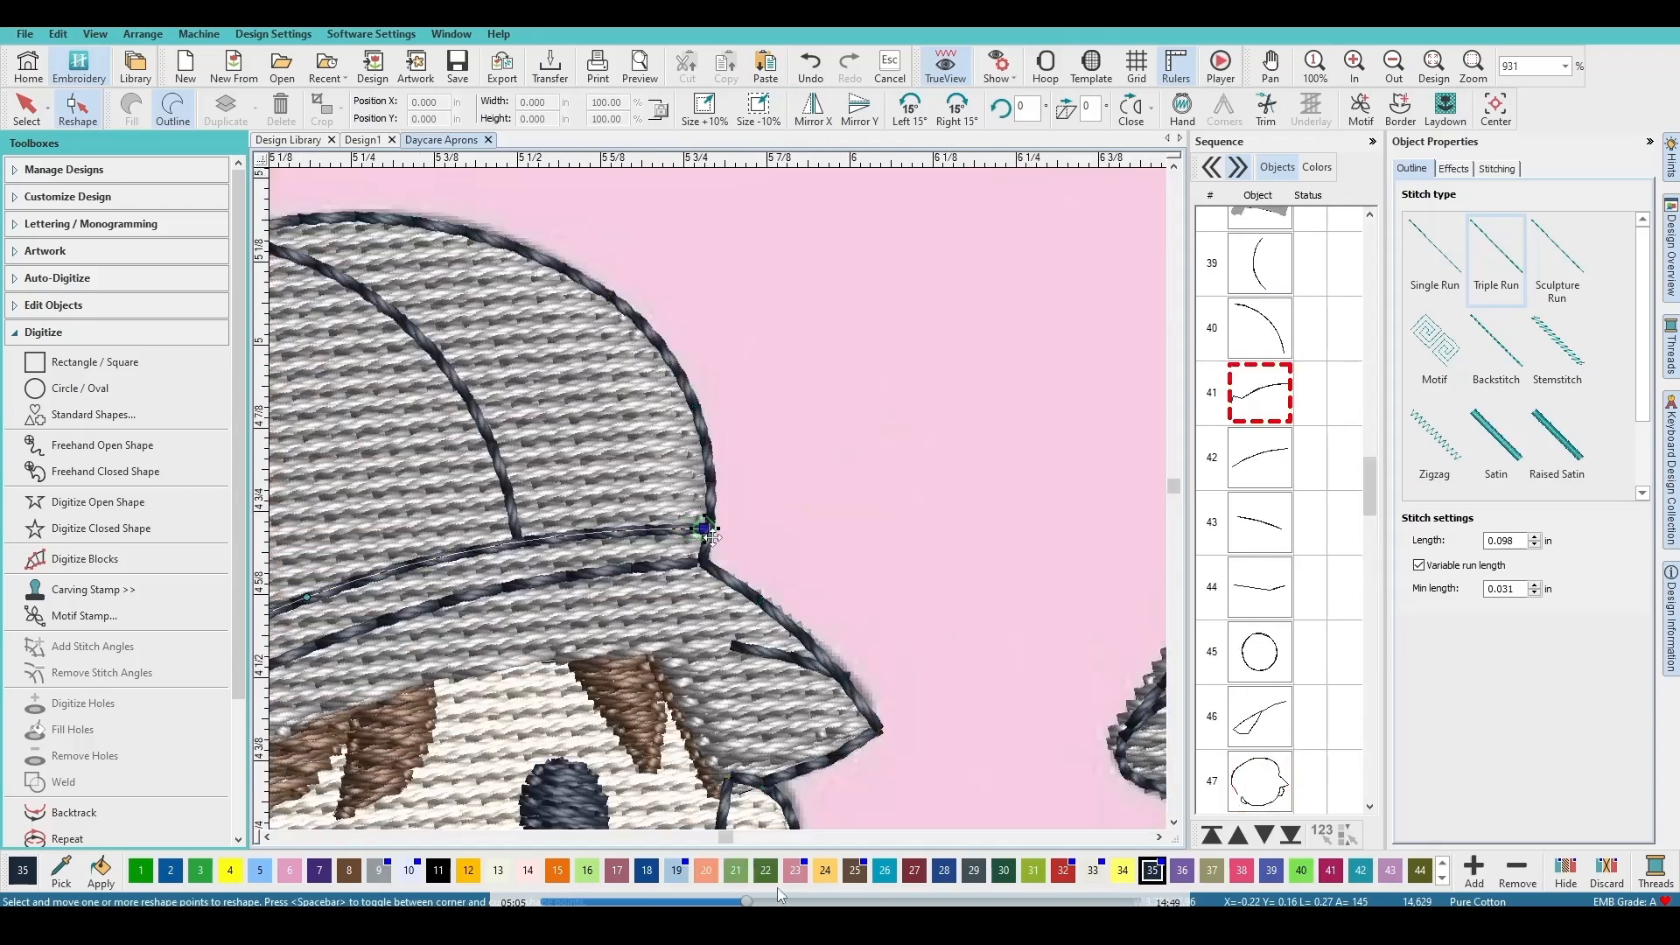